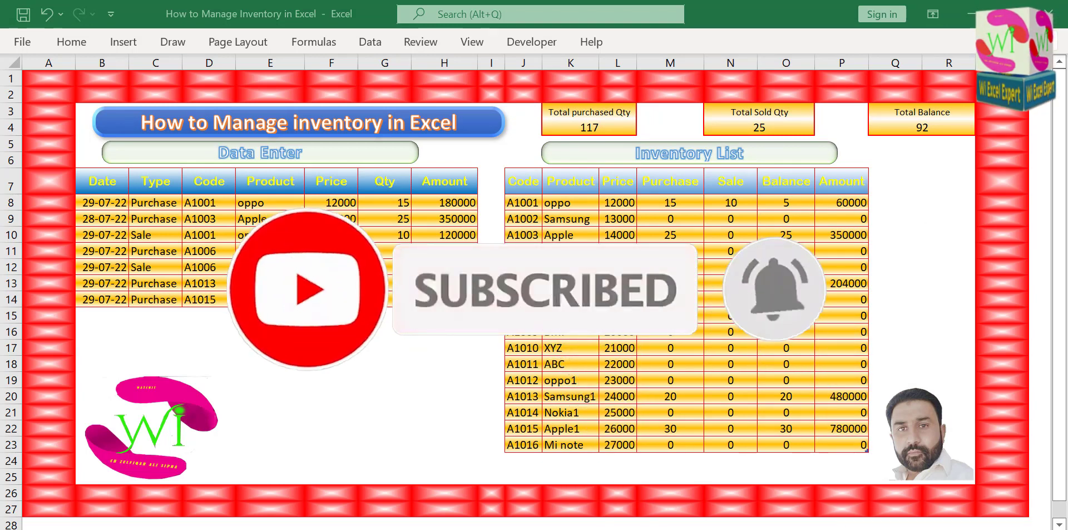
Examine each column of the first product row in the Inventory List table, from Code to Amount
click(430, 348)
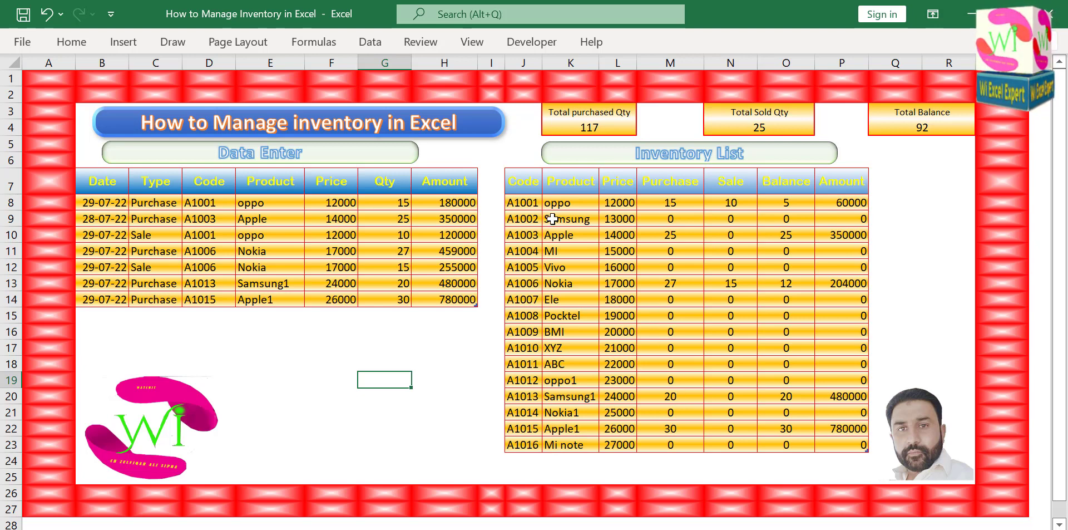
click(530, 201)
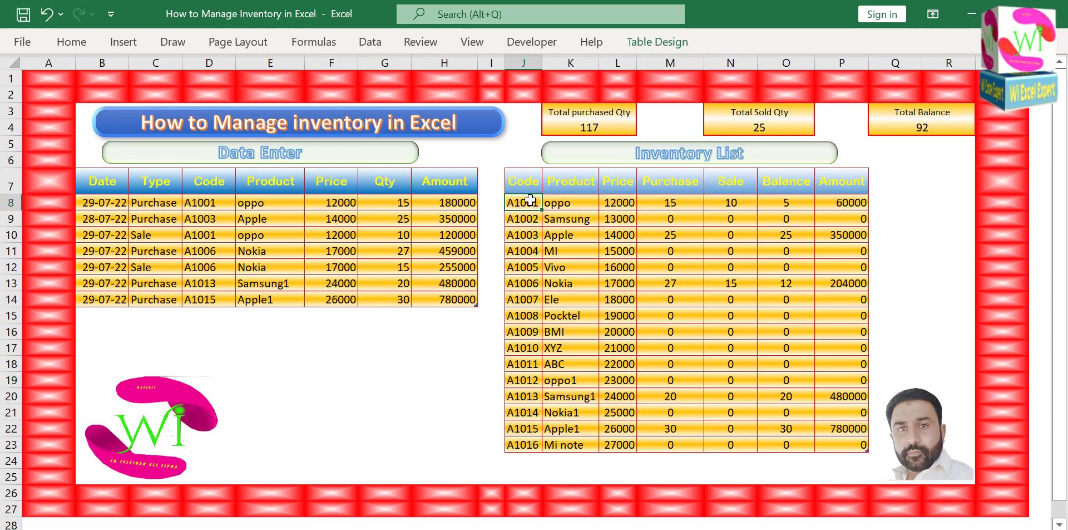
click(562, 205)
click(619, 205)
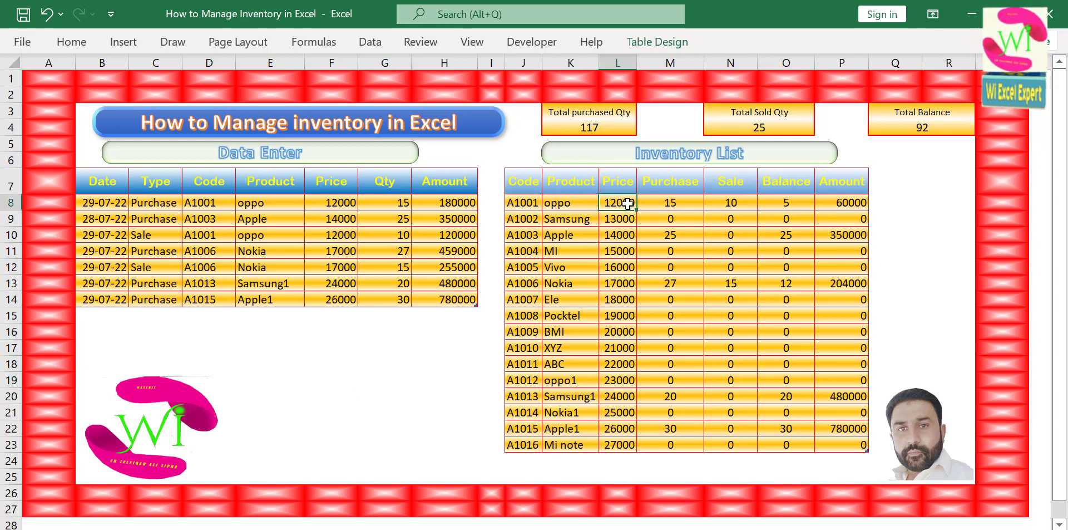
click(690, 202)
click(744, 203)
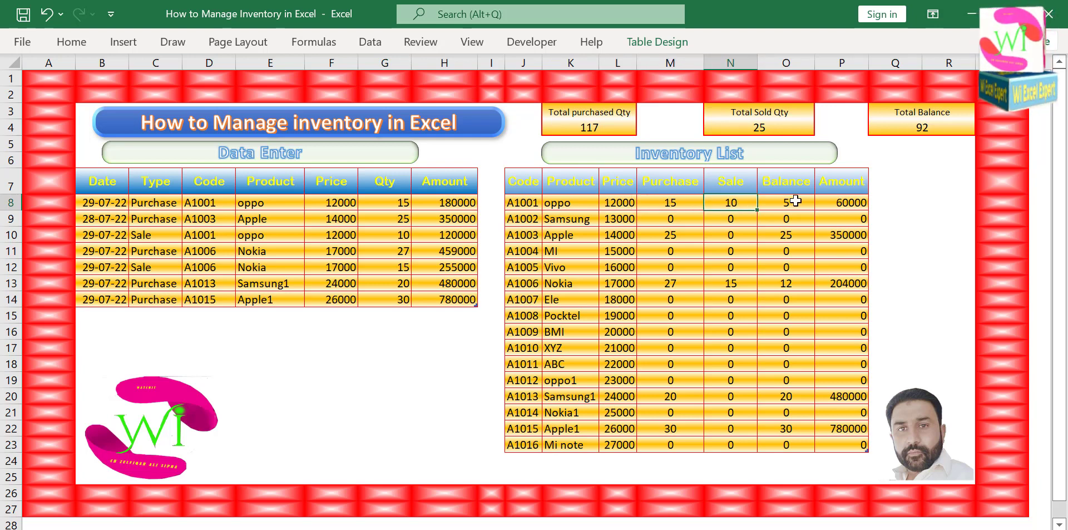
click(794, 200)
click(849, 203)
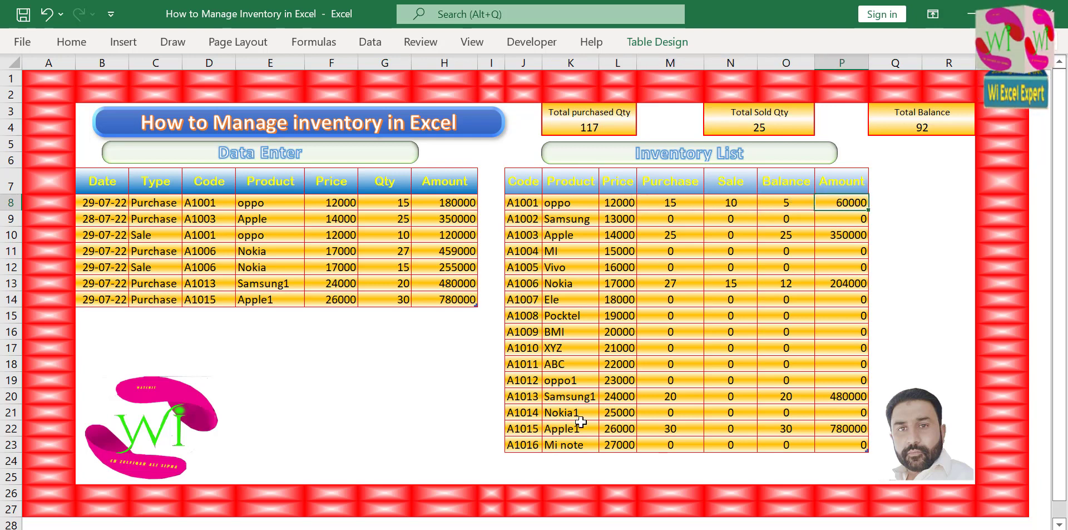
Clear the contents of all Data Enter rows below the first entry, range B9:H14
drag(100, 208, 332, 284)
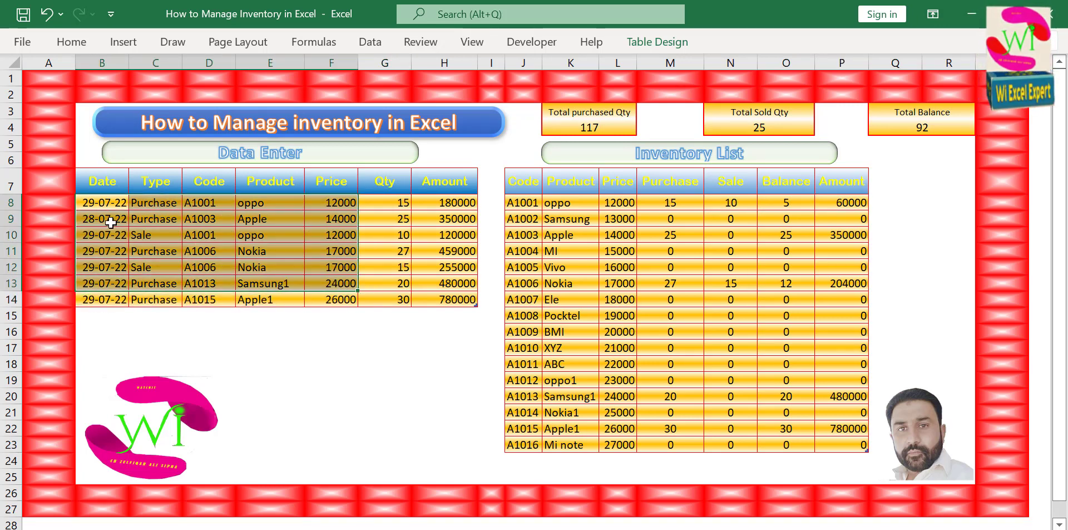
drag(109, 220, 470, 307)
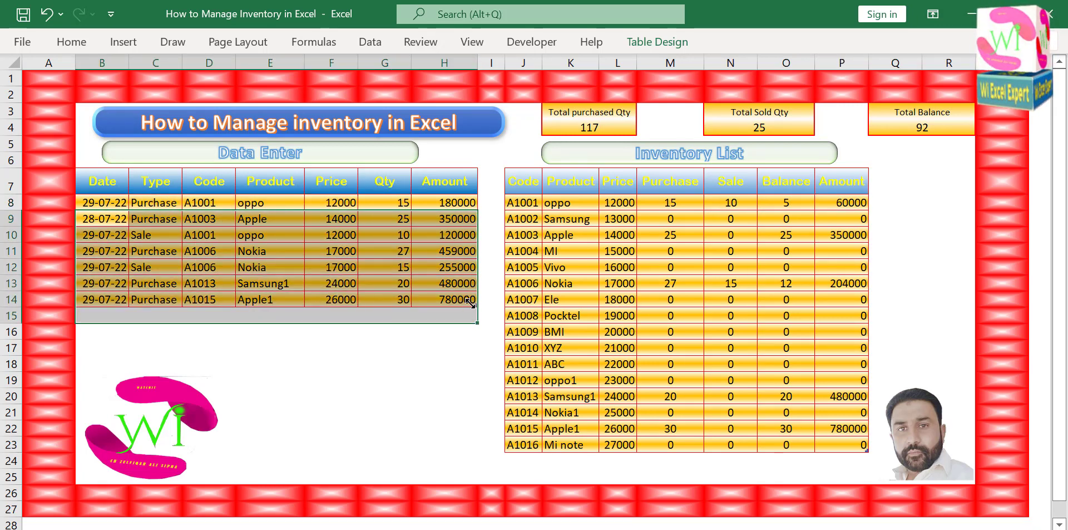
drag(114, 220, 463, 297)
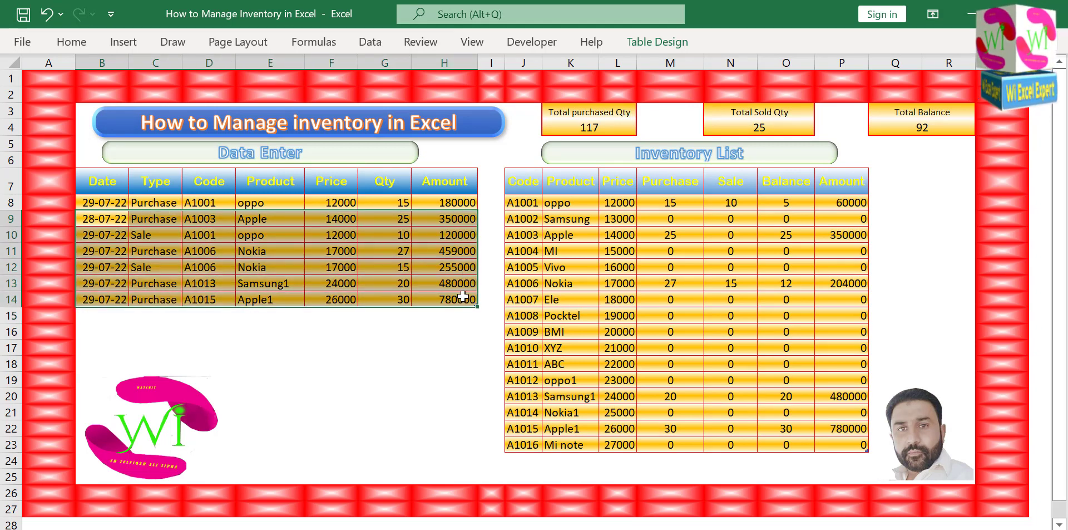
right_click(349, 235)
click(411, 325)
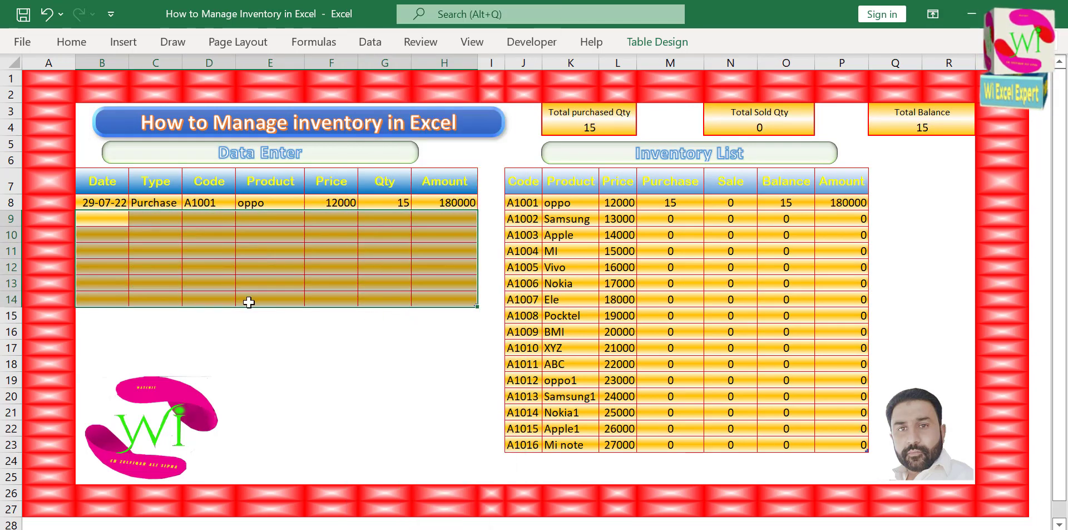
click(242, 253)
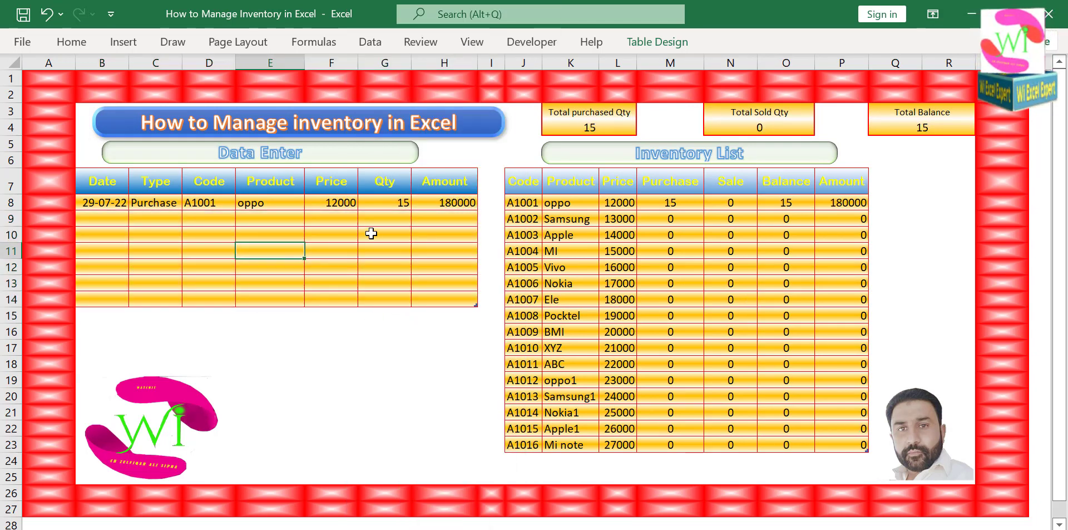
Enter the current date, 29-07-22, in B9 and set the entry's type to Purchase
click(118, 220)
key(ctrl+semicolon)
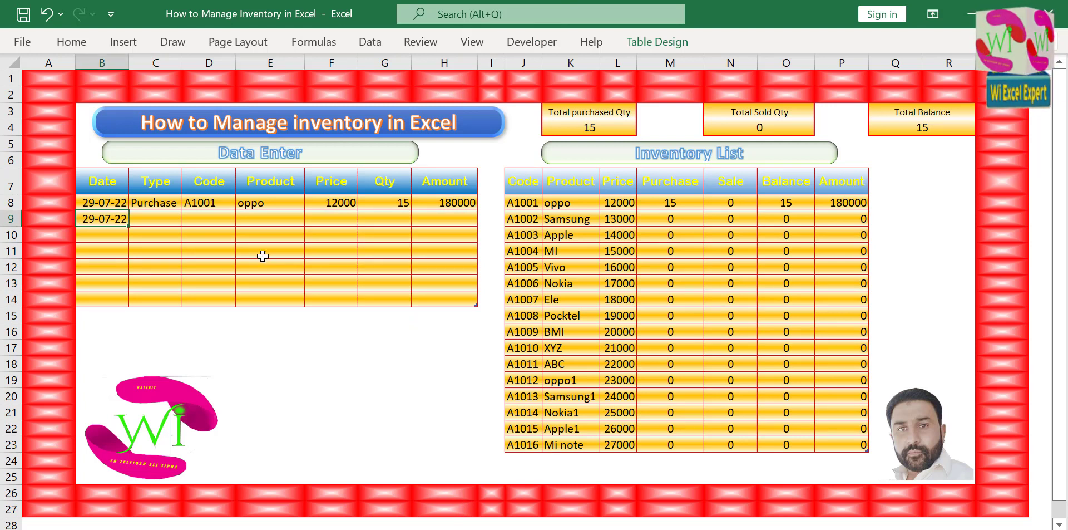
key(Tab)
click(189, 219)
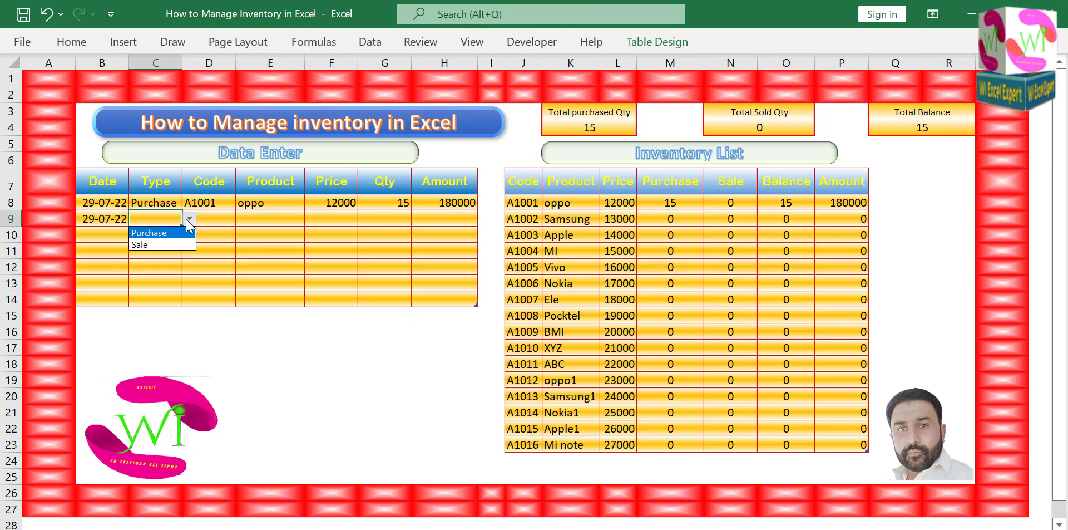
click(178, 232)
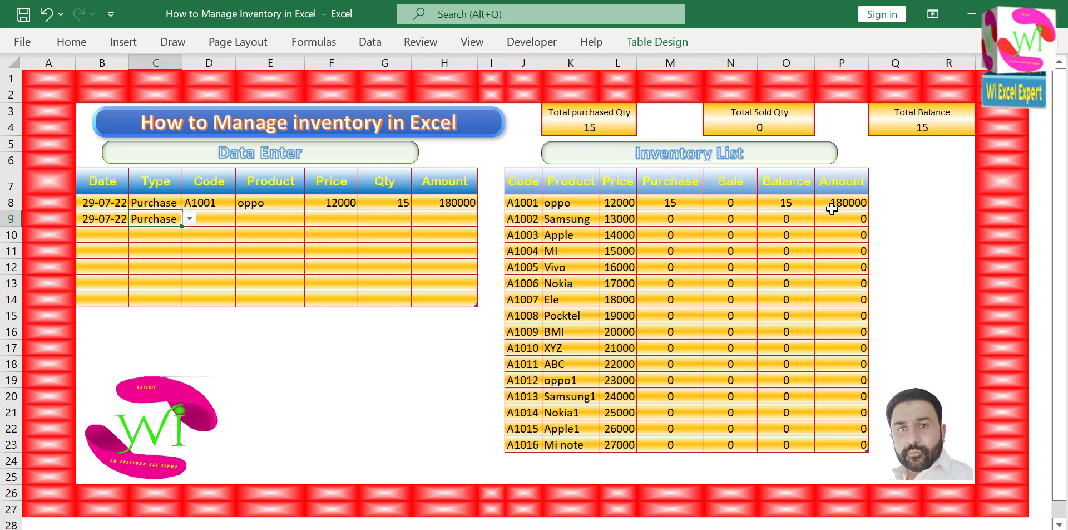
Choose product code A1015 for the row 9 entry
click(212, 220)
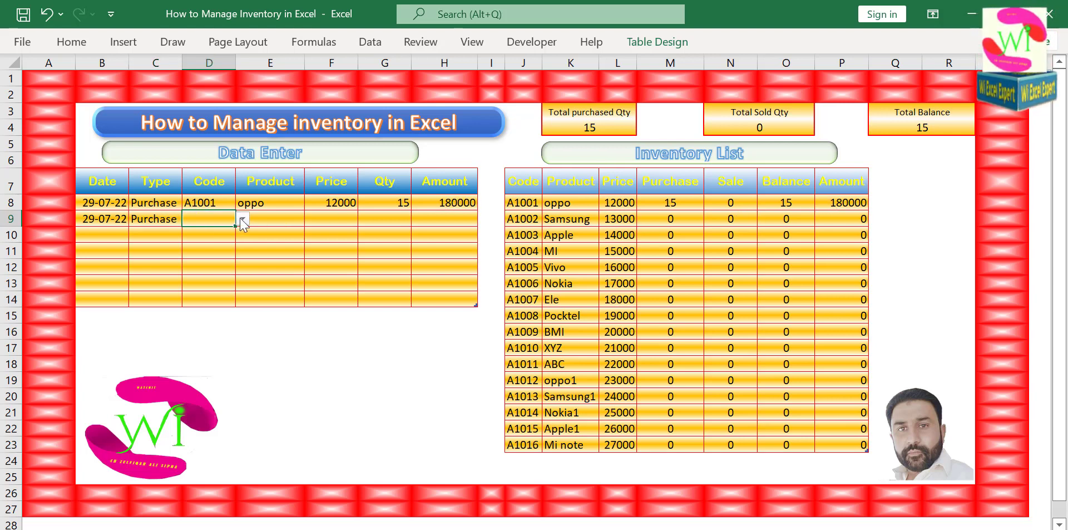
click(242, 219)
drag(236, 261, 235, 310)
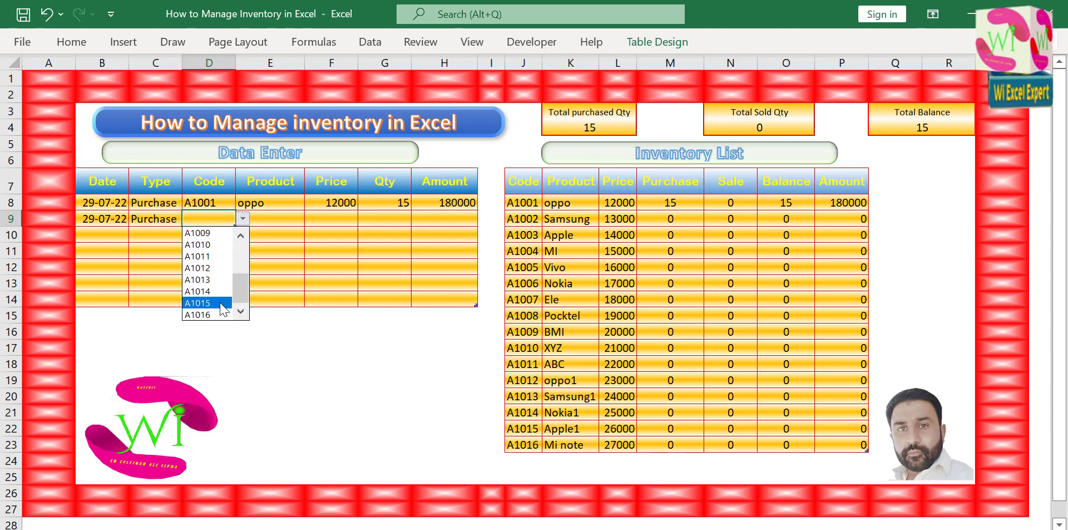
click(218, 303)
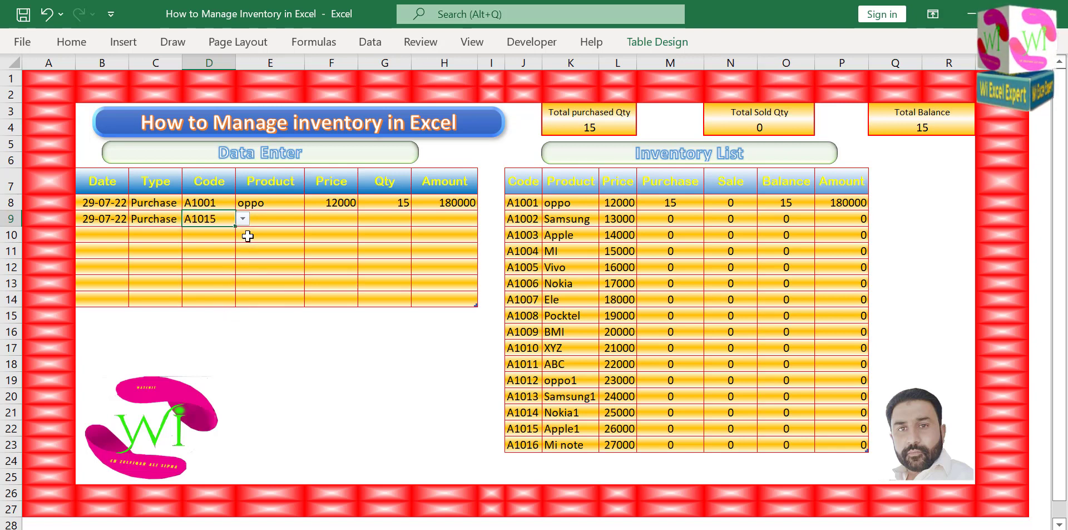
Fill the Product, Price and Amount formulas from row 8 down to row 14 of the Data Enter table
click(262, 220)
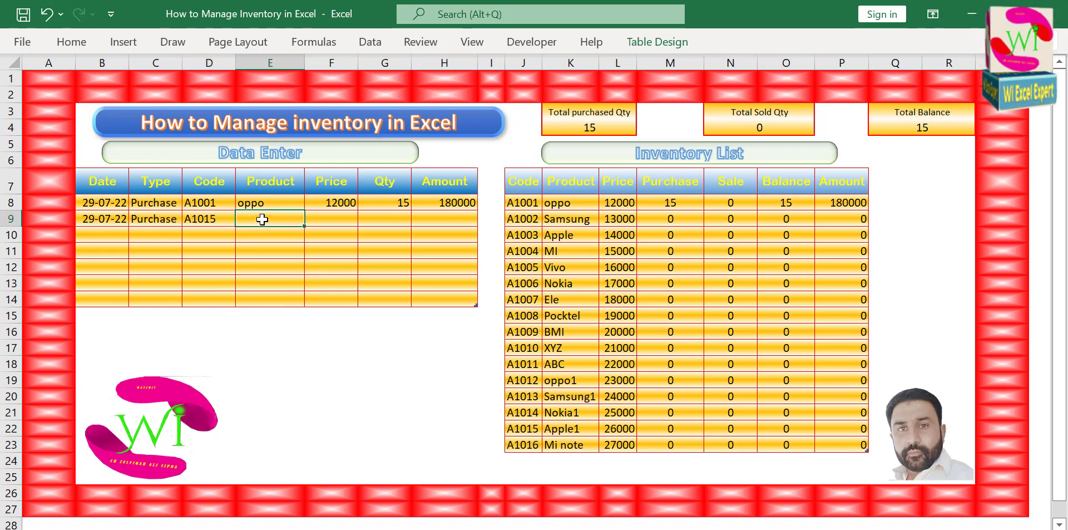
click(264, 204)
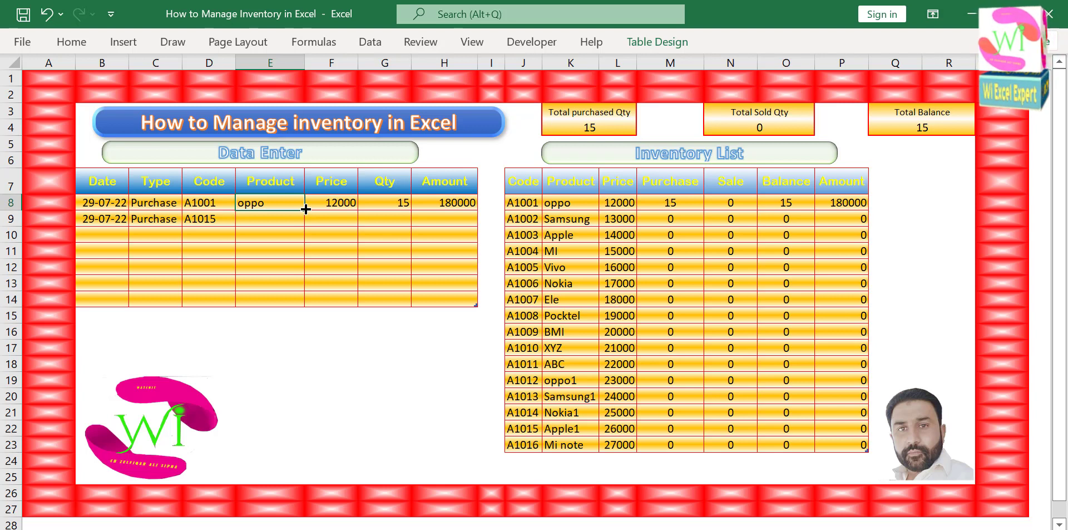
drag(306, 209, 303, 301)
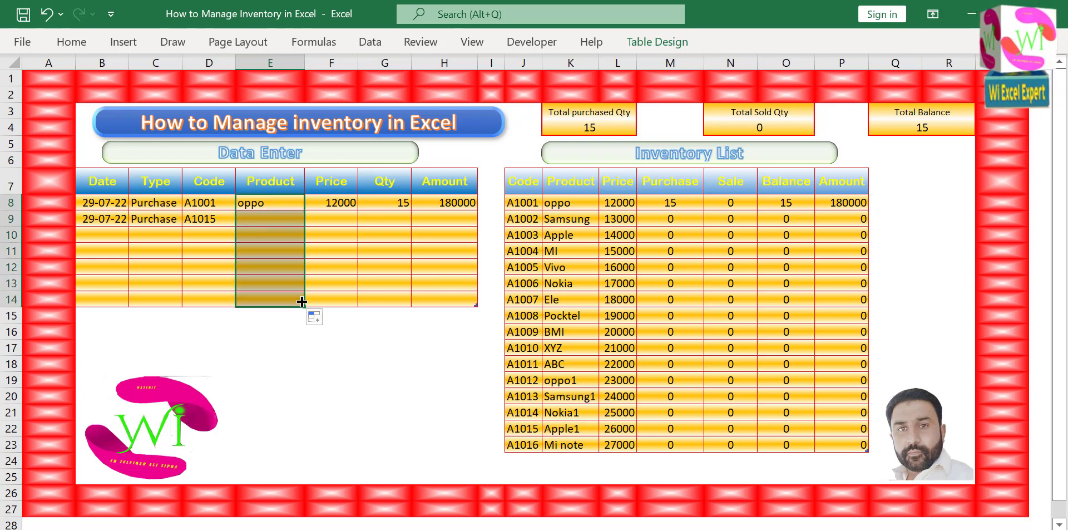
click(323, 204)
drag(358, 212, 356, 303)
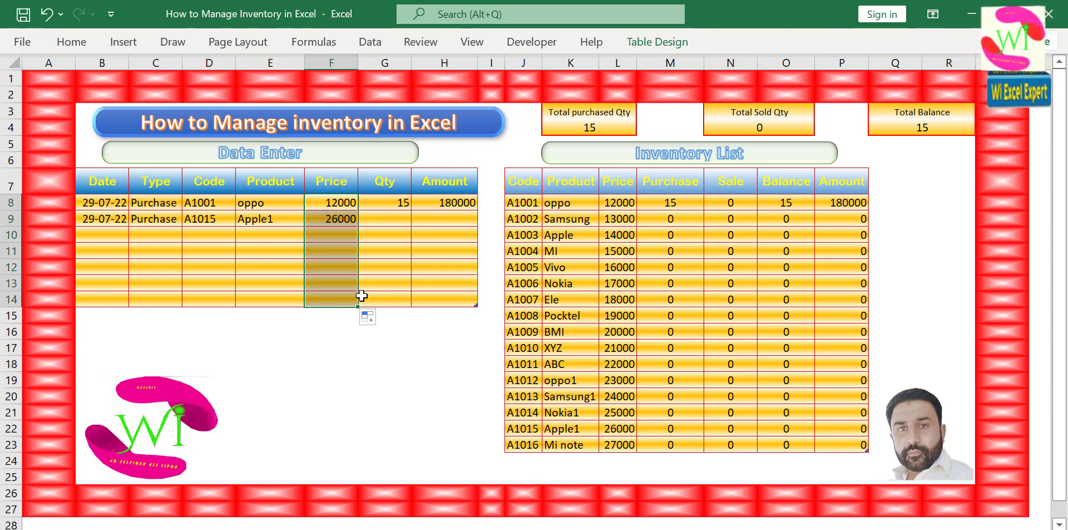
click(468, 202)
drag(478, 212, 476, 308)
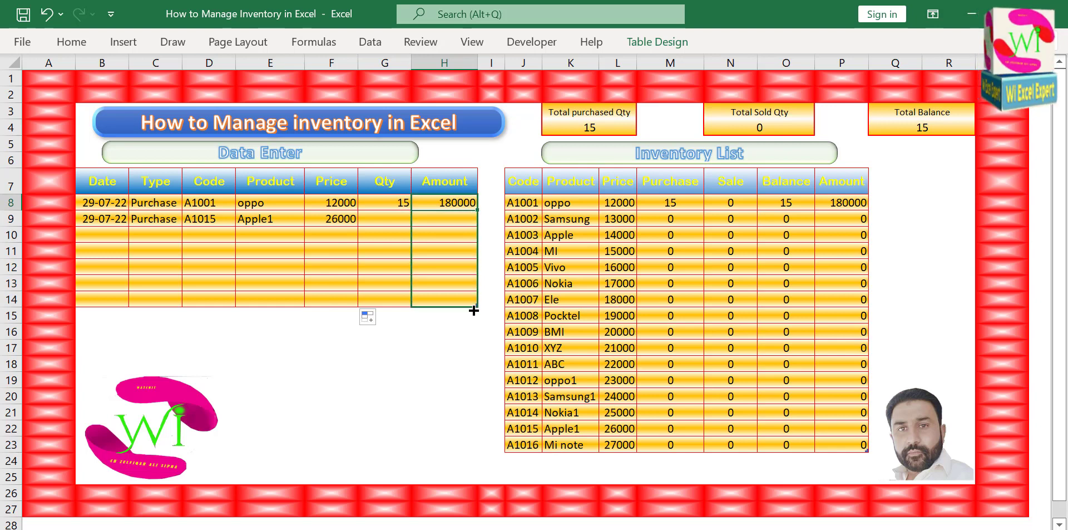
Enter a quantity of 25 for the A1015 purchase in row 9
click(332, 228)
click(286, 220)
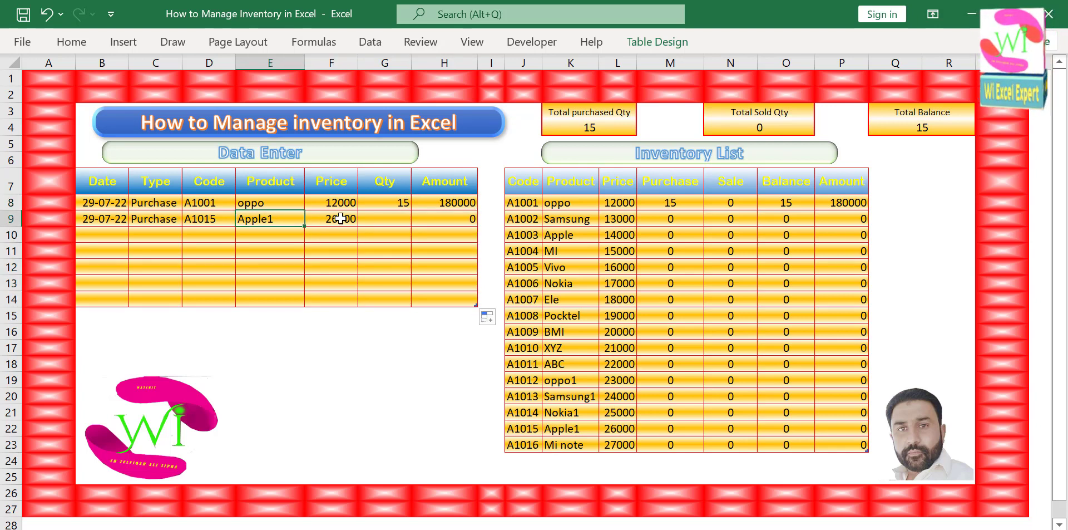
click(366, 217)
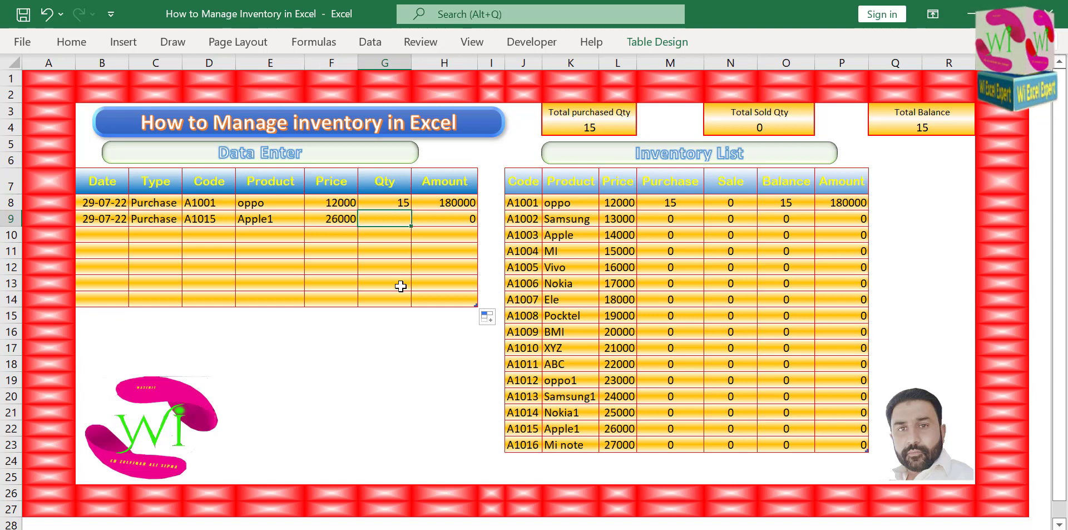
text(25)
key(Return)
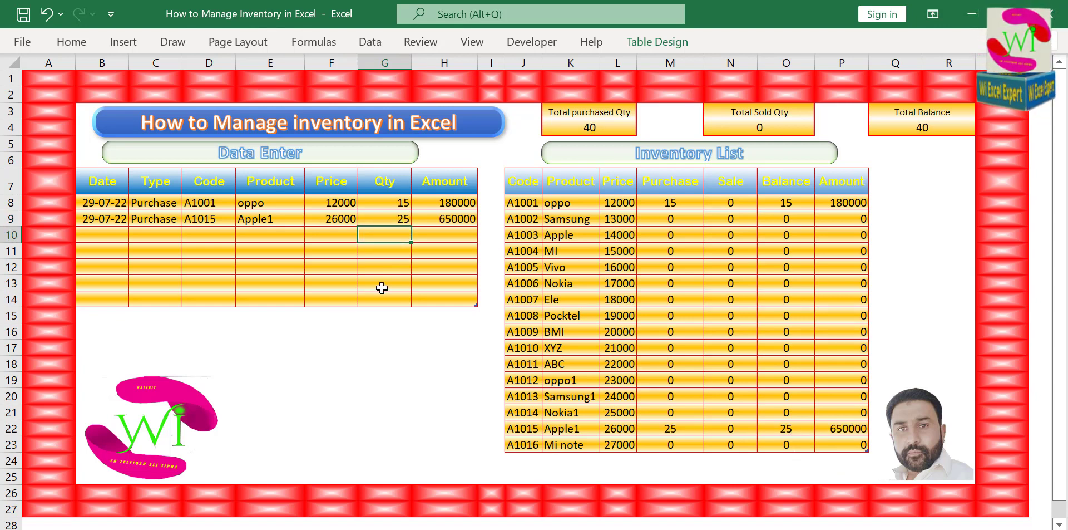
Enter the current date, 29-07-22, in B10 and set that entry's type to Purchase
click(108, 236)
key(ctrl+semicolon)
click(162, 238)
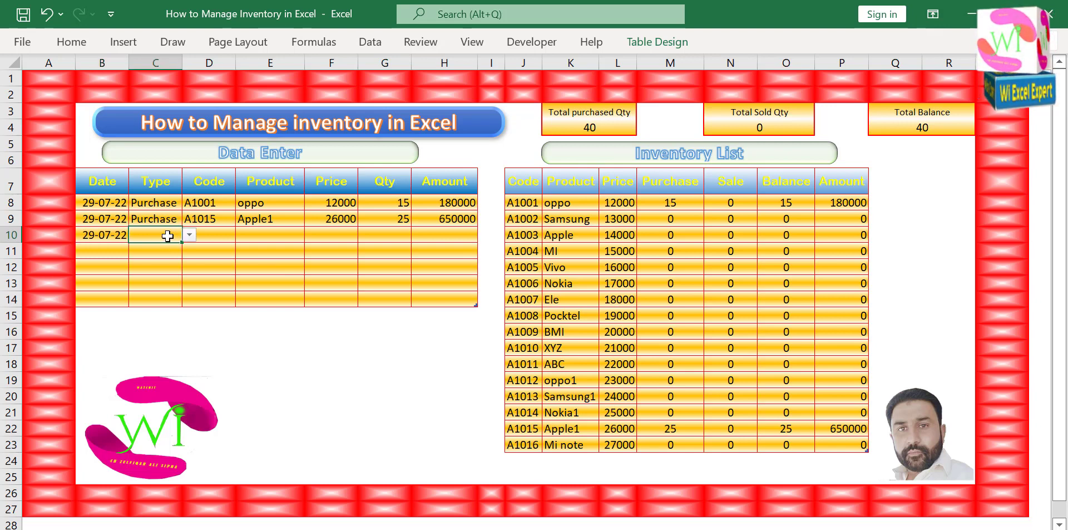
click(189, 235)
click(161, 249)
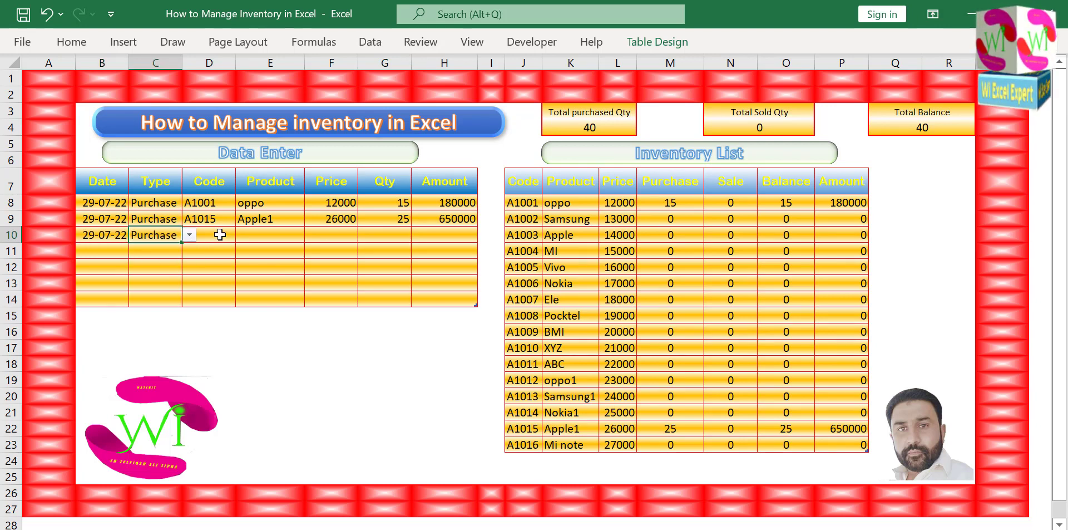
Choose product code A1013 for the row 10 entry and enter a quantity of 30
click(218, 235)
click(242, 235)
scroll(234, 295, down, 2)
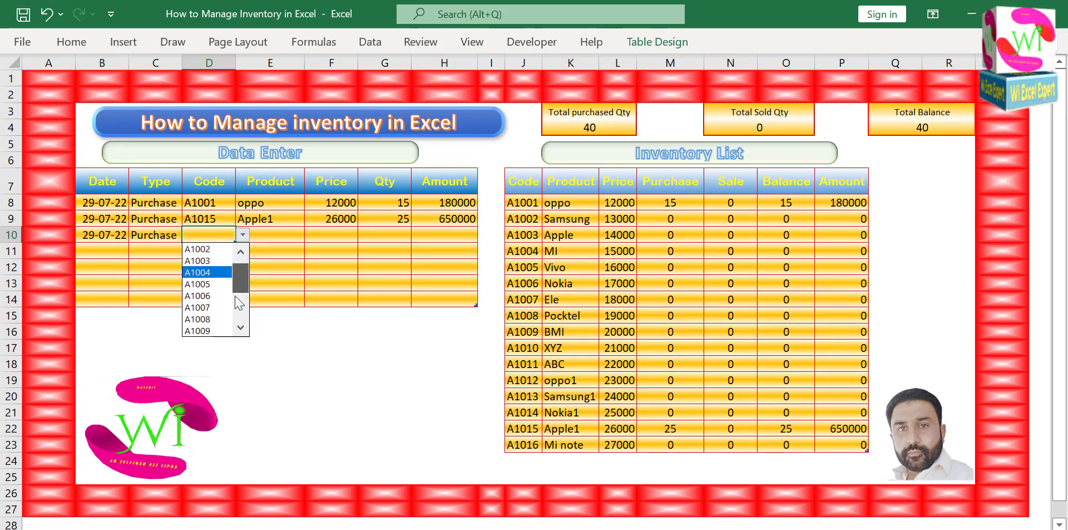
click(225, 316)
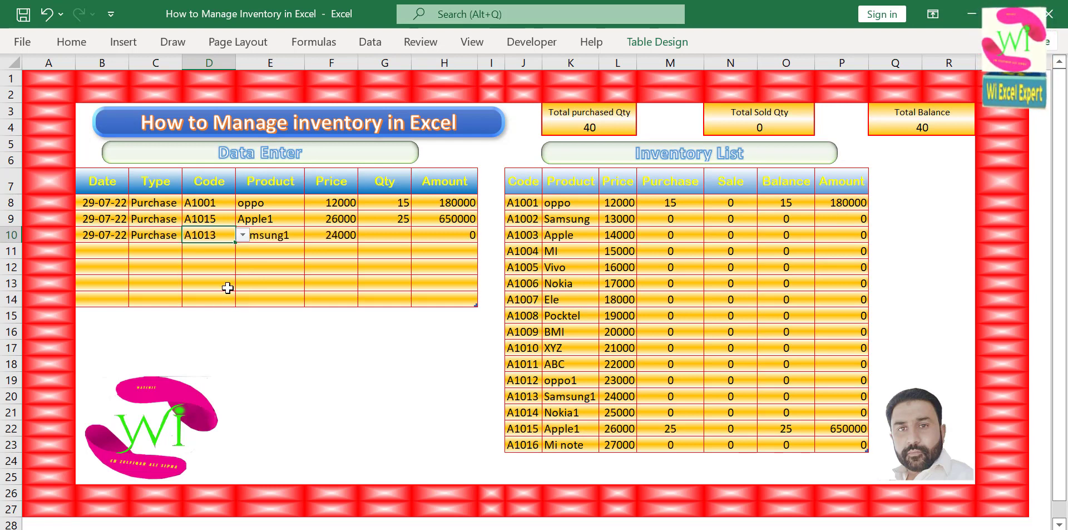
click(284, 235)
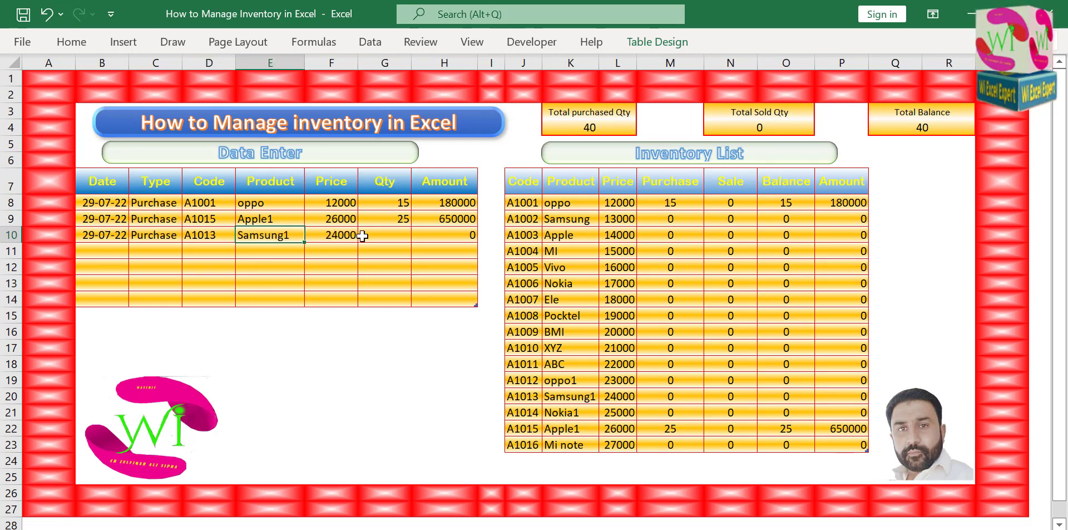
click(401, 240)
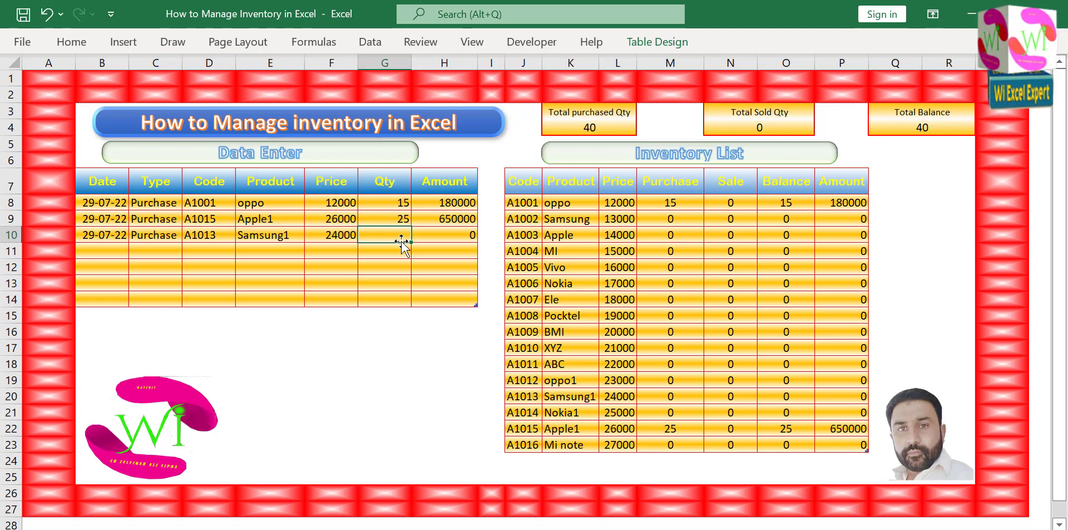
text(30)
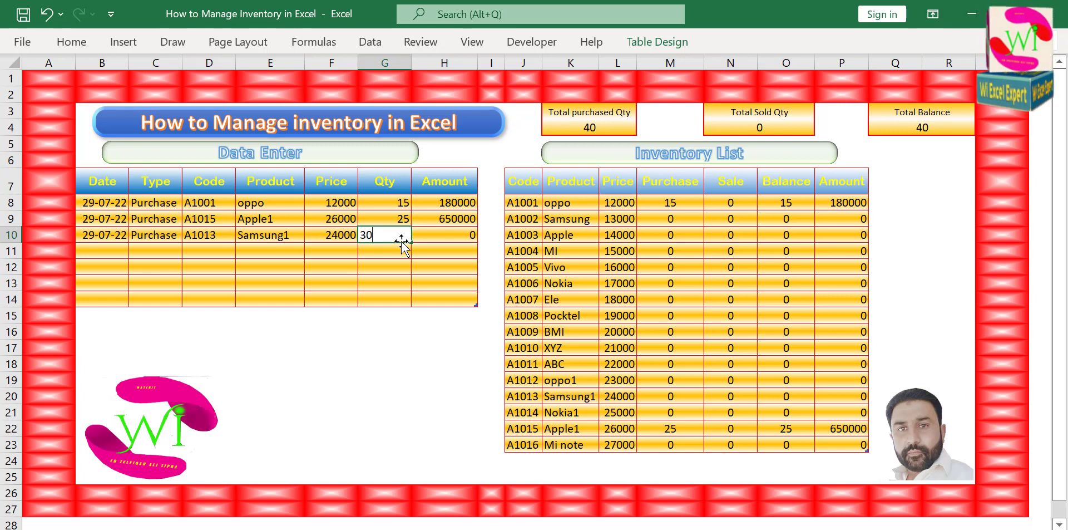
key(Return)
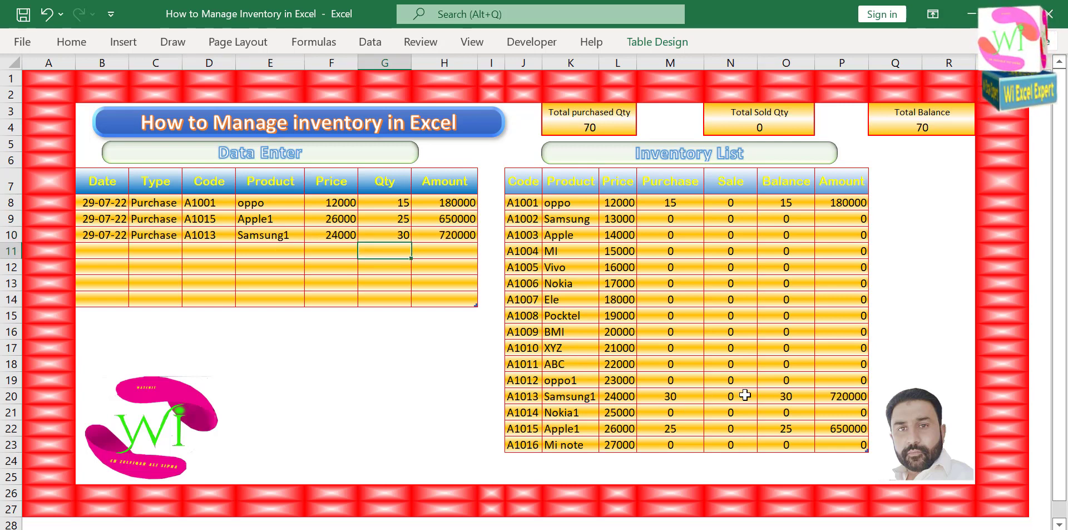
Enter the current date, 29-07-22, in B11 and set that entry's type to Sale
click(109, 246)
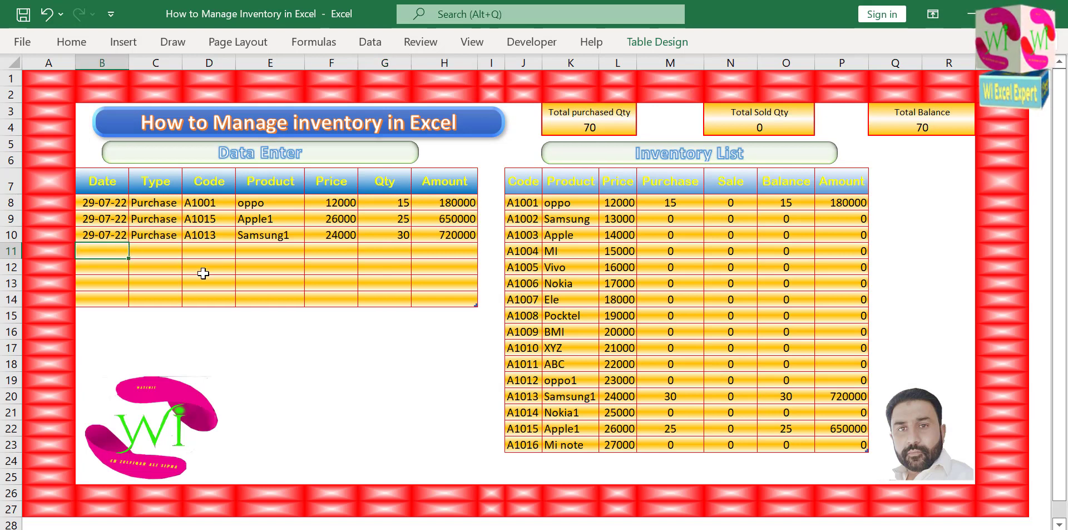
key(ctrl+semicolon)
click(157, 251)
click(190, 253)
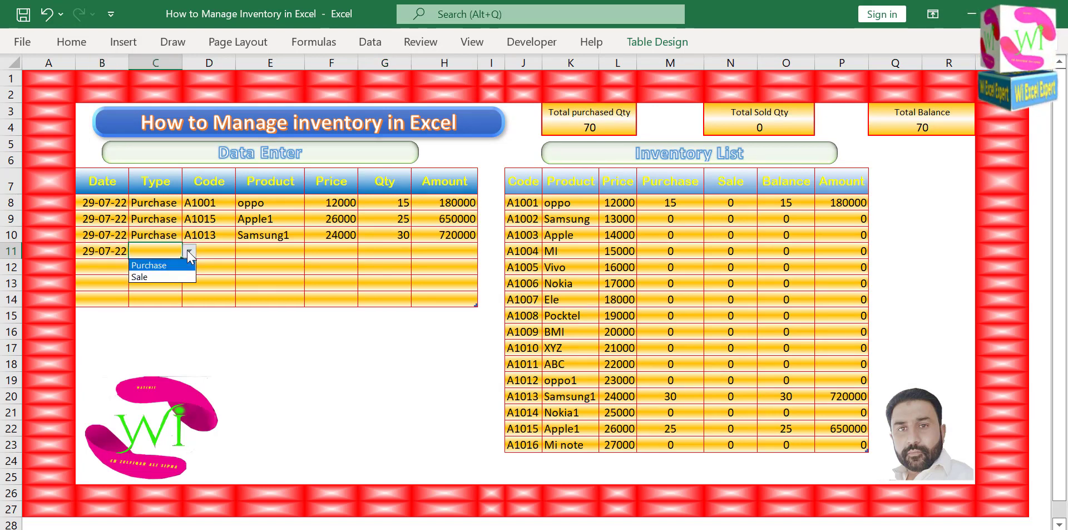
click(161, 277)
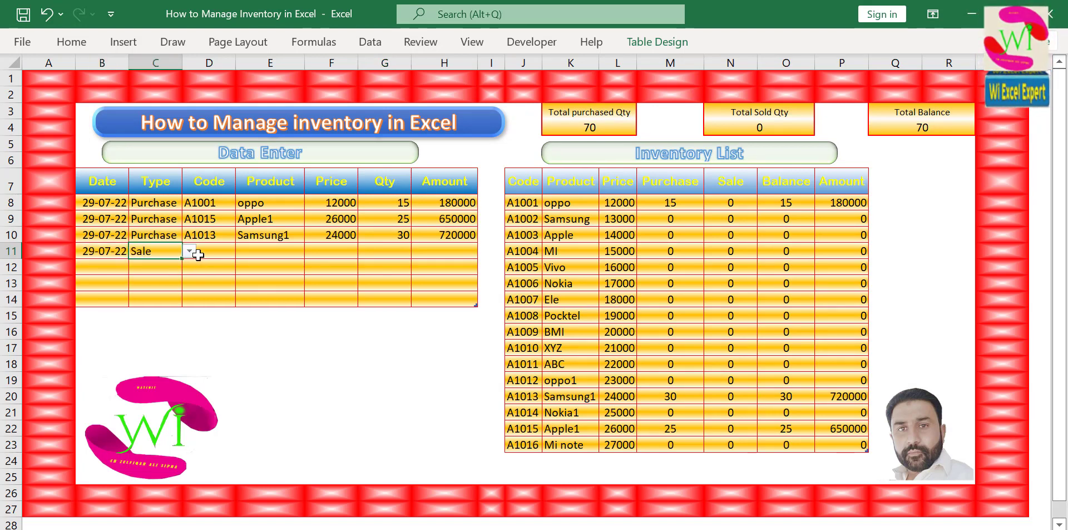
Choose product code A1015 for the row 11 sale and enter a quantity of 20
click(201, 254)
click(243, 250)
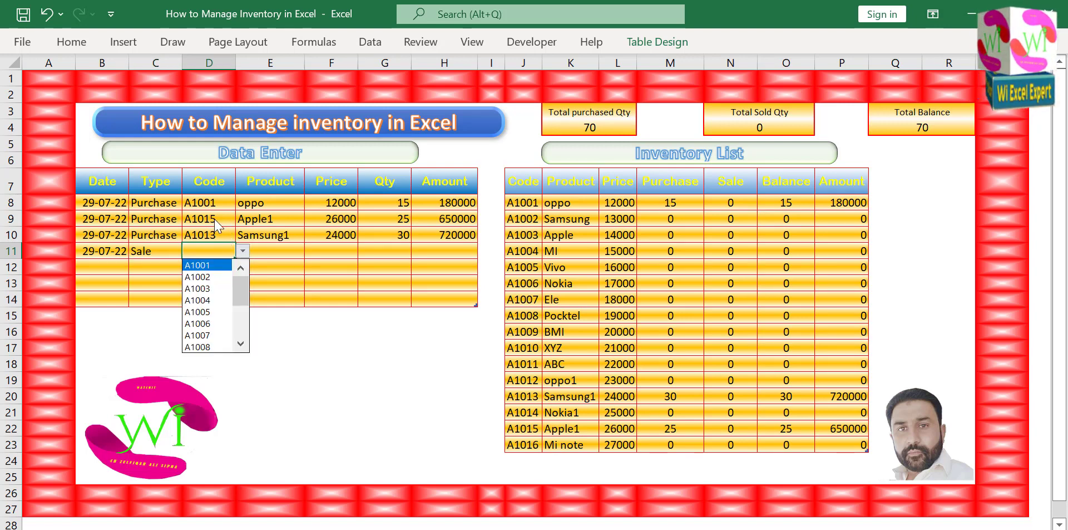
drag(238, 295, 240, 325)
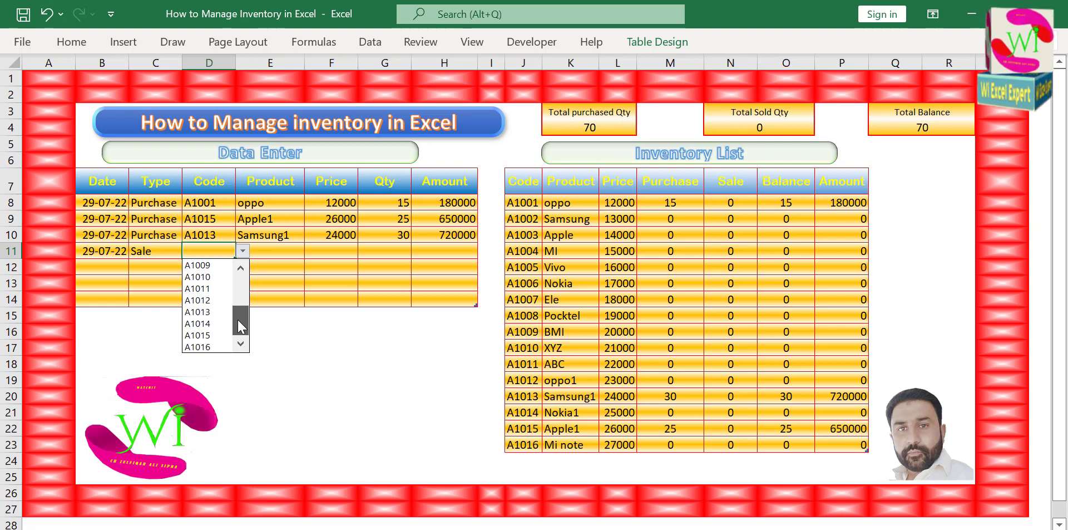
click(217, 335)
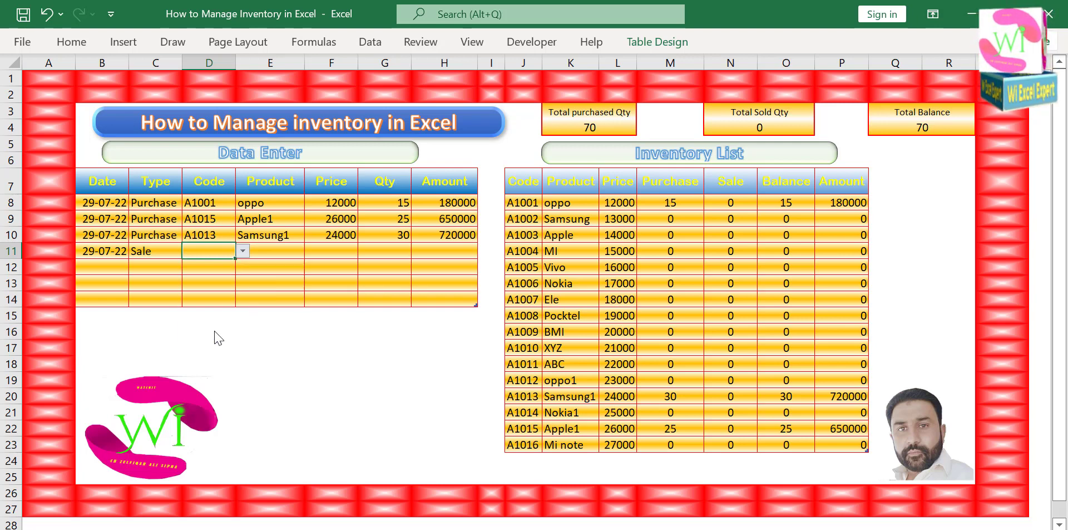
click(386, 252)
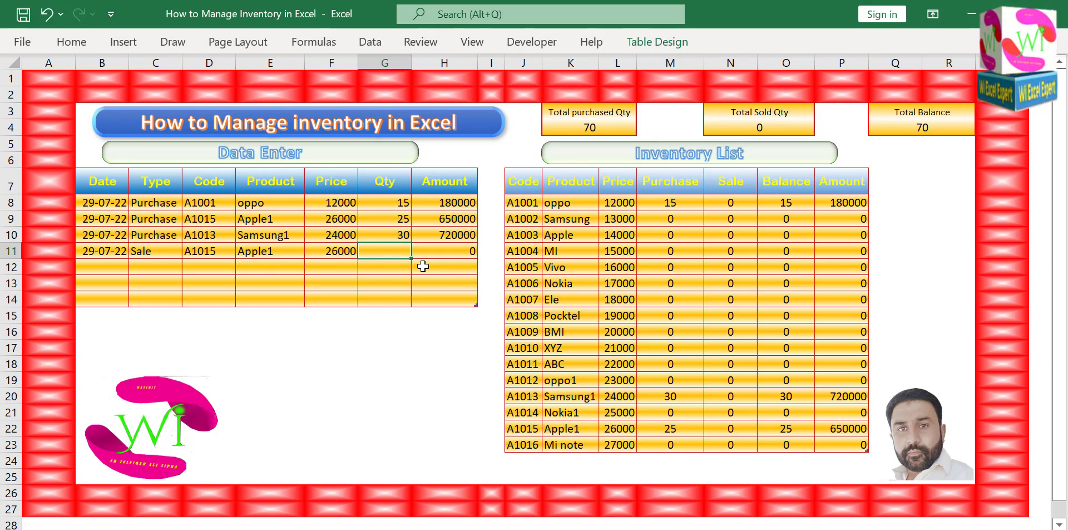
text(20)
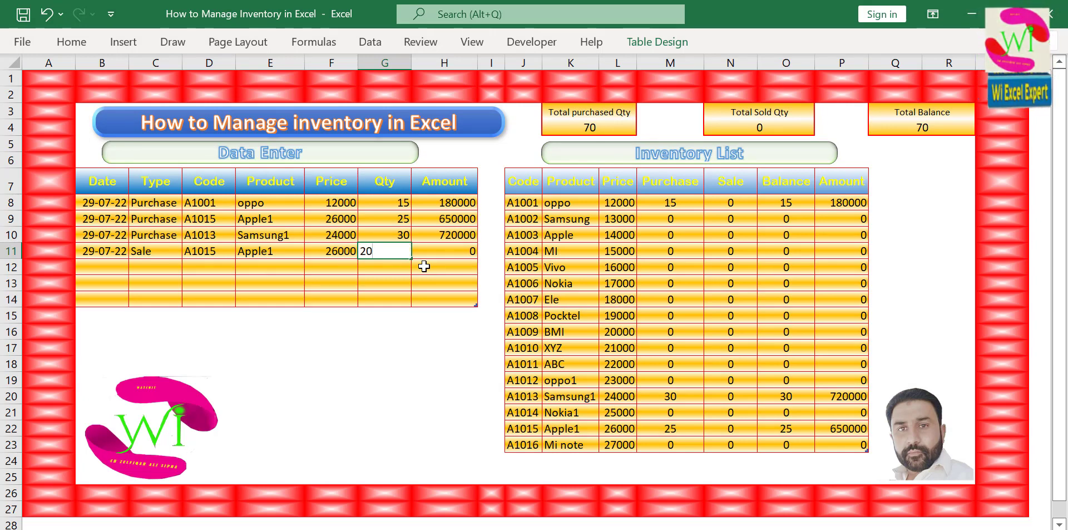
click(406, 282)
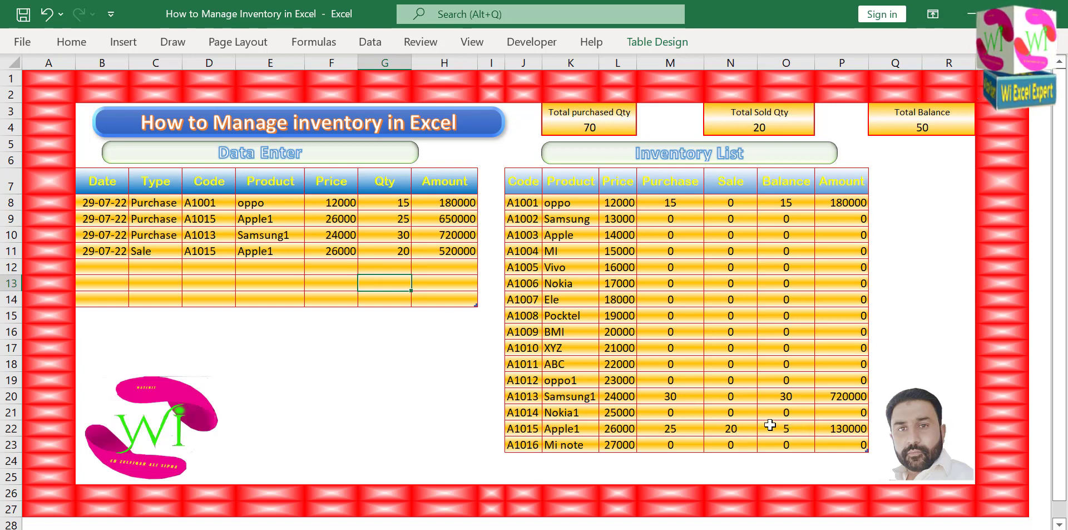
Enter the date 29-07-22 in B12 and set that entry's type to Sale
click(106, 261)
key(ctrl+d)
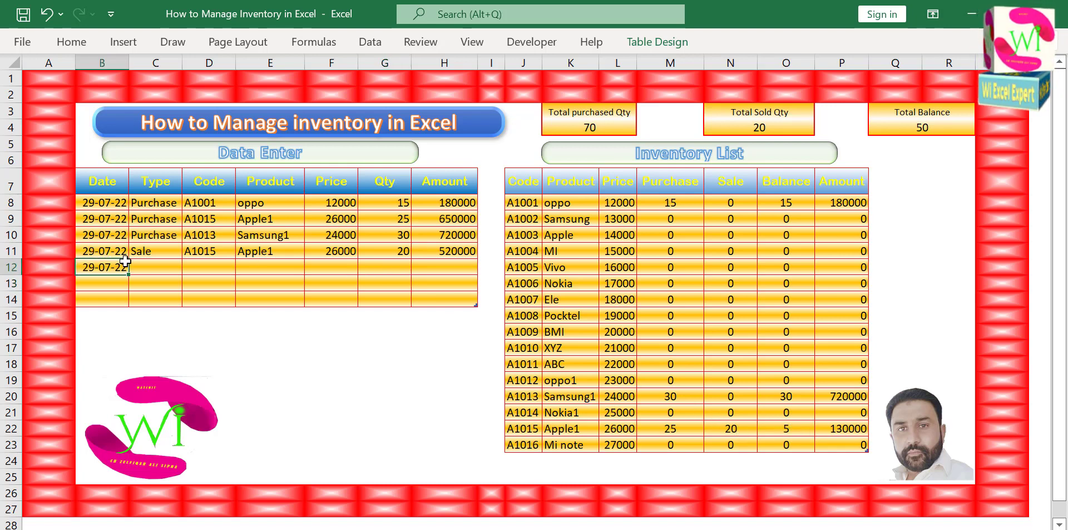
click(151, 265)
click(190, 267)
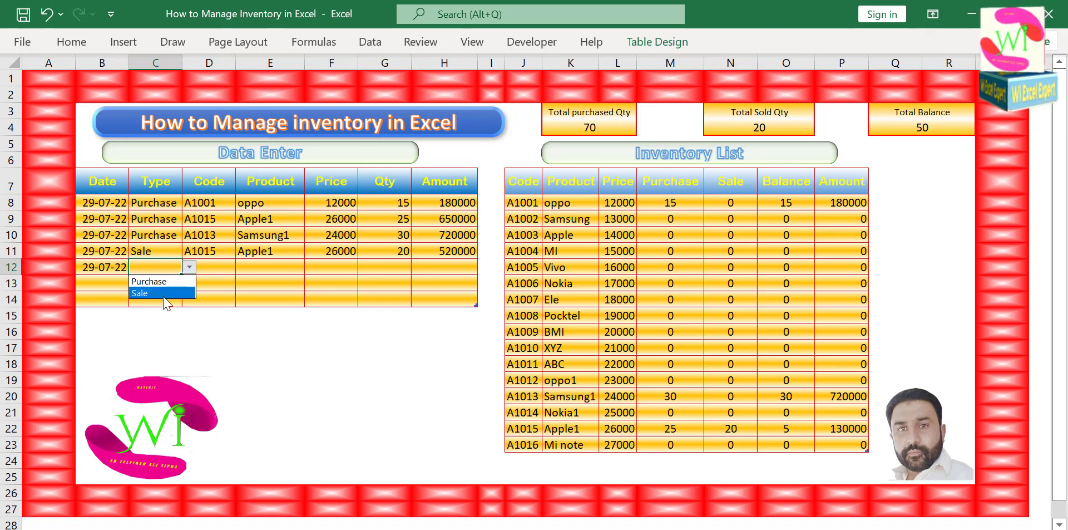
click(164, 295)
Choose product code A1013 for the row 12 sale entry
click(222, 268)
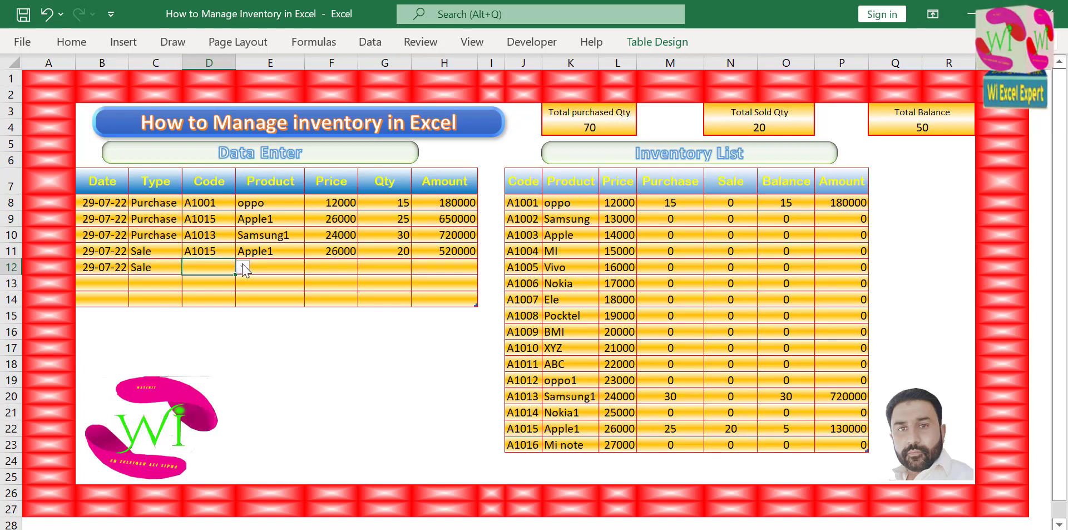
click(243, 268)
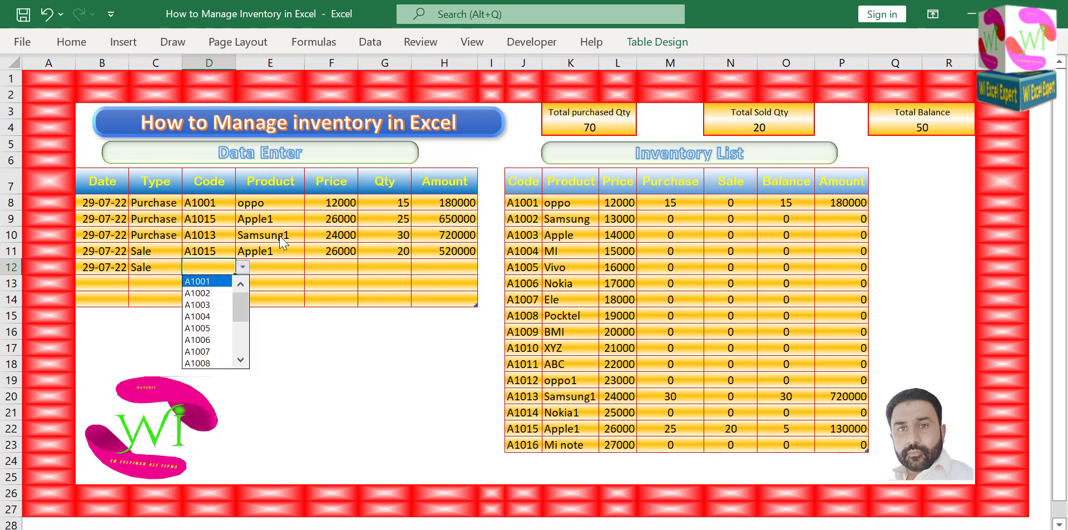
drag(242, 312, 242, 342)
click(212, 328)
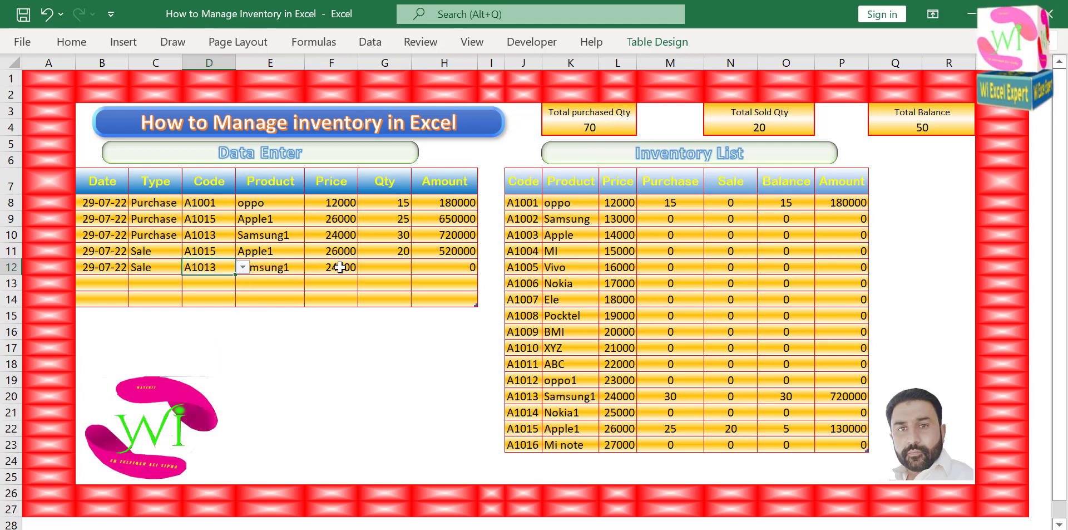
Enter a quantity of 30 for the A1013 sale in row 12
click(392, 267)
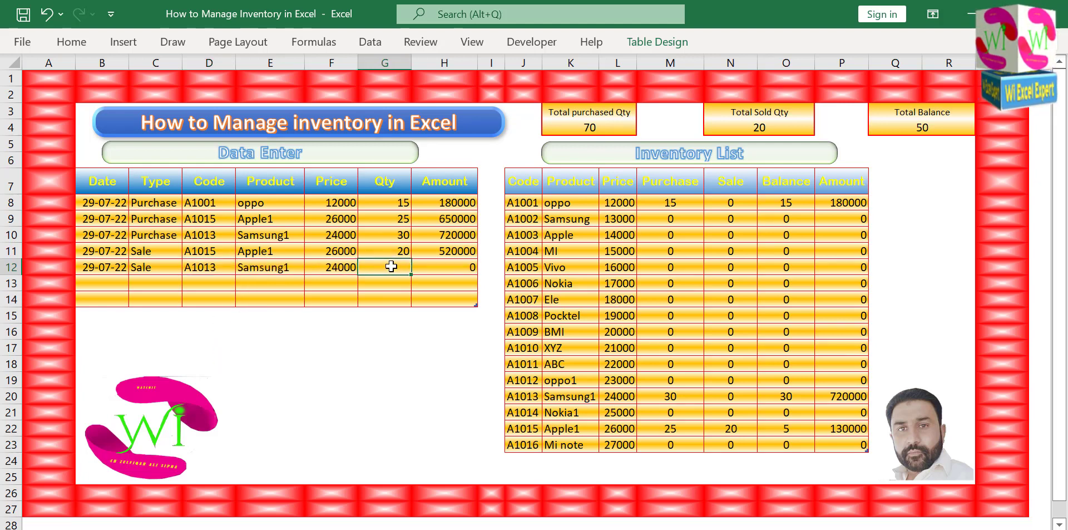
text(30)
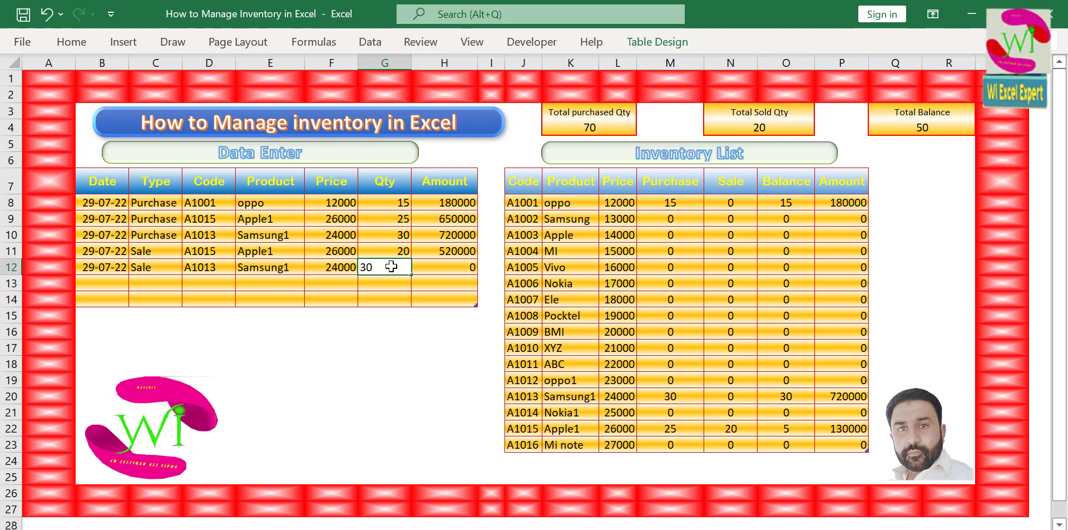
click(267, 267)
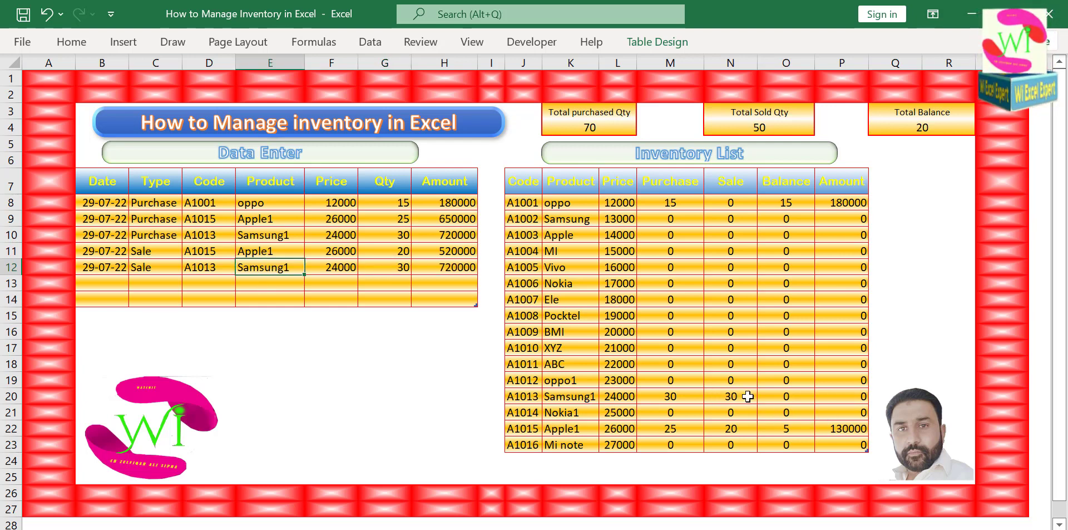
Change the quantity of the A1013 sale in row 12 to 29
click(379, 269)
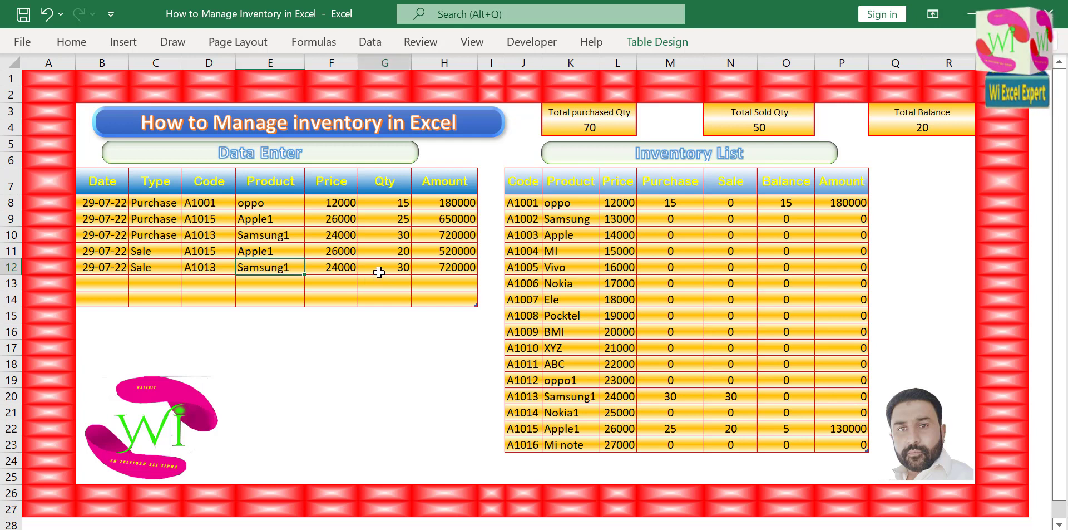
text(29)
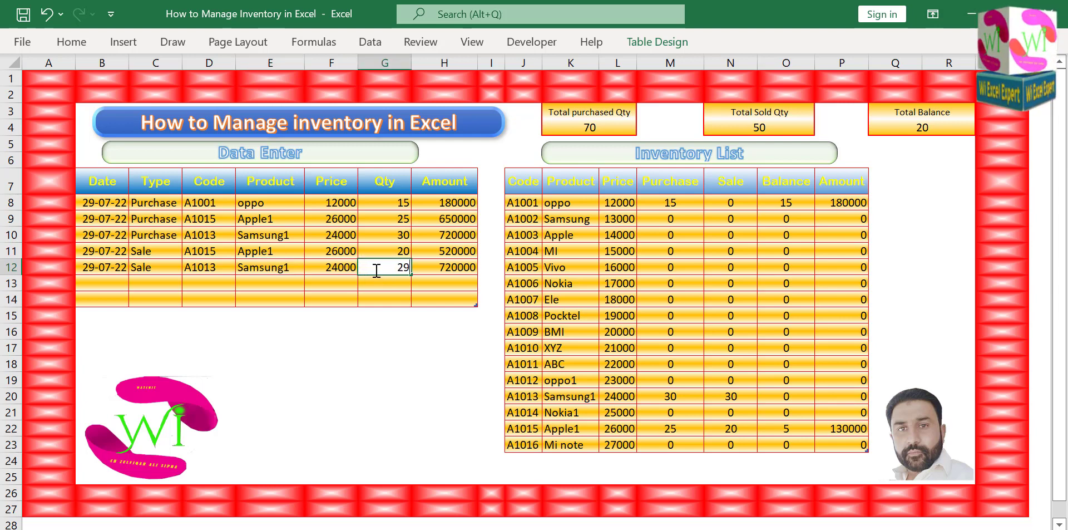
click(317, 266)
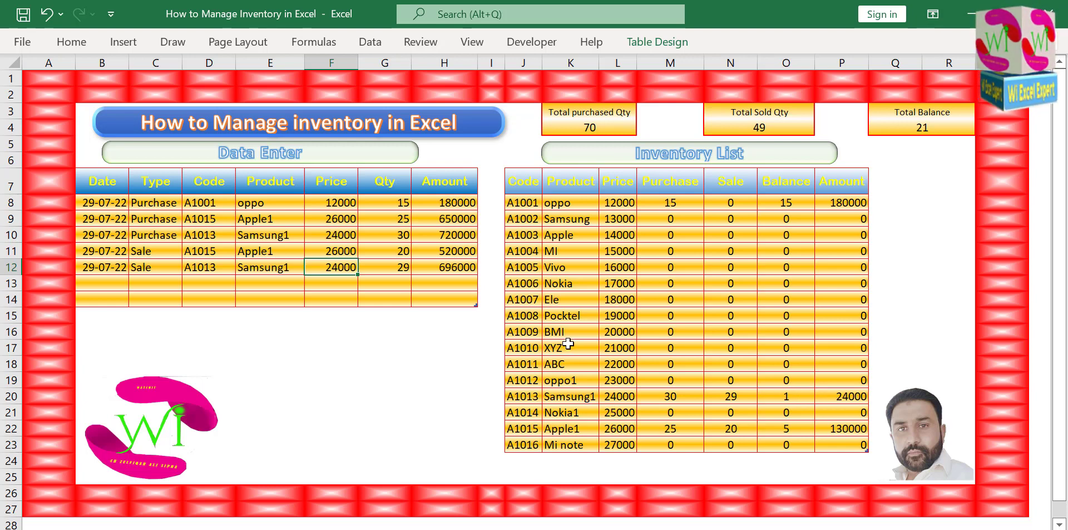
Enter the current date, 29-07-22, in B13 and set that entry's type to Sale
click(110, 280)
key(ctrl+semicolon)
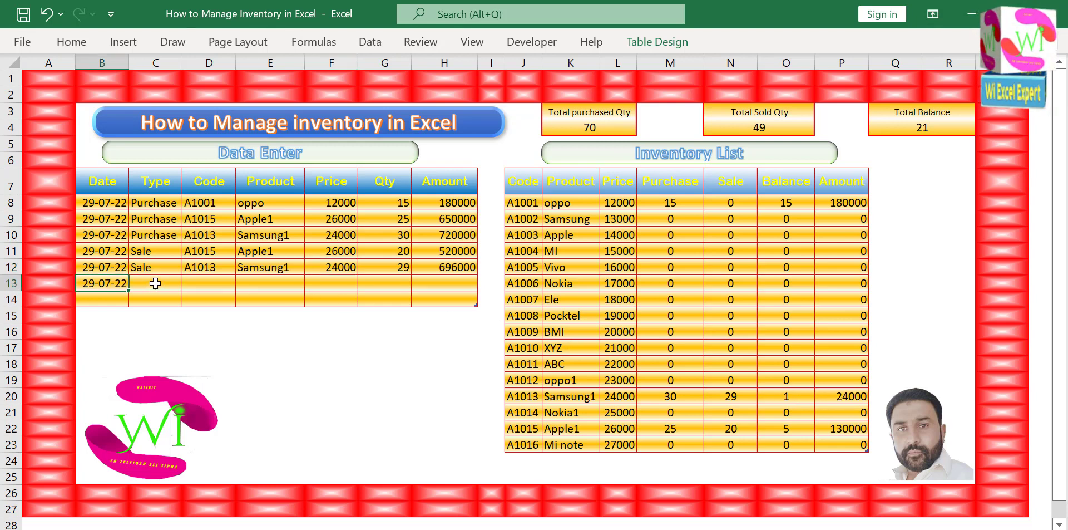
click(174, 282)
click(189, 284)
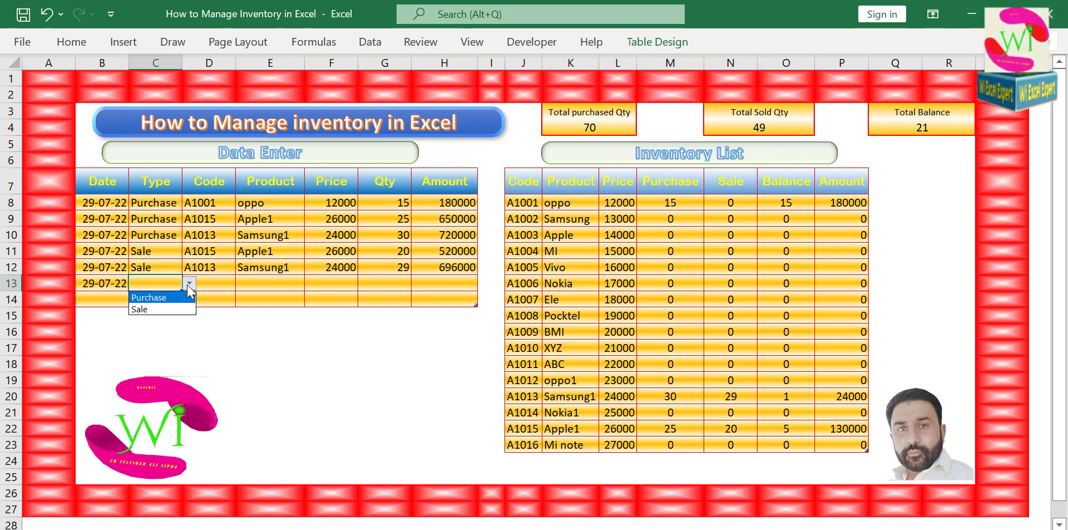
click(177, 309)
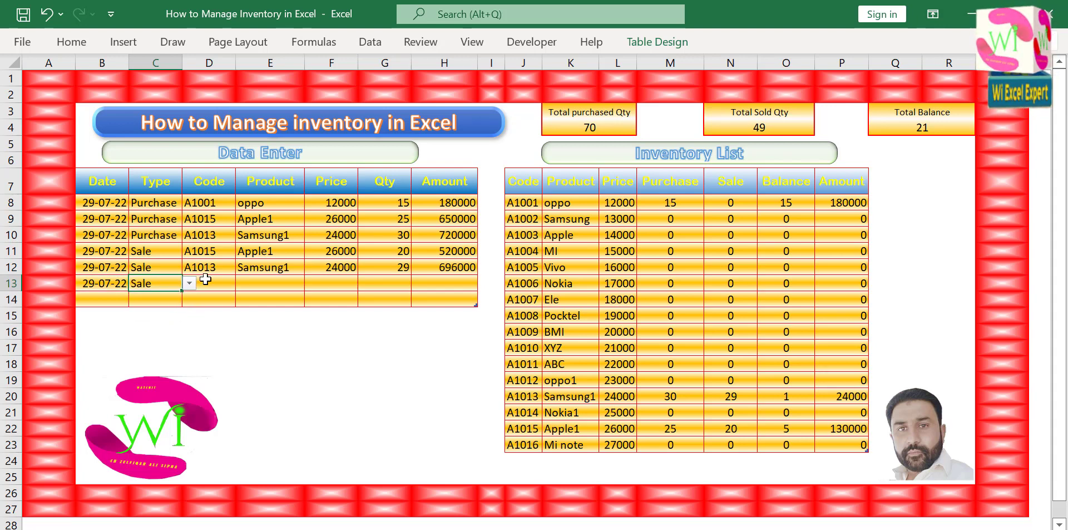
Choose product code A1001 for the row 13 sale and enter a quantity of 14
click(228, 281)
click(243, 283)
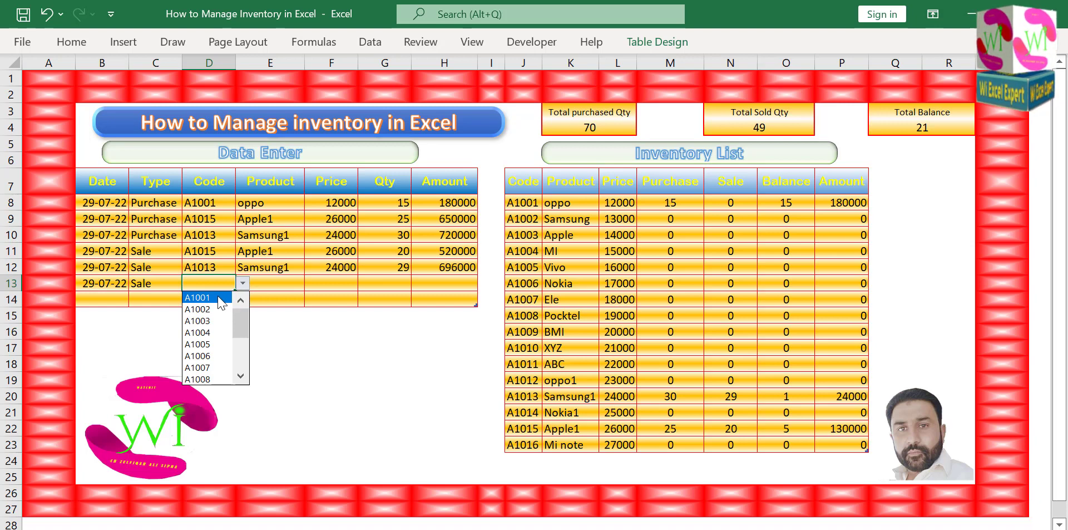
click(218, 297)
click(378, 282)
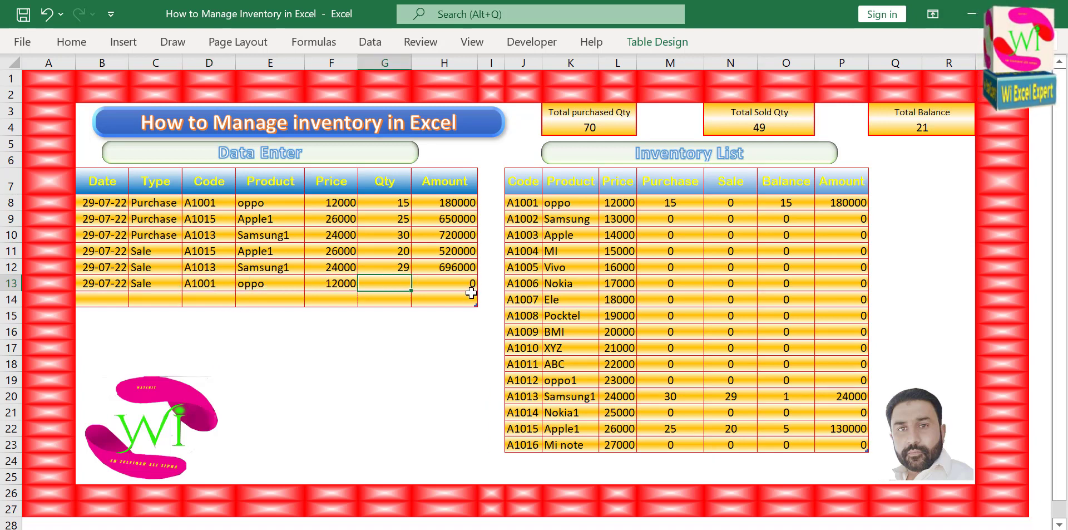
text(14)
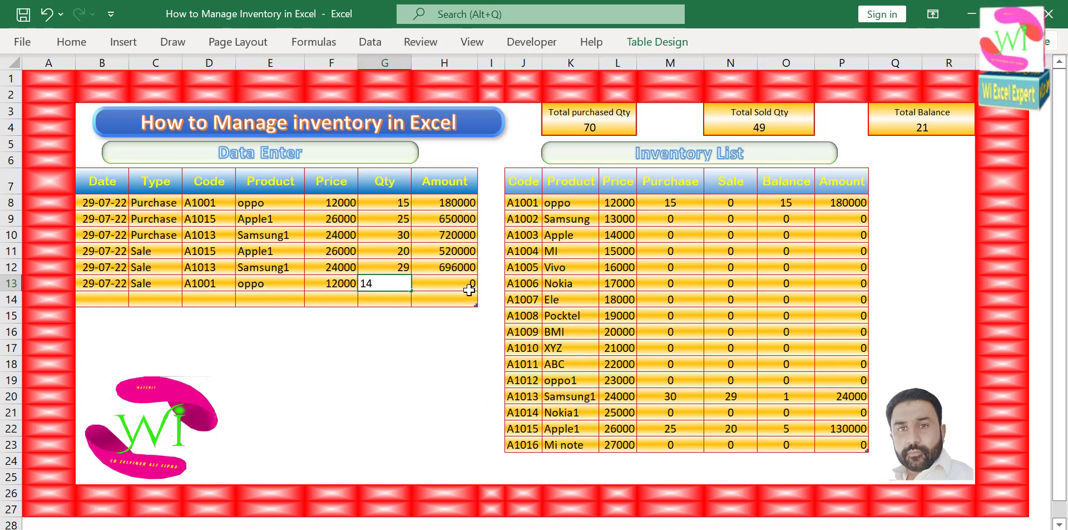
key(Return)
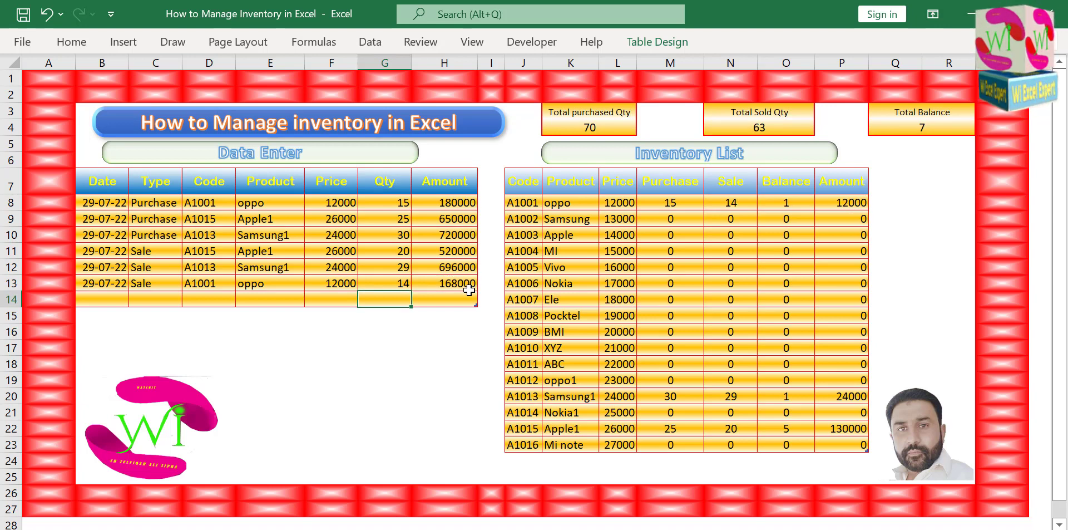
Enter the current date, 29-07-22, in B14 and set that entry's type to Purchase
click(111, 298)
key(ctrl+semicolon)
click(153, 300)
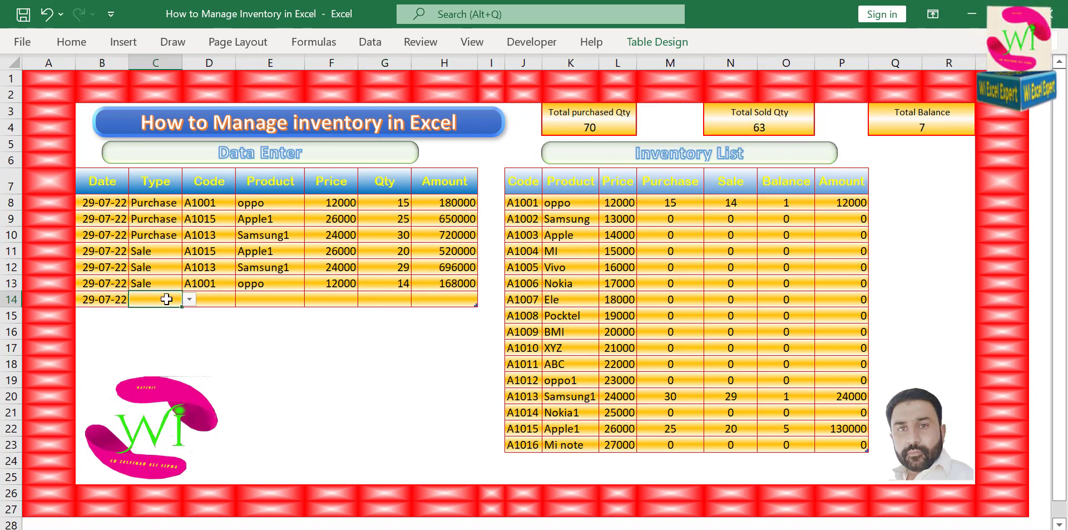
click(189, 299)
click(177, 314)
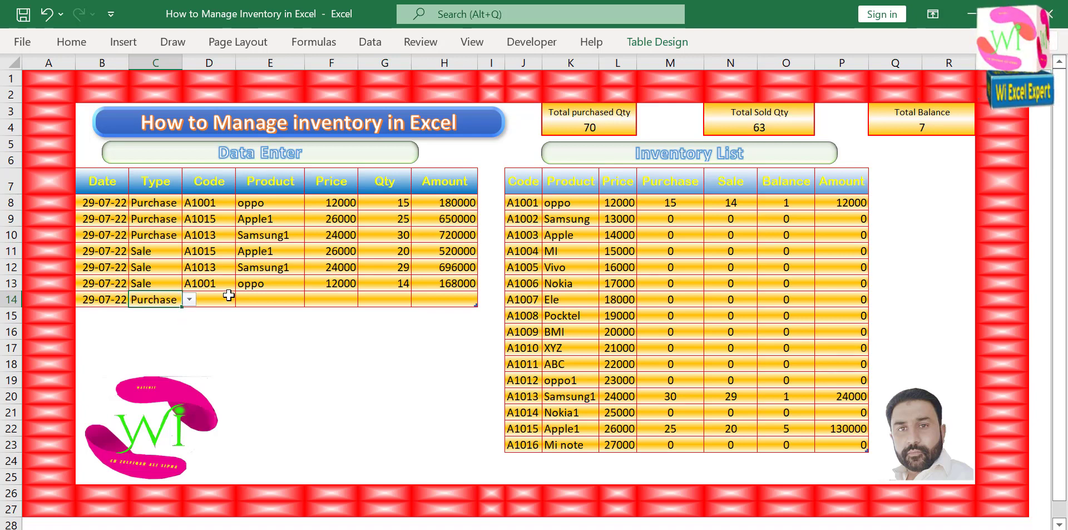
Choose product code A1016 for the row 14 purchase and enter a quantity of 20
click(225, 299)
click(243, 299)
drag(239, 346, 240, 376)
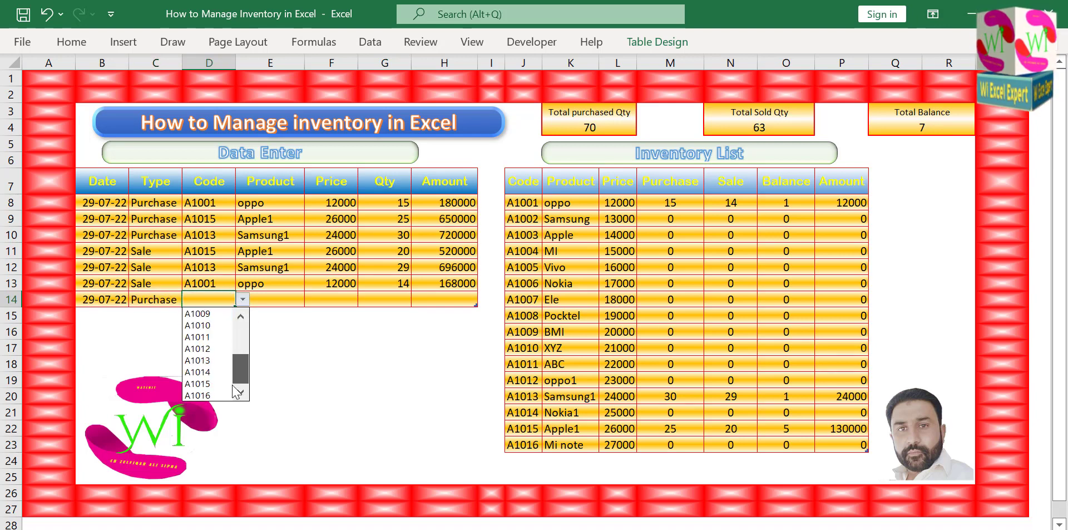
click(200, 395)
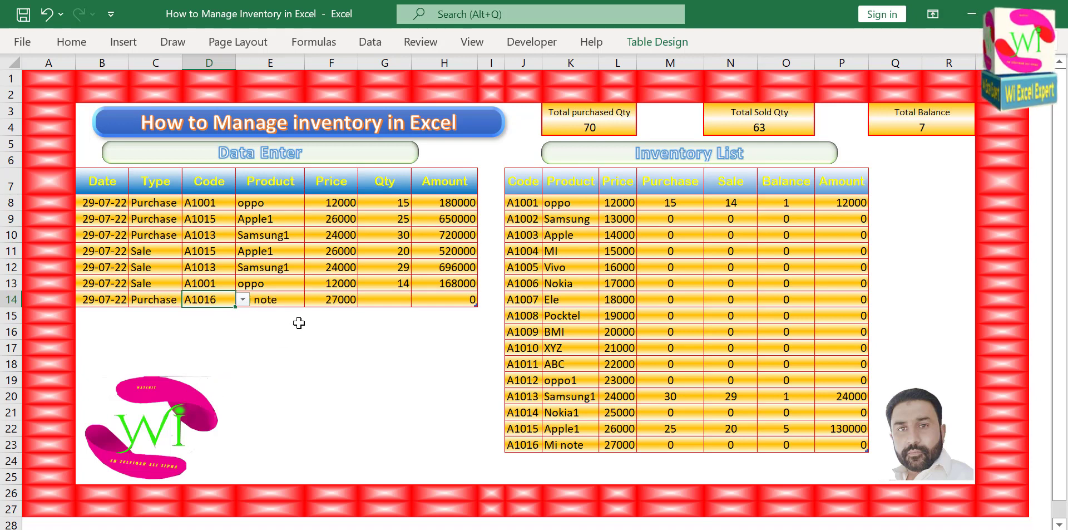
click(378, 301)
text(20)
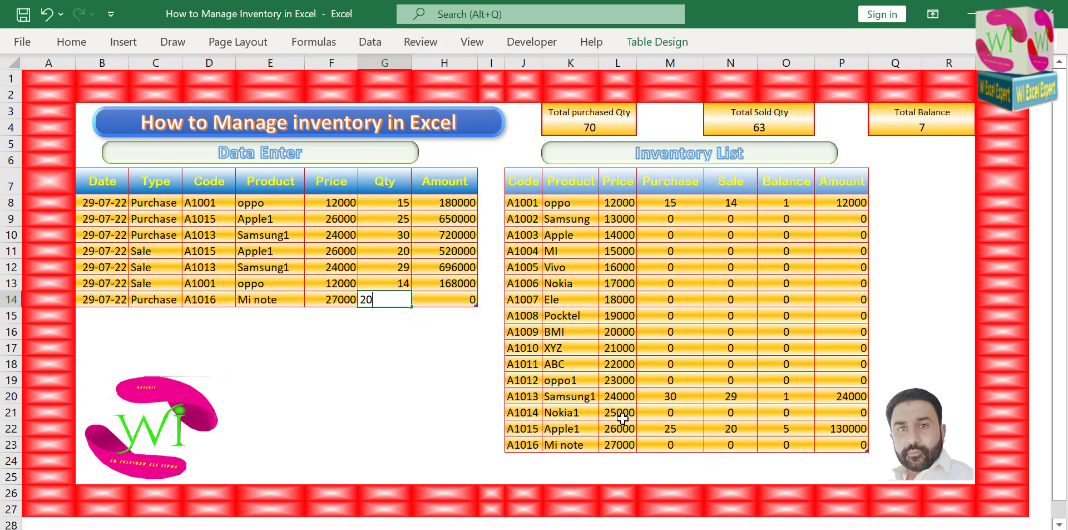
click(381, 335)
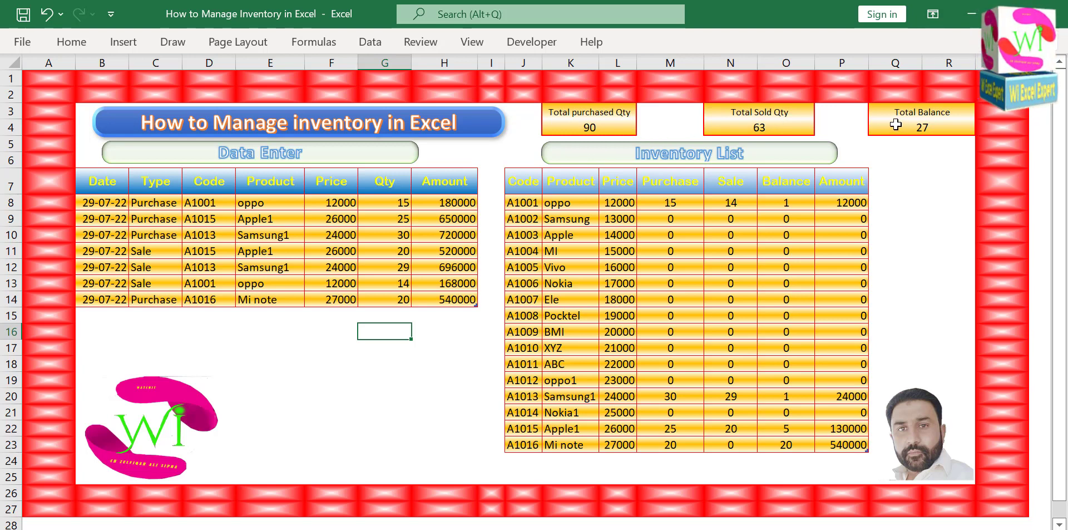
click(355, 345)
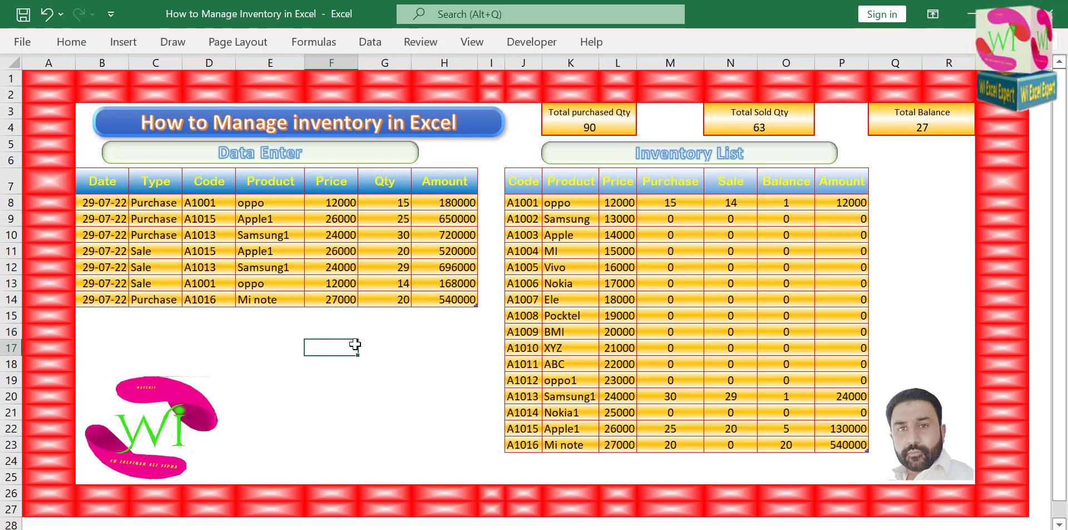
click(375, 388)
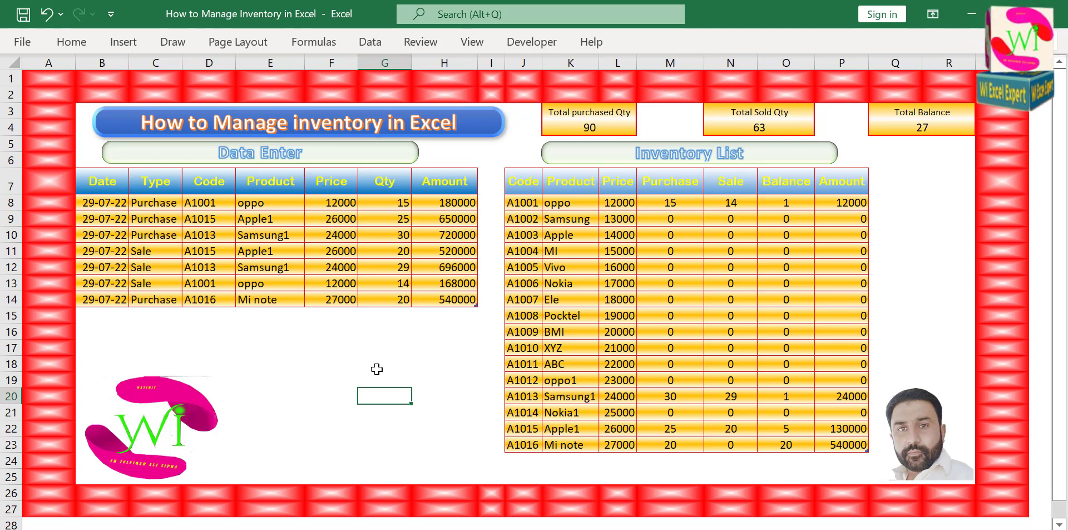
click(424, 349)
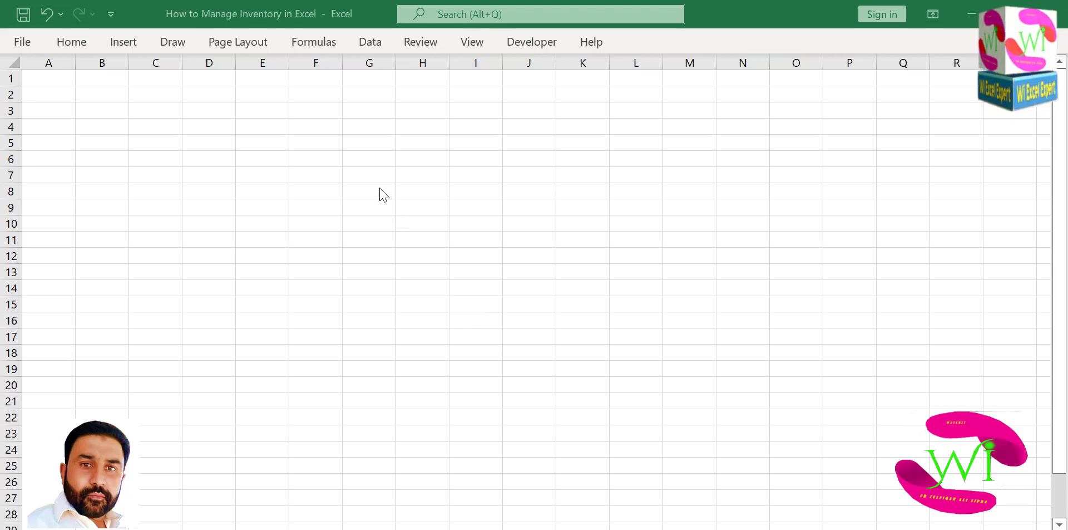
Insert a rounded rectangle about 11.88 by 0.43 inches across columns A to R in rows 1–3, with fully rounded ends
click(120, 42)
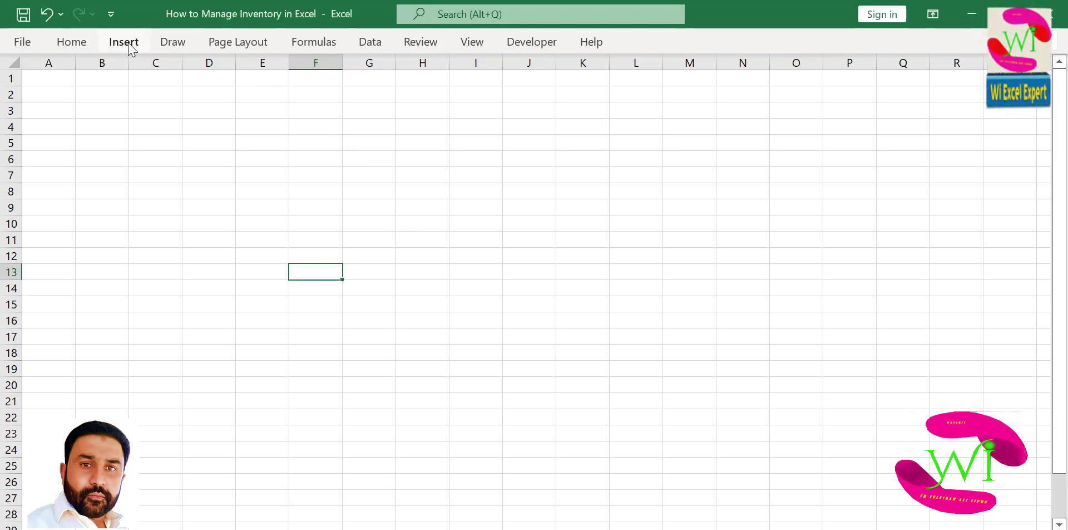
click(123, 42)
click(202, 100)
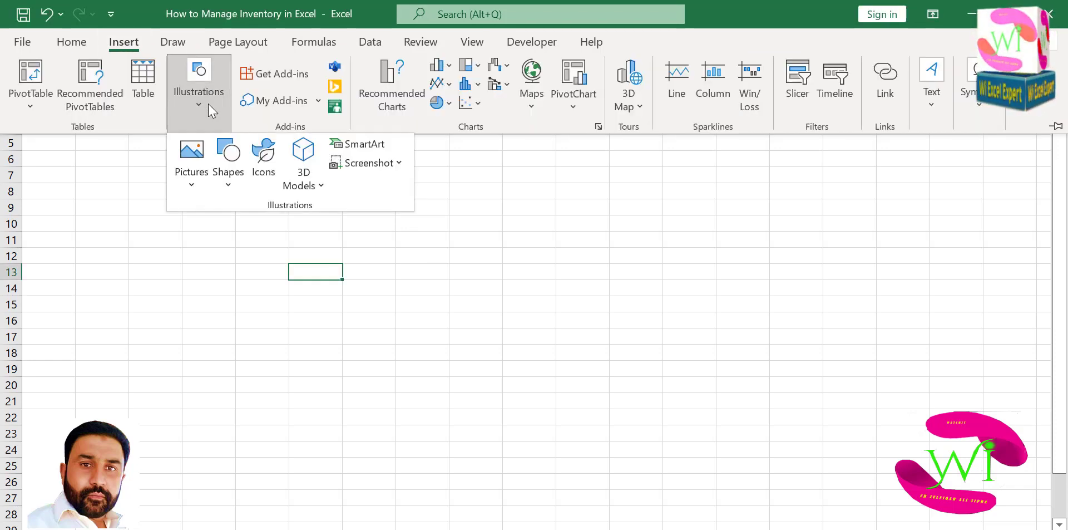
click(225, 167)
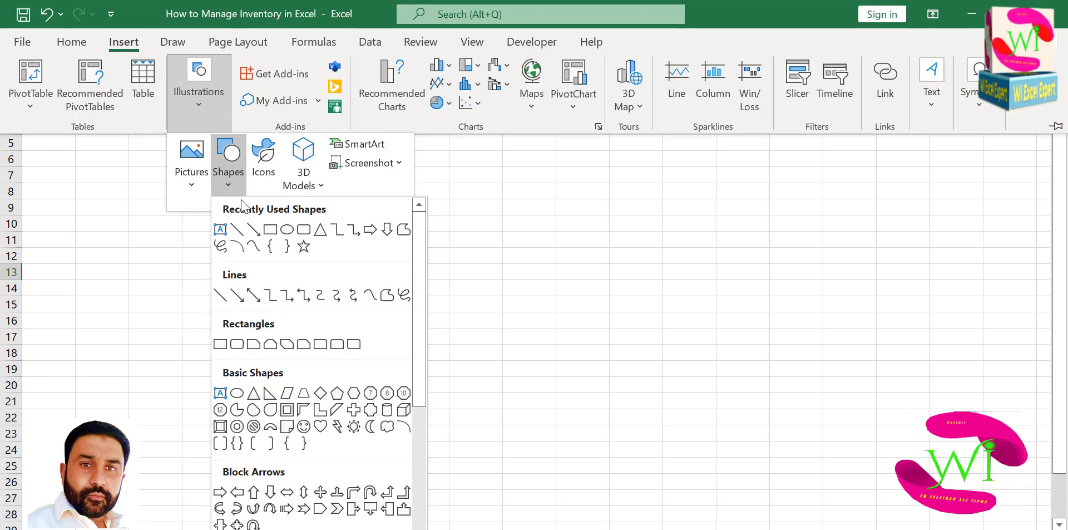
click(237, 344)
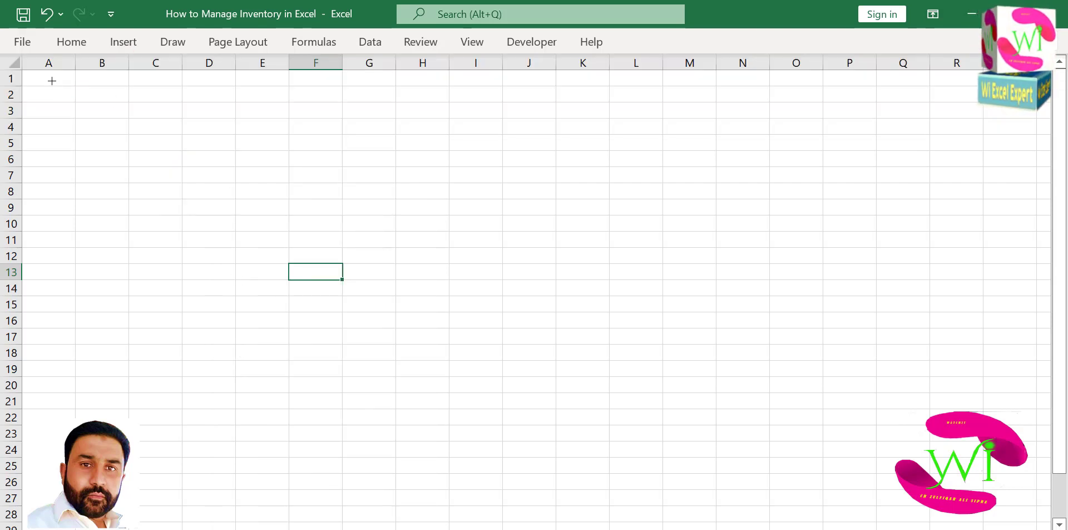
drag(50, 79, 1004, 115)
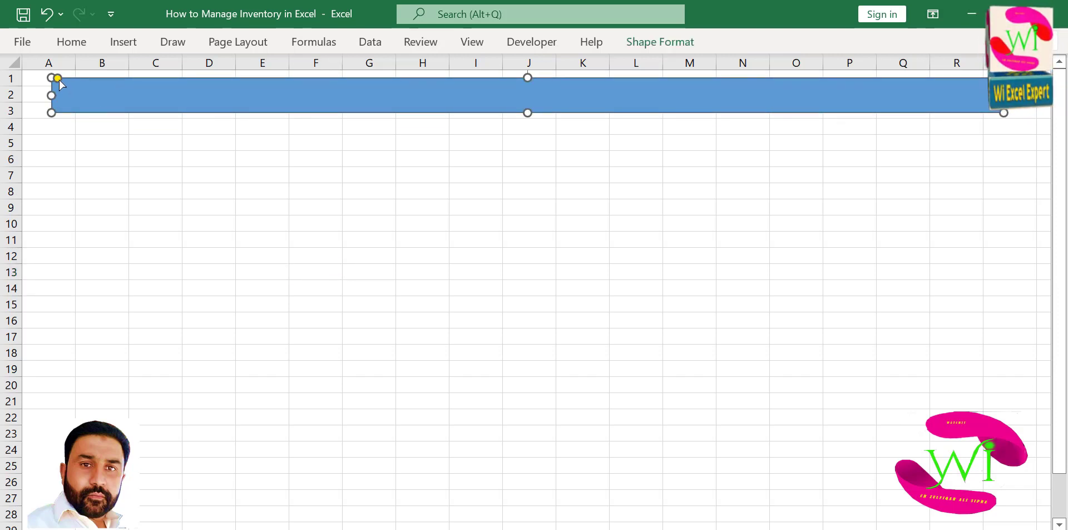
drag(58, 78, 68, 83)
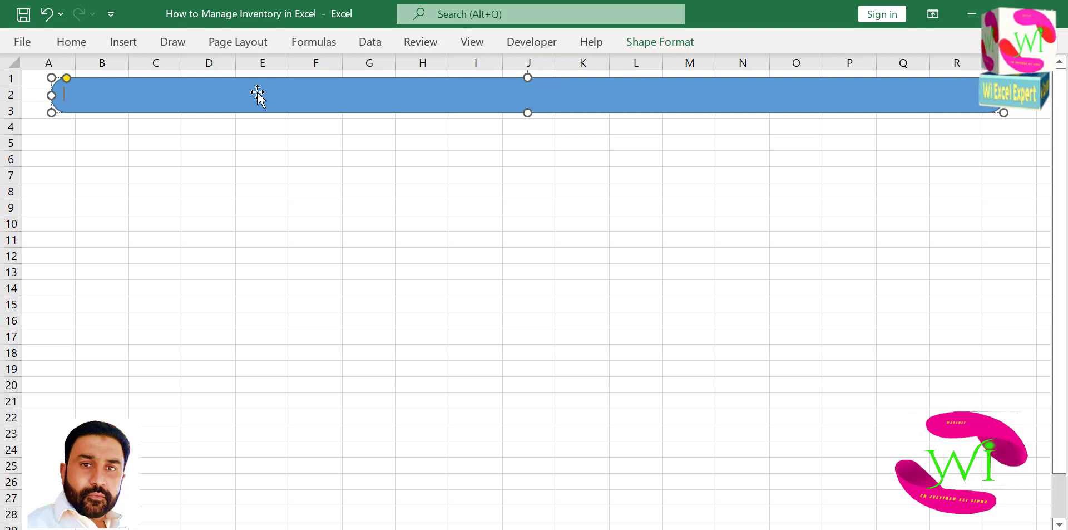
Enter the title text "How to Manage inventory in Excel" in the rounded rectangle
text(How to)
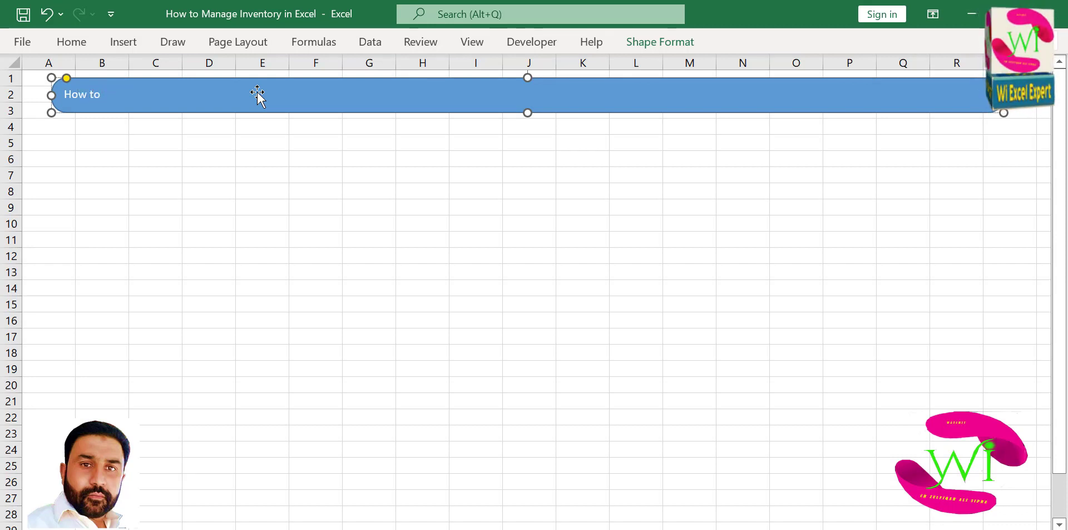
text(Manage inv)
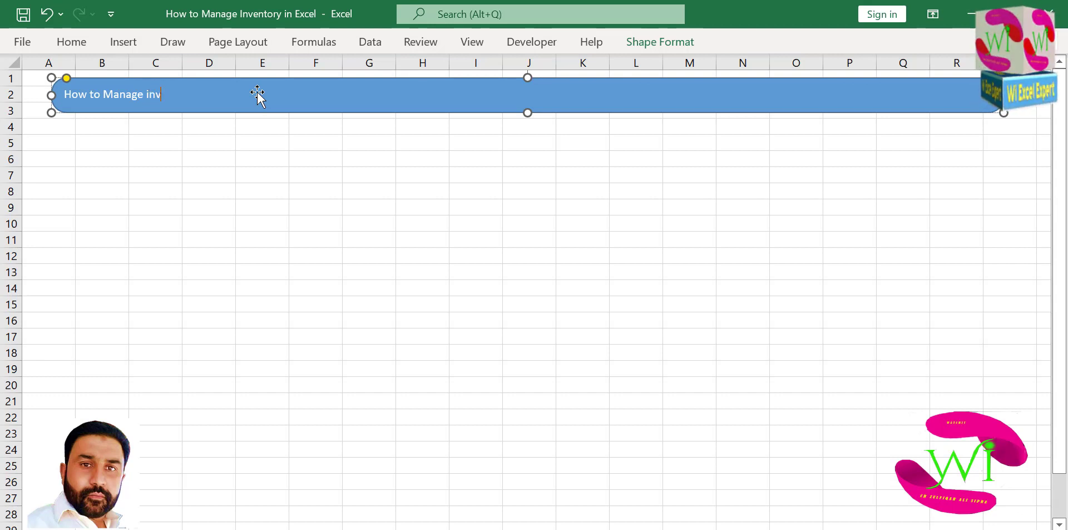
text(ent)
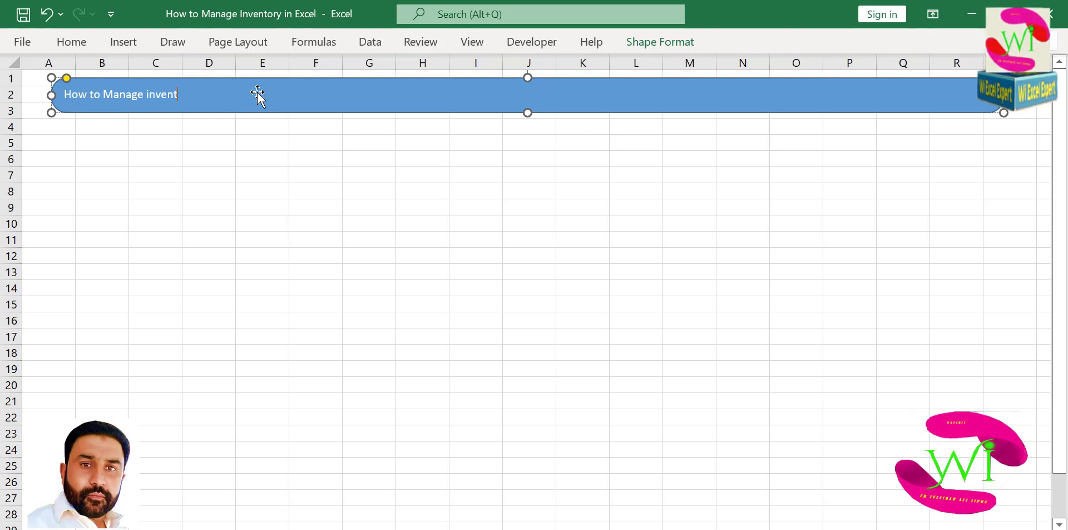
text(royy in)
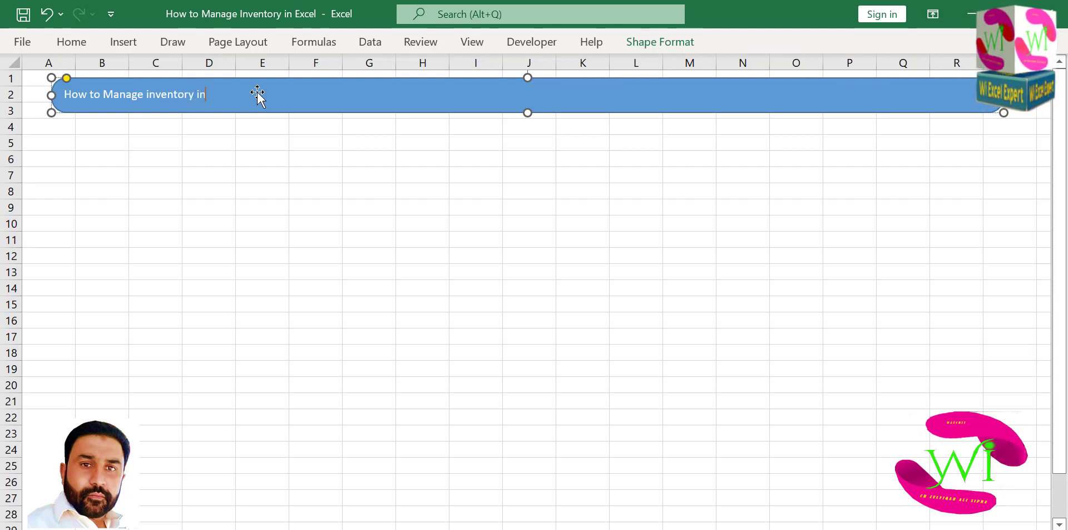
text( Excel)
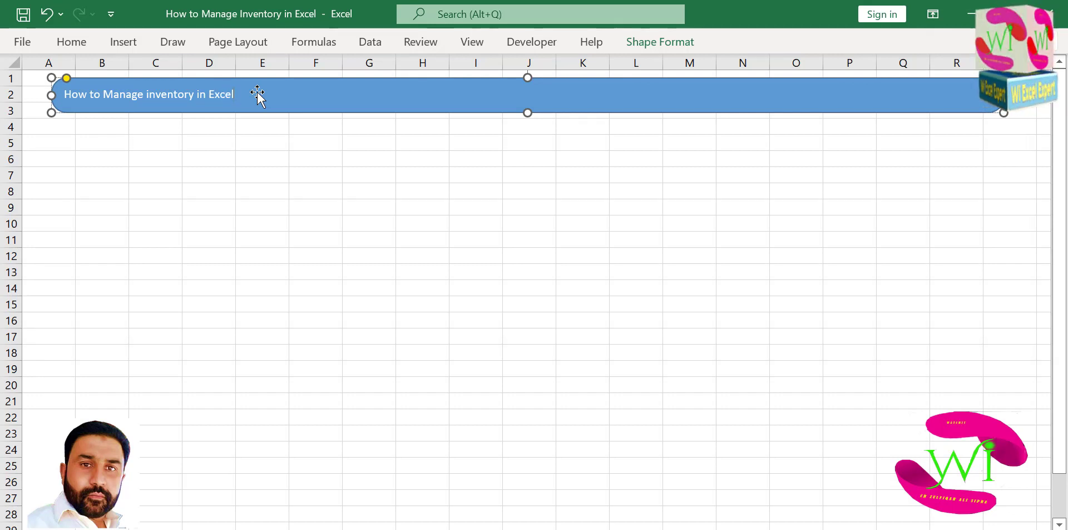
Move the title banner down to rows 11–13 and apply the shaded orange theme style
click(277, 167)
click(310, 91)
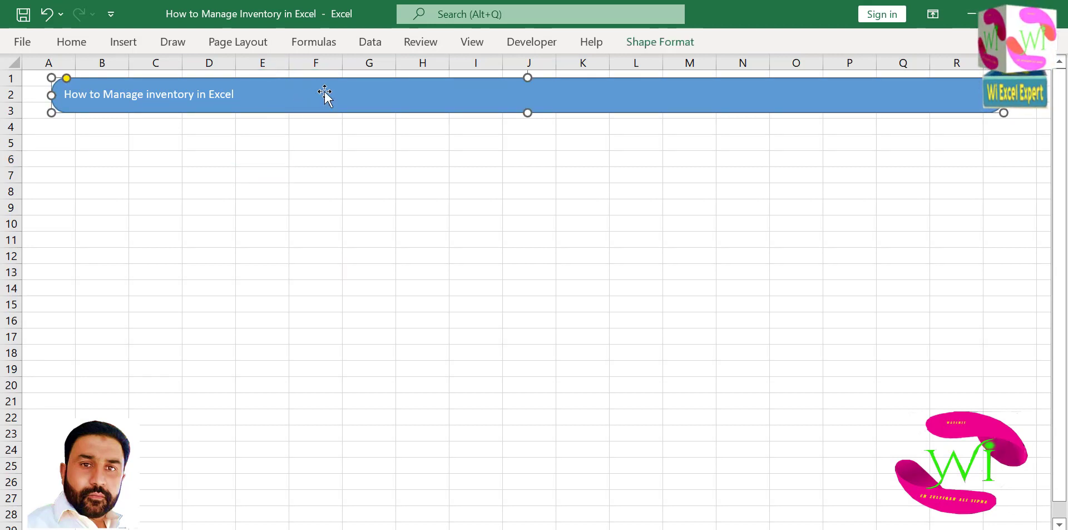
drag(324, 95, 313, 249)
click(661, 43)
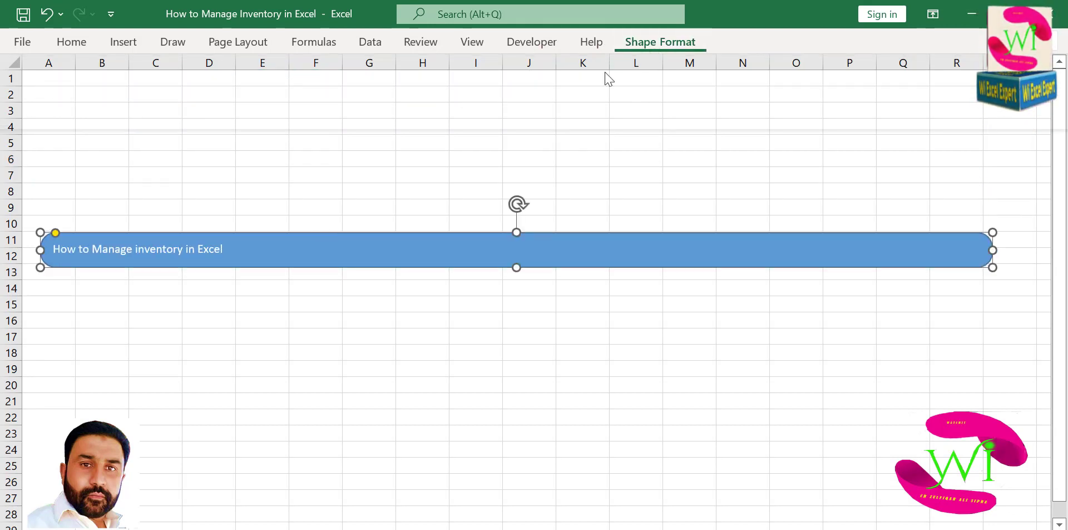
click(368, 105)
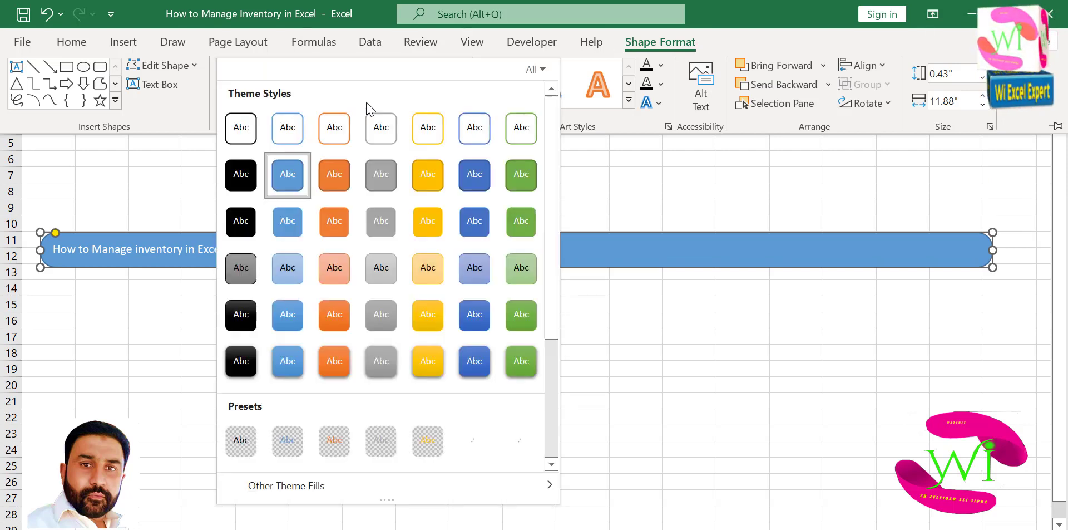
click(337, 359)
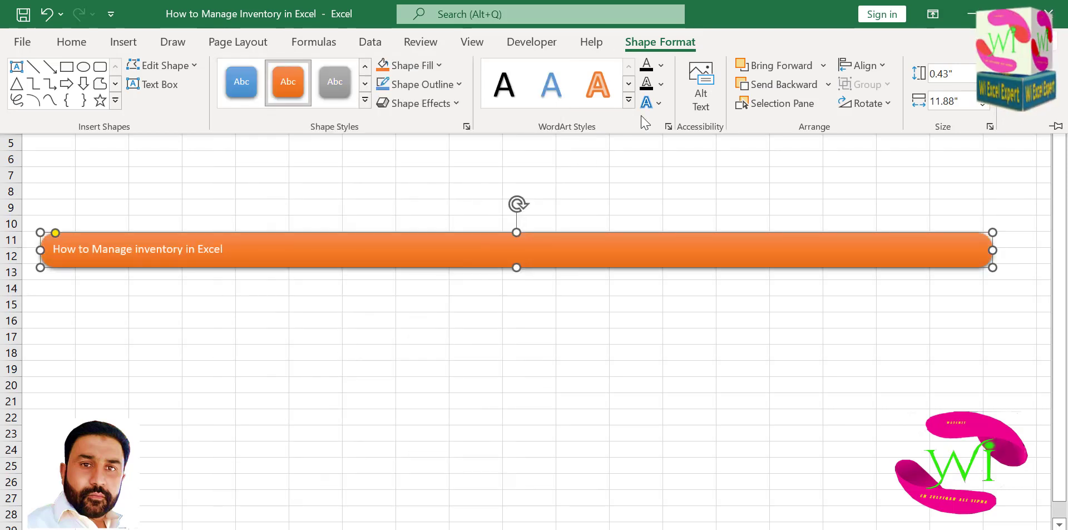
click(449, 105)
click(449, 105)
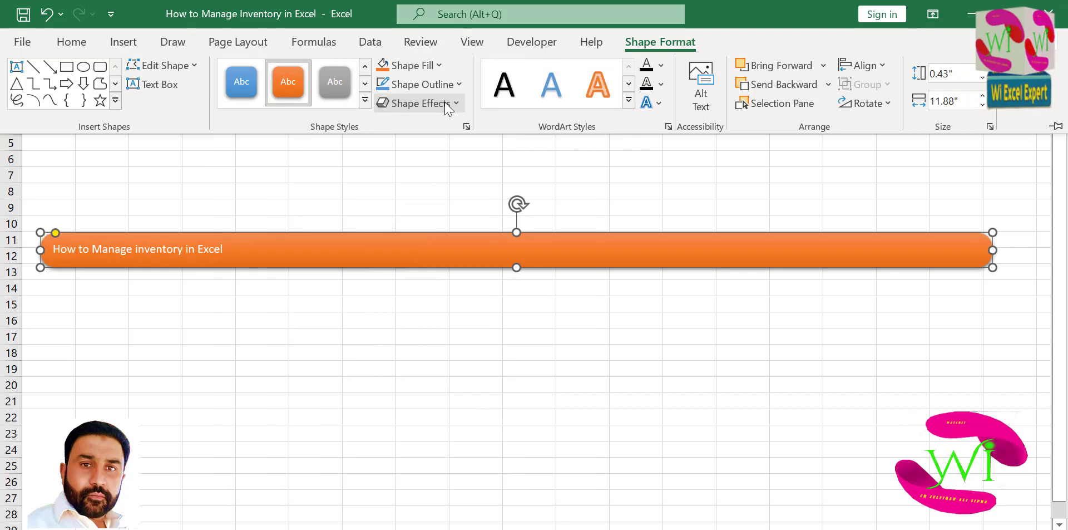
Centre the banner title horizontally and vertically and set its font size to 20
click(71, 44)
click(297, 100)
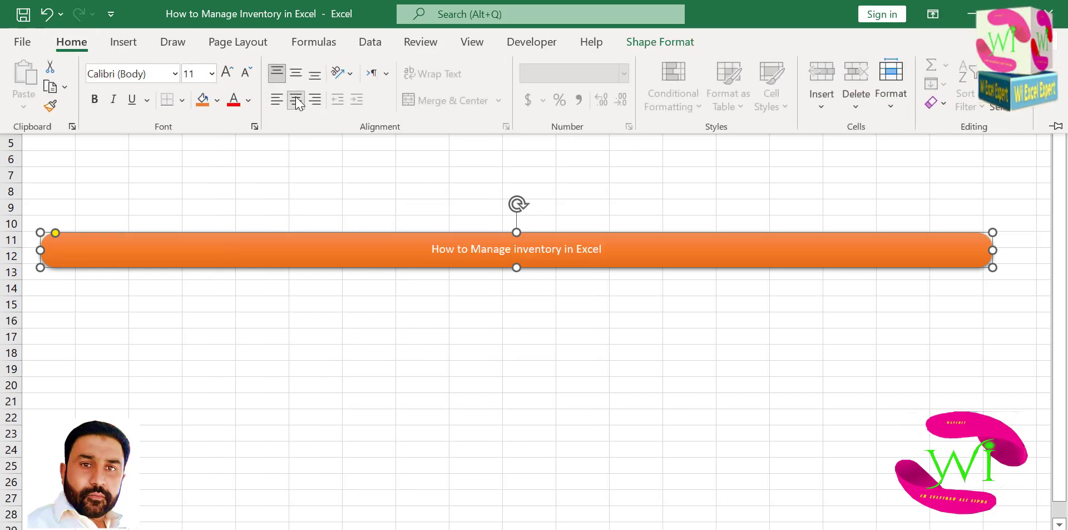
click(225, 73)
click(226, 73)
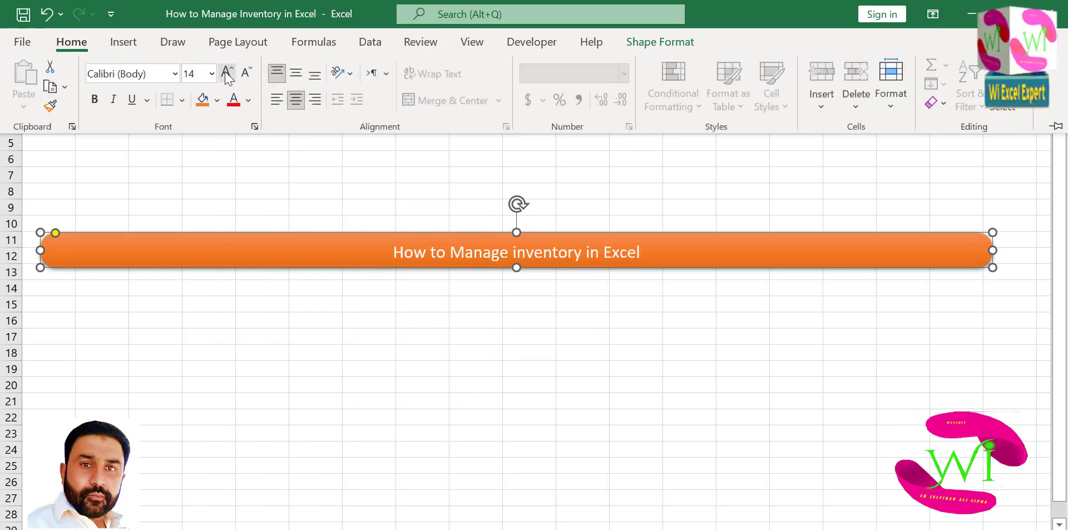
click(226, 72)
click(226, 73)
click(226, 73)
click(315, 73)
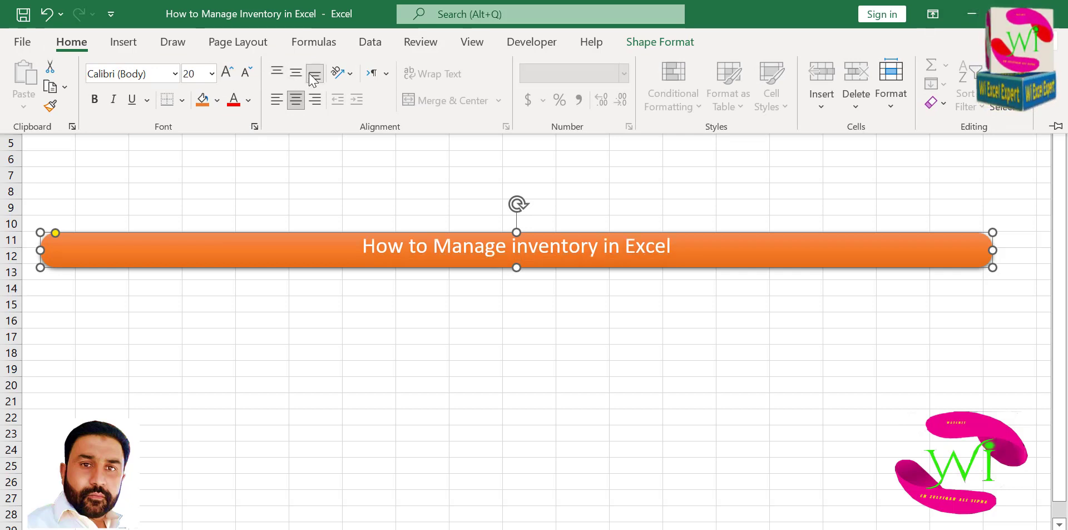
click(298, 75)
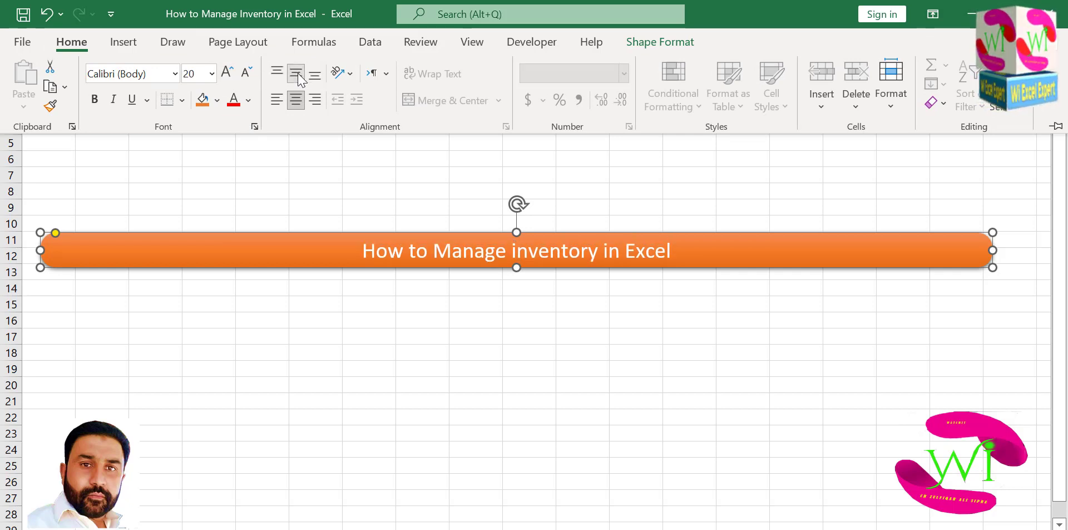
Set the banner title's font size to 24 and middle-align the text vertically
click(227, 73)
click(227, 74)
click(227, 74)
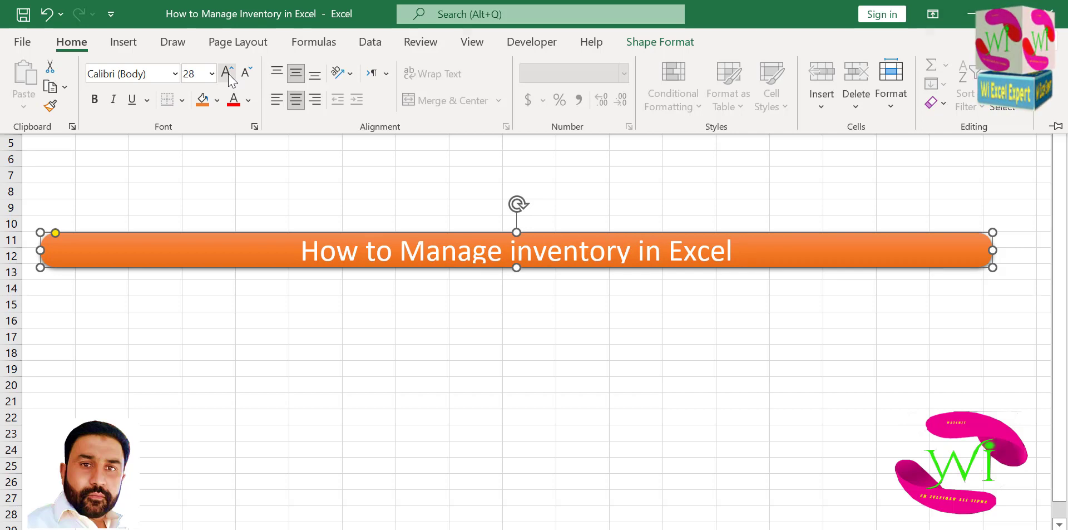
click(246, 73)
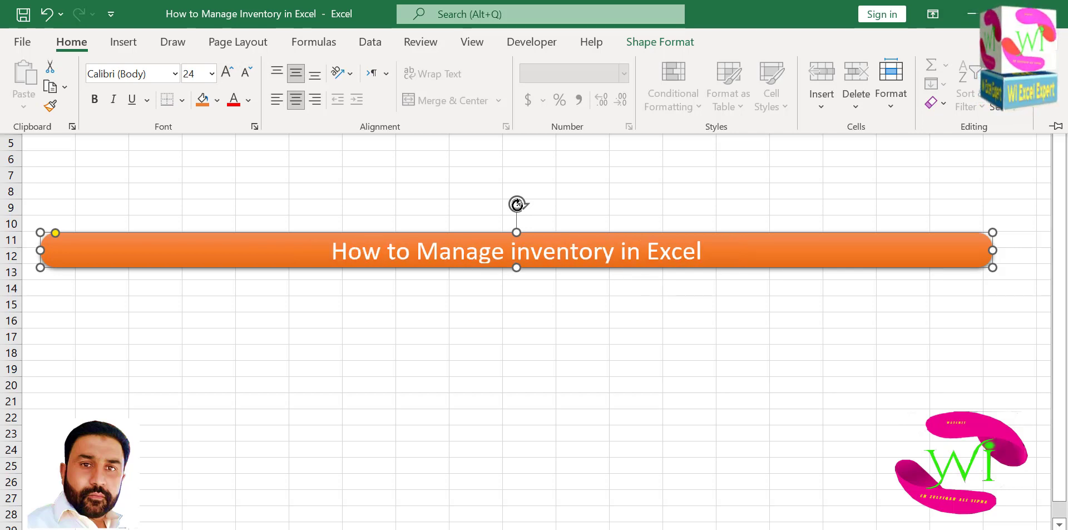
click(315, 75)
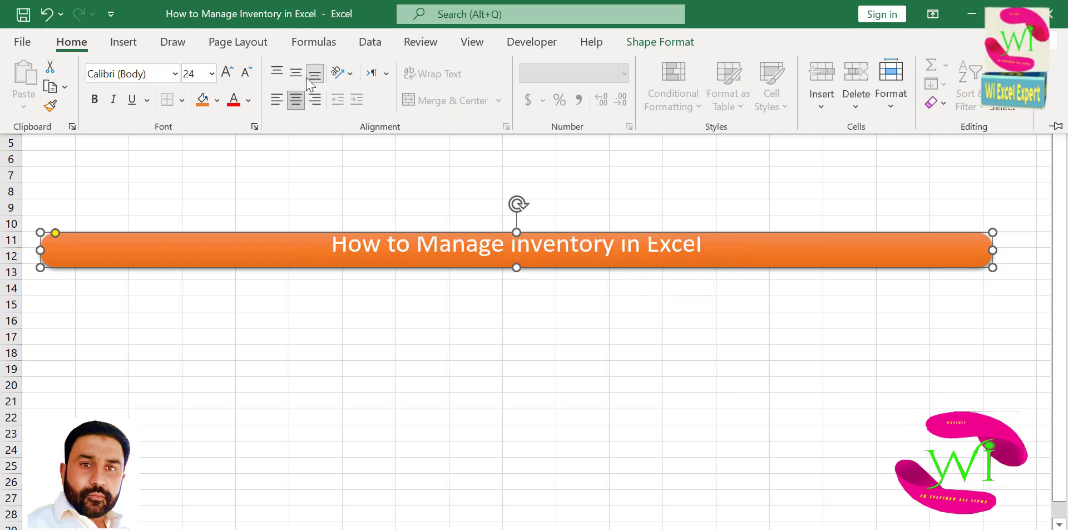
click(296, 72)
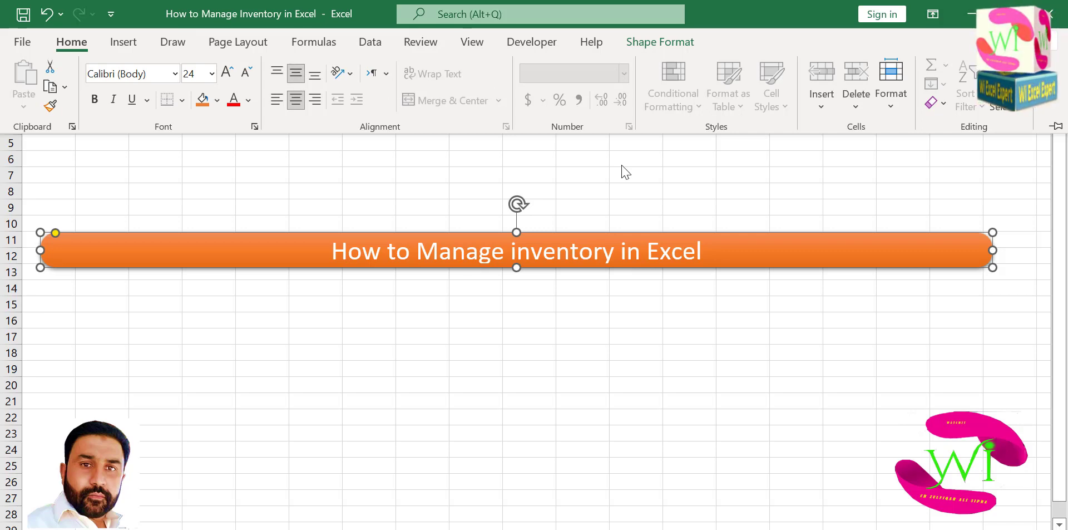
Preview WordArt styles for the title, then apply the shaded dark blue theme style to the banner
click(649, 44)
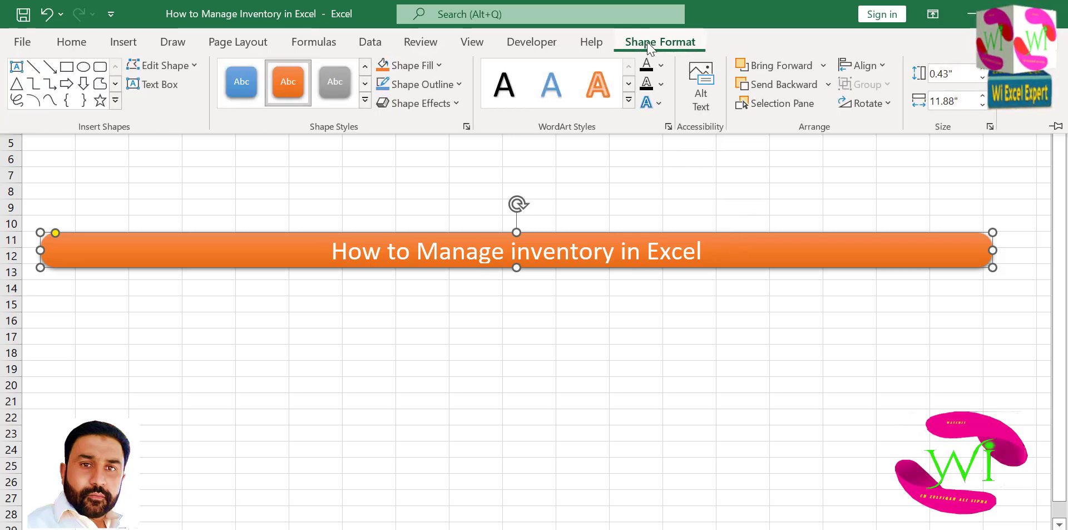
click(628, 99)
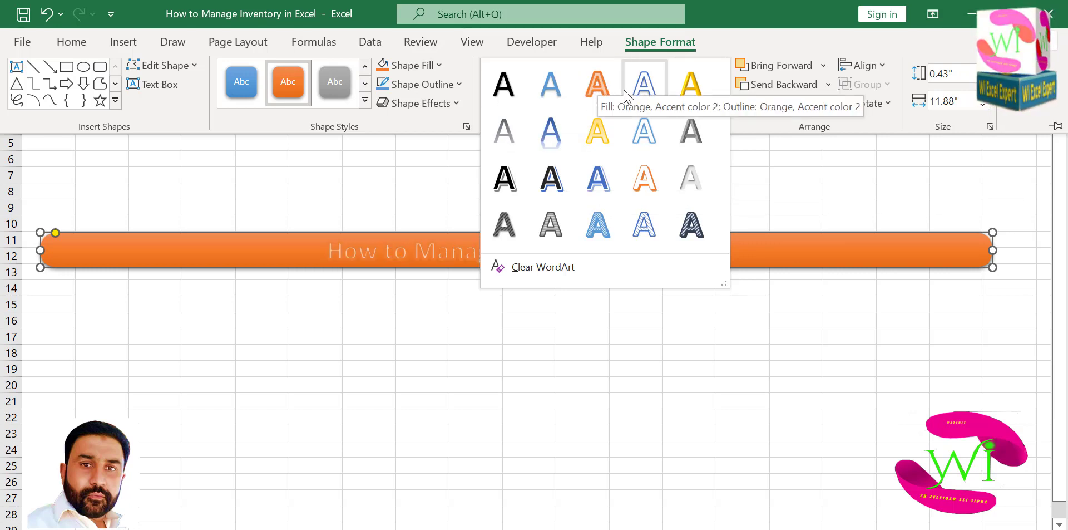
click(431, 104)
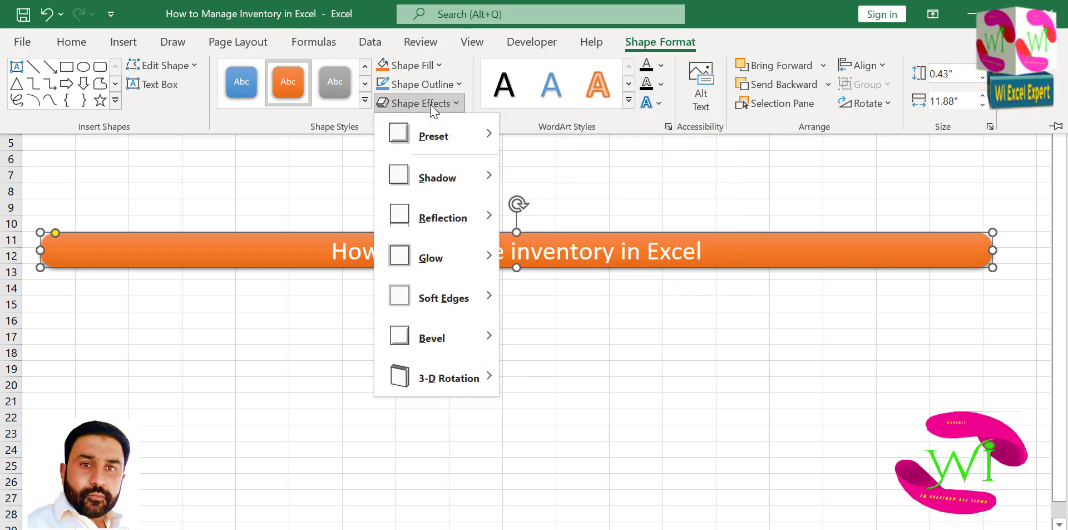
click(401, 103)
click(365, 100)
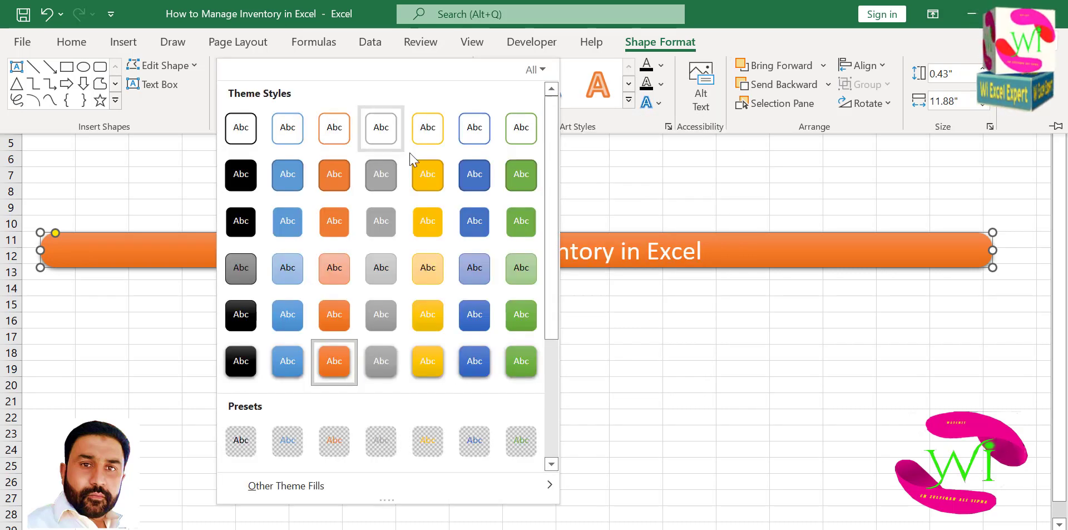
click(473, 359)
Apply the second preset shape effect in the second row of presets to the blue banner
click(419, 103)
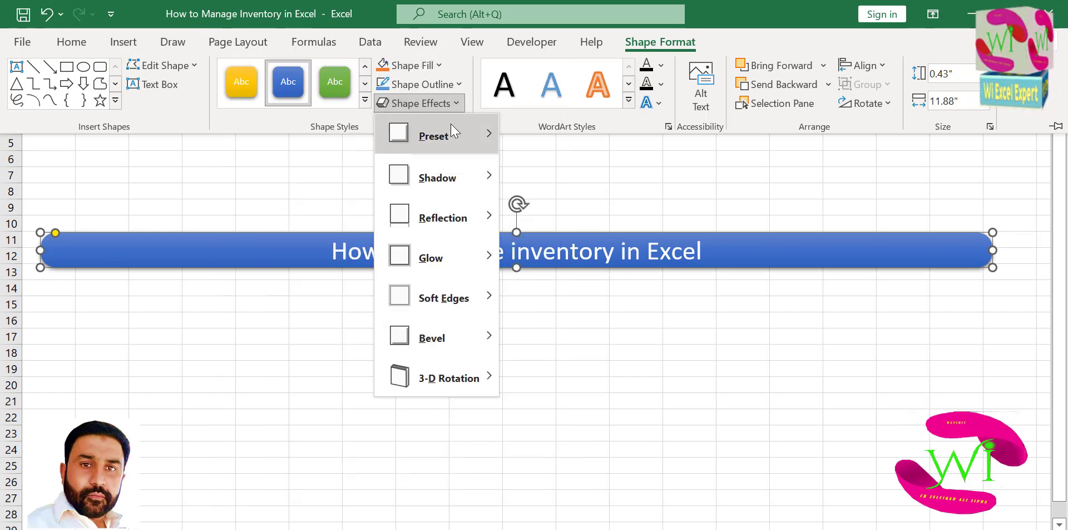
mouse_move(453, 136)
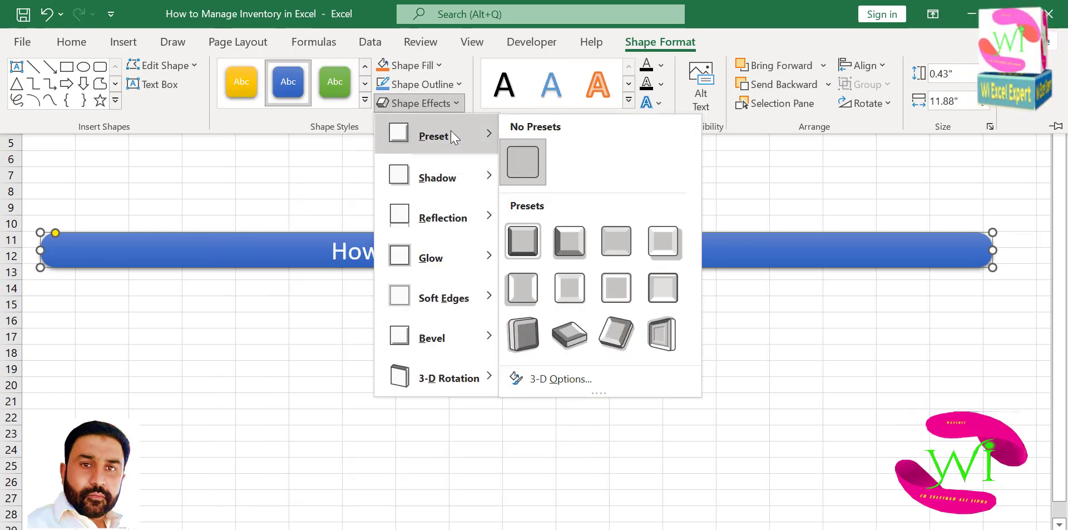
click(564, 295)
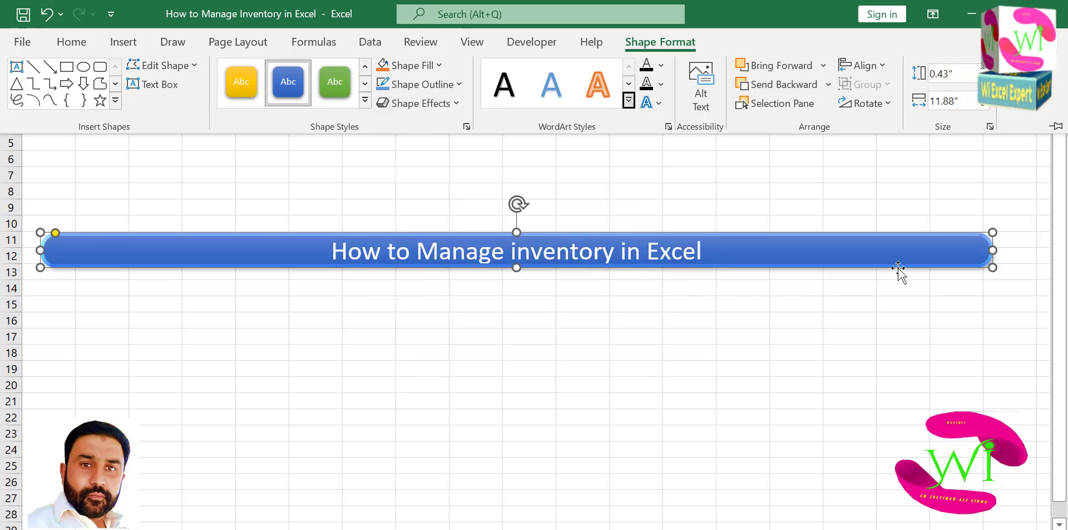
Narrow the title banner to about 6.62 inches and place it over columns C to M in rows 9–11
click(990, 251)
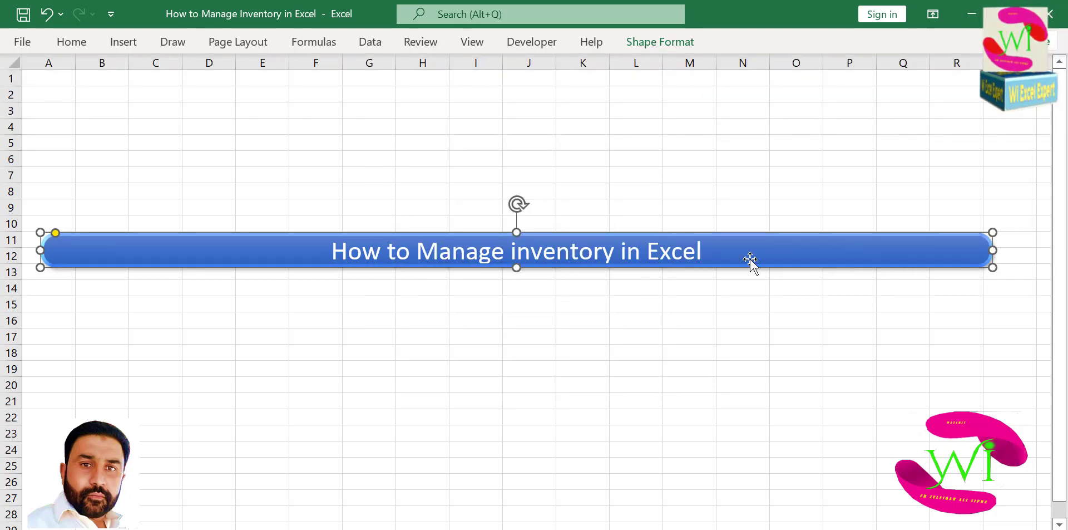
drag(989, 248, 644, 100)
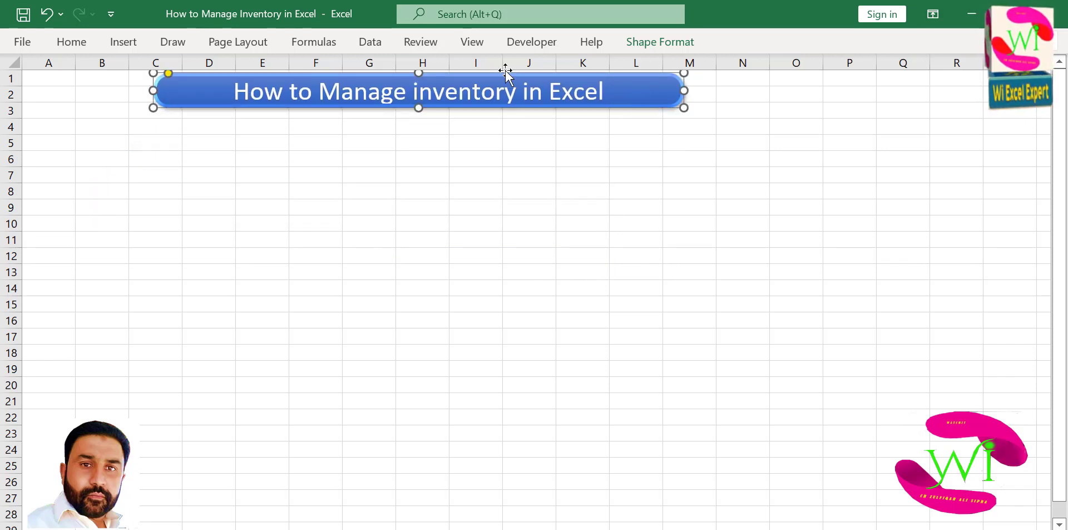
click(669, 48)
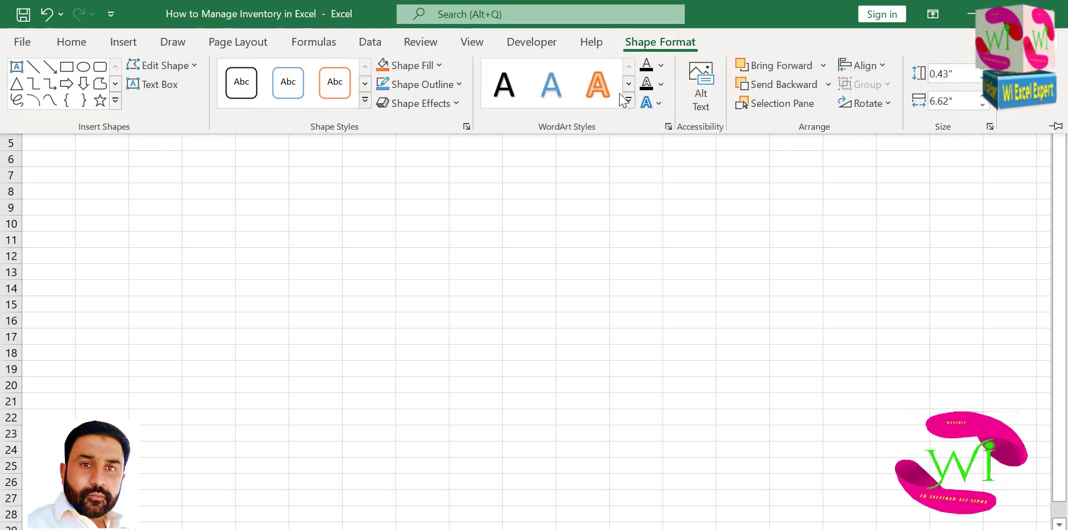
drag(613, 108, 612, 250)
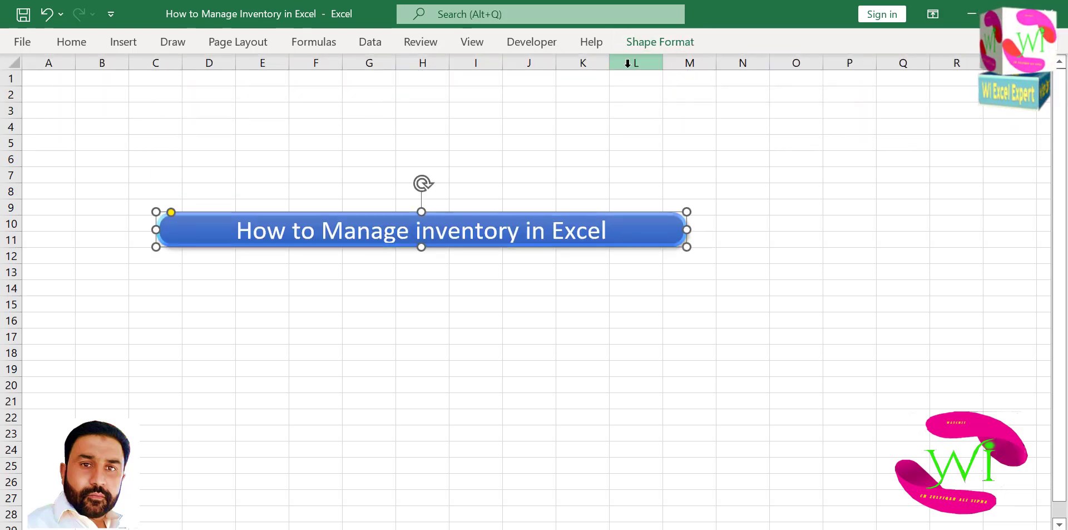
Apply the gold WordArt style from the first row of presets to the banner title and browse its text effects
click(636, 44)
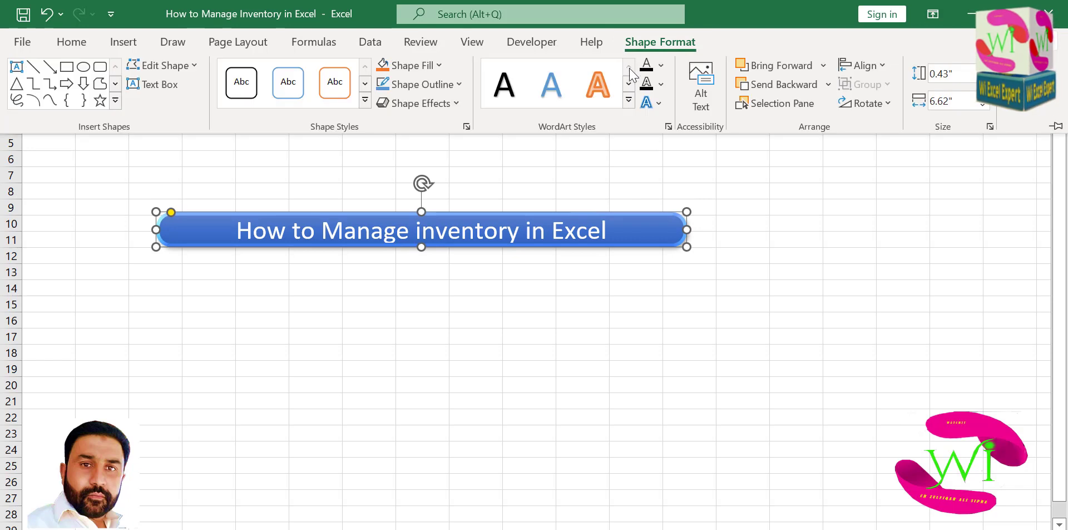
click(636, 109)
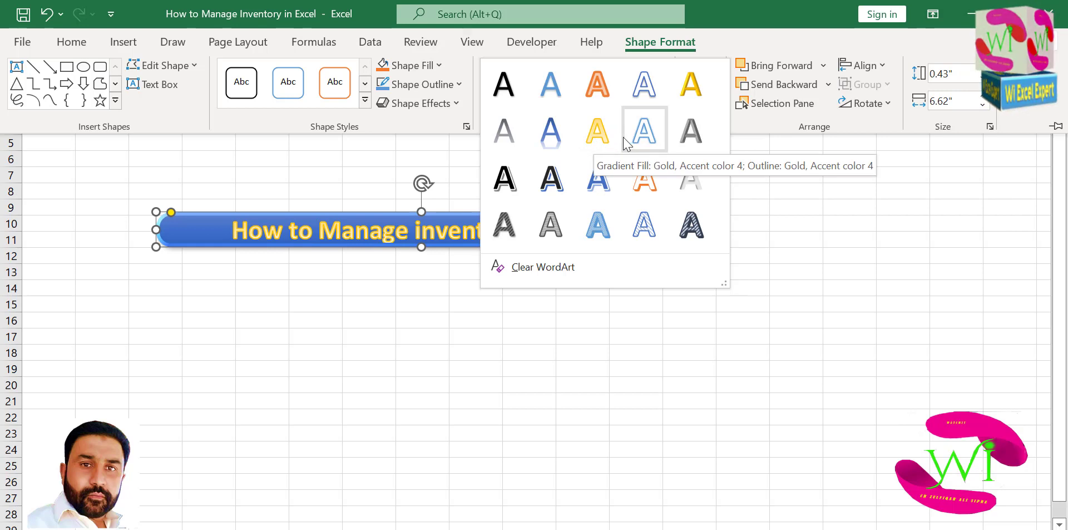
click(691, 92)
click(651, 102)
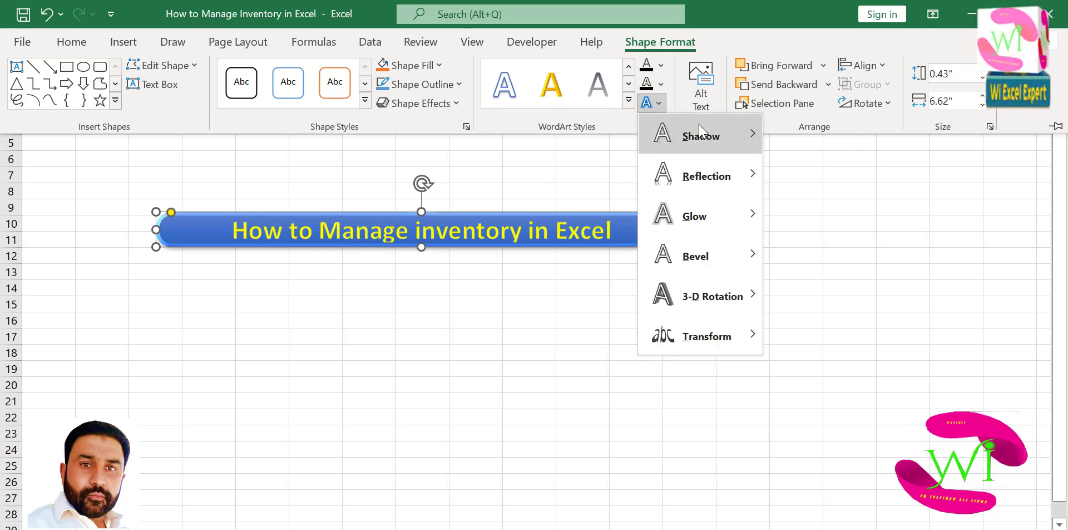
mouse_move(700, 132)
click(881, 244)
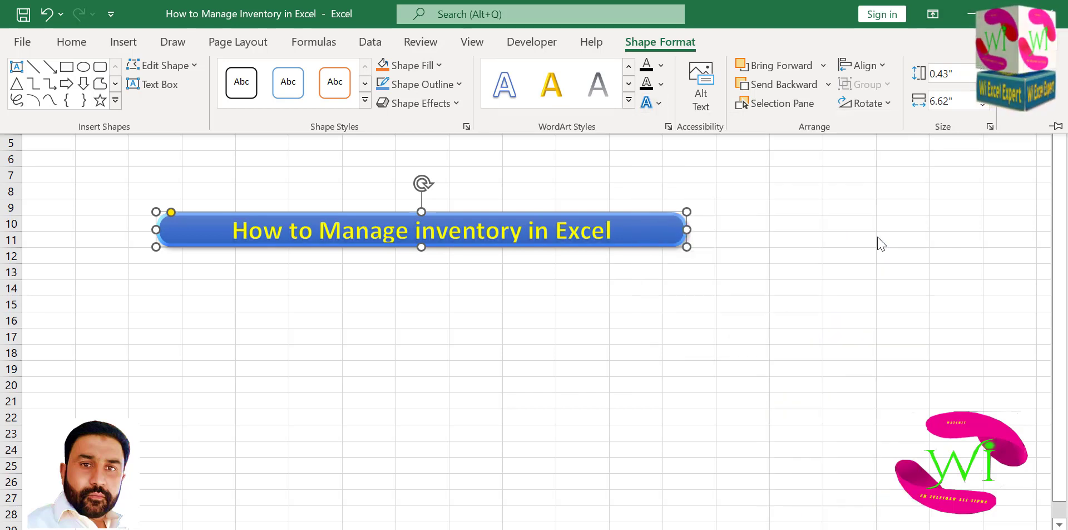
Give the banner title text a red outline and a yellow fill
click(661, 83)
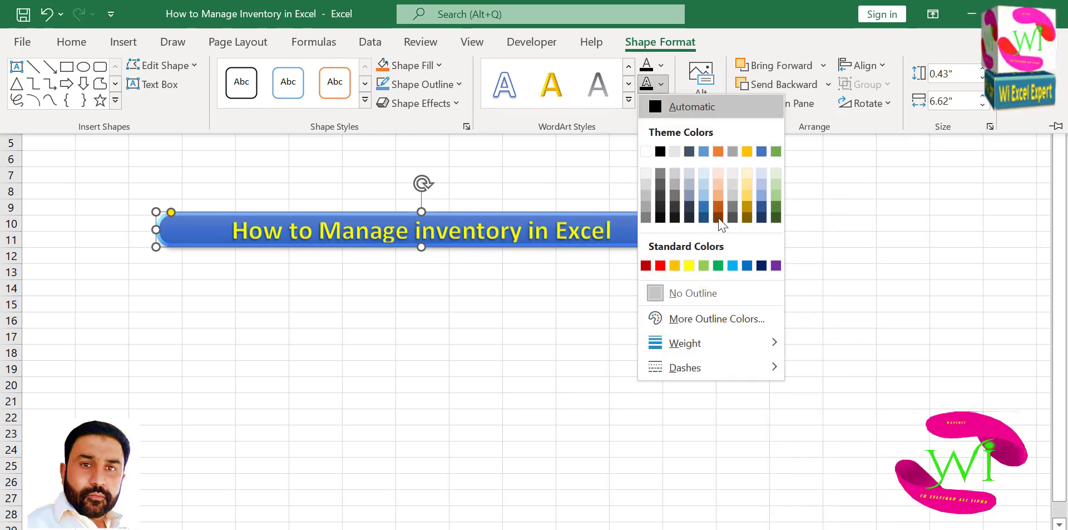
click(660, 265)
click(660, 65)
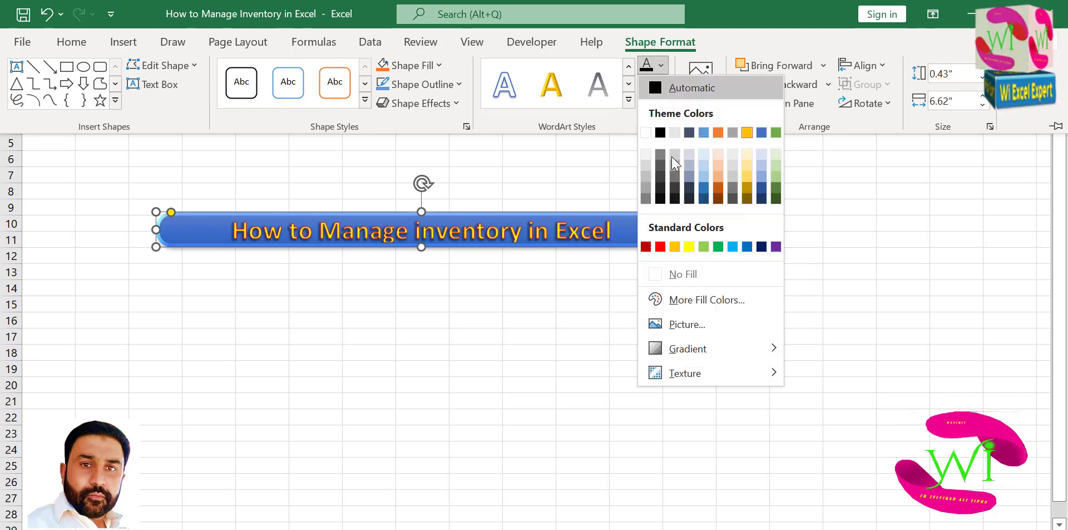
click(688, 247)
Apply the white-fill, orange-outline WordArt style to the title and move the banner up to rows 1–2
click(629, 100)
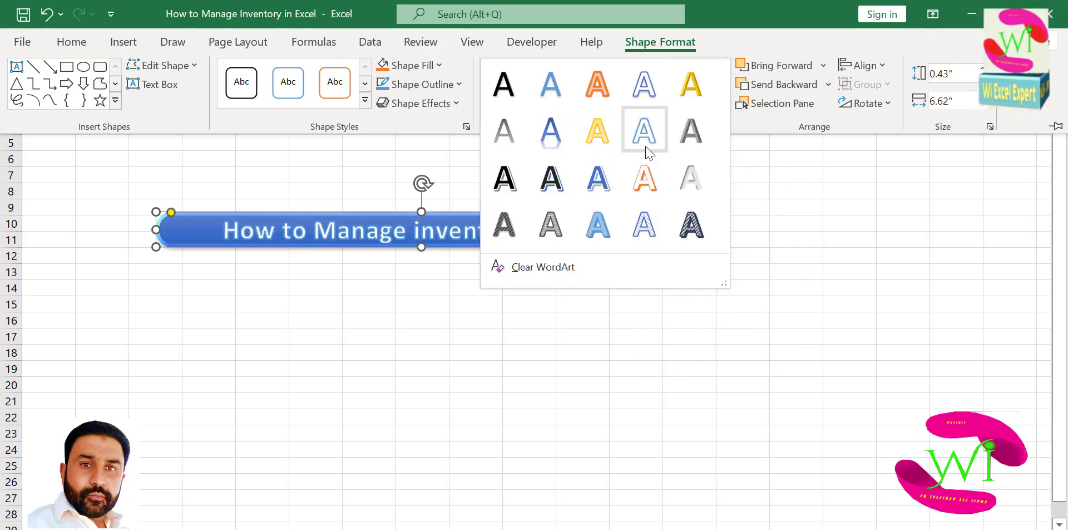
click(647, 184)
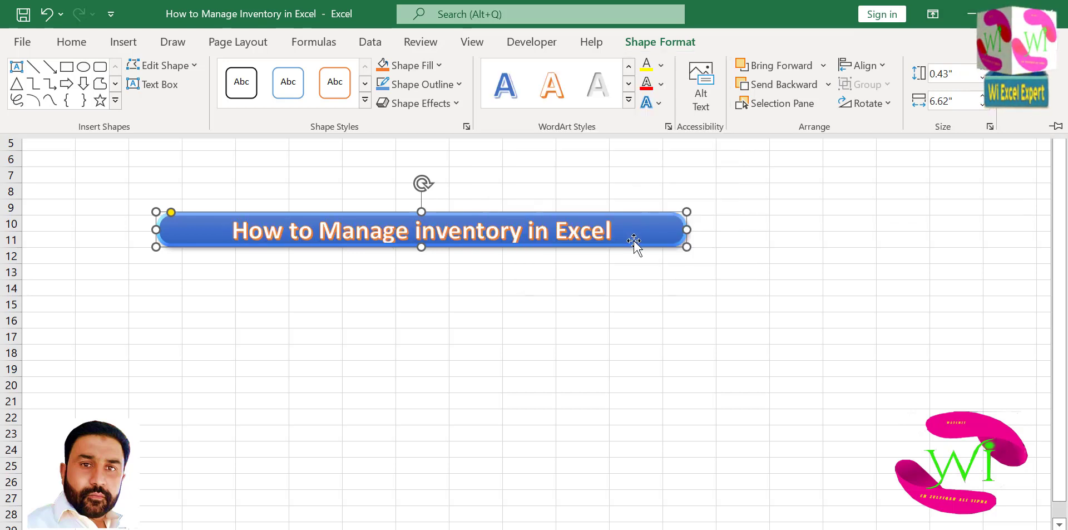
key(ctrl+F1)
drag(636, 240, 635, 233)
drag(621, 131, 606, 98)
click(557, 189)
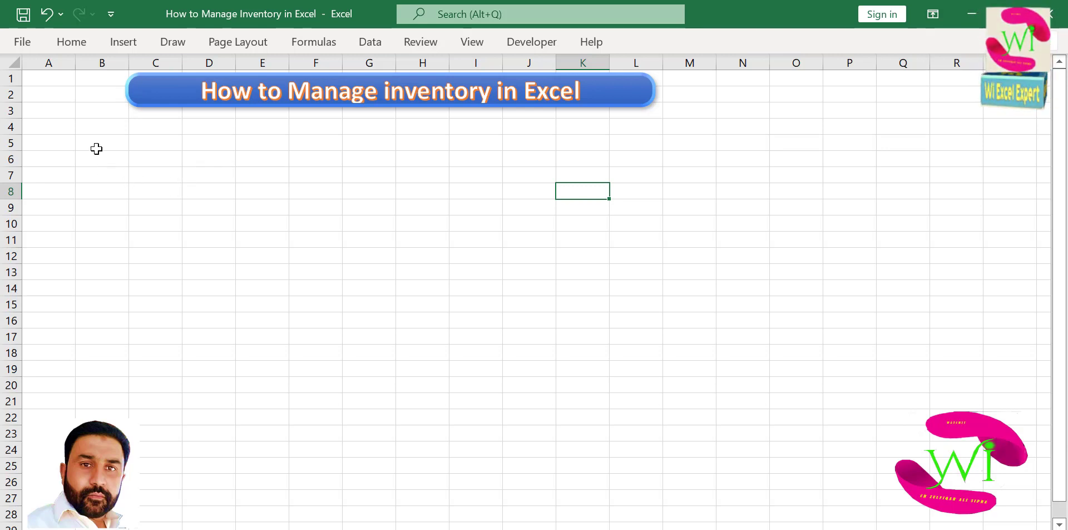
Enter the column headers Date, Type, Code and Product in cells B5 to E5
click(61, 144)
click(101, 144)
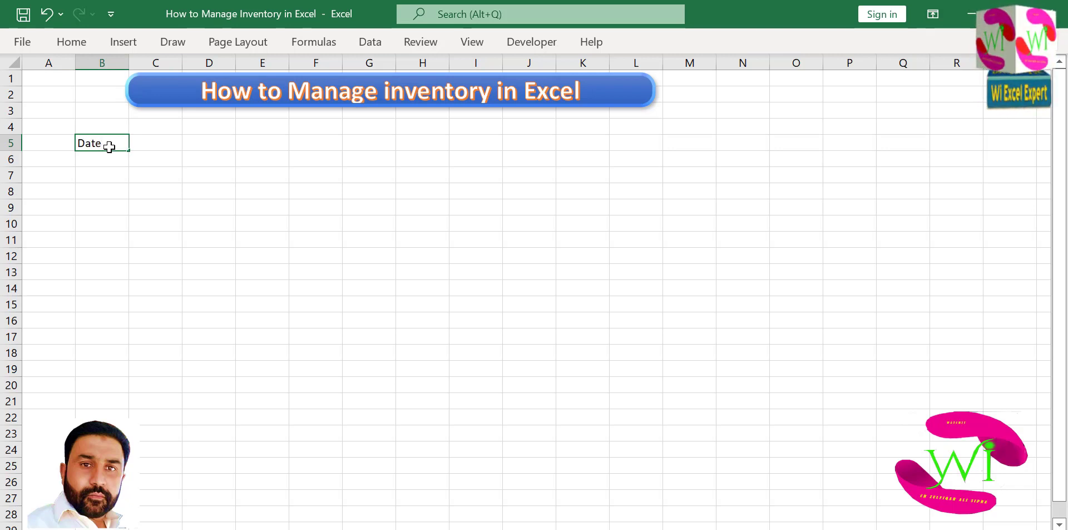
key(Tab)
text(Ty)
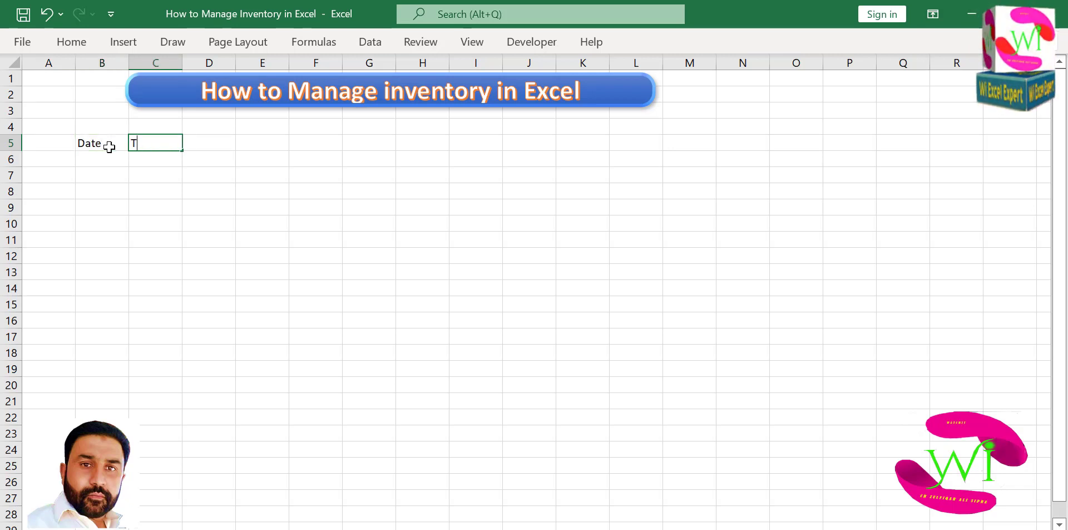
key(Tab)
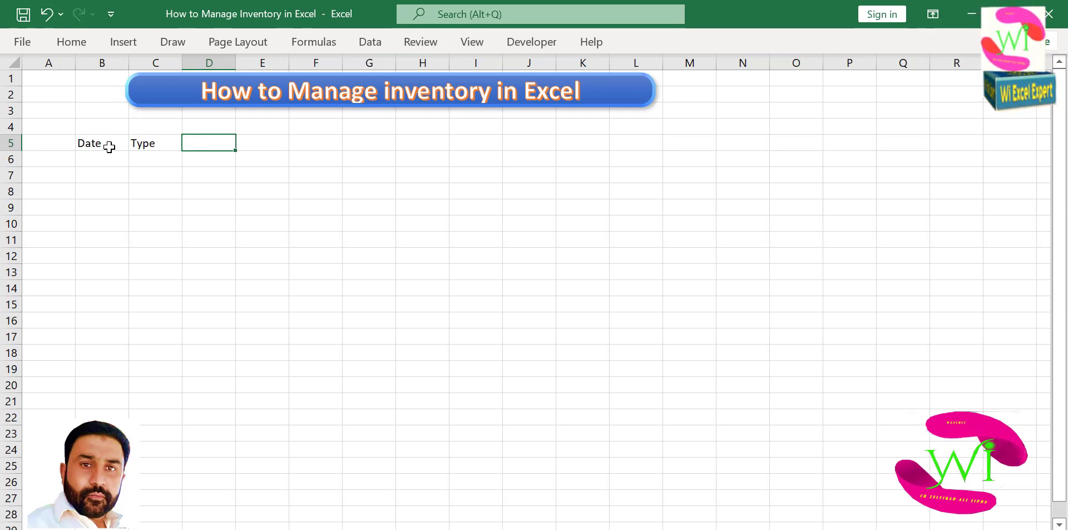
text(Code)
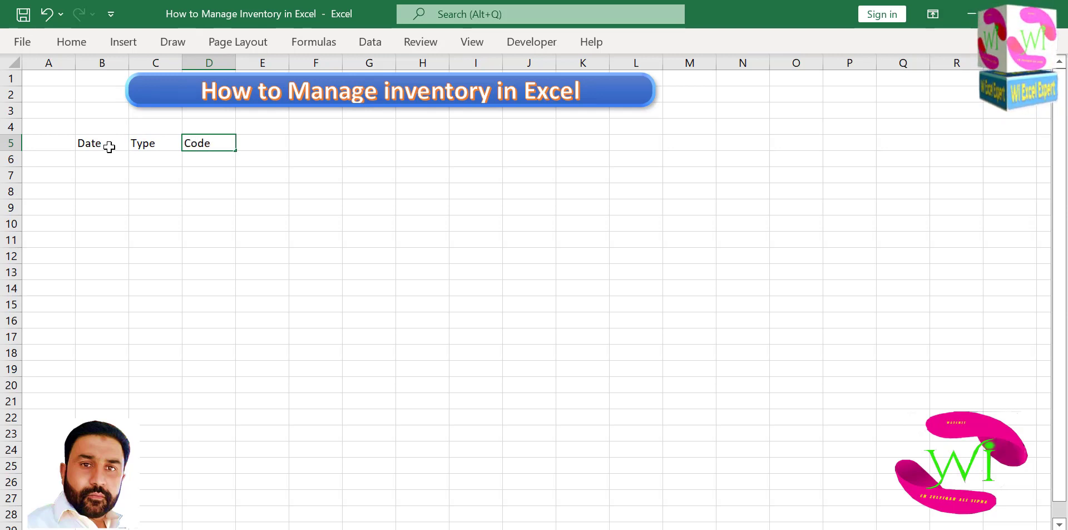
key(Tab)
text(Pr)
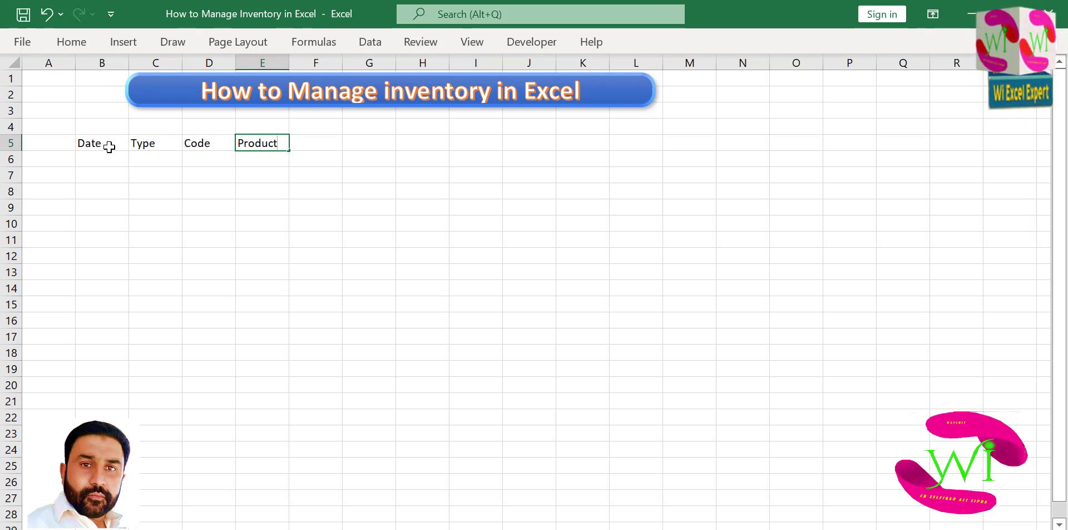
key(Tab)
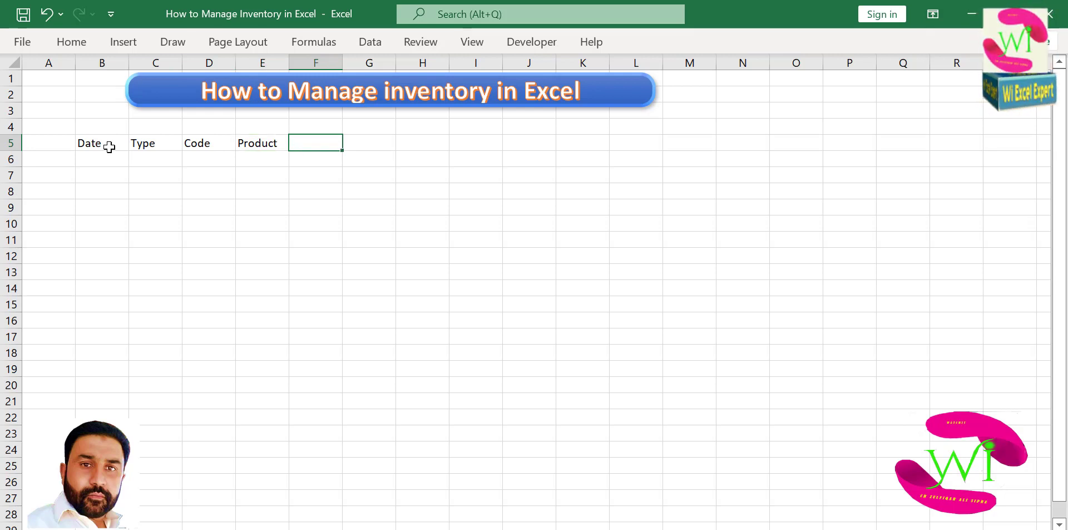
Enter the remaining column headers Price, Qty and Amount in cells F5 to H5
text(Pric)
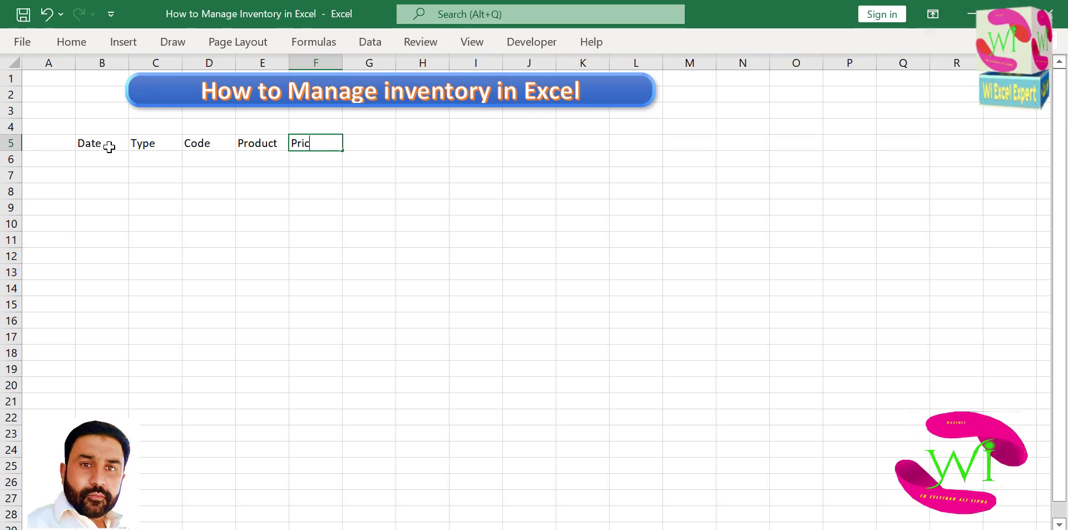
text(e)
key(Tab)
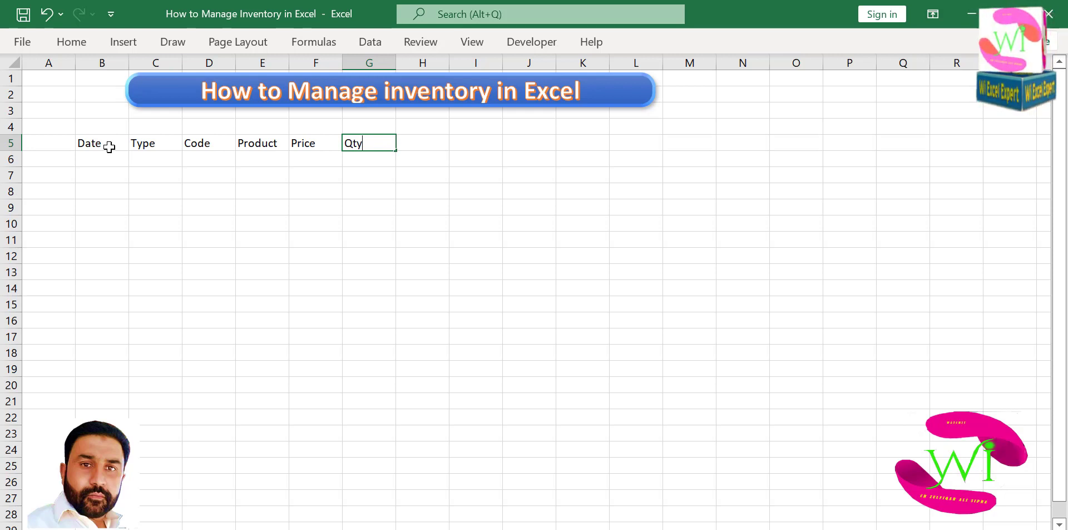
key(Tab)
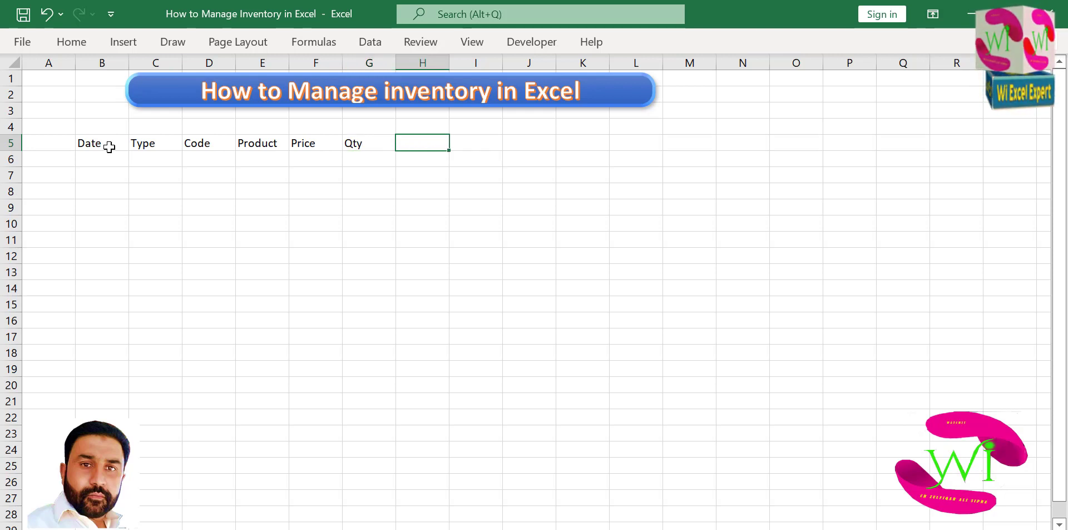
text(Amount)
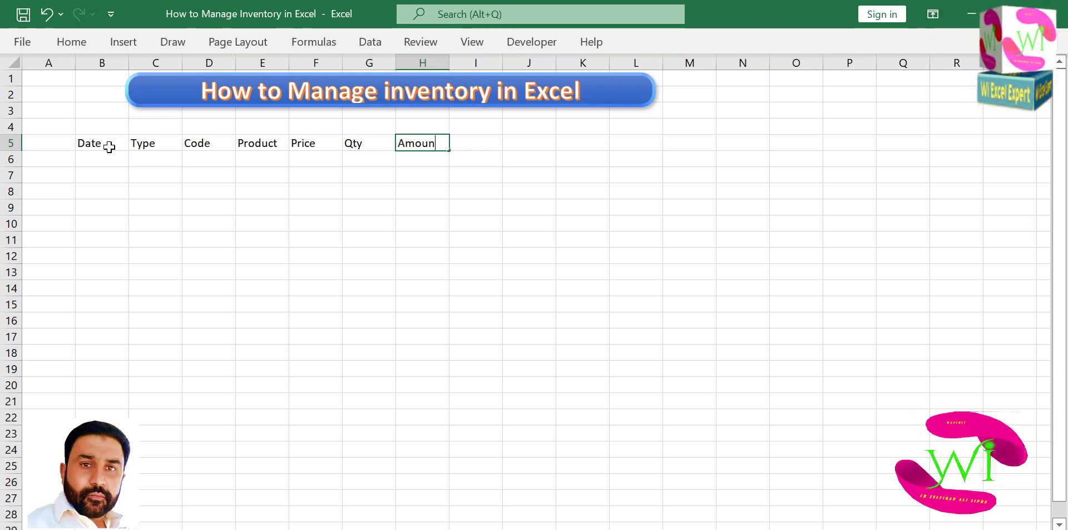
key(Tab)
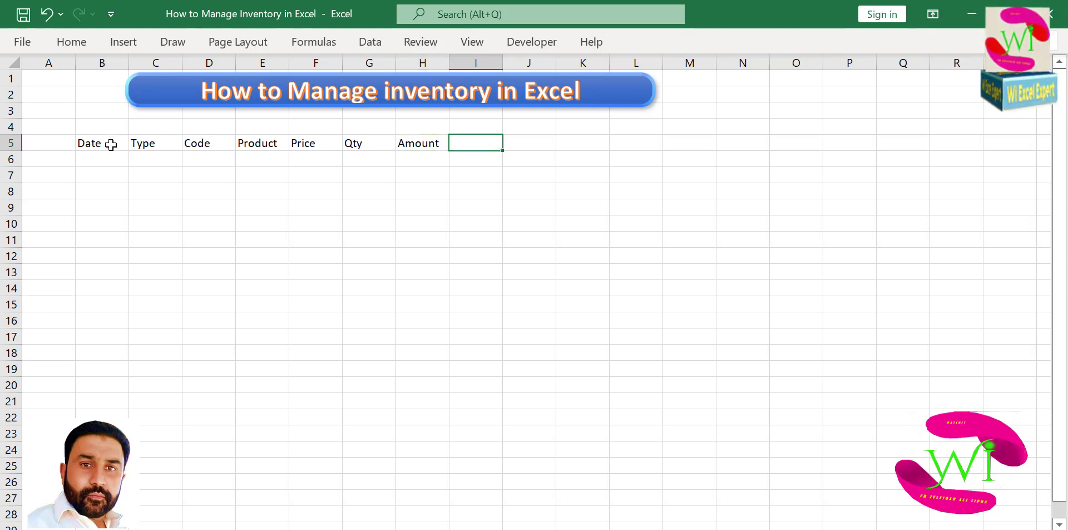
Give the header cells B5:H5 a yellow fill and red font color
click(111, 144)
drag(111, 144, 435, 138)
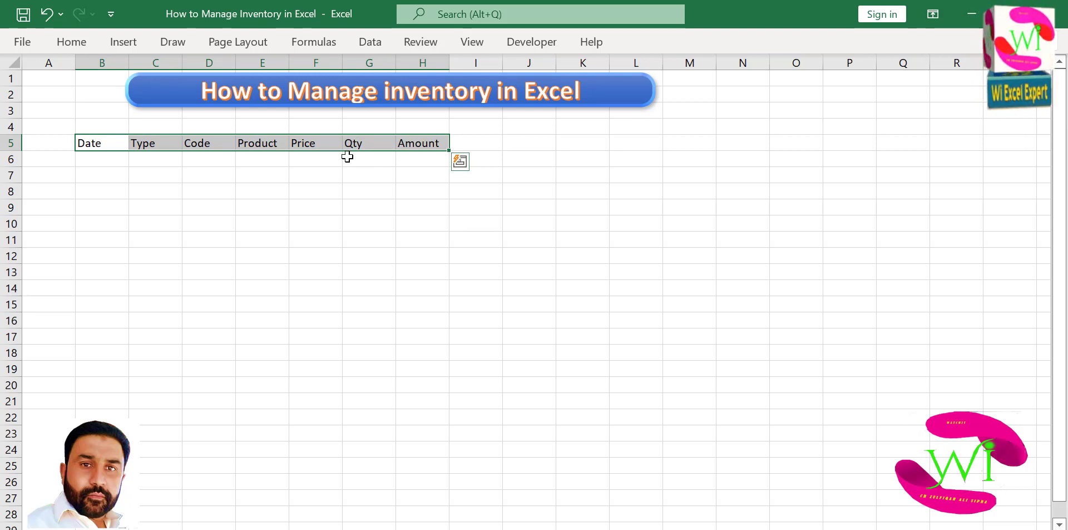
click(70, 43)
click(216, 100)
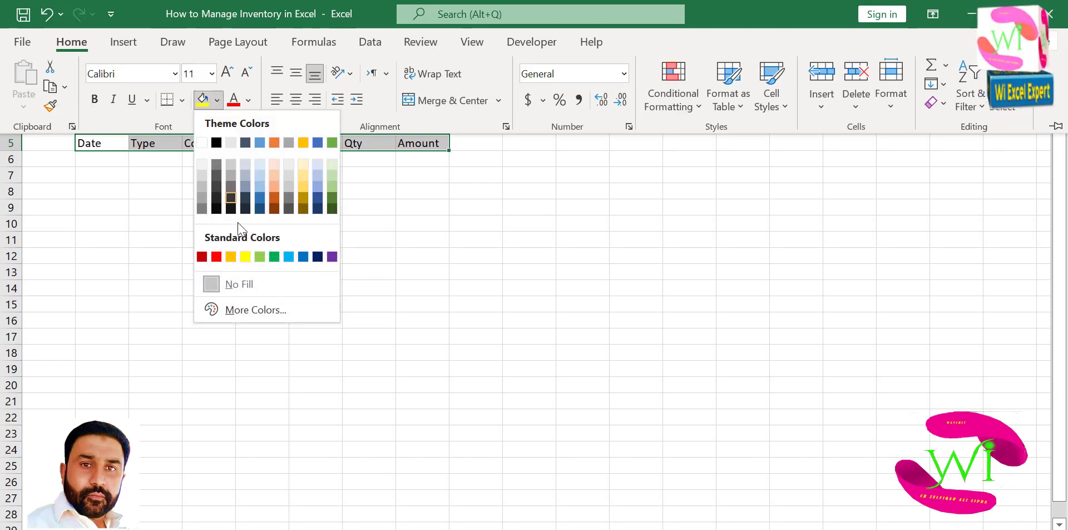
click(245, 256)
click(233, 100)
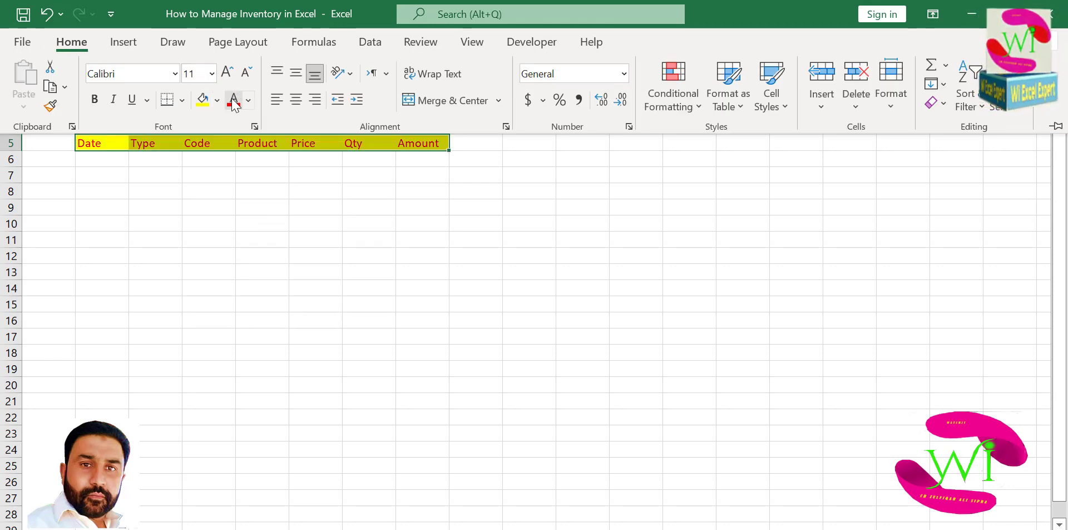
Set the header cells' font to Arial Rounded MT Bold and apply all borders to them
click(175, 73)
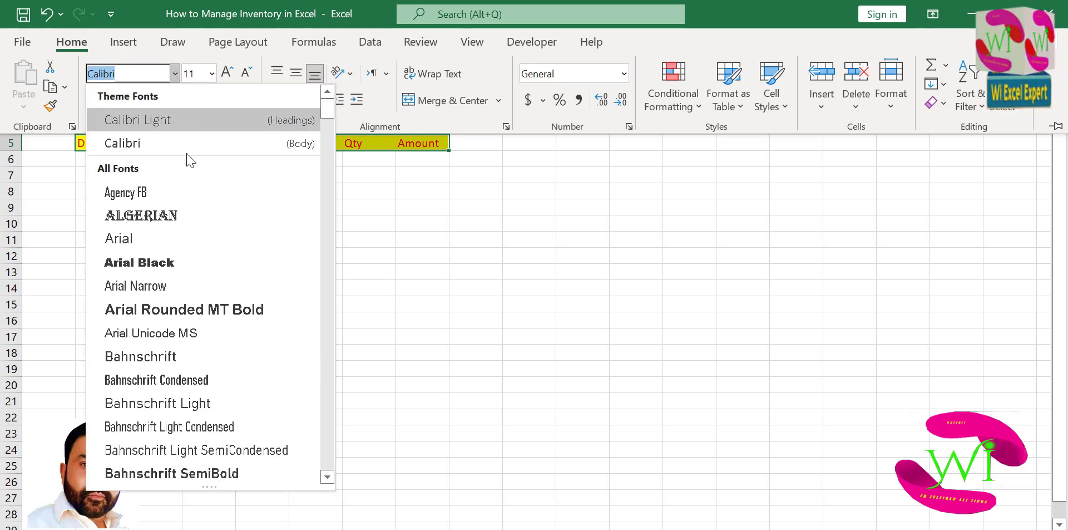
click(194, 307)
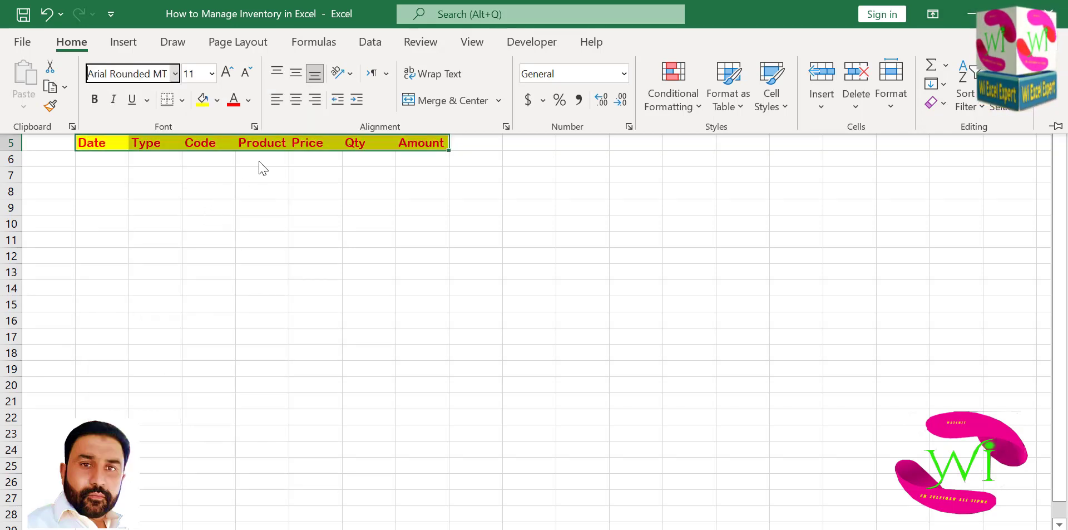
click(182, 101)
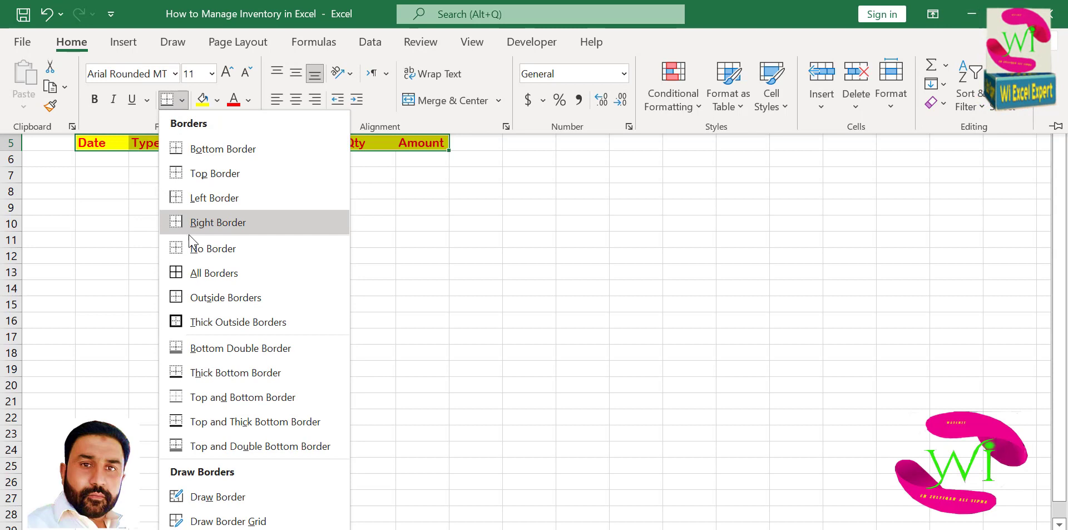
click(184, 267)
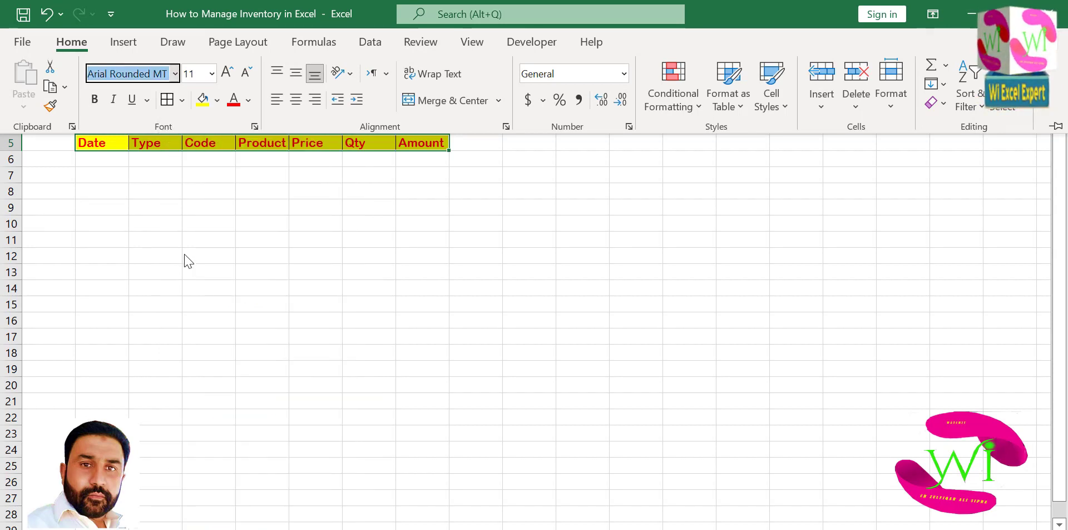
click(182, 100)
click(389, 229)
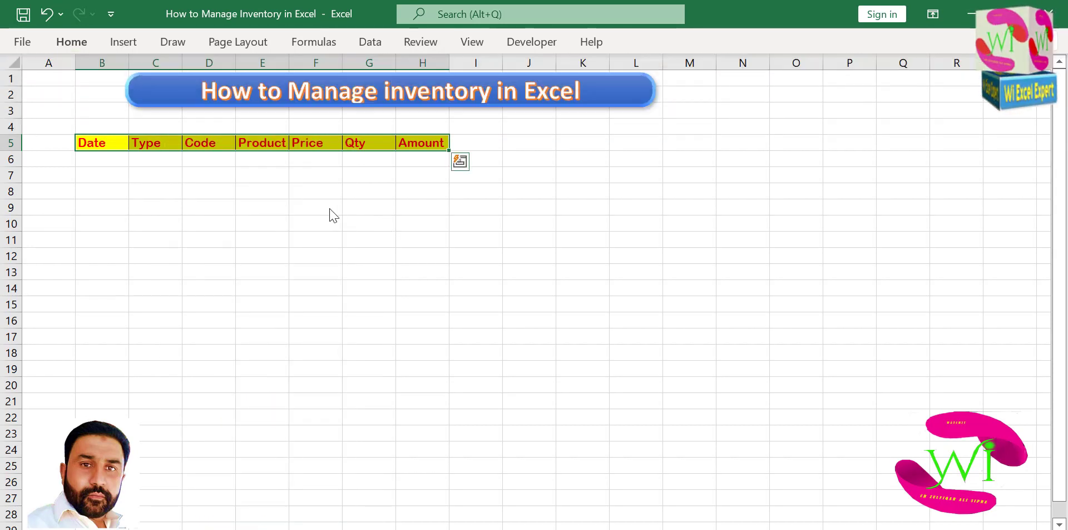
click(315, 192)
click(99, 158)
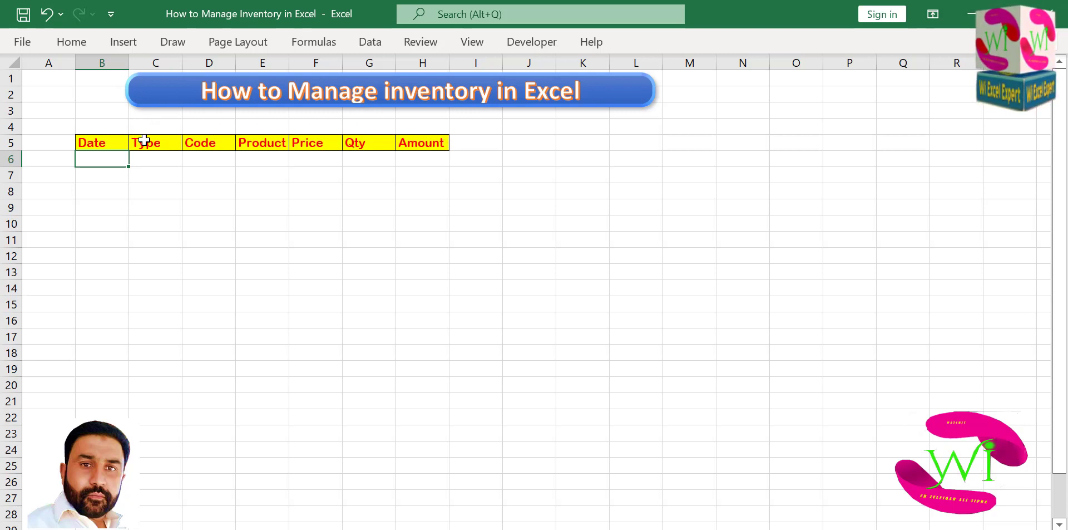
Insert a blank row above the header row and select B5:H5 in it
right_click(11, 139)
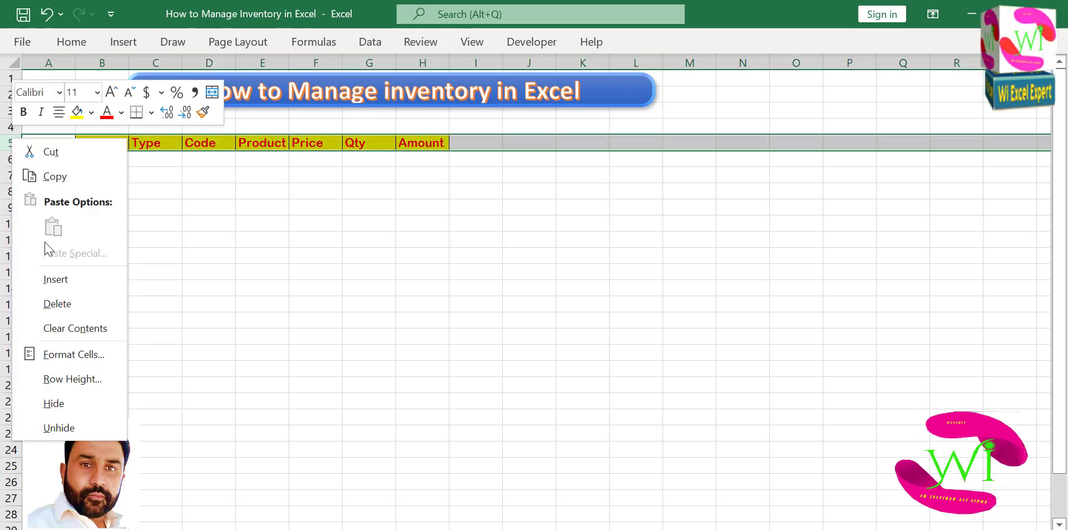
click(53, 278)
drag(210, 186, 210, 174)
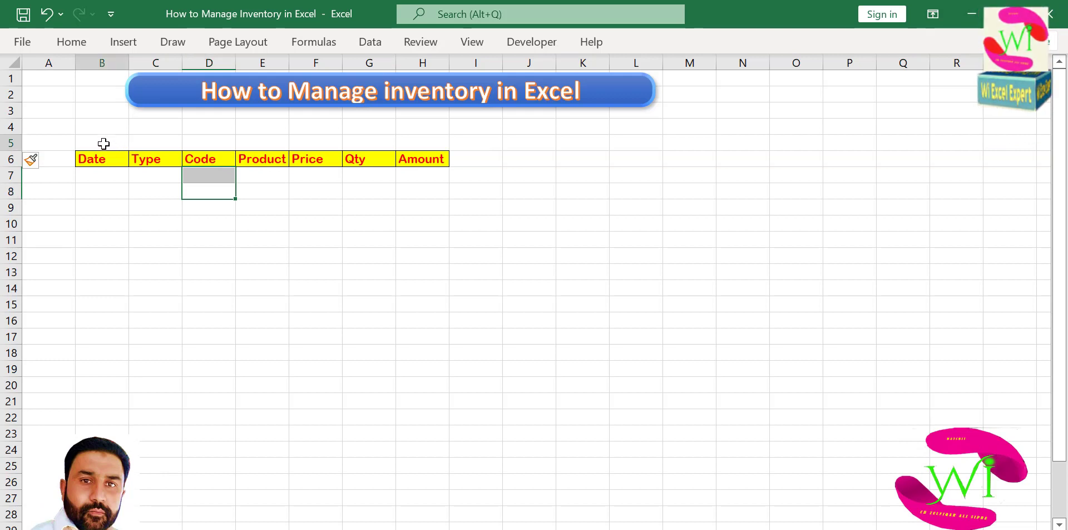
drag(104, 144, 413, 145)
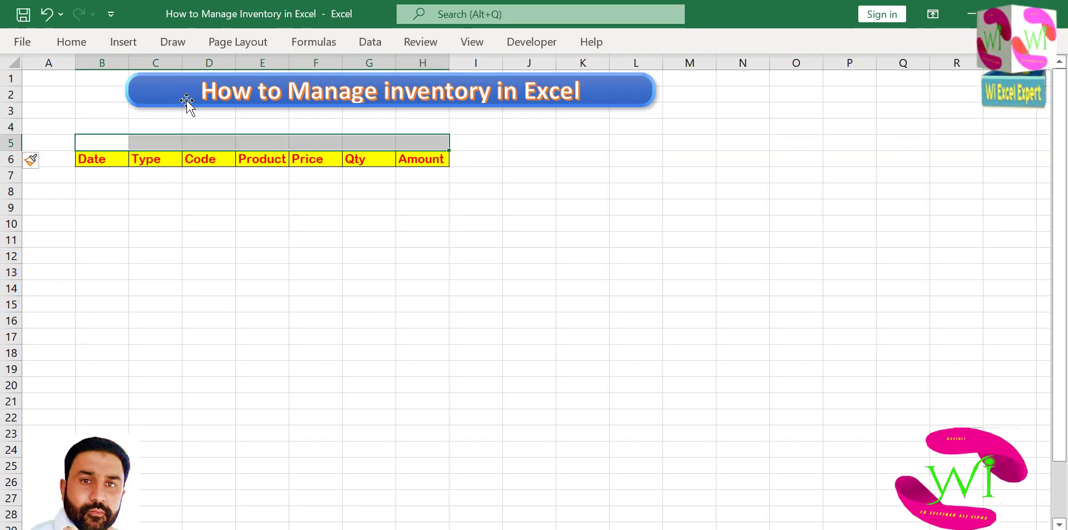
Duplicate the title banner just below the original and shrink the copy to fit over columns B to H in rows 4–5
click(625, 104)
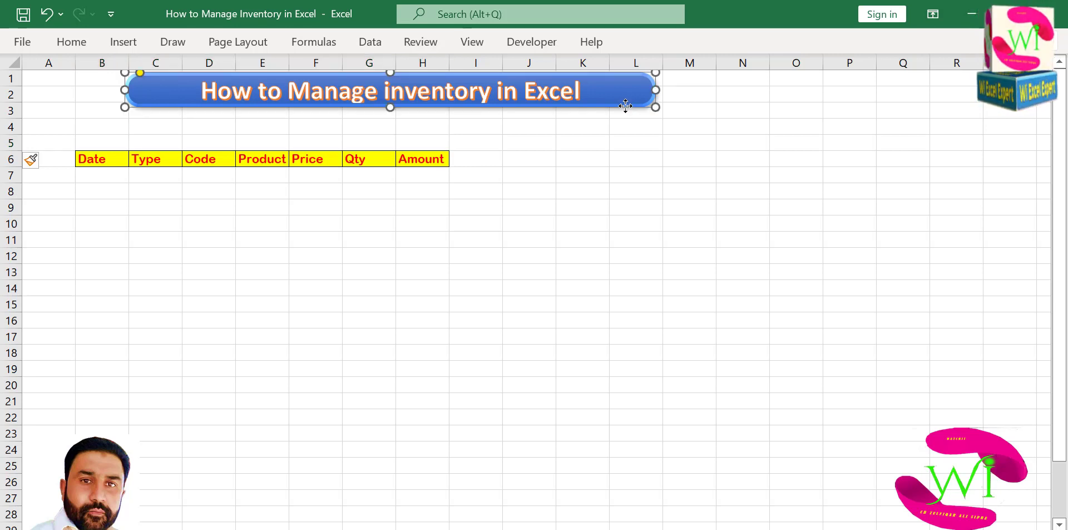
drag(627, 107, 582, 148)
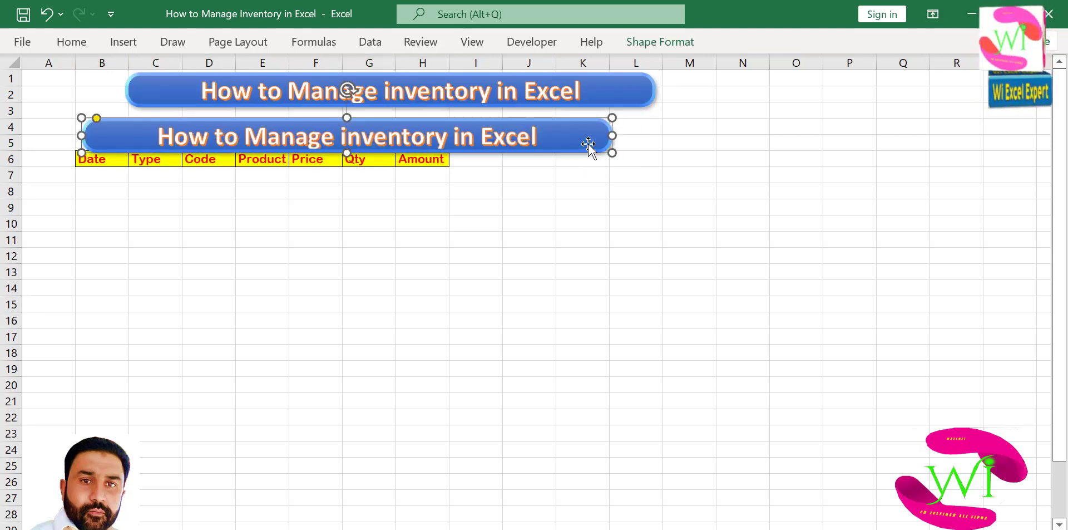
drag(613, 119, 378, 138)
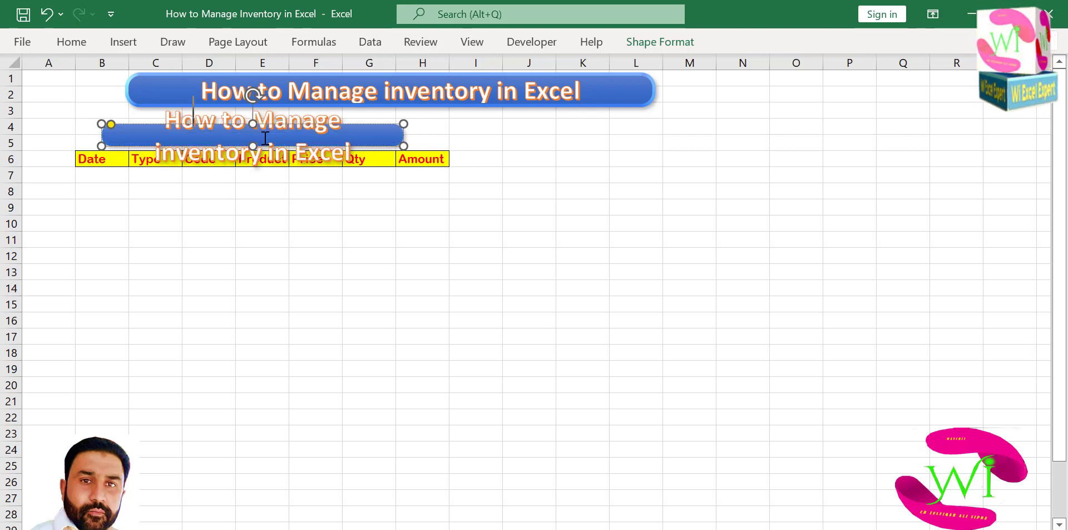
Replace the text of the smaller banner above the header row with "Data Enter"
drag(166, 136, 405, 190)
key(Delete)
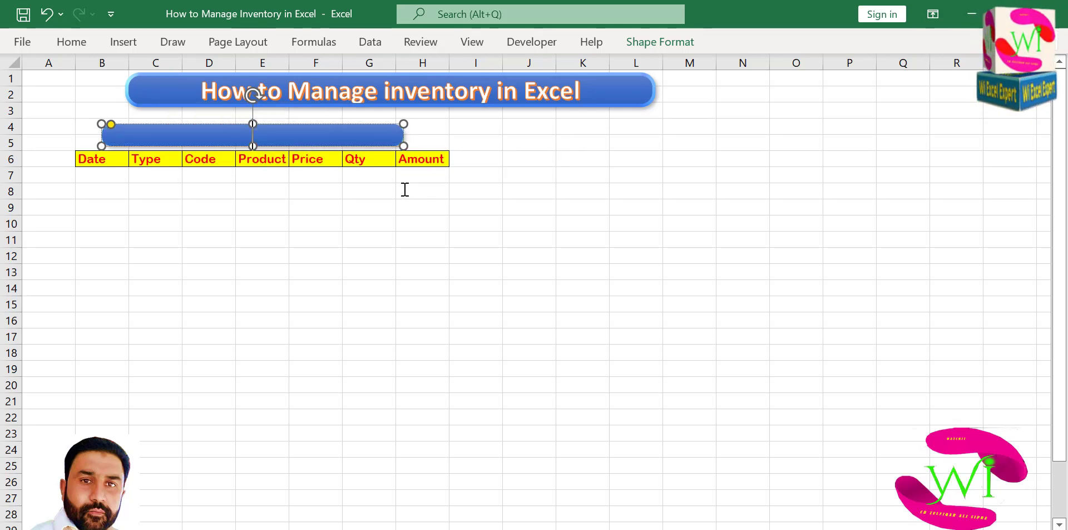
text(Data)
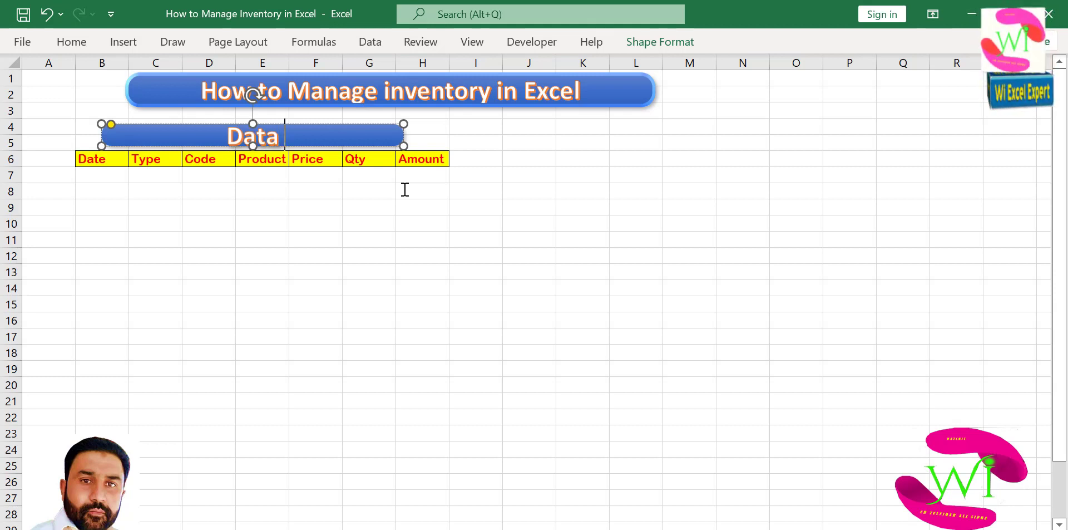
text( Enter)
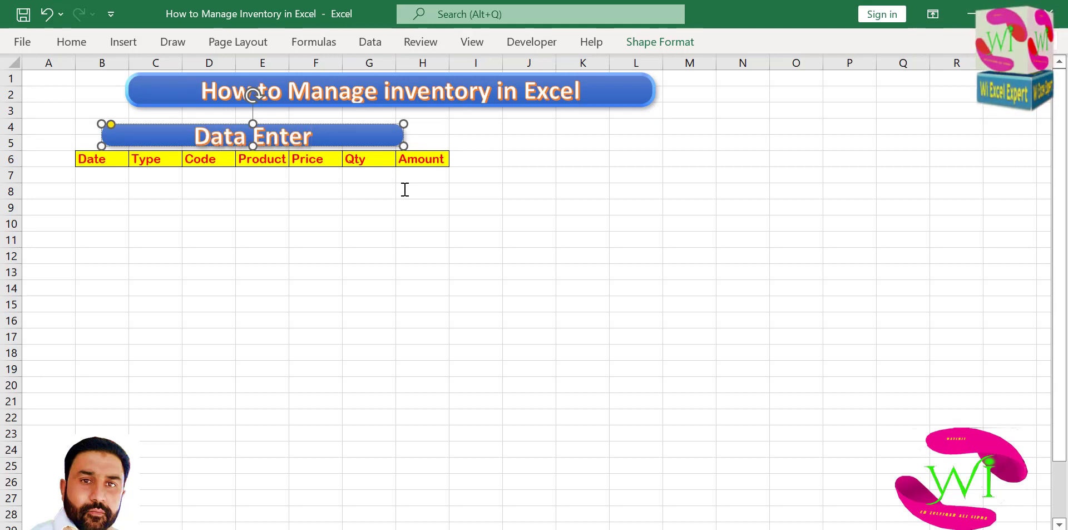
click(379, 236)
Reduce the Data Enter banner's font size to 16
click(359, 138)
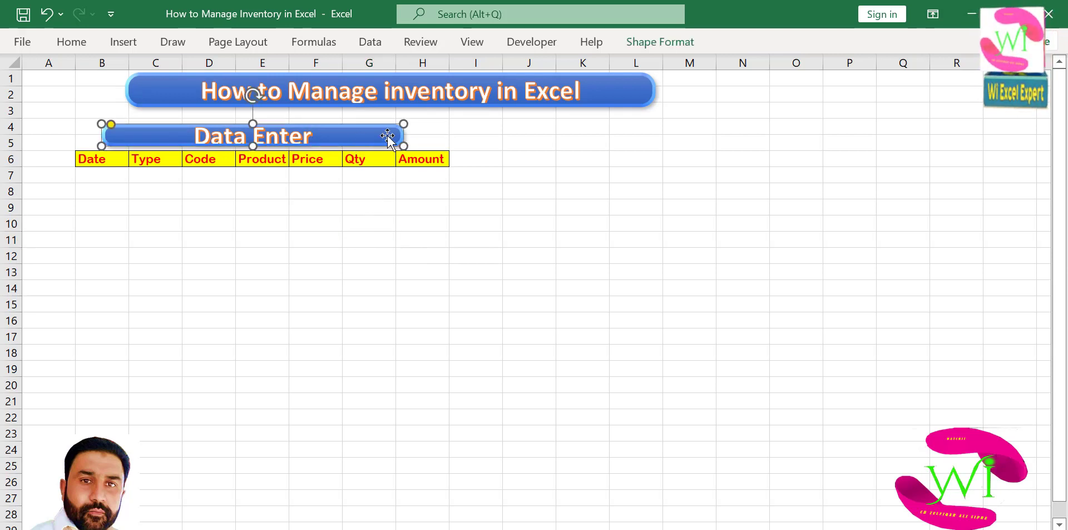
click(71, 41)
click(245, 73)
click(245, 72)
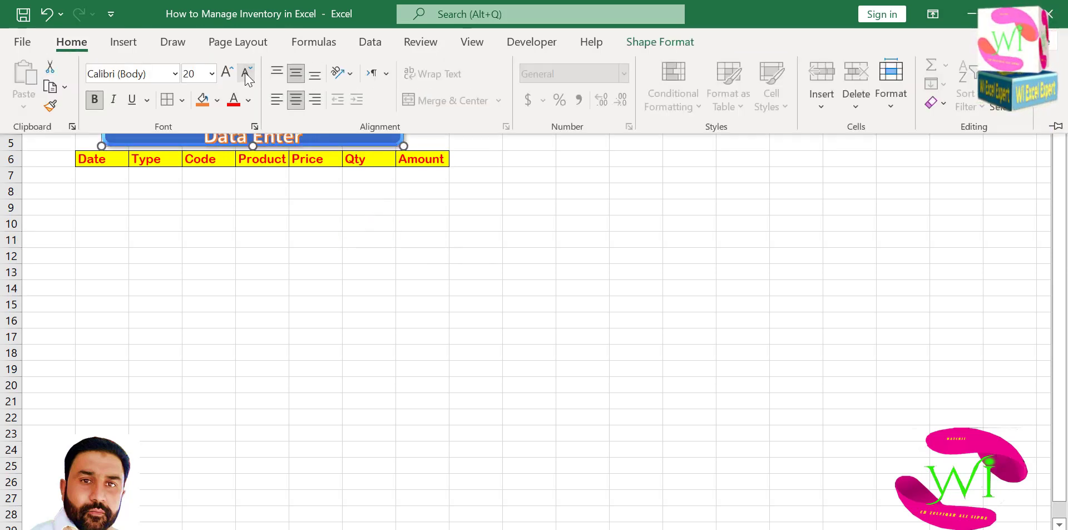
click(246, 72)
click(246, 73)
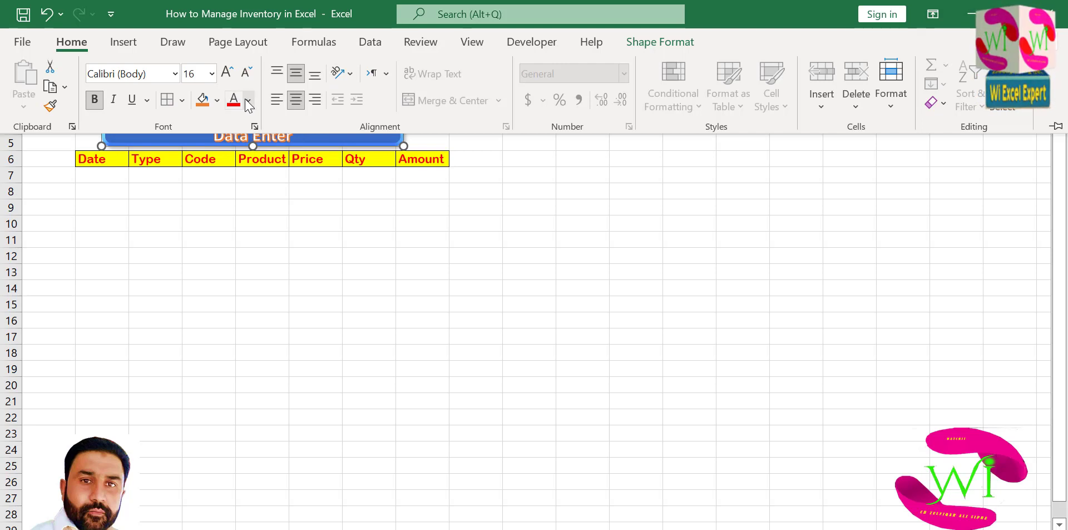
Apply the orange theme style from the last theme-style row to the Data Enter banner
click(649, 42)
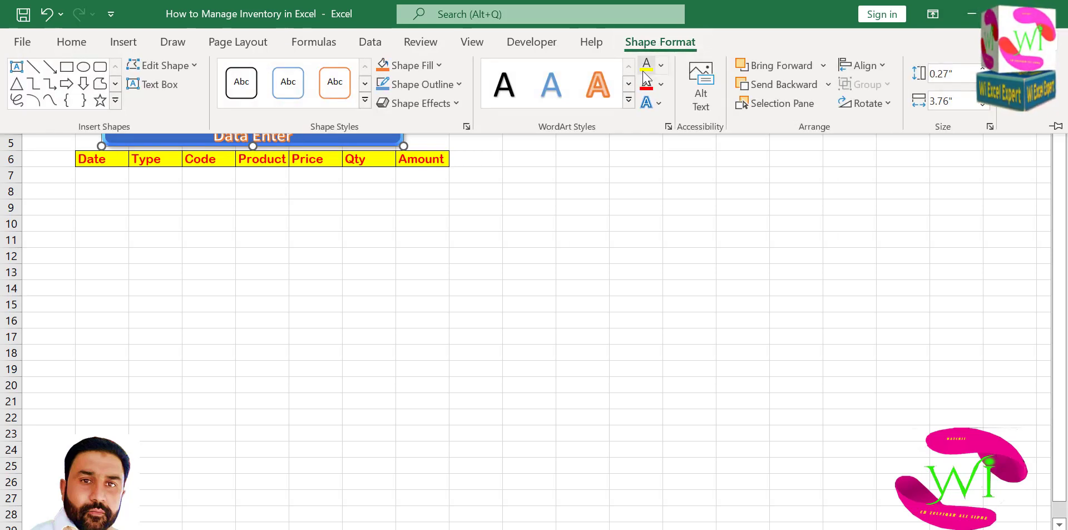
click(629, 100)
click(422, 103)
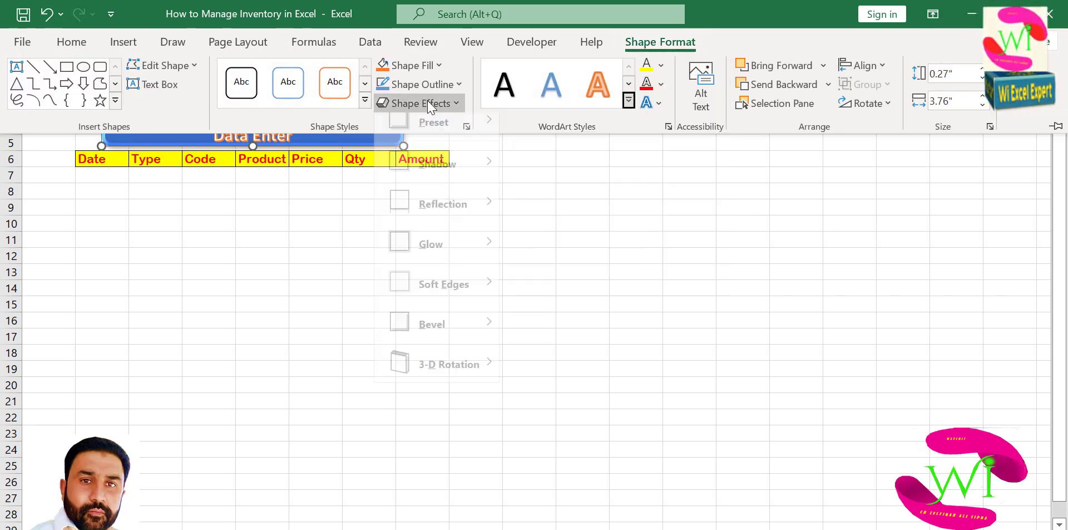
mouse_move(443, 139)
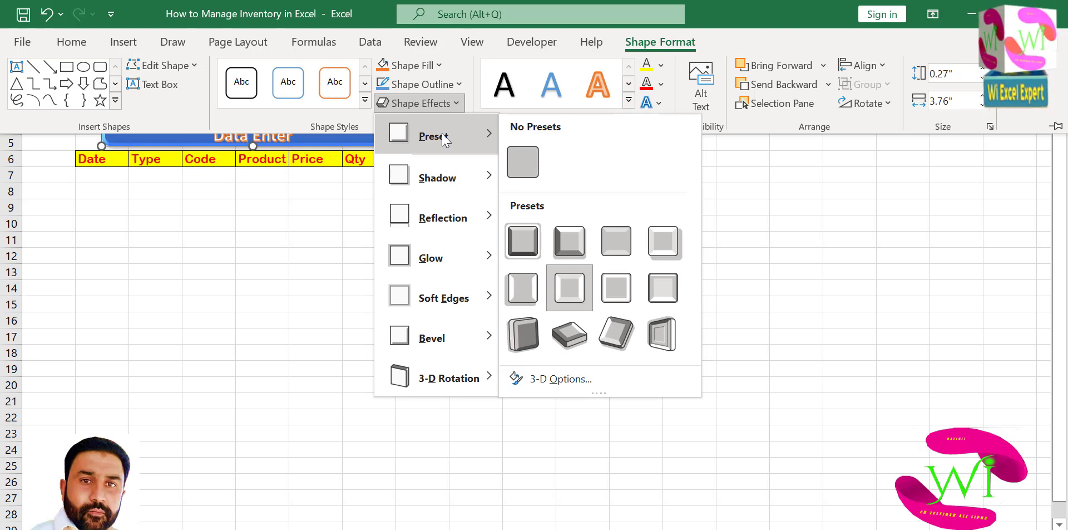
click(364, 100)
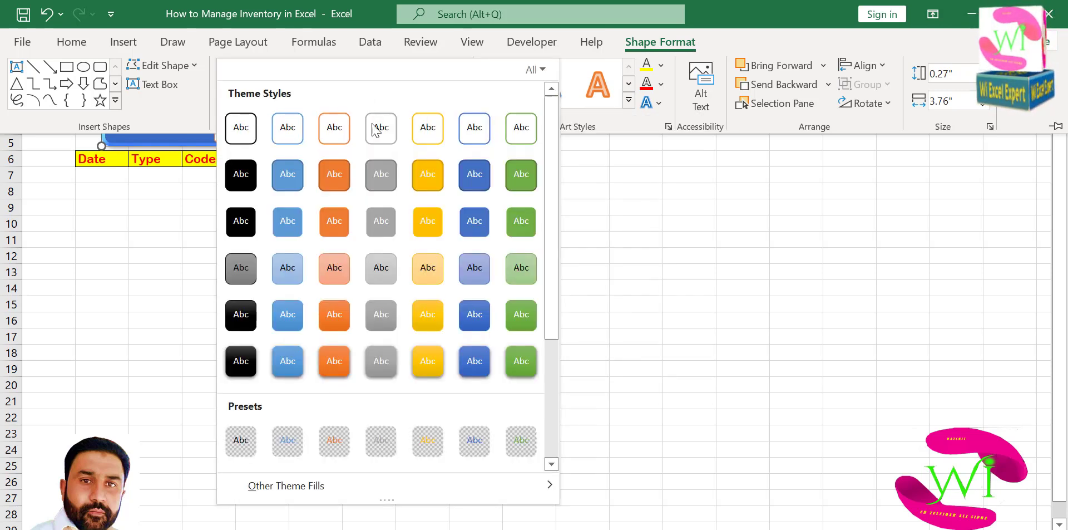
click(335, 362)
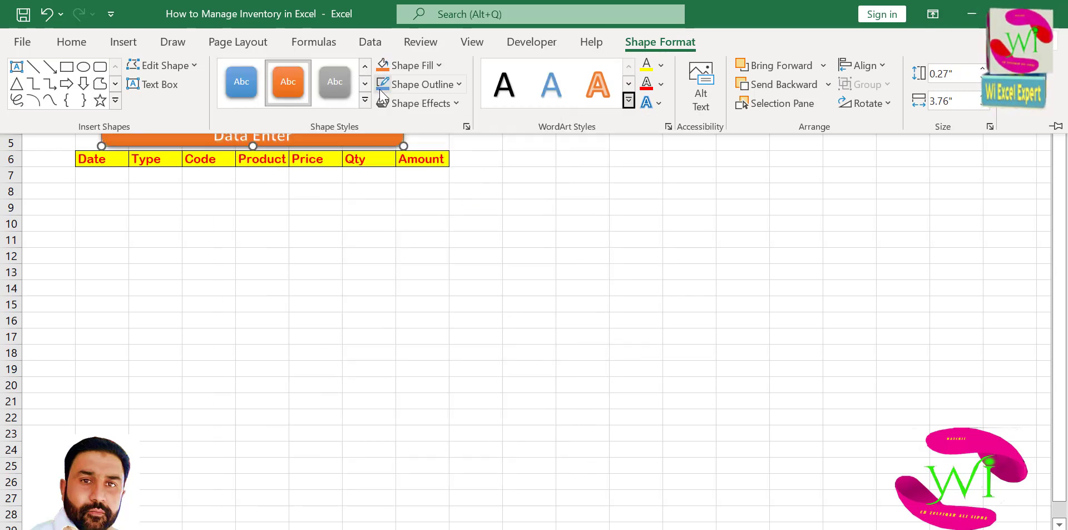
Give the Data Enter text the blue, white-outlined WordArt style and a yellow text fill
click(628, 100)
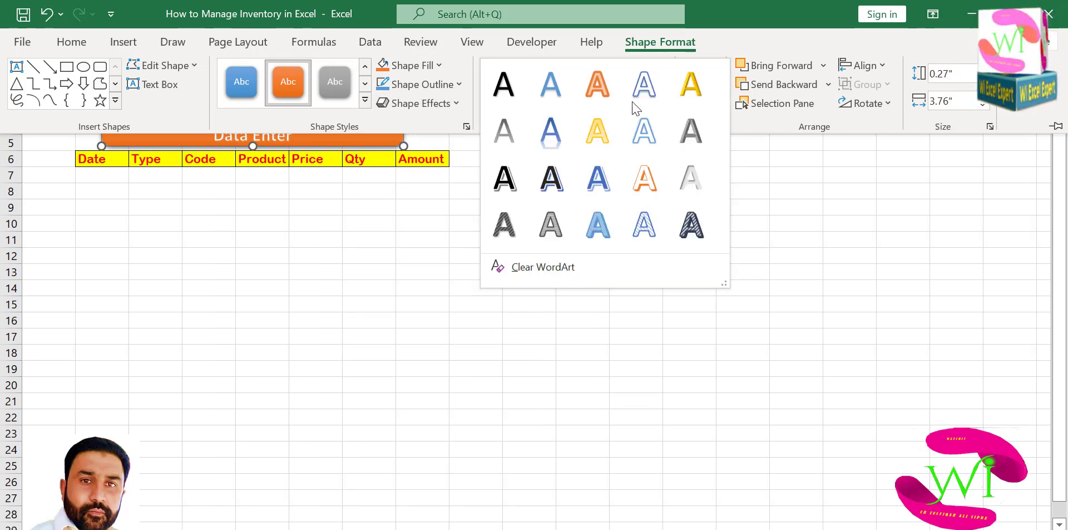
click(608, 172)
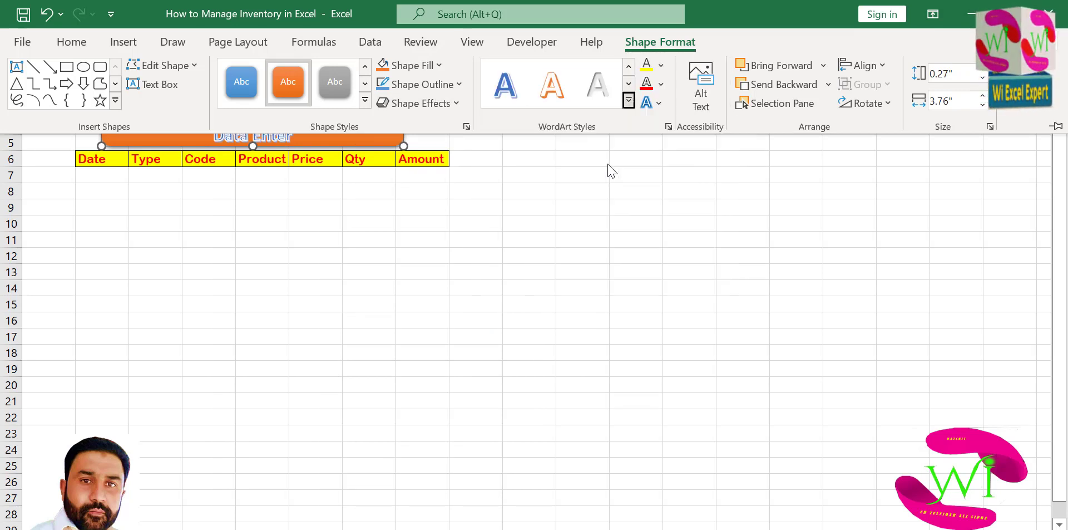
click(648, 66)
key(ctrl+F1)
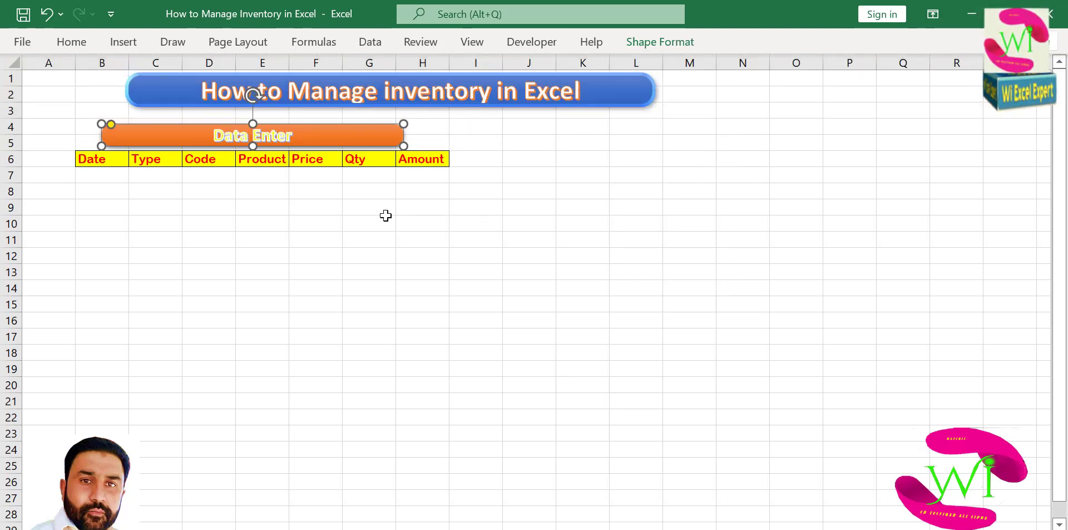
Apply the third preset shape effect of the second row to the Data Enter banner
click(364, 207)
click(341, 139)
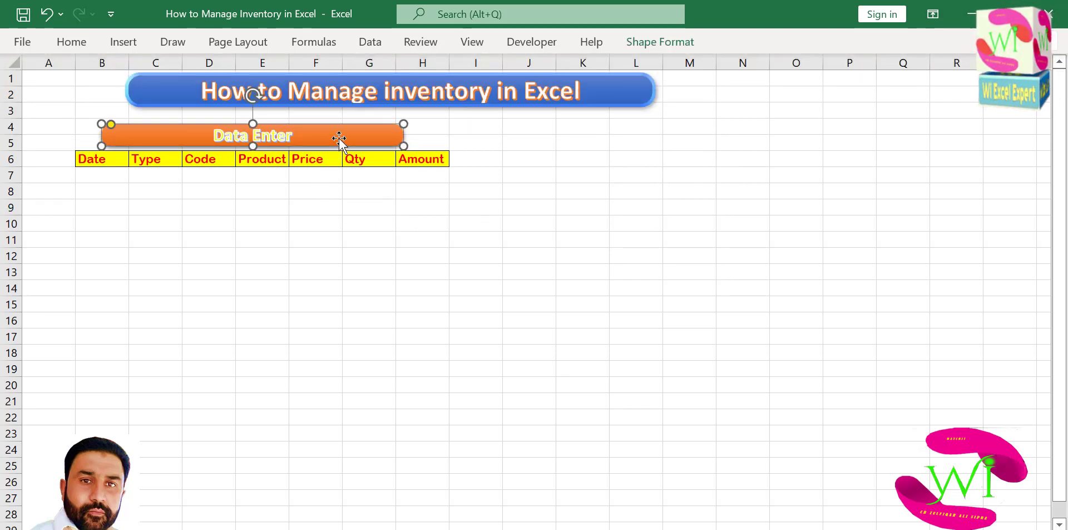
click(656, 43)
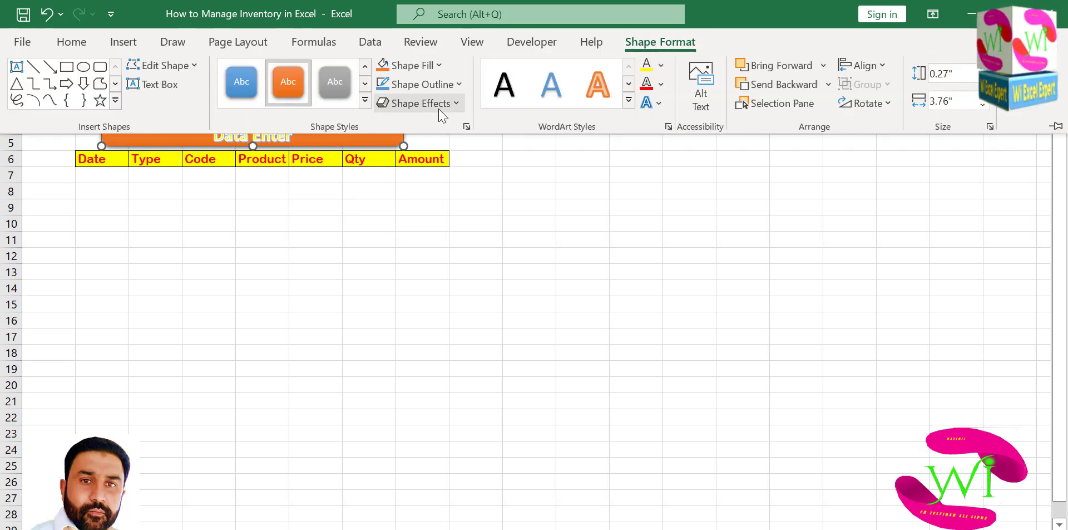
click(410, 103)
mouse_move(461, 135)
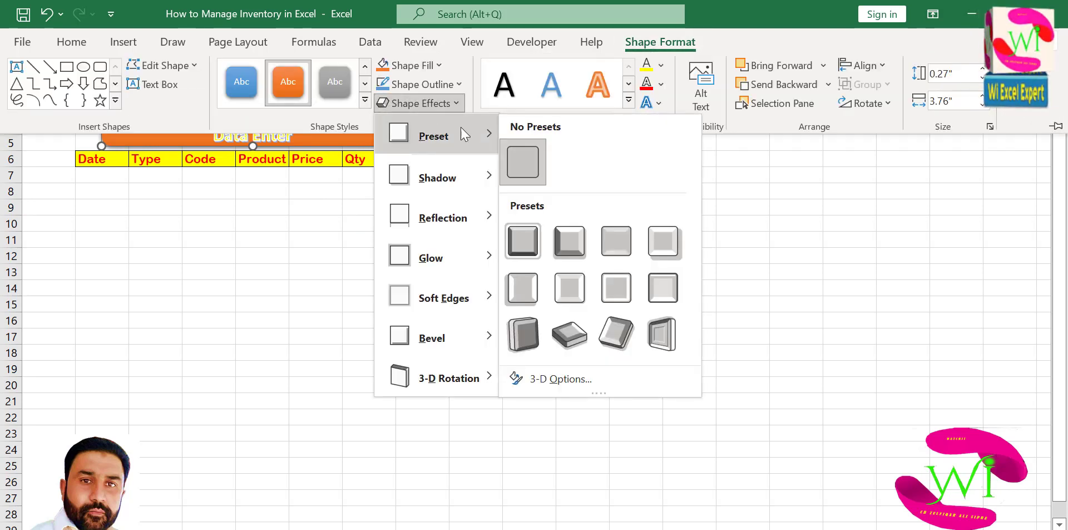
click(618, 285)
click(376, 248)
click(367, 238)
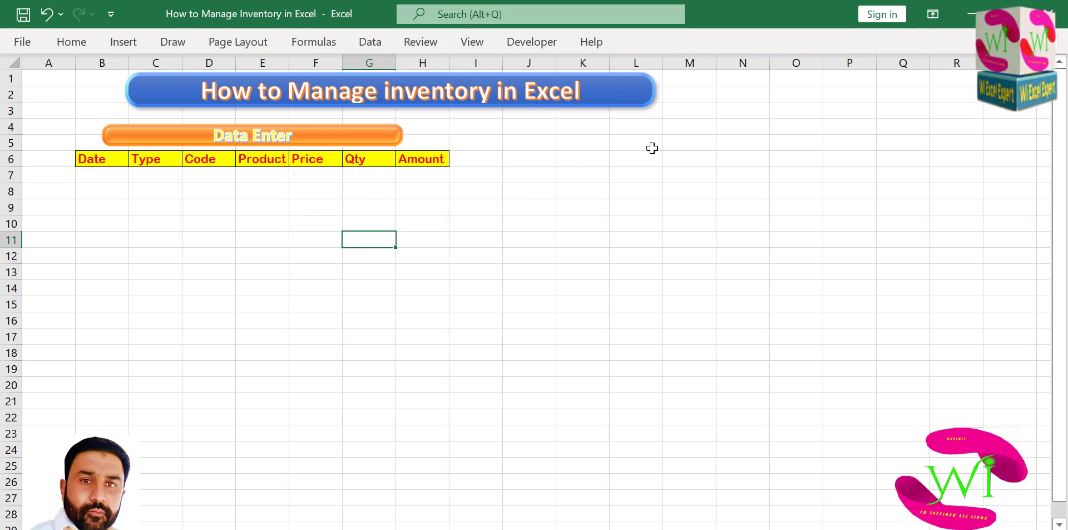
Narrow the "How to Manage inventory in Excel" title banner and move it to span columns A to I in rows 1–2
drag(620, 98, 472, 100)
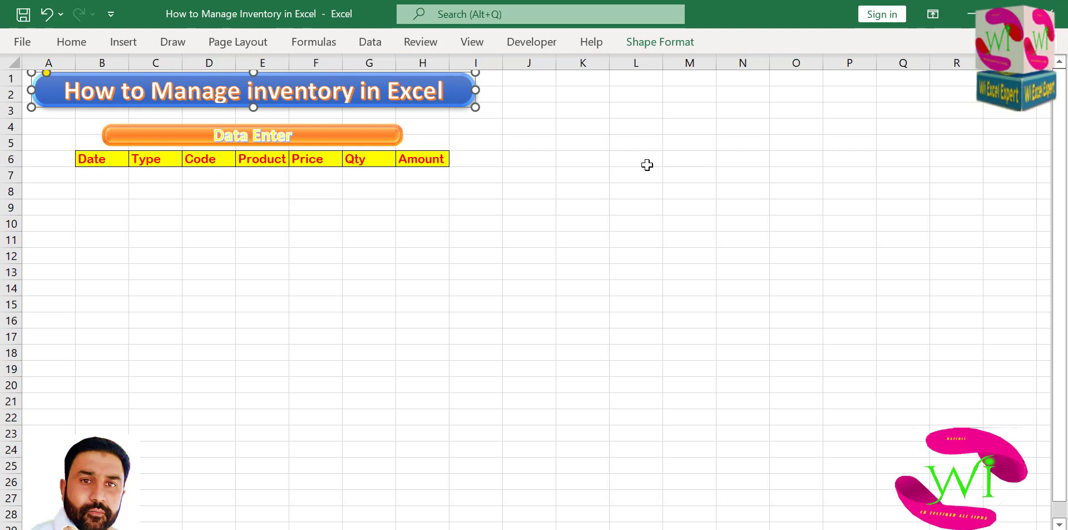
click(570, 160)
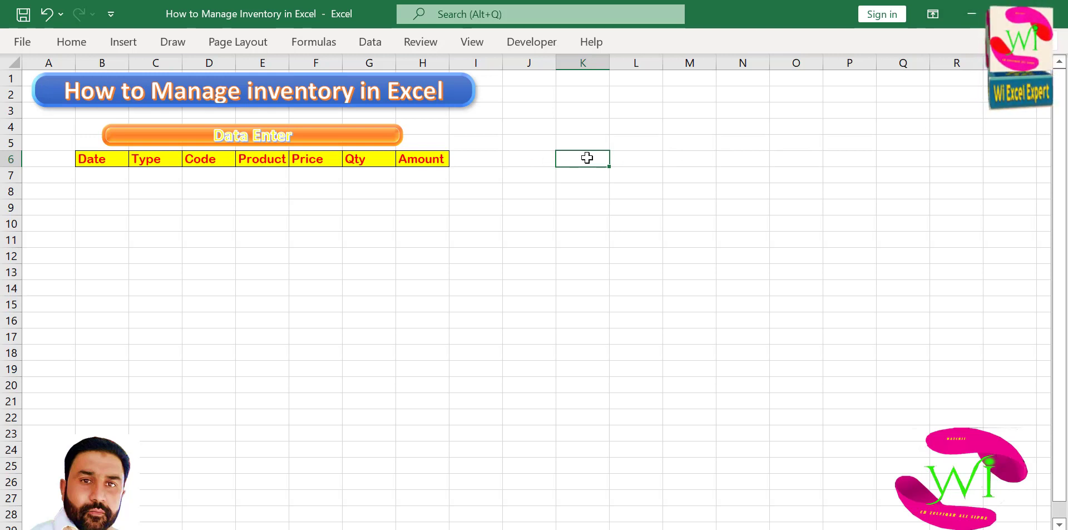
Start a second header row in J6:L6 with Date, Type and Code
click(525, 156)
text(Date)
key(Tab)
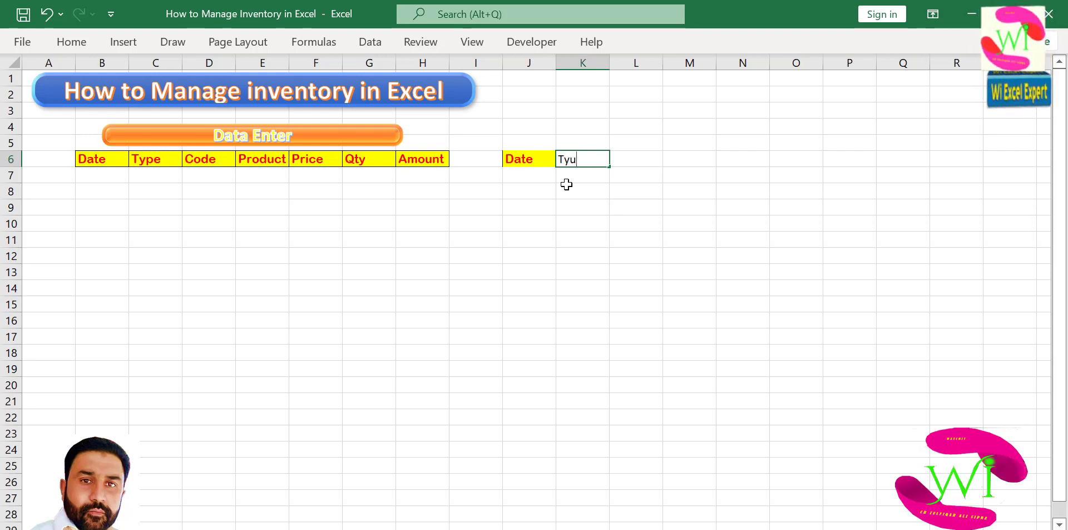
text(Ty)
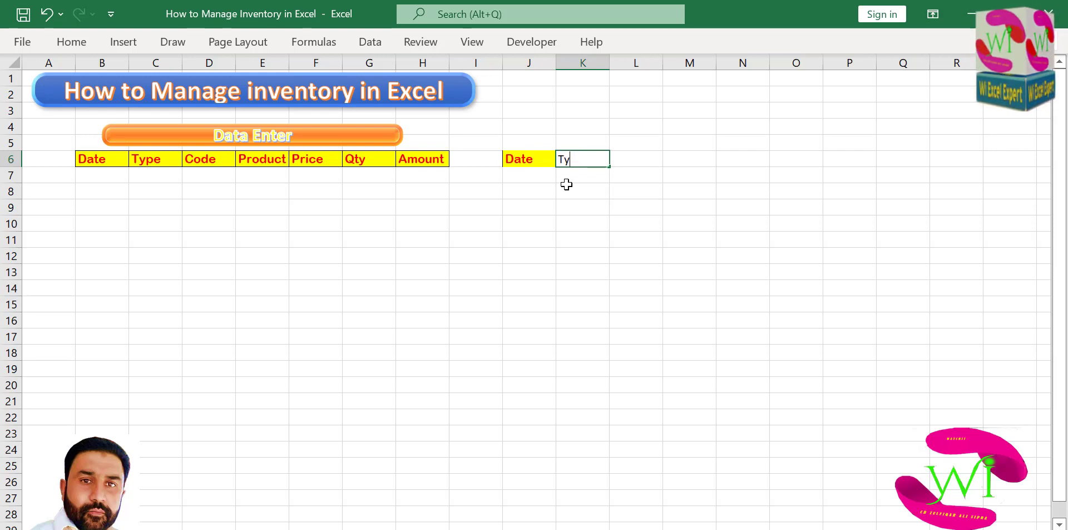
text(pe)
key(Tab)
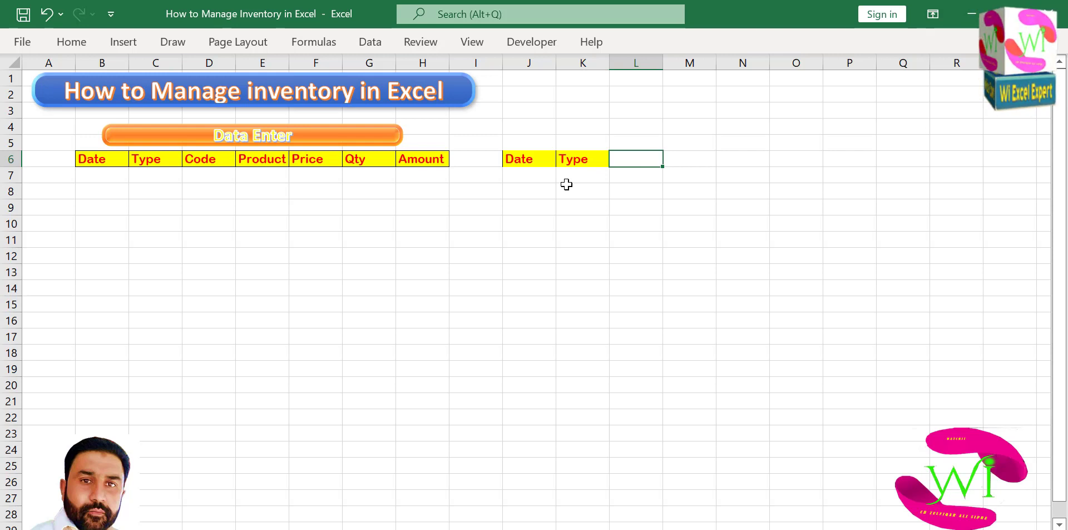
text(Code)
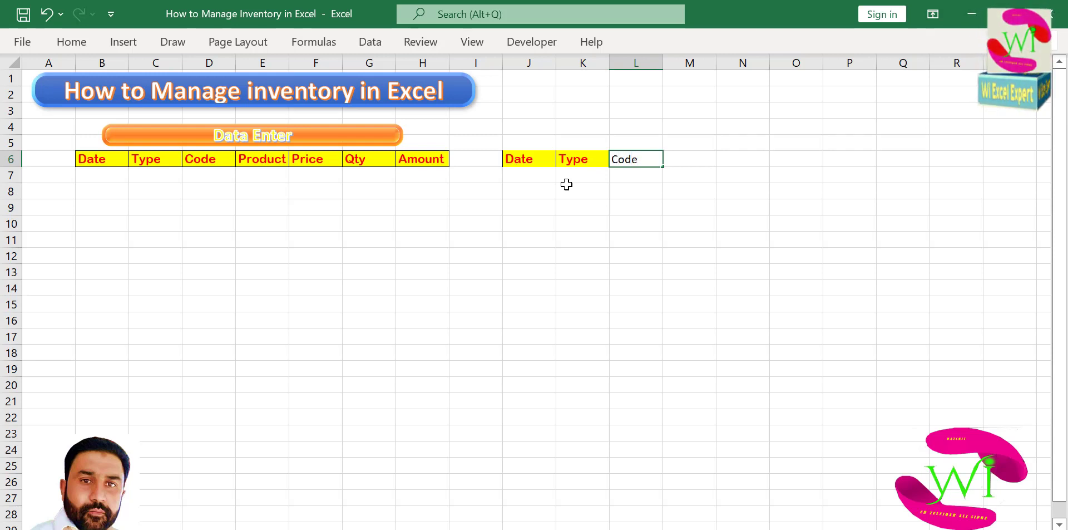
key(Tab)
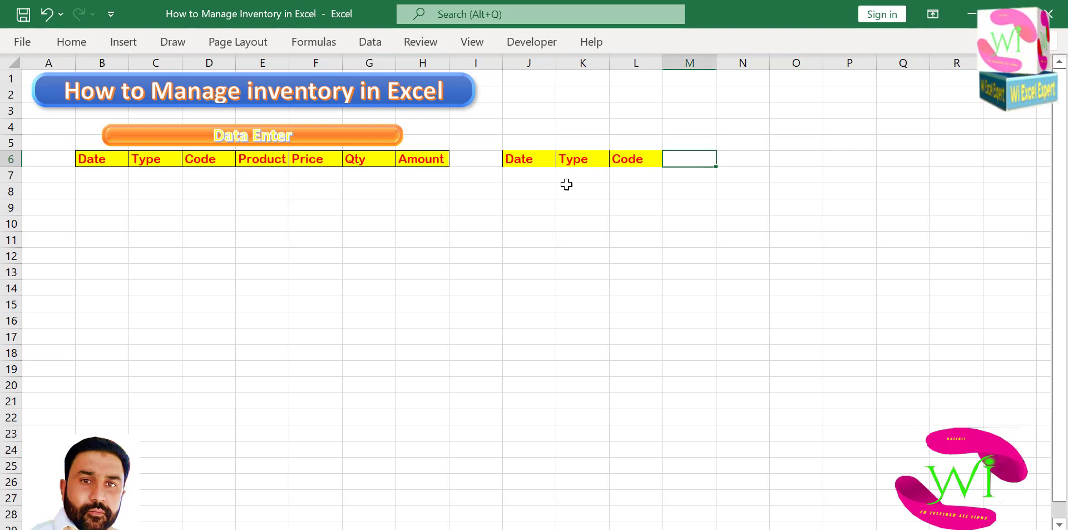
Continue the second header row in M6:P6 with Product, Price, Quantity and Value
text(Product)
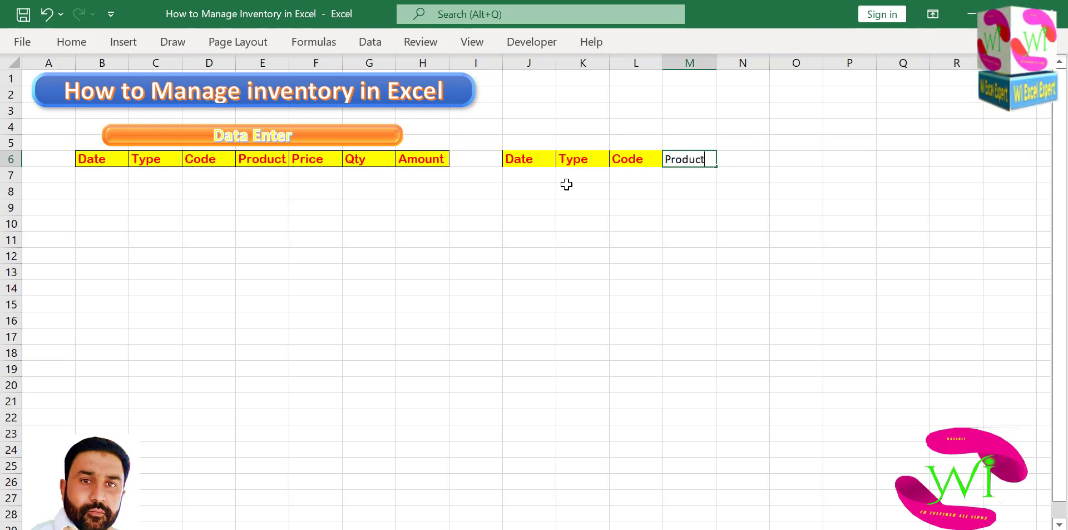
key(Tab)
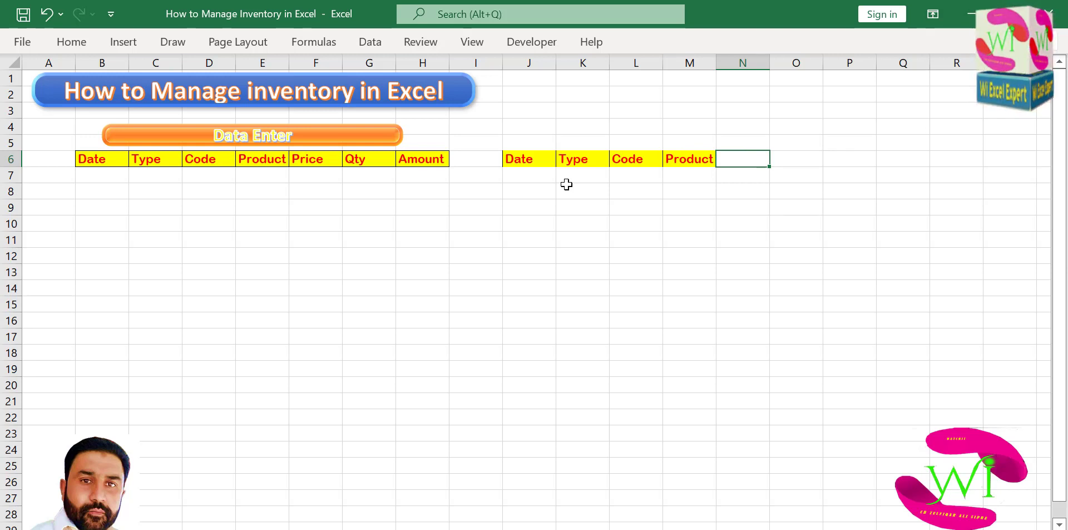
text(R)
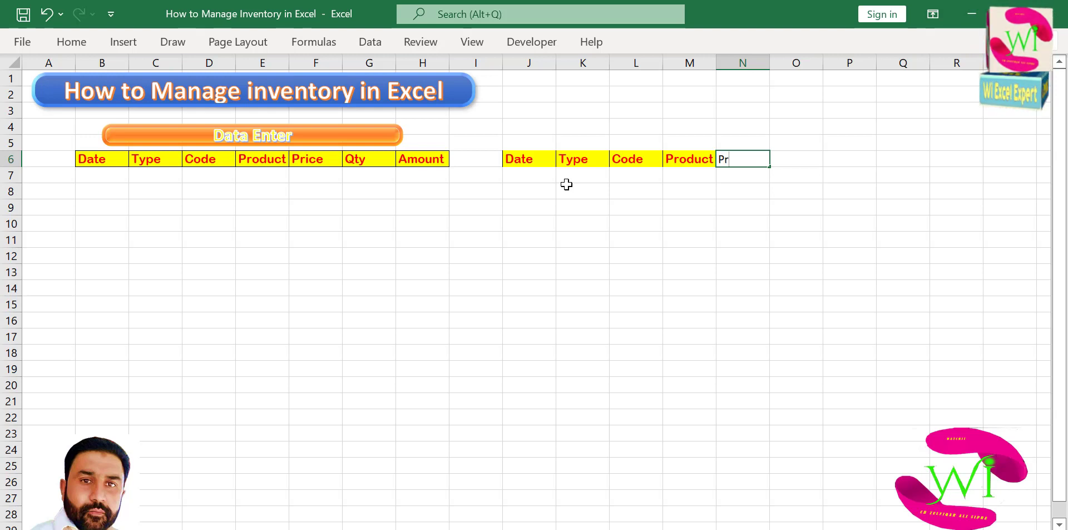
text(rice)
key(Tab)
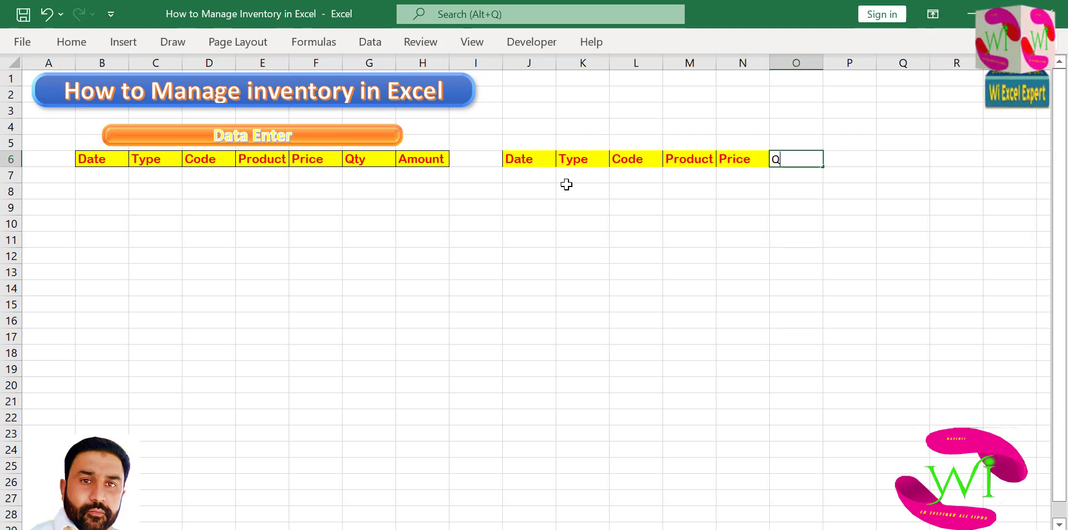
text(ity)
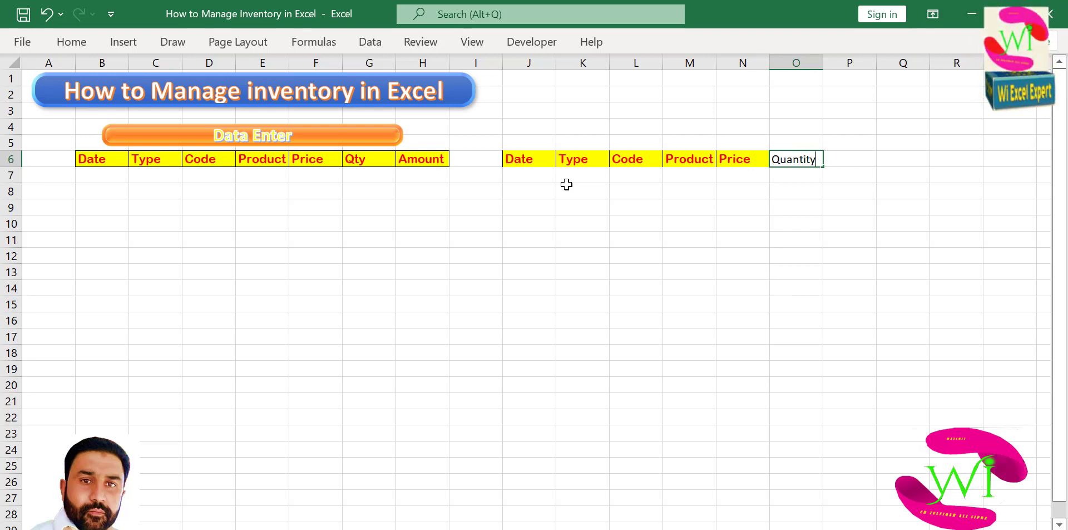
key(Tab)
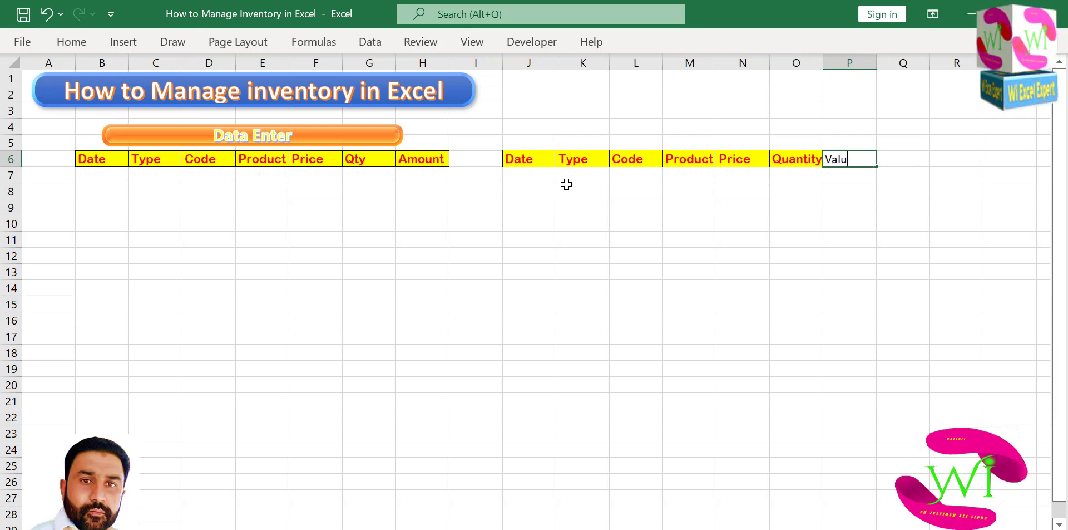
key(Left)
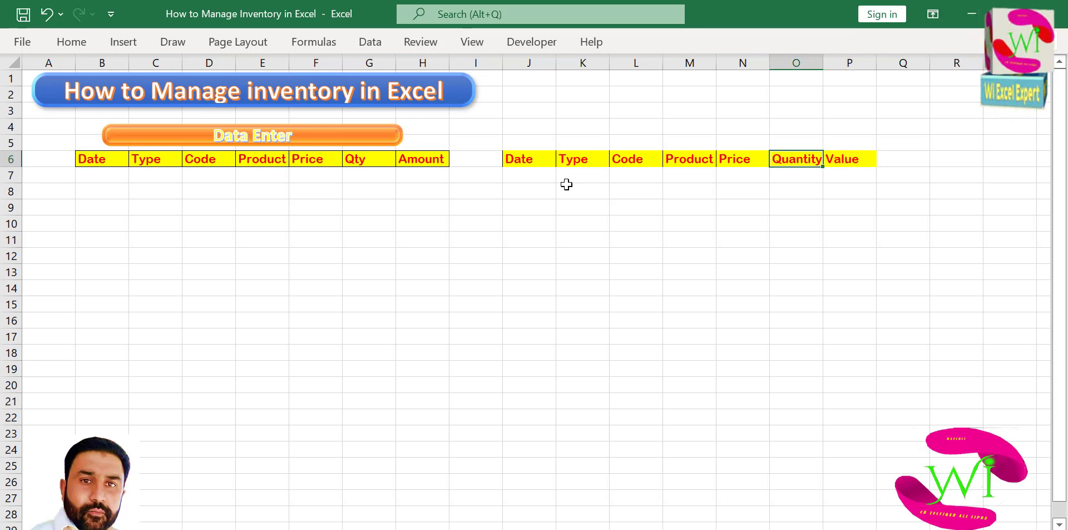
Change the header in O6 to Qty
text(Tqy)
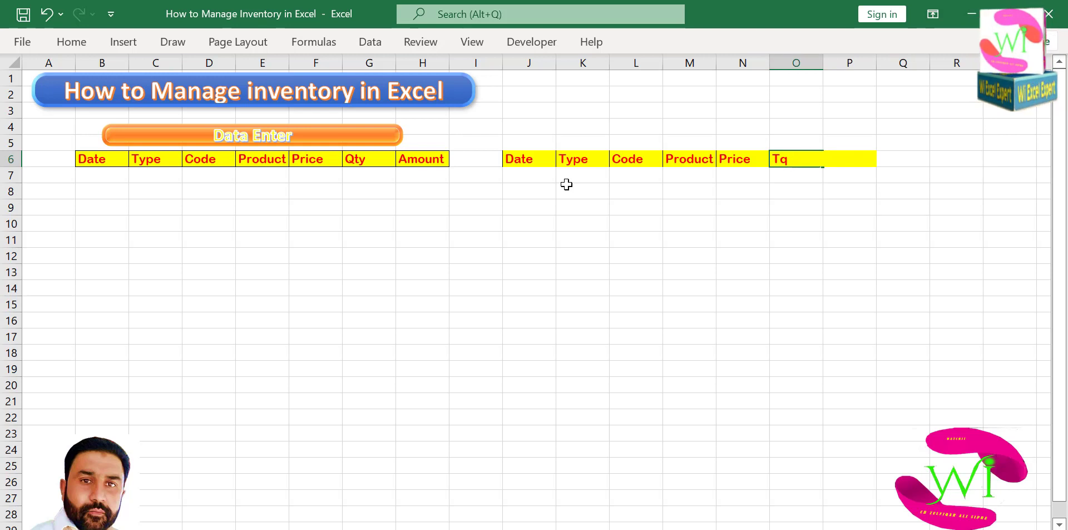
key(BackSpace)
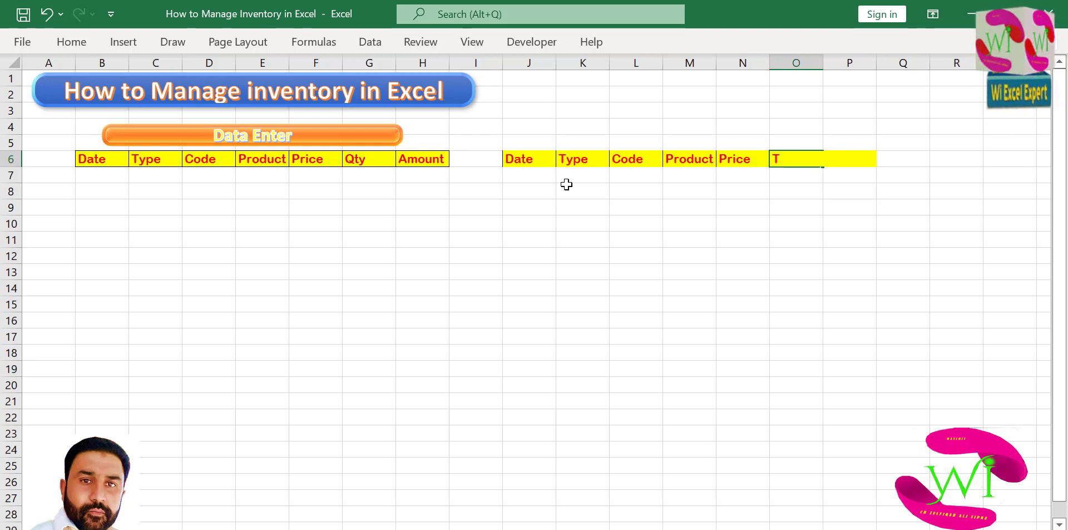
key(BackSpace)
text(Qty)
key(Right)
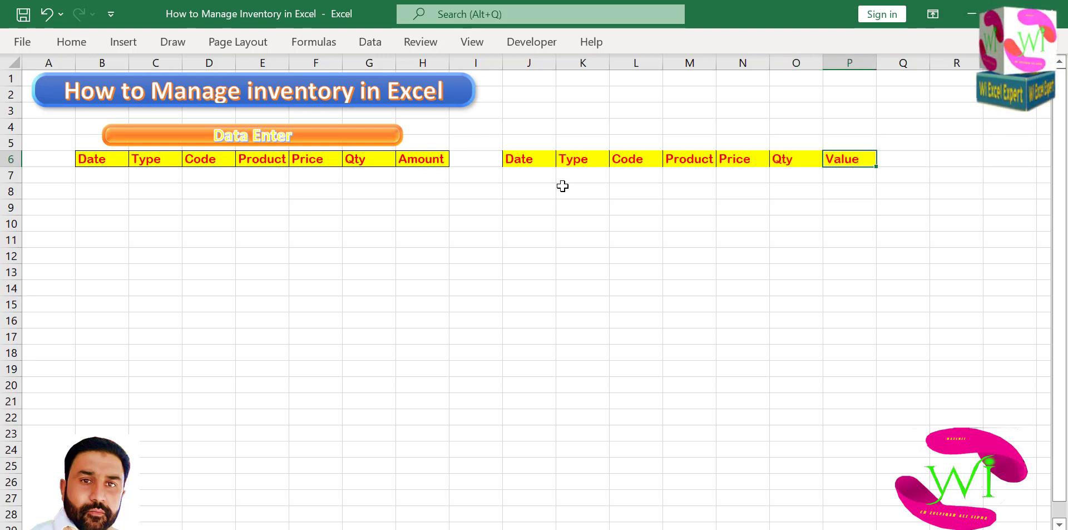
Fill the second header row J6:P6 with green and set its font color to yellow
drag(522, 160, 866, 163)
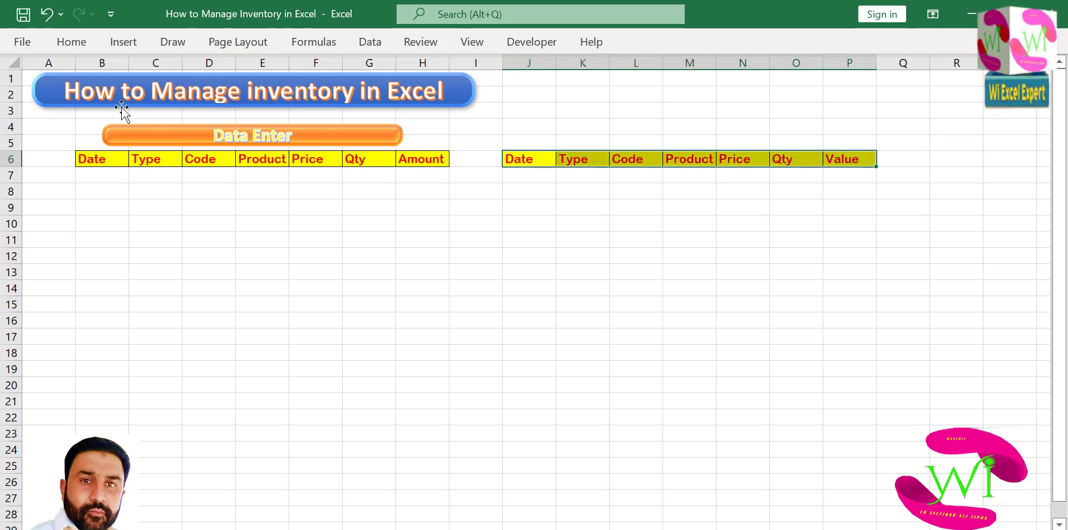
click(70, 42)
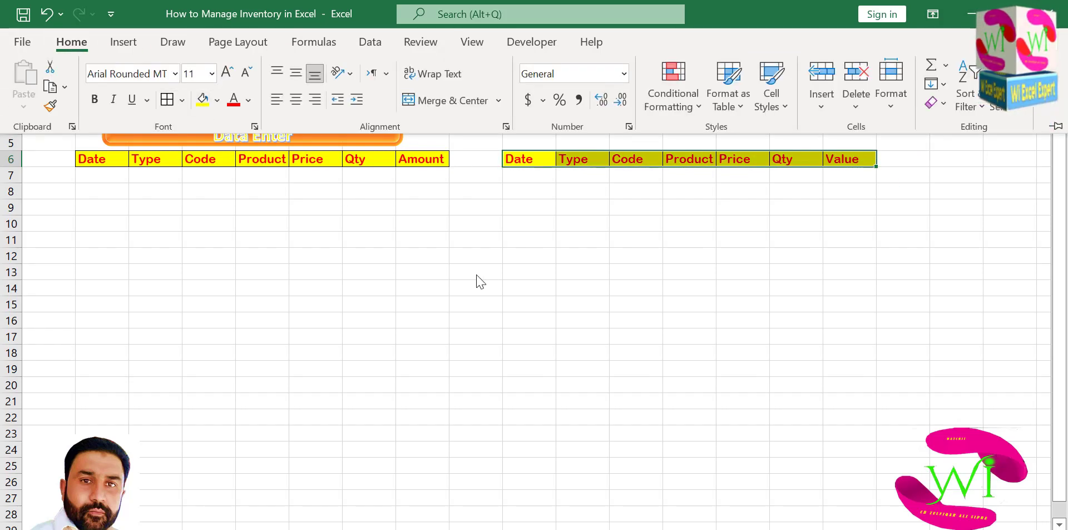
click(218, 100)
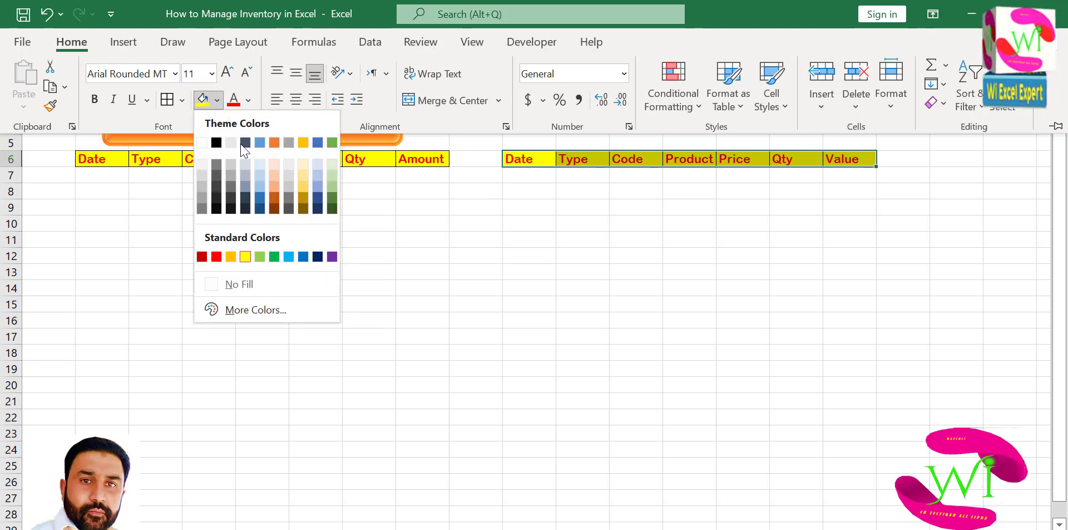
click(260, 251)
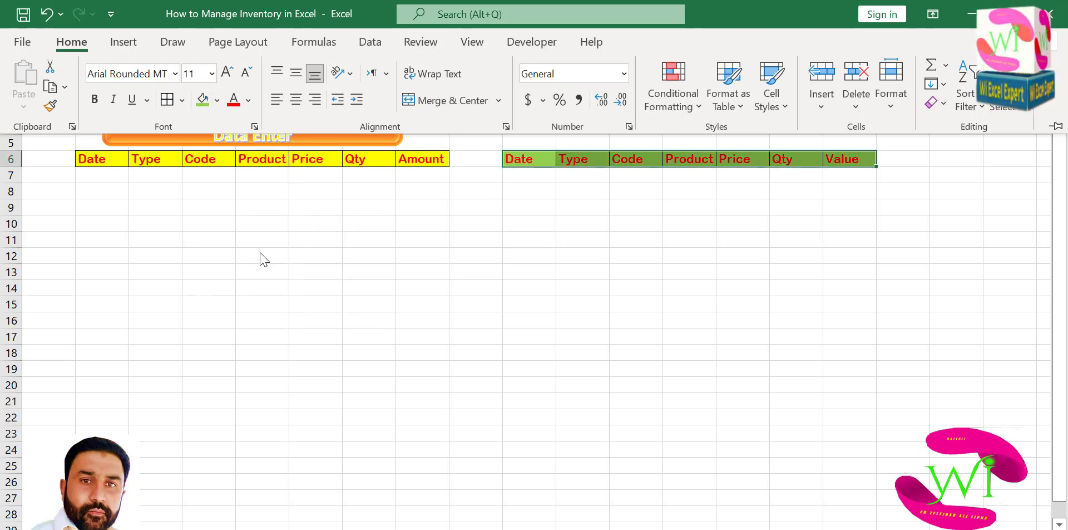
click(248, 100)
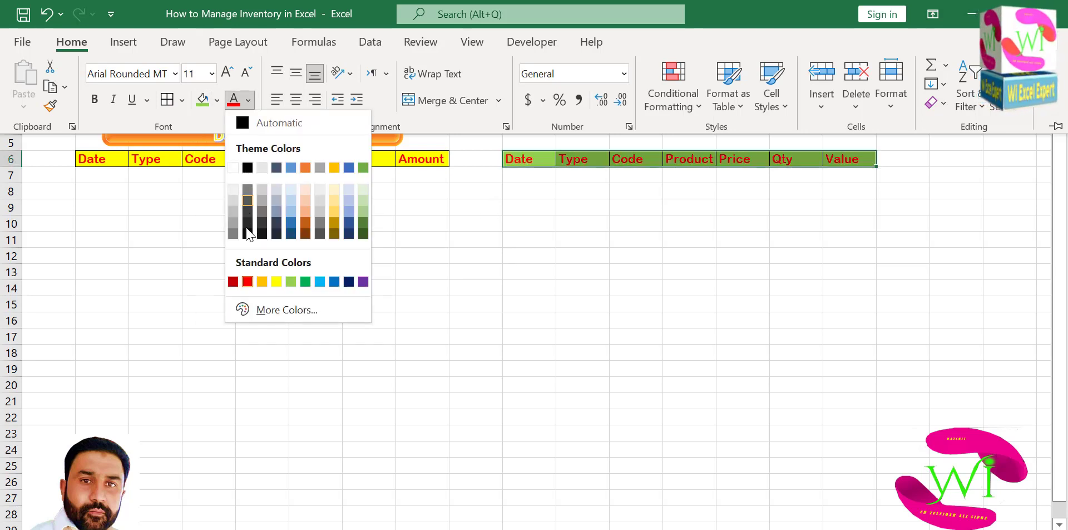
click(277, 282)
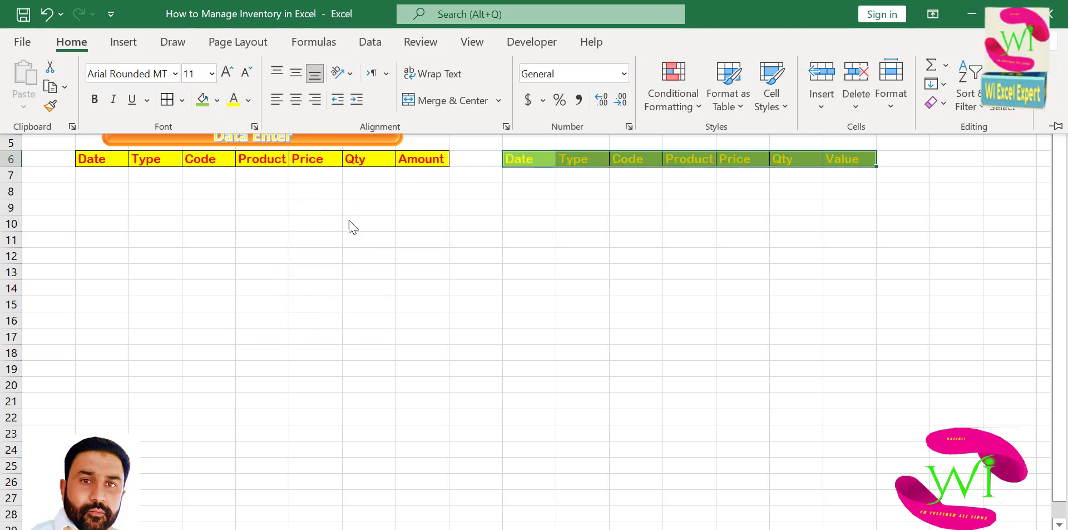
click(217, 100)
click(275, 257)
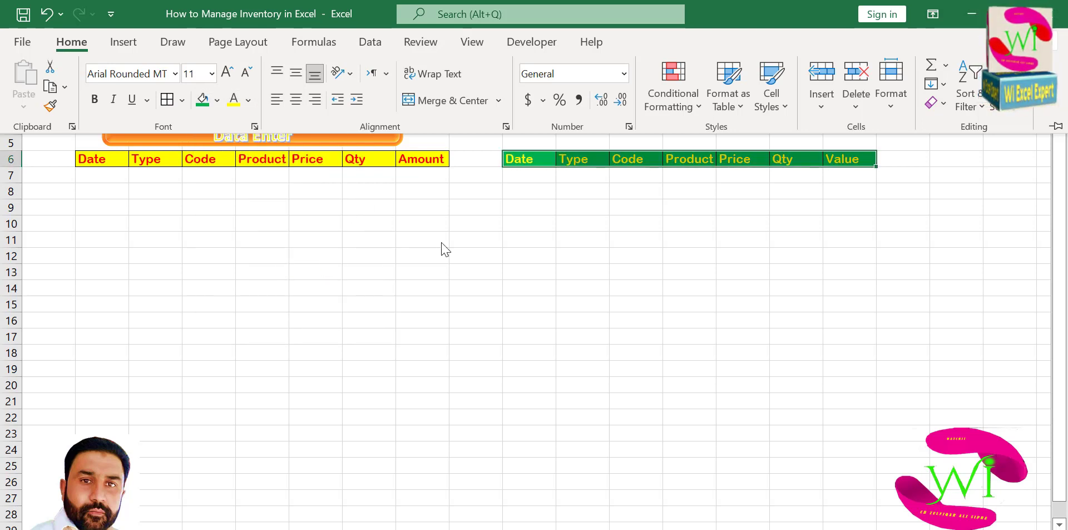
Apply all borders with a red line color to the second header row J6:P6
click(71, 42)
click(182, 100)
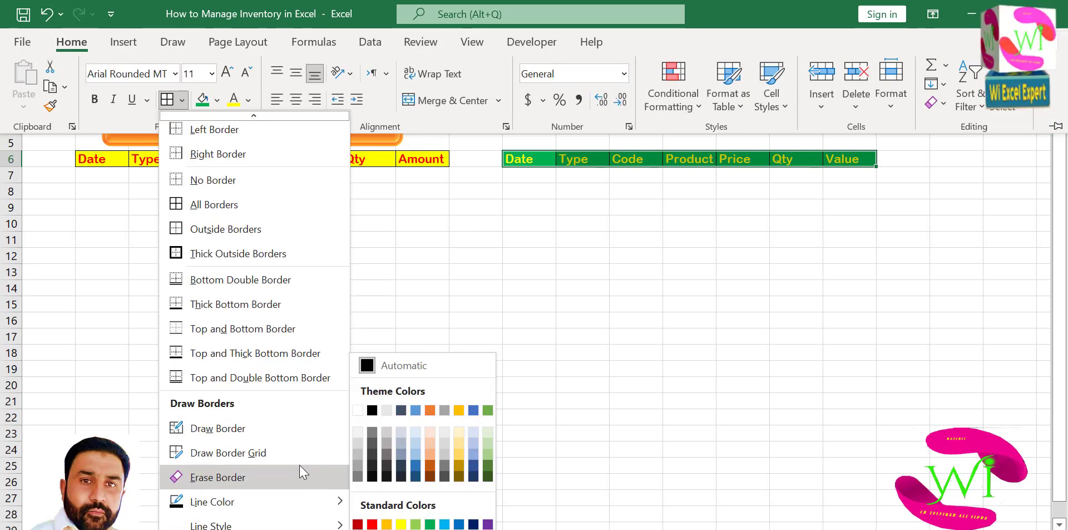
mouse_move(279, 506)
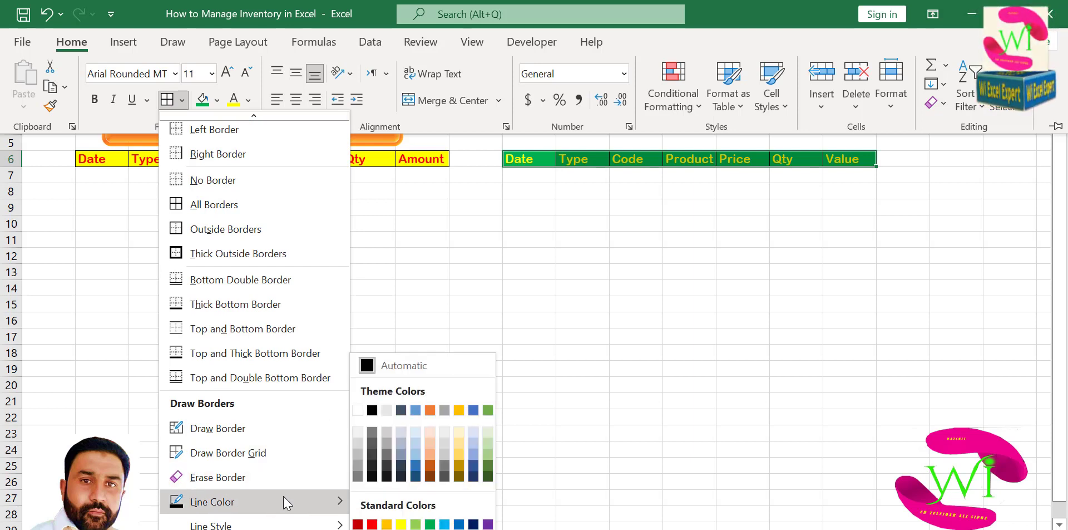
click(373, 525)
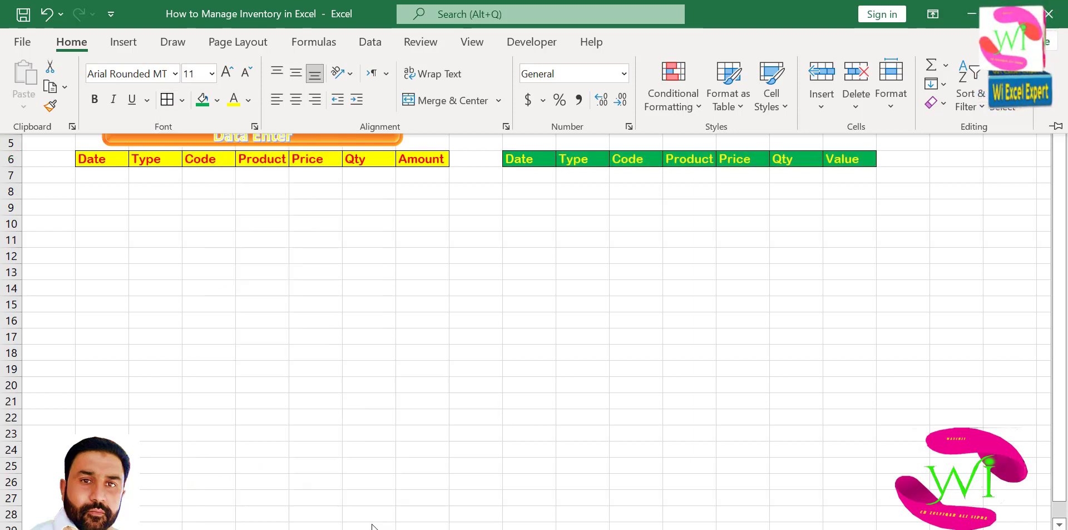
click(167, 100)
click(348, 251)
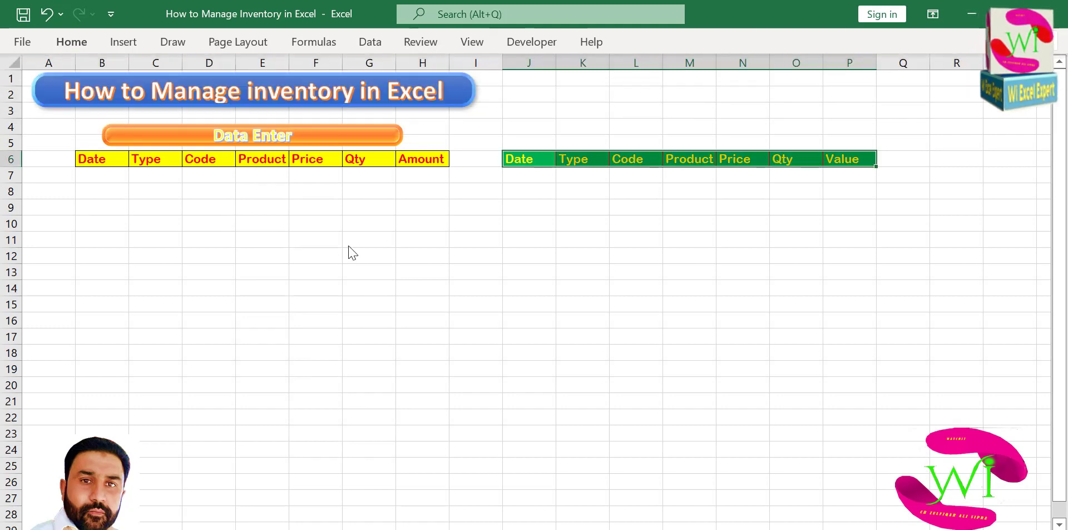
click(350, 240)
Apply the same red borders to the Data Enter header row B6:H6
drag(510, 158, 851, 159)
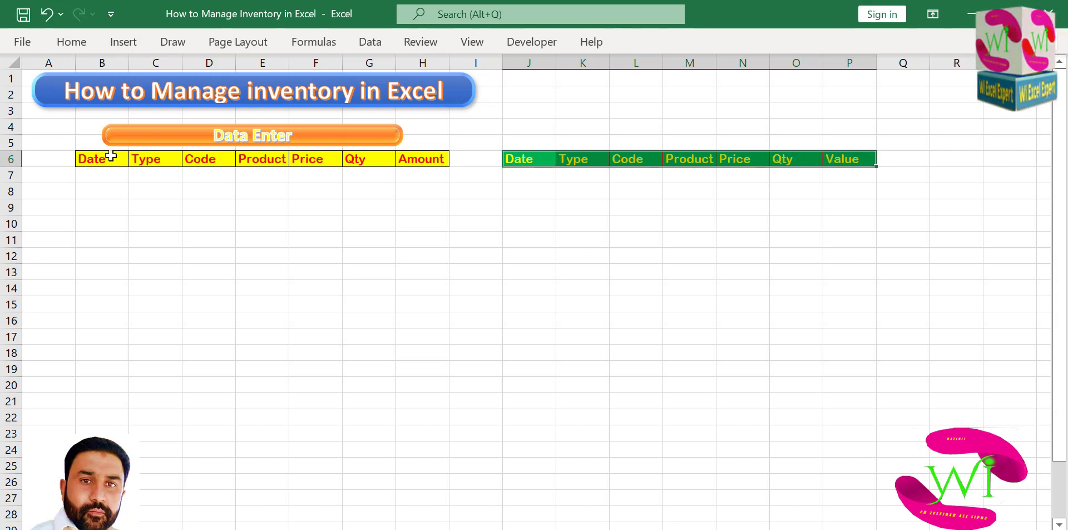
drag(111, 157, 416, 153)
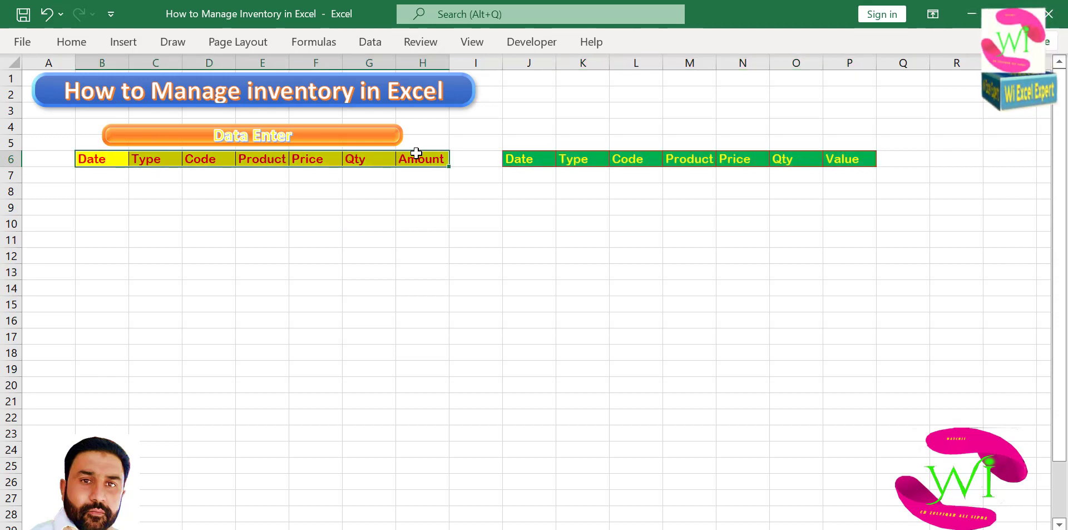
click(71, 42)
click(168, 100)
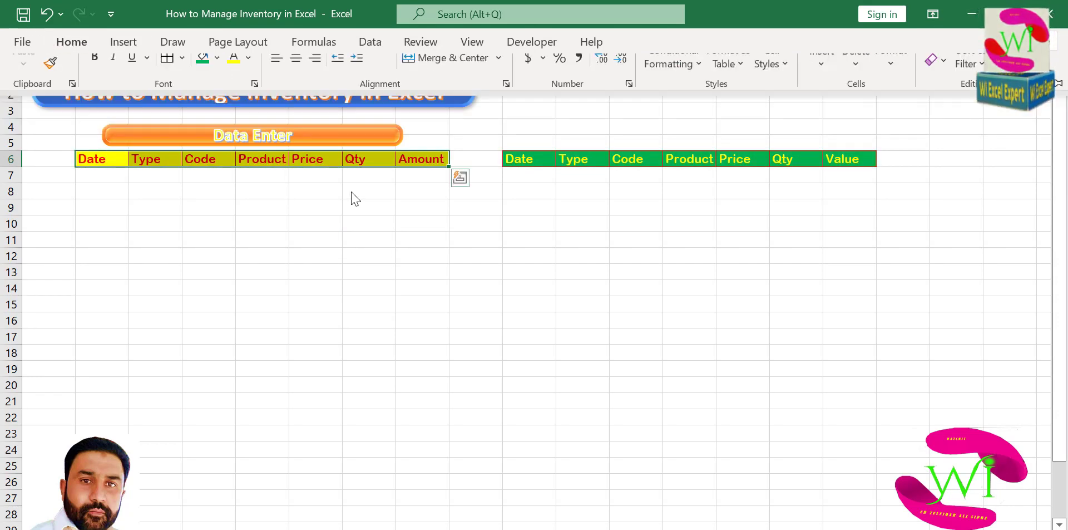
Choose a two-color horizontal gradient fill from white to light blue for the second header row J6:P6
drag(554, 158, 852, 160)
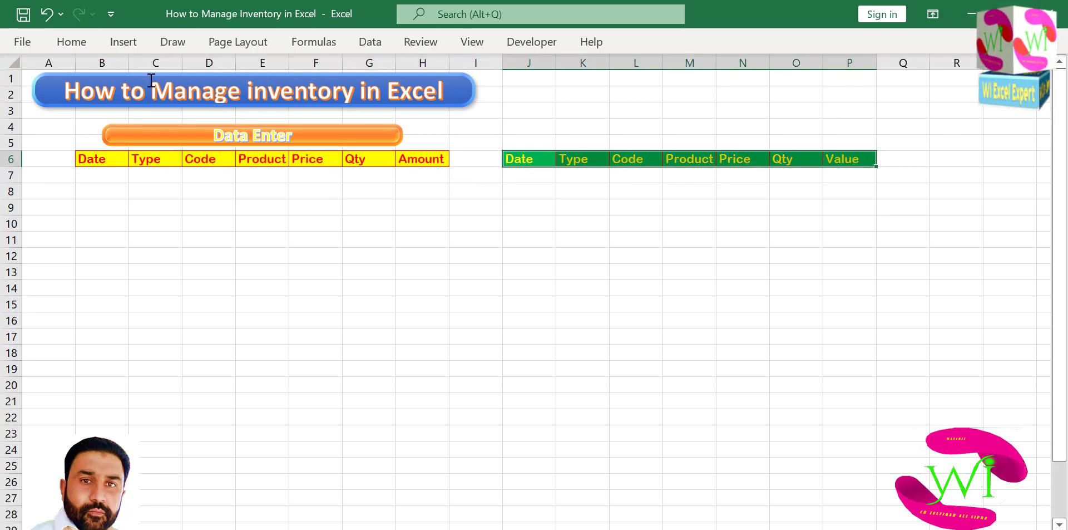
right_click(590, 158)
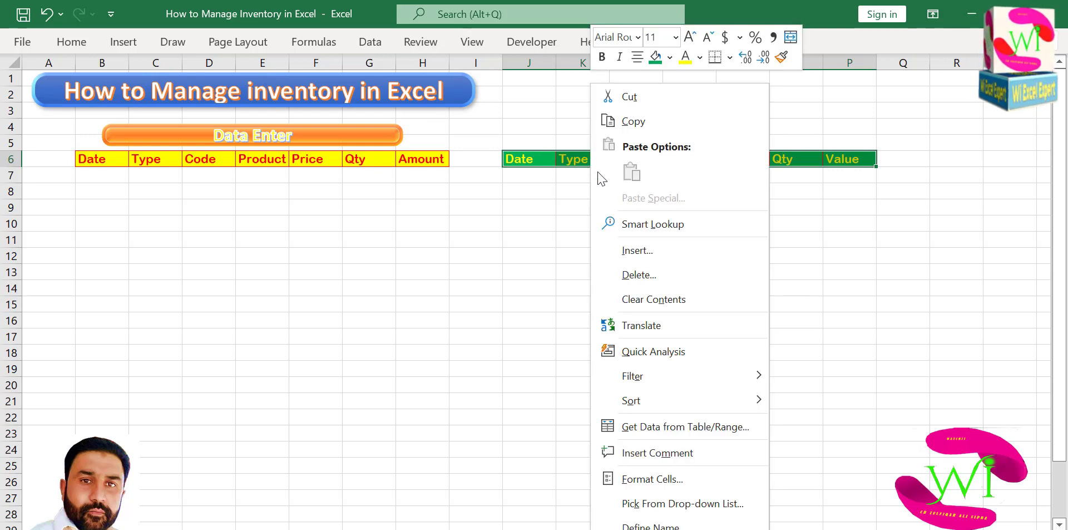
click(656, 481)
drag(536, 146, 344, 63)
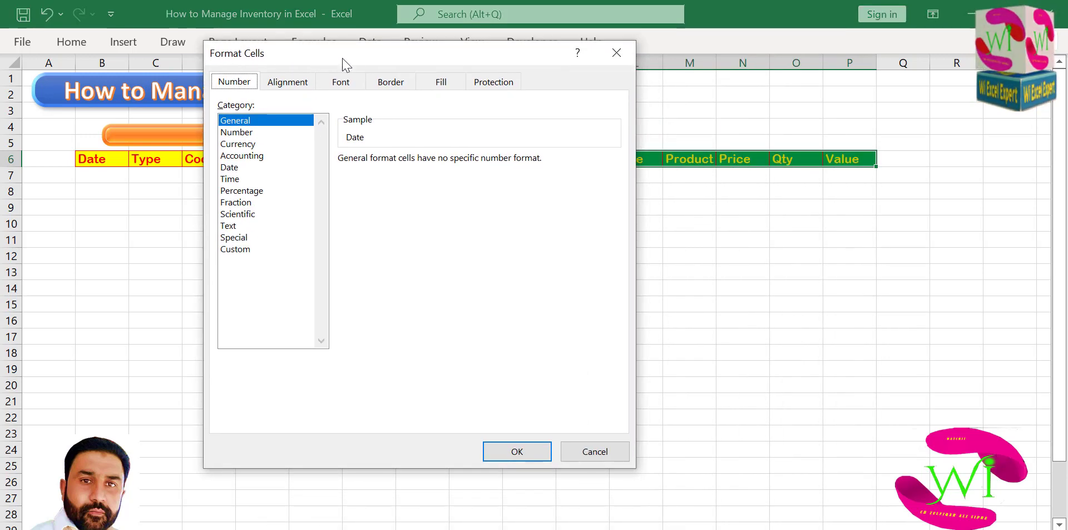
click(441, 81)
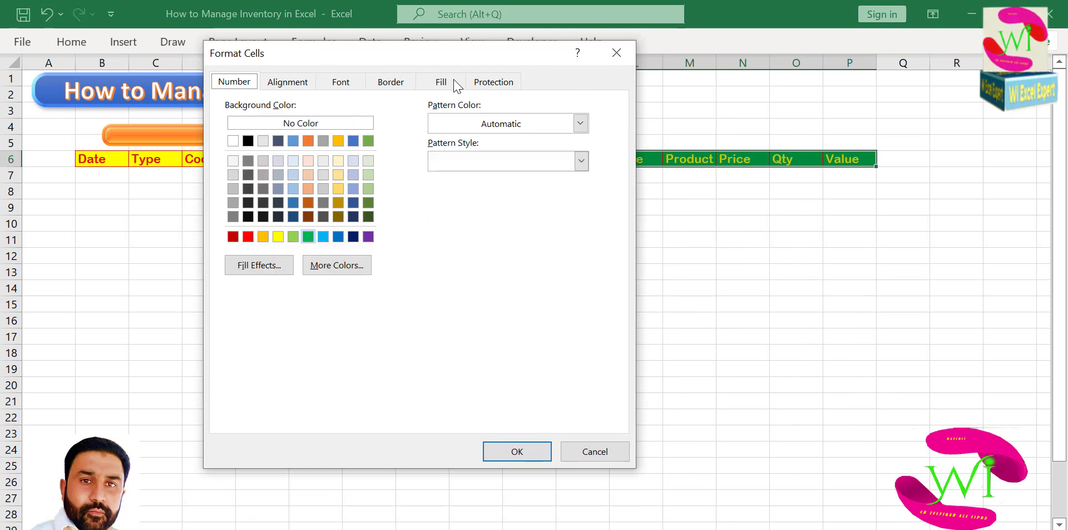
click(276, 266)
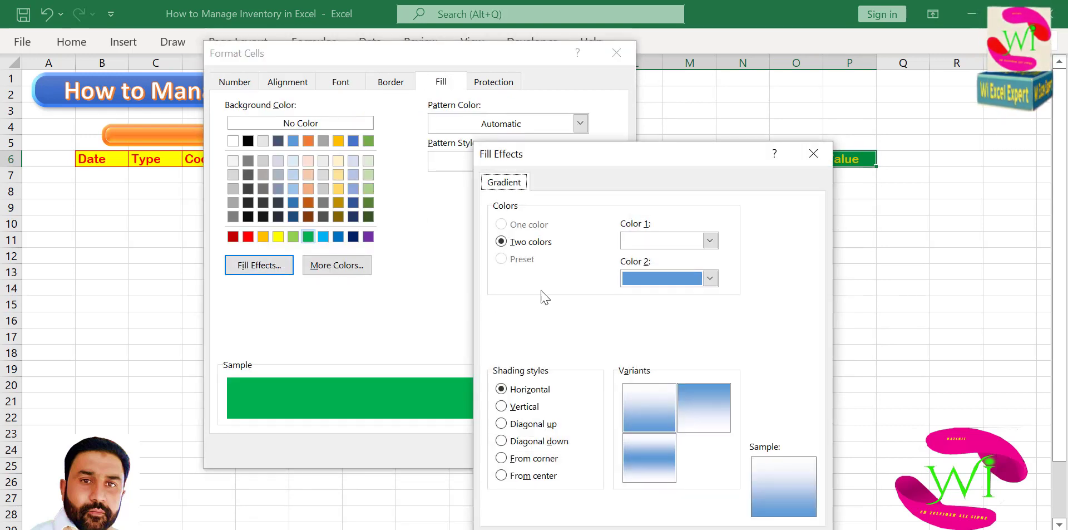
drag(627, 150, 369, 47)
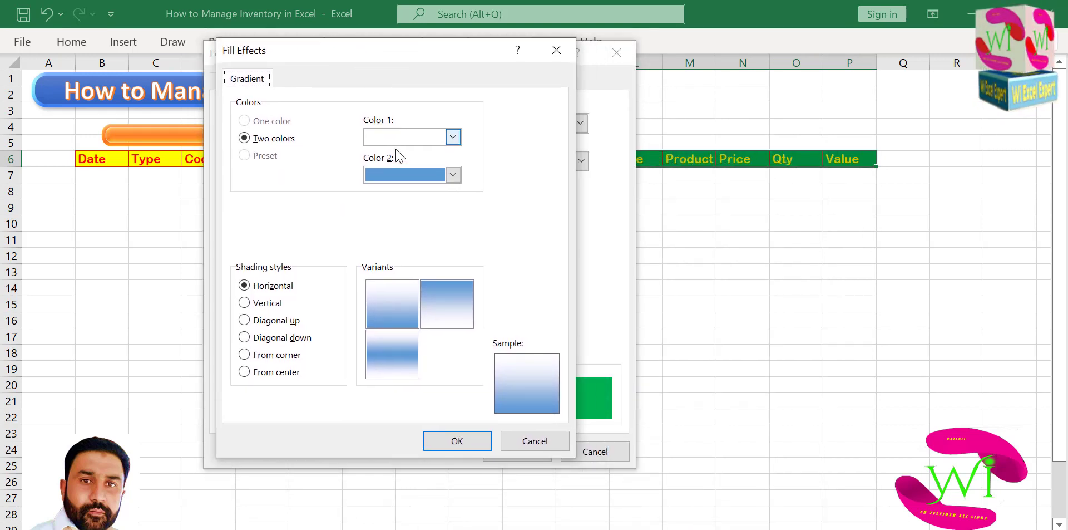
click(392, 308)
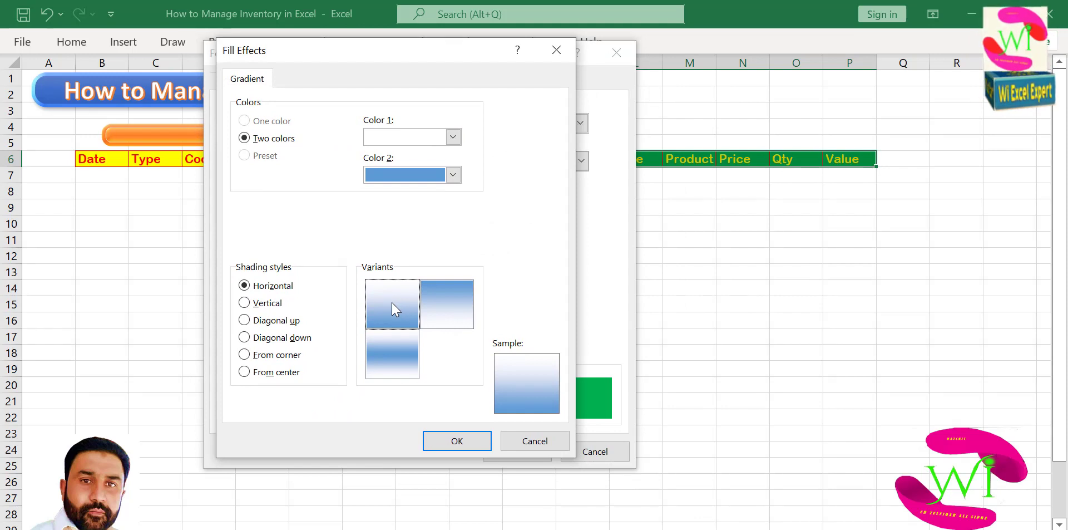
click(437, 447)
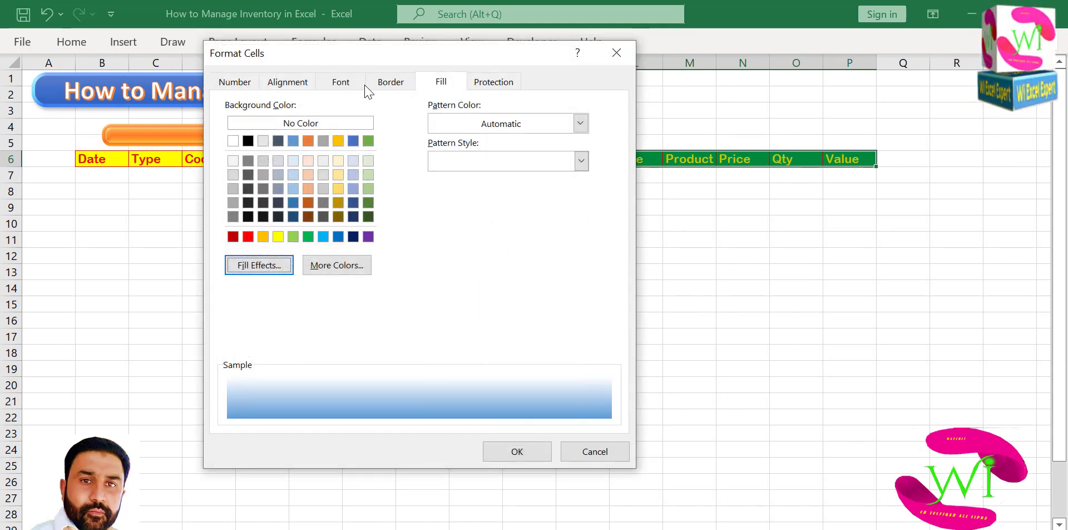
Set the font color of the second header row to red and apply the cell formatting
click(345, 82)
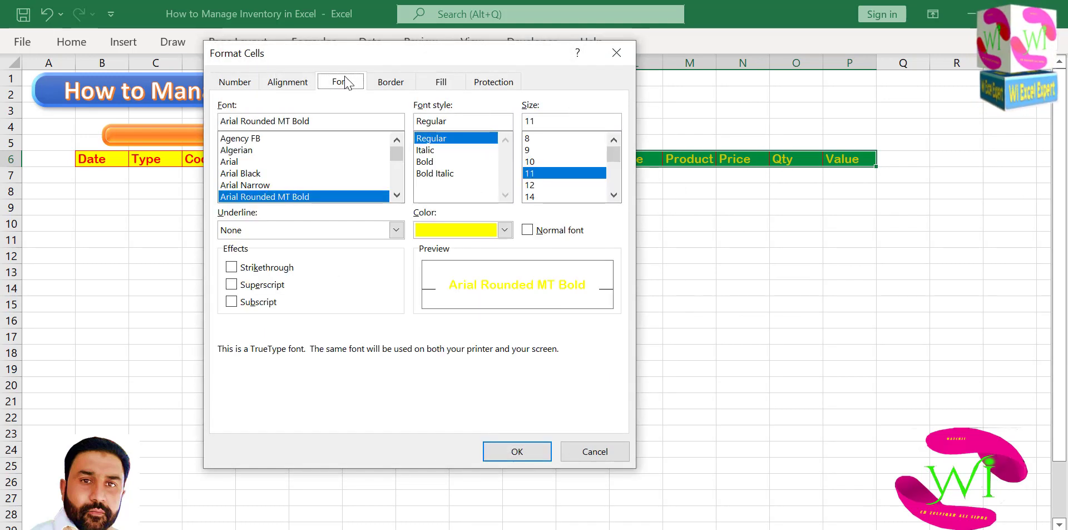
click(504, 229)
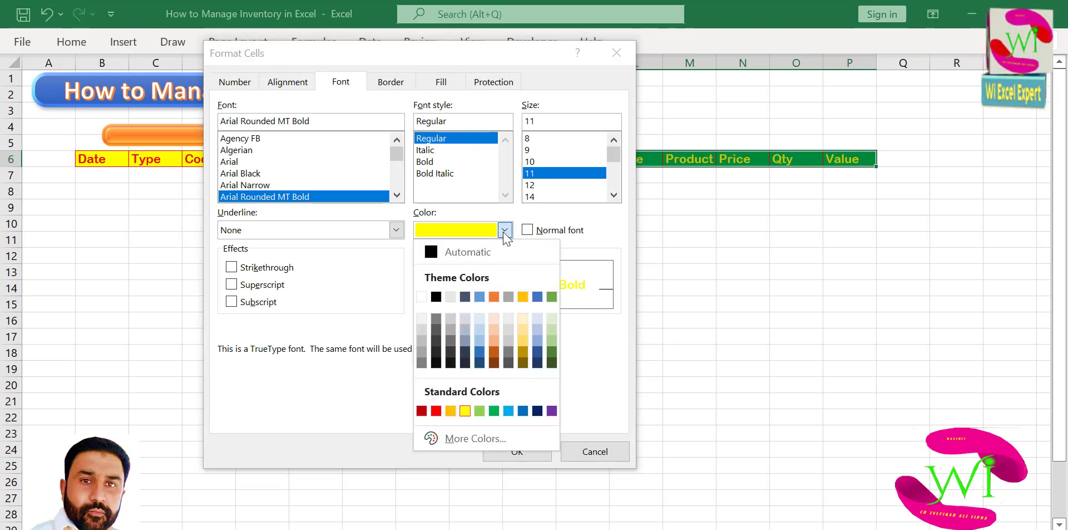
click(436, 411)
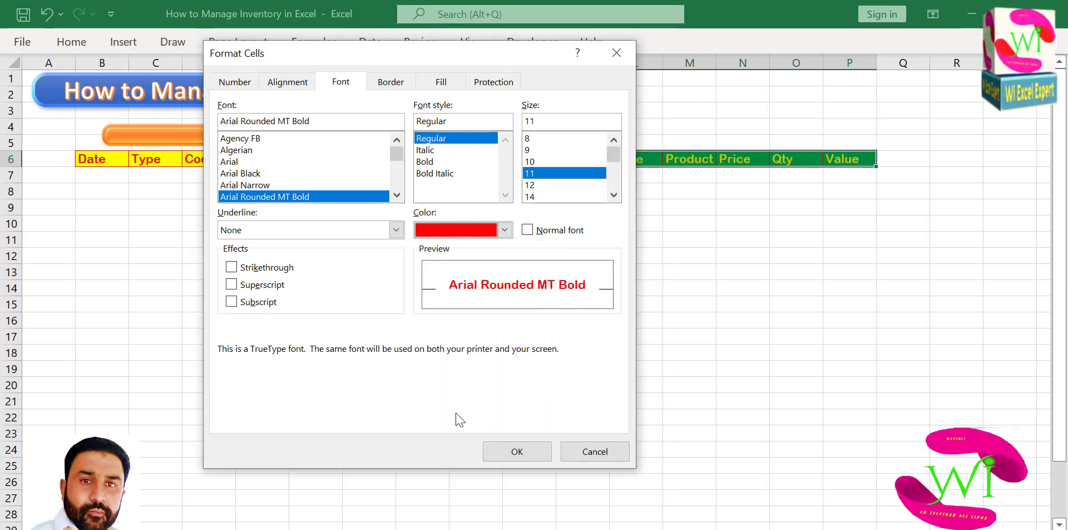
click(499, 450)
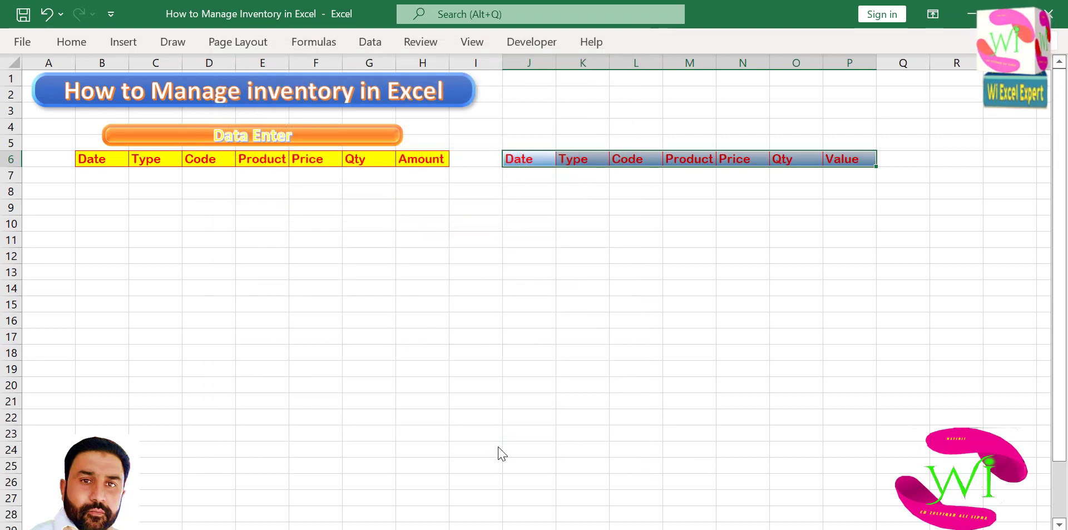
click(573, 242)
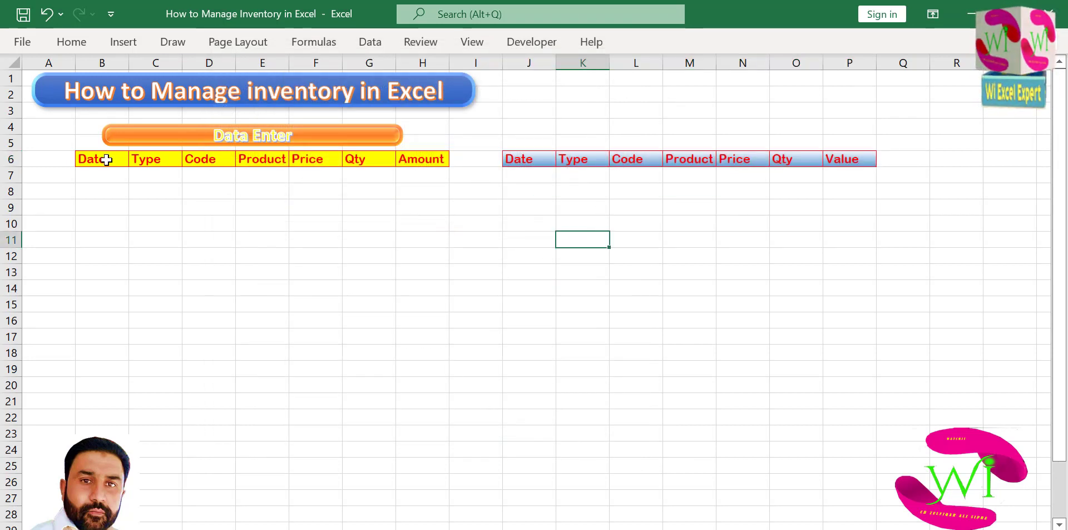
Fill the Data Enter header row B6:H6 with a horizontal two-color gradient from white to standard blue
drag(105, 158, 403, 159)
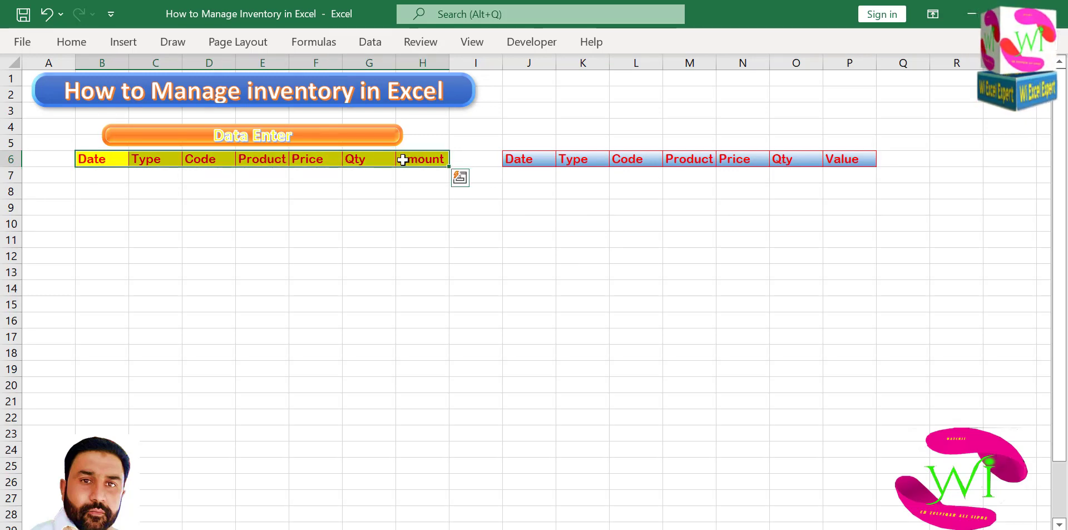
right_click(389, 160)
click(485, 479)
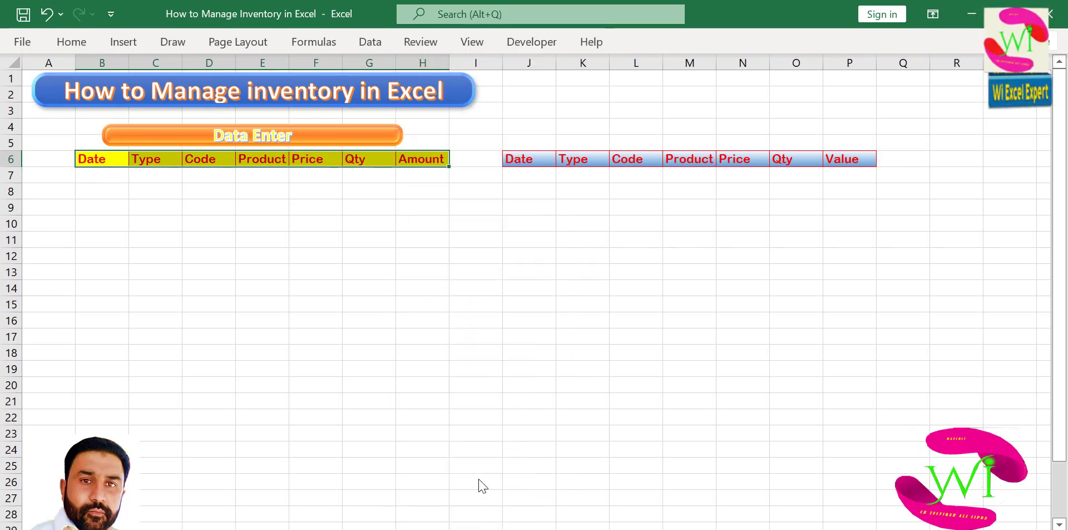
click(541, 176)
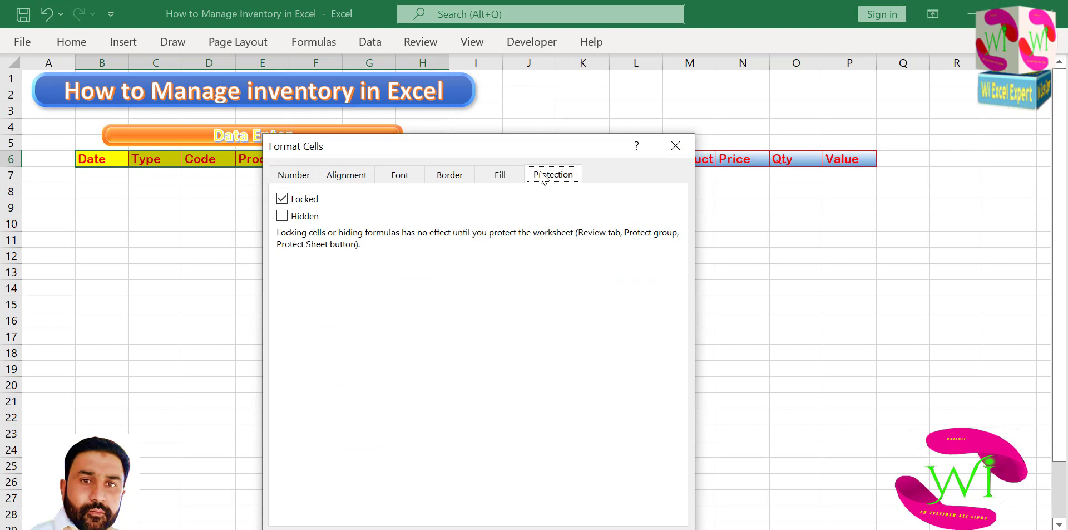
click(497, 175)
click(327, 359)
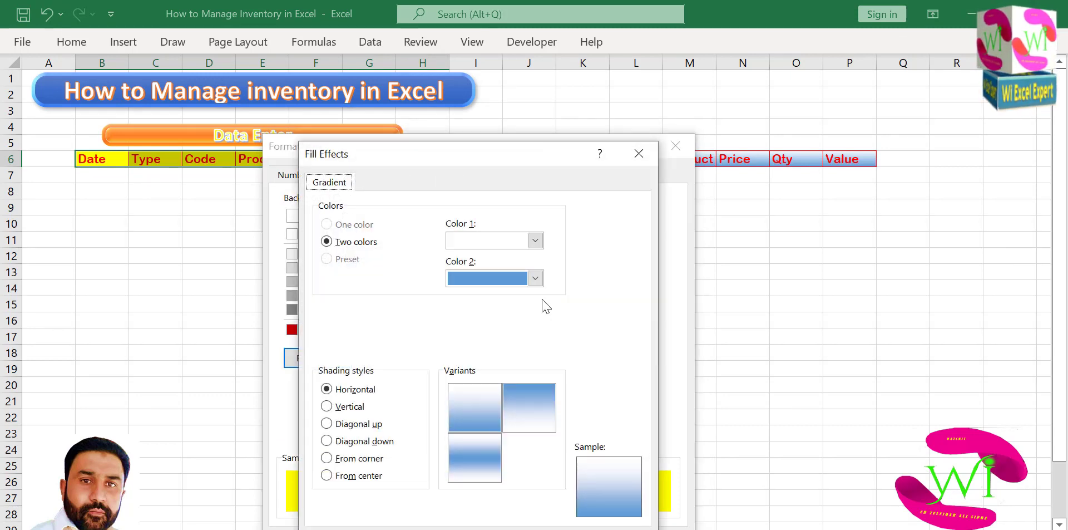
click(535, 278)
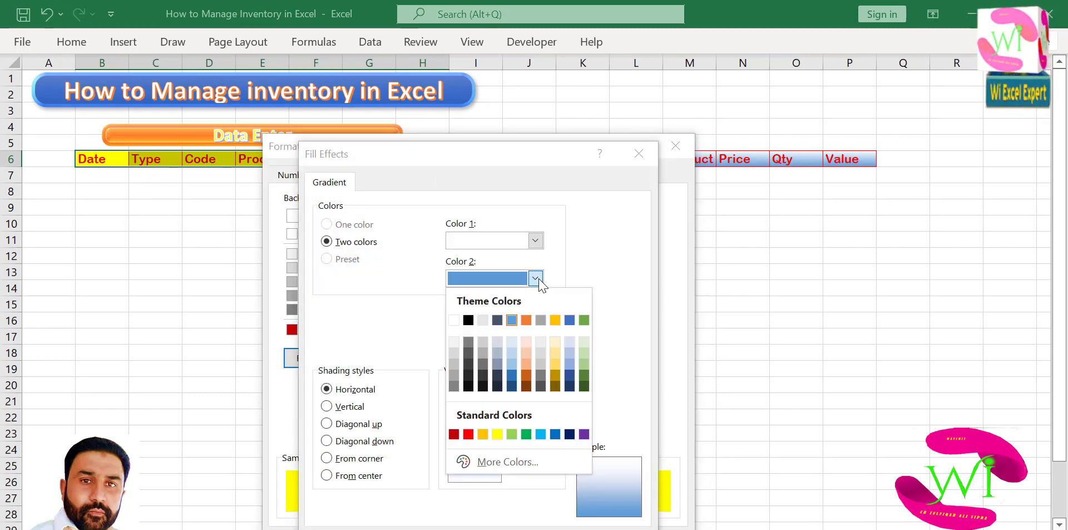
click(554, 434)
click(476, 404)
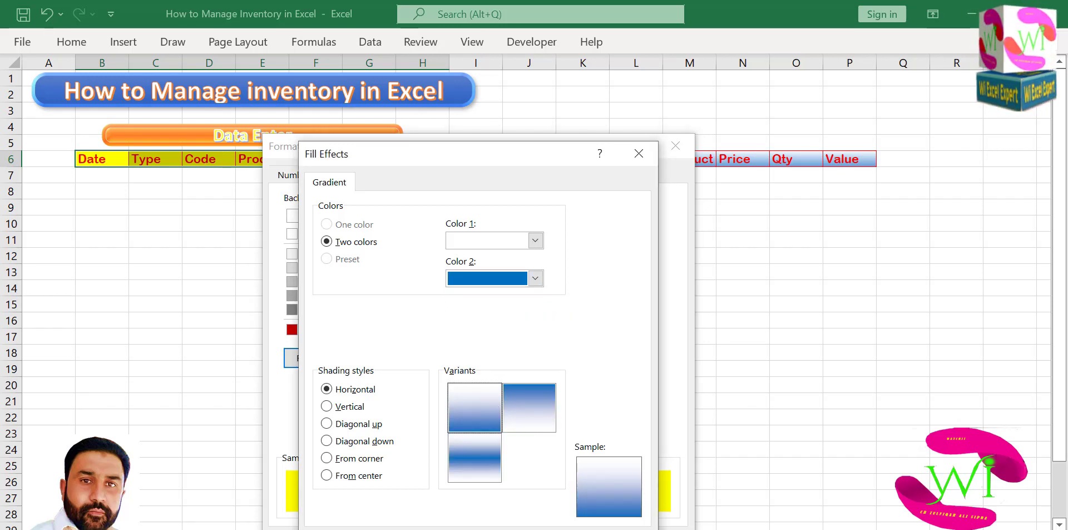
click(556, 529)
click(581, 529)
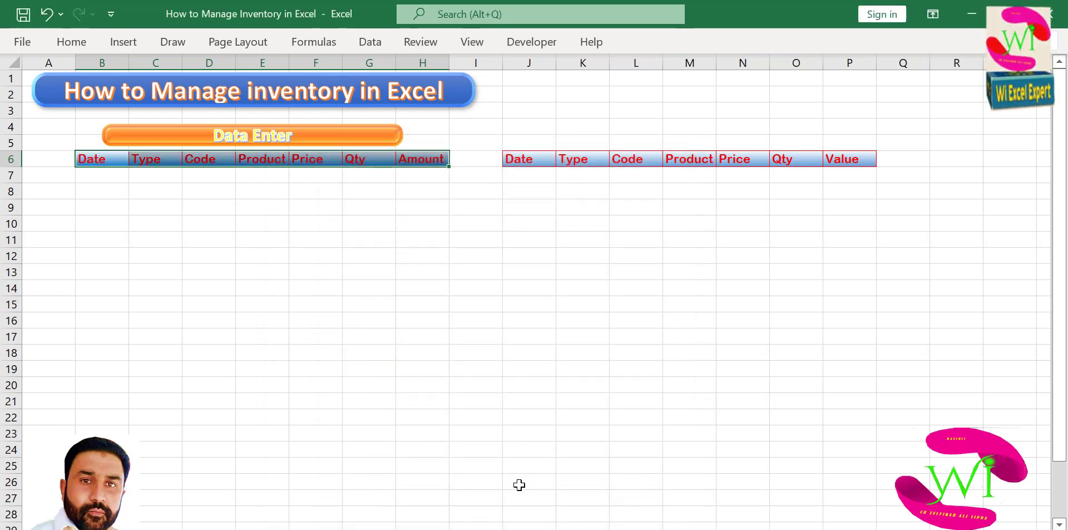
click(418, 334)
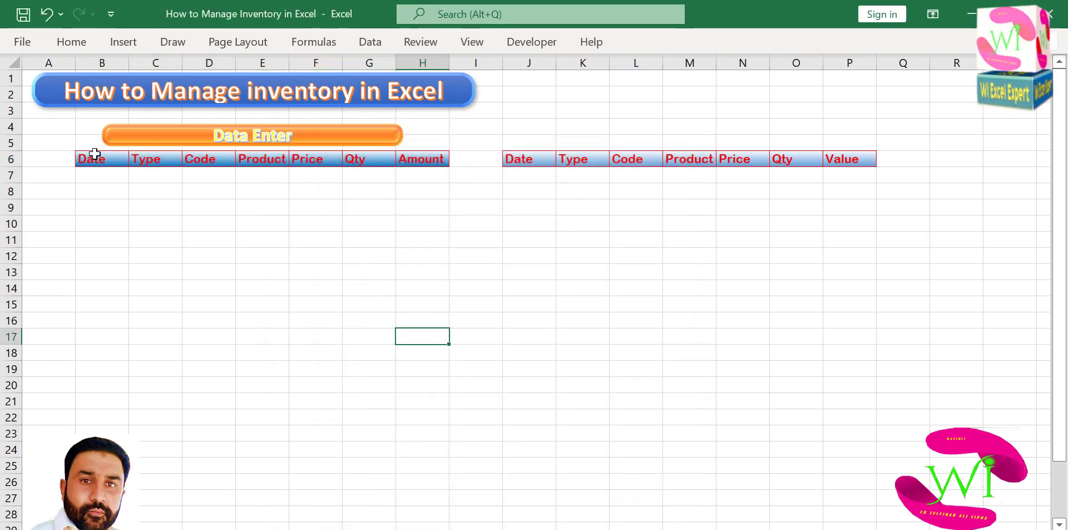
Change the font color of both header rows, B6:H6 and J6:P6, to yellow
drag(94, 154, 409, 164)
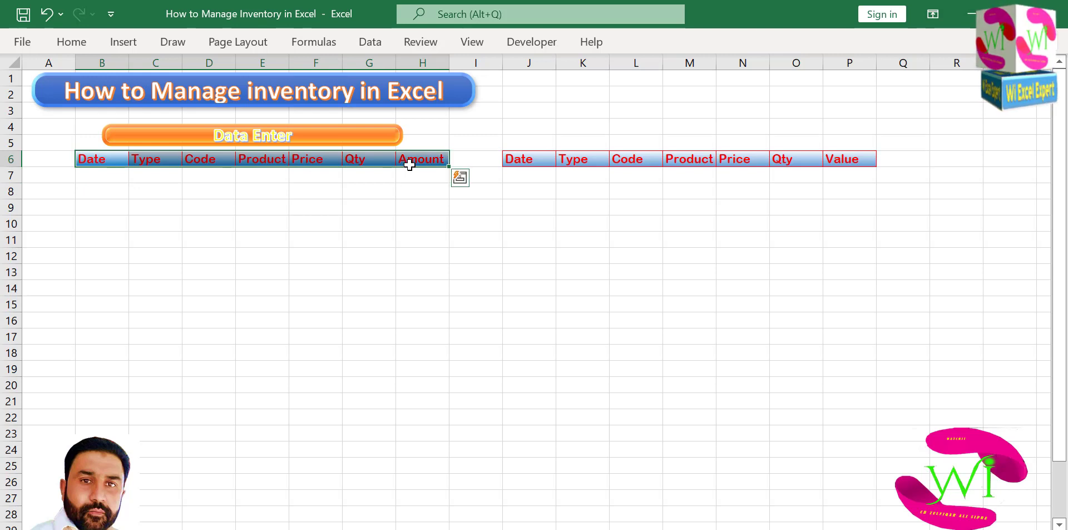
drag(537, 159, 858, 165)
click(70, 43)
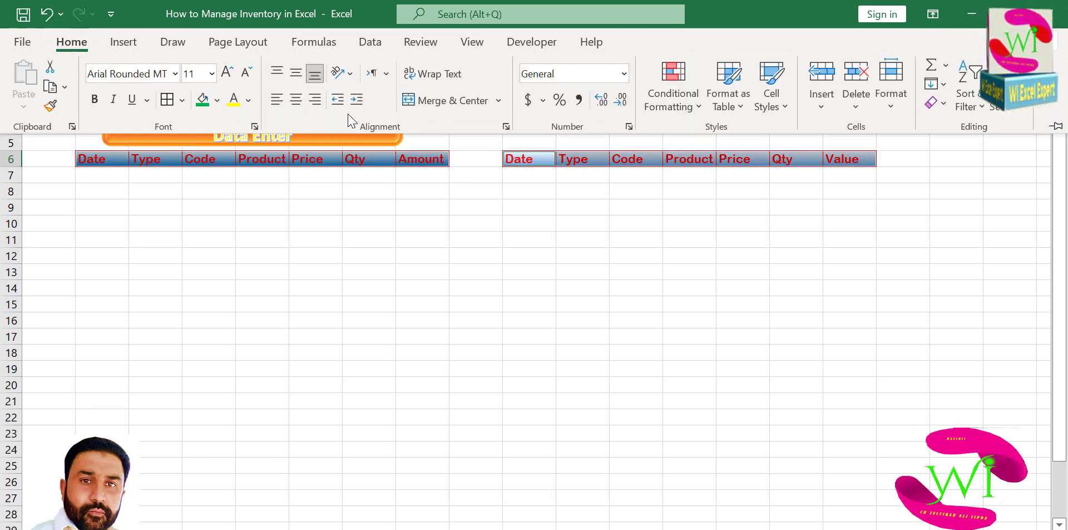
click(234, 100)
click(337, 256)
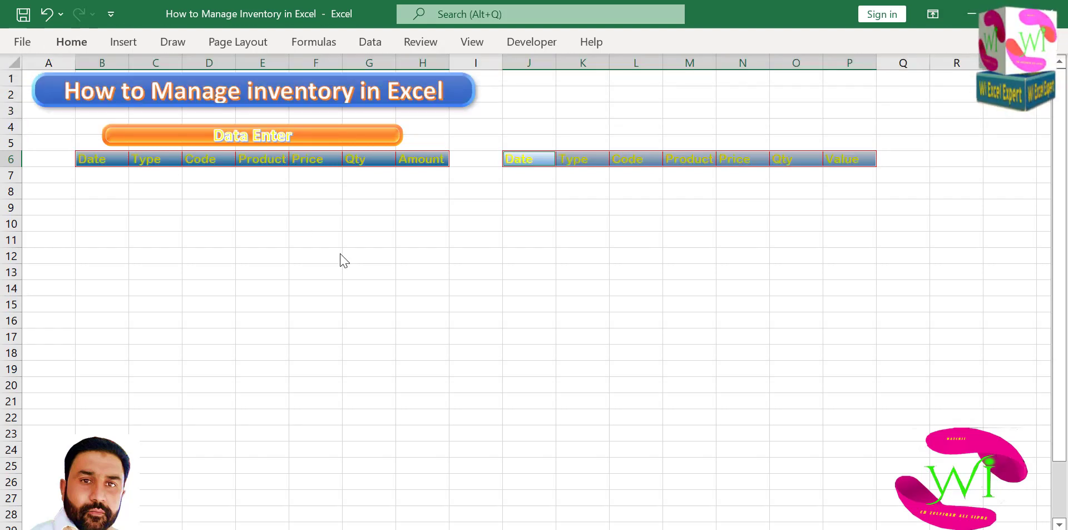
click(340, 255)
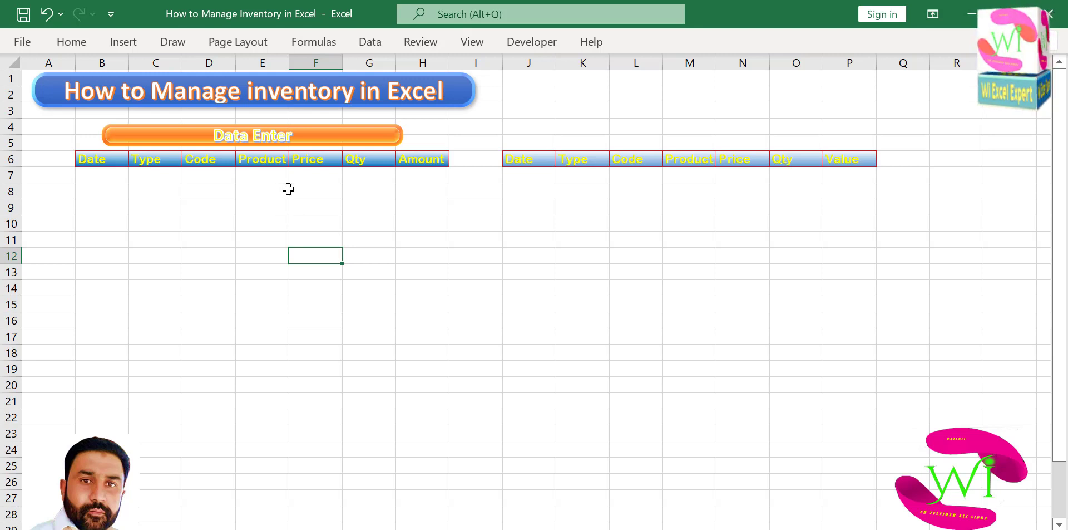
Increase the height of row 6 so that both header rows are taller
click(11, 175)
click(11, 159)
drag(16, 166, 18, 176)
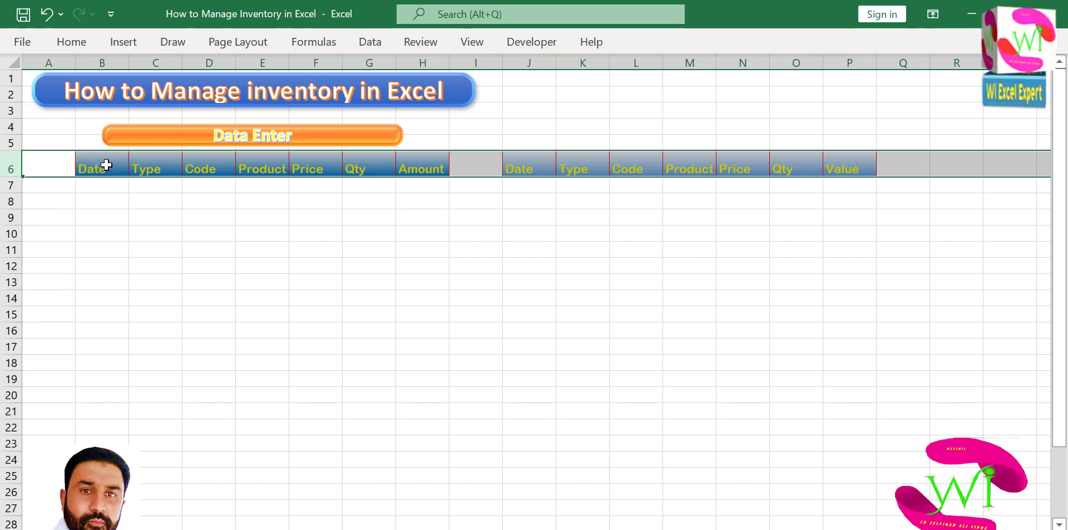
Center the text of both header rows, B6:H6 and J6:P6, horizontally and vertically
drag(106, 165, 434, 167)
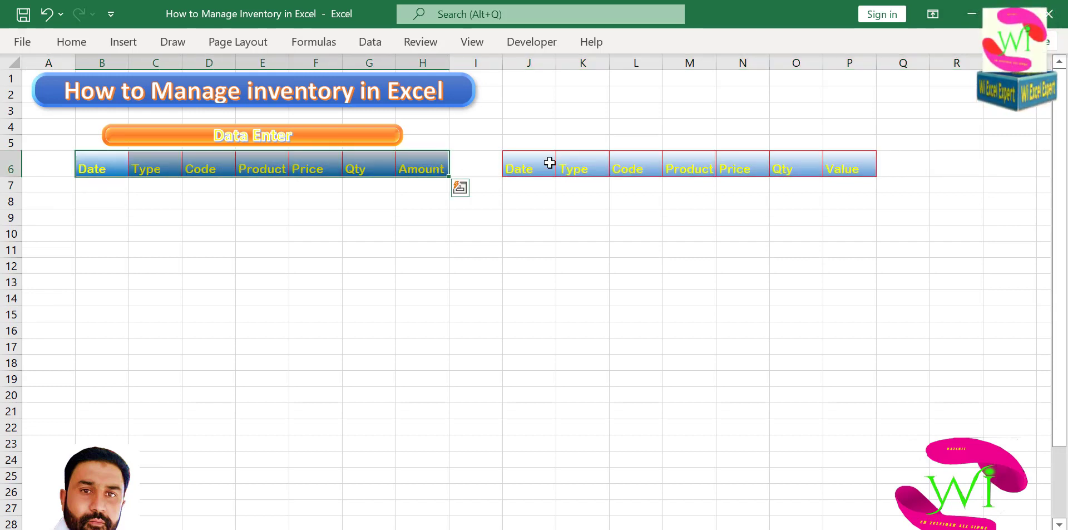
drag(549, 161, 828, 169)
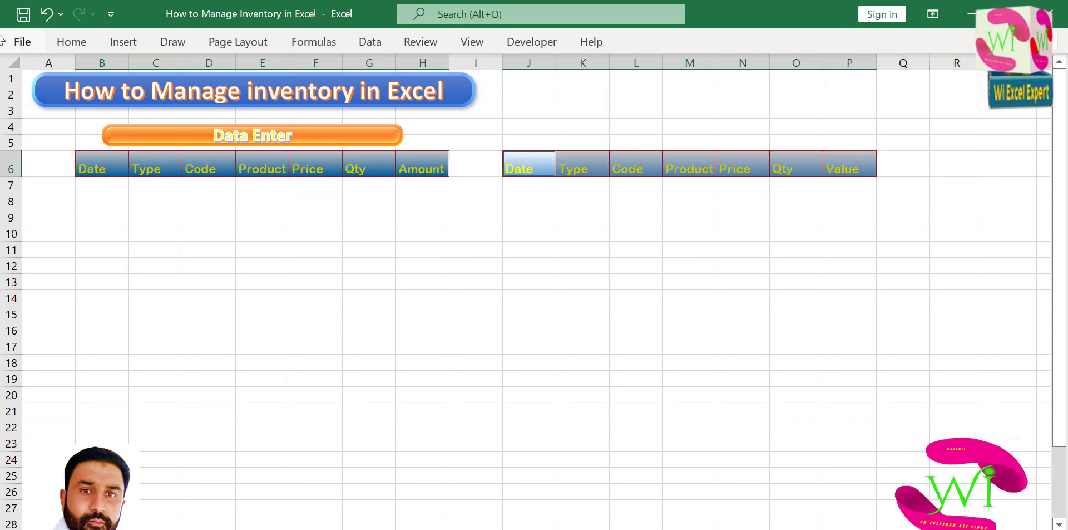
click(72, 42)
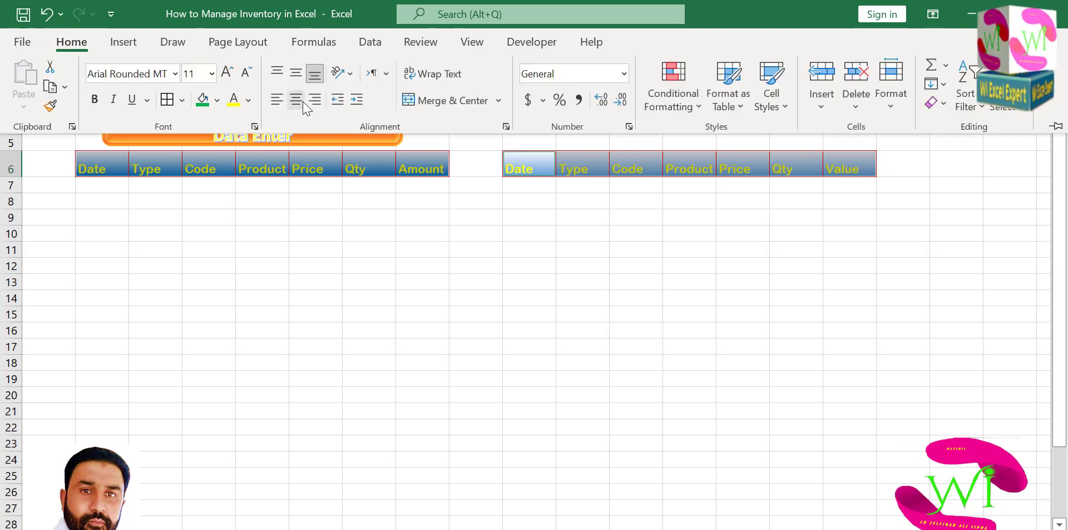
click(296, 99)
click(296, 73)
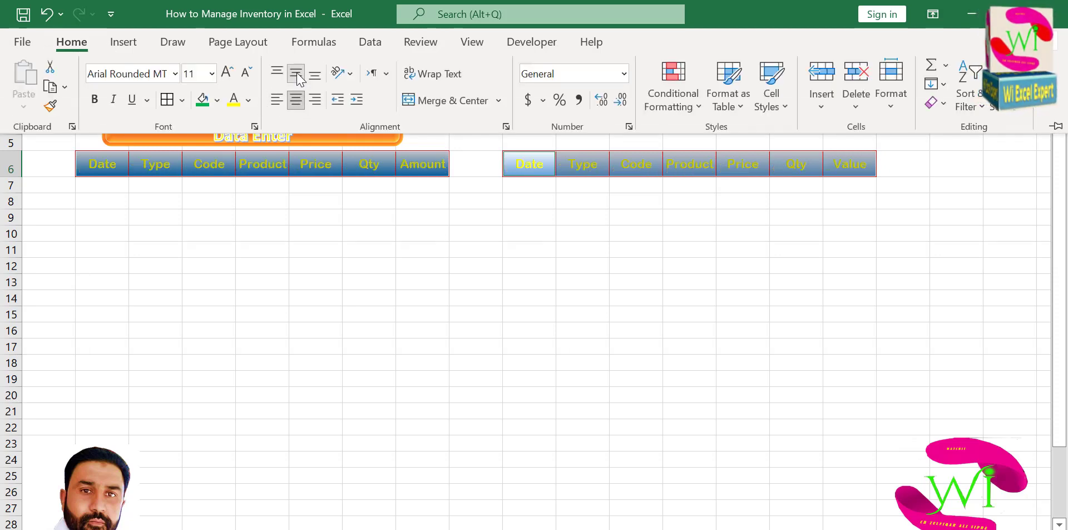
click(283, 238)
click(284, 235)
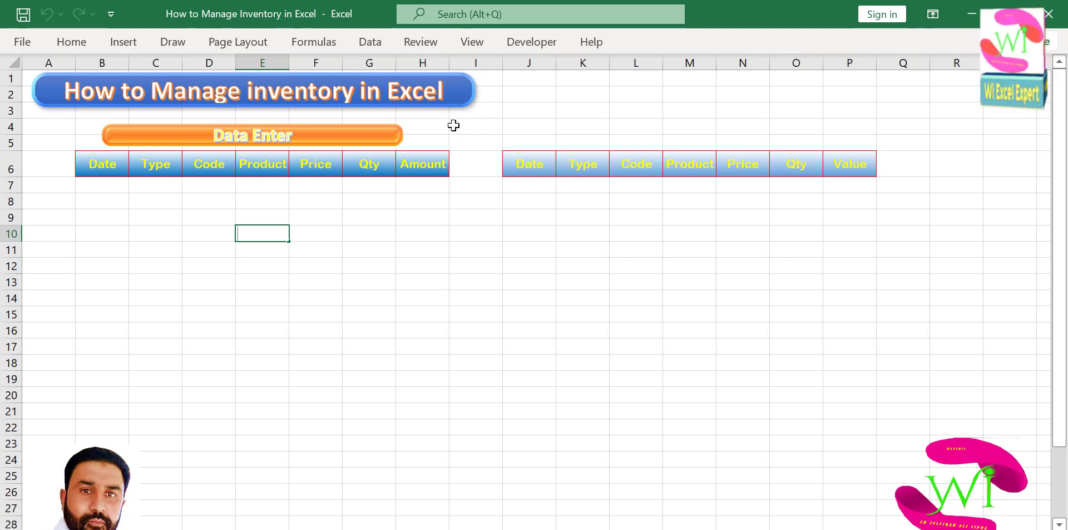
Duplicate the Data Enter banner and place the copy above the second header row J6:P6
click(402, 215)
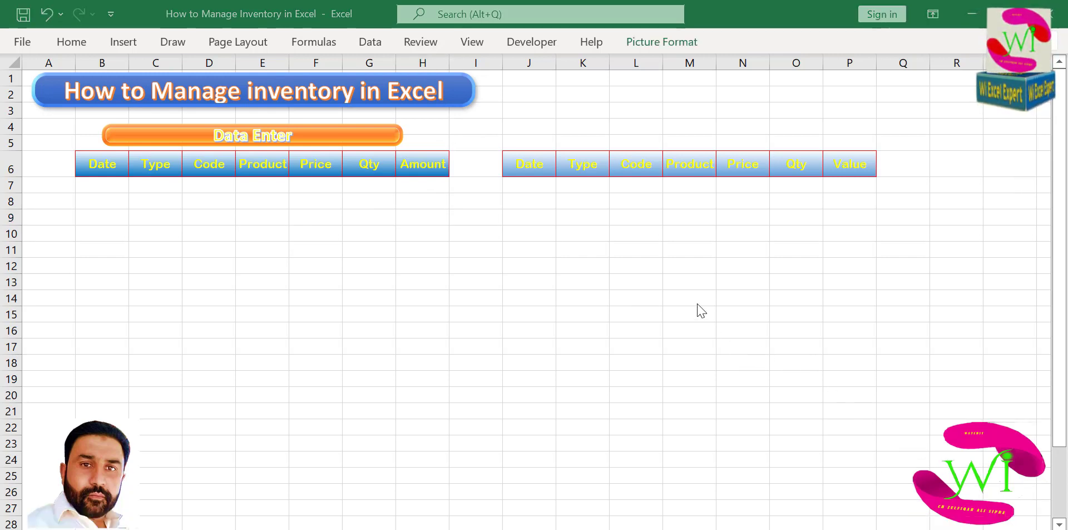
click(616, 138)
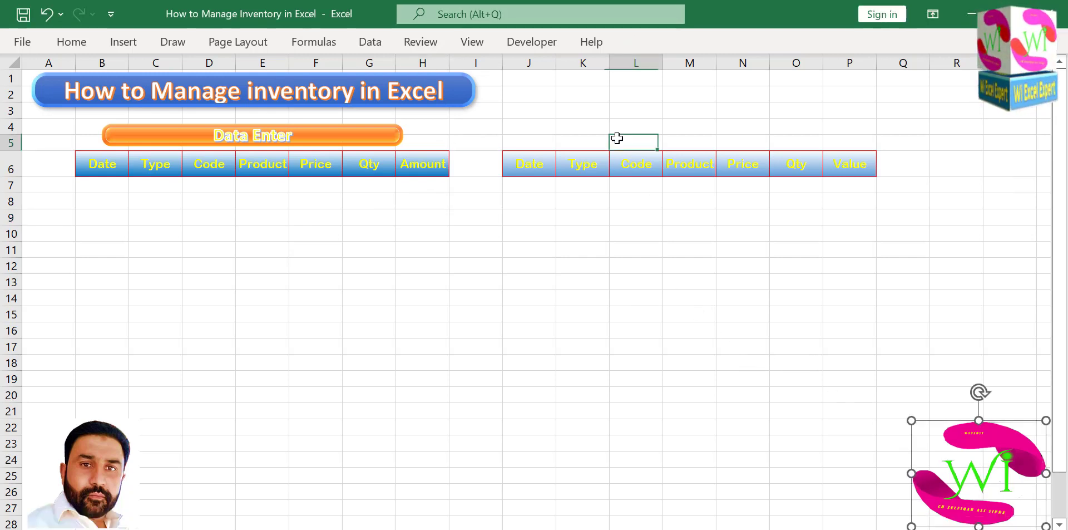
ctrl+click(342, 128)
drag(342, 128, 781, 138)
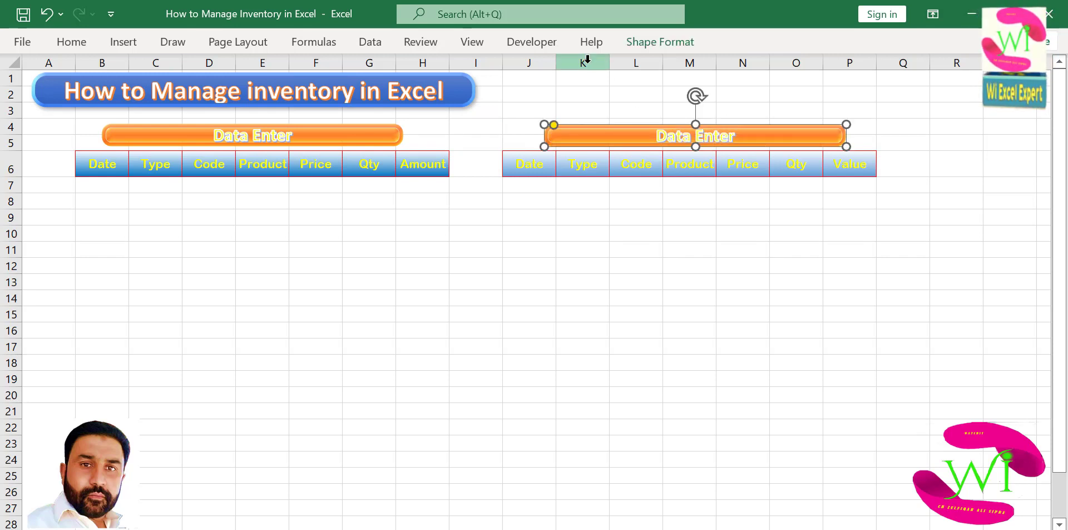
Apply the solid blue preset shape style to the copied banner above J6:P6
click(648, 44)
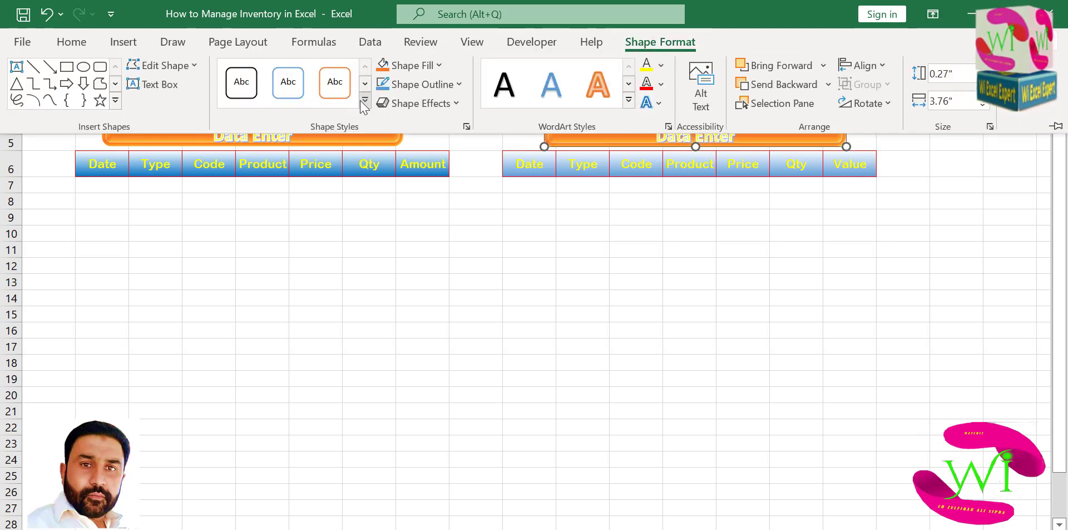
click(362, 107)
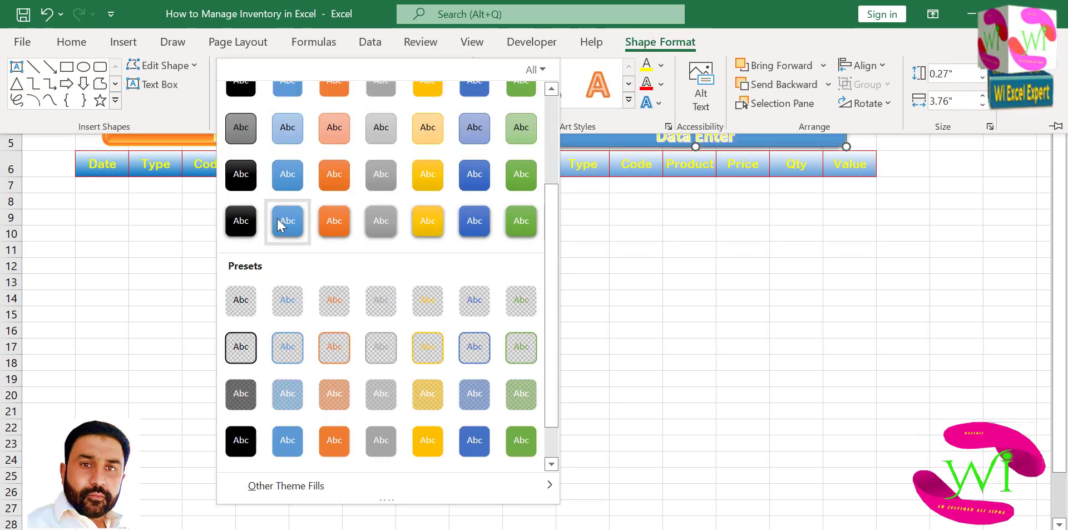
click(474, 443)
click(634, 217)
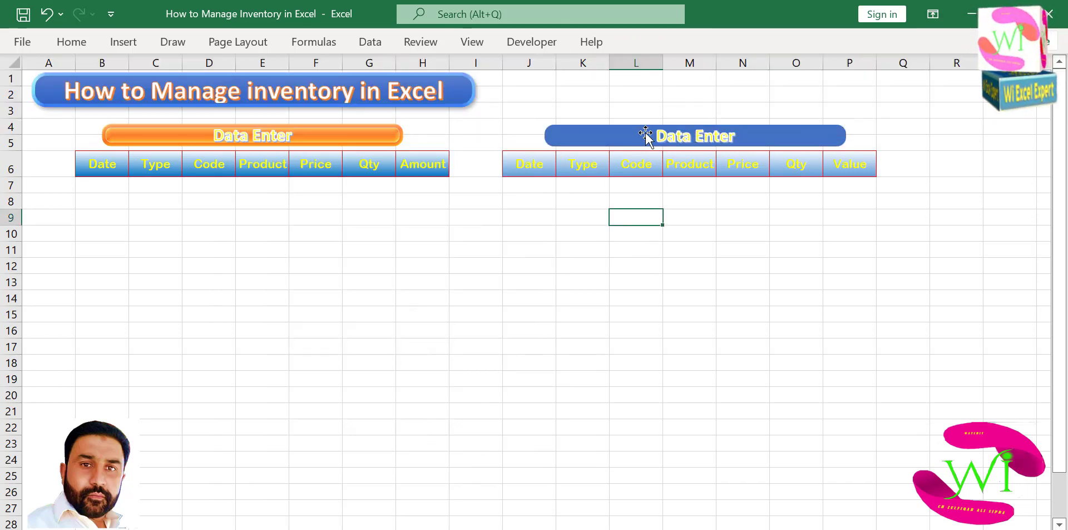
Replace the text of the copied banner with "Inventory List"
drag(645, 136, 741, 138)
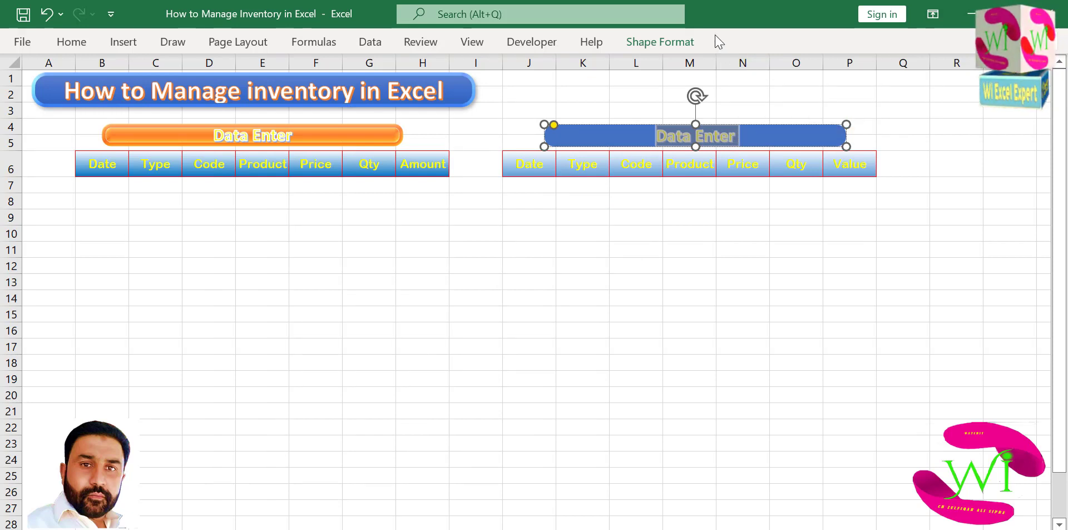
text(Invent)
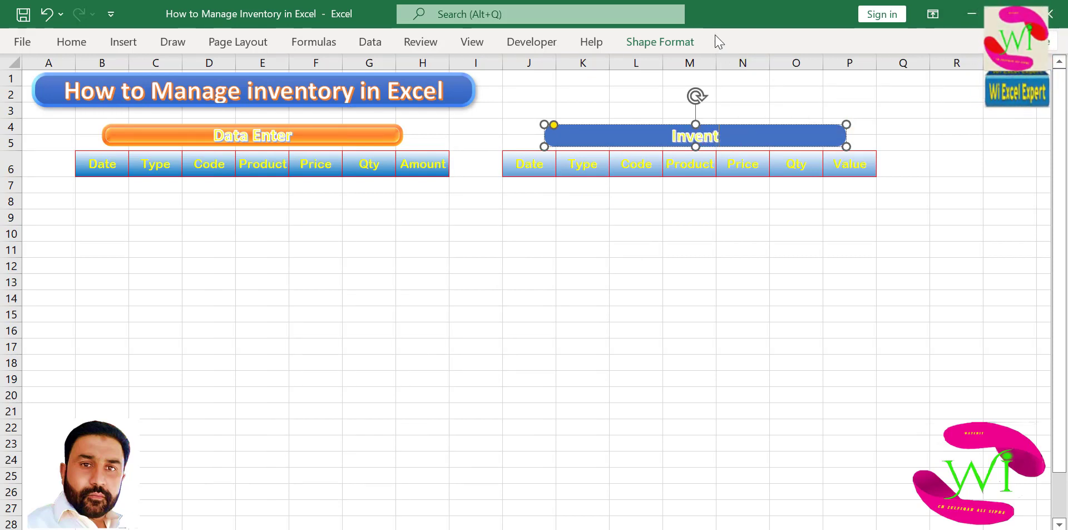
text(ory)
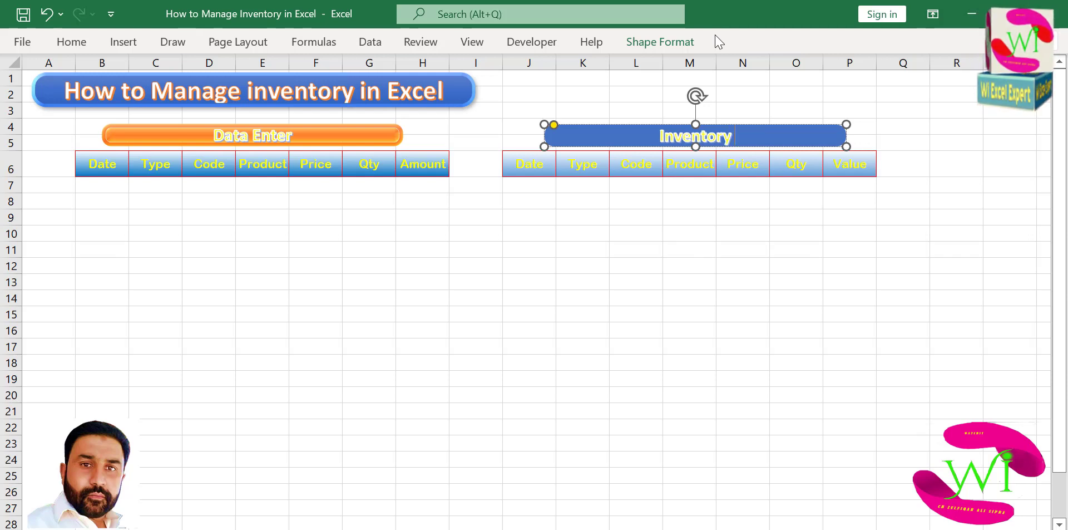
text(List)
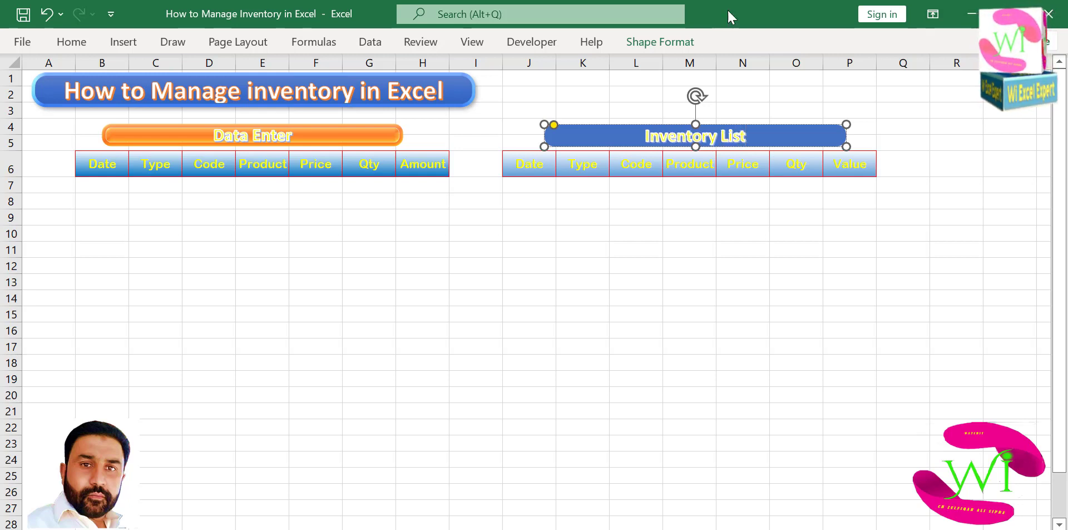
click(733, 246)
Clear the existing WordArt from both section banners and apply the white-filled, light-blue-outlined WordArt style to their text
click(677, 135)
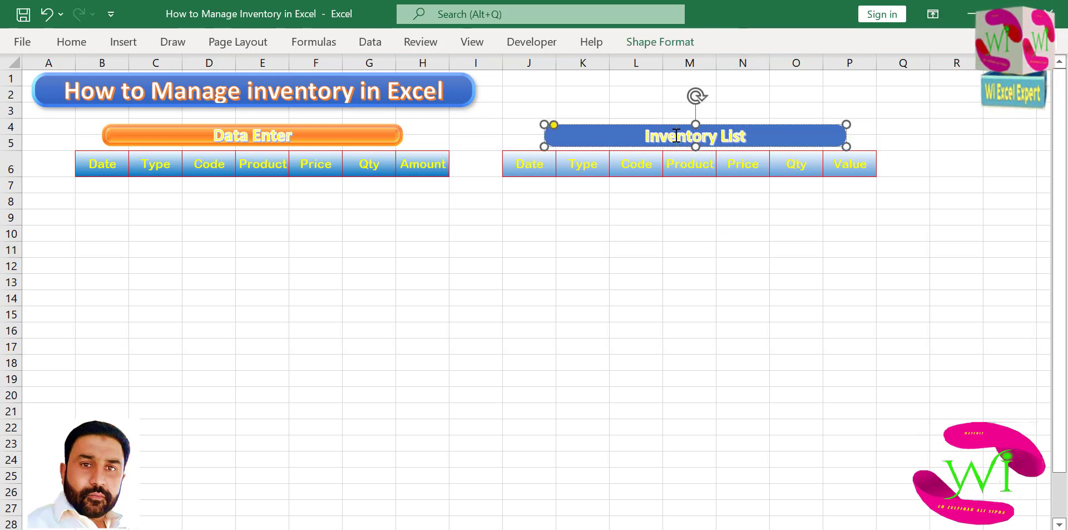
ctrl+click(307, 144)
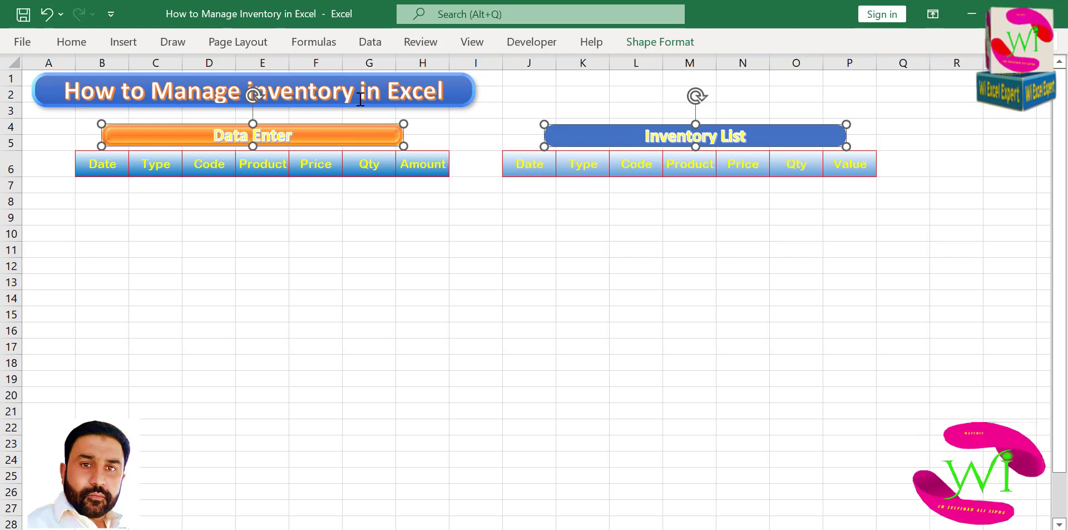
click(659, 41)
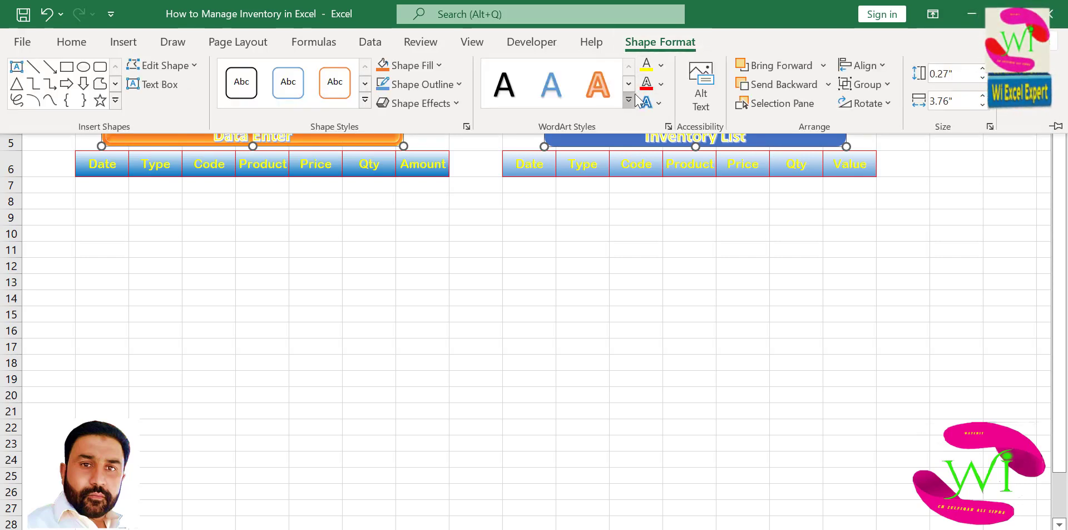
click(629, 100)
click(592, 270)
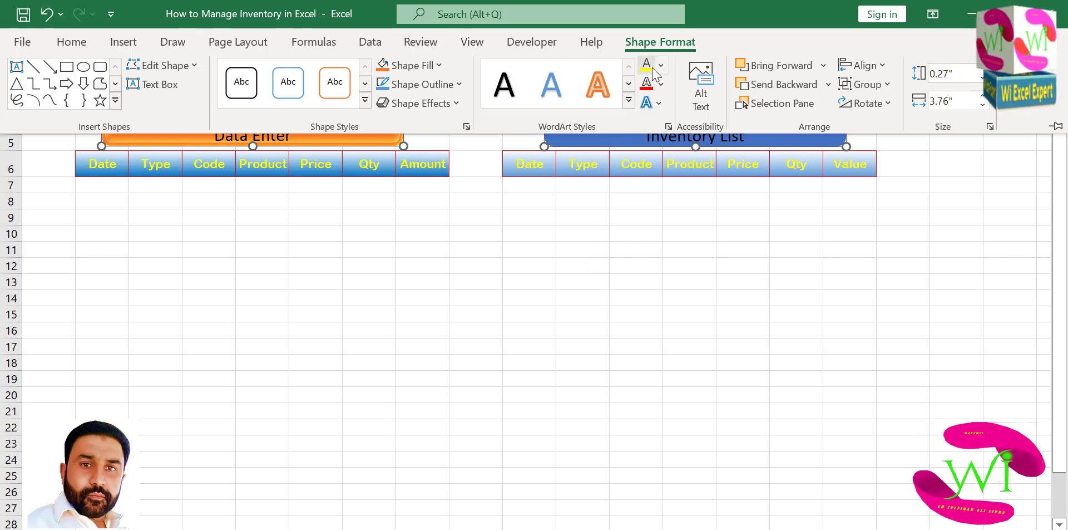
click(628, 99)
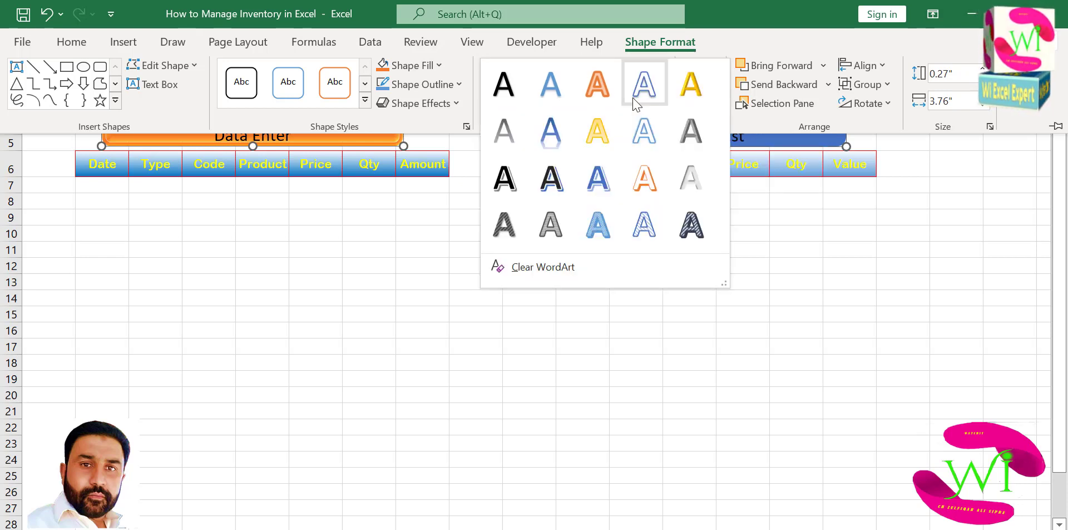
click(647, 134)
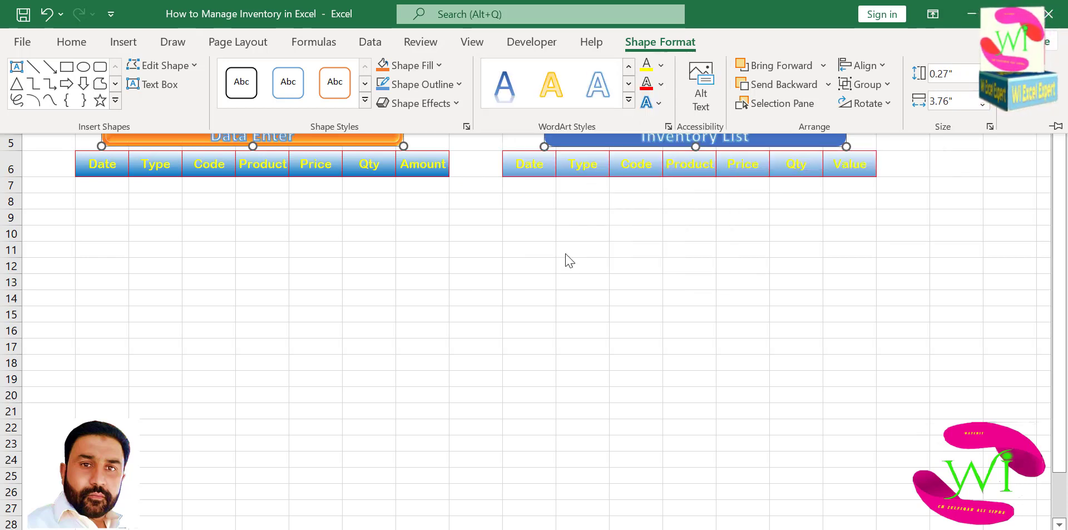
click(608, 148)
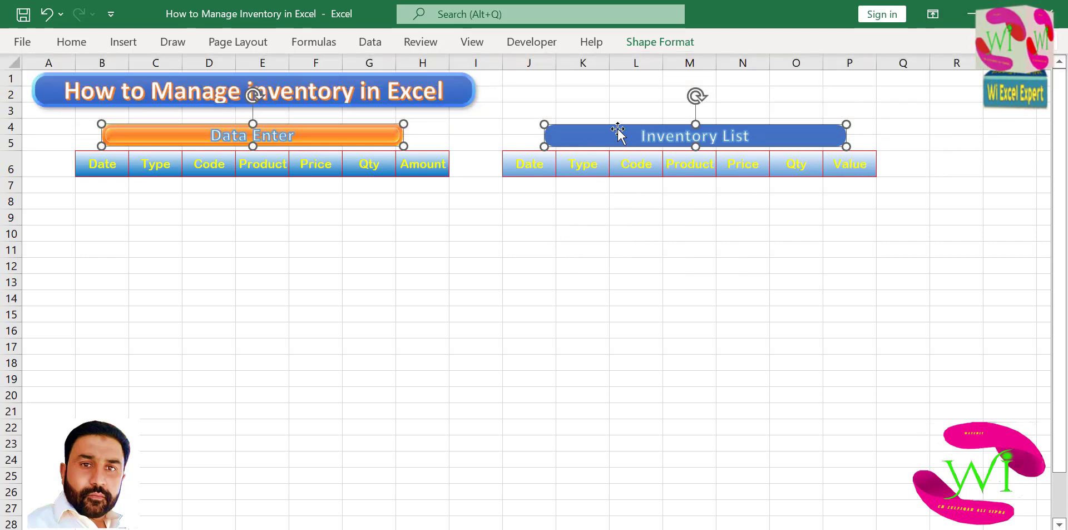
Apply the glossy green theme shape style with a shadow to the Data Enter and Inventory List banners
click(661, 44)
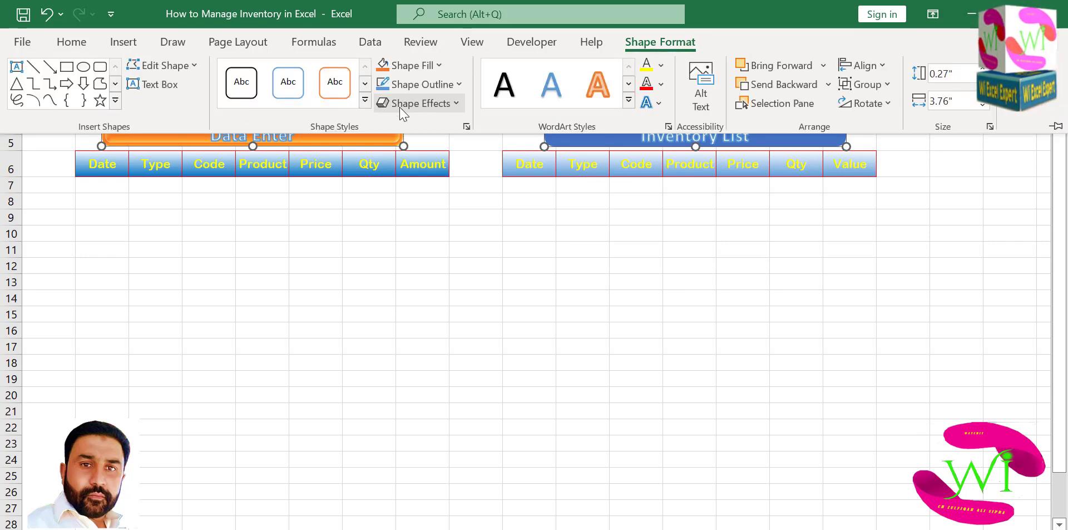
click(364, 102)
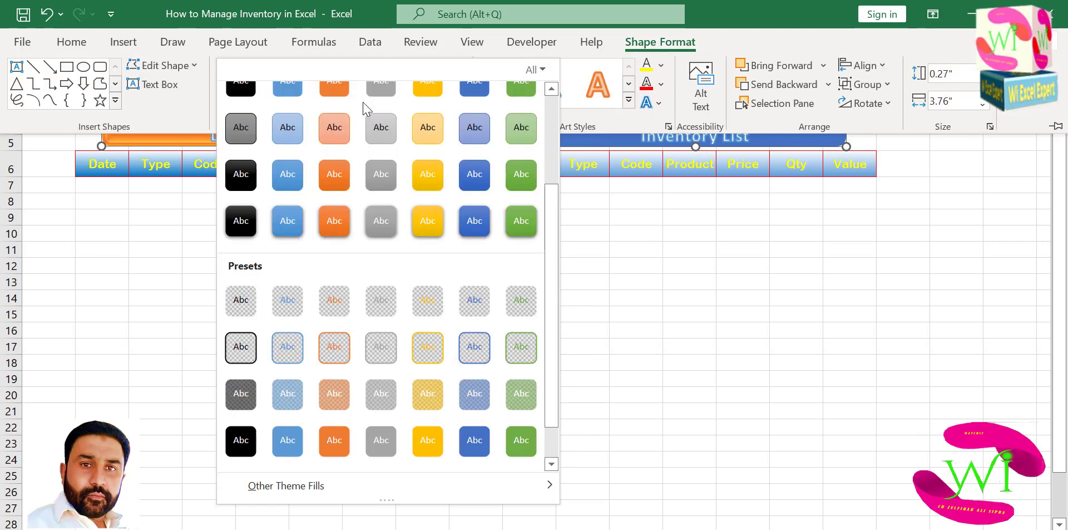
click(523, 221)
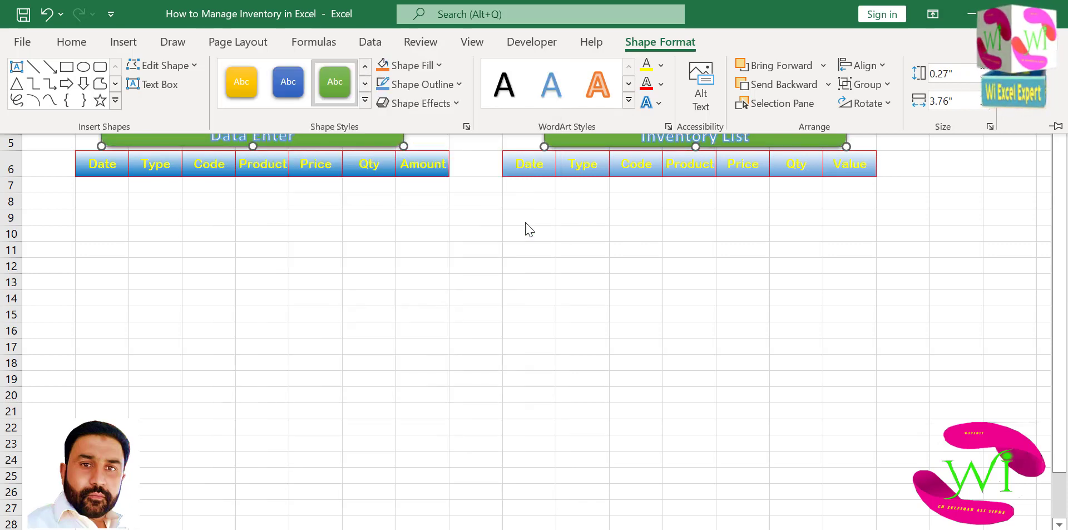
Give both green section banners a preset shape effect with a pale, translucent beveled look
click(441, 103)
mouse_move(478, 136)
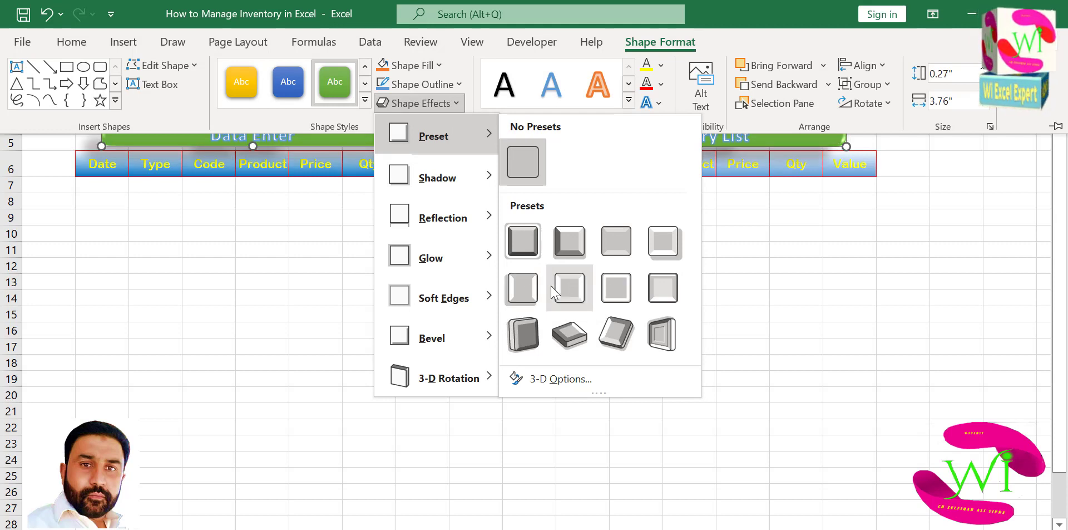
click(664, 287)
key(ctrl+F1)
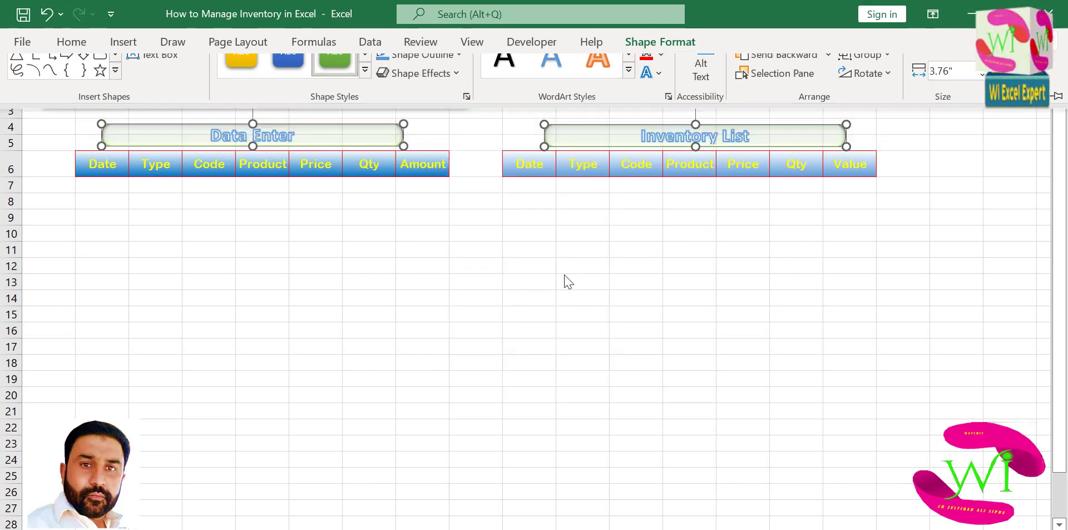
click(523, 248)
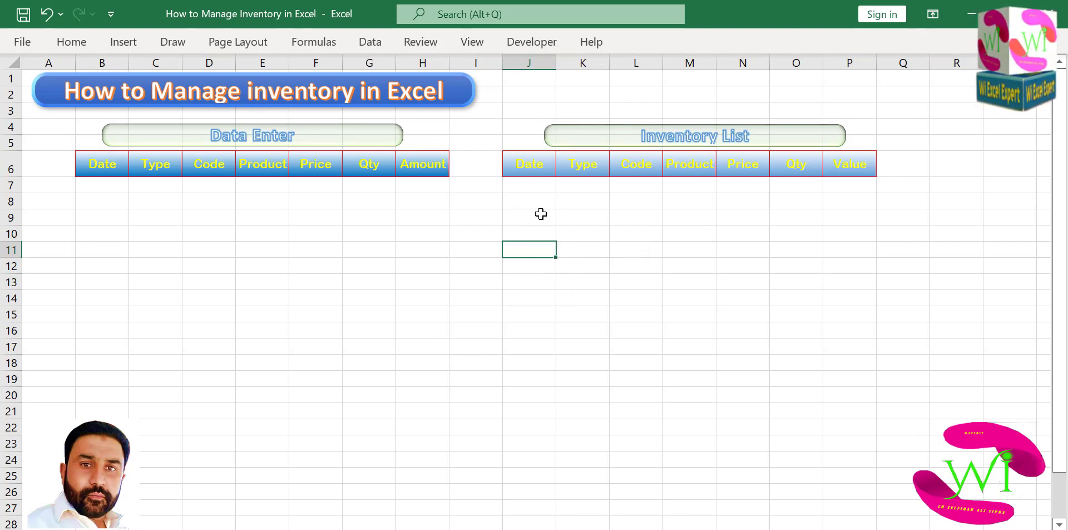
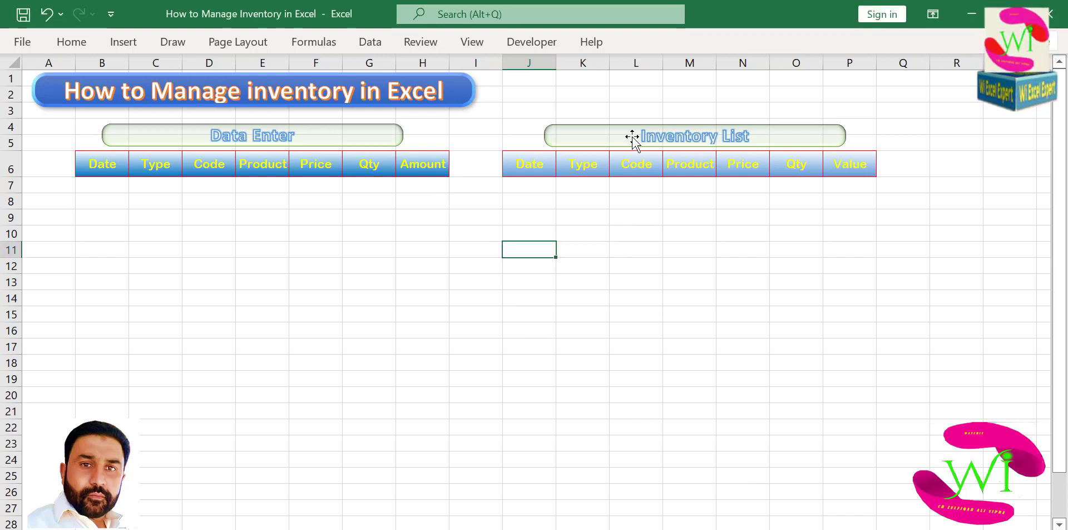
click(626, 110)
click(625, 96)
click(593, 92)
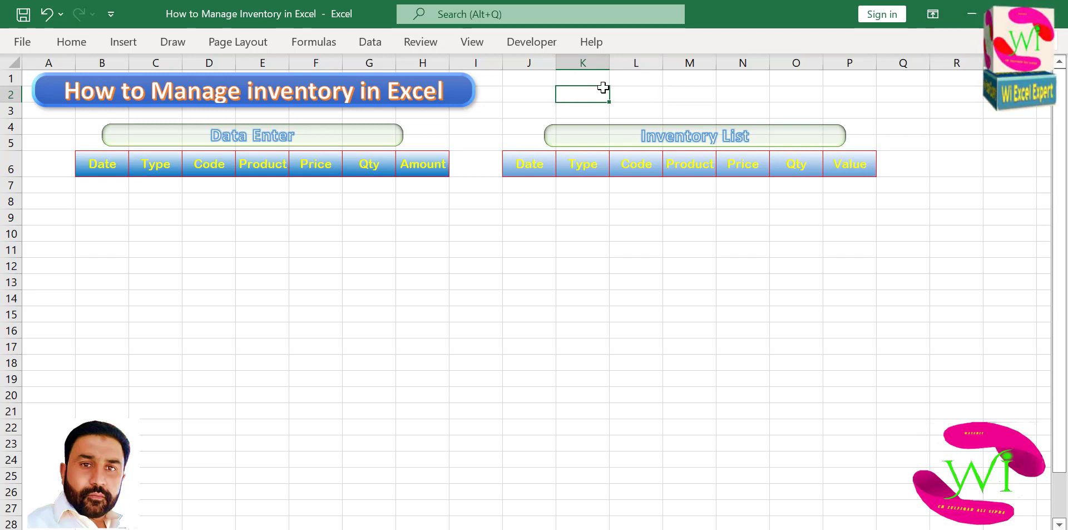
Enter "Total purchased Qty" in cell K2 and merge and center it across K2:L2
text(Total)
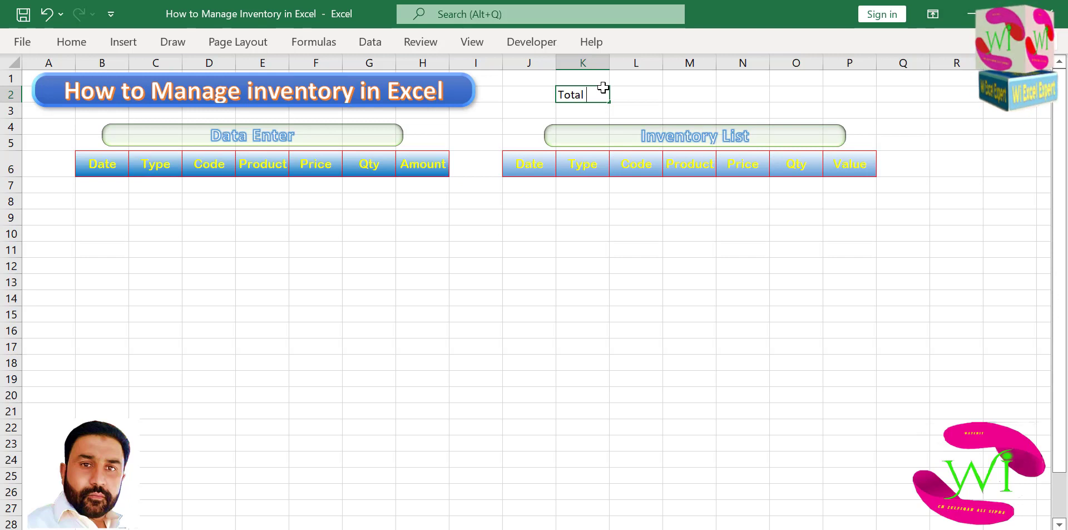
text( purchase)
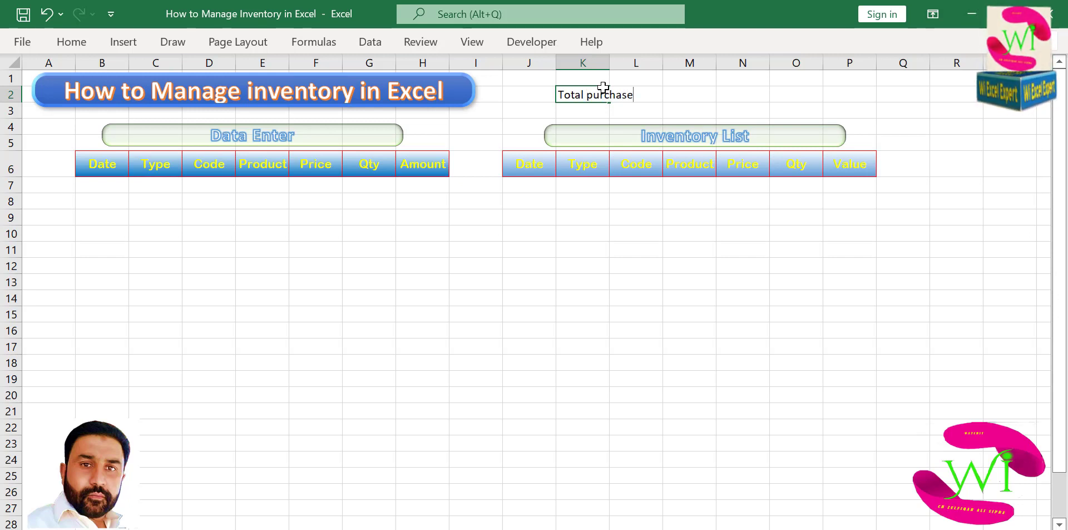
text(d)
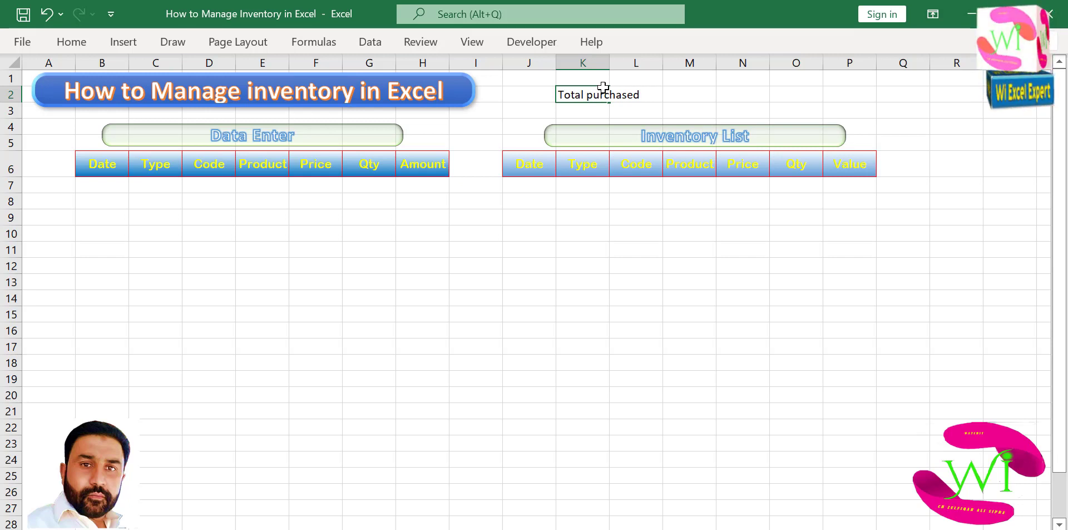
text( Qty)
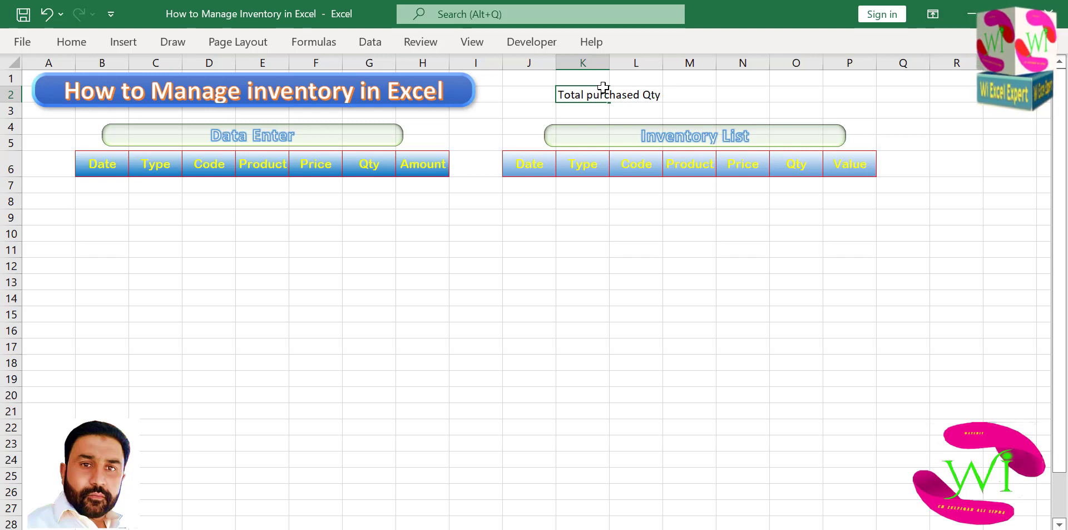
key(Tab)
drag(604, 89, 612, 89)
click(71, 42)
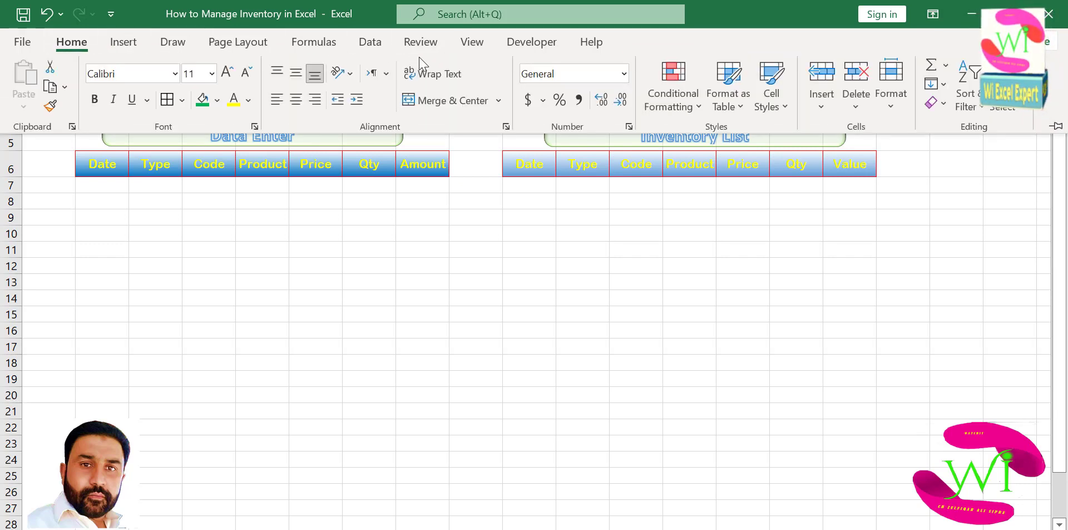
click(445, 100)
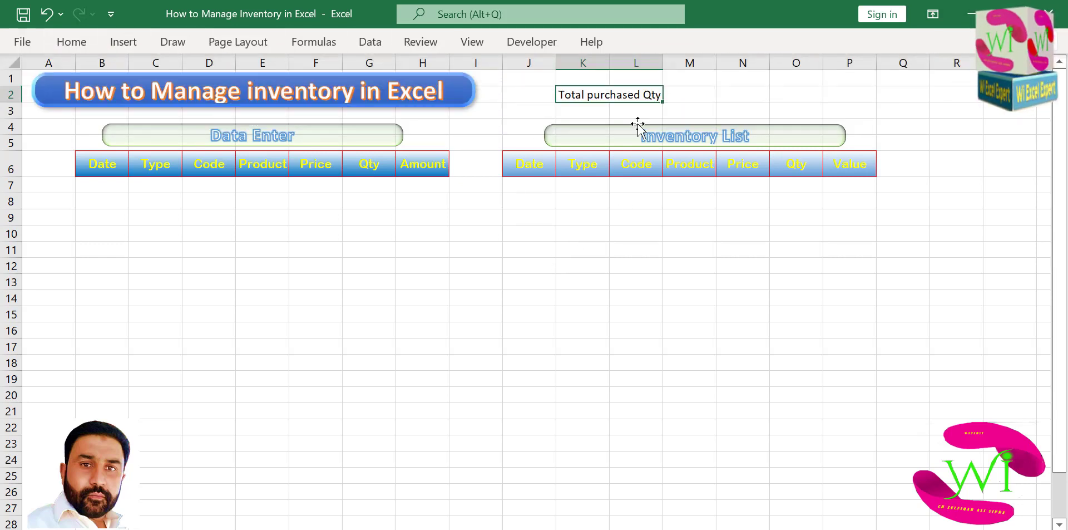
Copy the merged "Total purchased Qty" label and paste it at cell N2
right_click(649, 94)
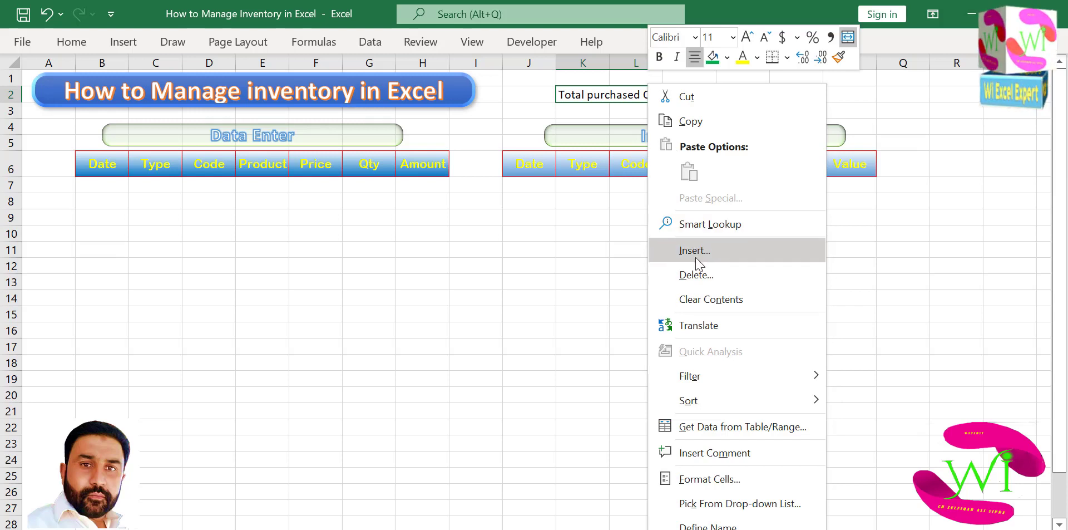
click(675, 120)
click(733, 96)
right_click(733, 96)
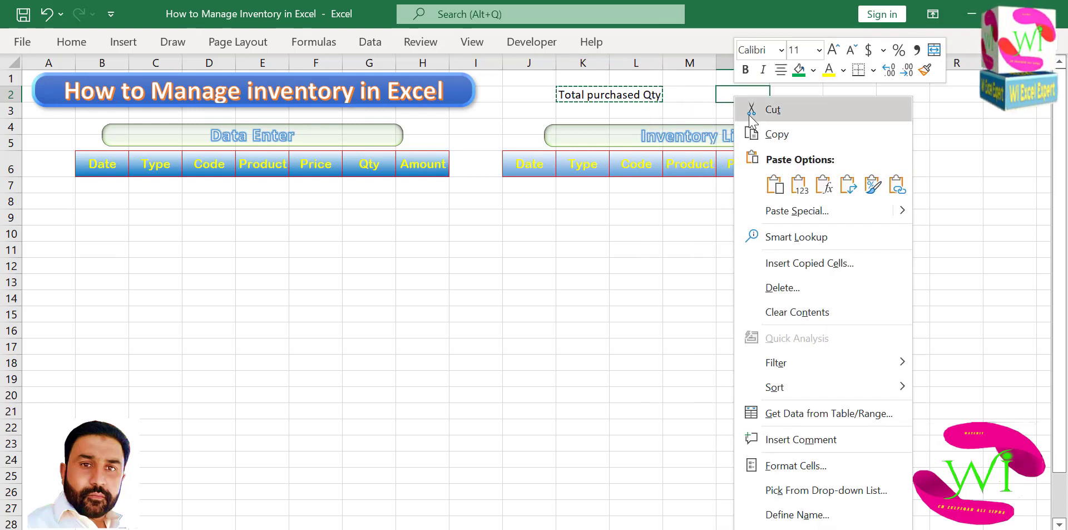
click(778, 184)
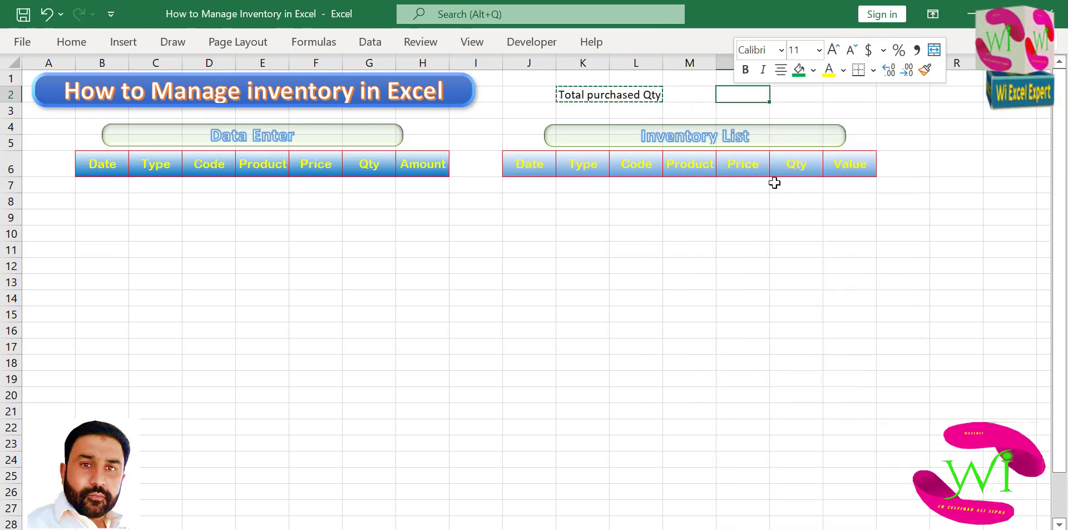
Change the copied label in N2 to "Total Sold Qty"
double_click(751, 95)
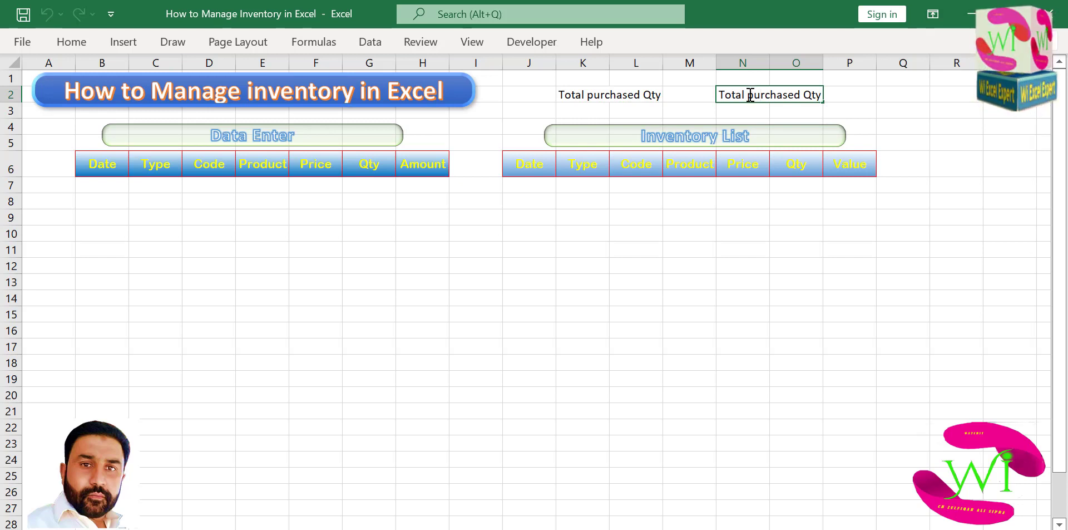
drag(748, 96, 800, 96)
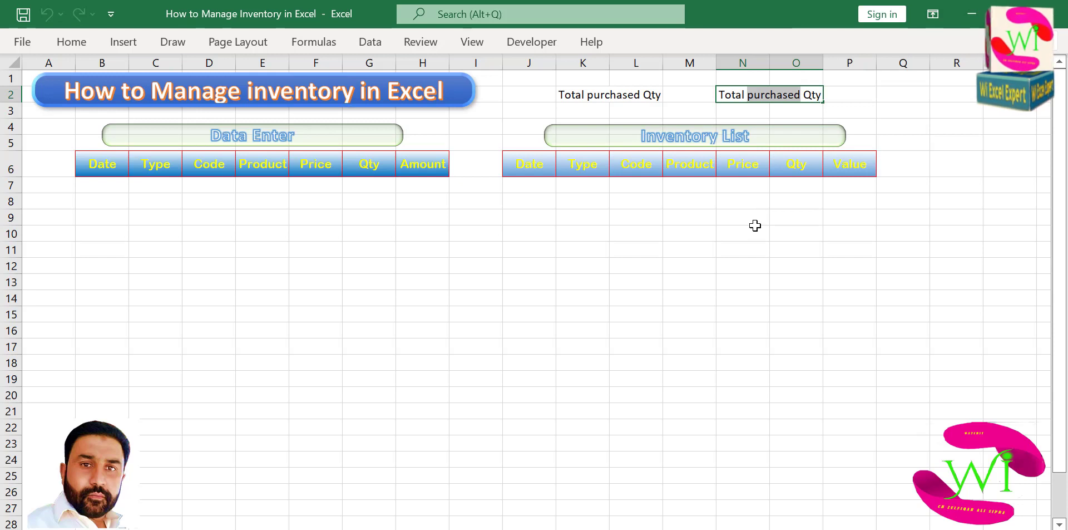
text(Sol)
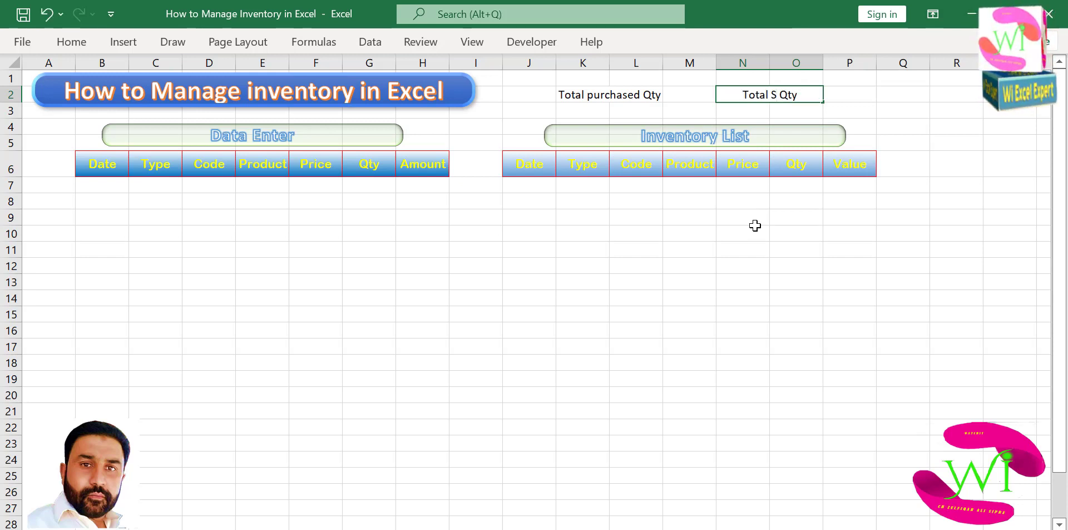
key(ctrl+Return)
text(d)
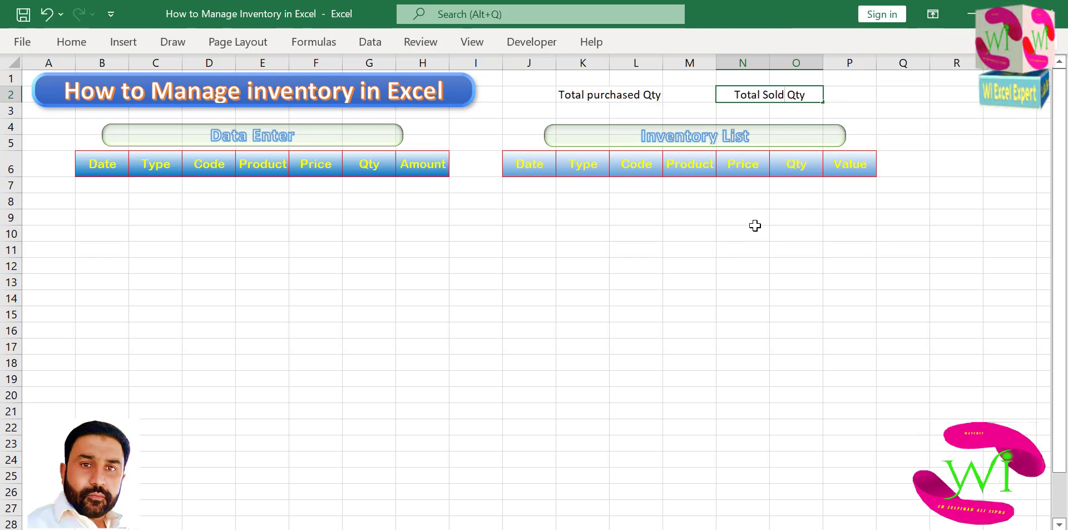
click(755, 232)
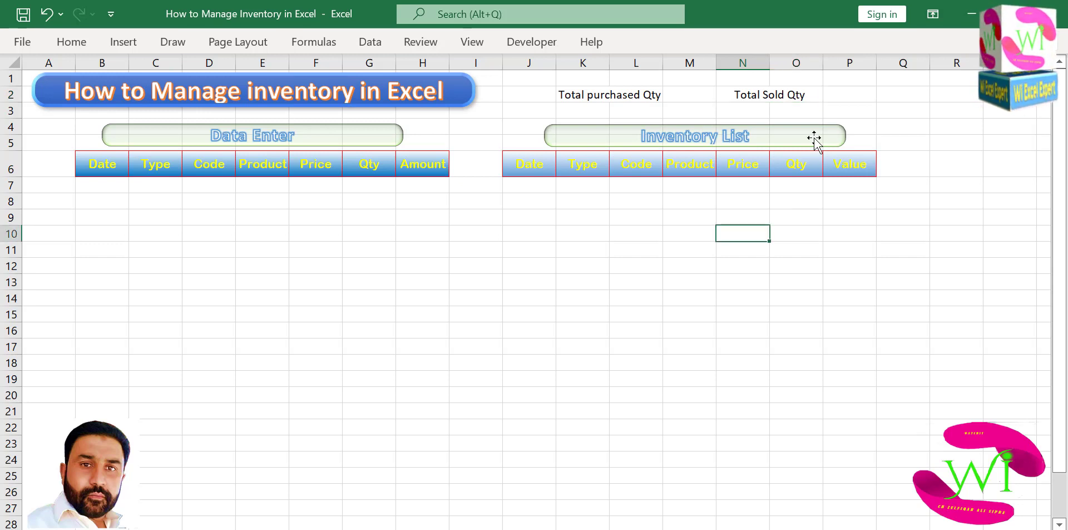
Copy the "Total Sold Qty" label and paste it at cell Q2
click(871, 92)
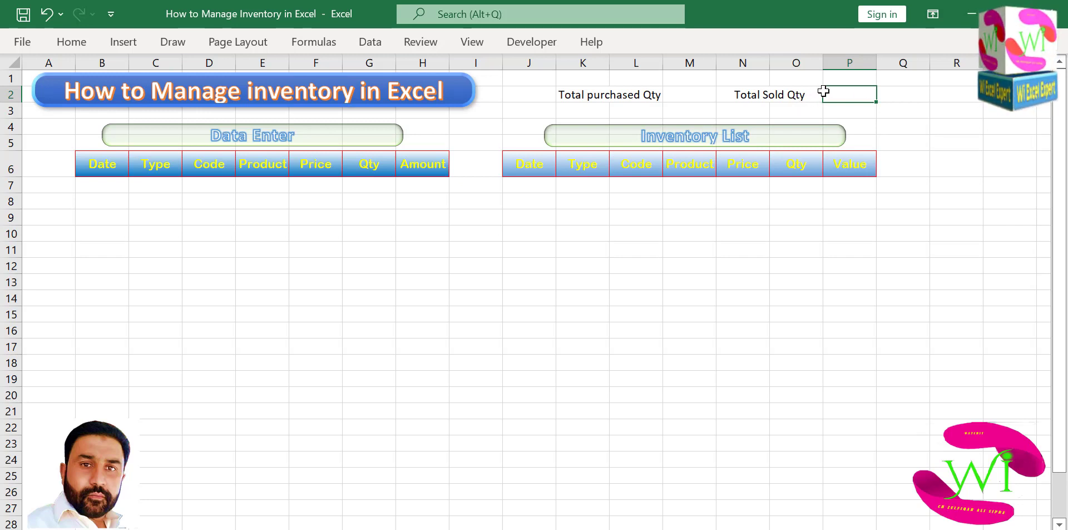
click(773, 94)
right_click(774, 94)
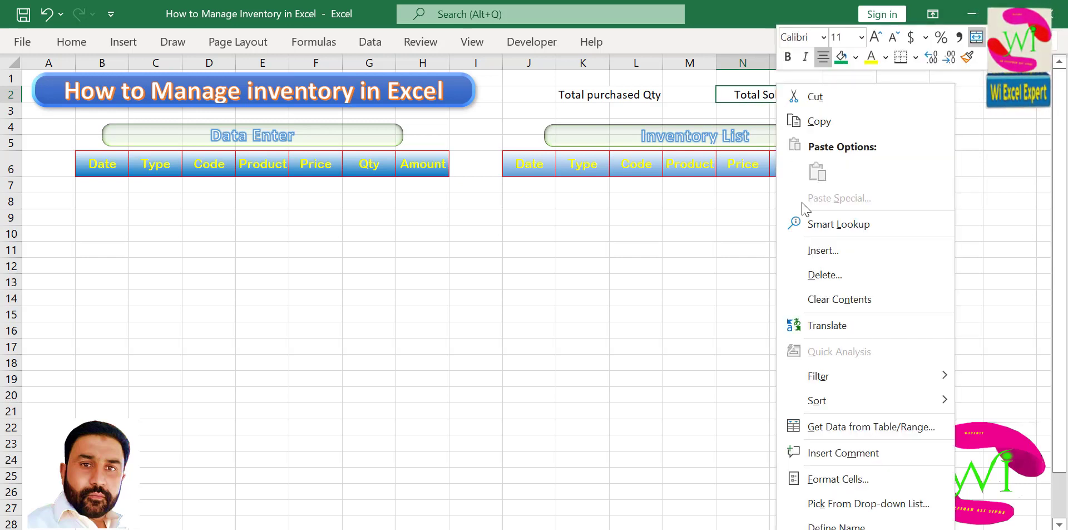
click(819, 121)
click(884, 93)
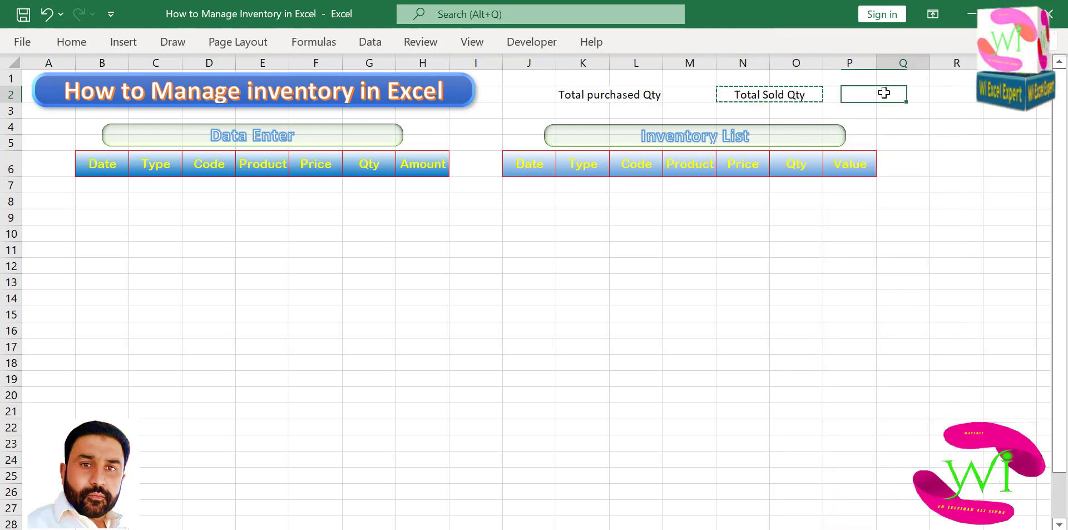
right_click(885, 93)
click(922, 182)
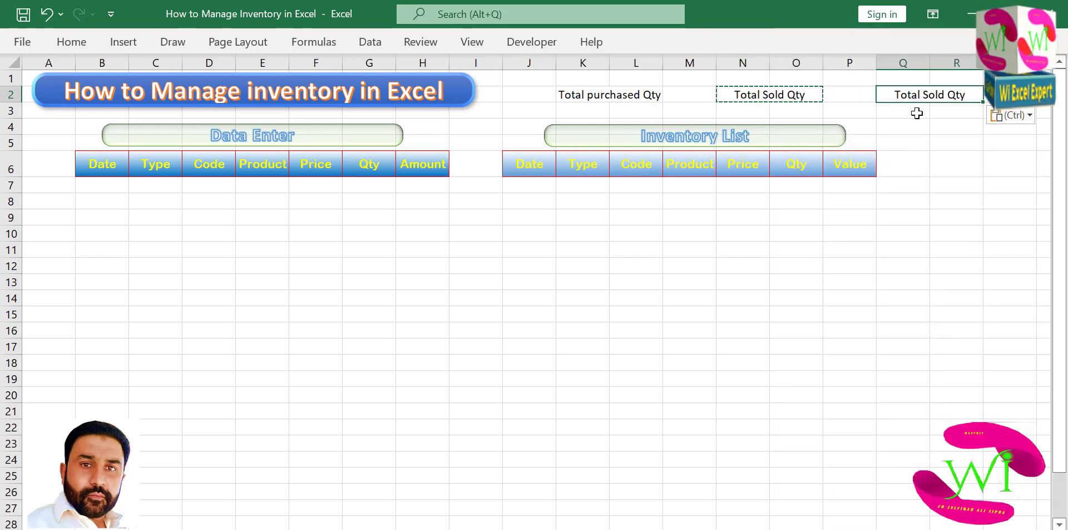
Change the copied label in Q2 to "Total Balance"
double_click(917, 97)
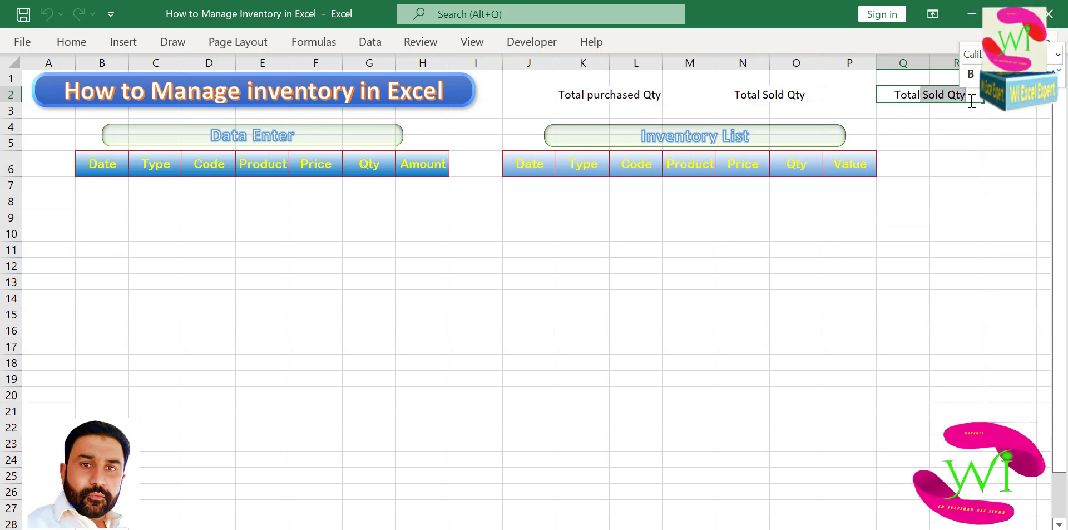
text(Ba)
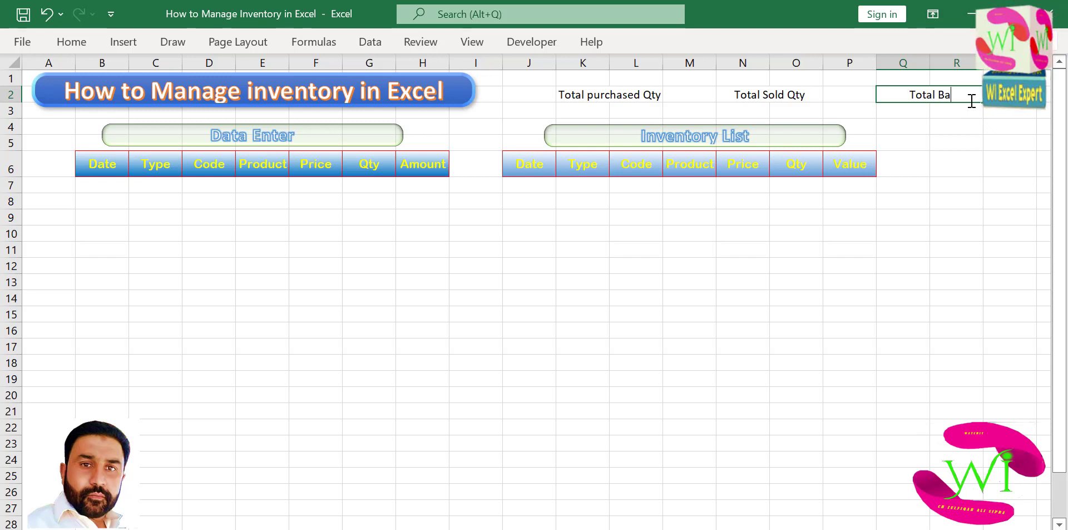
text(lance)
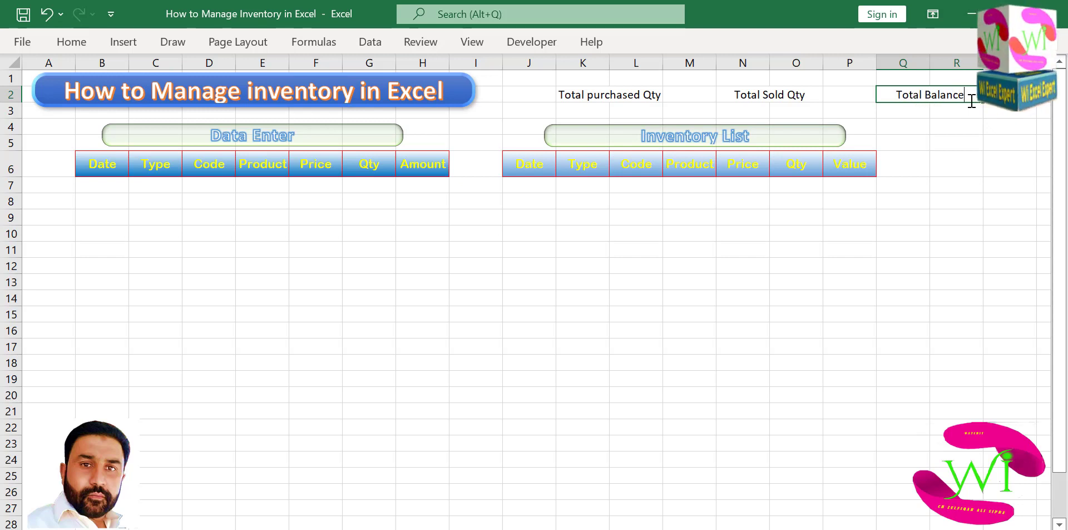
click(956, 161)
click(633, 93)
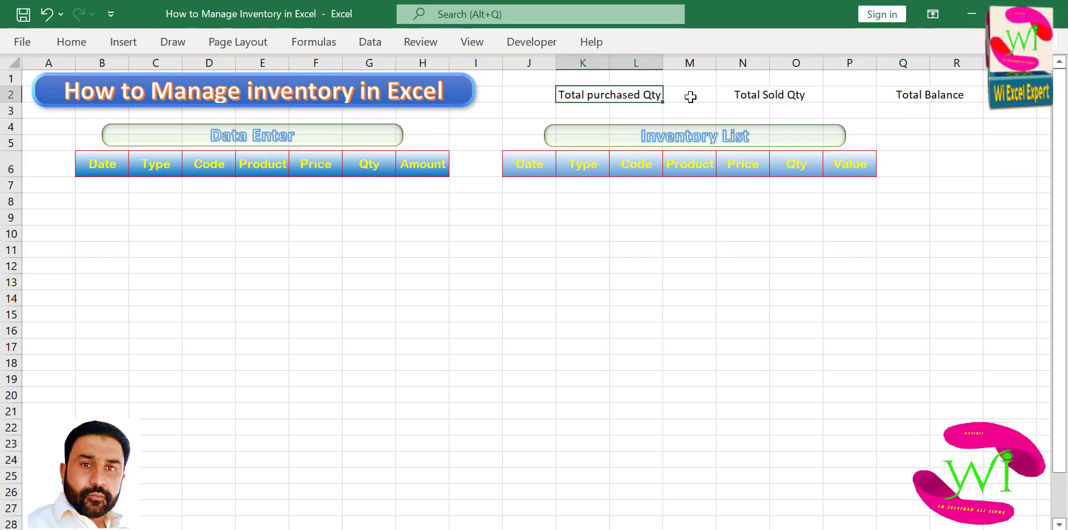
scroll(758, 93, up, 1)
ctrl+click(758, 94)
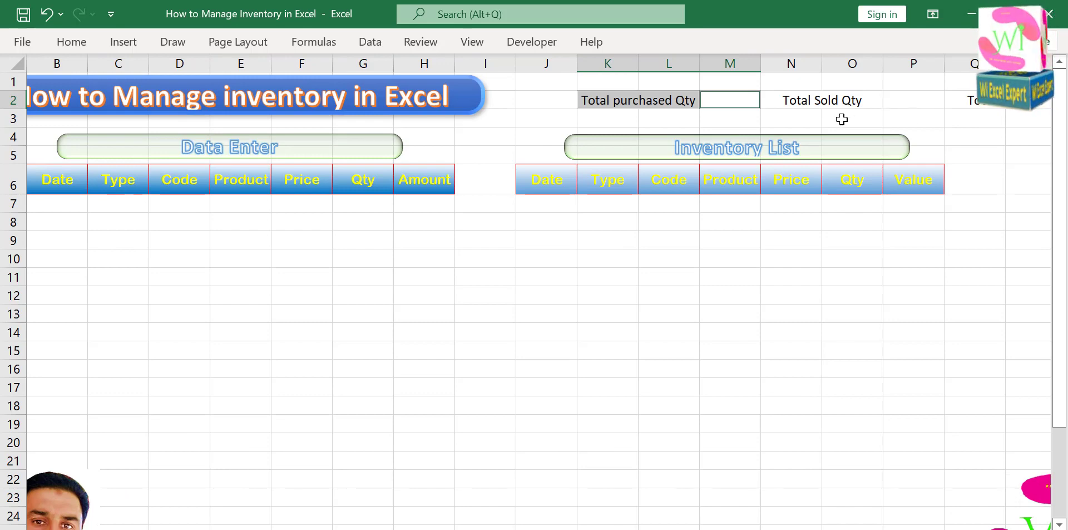
scroll(843, 118, down, 1)
click(801, 94)
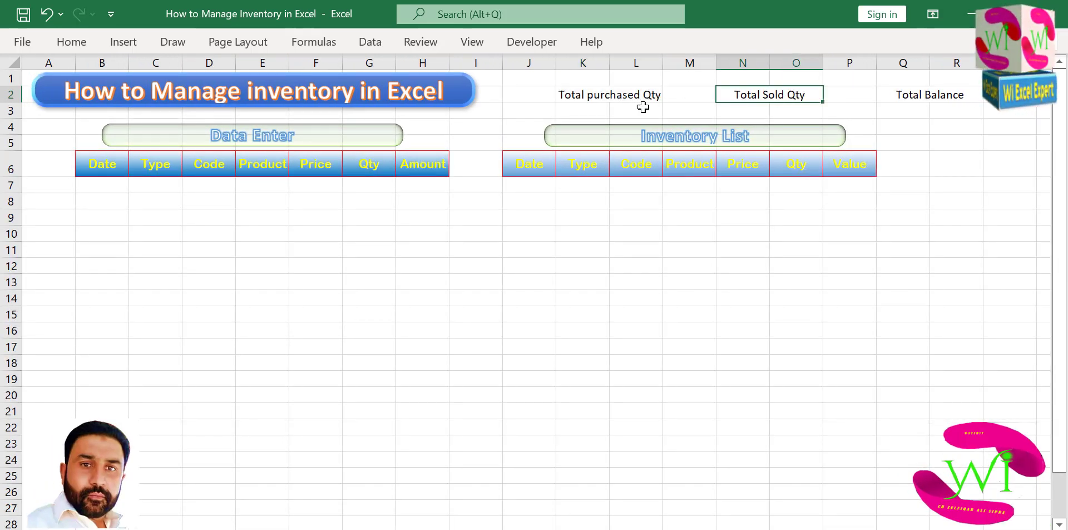
ctrl+click(618, 93)
scroll(899, 90, up, 1)
ctrl+click(849, 92)
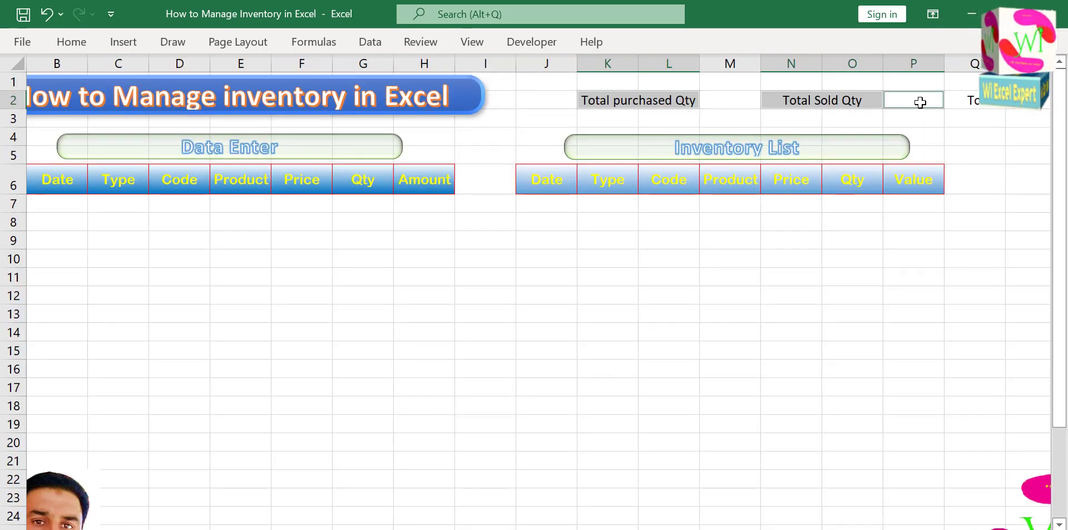
scroll(714, 170, down, 1)
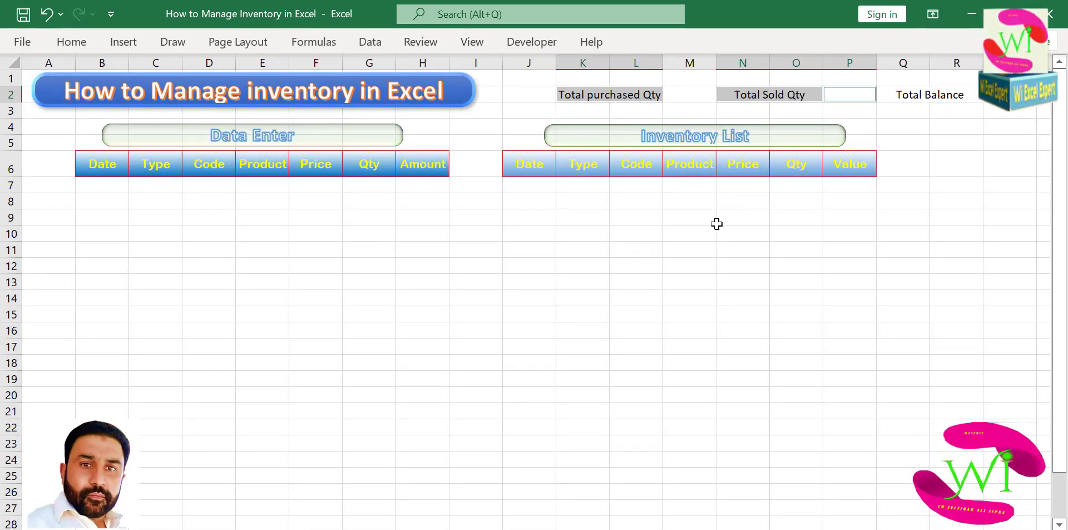
click(729, 233)
click(622, 95)
ctrl+click(768, 95)
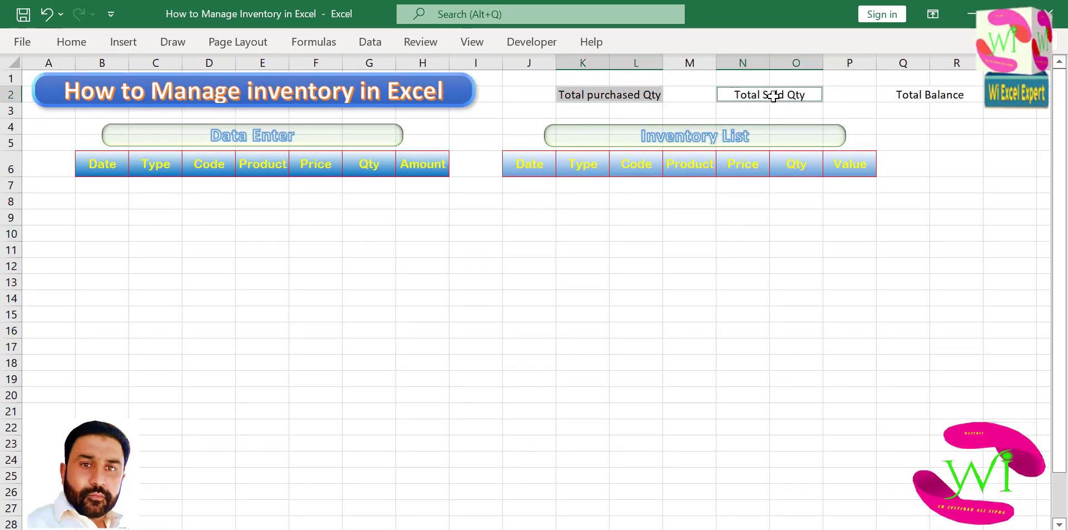
scroll(912, 92, up, 1)
ctrl+click(924, 96)
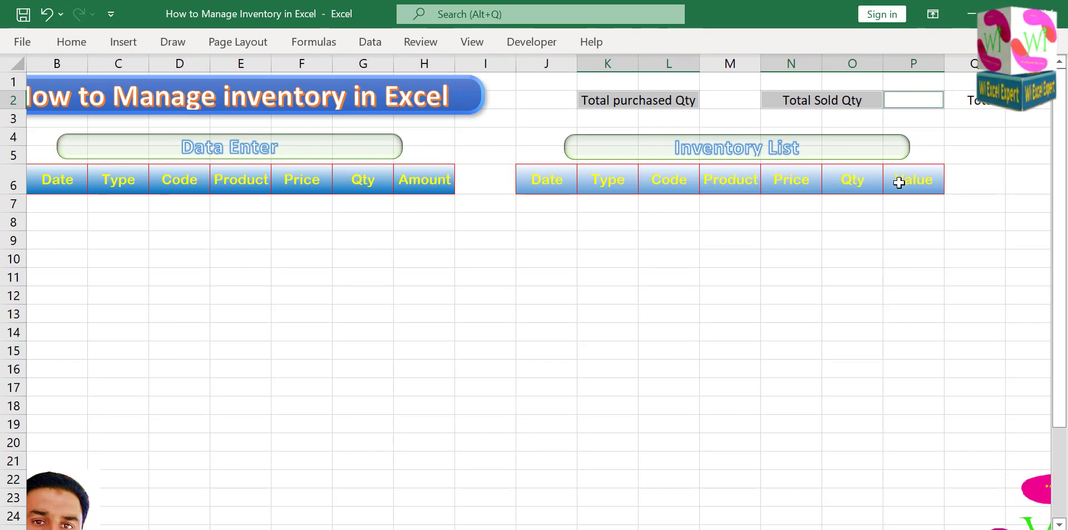
scroll(897, 181, down, 1)
click(867, 249)
Fill the "Total purchased Qty", "Total Sold Qty" and "Total Balance" labels with a two-colour horizontal gradient, orange above fading to white
click(908, 96)
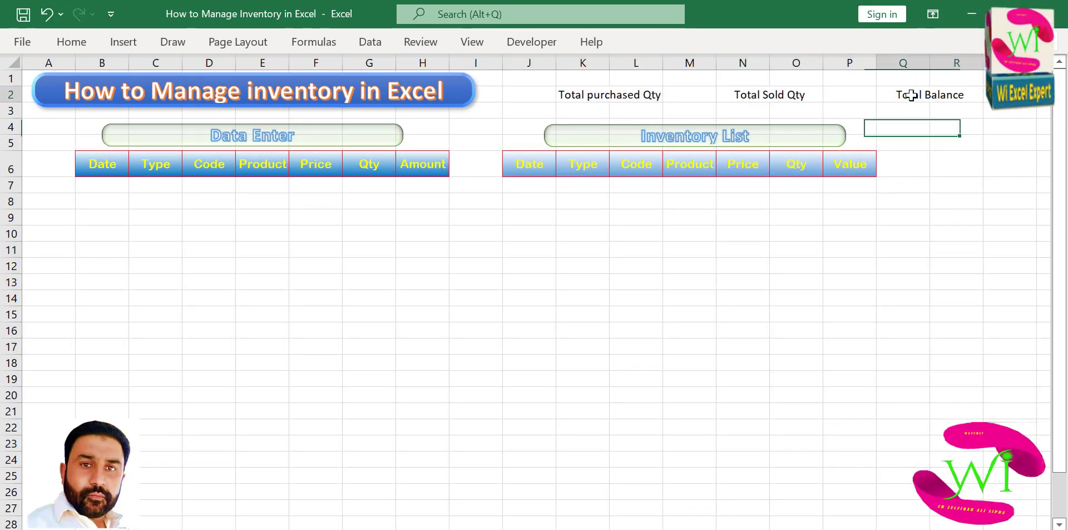
ctrl+click(735, 91)
ctrl+click(618, 98)
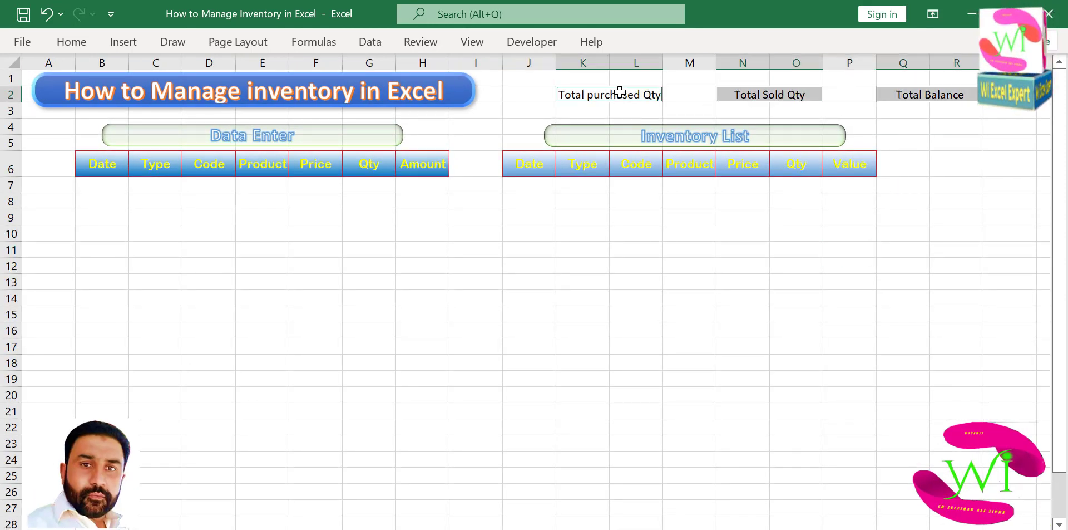
right_click(593, 89)
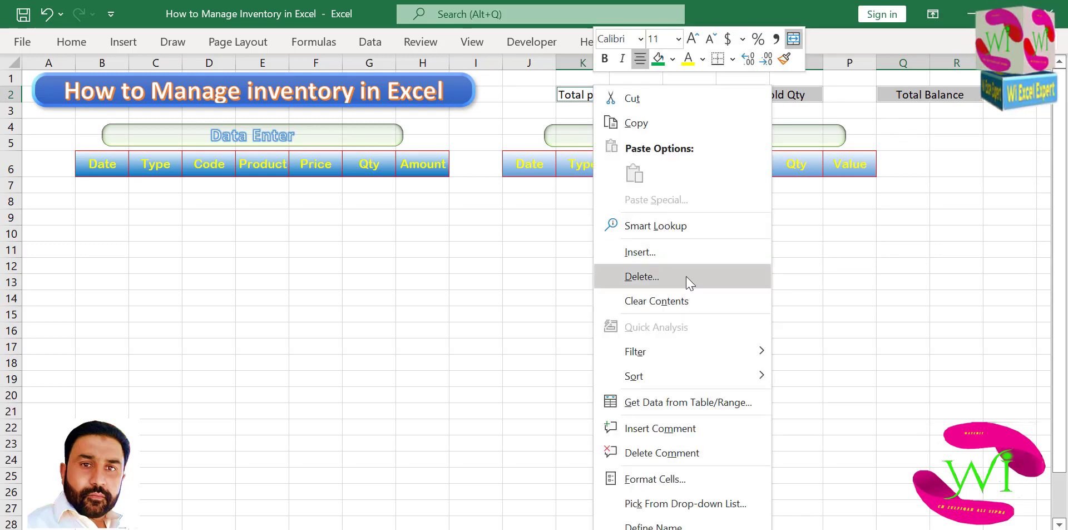
click(679, 487)
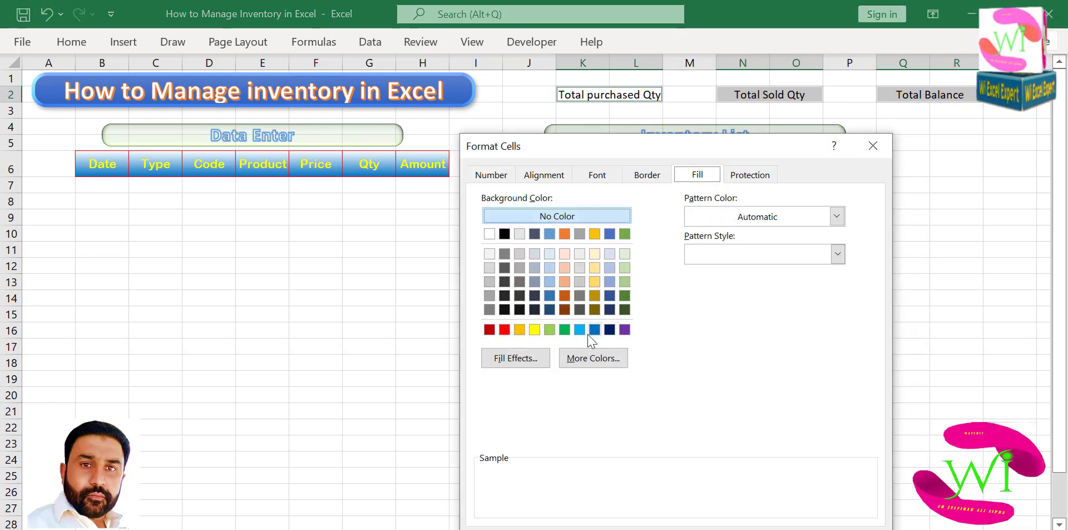
click(540, 358)
drag(647, 152, 472, 51)
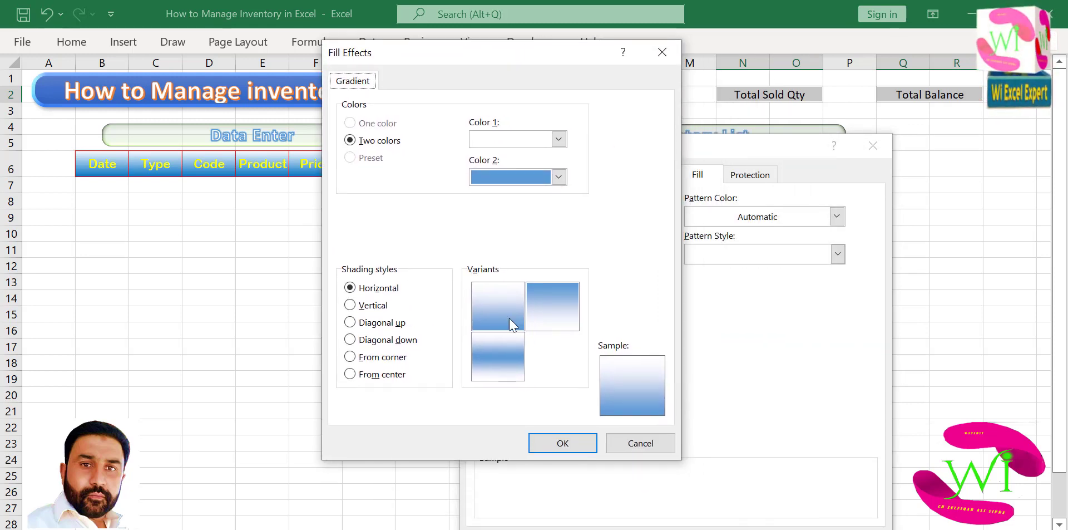
click(545, 300)
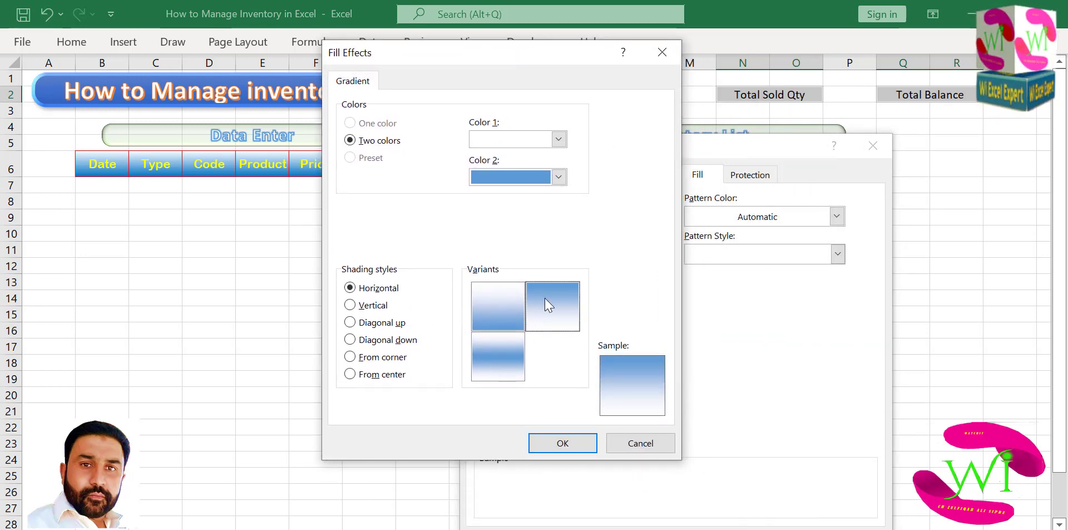
click(558, 177)
click(506, 333)
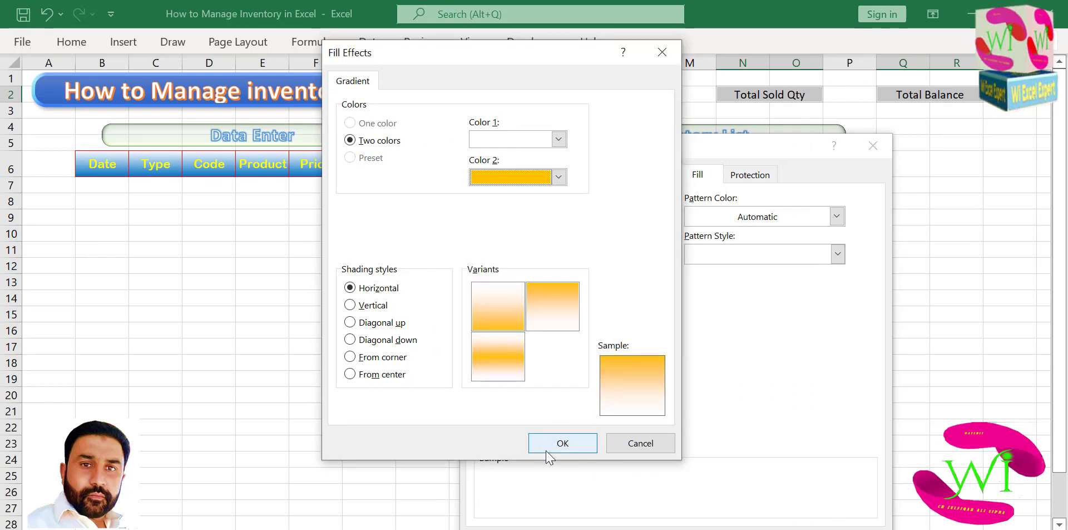
click(559, 444)
click(596, 175)
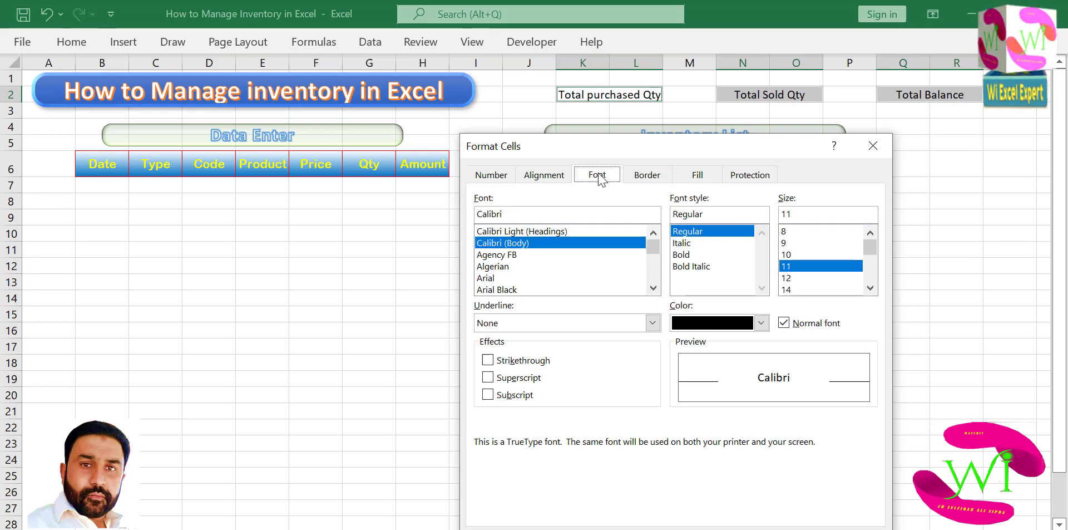
drag(630, 149, 405, 38)
click(547, 432)
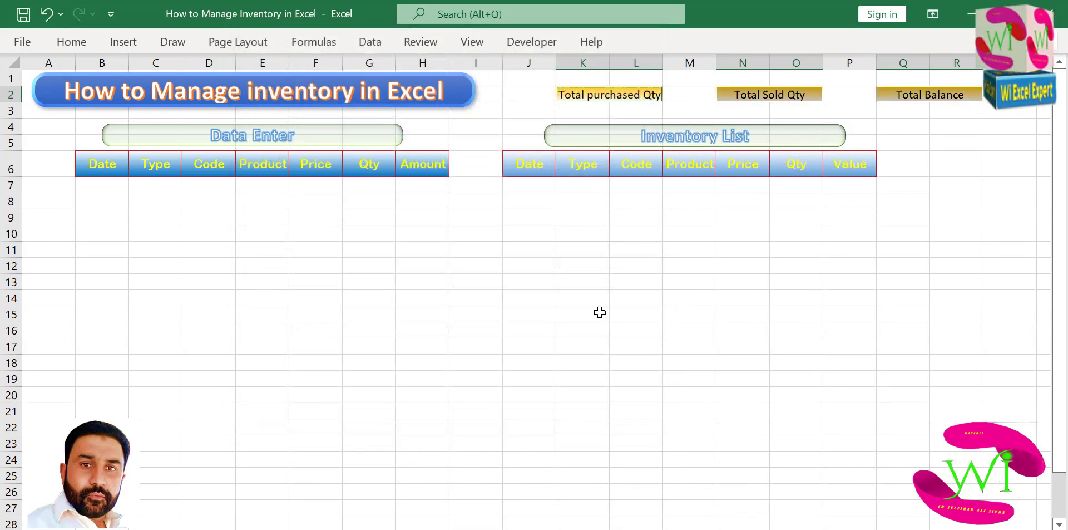
click(608, 278)
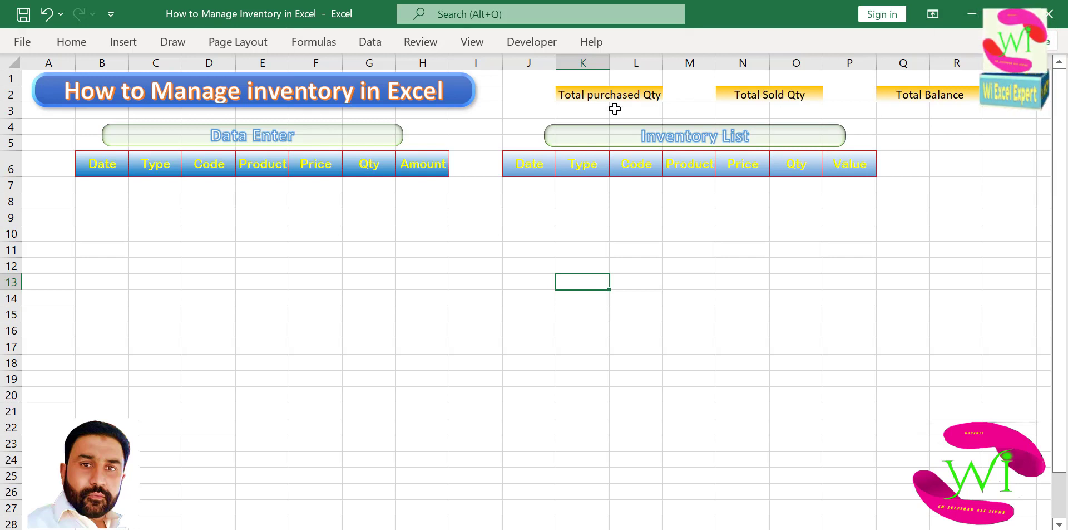
Merge the row 3 cells beneath each of the three total labels: K3:L3, N3:O3 and Q3:R3
drag(614, 109, 800, 110)
ctrl+drag(909, 112, 947, 111)
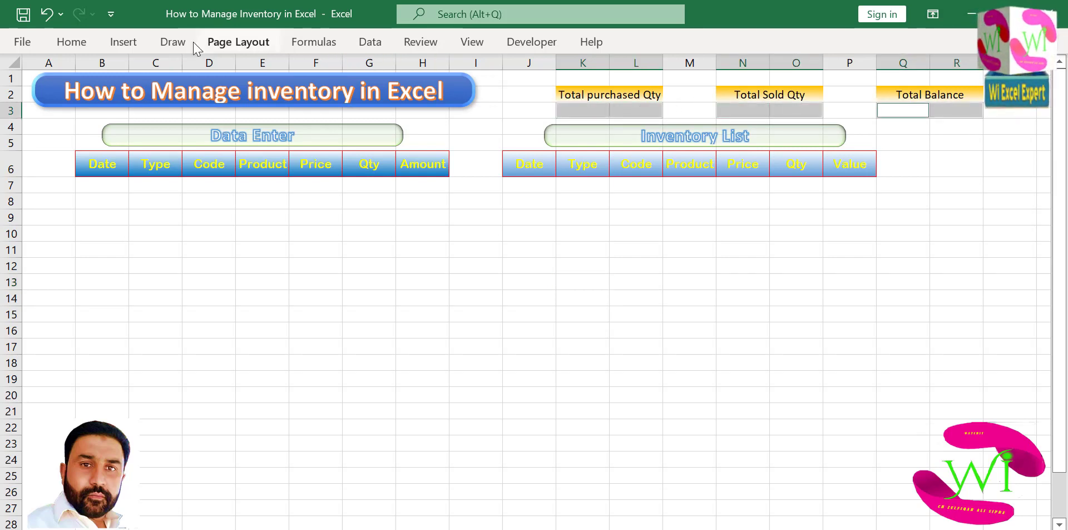
click(71, 42)
click(430, 106)
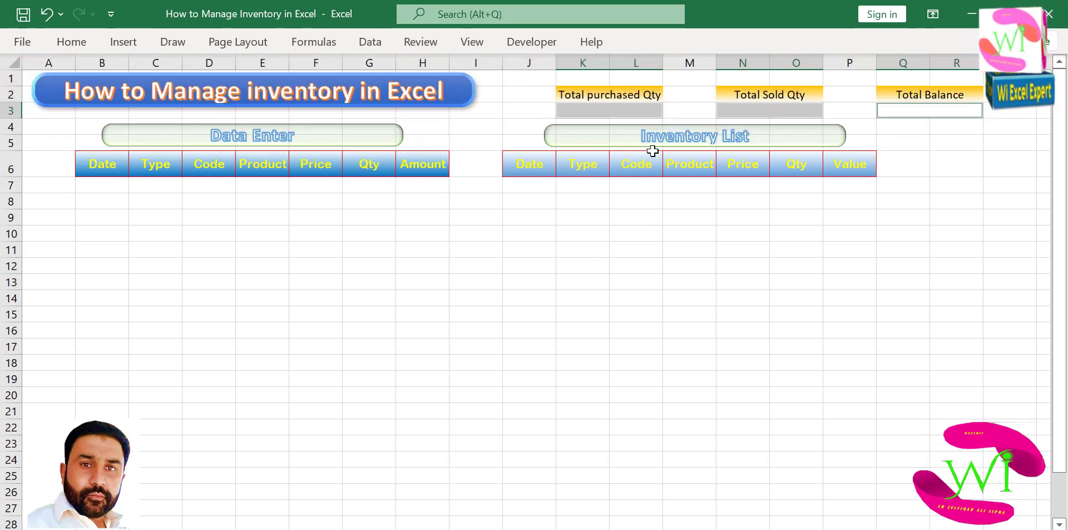
Fill the merged row 3 cells under the total labels with a horizontal two-colour gradient, white above fading to orange below
right_click(617, 113)
click(662, 480)
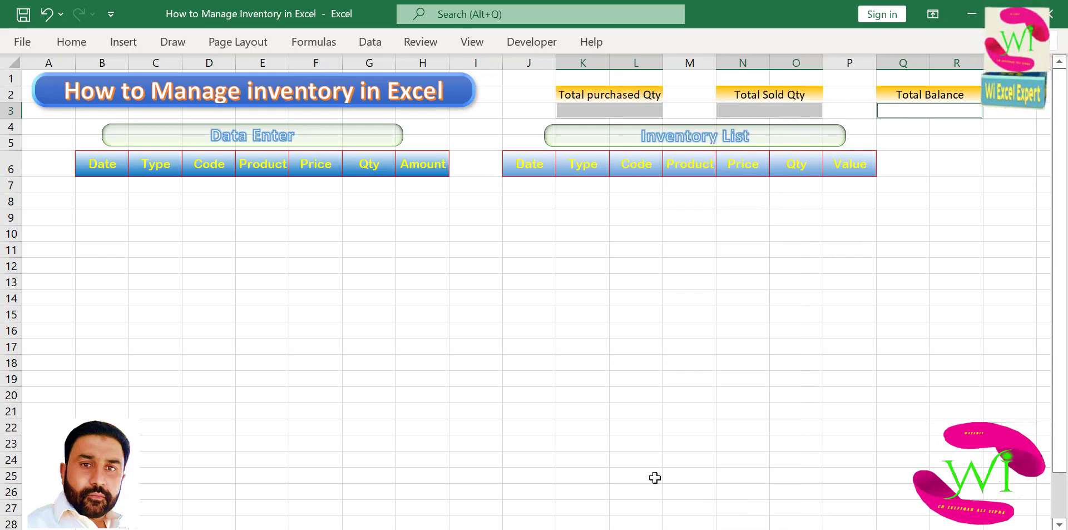
click(697, 177)
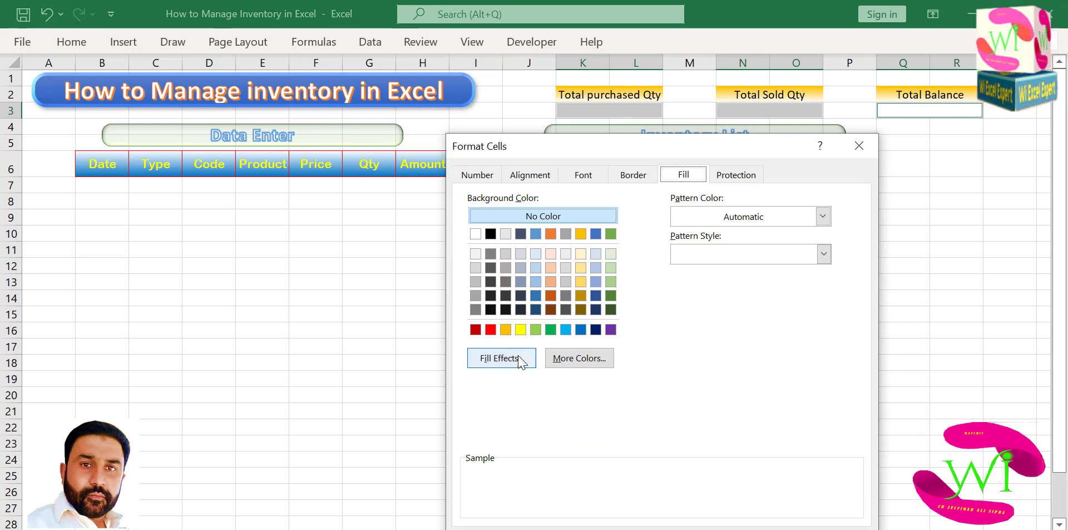
click(502, 359)
click(718, 278)
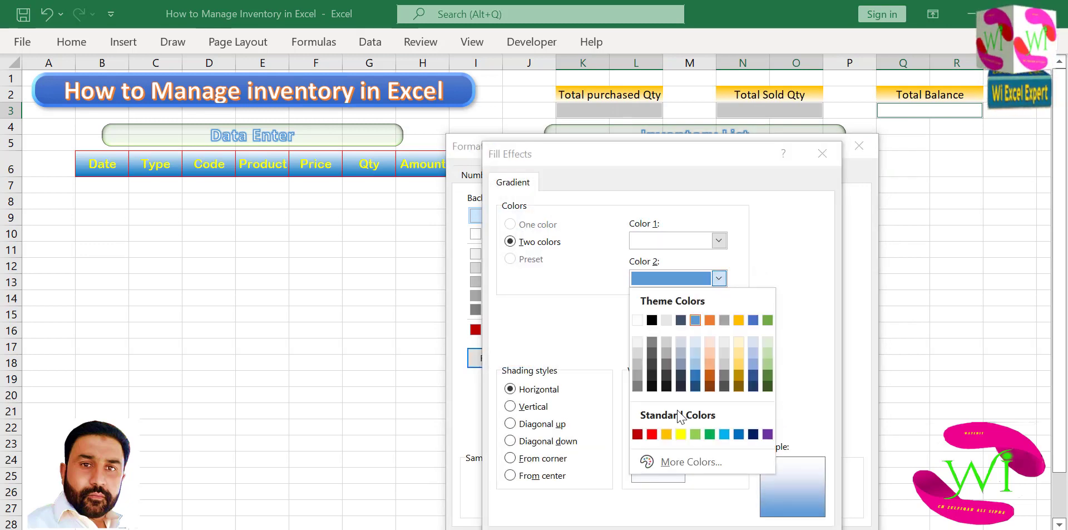
click(666, 434)
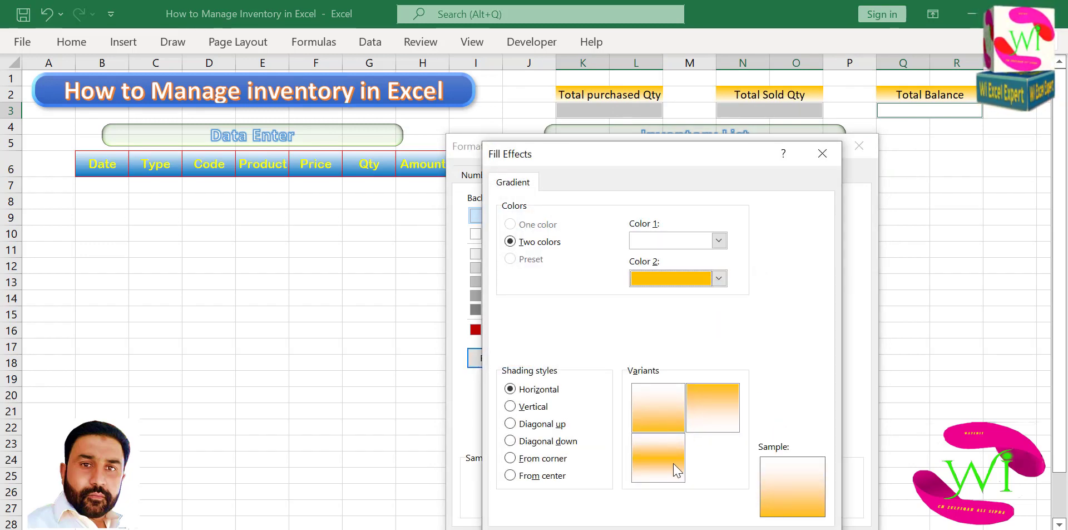
click(659, 414)
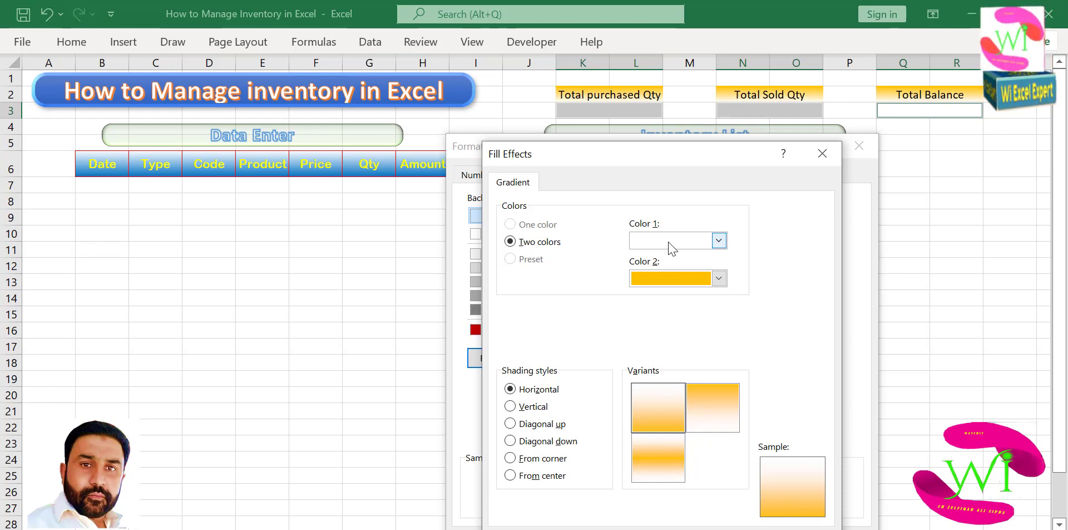
drag(636, 156, 502, 62)
click(573, 445)
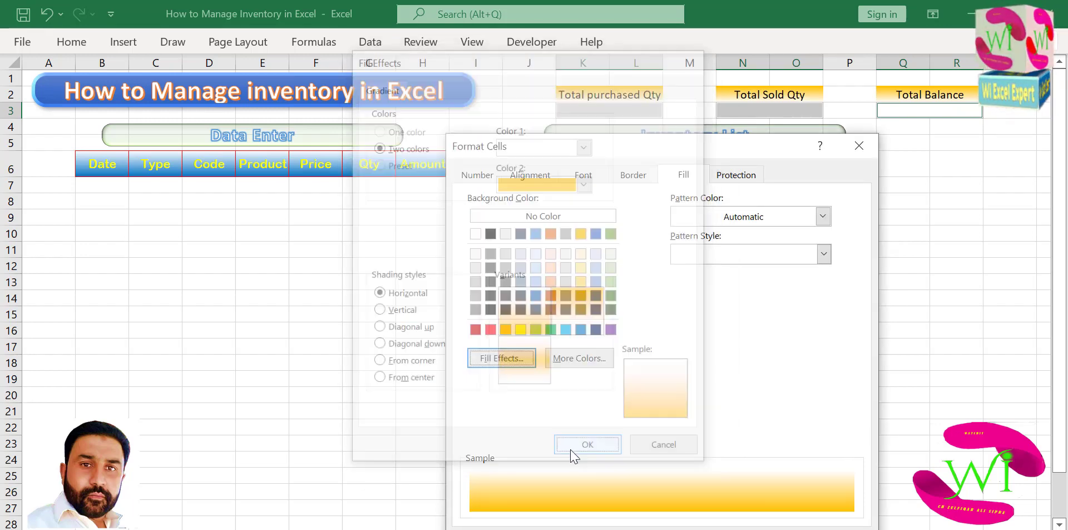
drag(609, 149, 516, 68)
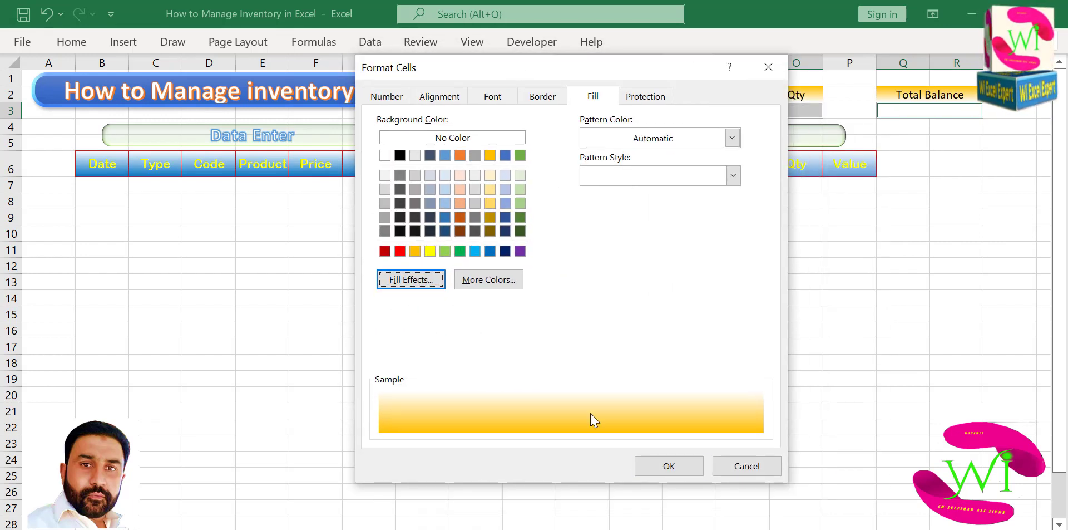
click(674, 465)
click(651, 272)
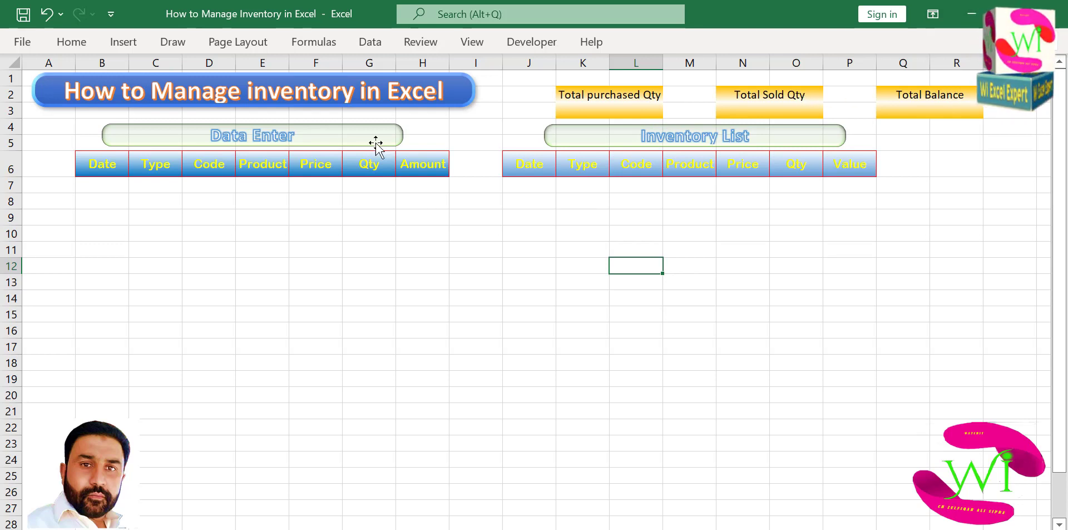
Hide the gridlines on the inventory sheet
click(470, 44)
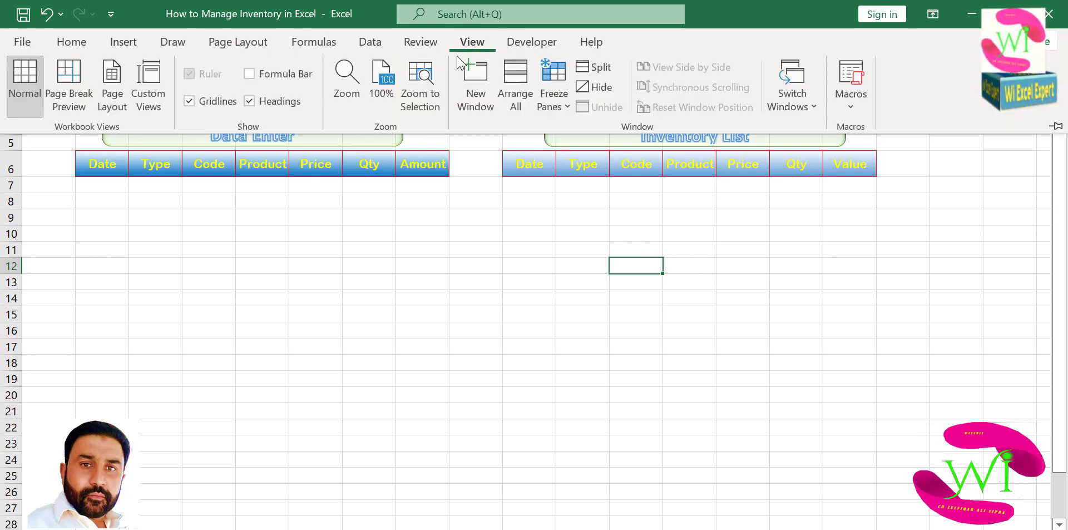
click(190, 102)
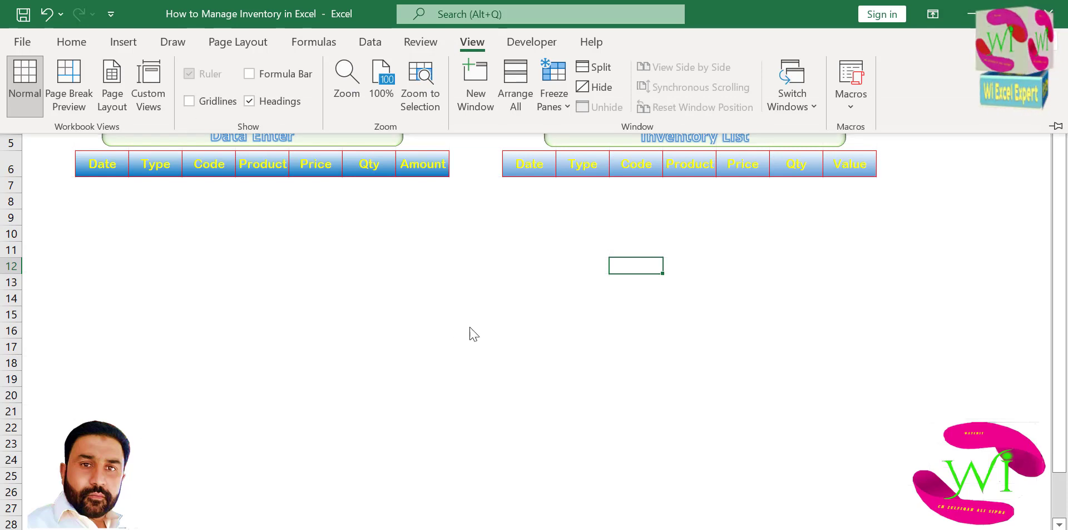
drag(506, 315, 490, 313)
click(87, 185)
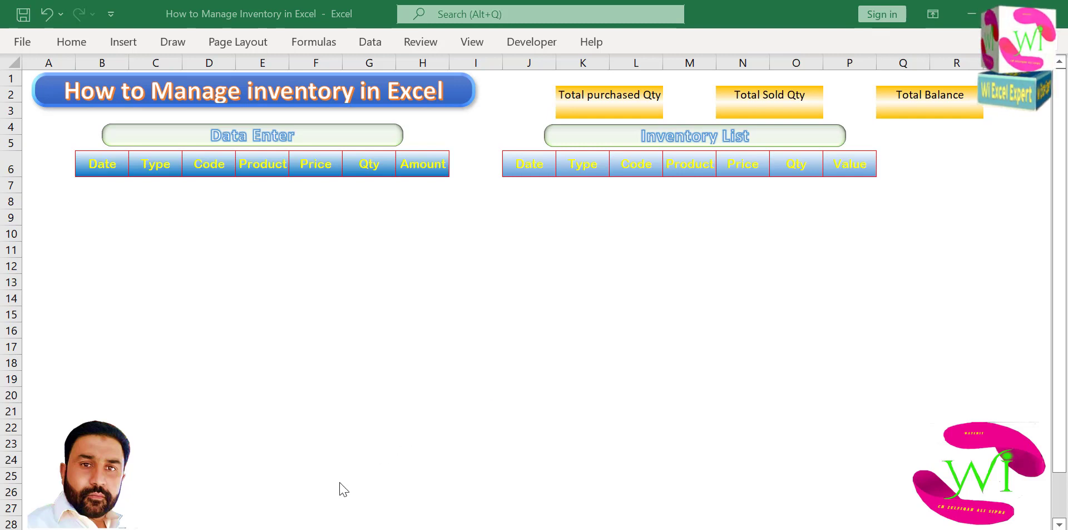
On the blank worksheet, enter the headings "Code", "Product name" and "Price" in cells D5, E5 and F5, then select D6
click(102, 185)
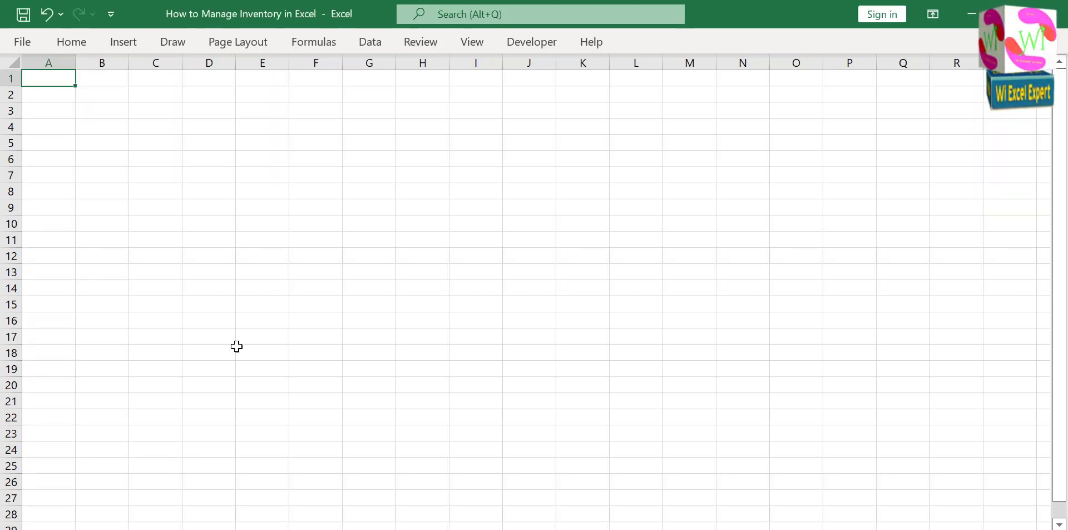
click(239, 187)
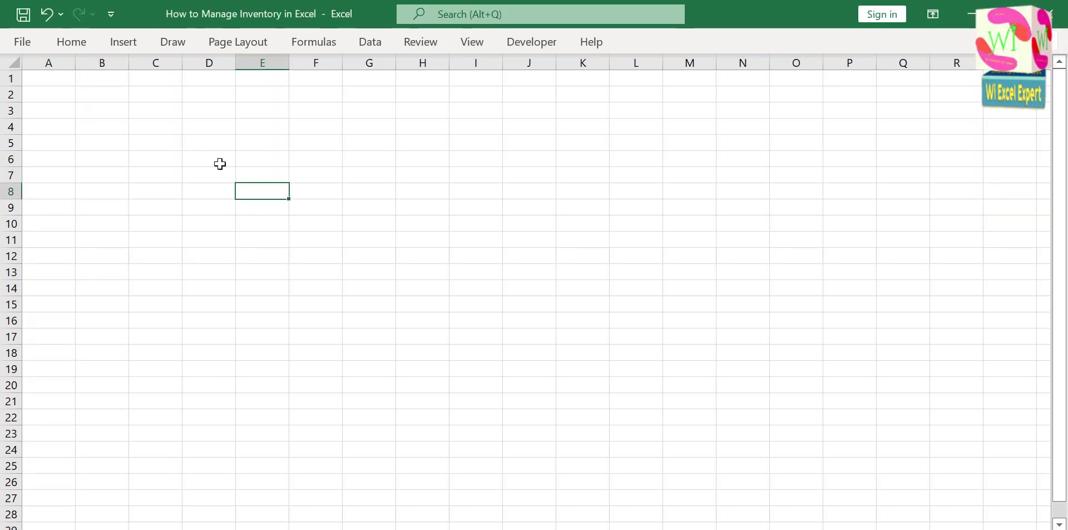
click(213, 148)
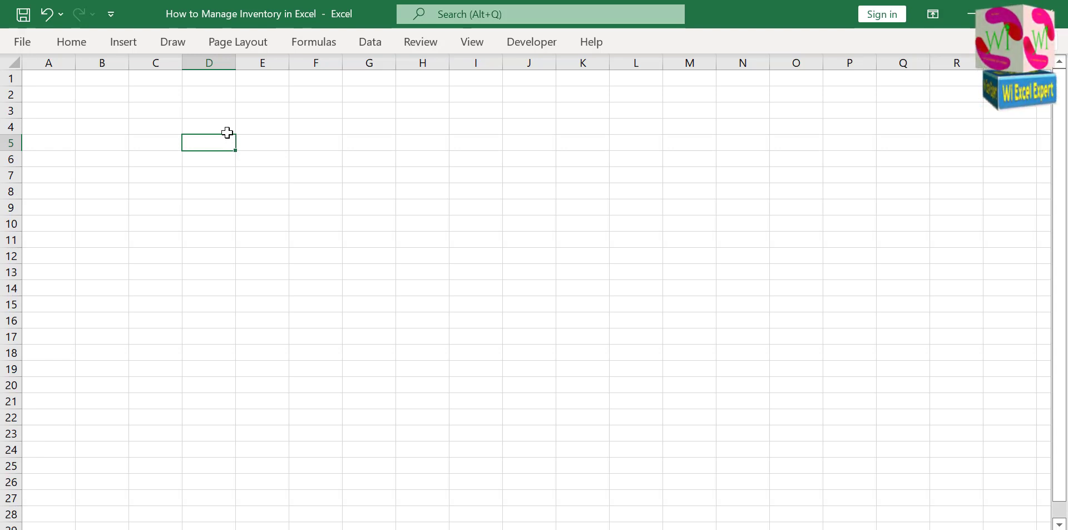
text(Code)
key(Tab)
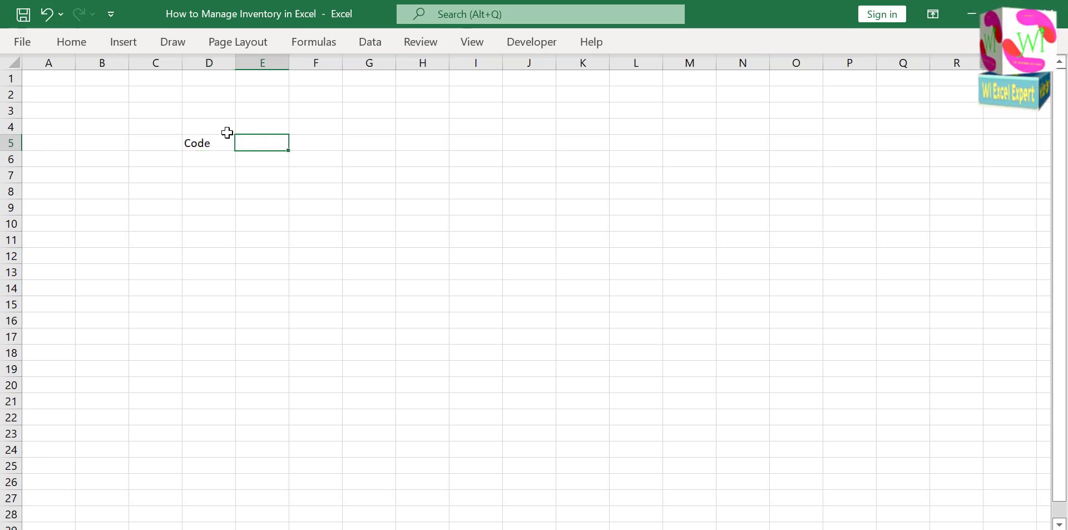
text(P)
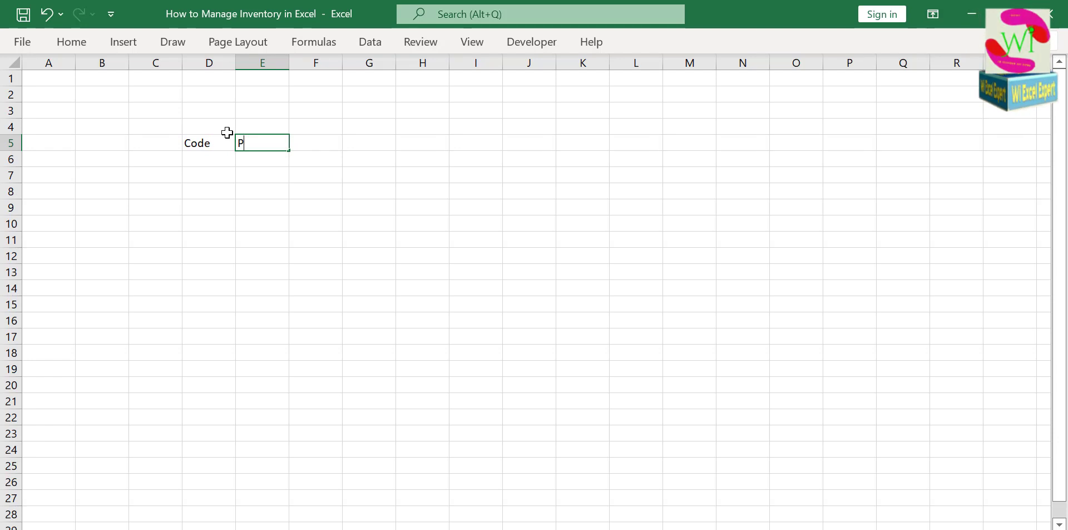
text(ros)
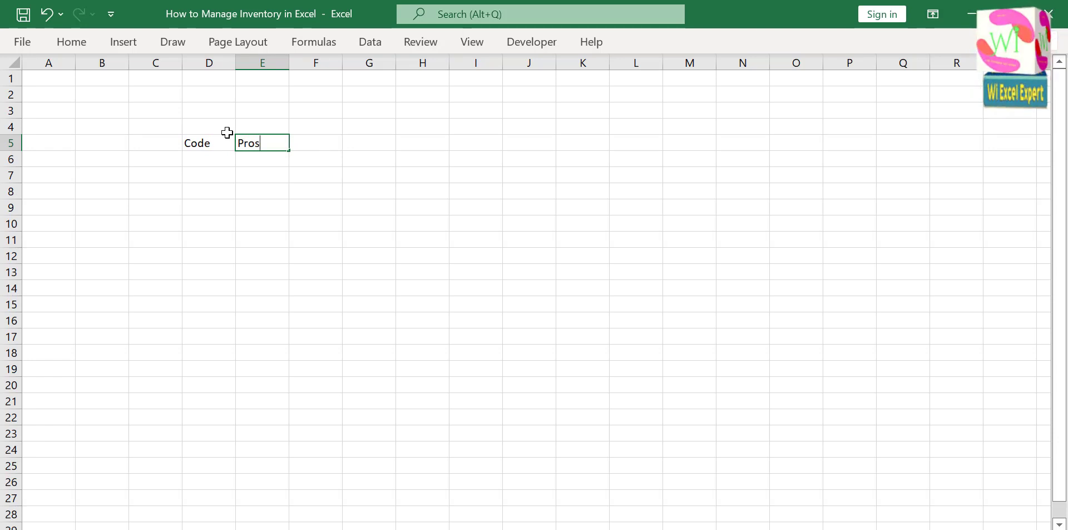
key(BackSpace)
text(du)
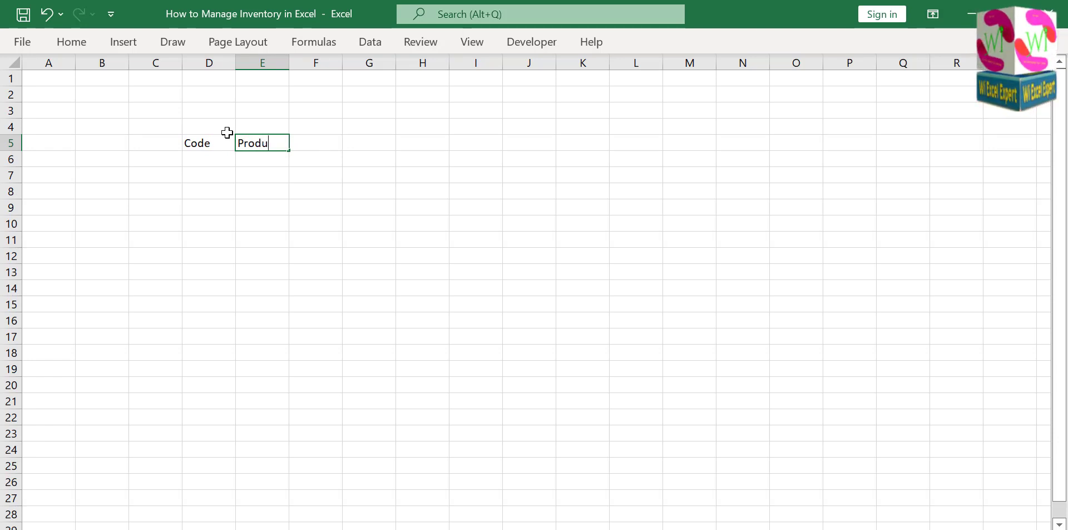
text(ct)
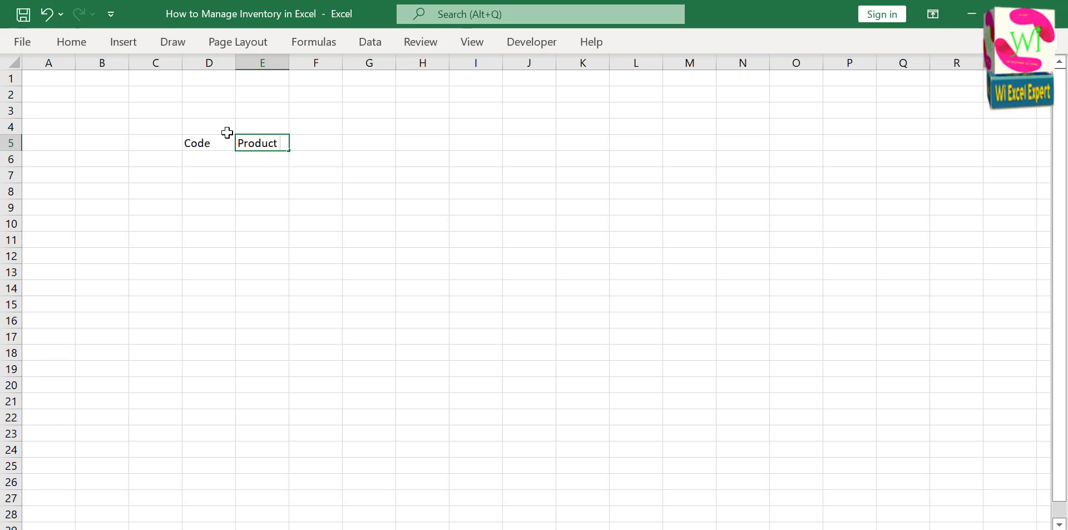
text( name)
key(Tab)
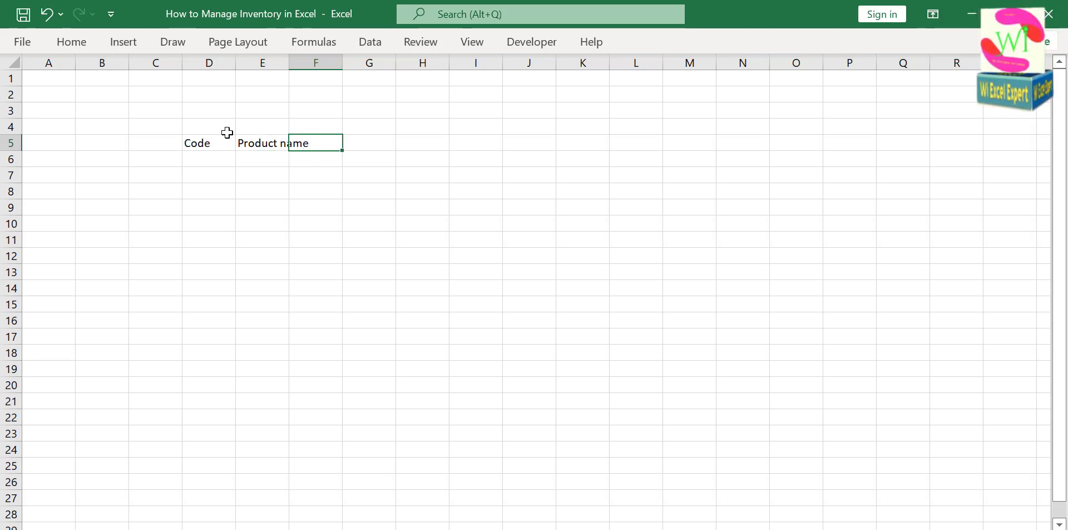
text(Price)
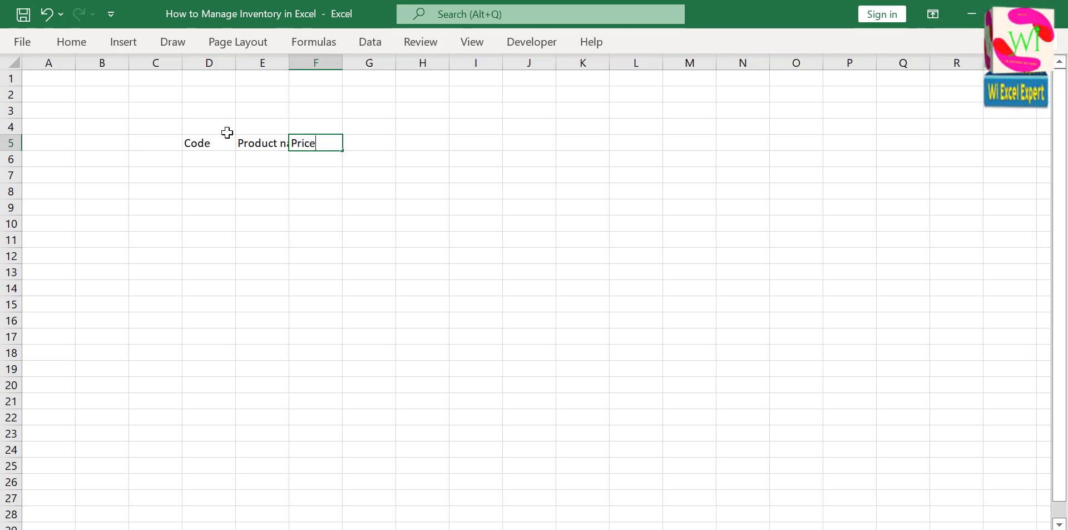
key(Return)
key(Left)
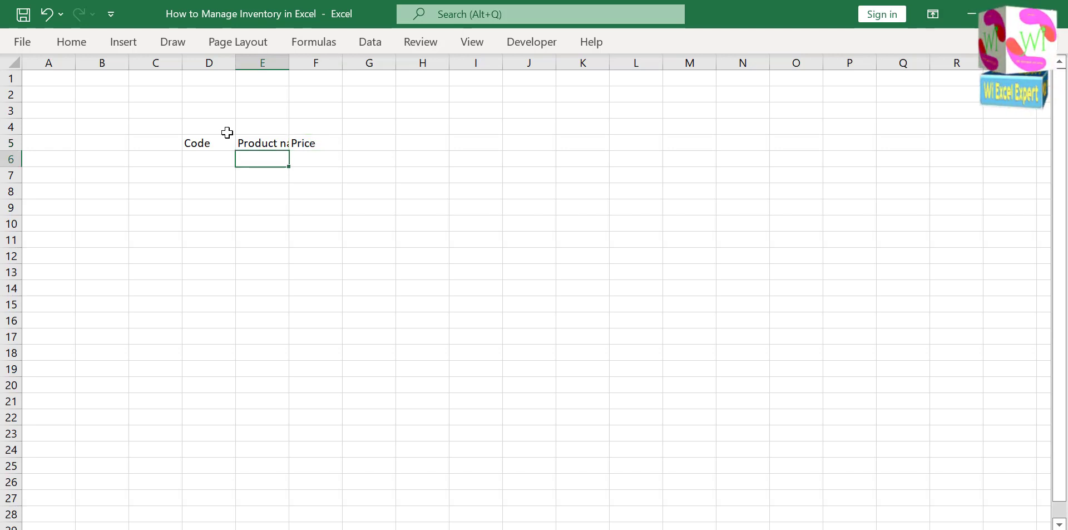
key(Left)
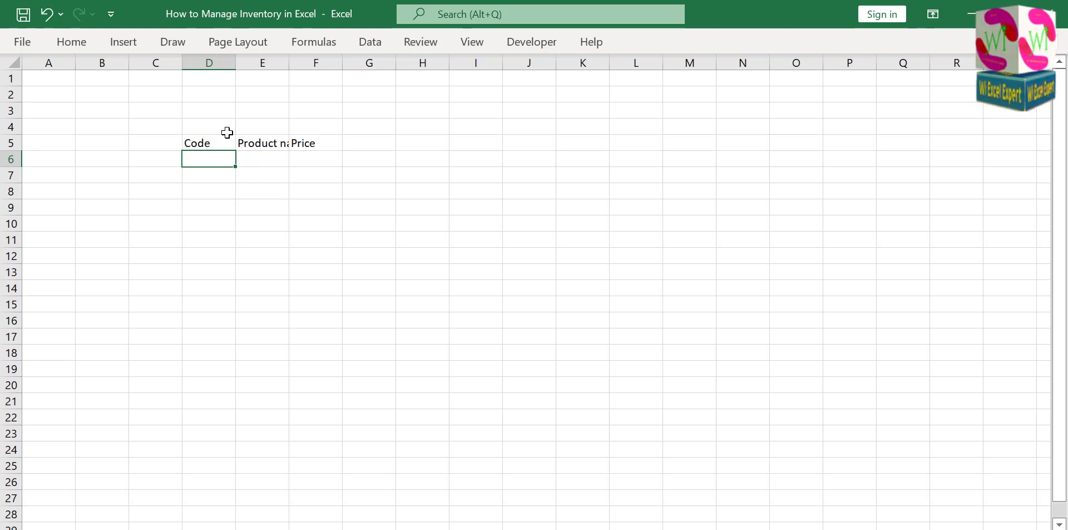
Enter the code A1001 in D6 and fill the series down to A1016 in D21
text(A)
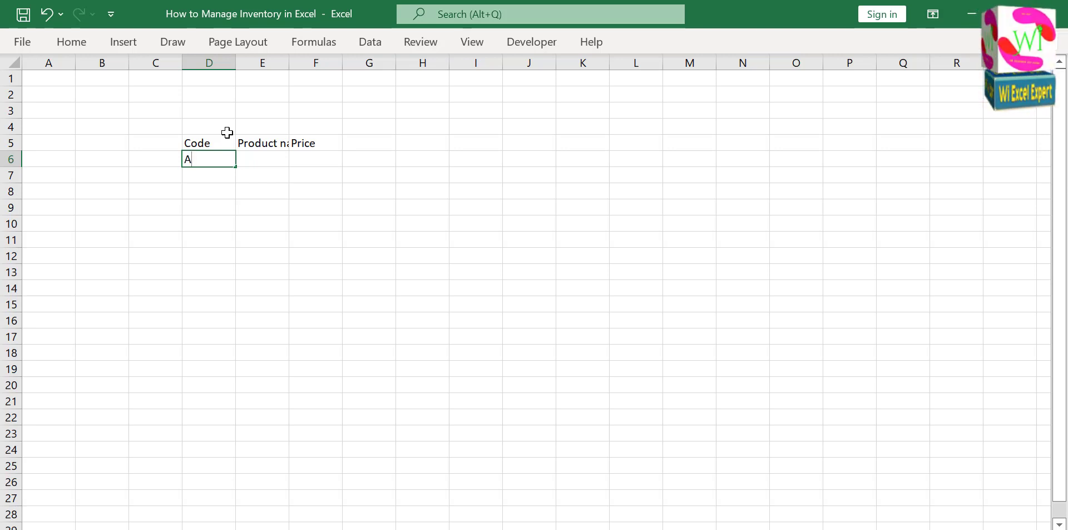
text(100)
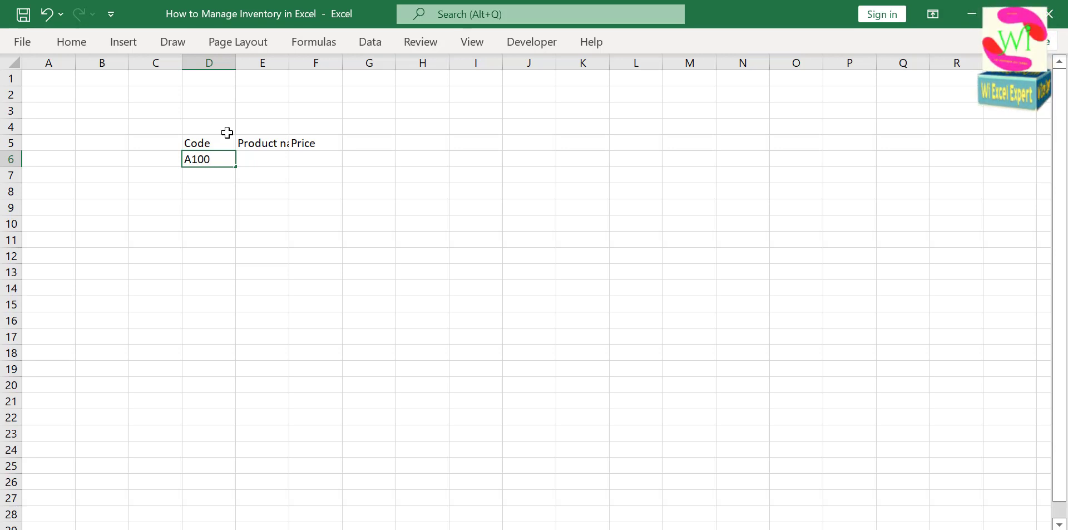
text(1)
key(Return)
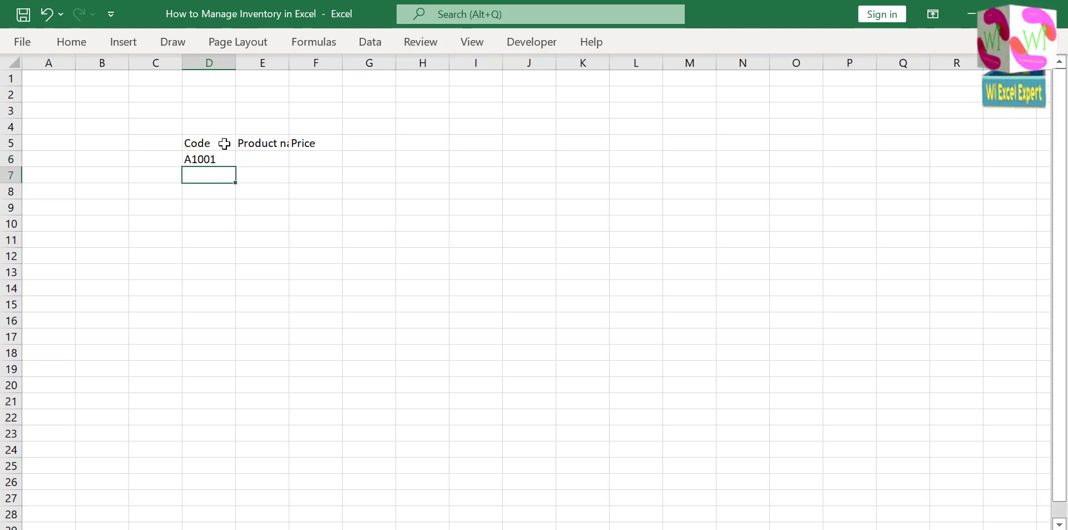
click(219, 160)
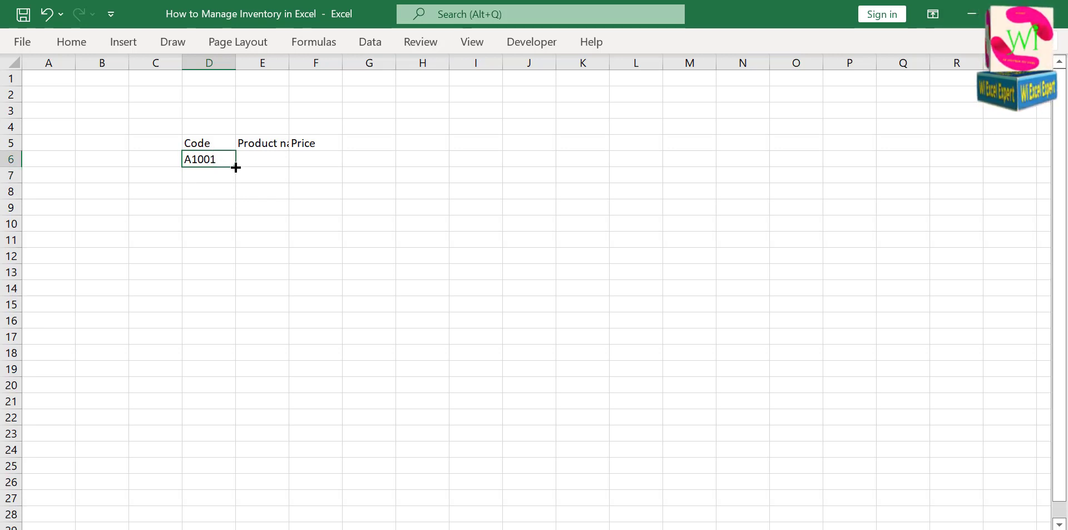
drag(236, 167, 250, 408)
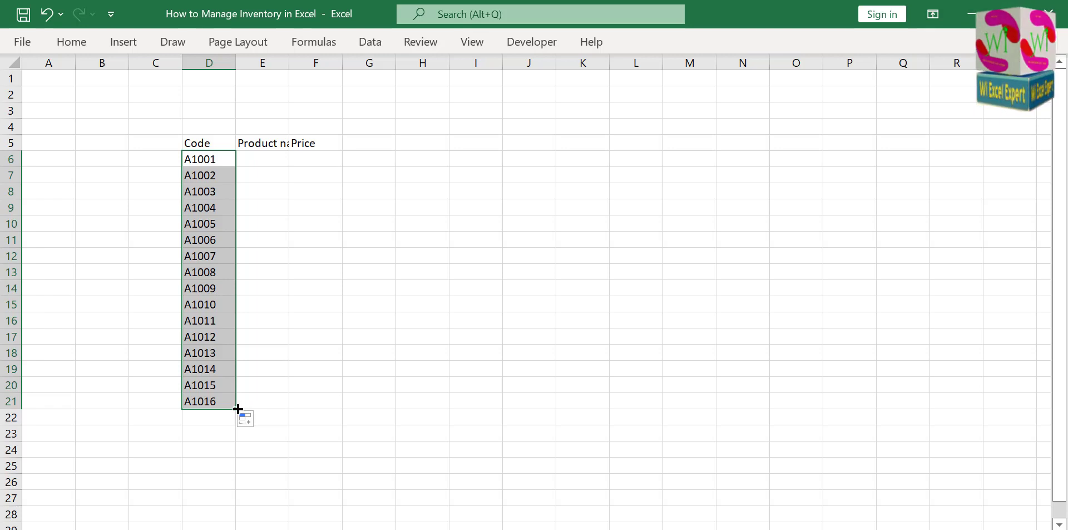
Enter the product names "oppo", "Samsung", "Apple" and "MI" in cells E6 to E9
click(258, 160)
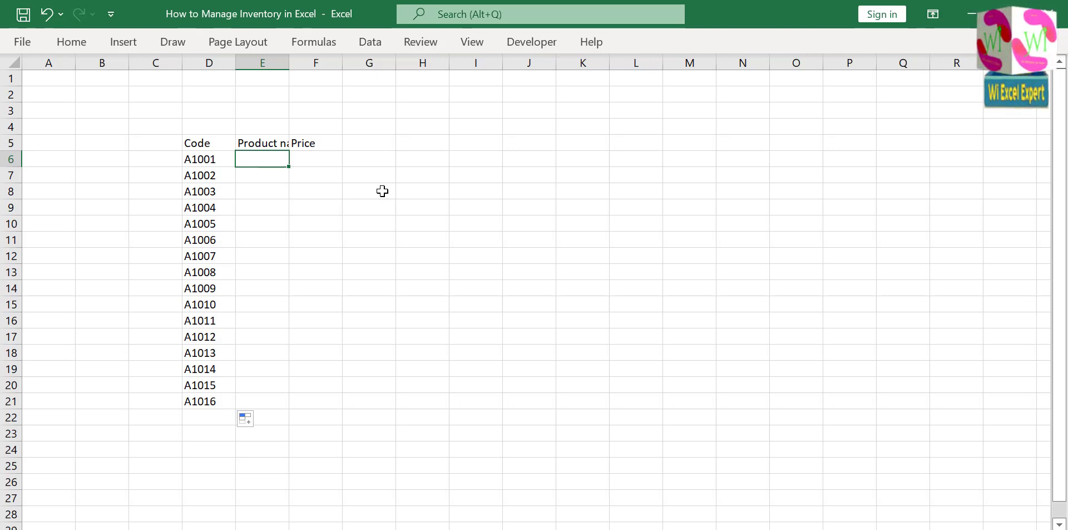
text(oppo)
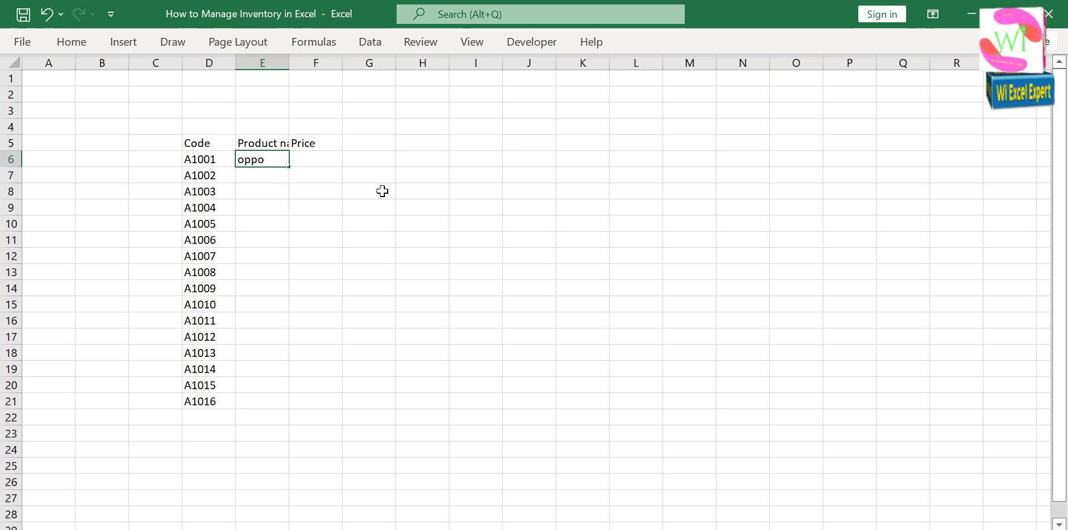
key(Return)
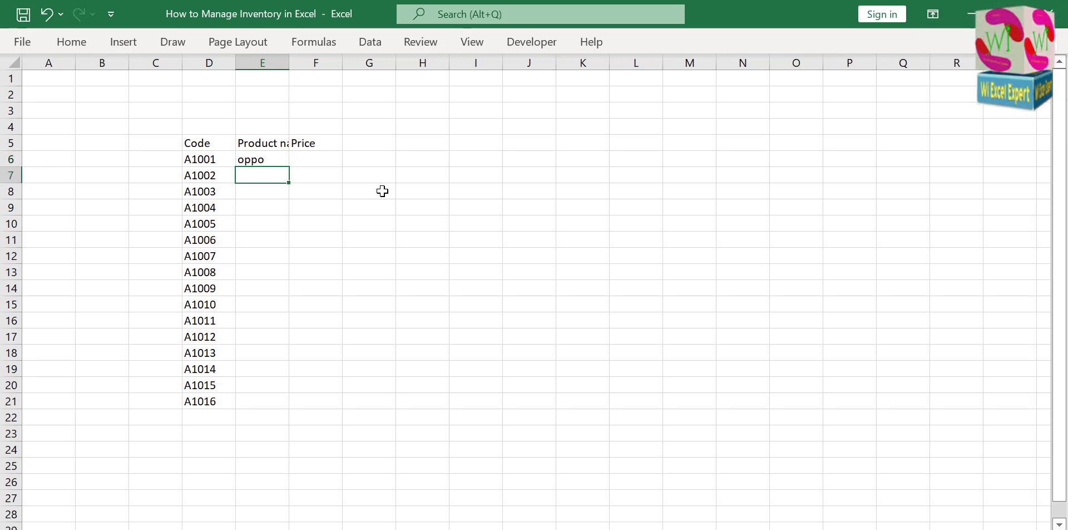
text(S)
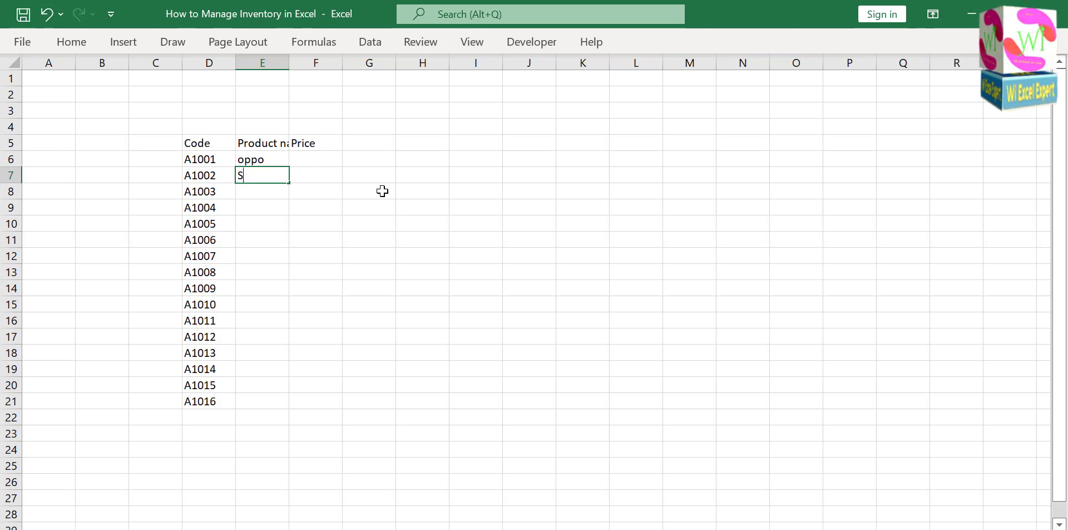
text(amsung)
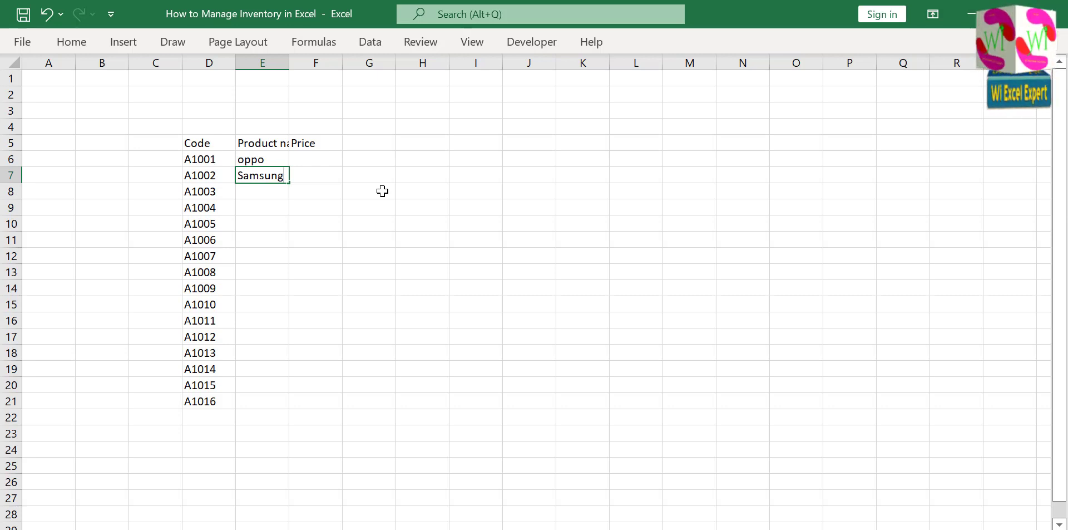
key(Return)
text(Apple)
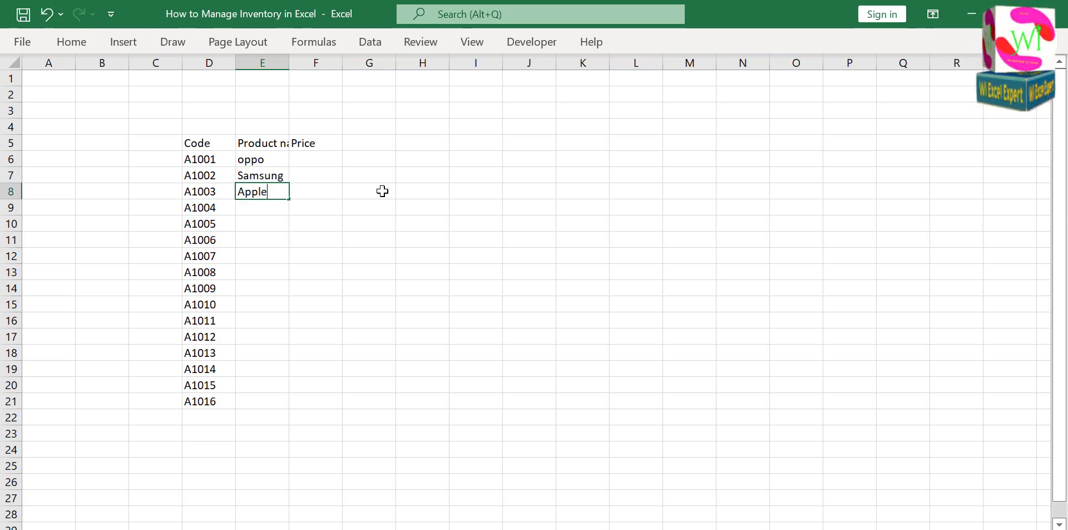
key(Return)
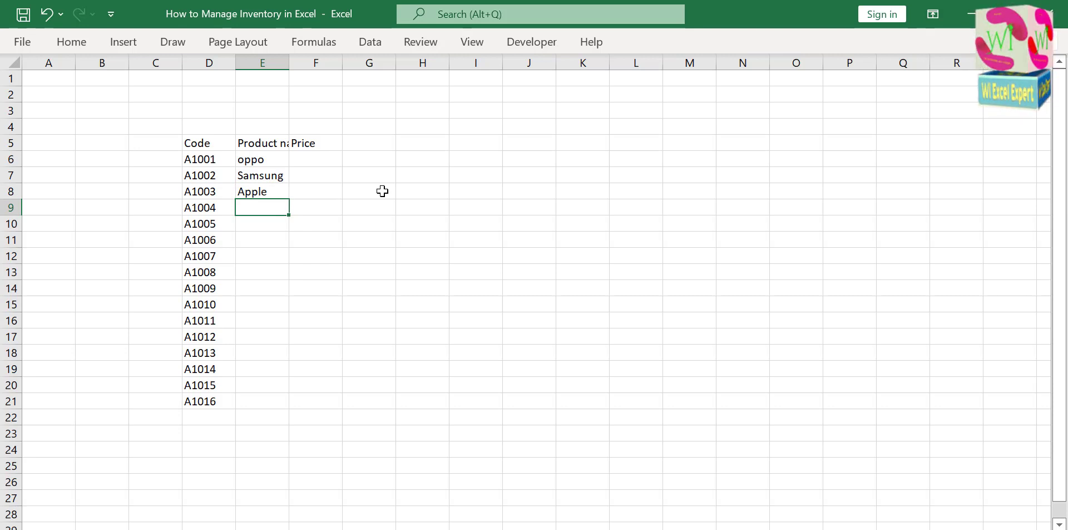
text(MI)
key(Return)
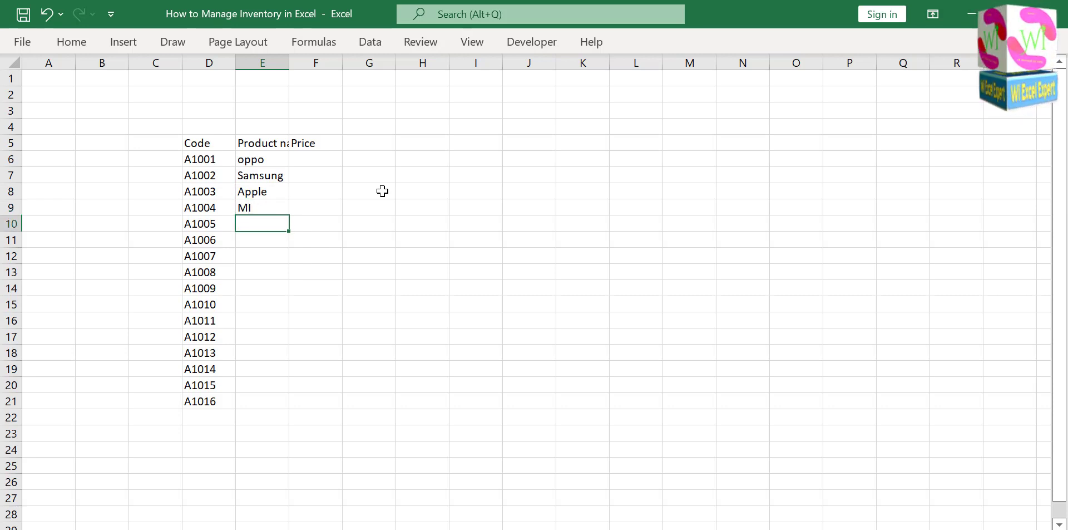
Continue the product names with "Vivo", "Nokia" and "Ele" in cells E10 to E12
text(V)
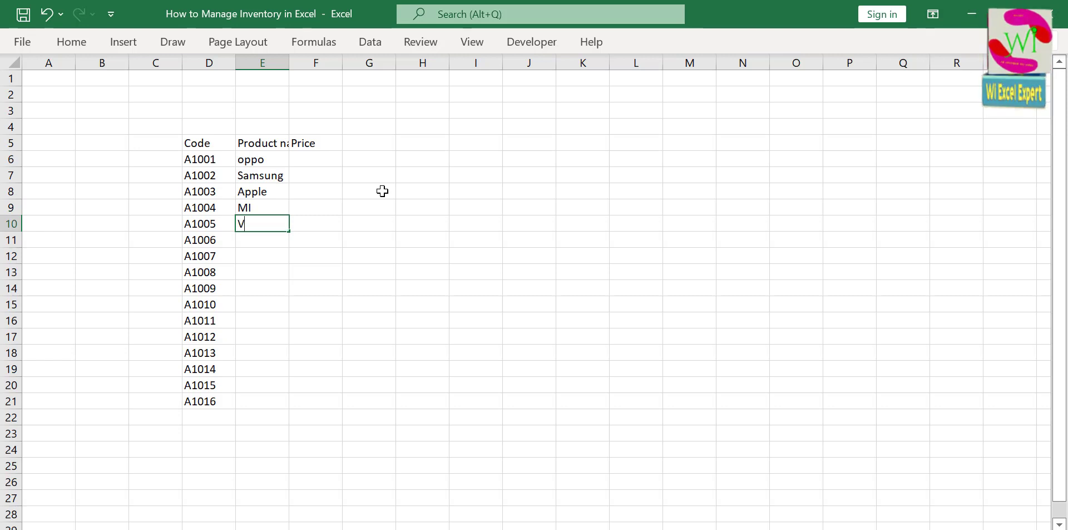
text(ivo)
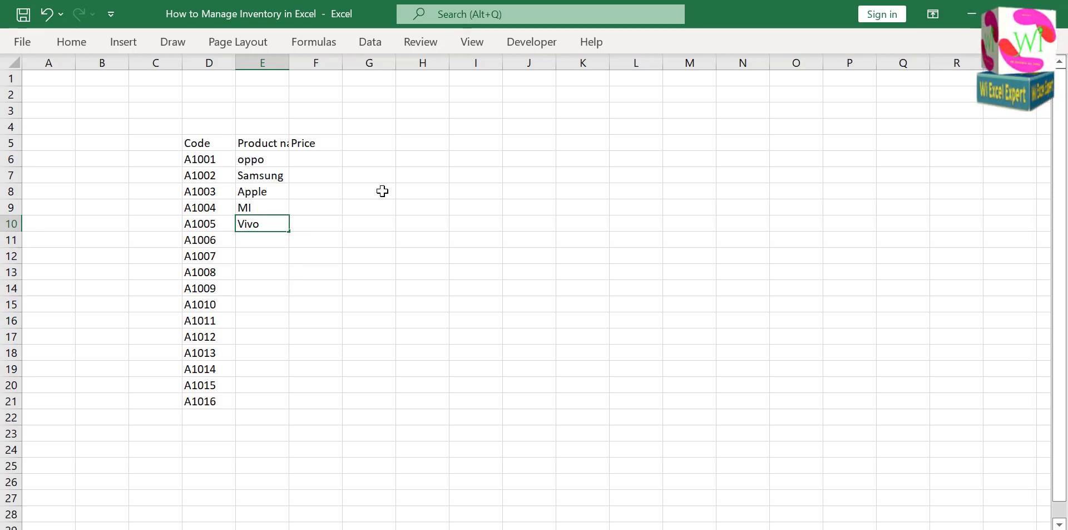
key(Return)
text(N)
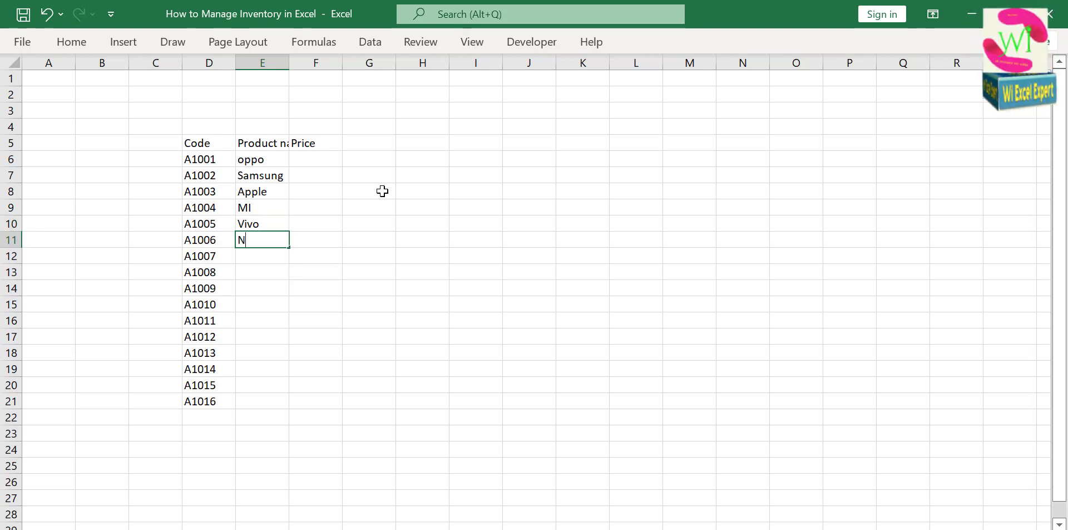
text(okia)
key(Return)
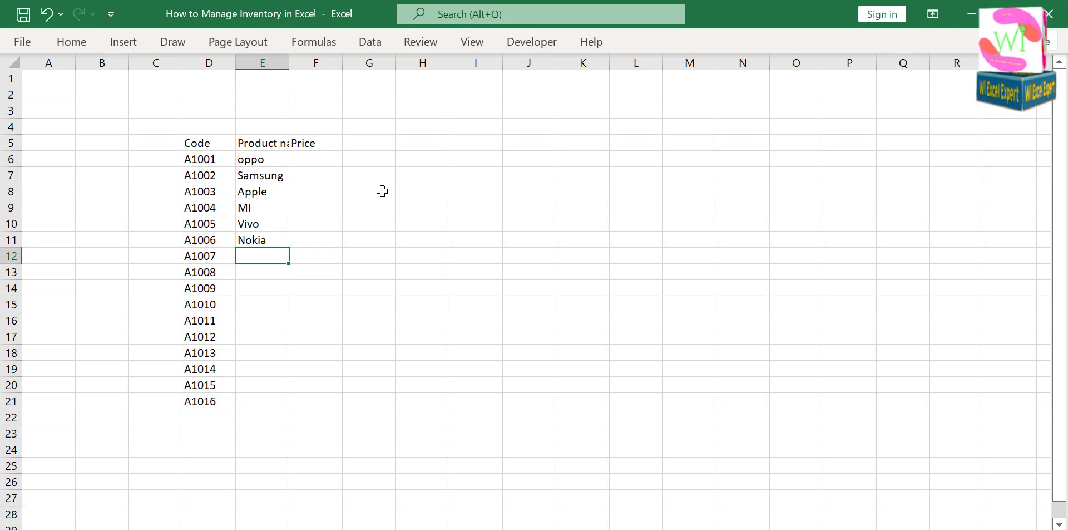
text(Ele)
key(Return)
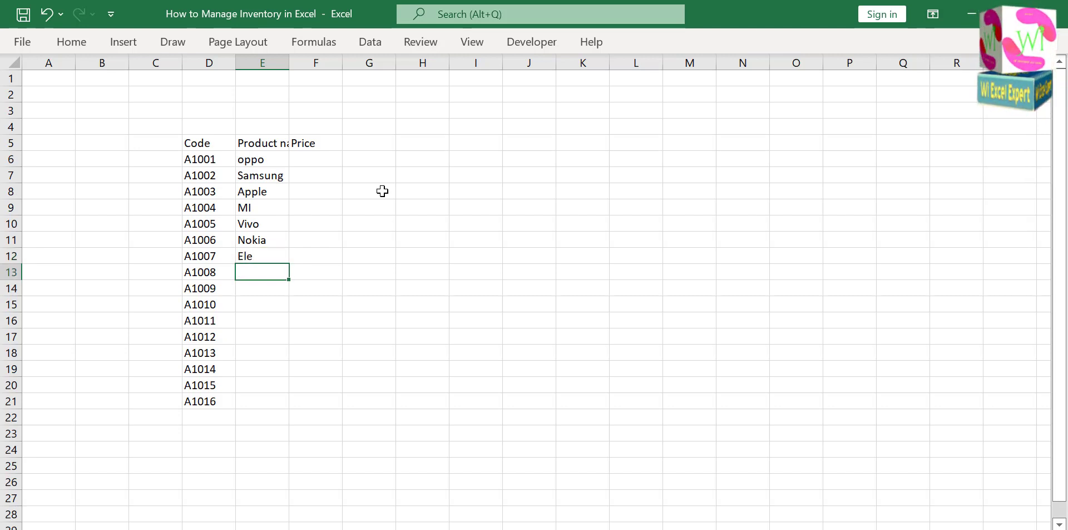
Enter the product name "Pocktel" in E13 for code A1008
text(Pock)
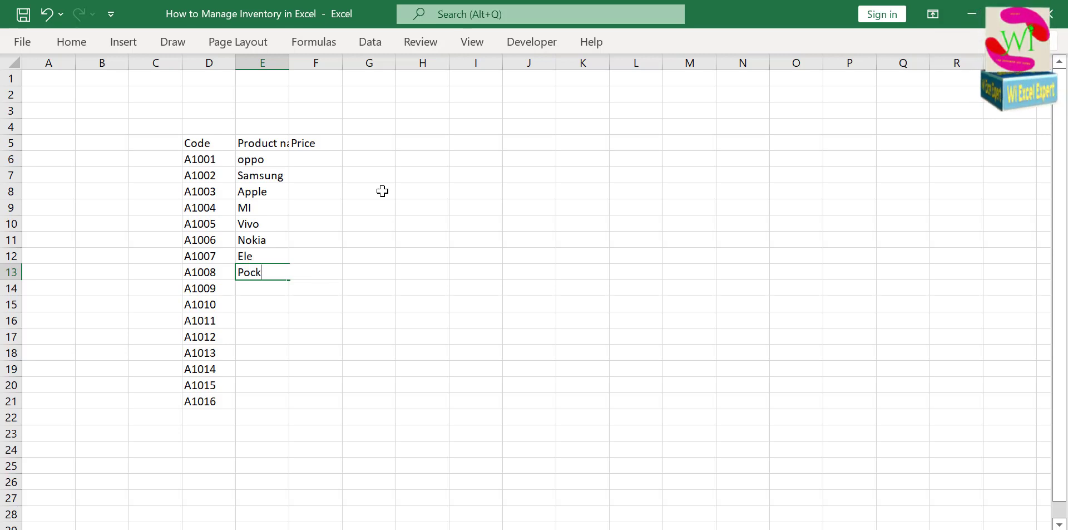
text(e)
key(BackSpace)
text(trl)
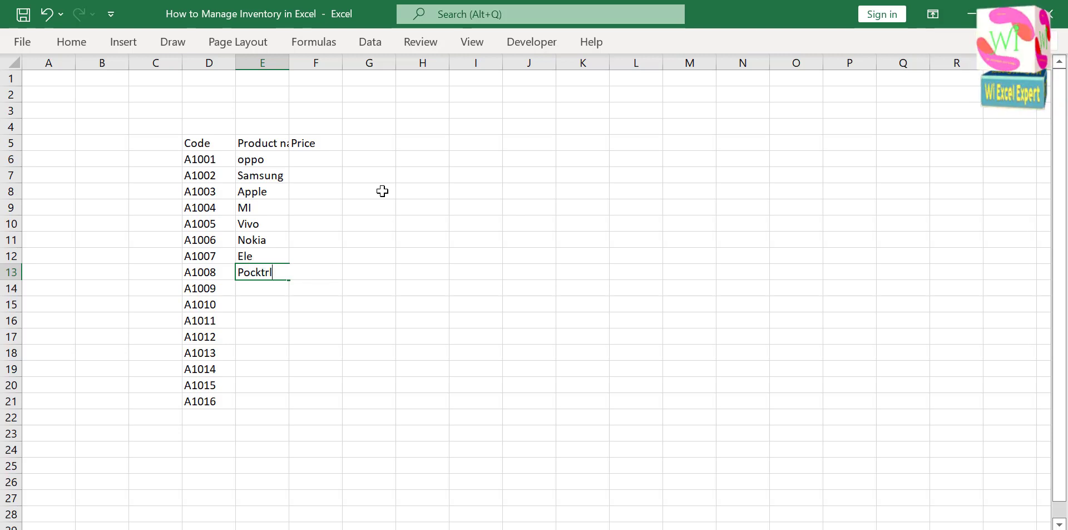
key(BackSpace)
text(el)
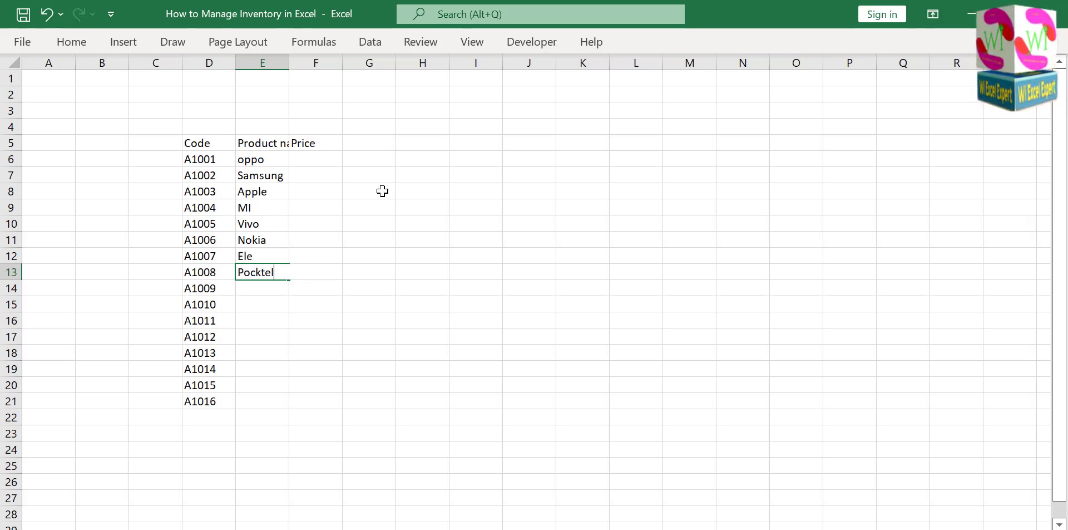
key(Return)
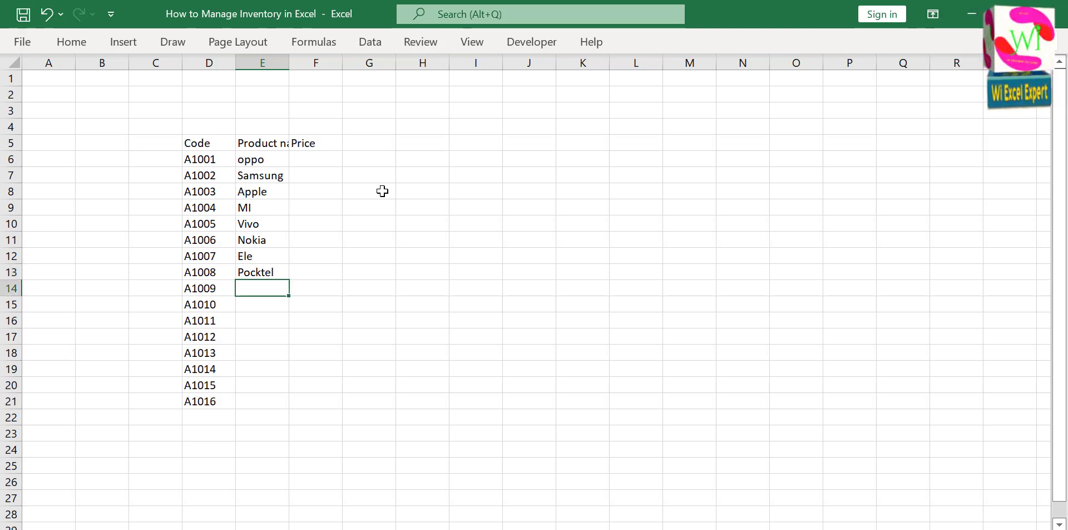
Enter the product names "BMI", "XYZ" and "ABC" in cells E14 to E16
text(BMI)
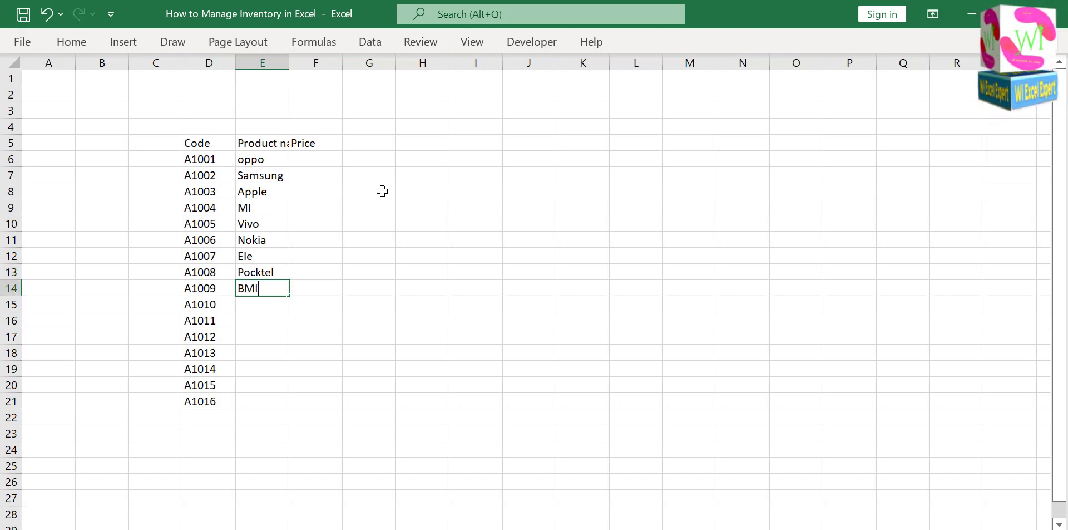
key(Return)
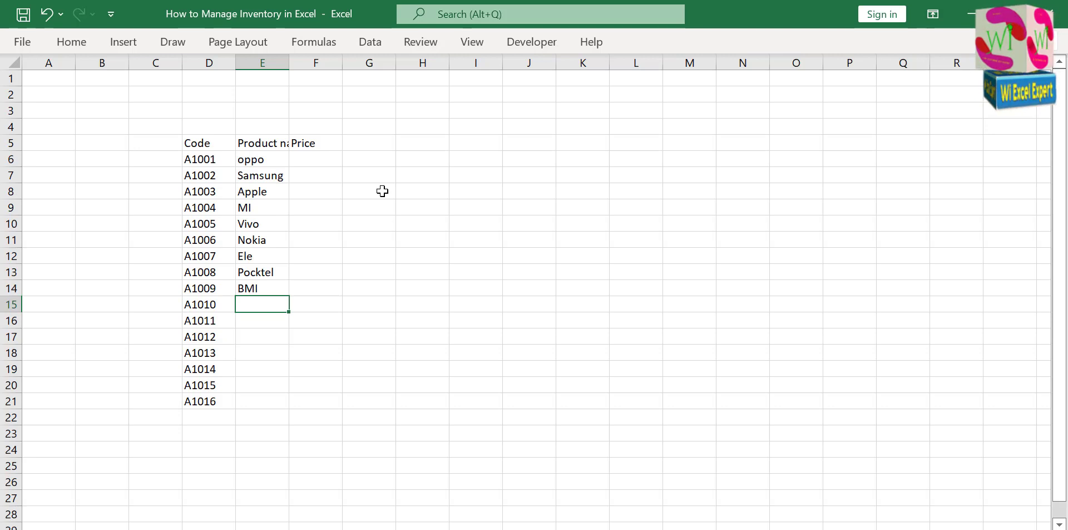
text(XYZ)
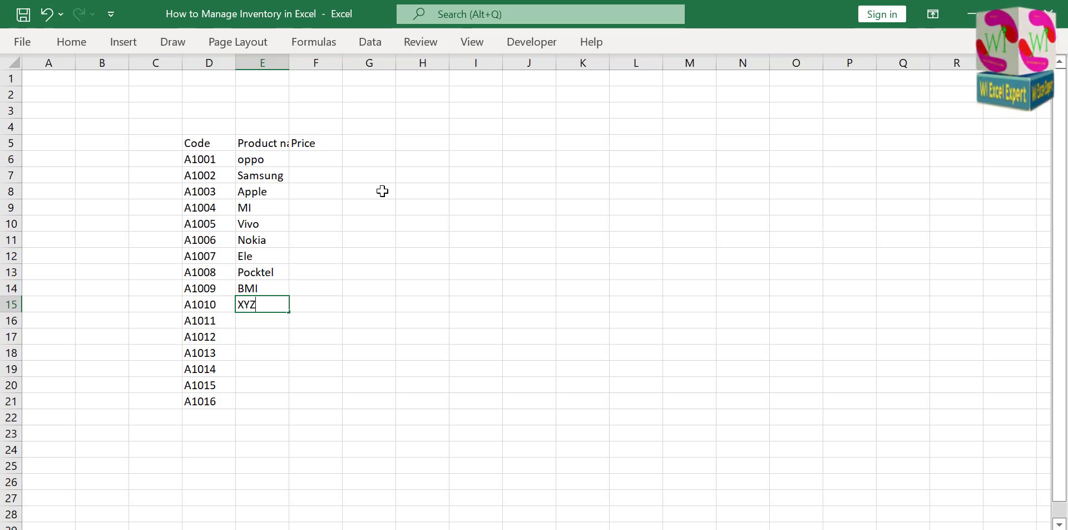
key(Return)
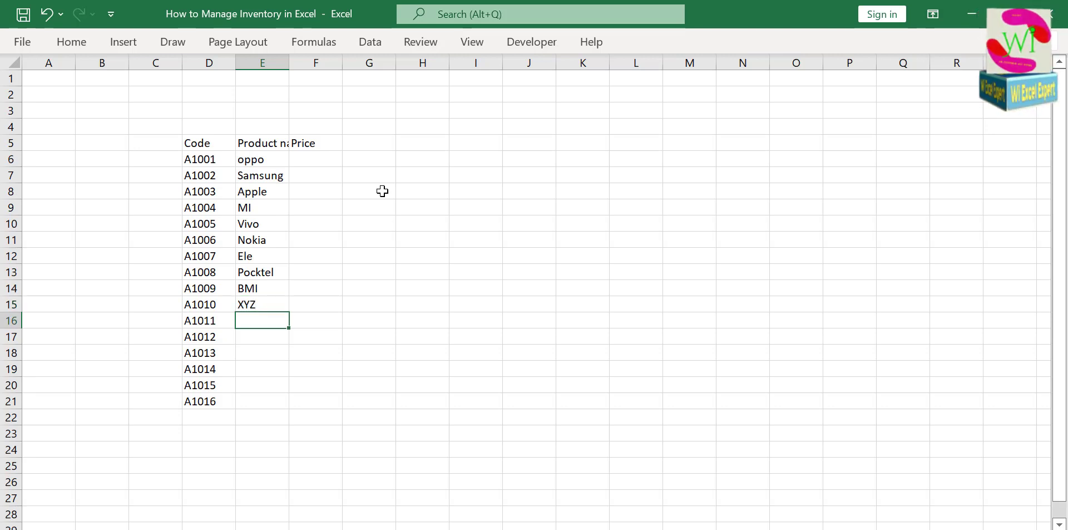
text(ABC)
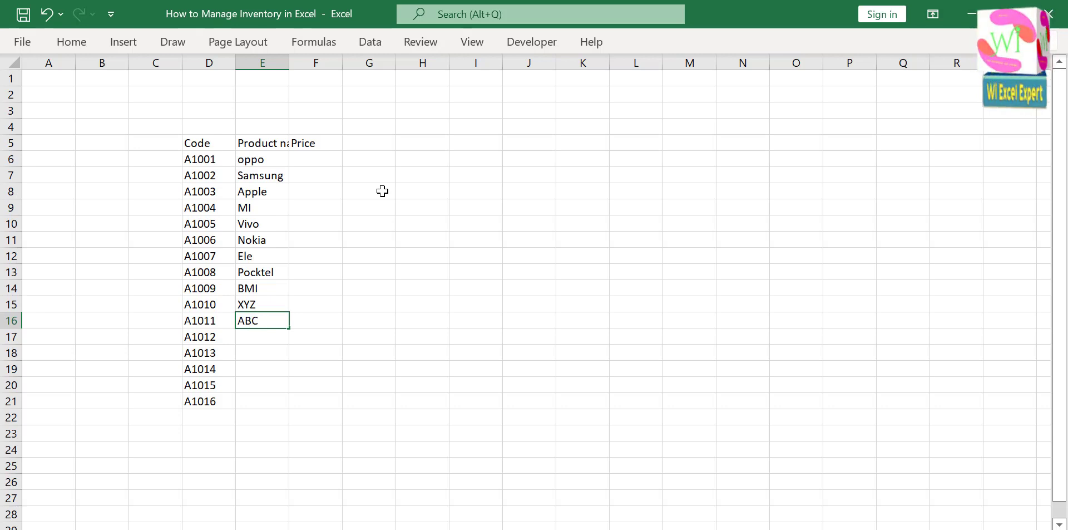
key(Return)
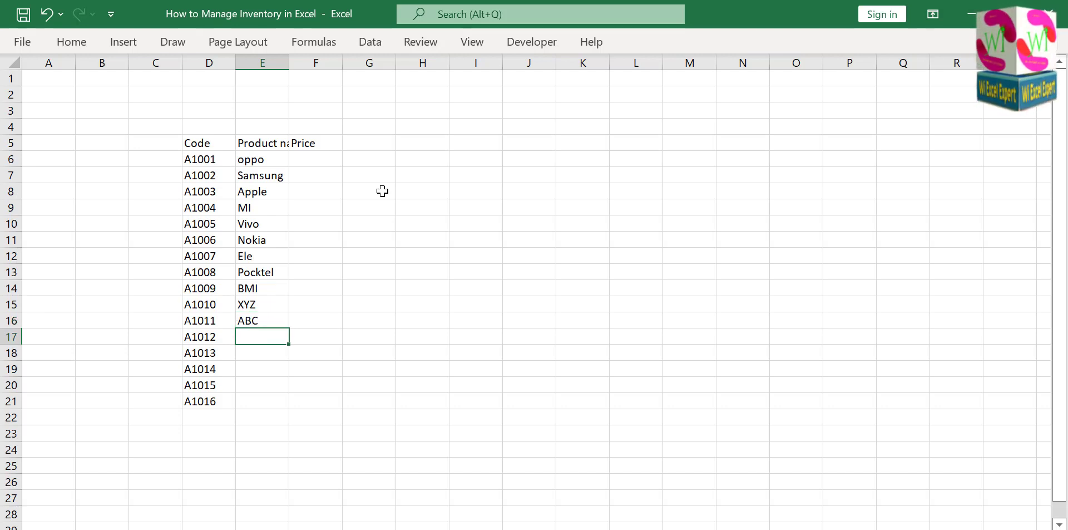
Enter the product names "oppo1" in E17 and "Samsung1" in E18, then select E19
text(oppo)
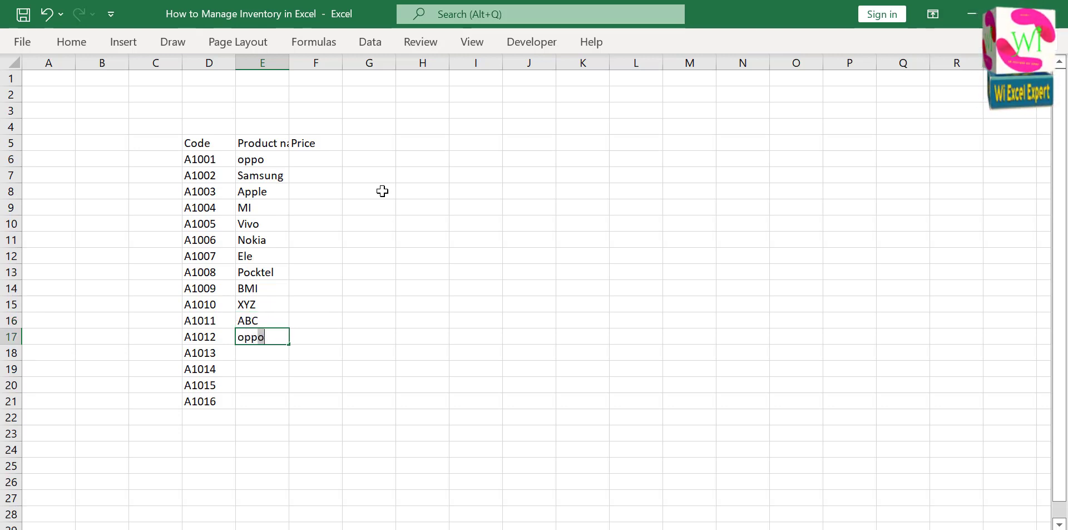
text(1)
key(Return)
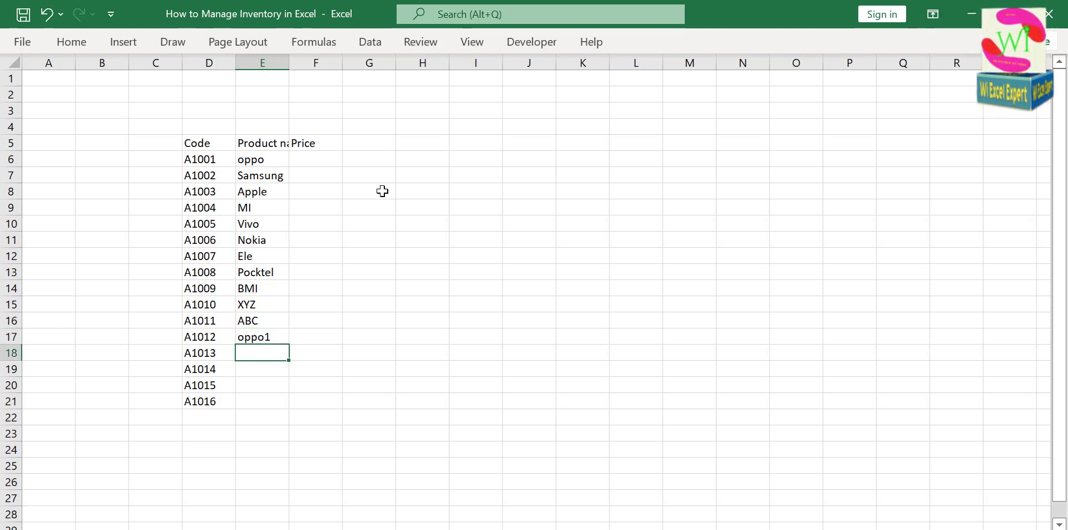
text(s)
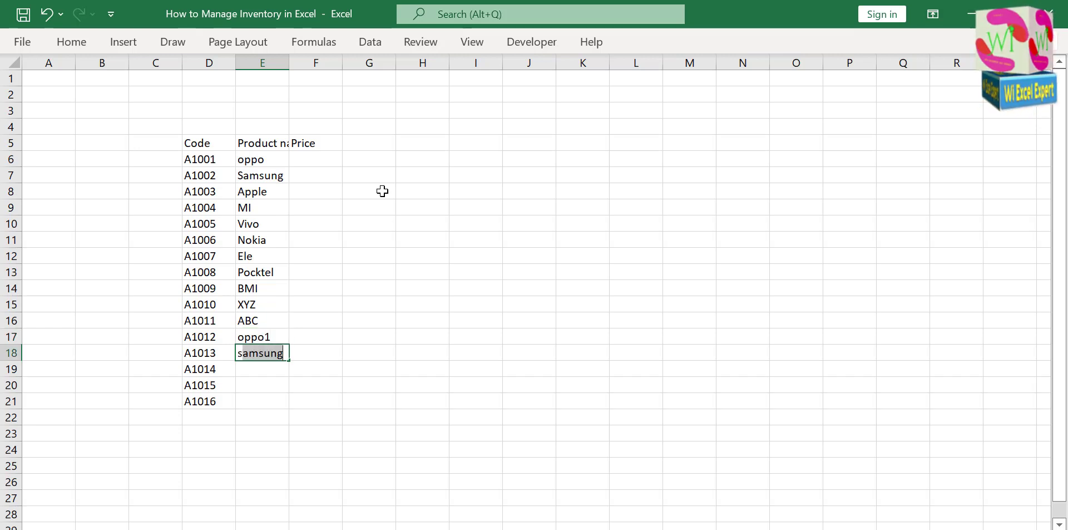
key(Right)
key(Left)
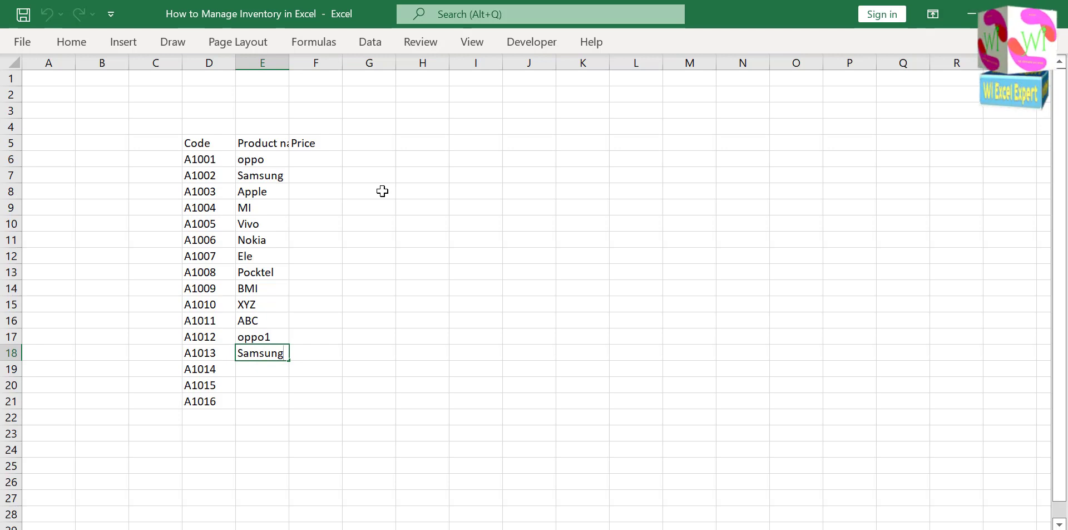
text(1)
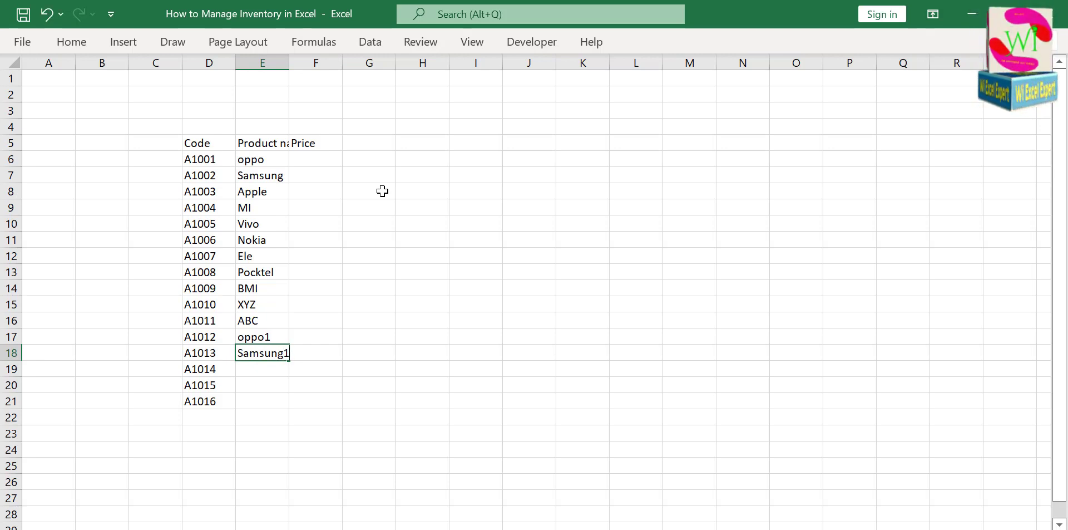
key(Right)
key(Left)
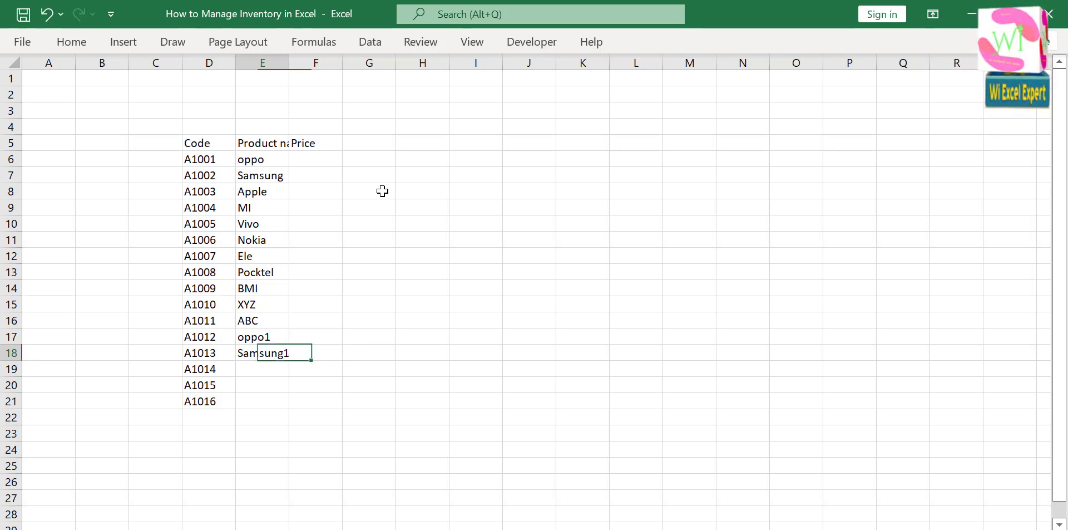
key(Down)
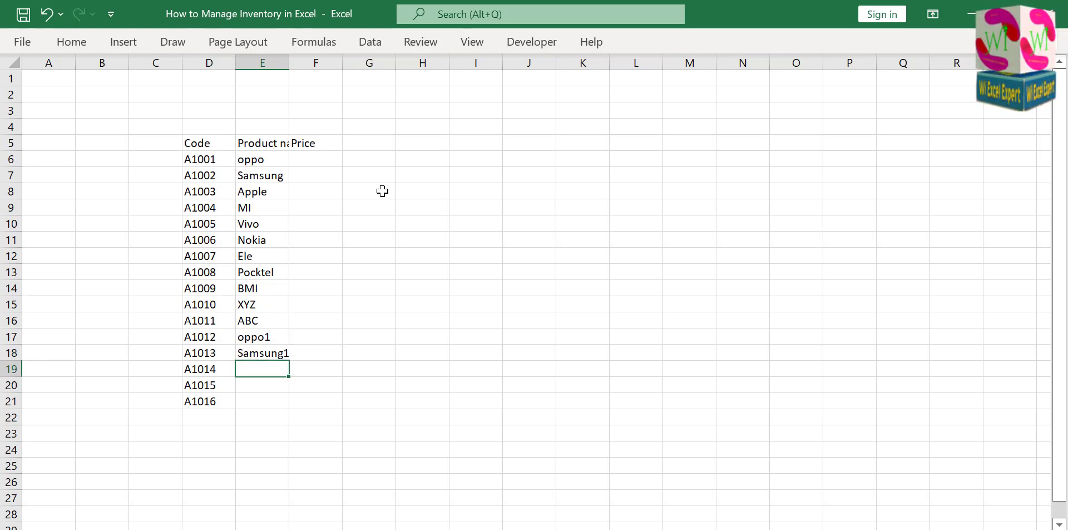
Enter the product names "Nokia1" in E19 and "Apple1" in E20 for codes A1014 and A1015
text(Nokia)
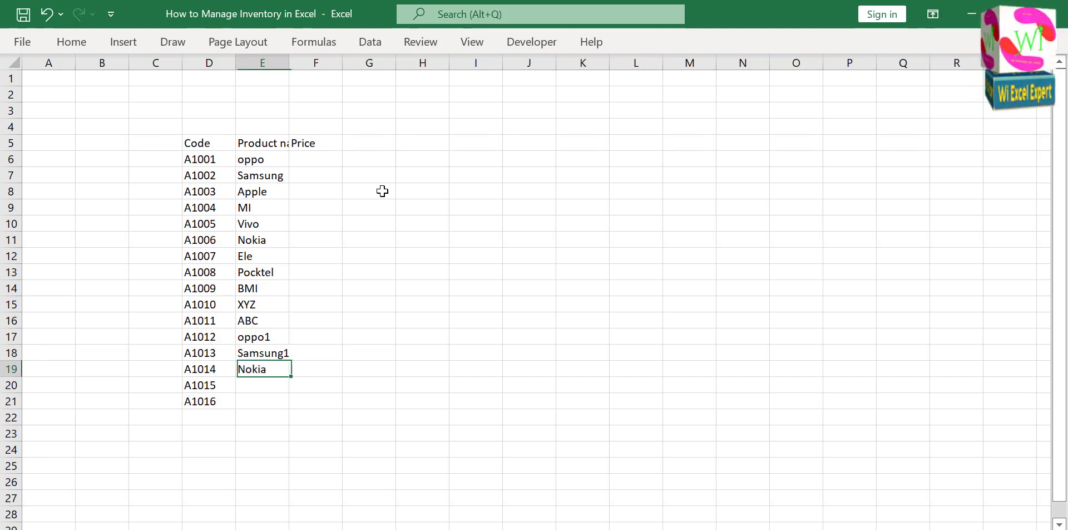
text(1)
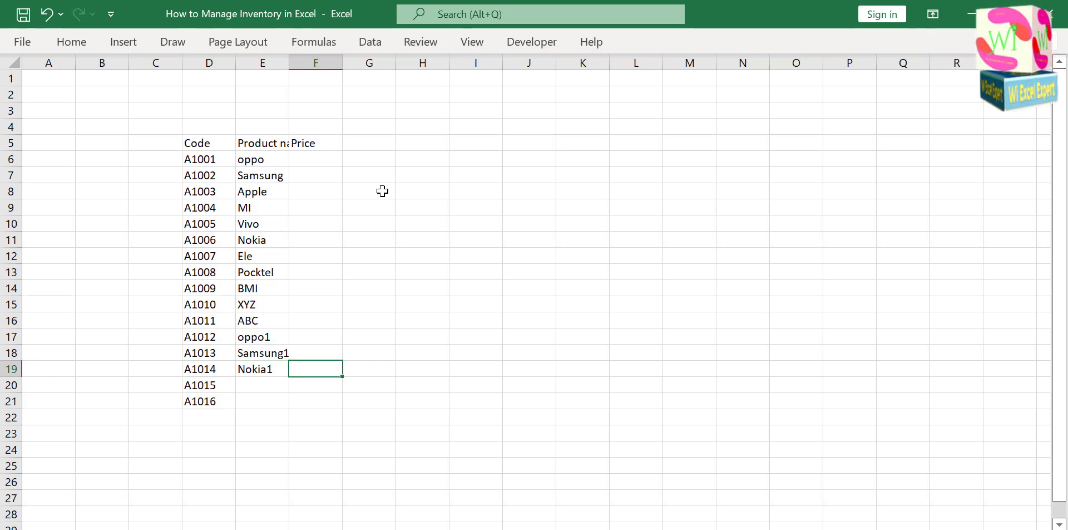
key(Return)
text(A)
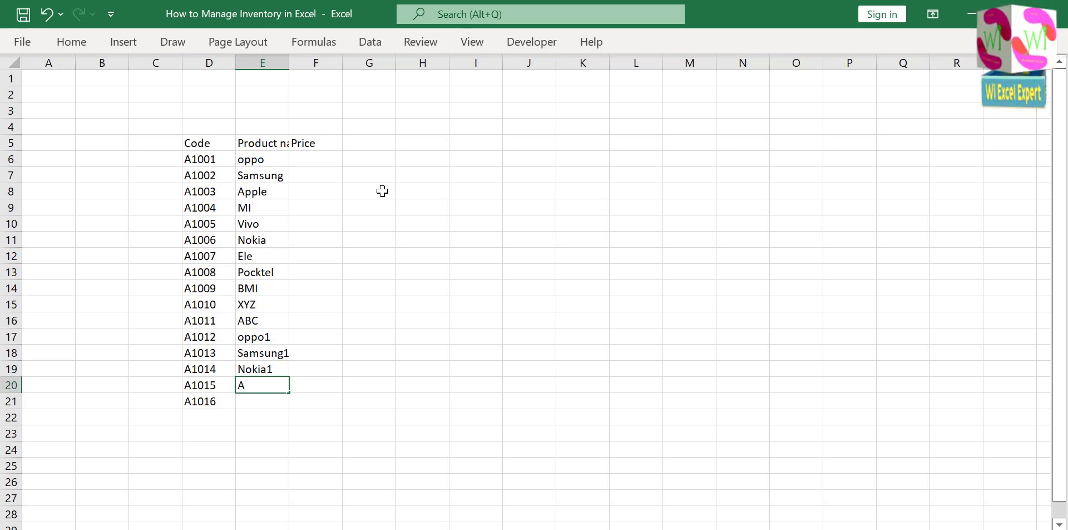
text(p)
key(Tab)
key(Left)
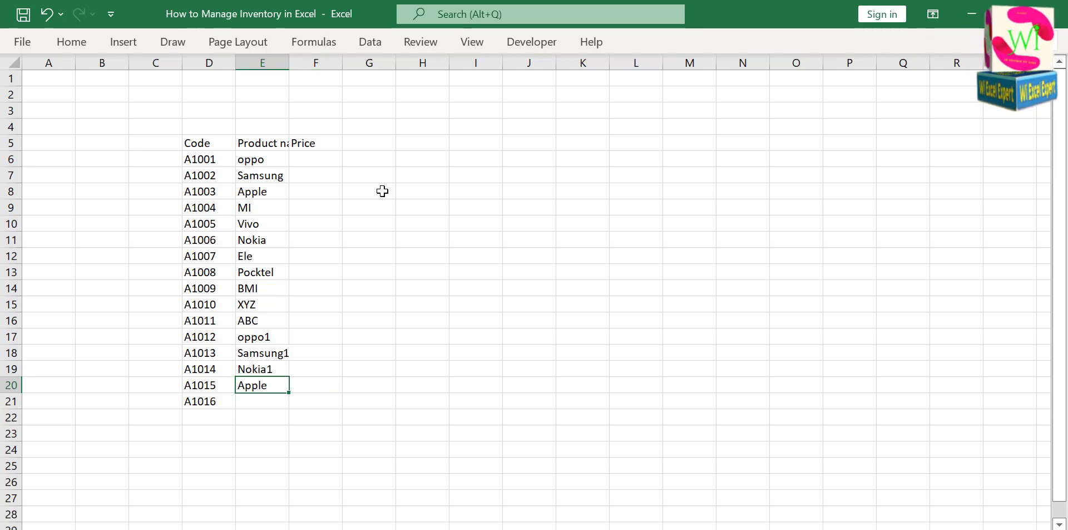
key(F2)
text(1)
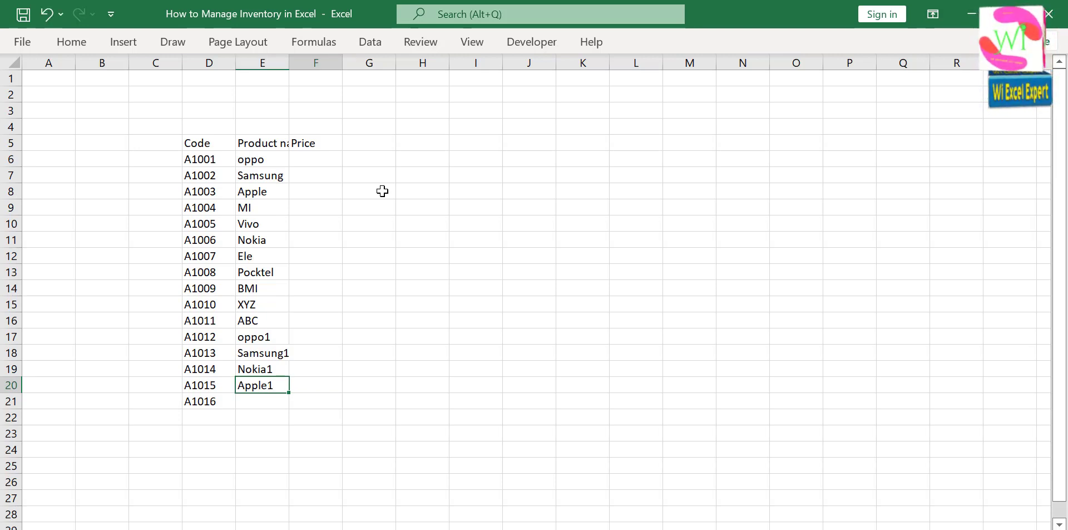
key(Return)
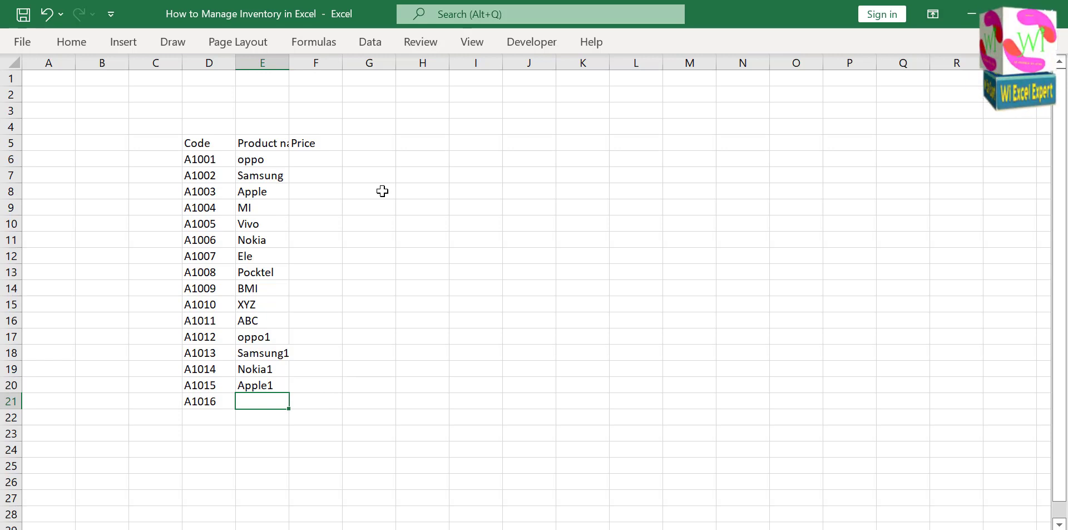
Enter the product name "Mi note" in E21 and autofit column E to its contents
text(Mi)
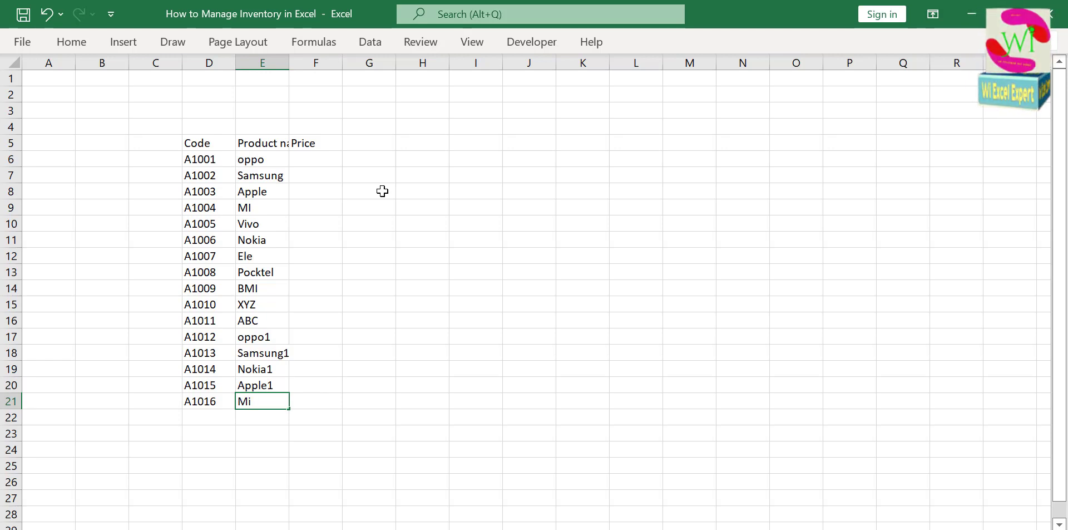
text( note)
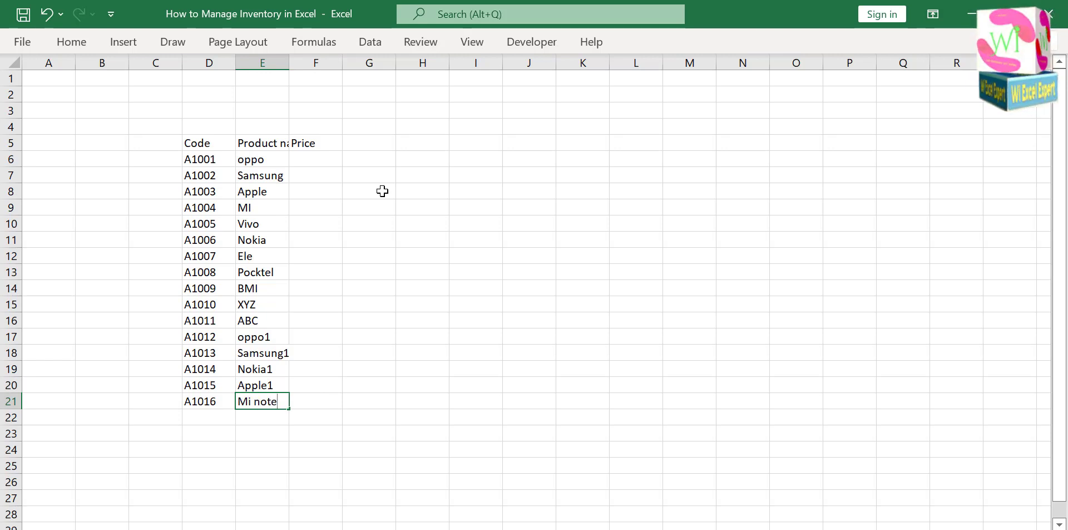
click(267, 62)
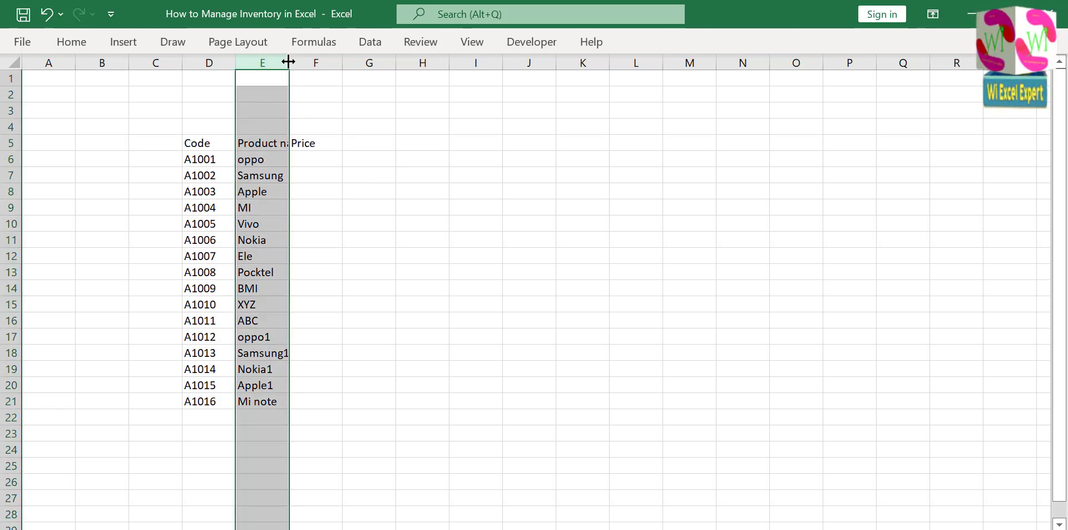
double_click(289, 62)
Enter the prices 12000, 13000 and 14000 in cells F6 to F8
click(340, 159)
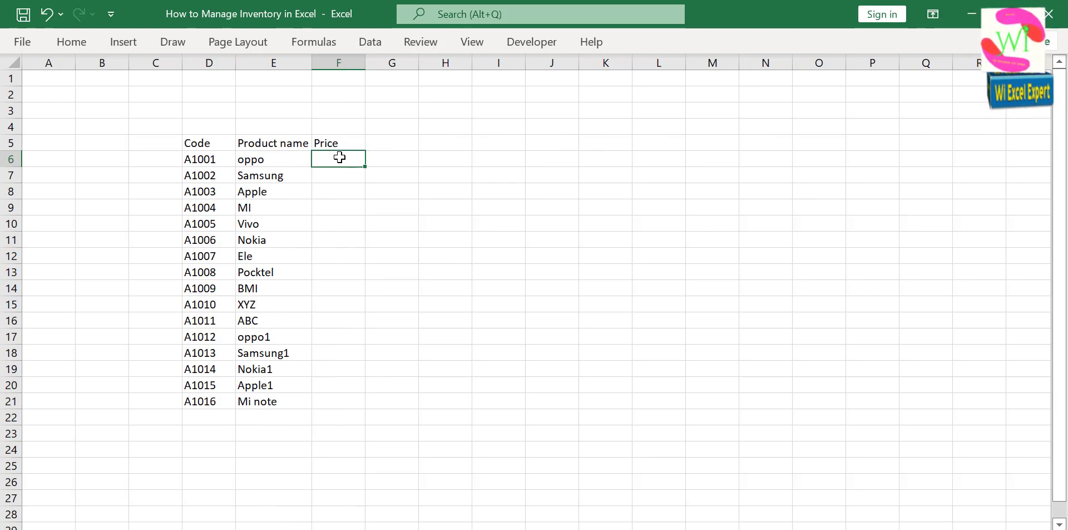
text(12000)
key(Return)
text(13000)
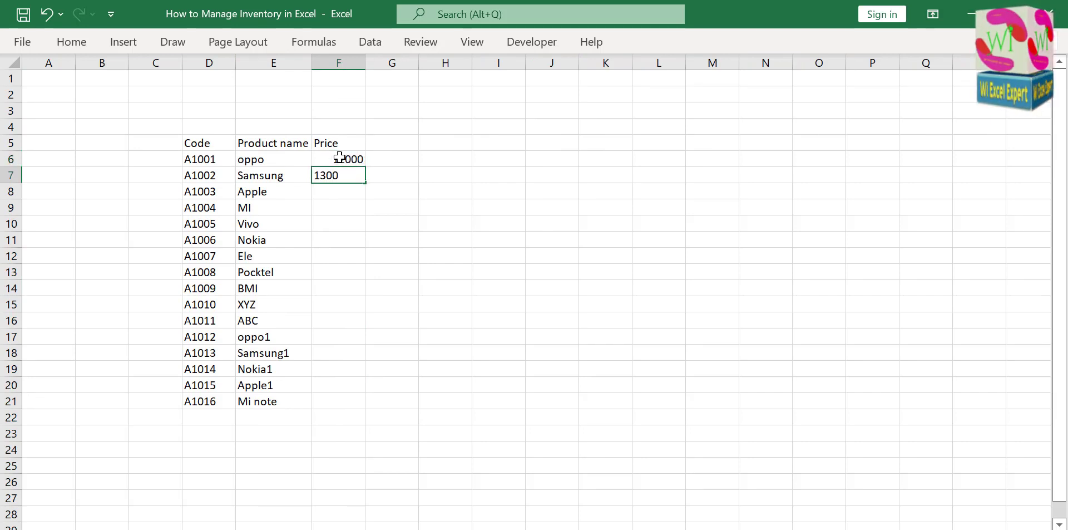
key(Return)
text(14000)
key(Return)
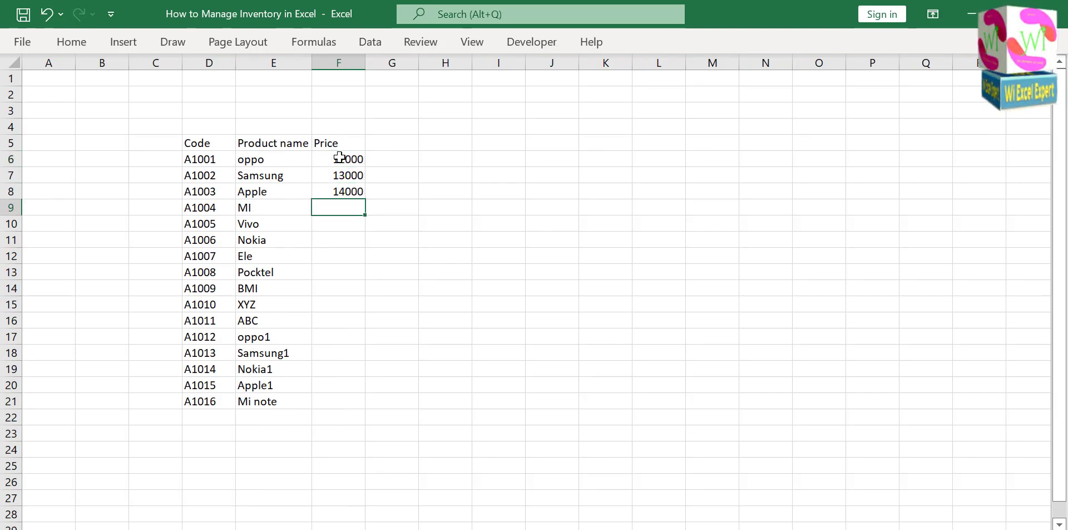
Extend the price series from F6:F8 down to F21, increasing by 1000 per row up to 27000
click(340, 157)
drag(340, 157, 369, 405)
click(343, 284)
click(330, 191)
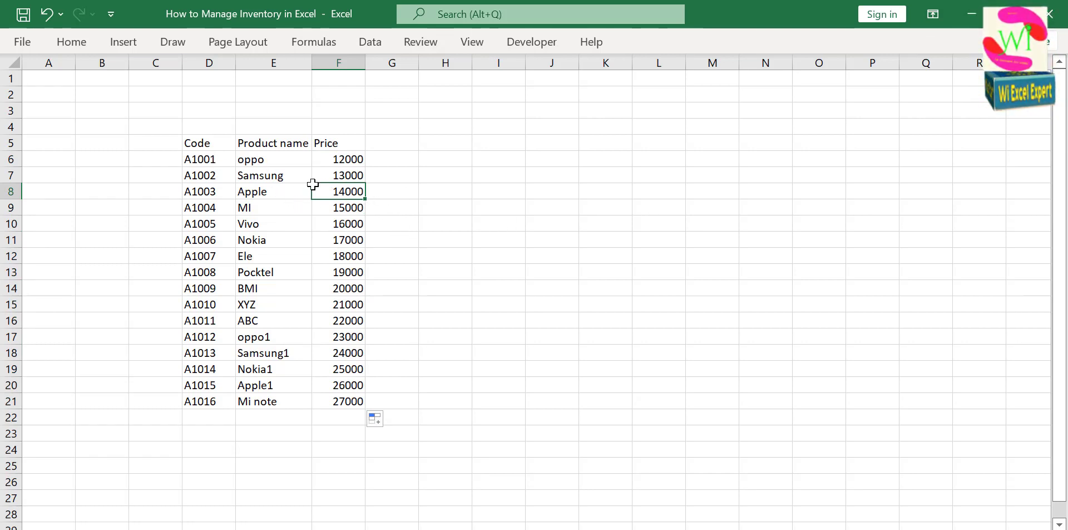
Center the Code, Product name and Price headers in D5:F5 horizontally
drag(207, 143, 323, 141)
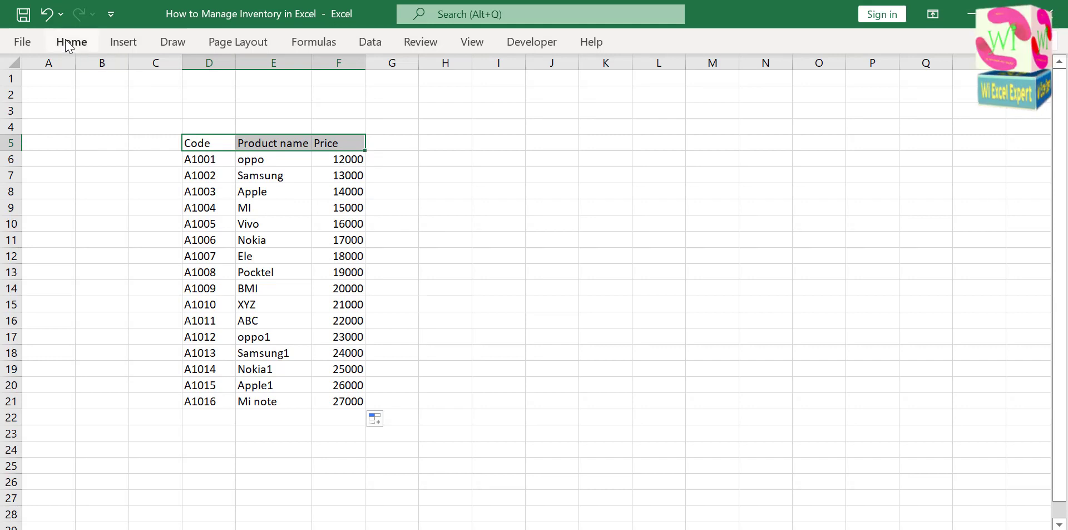
click(72, 42)
click(296, 100)
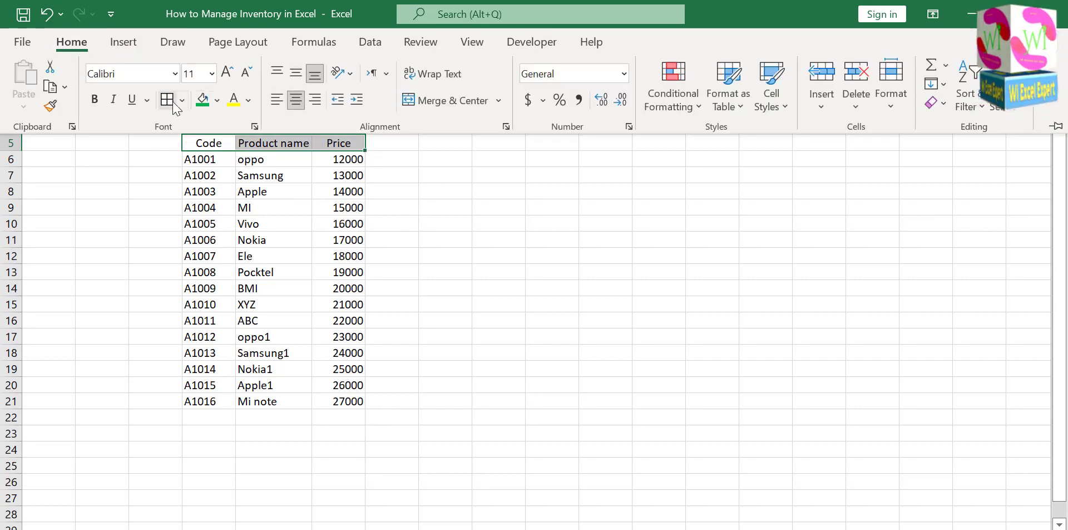
Hide the gridlines on the product list worksheet
click(292, 222)
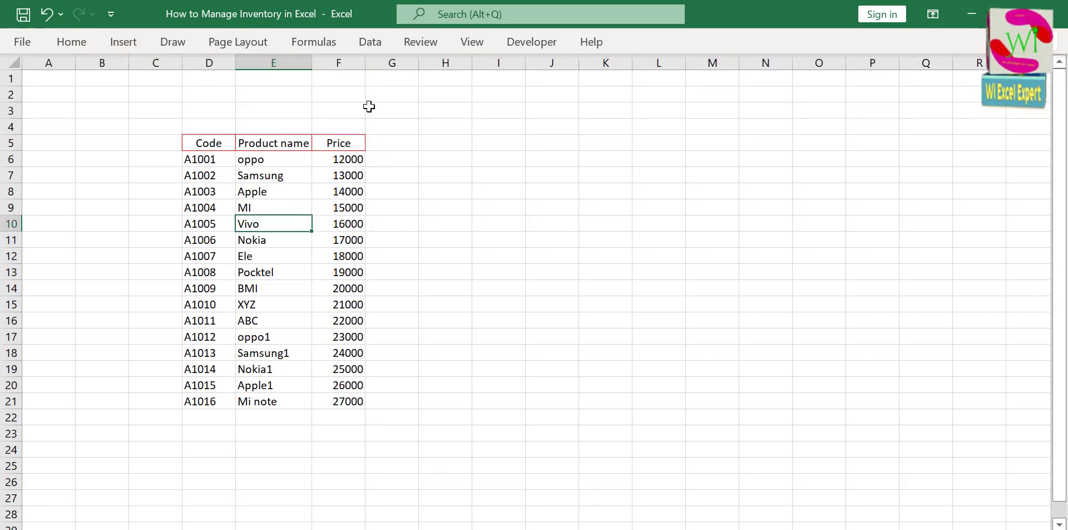
click(466, 45)
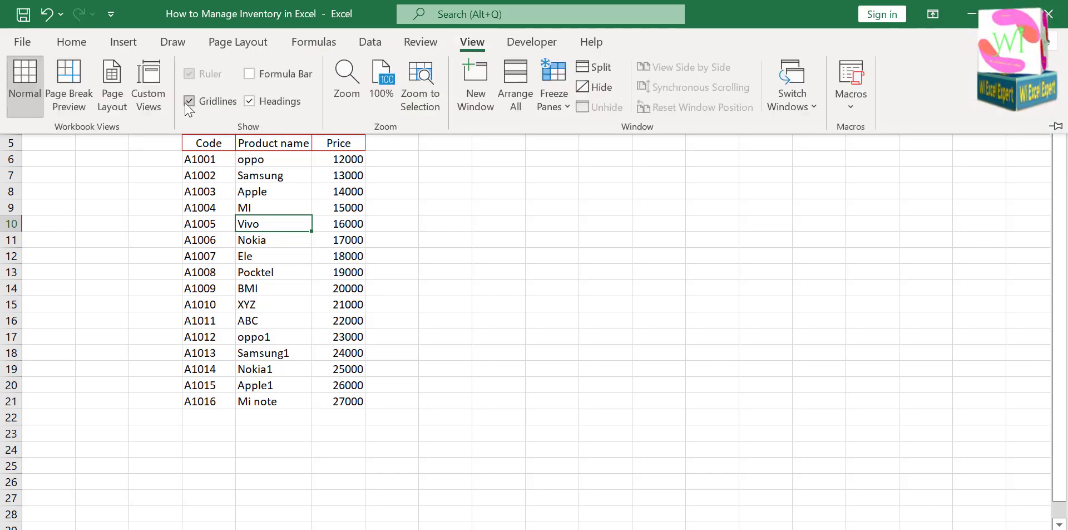
click(189, 101)
click(467, 273)
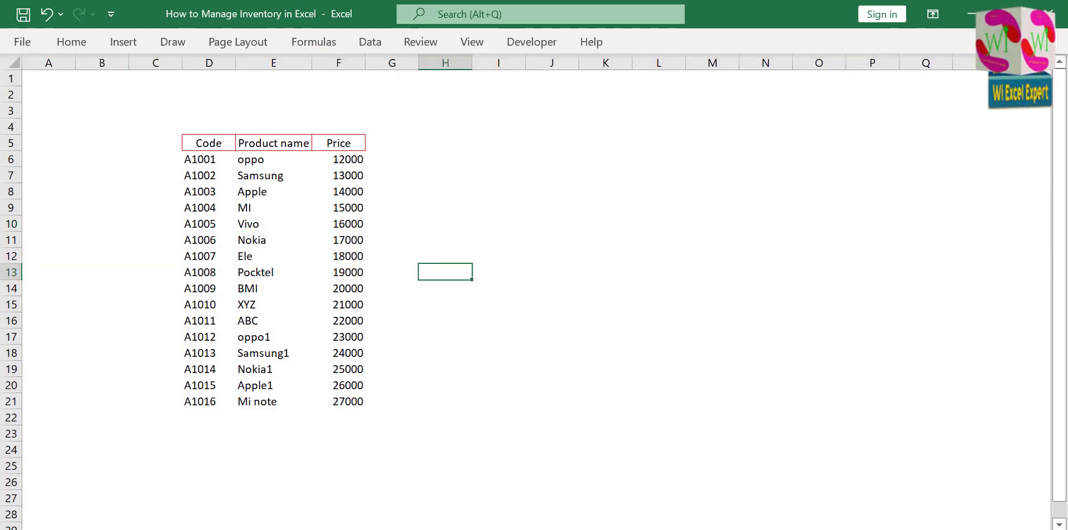
Apply red borders to all product rows in D6:F21
click(251, 163)
drag(198, 160, 346, 400)
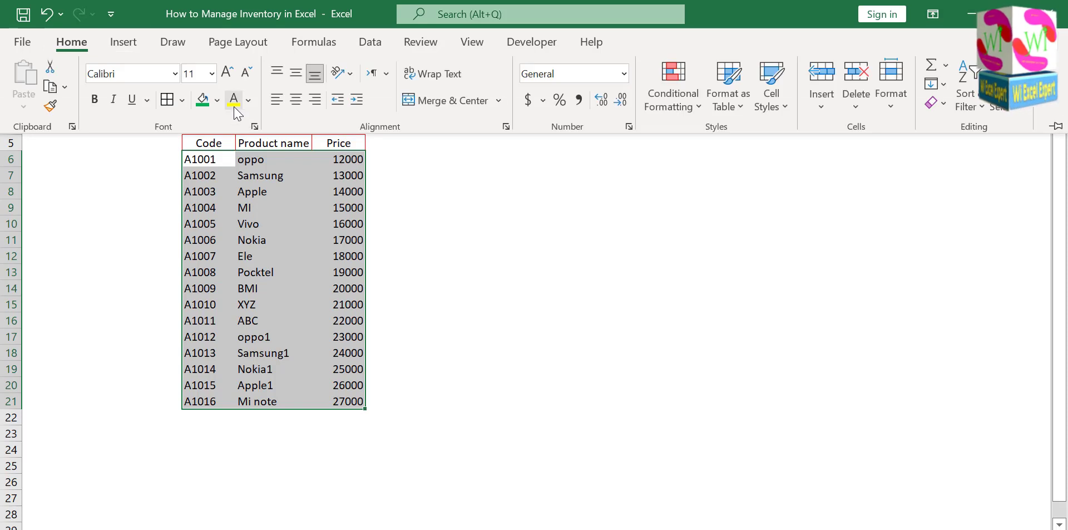
click(167, 99)
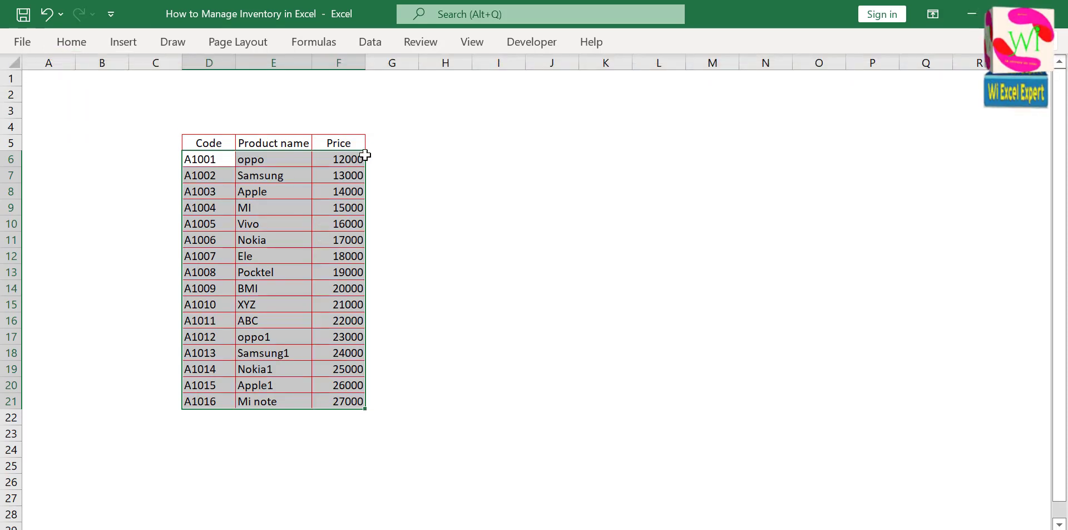
Add the column headers Purchase, Sale, Balance and Amount in G5:J5, beside Price
click(382, 143)
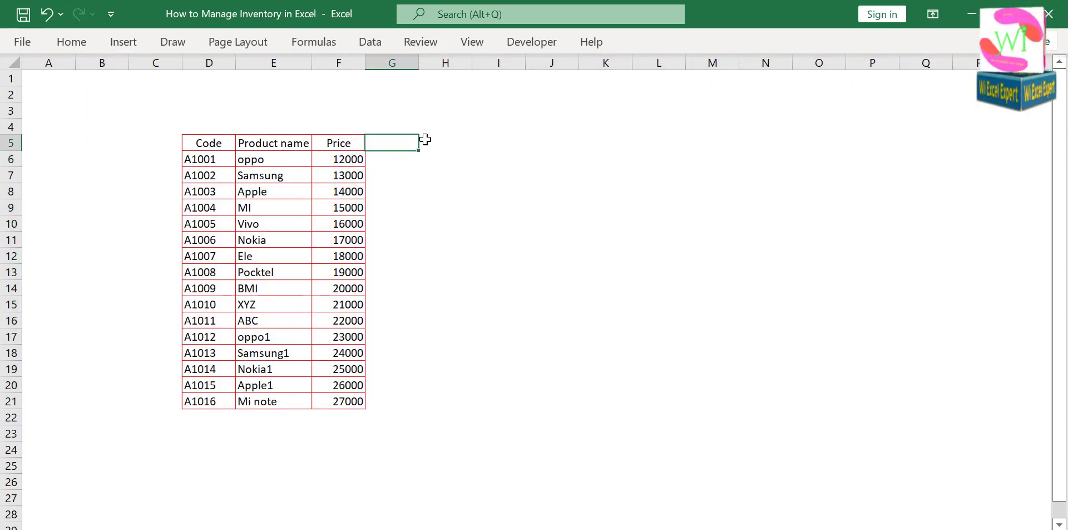
text(Purchase)
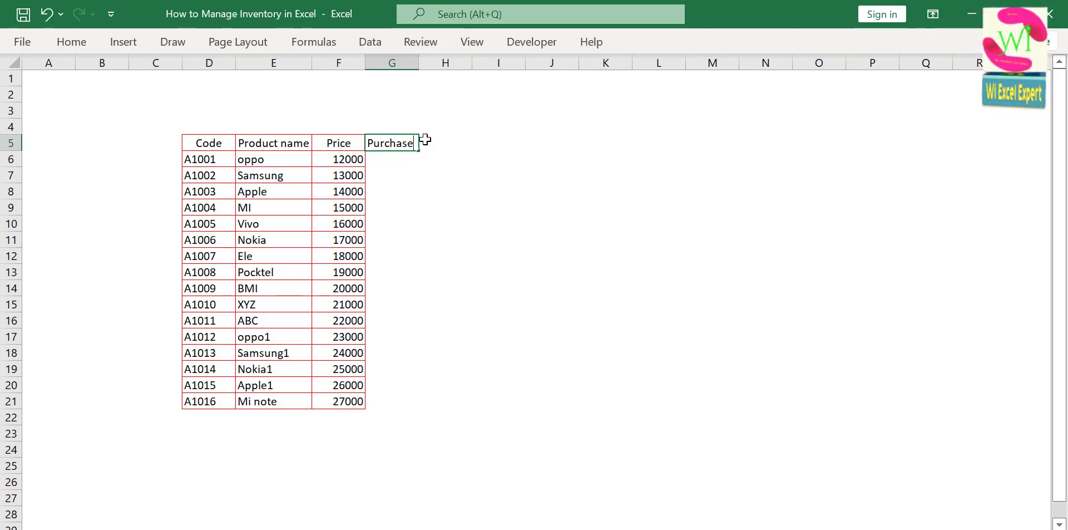
key(Tab)
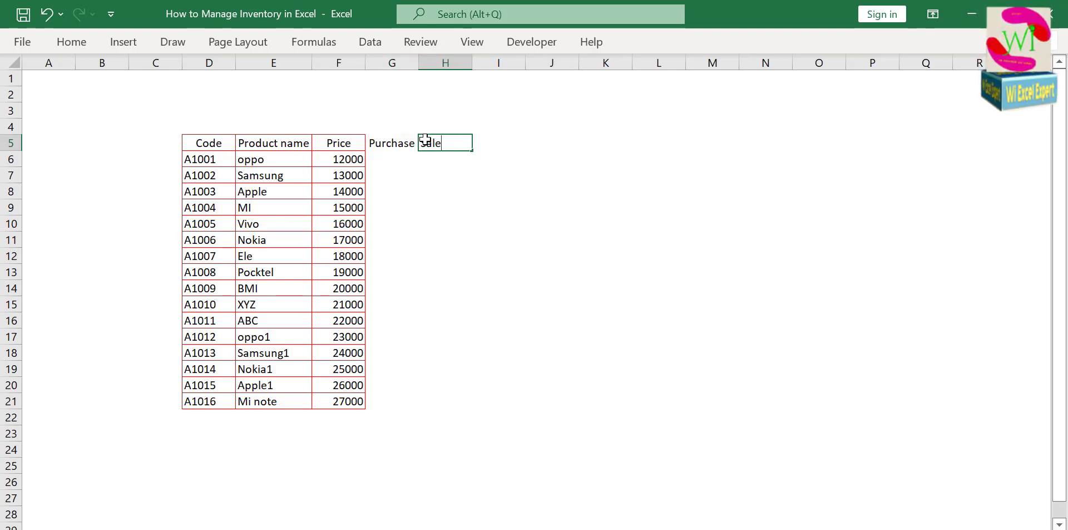
key(Tab)
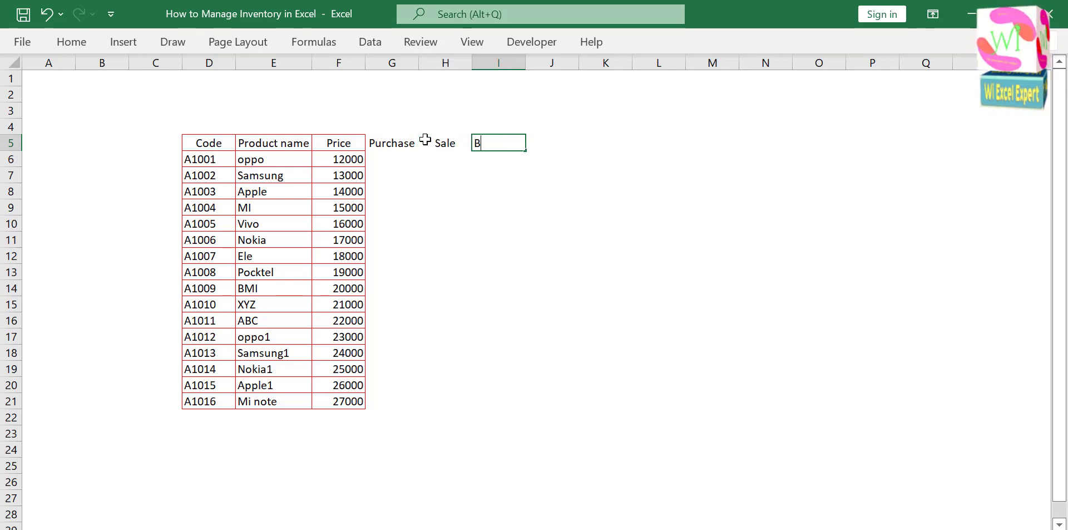
text(Balance)
key(Tab)
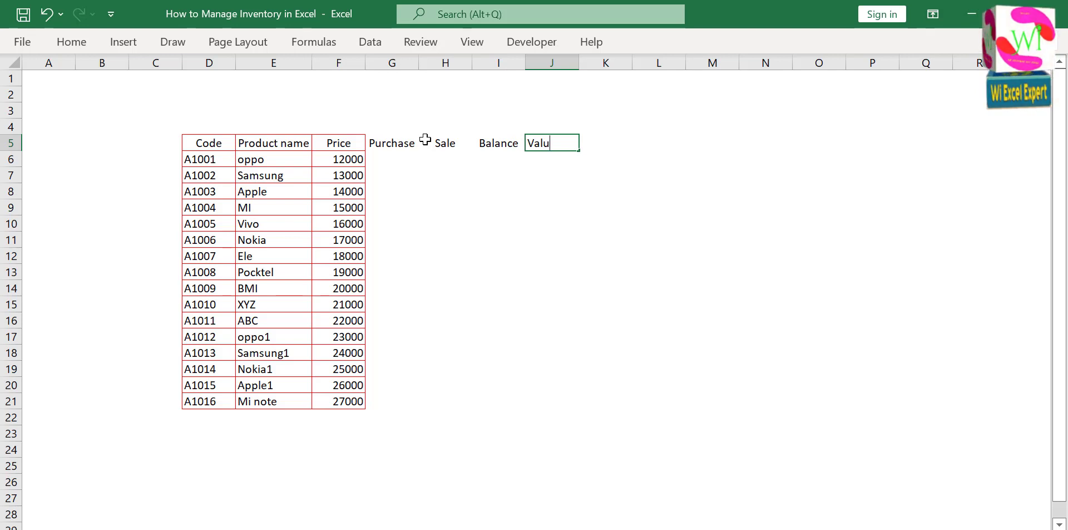
key(BackSpace)
key(BackSpace)
key(BackSpace)
key(BackSpace)
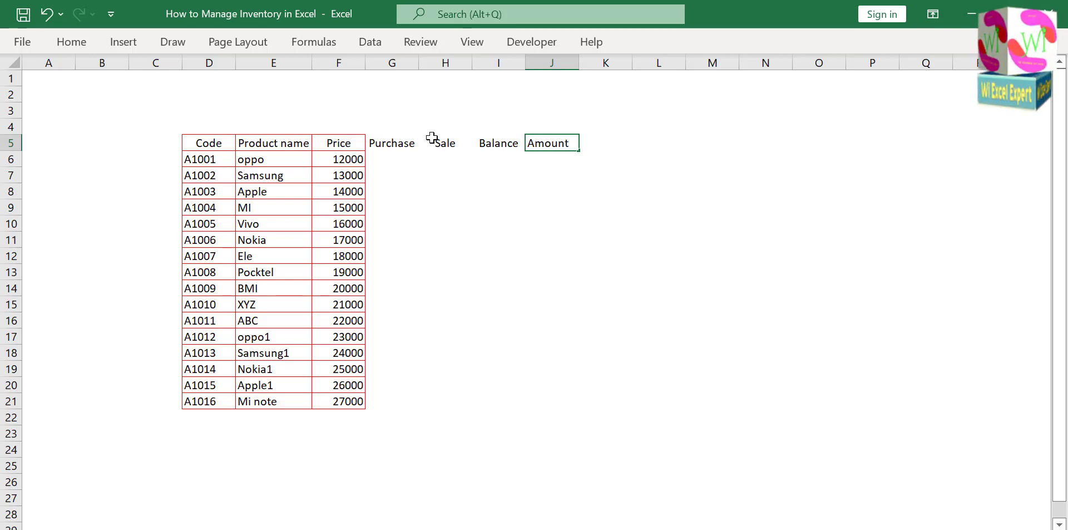
click(433, 170)
Apply red borders to the new headers in G5:J5 and the empty cells below them down to row 21
drag(398, 143, 565, 143)
click(71, 44)
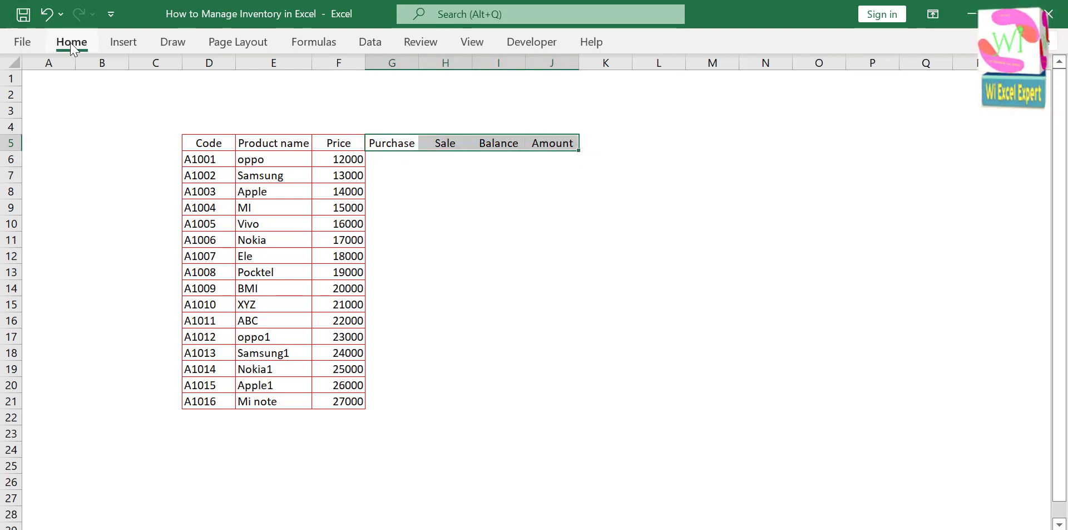
click(439, 222)
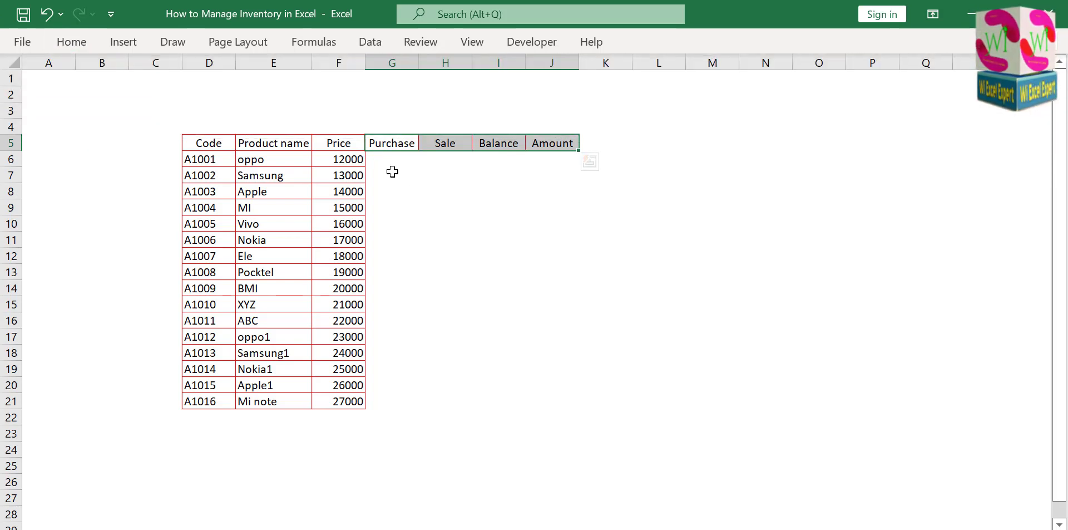
drag(391, 162, 574, 406)
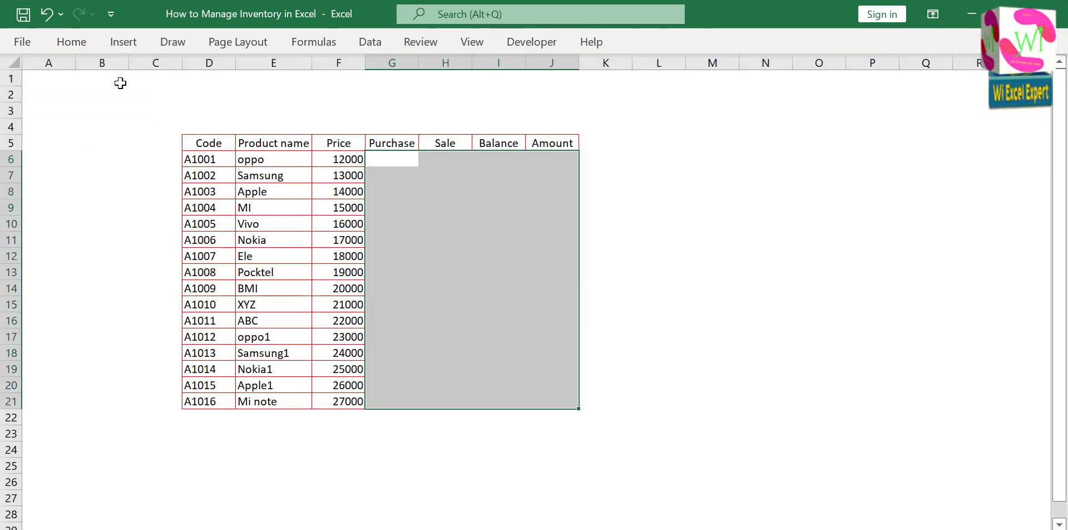
click(72, 43)
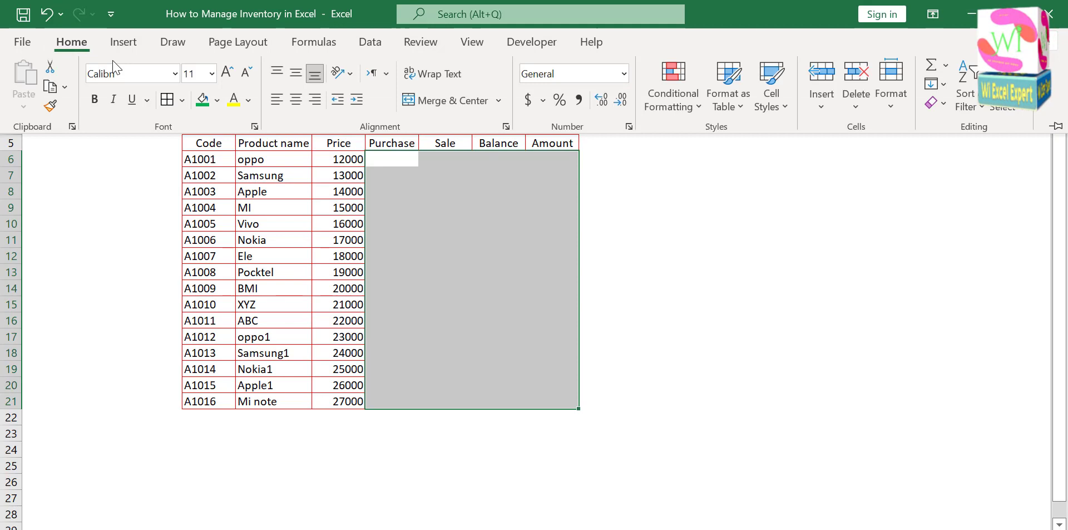
click(167, 99)
Format the header row D5:J5 with a green fill and yellow font
drag(222, 143, 556, 143)
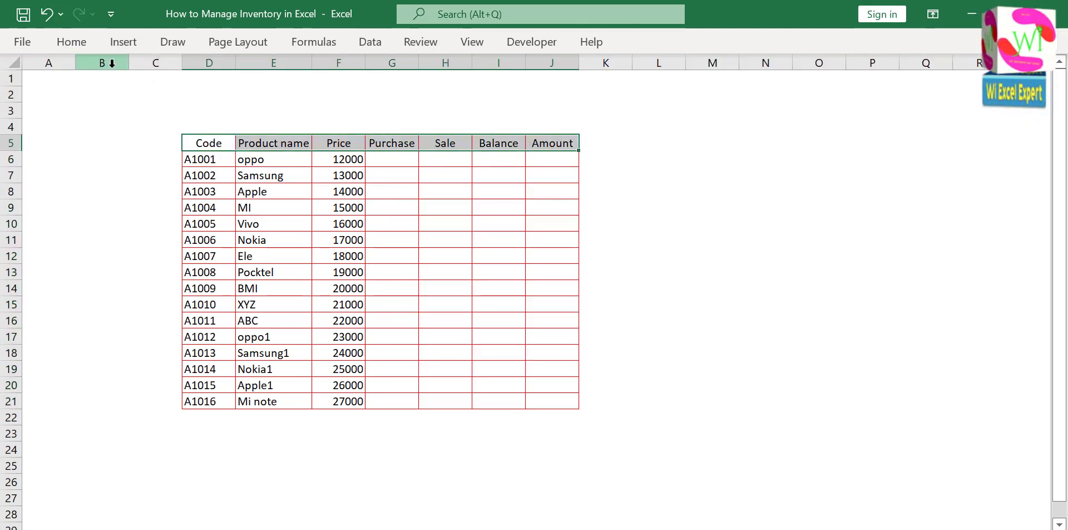
click(71, 41)
click(203, 101)
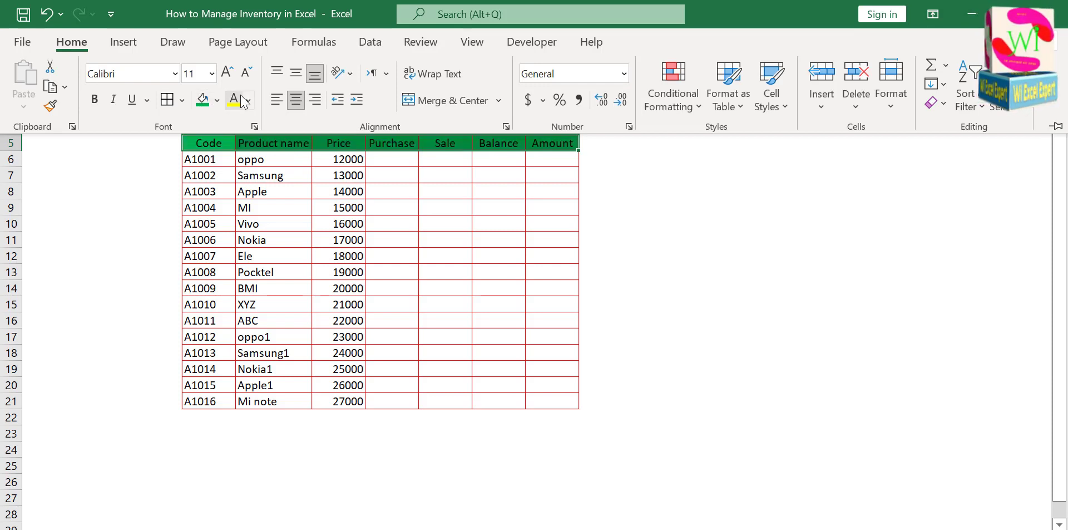
click(233, 100)
click(314, 223)
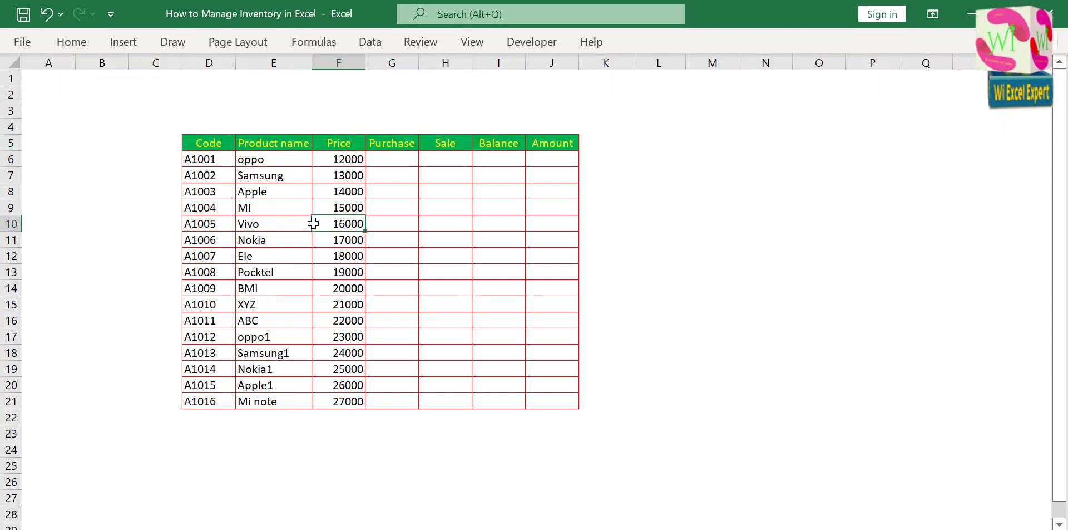
On the inventory management sheet, try adding list validation with the source Purchase,Sale to K7 under the Inventory List's Type header
click(396, 237)
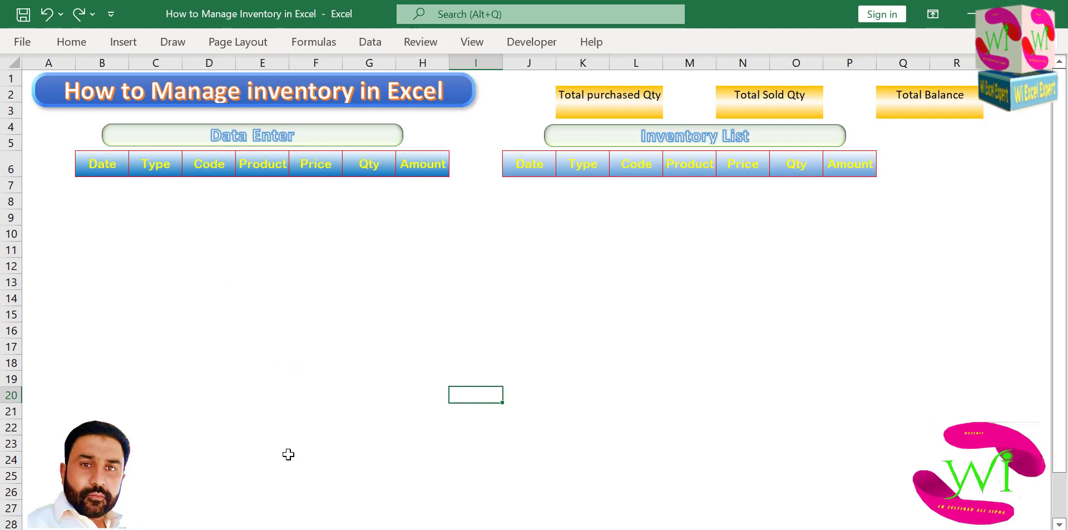
click(618, 247)
click(596, 183)
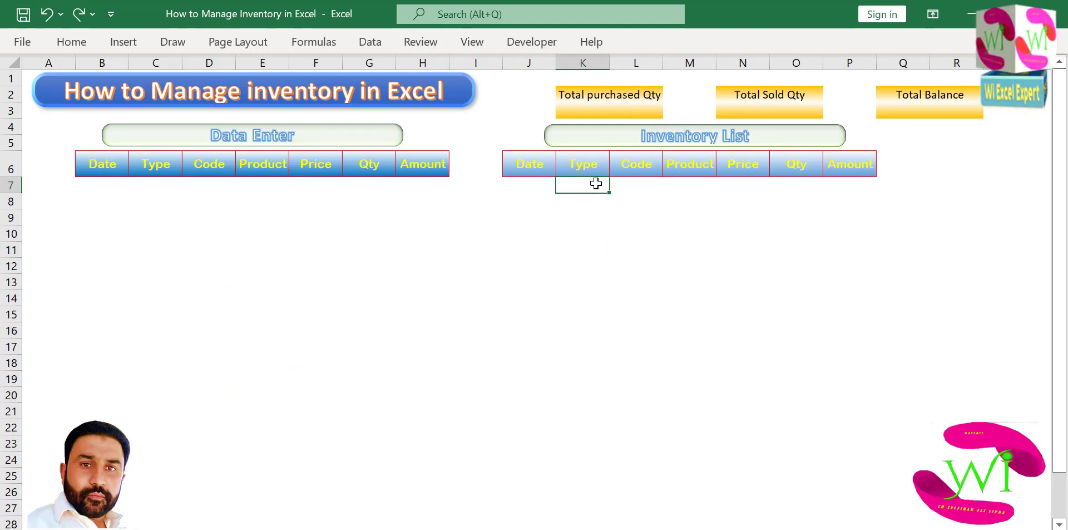
click(372, 43)
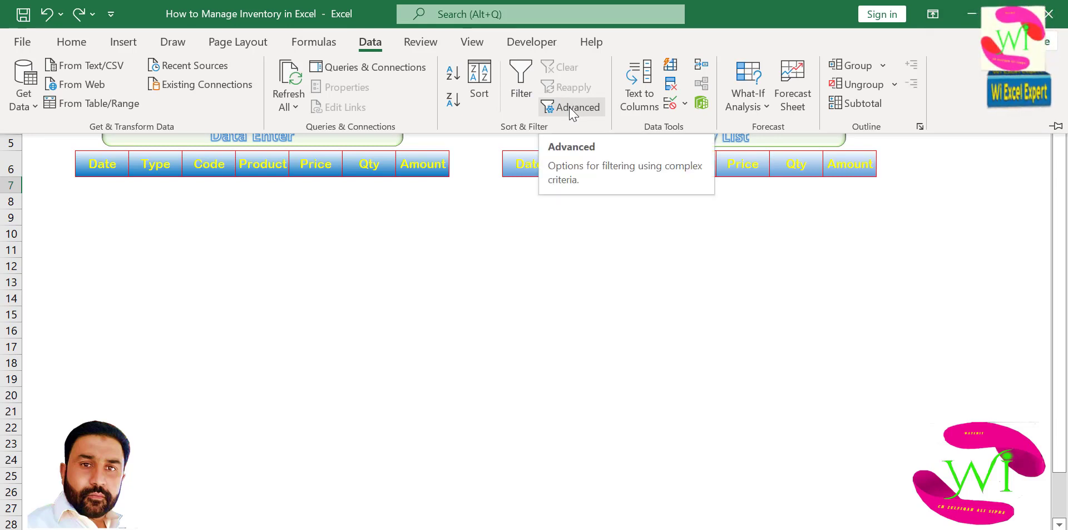
click(672, 103)
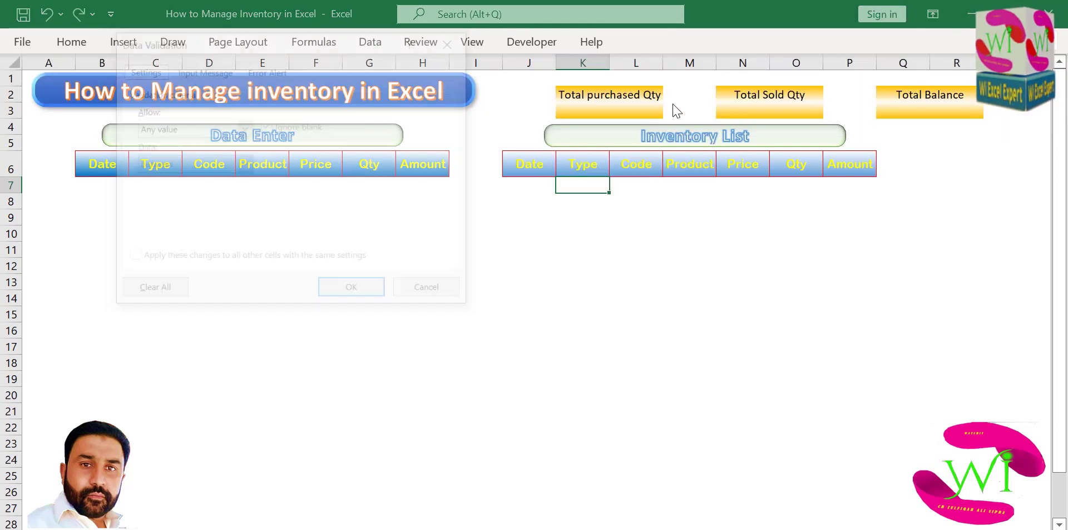
click(244, 128)
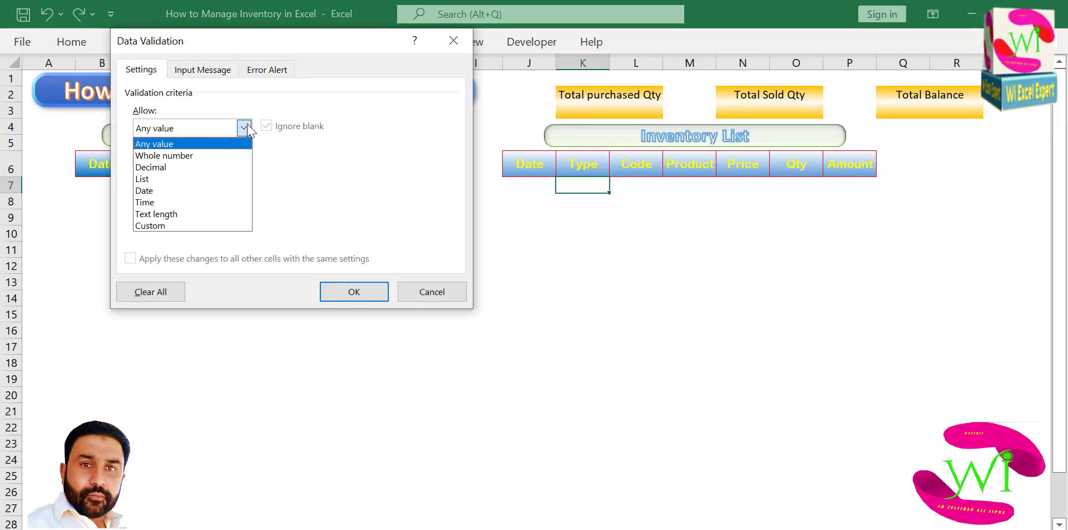
click(172, 179)
click(212, 198)
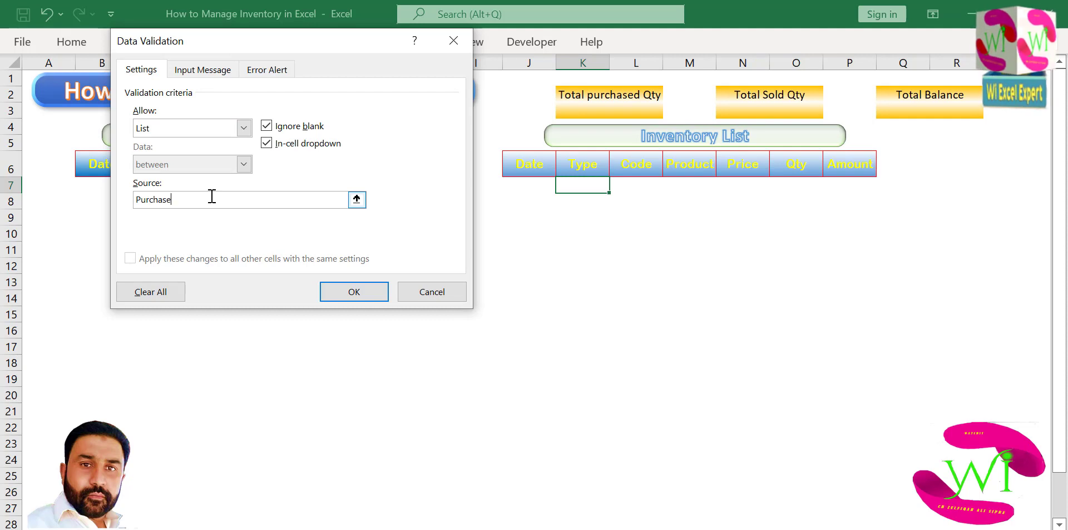
text(Purchase,Sale)
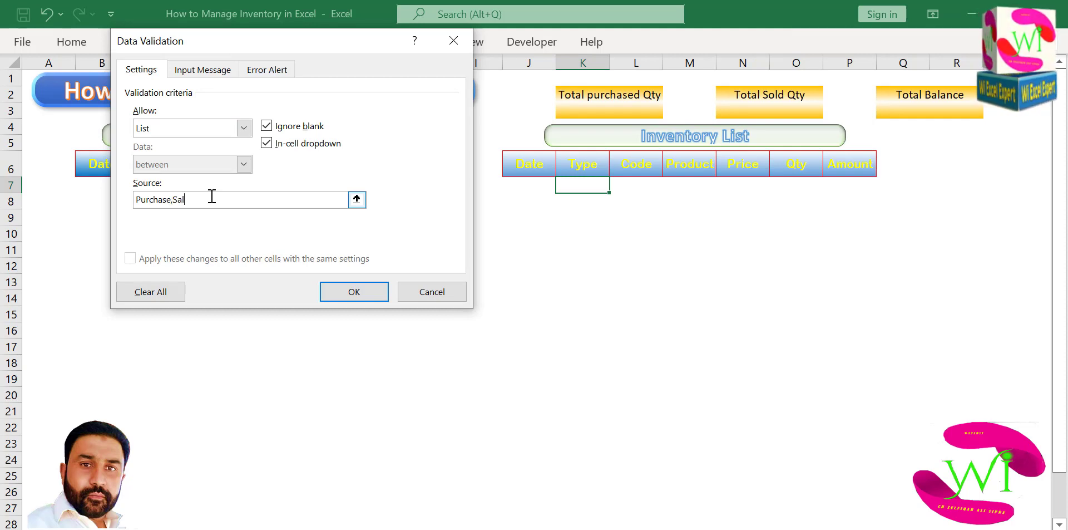
click(354, 291)
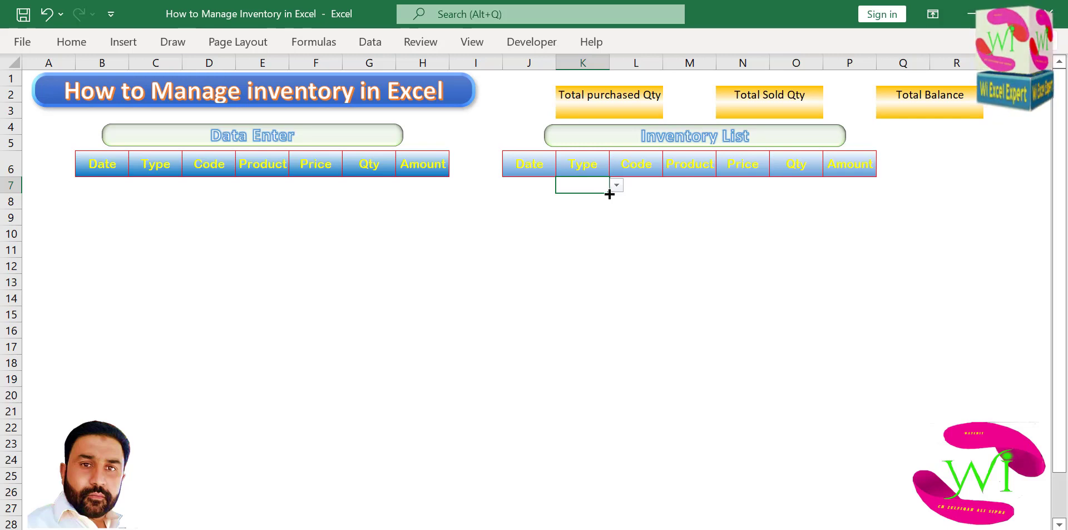
Copy the drop-down validation from K7 down to K15 and check the options offered in K7
drag(610, 194, 615, 323)
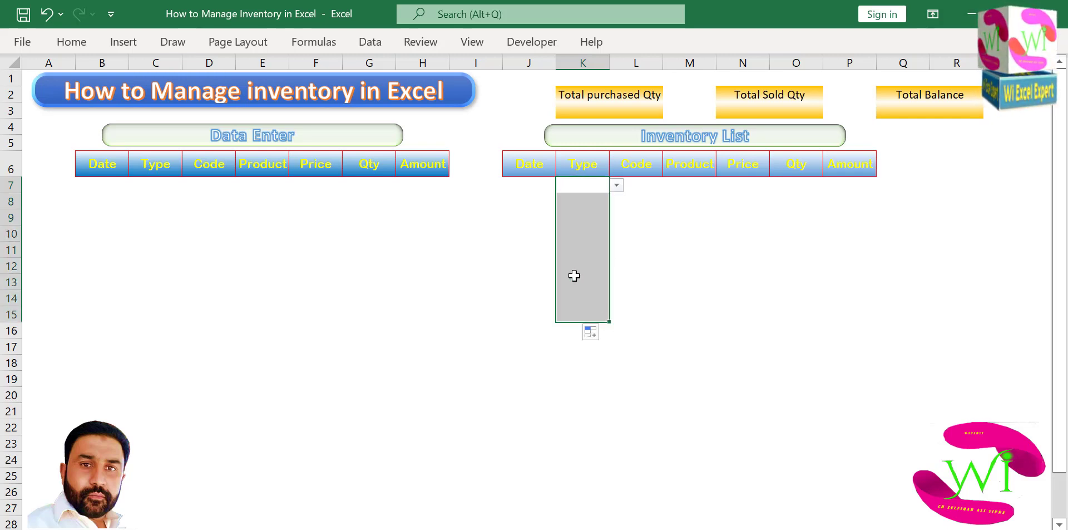
click(534, 239)
click(576, 293)
click(589, 266)
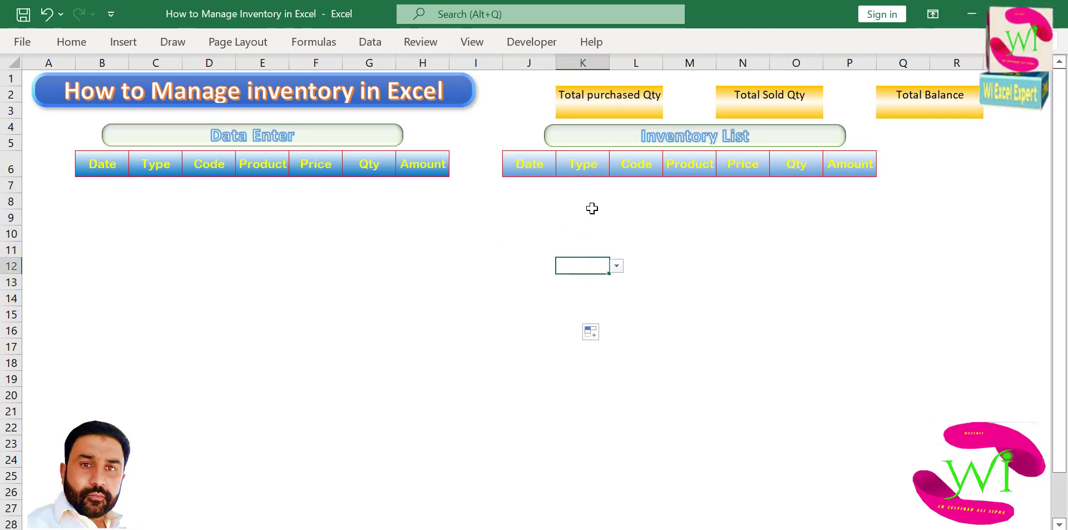
click(594, 184)
click(616, 186)
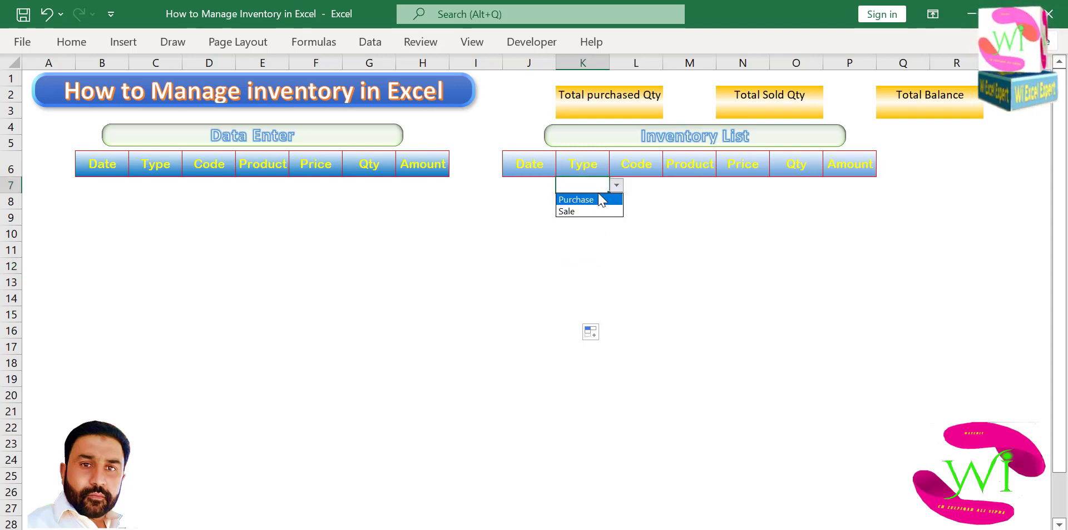
key(Escape)
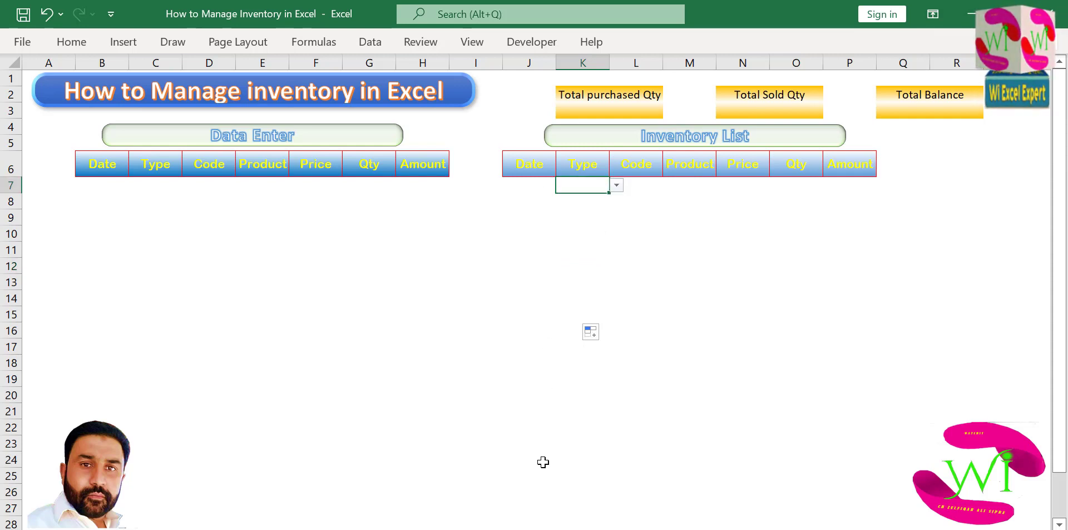
Undo the drop-down validation added to the Inventory List's Type column
key(alt+Tab)
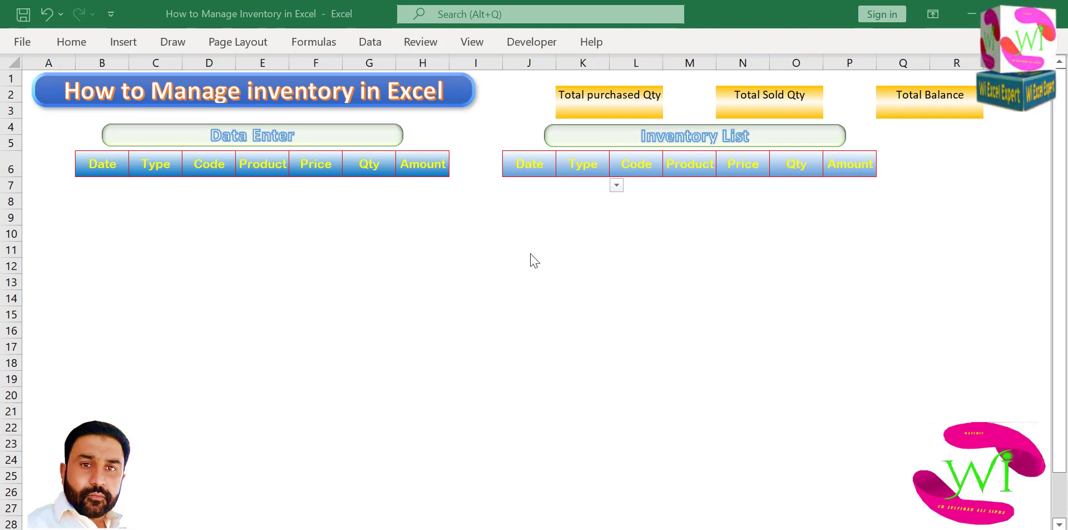
key(alt+Tab)
click(584, 241)
key(ctrl+z)
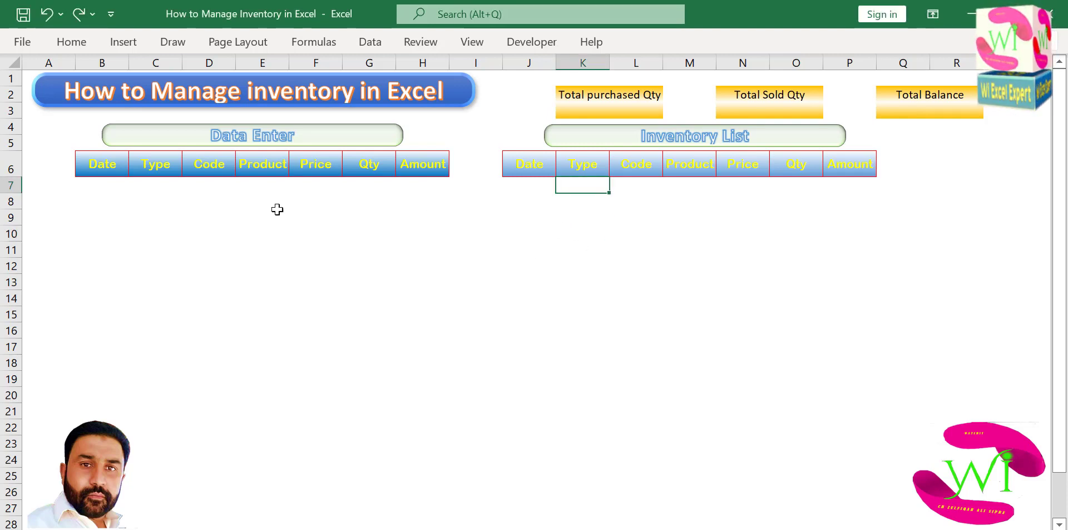
click(601, 206)
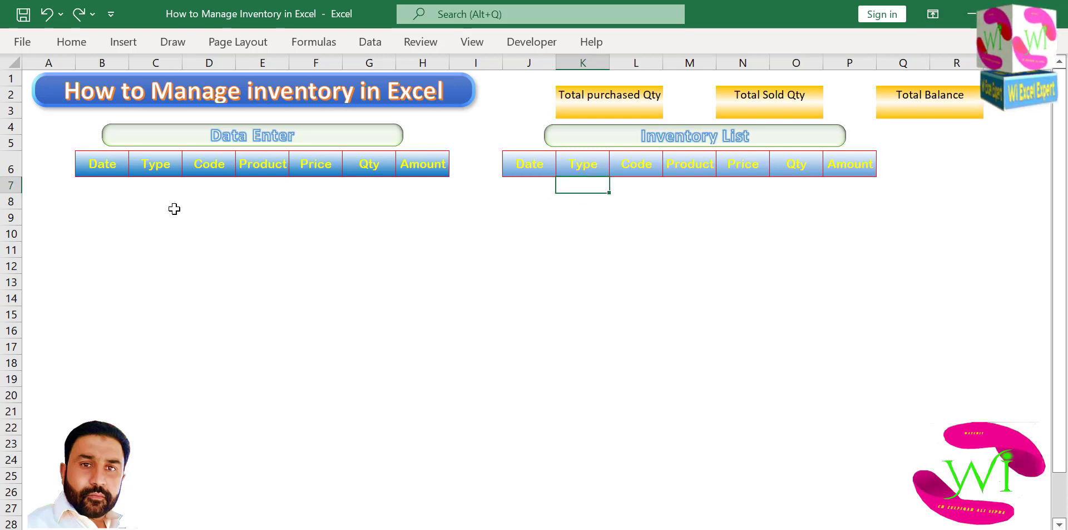
Add list validation with the source Purchase,Sale to C7 under the Data Enter table's Type header and check its drop-down
click(158, 188)
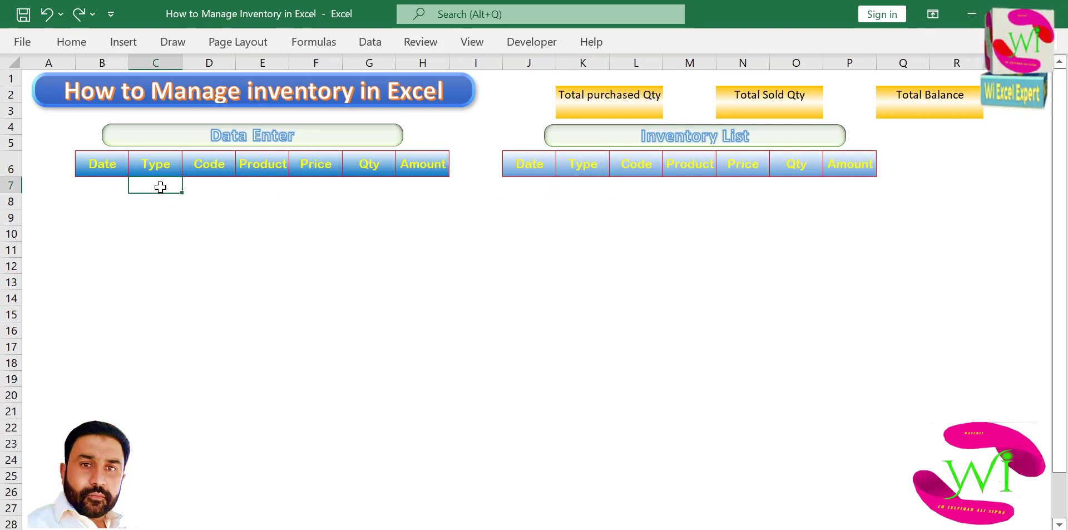
click(369, 42)
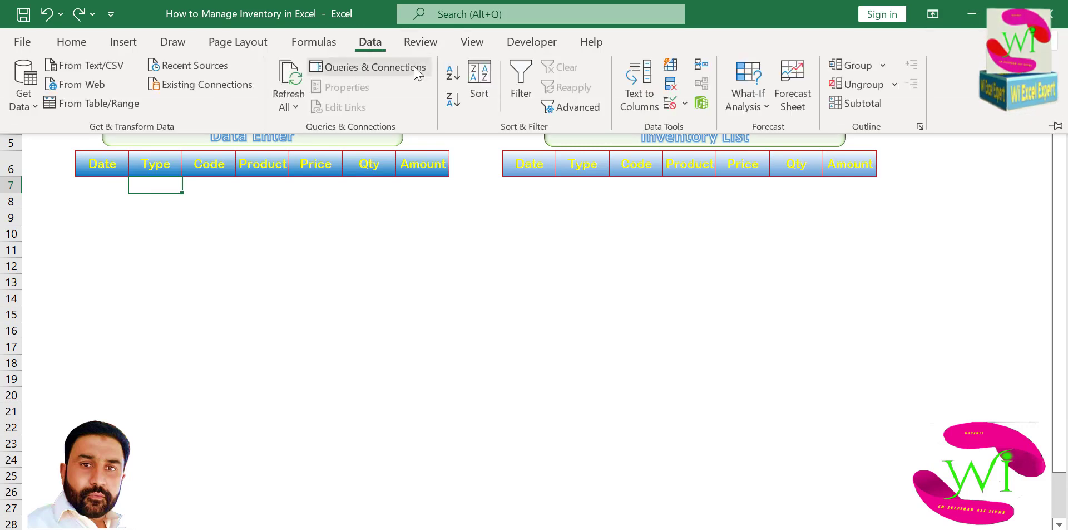
click(670, 103)
click(243, 127)
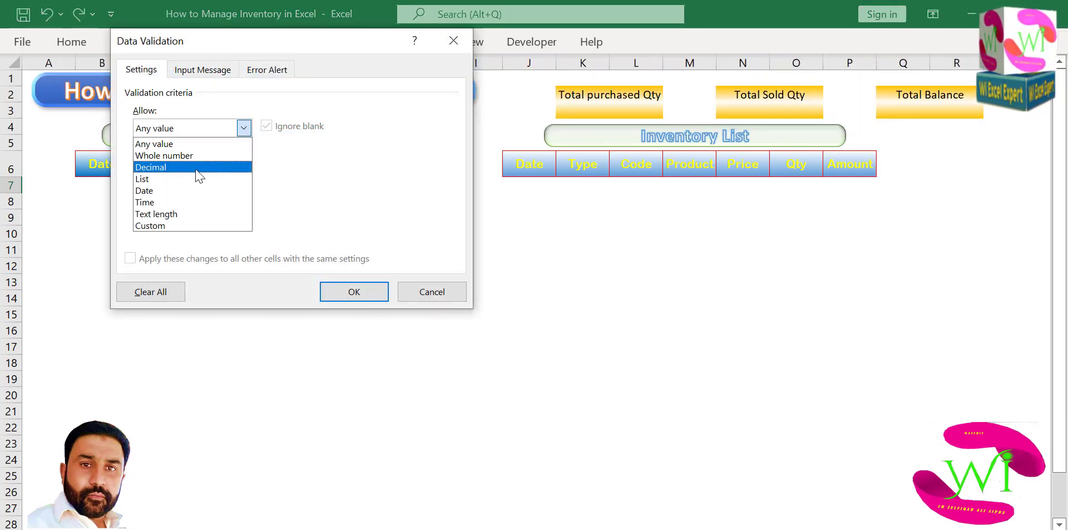
click(197, 178)
click(228, 202)
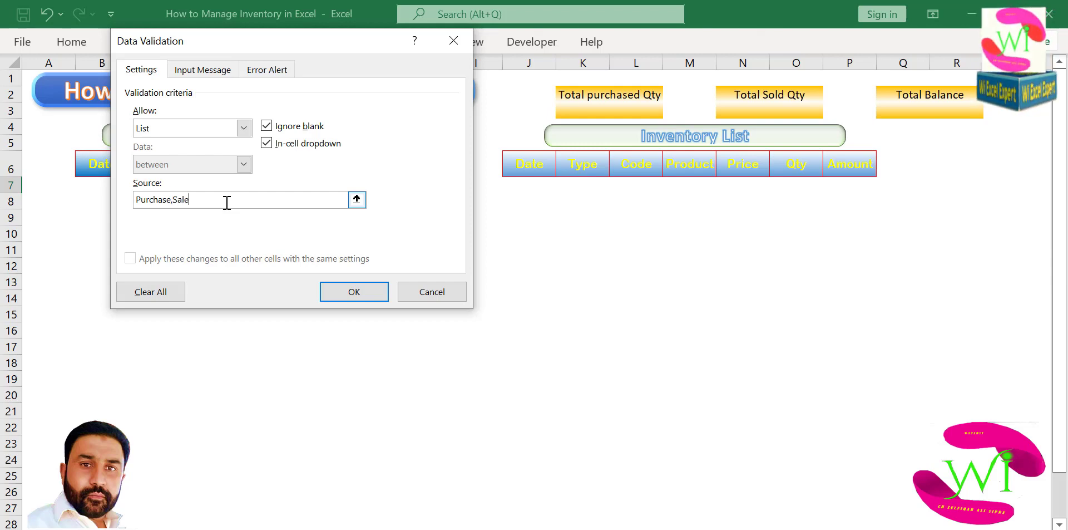
click(350, 290)
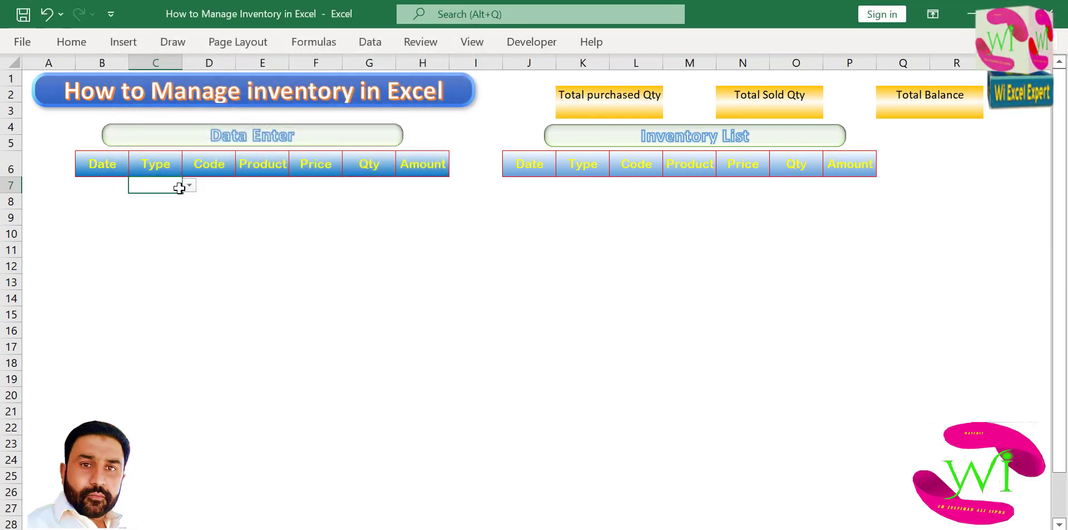
click(189, 188)
key(Escape)
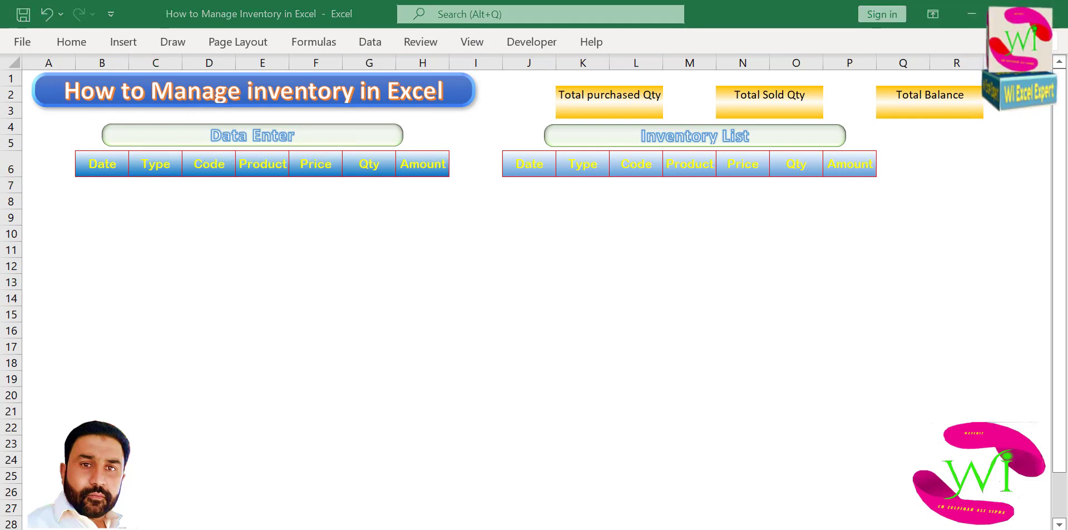
Delete the Date and Type header cells J6:K6 from the Inventory List, shifting the remaining cells left
click(567, 196)
drag(529, 164, 572, 164)
right_click(576, 166)
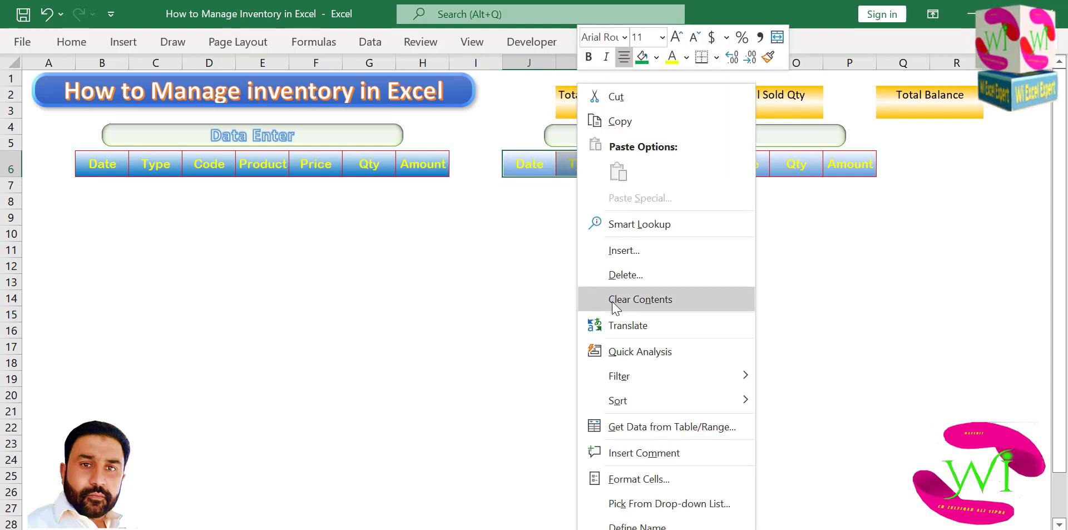
click(616, 277)
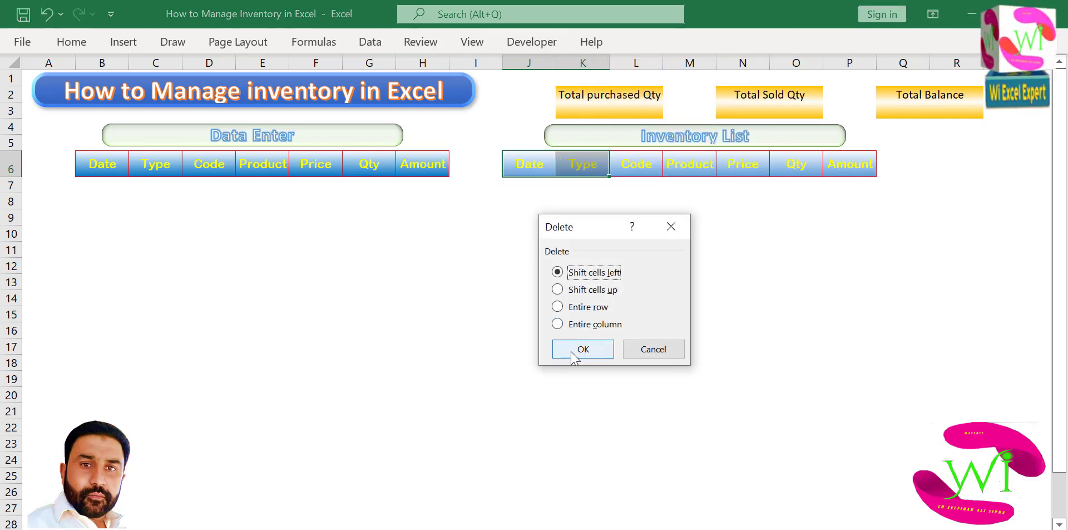
click(574, 351)
click(541, 212)
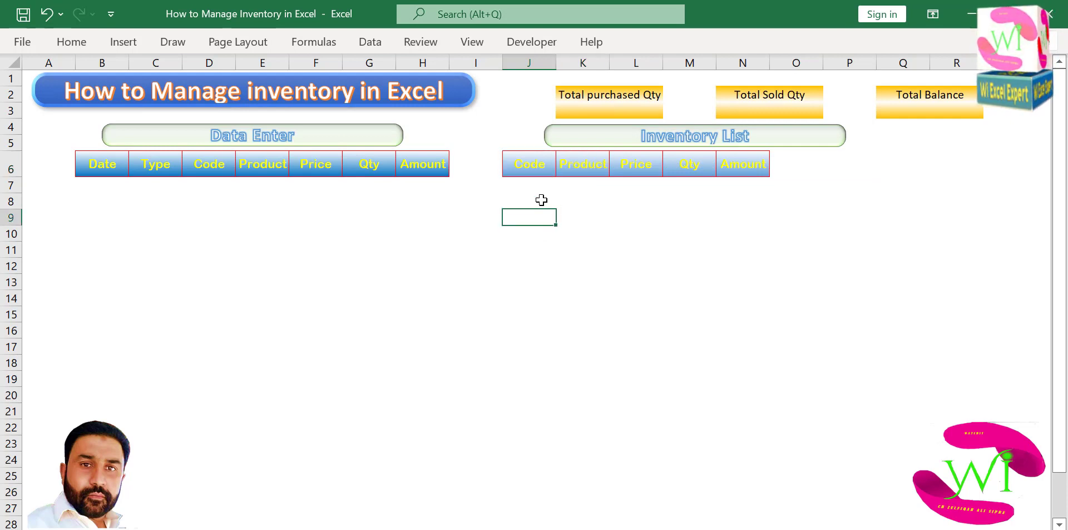
Widen column K slightly to give the Inventory List's Product header more room
click(537, 165)
drag(610, 63, 619, 64)
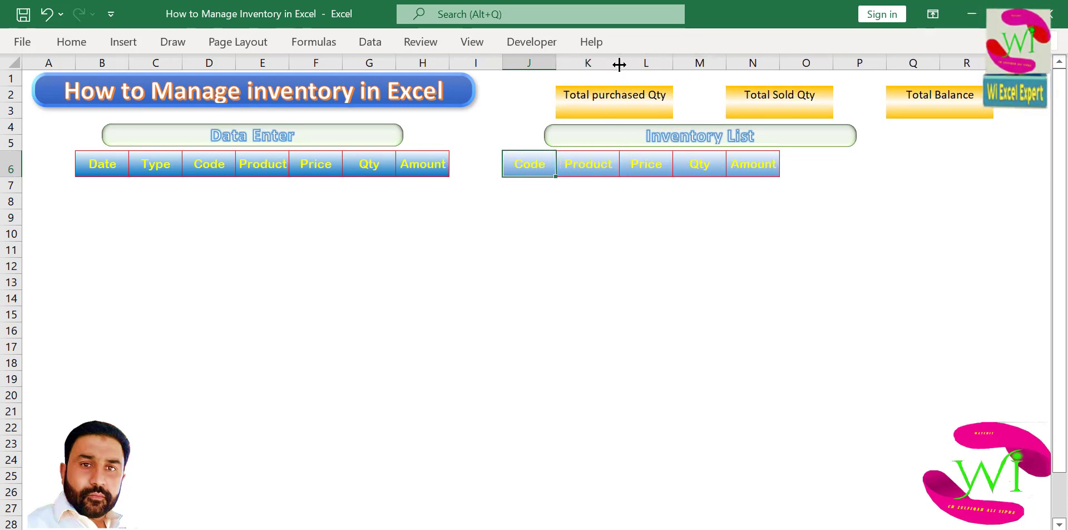
click(648, 164)
click(699, 164)
click(742, 163)
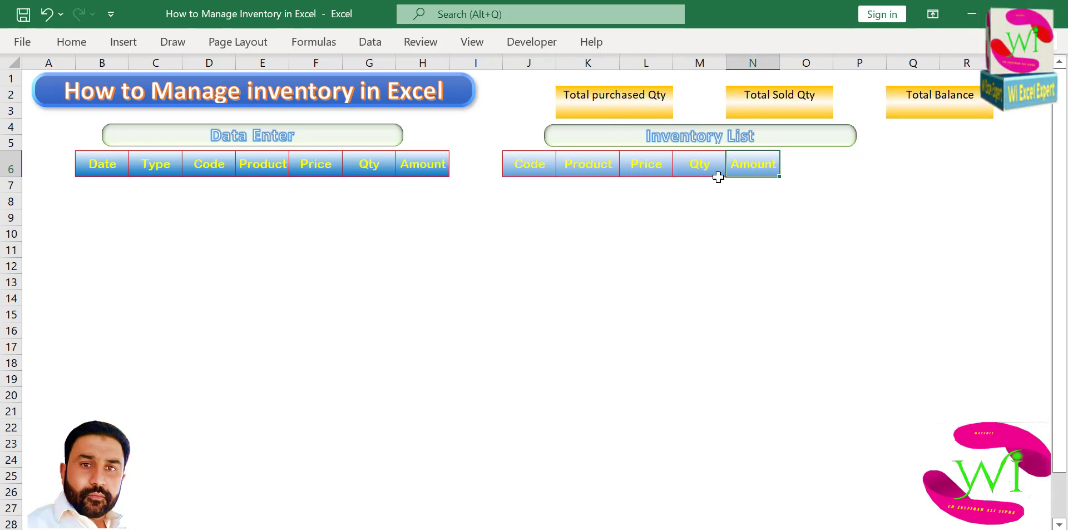
click(535, 164)
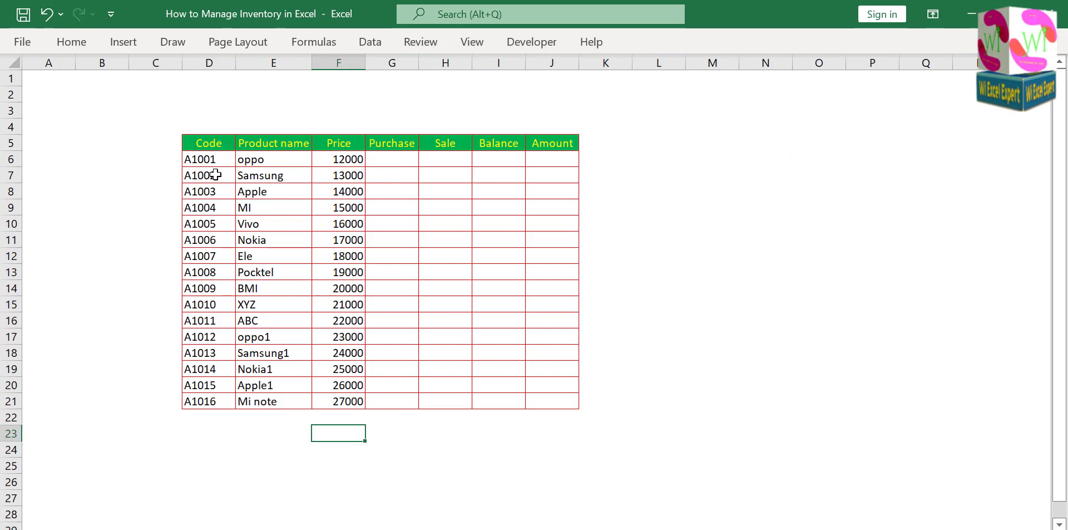
Copy the codes, product names and prices in D6:F21 of the product stock sheet to J7 under the Inventory List headers
drag(211, 161, 336, 405)
key(ctrl+c)
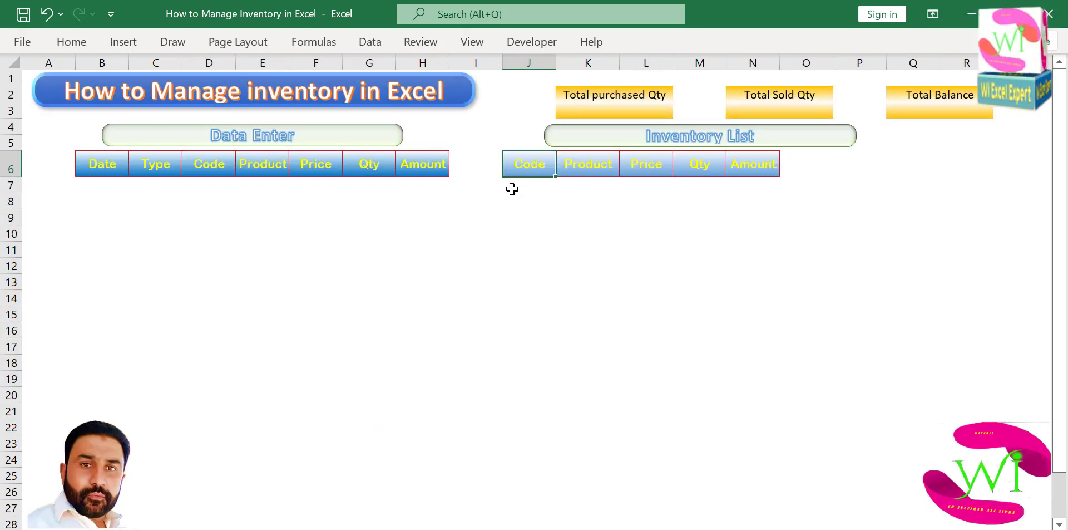
click(512, 190)
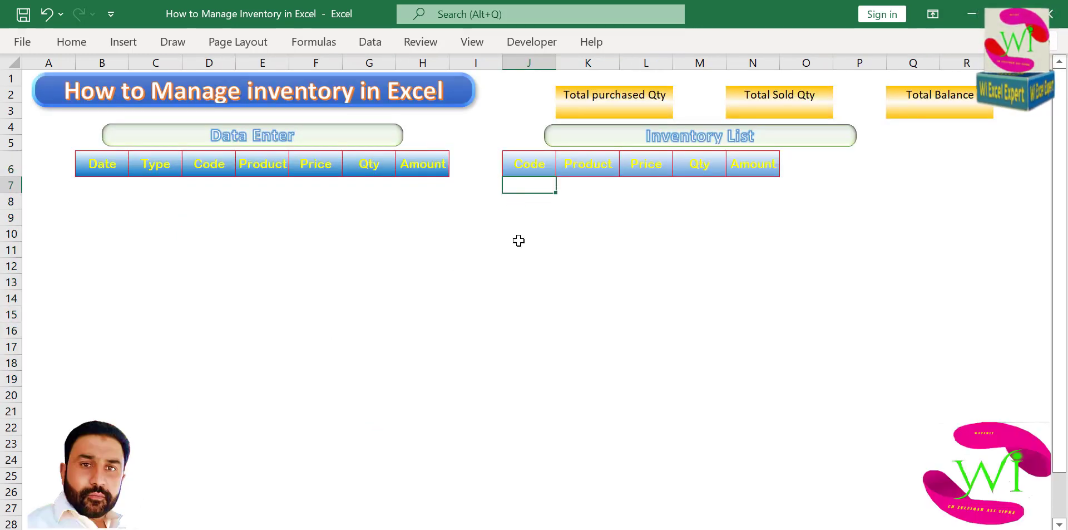
key(ctrl+v)
click(546, 217)
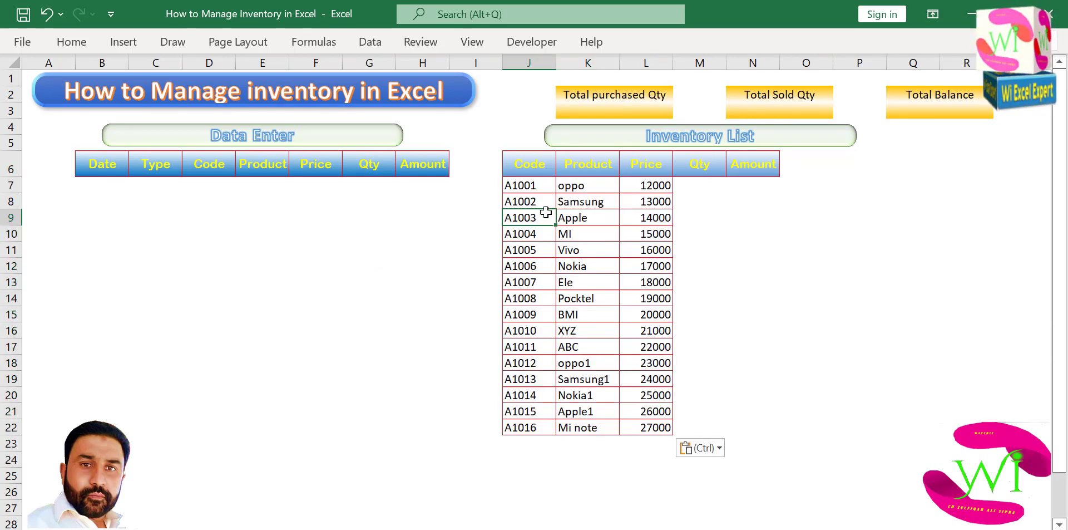
click(593, 207)
click(646, 185)
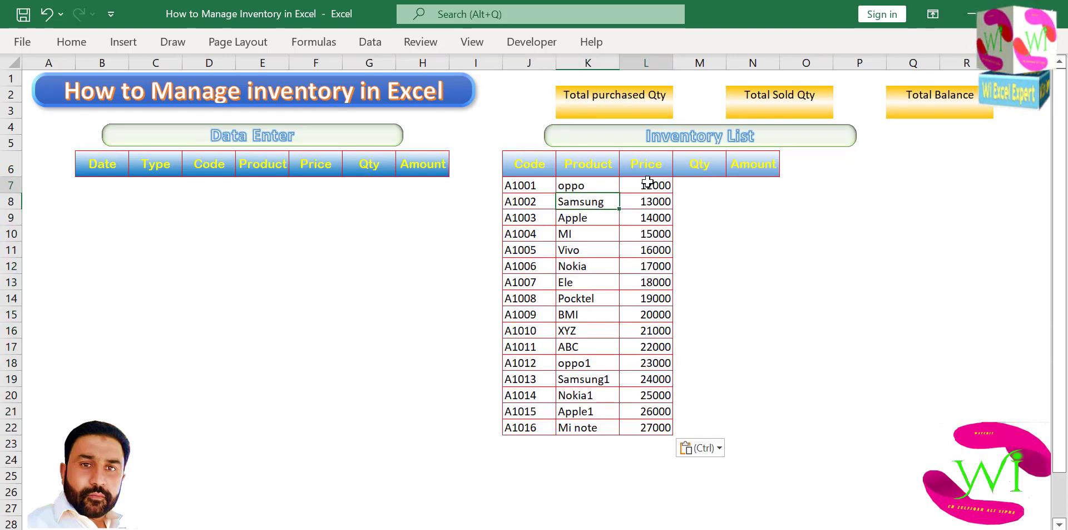
click(695, 187)
click(746, 184)
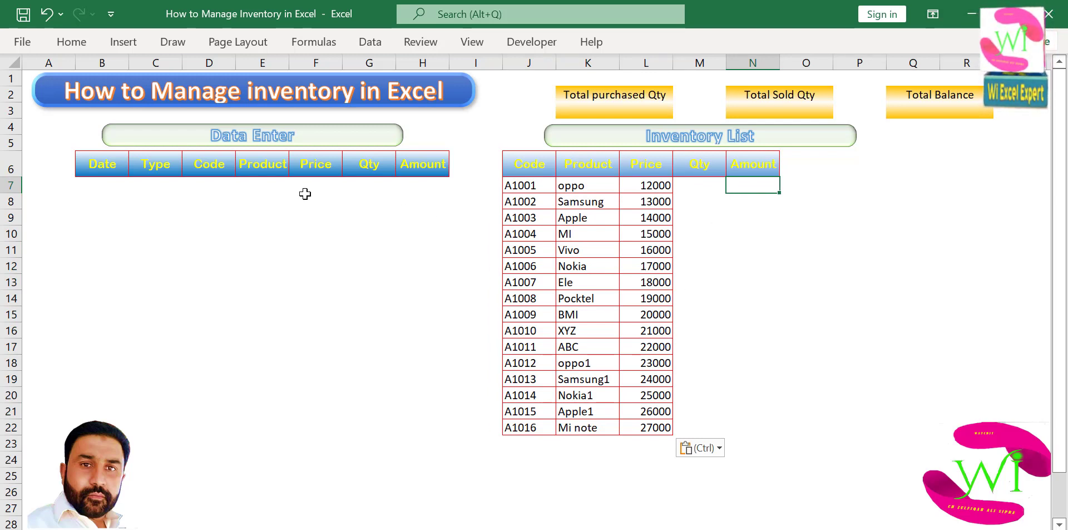
Add list validation with the source =$J$7:$J$22 to D7 under the Data Enter table's Code header and check the codes offered
click(167, 189)
click(209, 187)
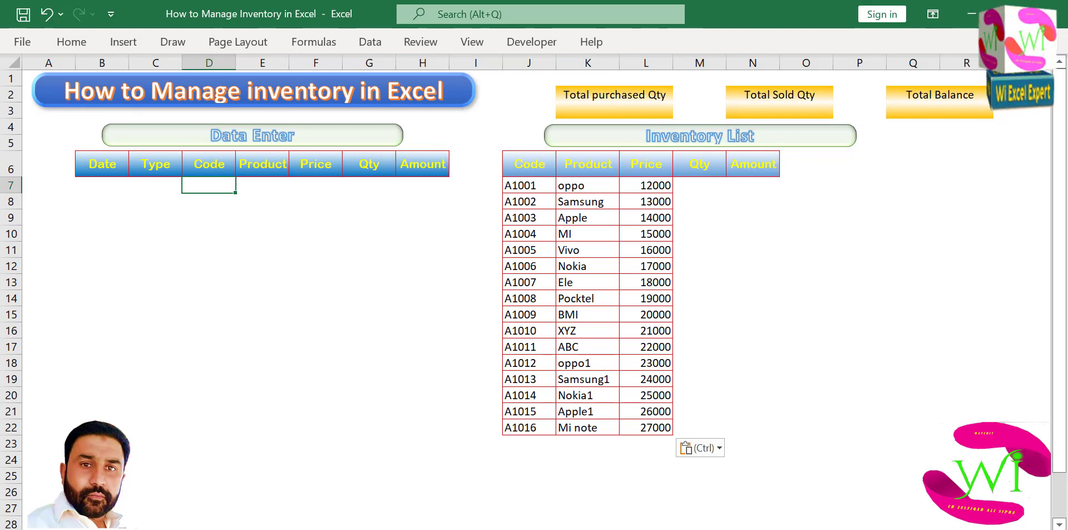
click(217, 182)
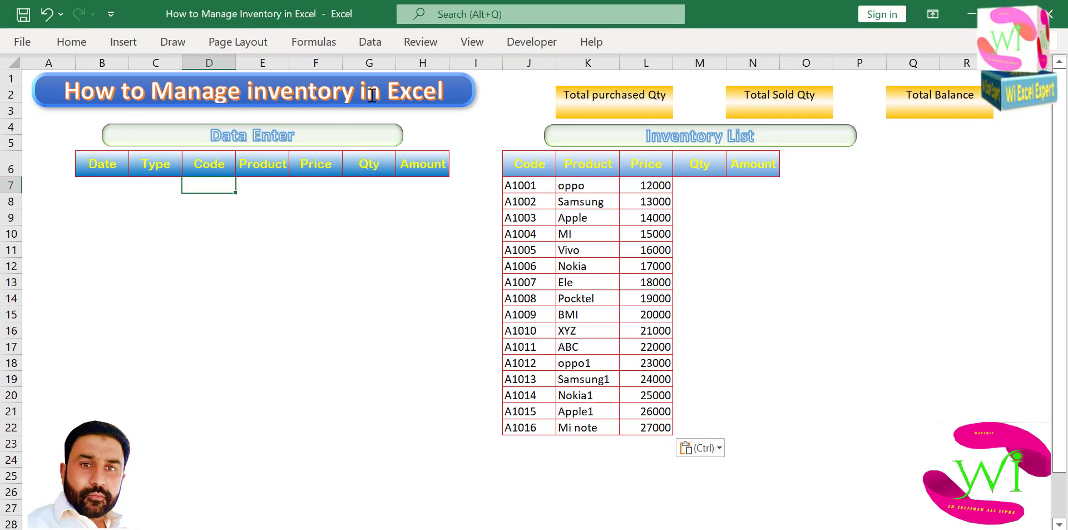
click(370, 41)
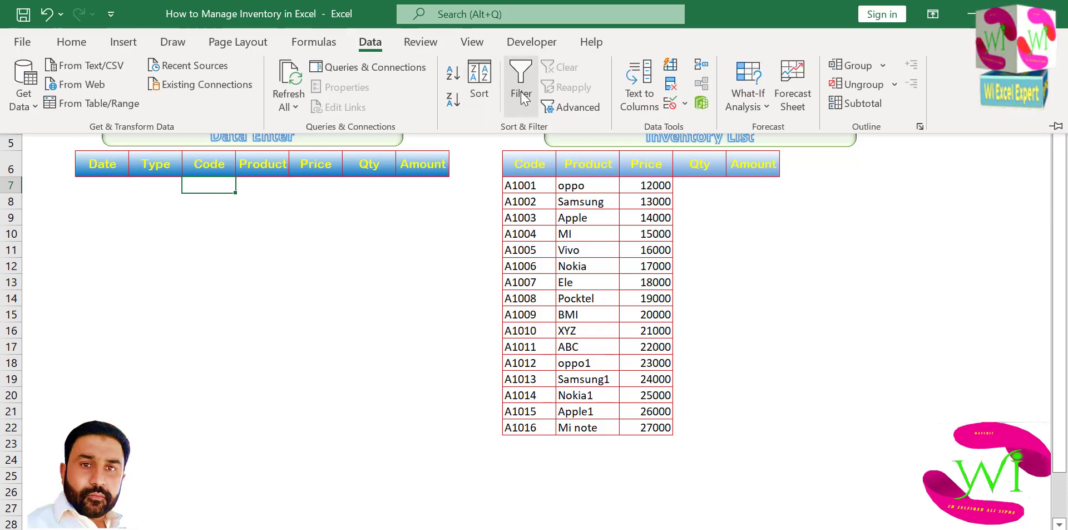
click(671, 103)
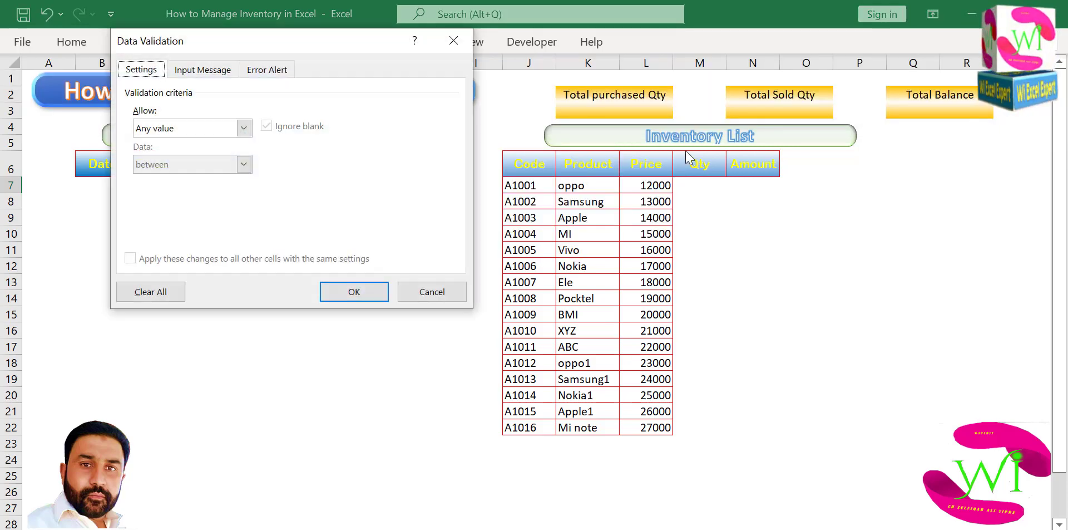
click(244, 127)
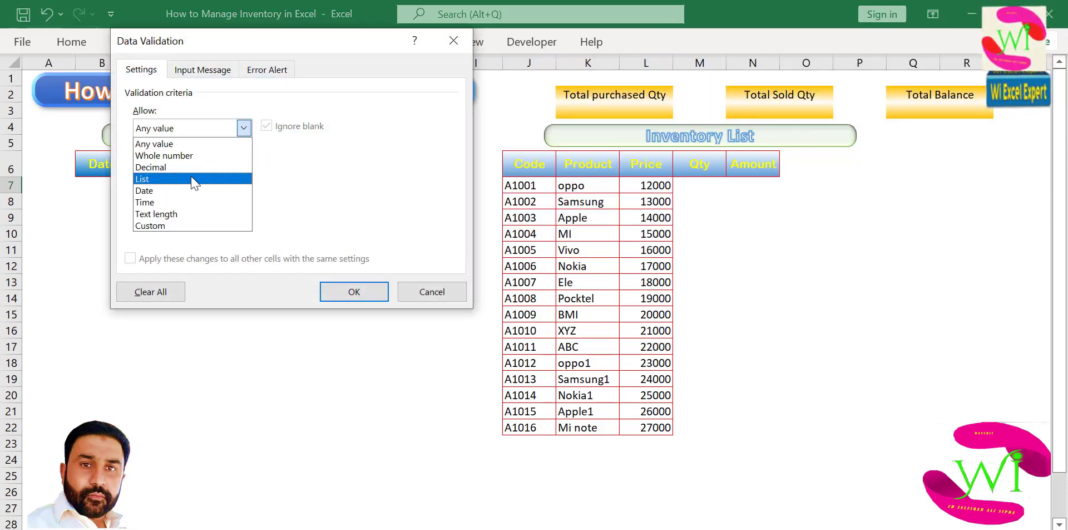
click(192, 179)
click(183, 199)
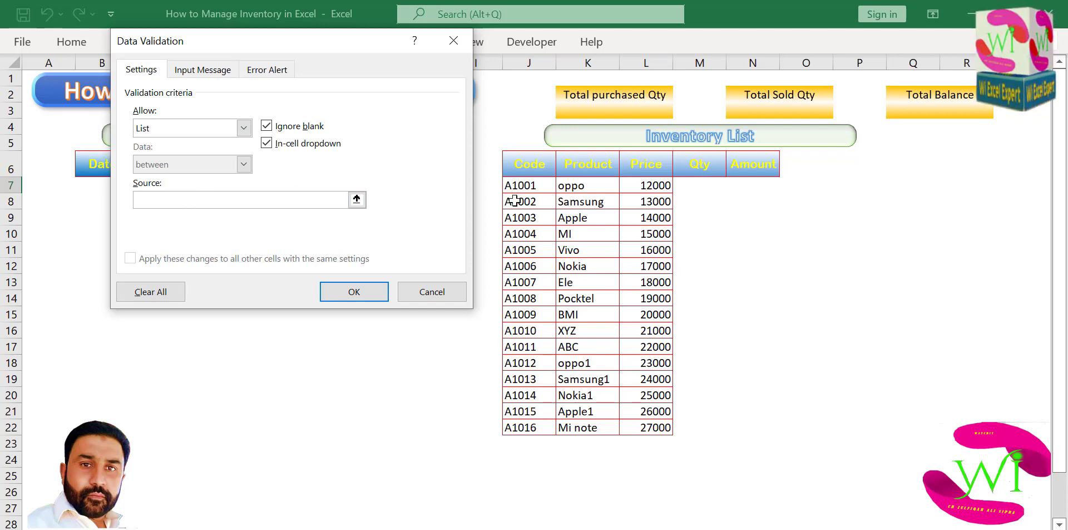
drag(540, 182, 529, 427)
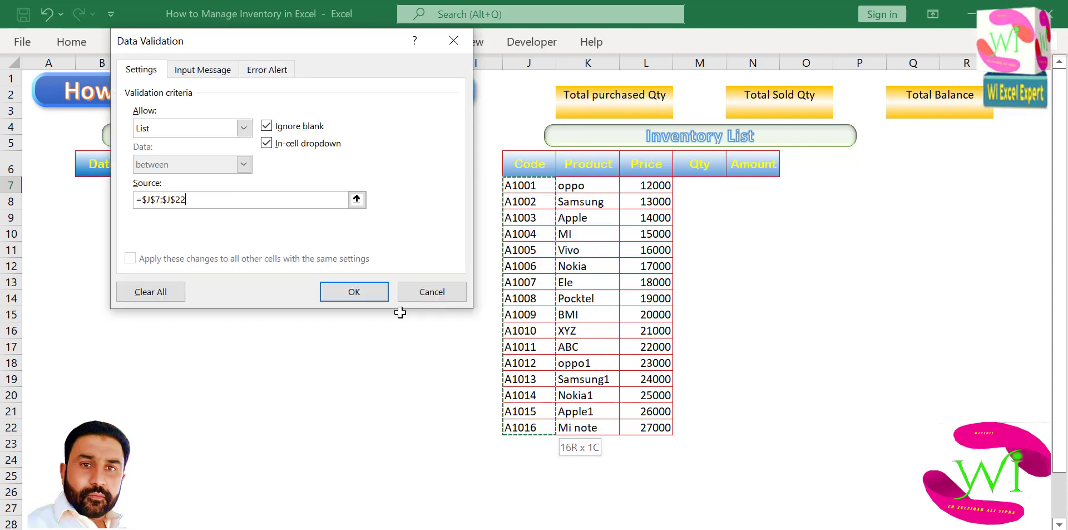
click(354, 291)
click(243, 185)
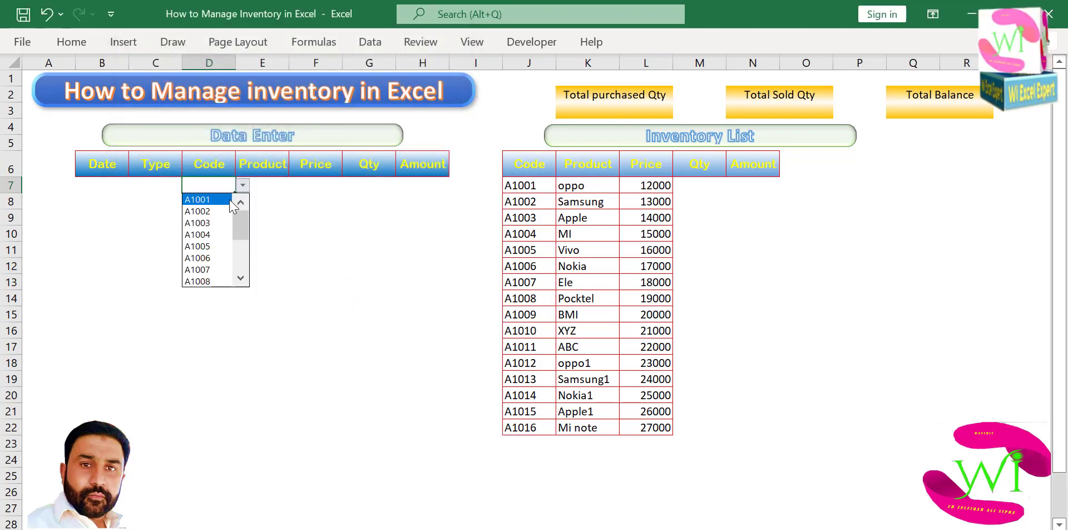
mouse_move(238, 214)
mouse_down()
mouse_move(238, 277)
mouse_move(240, 208)
mouse_up()
click(277, 186)
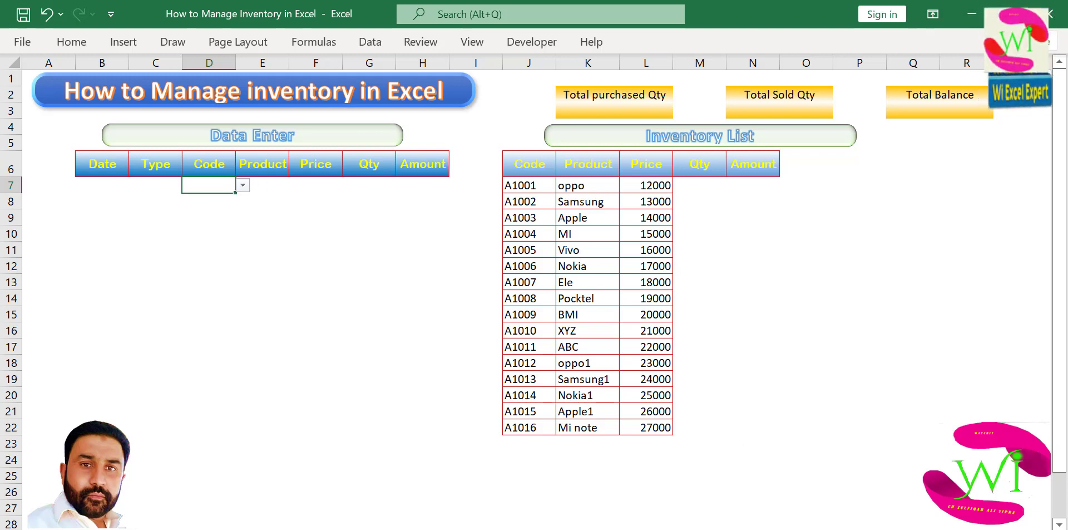
Choose Purchase as the type in C7 and A1001 as the code in D7
click(165, 185)
click(189, 186)
click(172, 197)
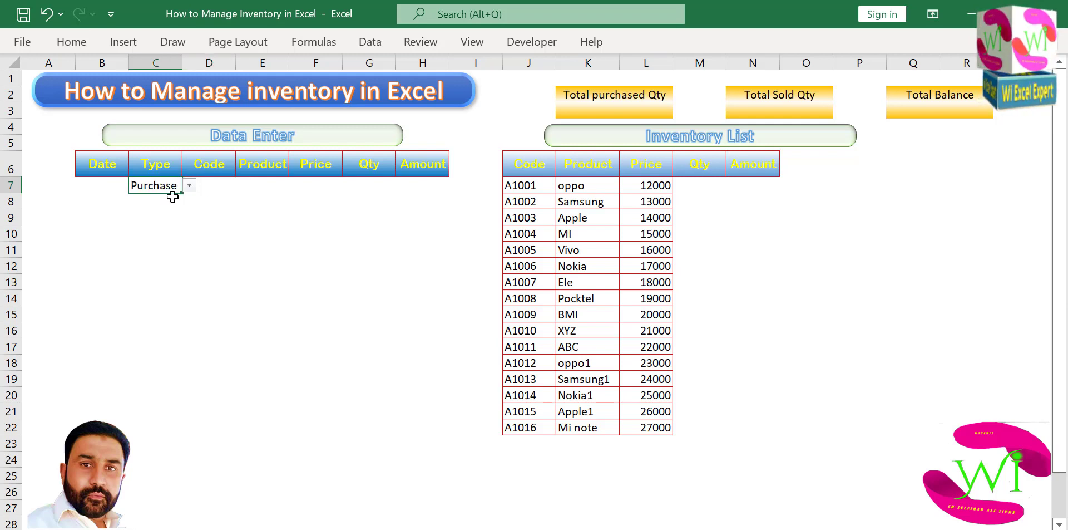
click(230, 184)
click(243, 186)
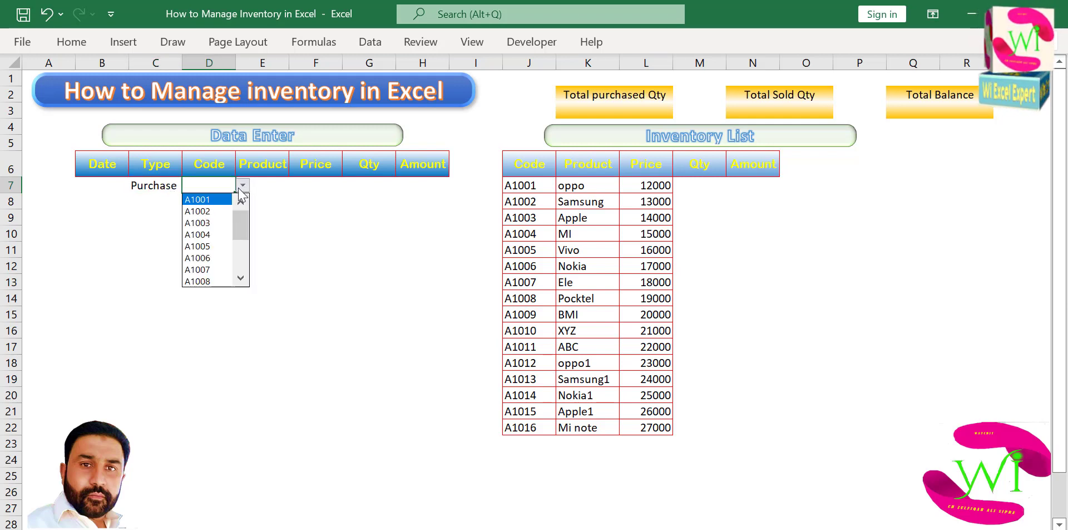
click(212, 198)
Enter =VLOOKUP(D7,J6:L22,2,FALSE) in E7 under the Data Enter table's Product header
click(268, 182)
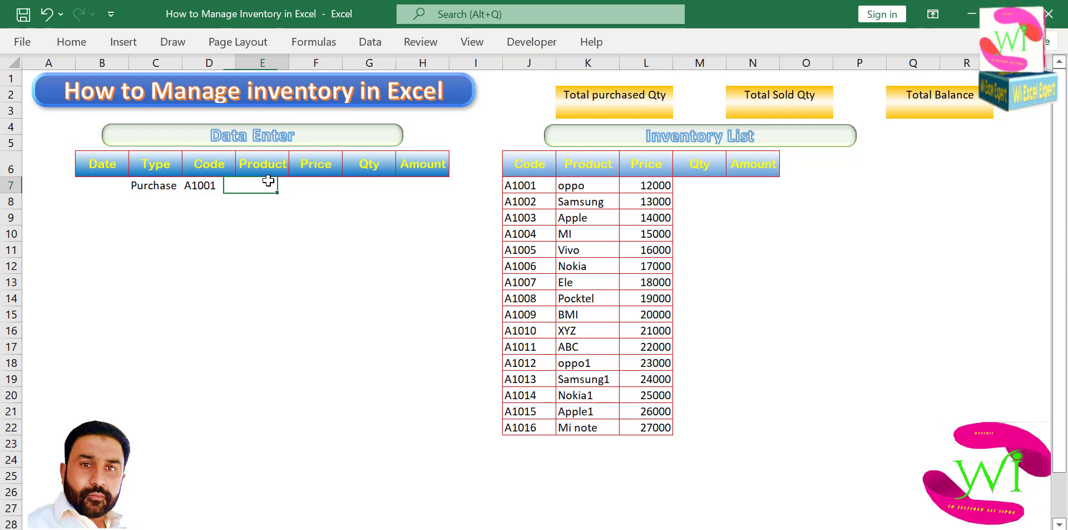
text(=)
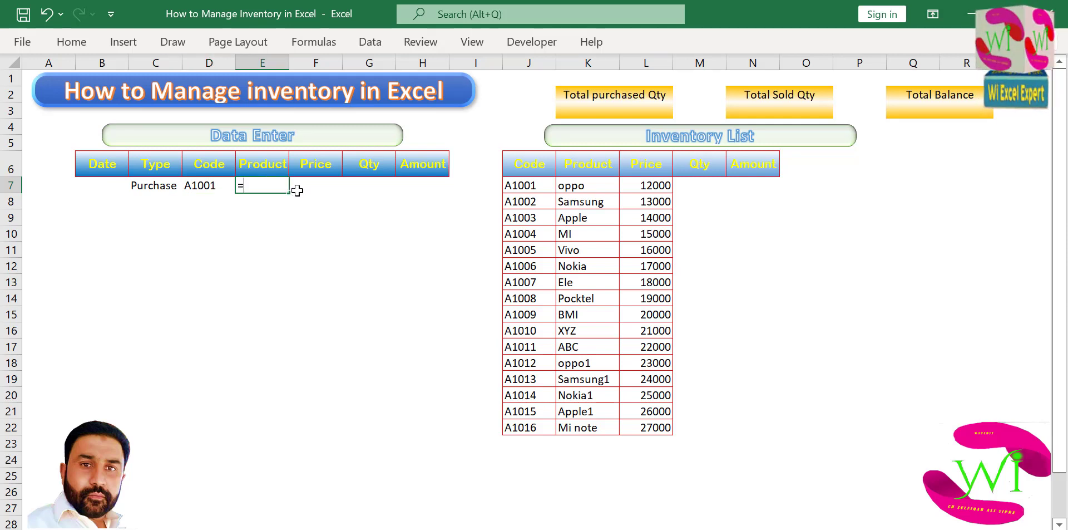
text(vlook)
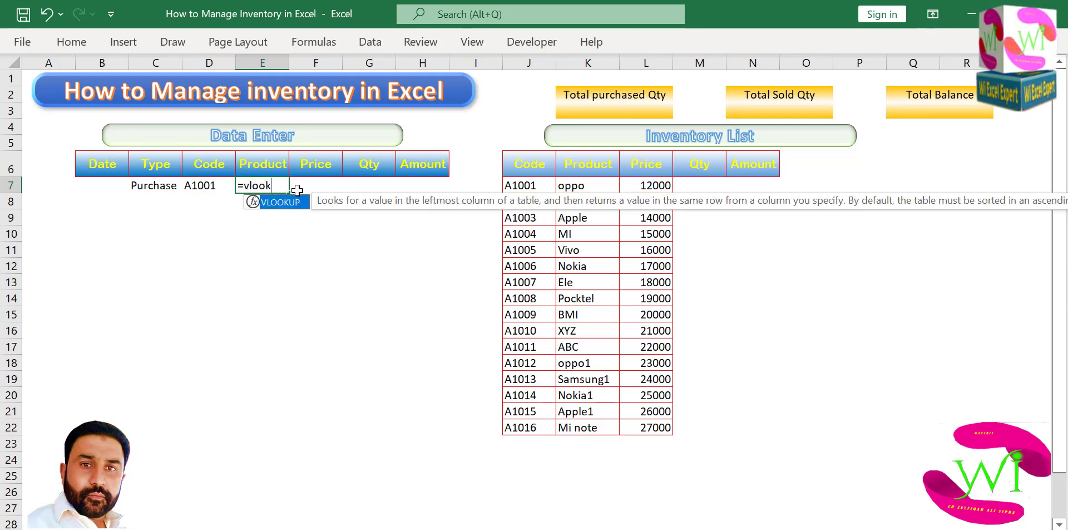
double_click(285, 203)
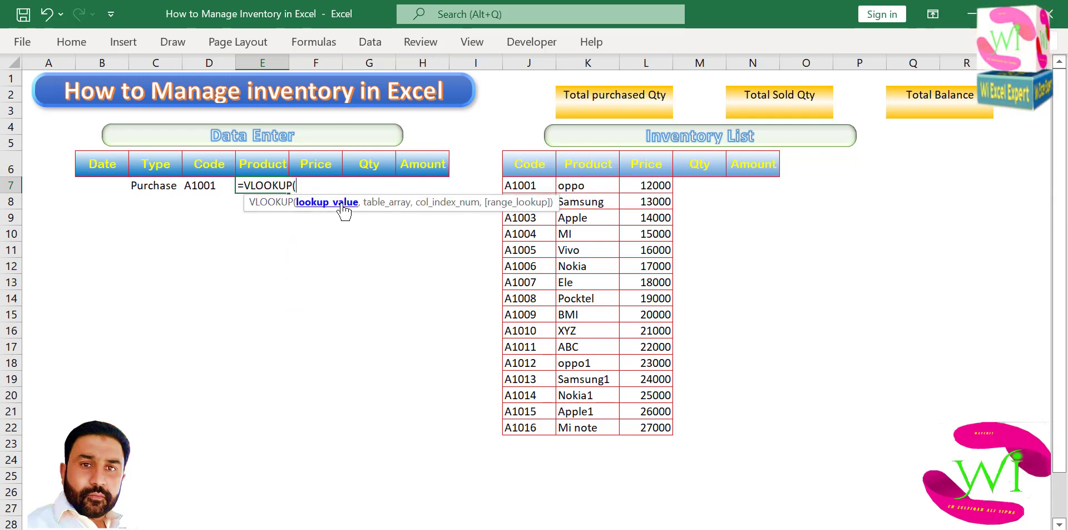
click(206, 185)
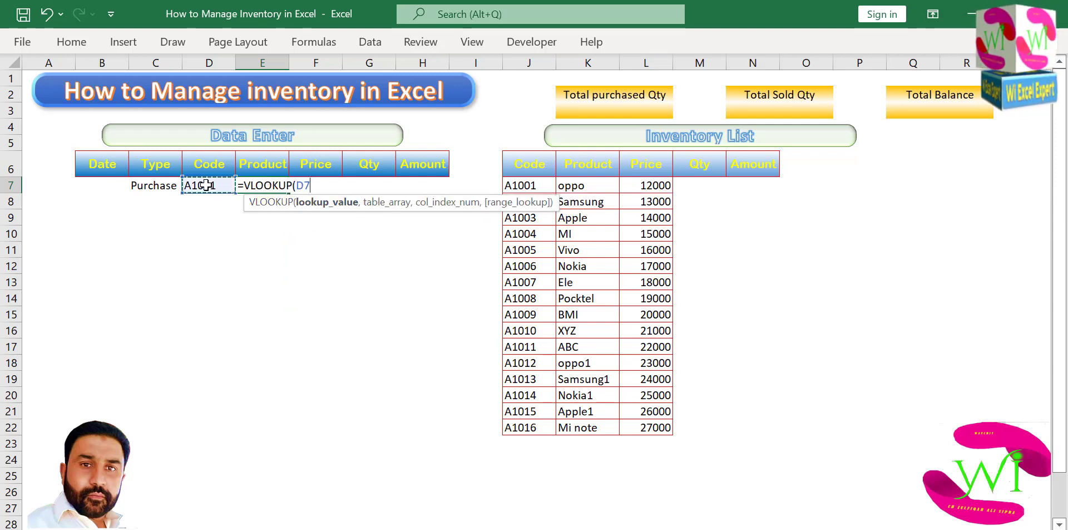
text(,)
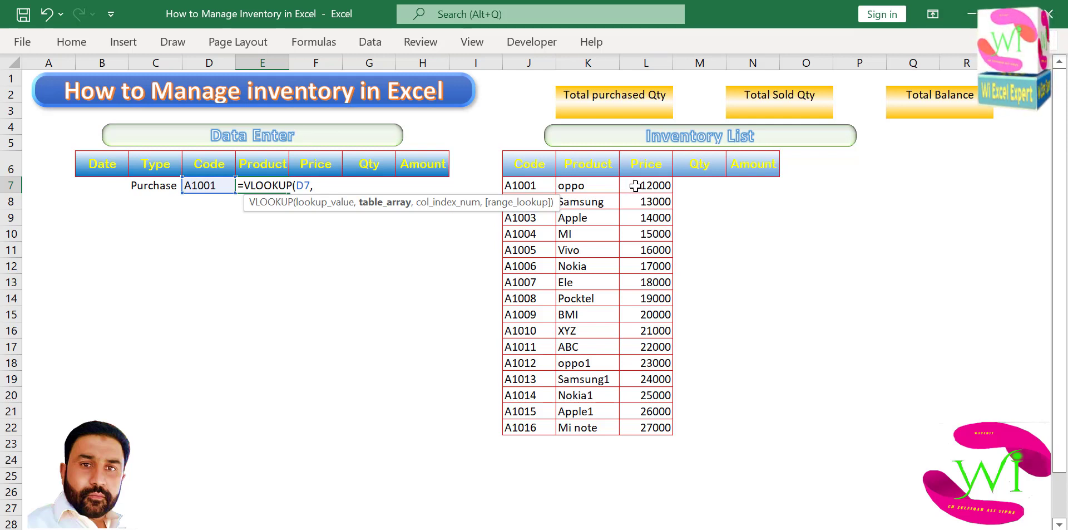
click(537, 164)
drag(630, 248, 630, 423)
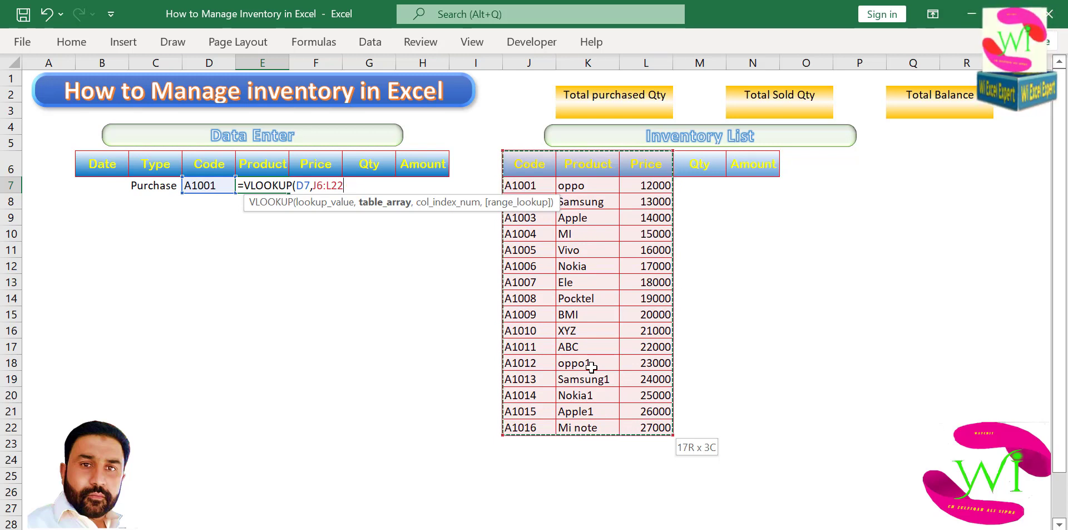
text(,)
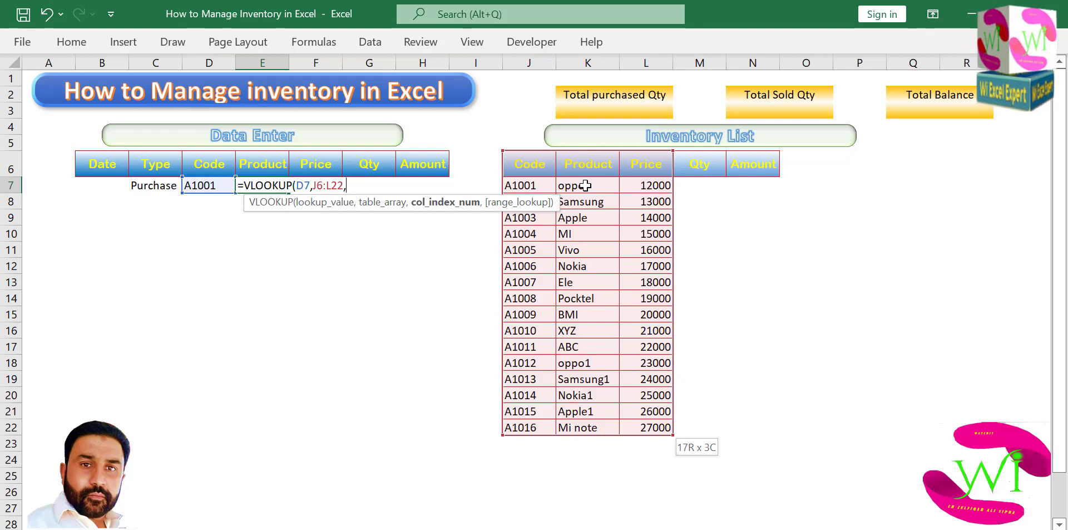
text(2,)
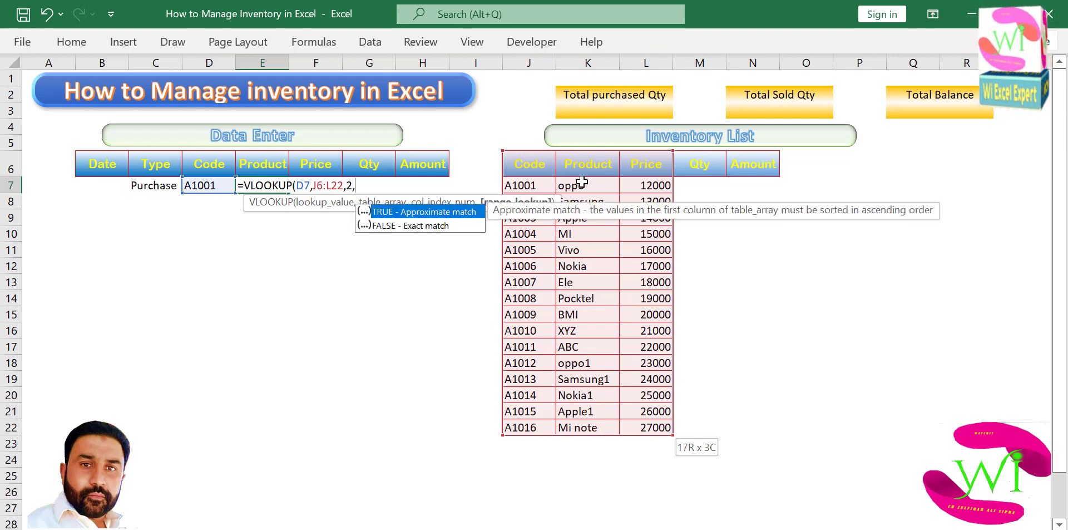
double_click(418, 224)
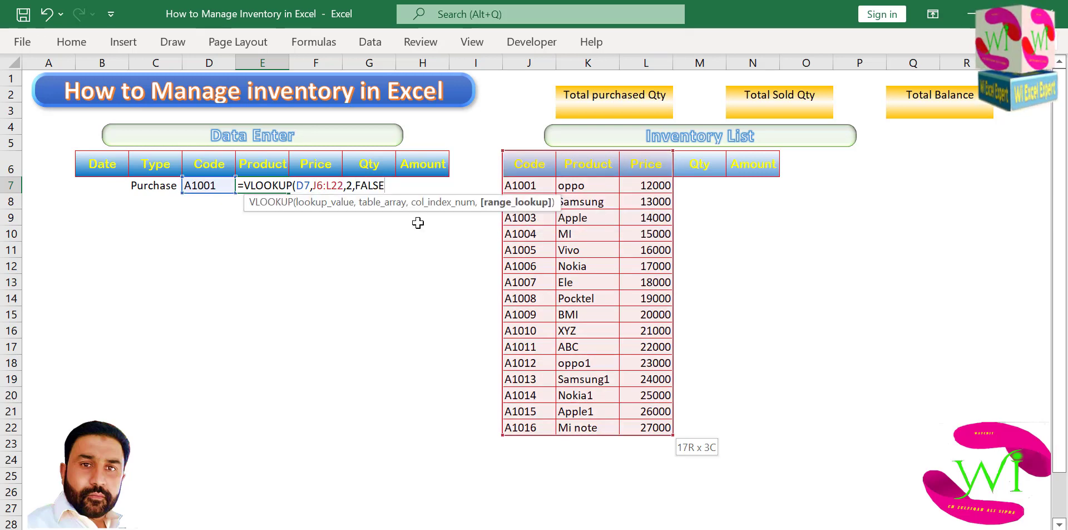
text())
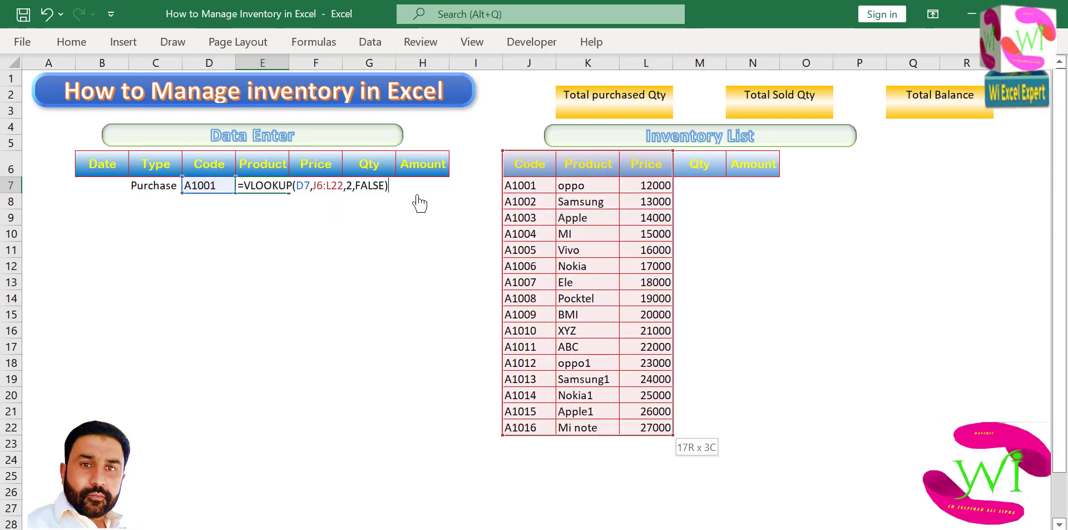
key(Return)
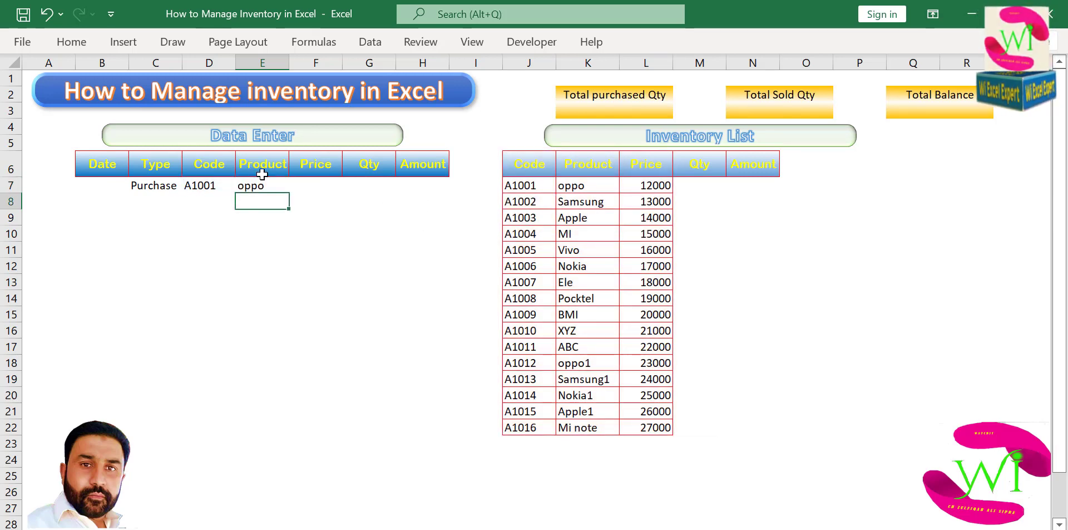
Test the product lookup by switching the code in D7 to A1002 and A1004, and set it back to A1001
click(211, 186)
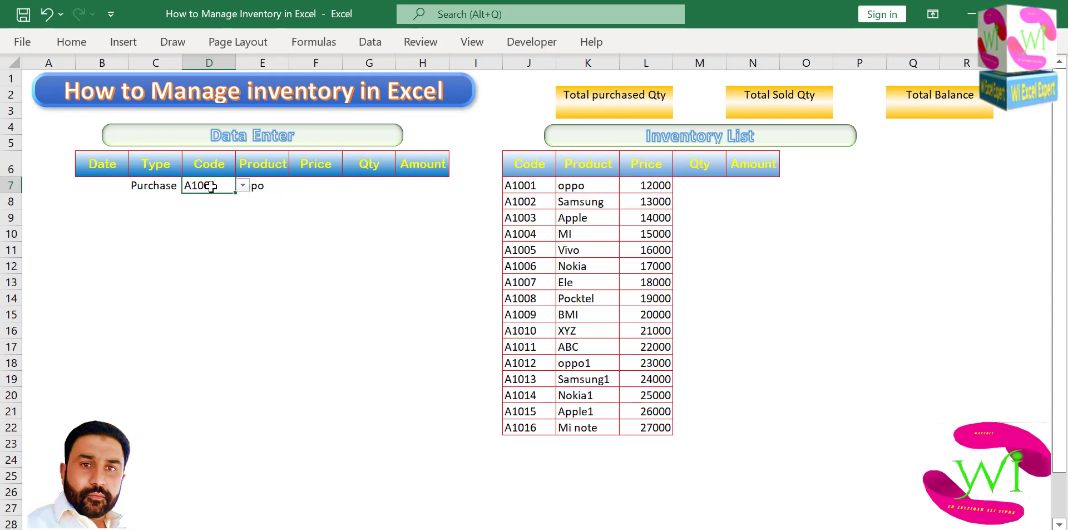
click(242, 185)
click(213, 208)
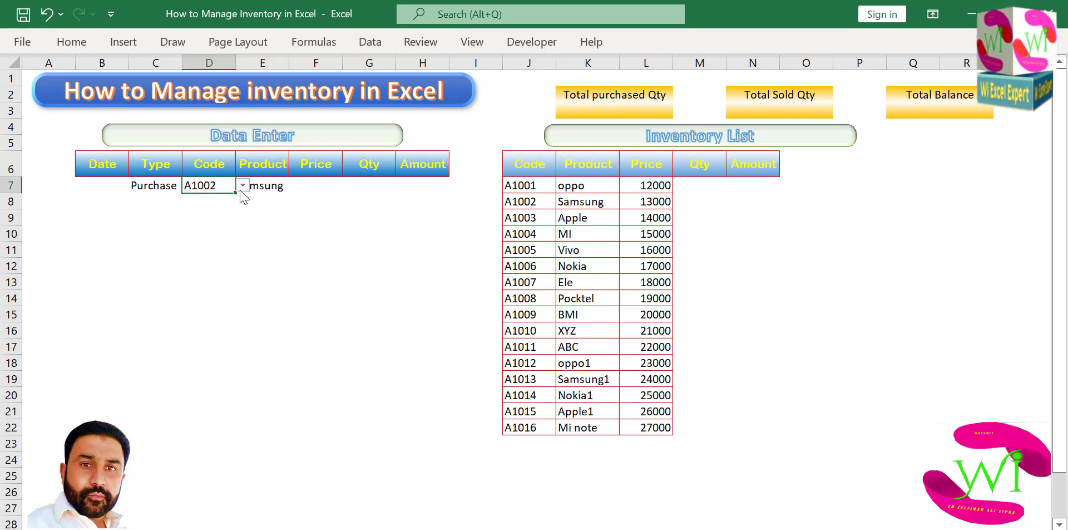
click(243, 186)
click(212, 222)
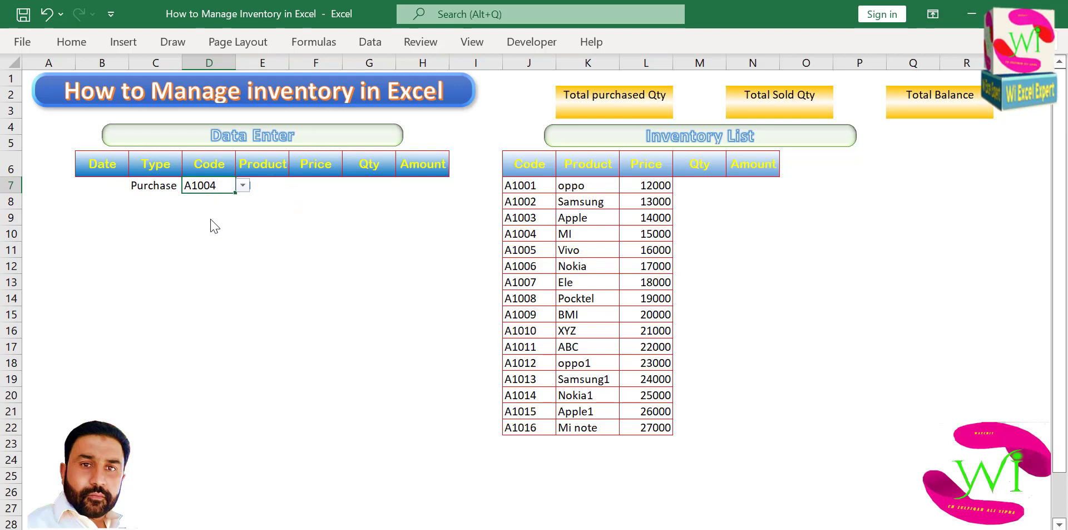
click(273, 218)
click(226, 190)
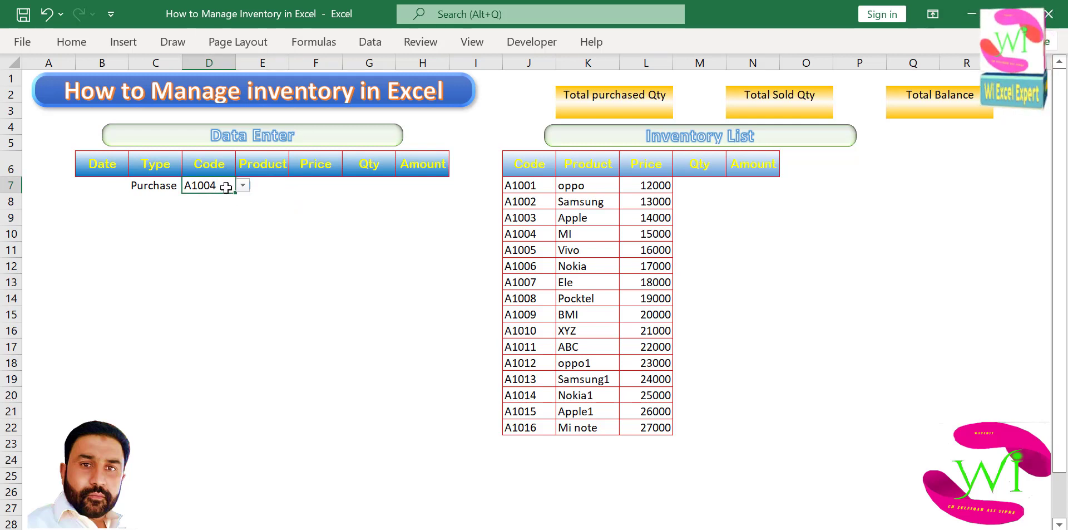
click(243, 185)
drag(239, 237, 241, 205)
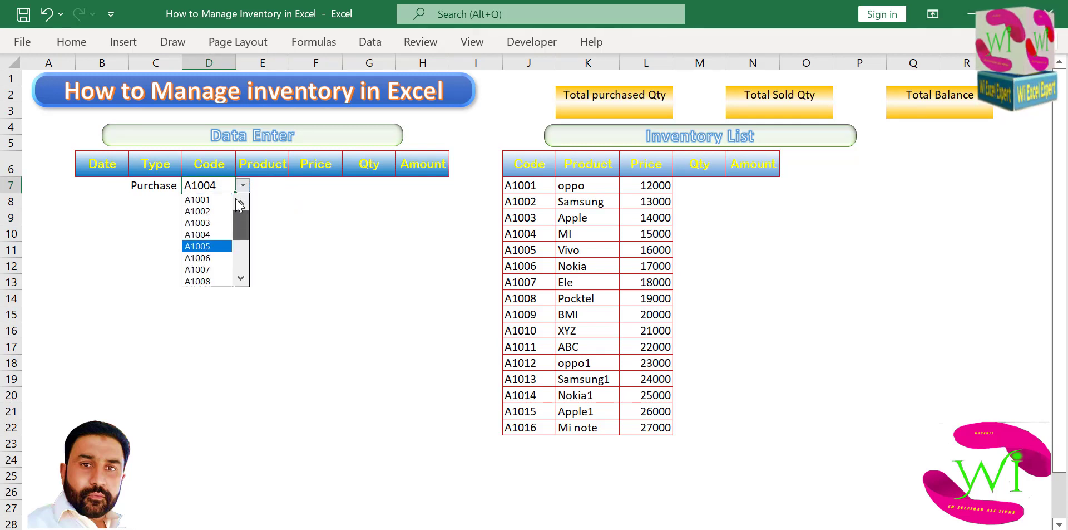
click(206, 199)
click(278, 218)
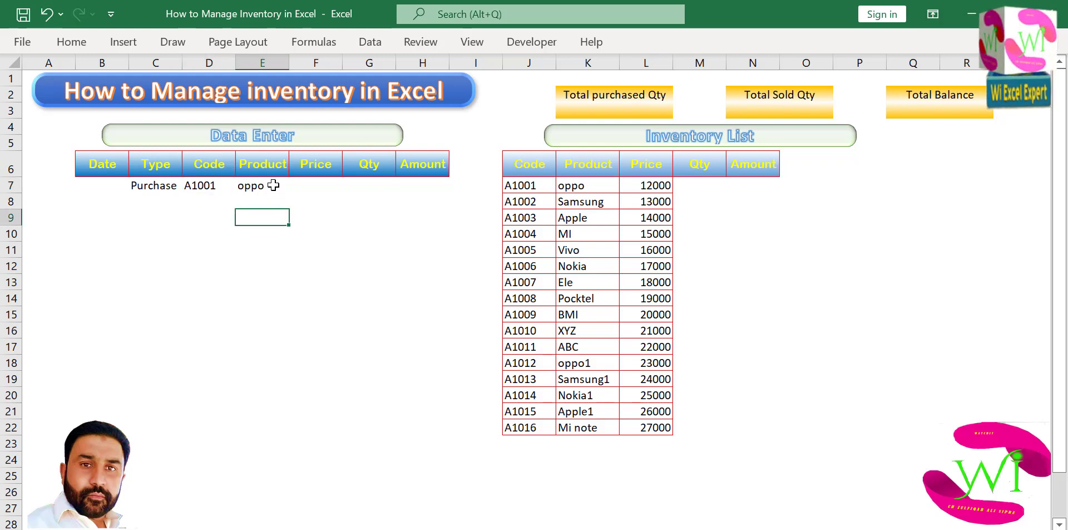
click(275, 190)
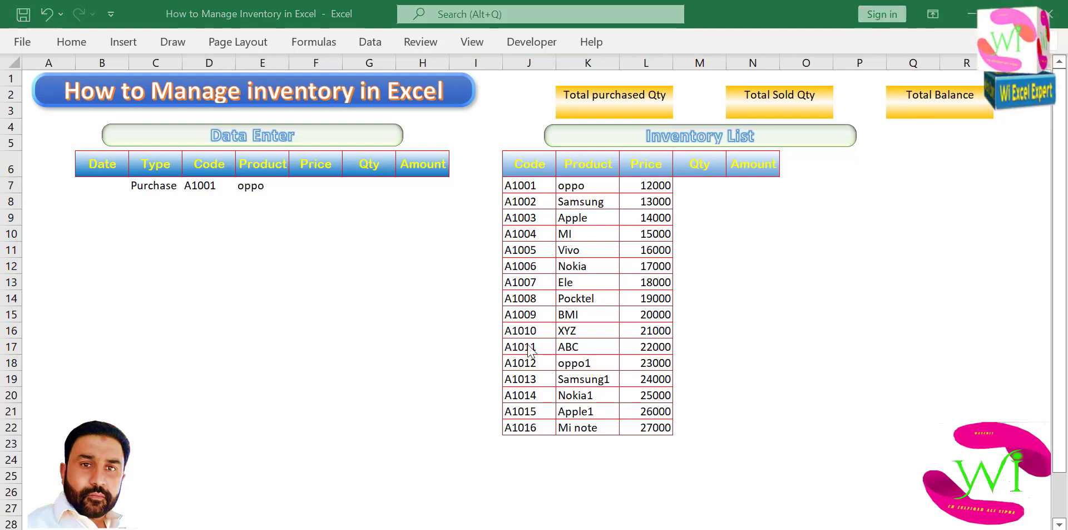
double_click(250, 189)
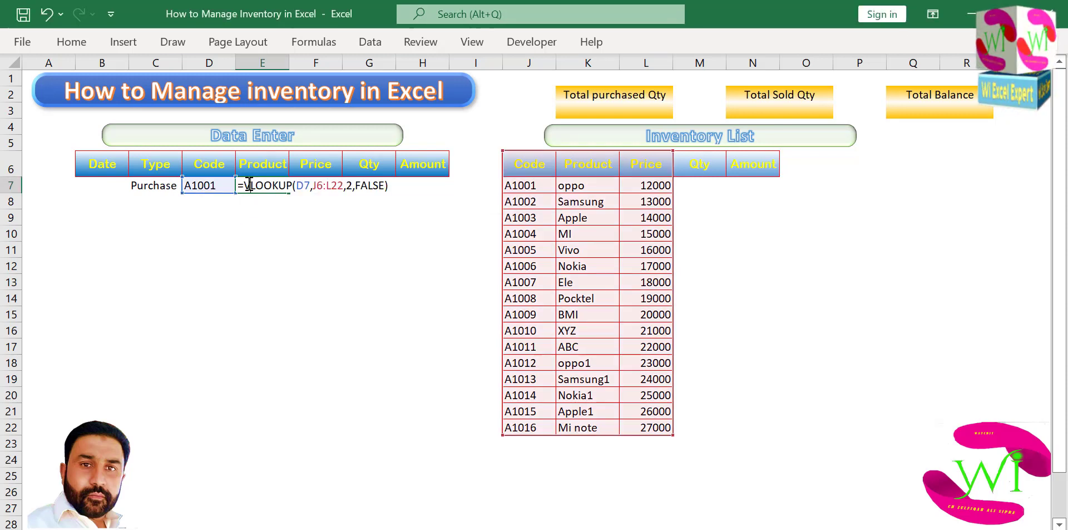
double_click(301, 185)
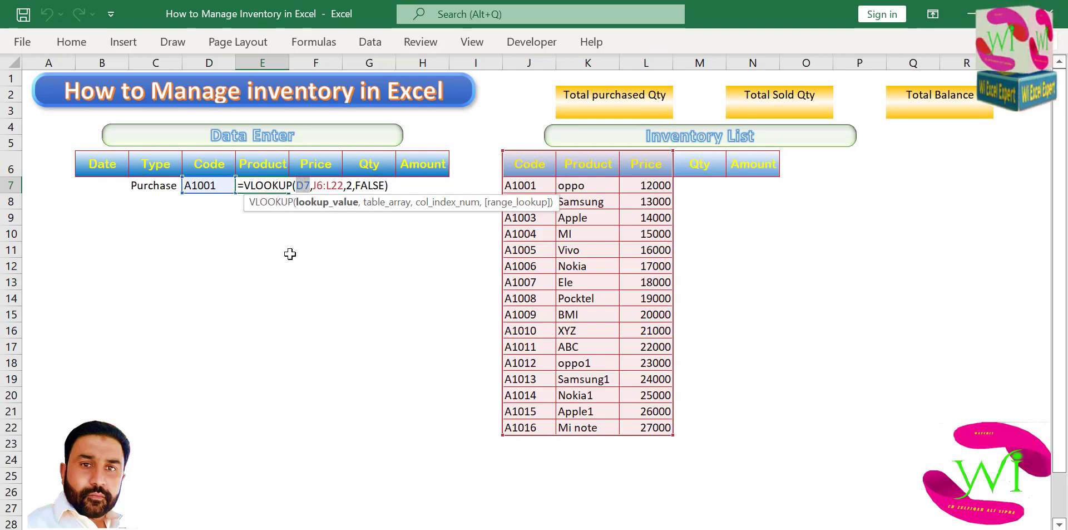
key(F4)
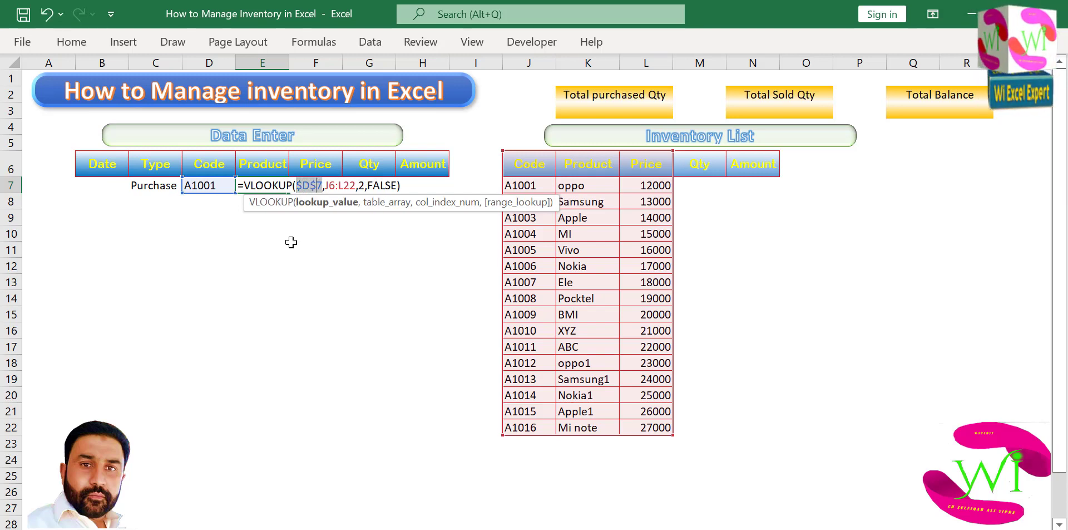
key(F4)
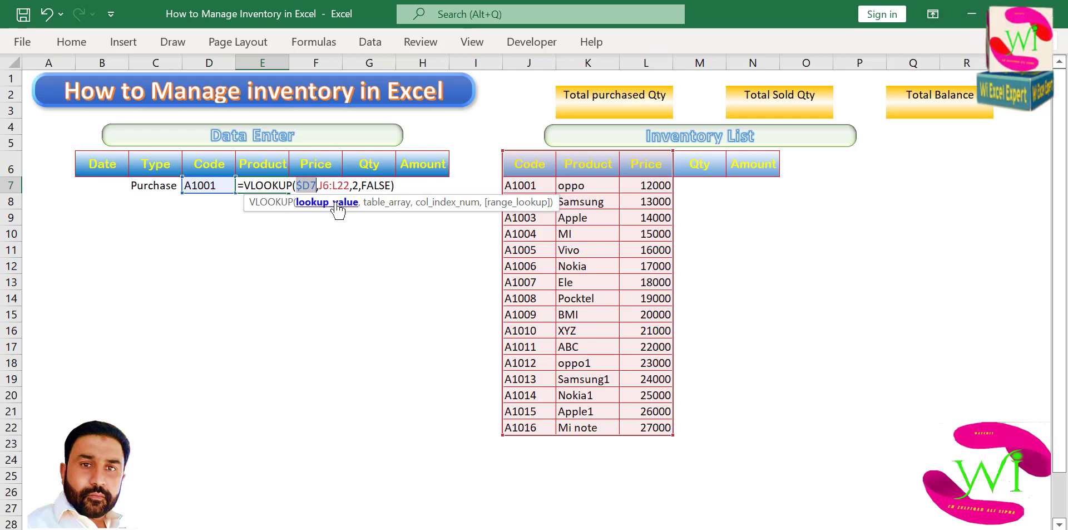
drag(318, 185, 351, 186)
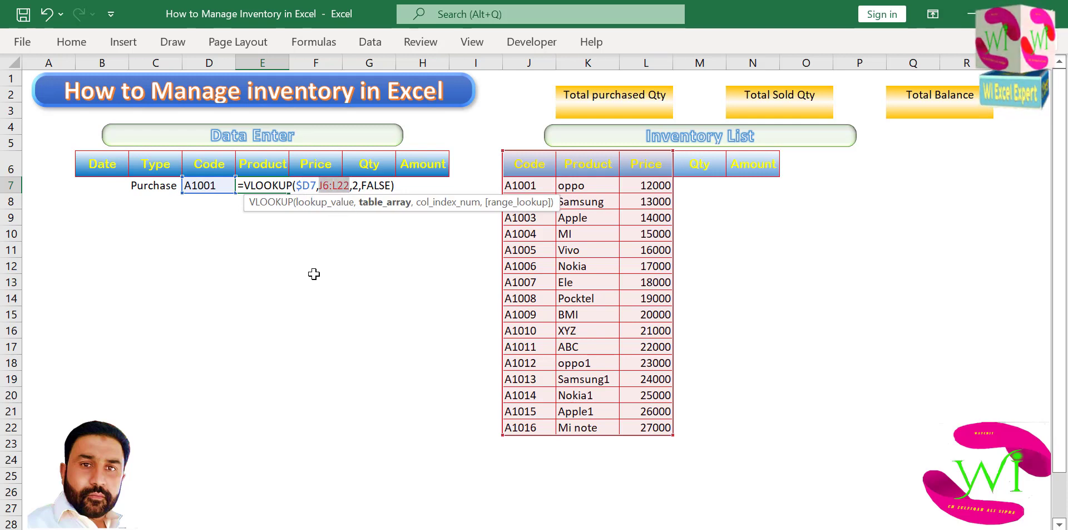
key(F4)
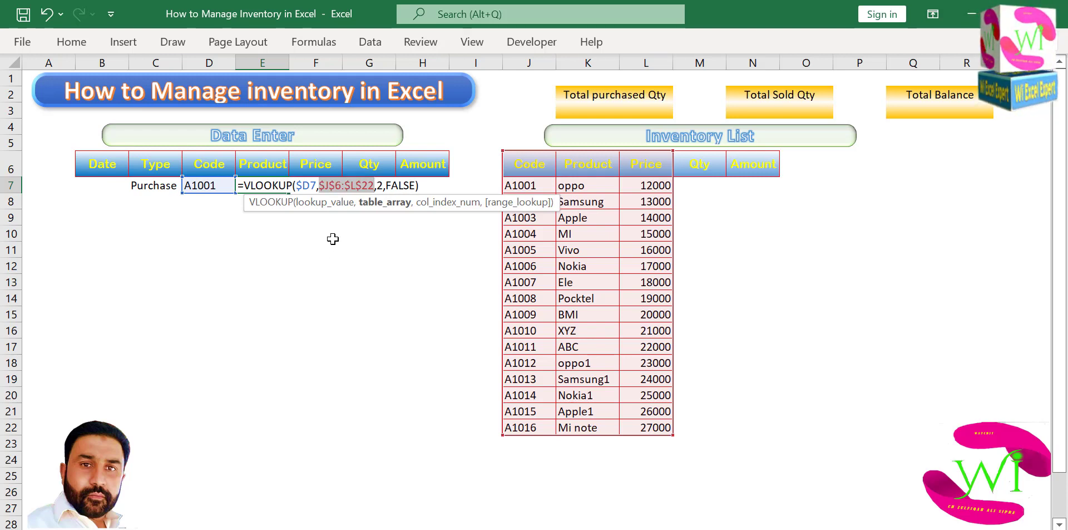
key(Return)
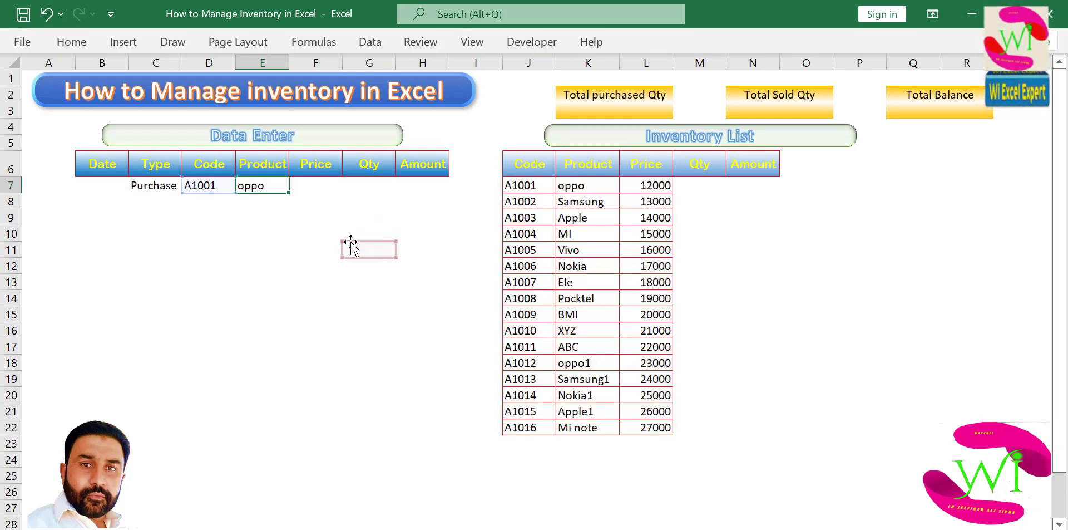
Change the references in E7's VLOOKUP formula to $D7 for the lookup value and $J$6:$L$22 for the table array
double_click(272, 185)
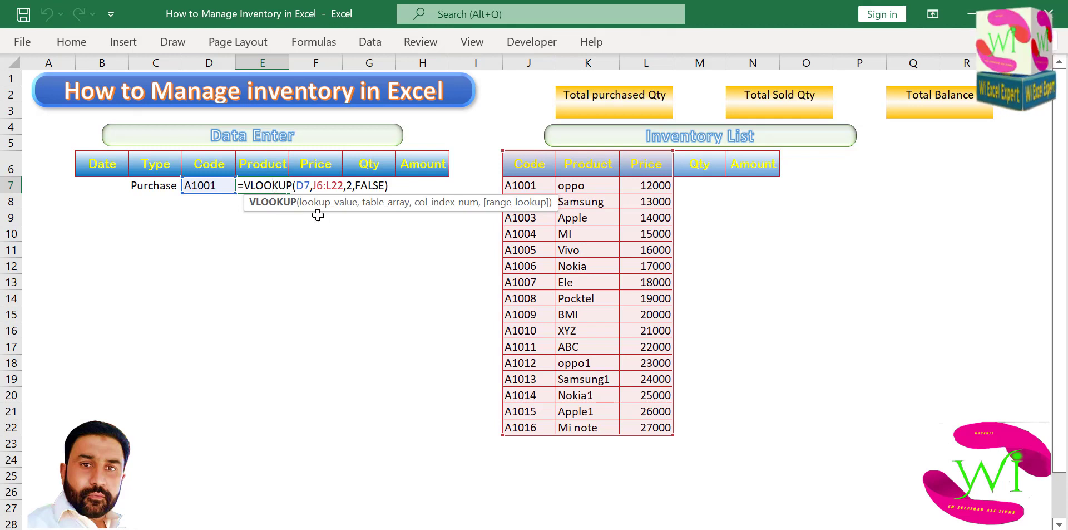
double_click(300, 185)
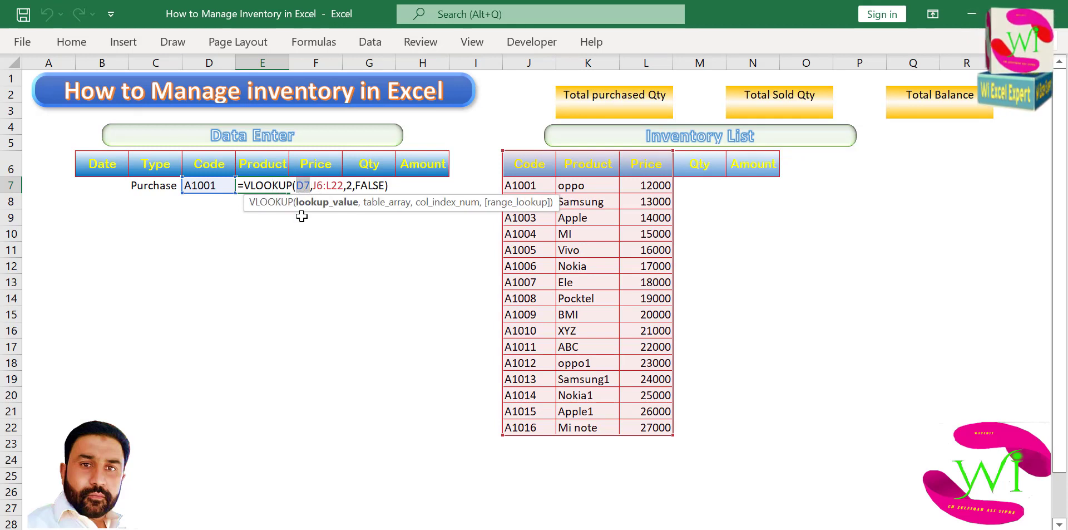
key(F4)
key(F4)
key(F4)
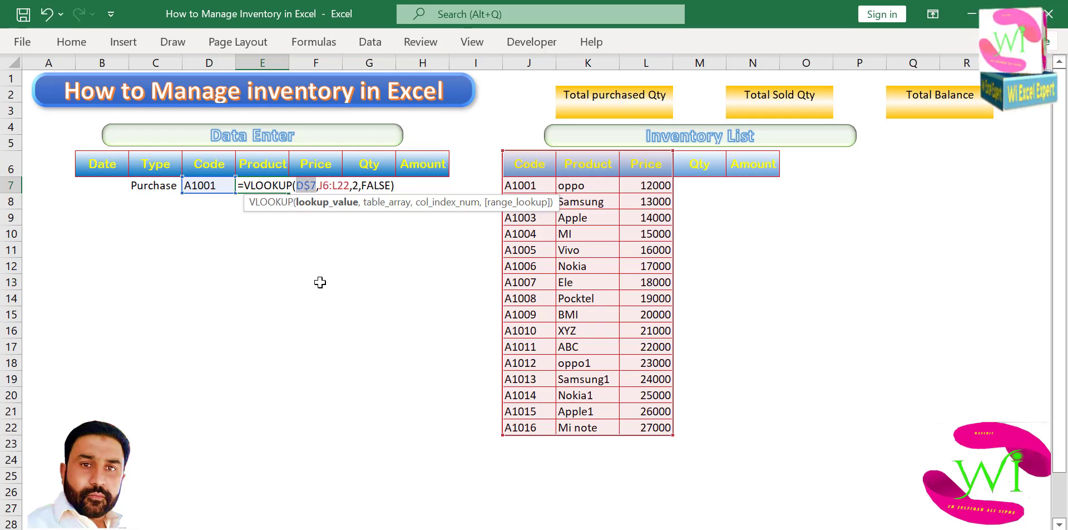
drag(318, 185, 354, 186)
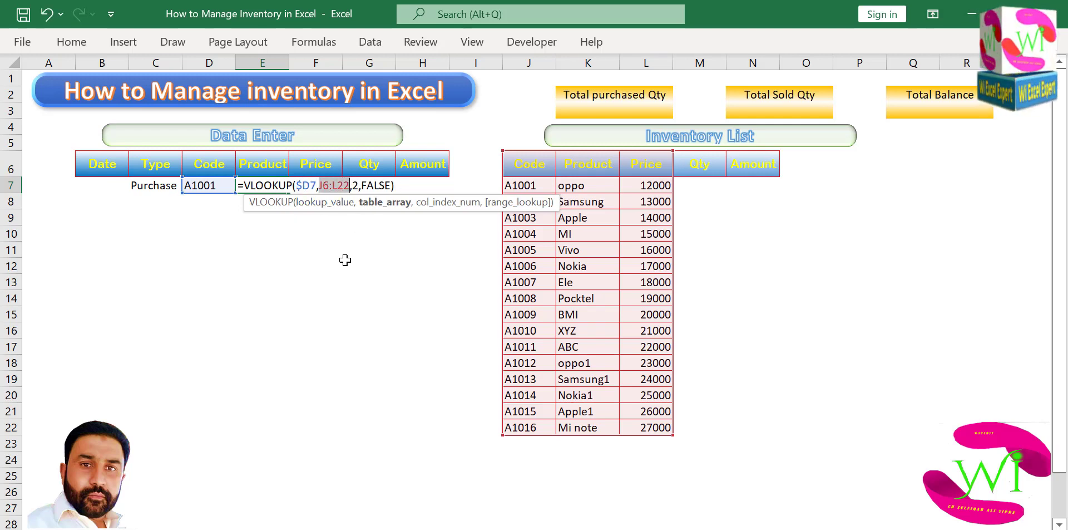
key(F4)
key(ctrl+Return)
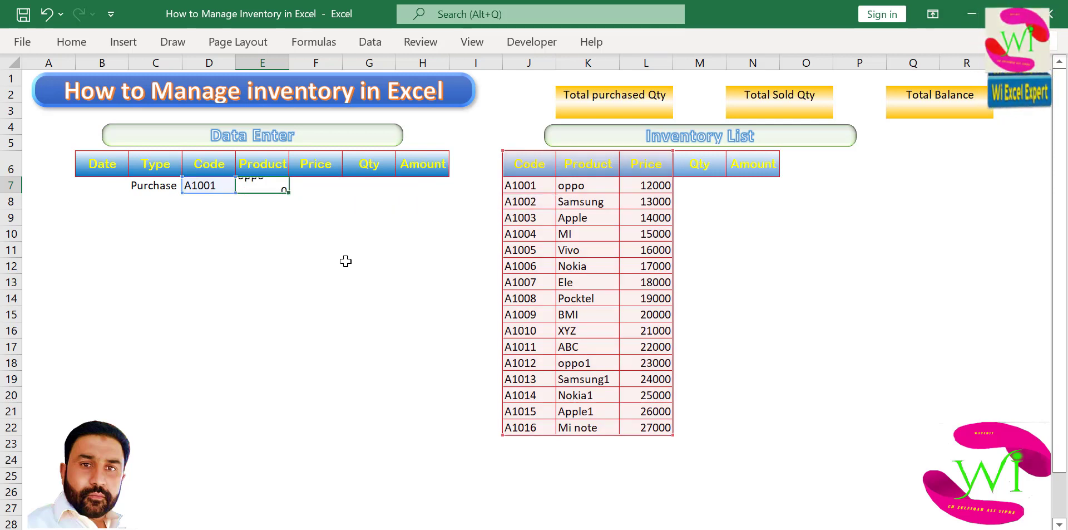
Copy the VLOOKUP formula from E7 into F7 under Price and change its column index to 3
double_click(269, 186)
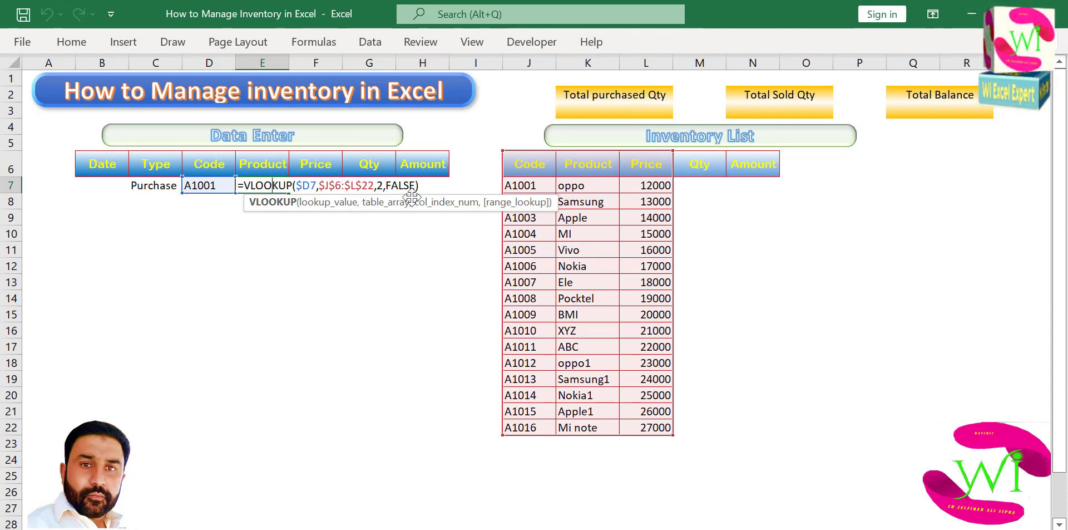
drag(423, 186, 240, 184)
key(ctrl+c)
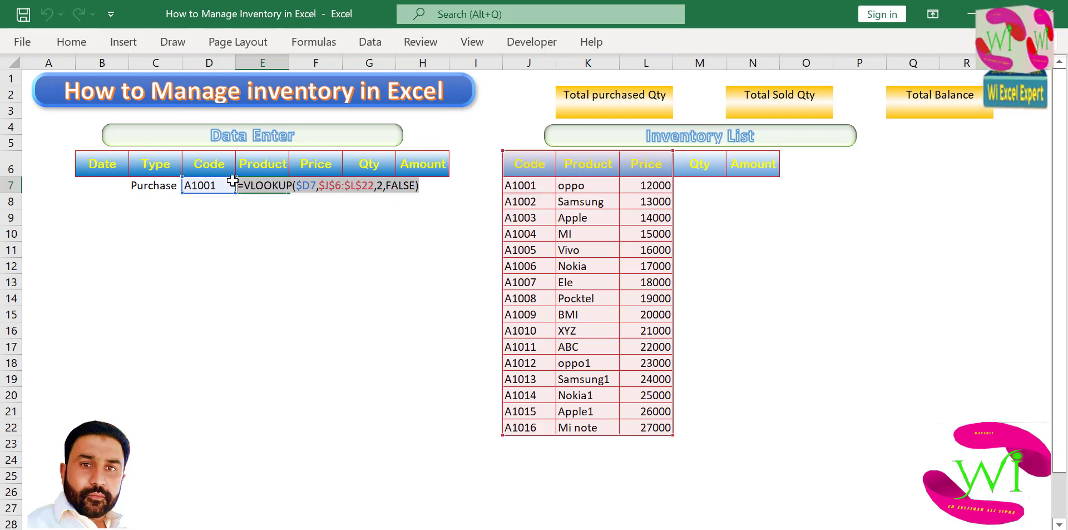
key(Return)
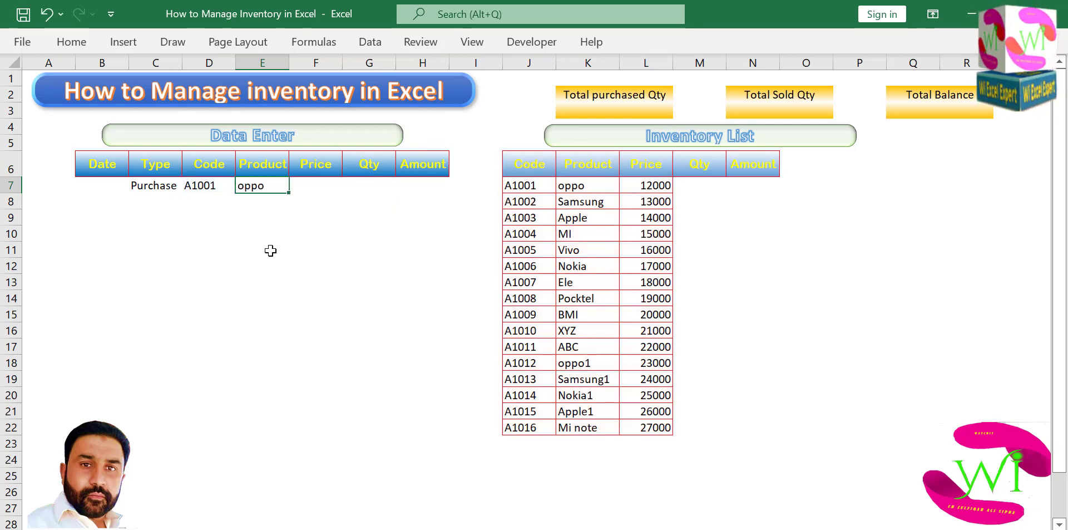
click(305, 185)
key(ctrl+v)
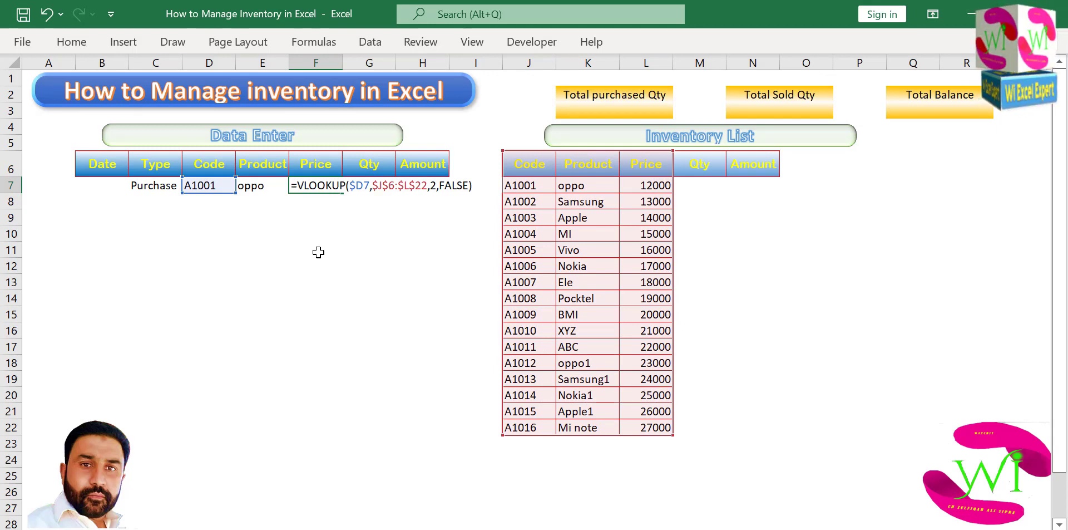
double_click(434, 185)
text(3)
key(Return)
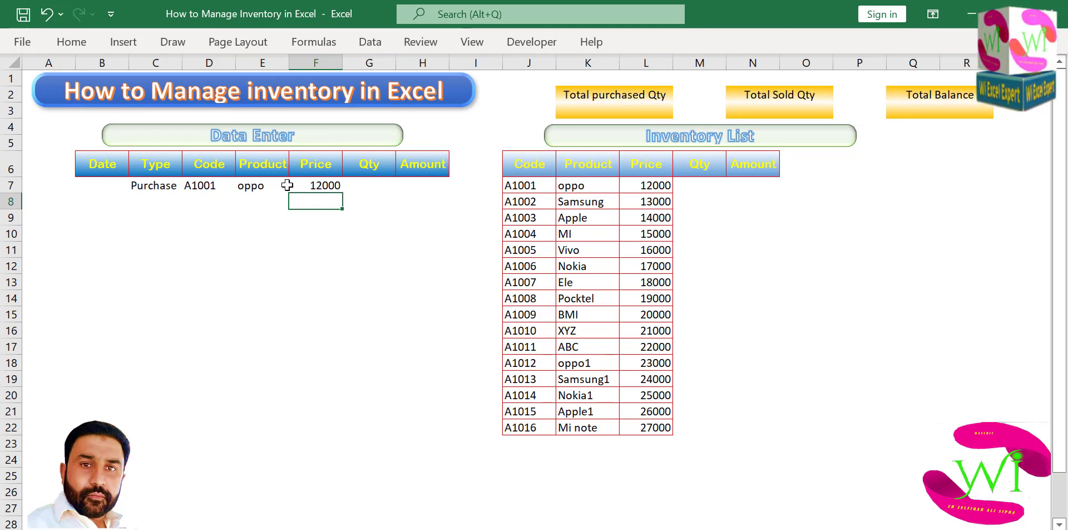
Test the product and price lookups by switching the code in D7 to A1007 and back to A1001
click(186, 183)
click(243, 196)
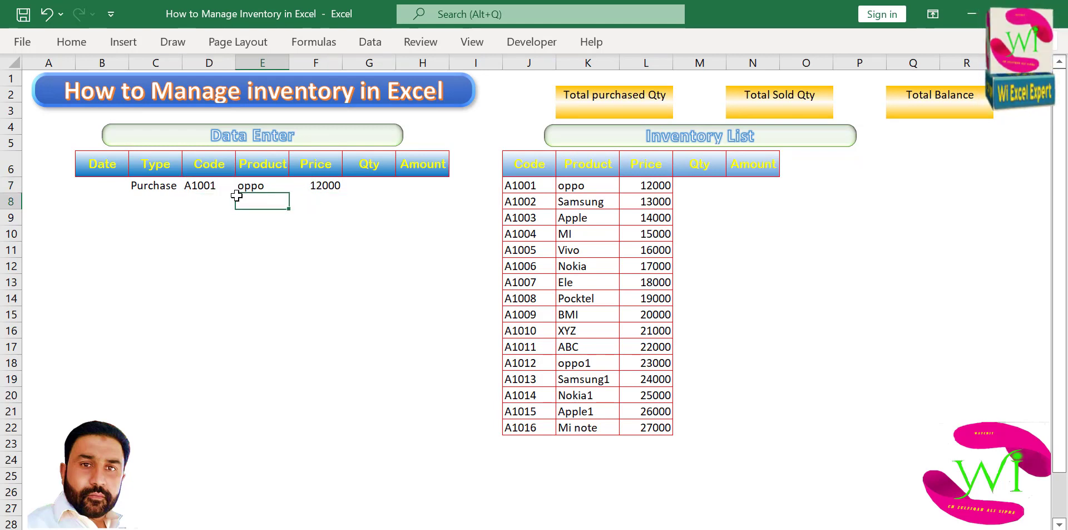
click(228, 186)
click(243, 186)
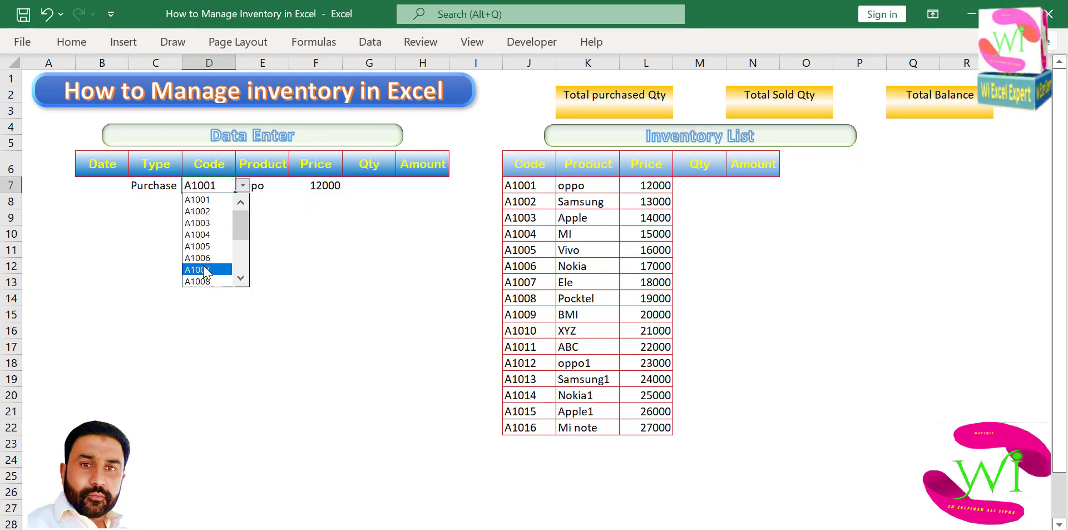
click(207, 270)
click(248, 222)
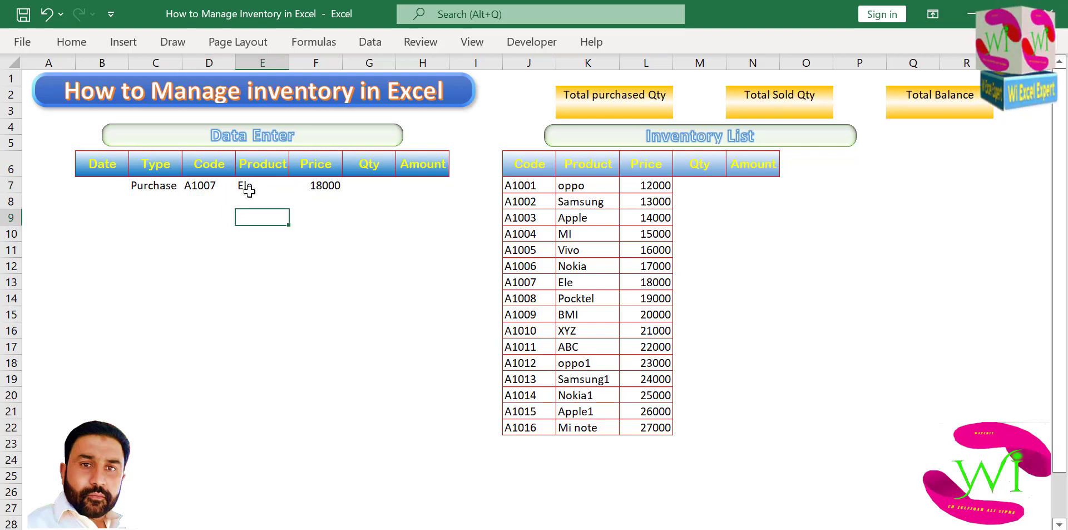
click(214, 186)
click(243, 186)
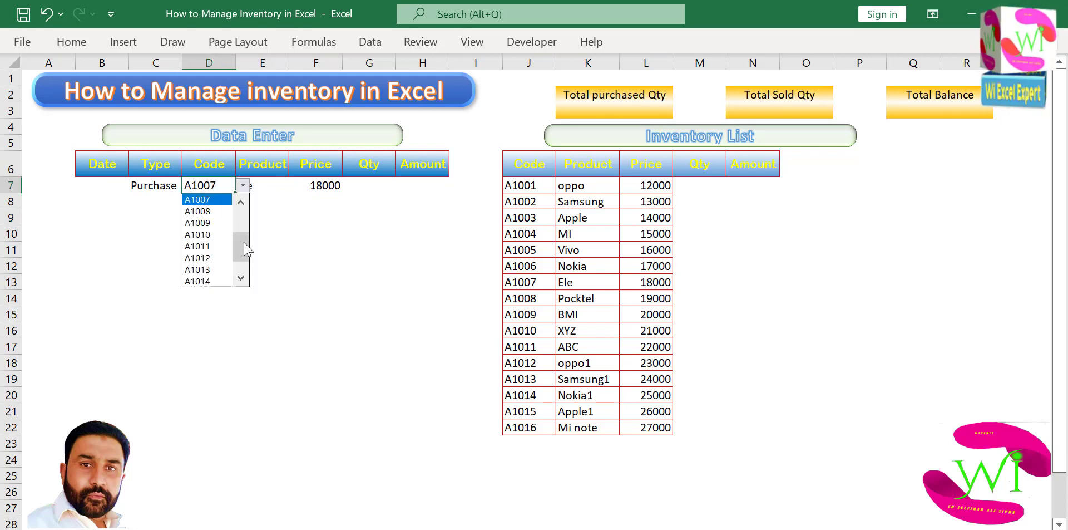
scroll(248, 247, up, 2)
click(207, 198)
click(314, 237)
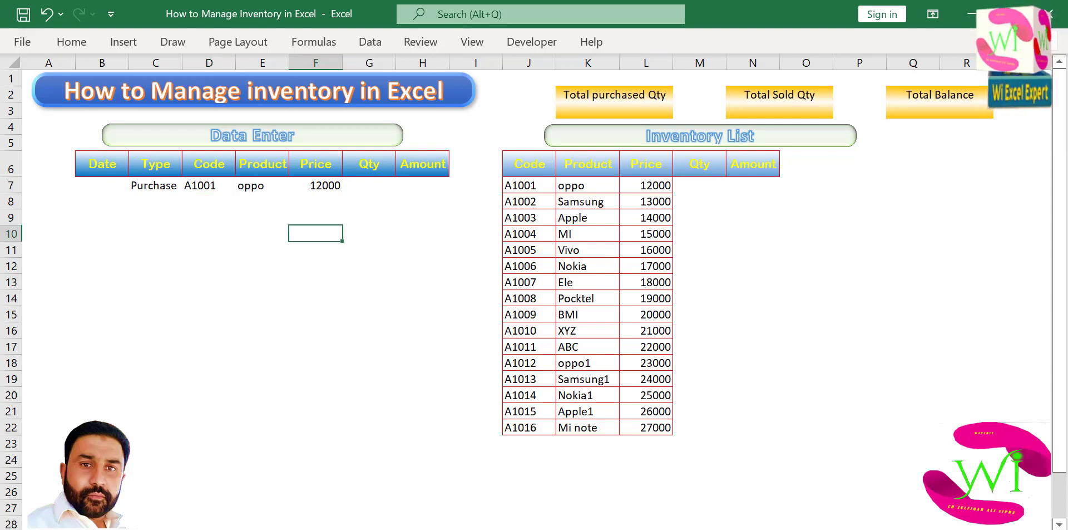
click(906, 528)
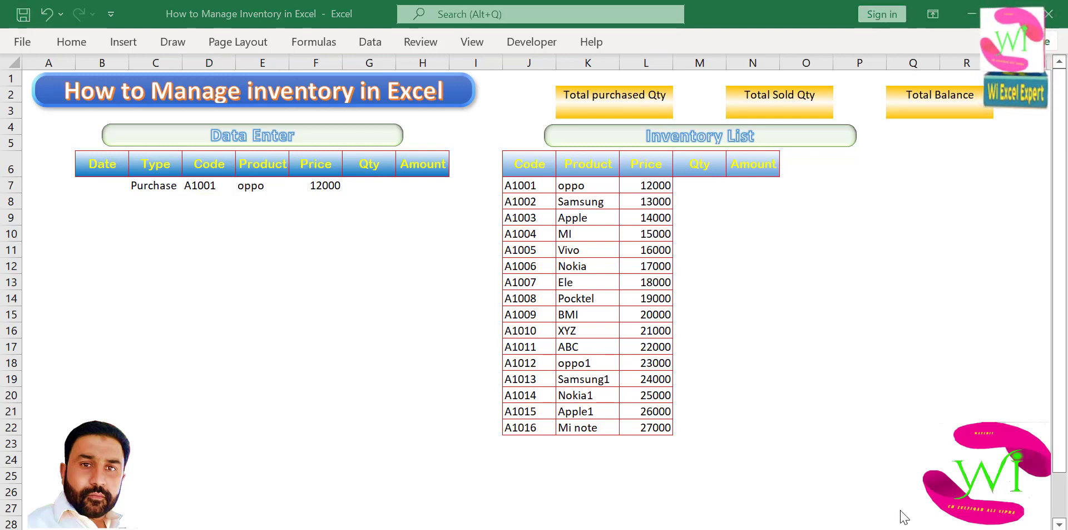
Enter the formula =F7*G7 in H7 to calculate the Amount from price and quantity
click(390, 186)
click(425, 184)
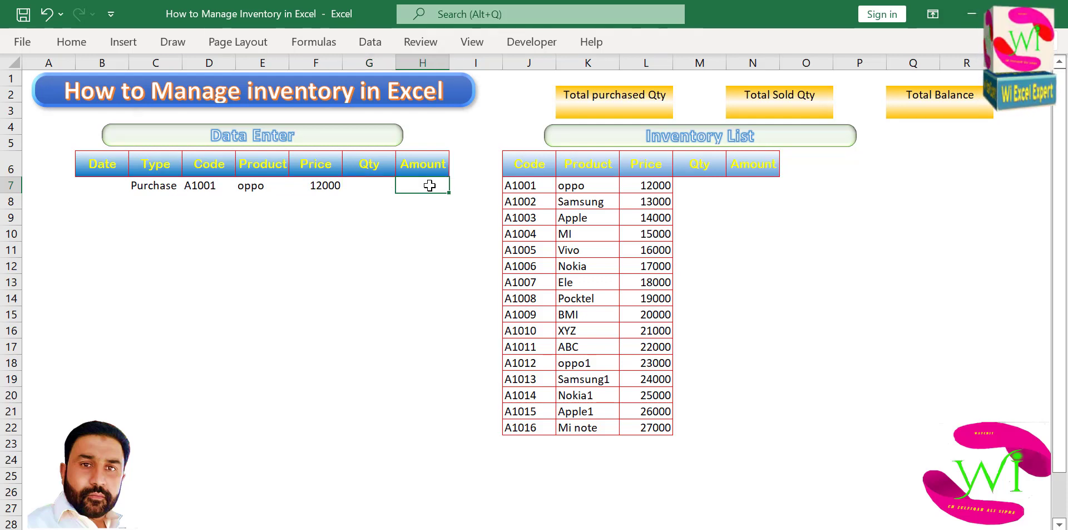
click(325, 185)
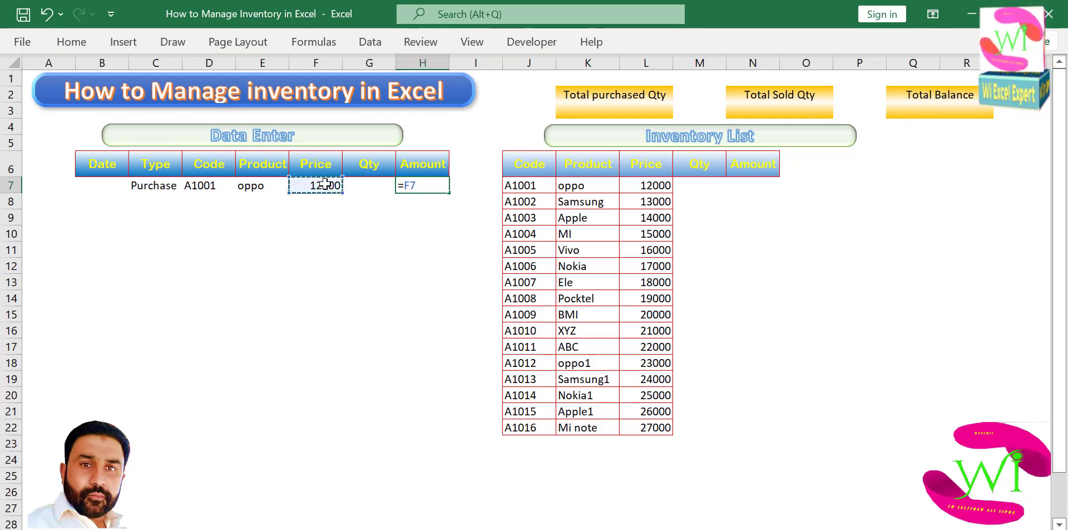
text(*)
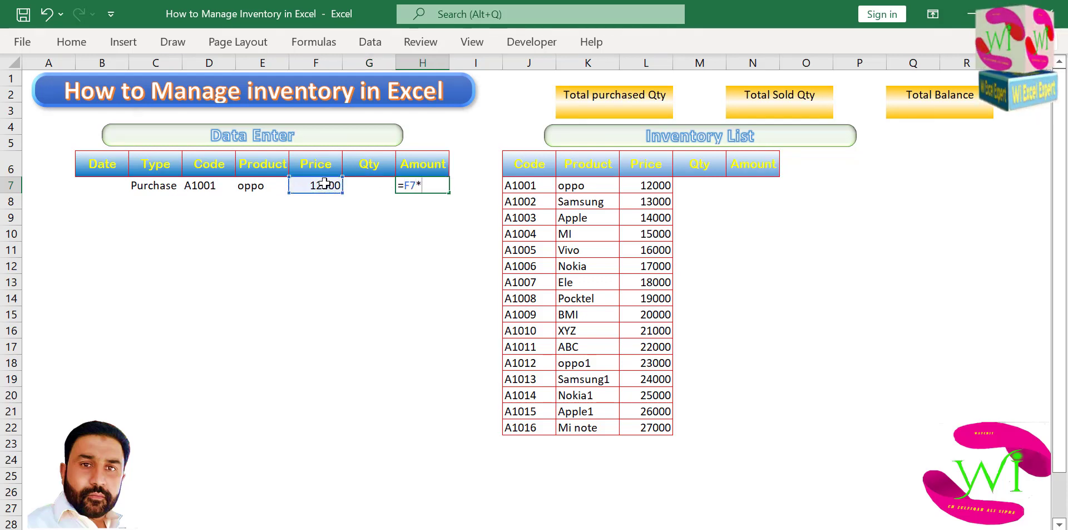
click(364, 183)
key(Return)
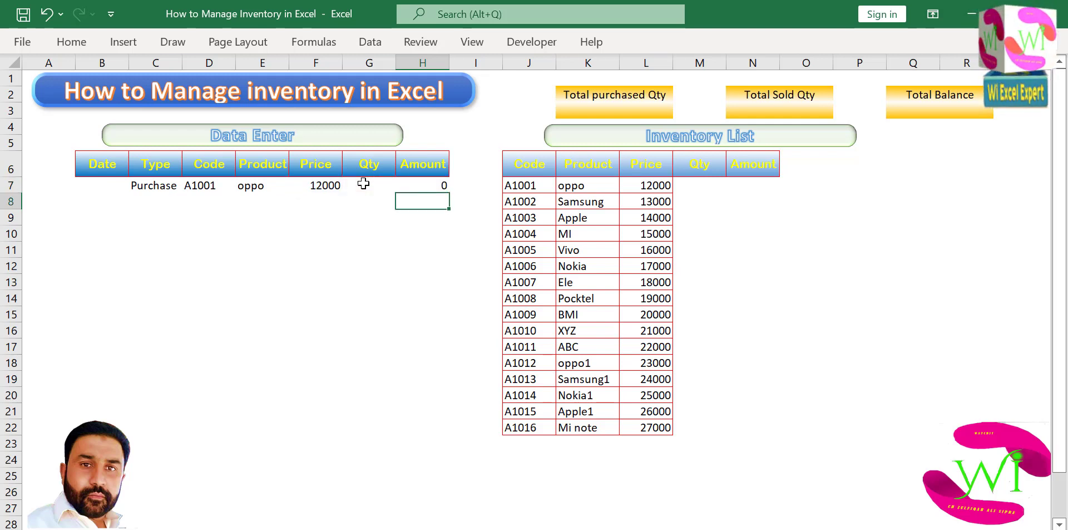
click(403, 186)
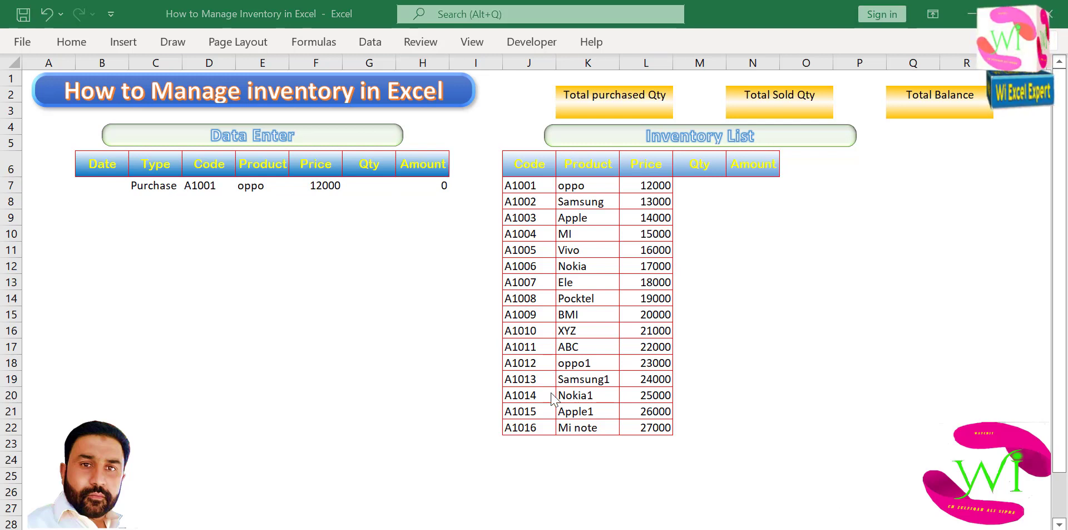
Enter the date 29-07-22 in B7 of the Data Enter table
click(95, 184)
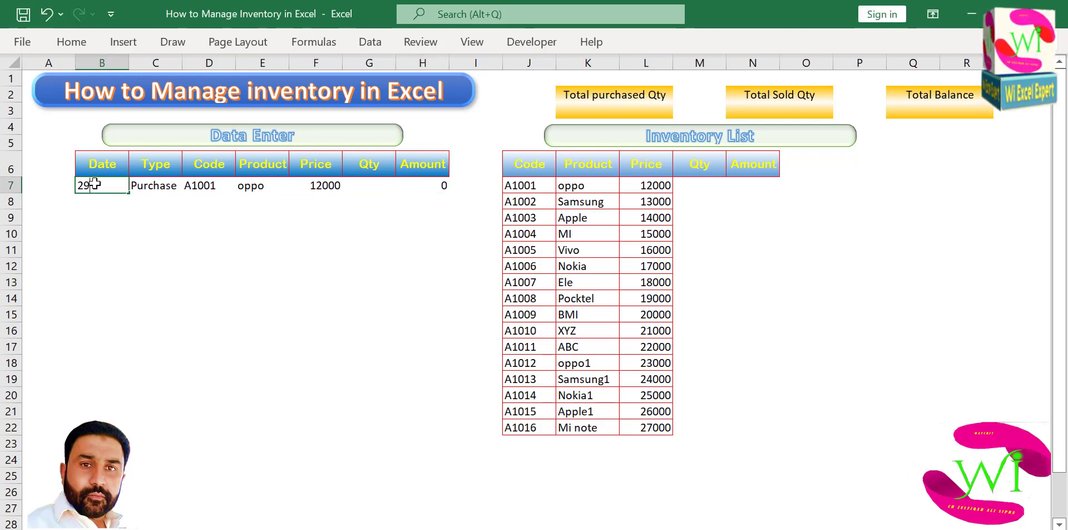
text(29-07-22)
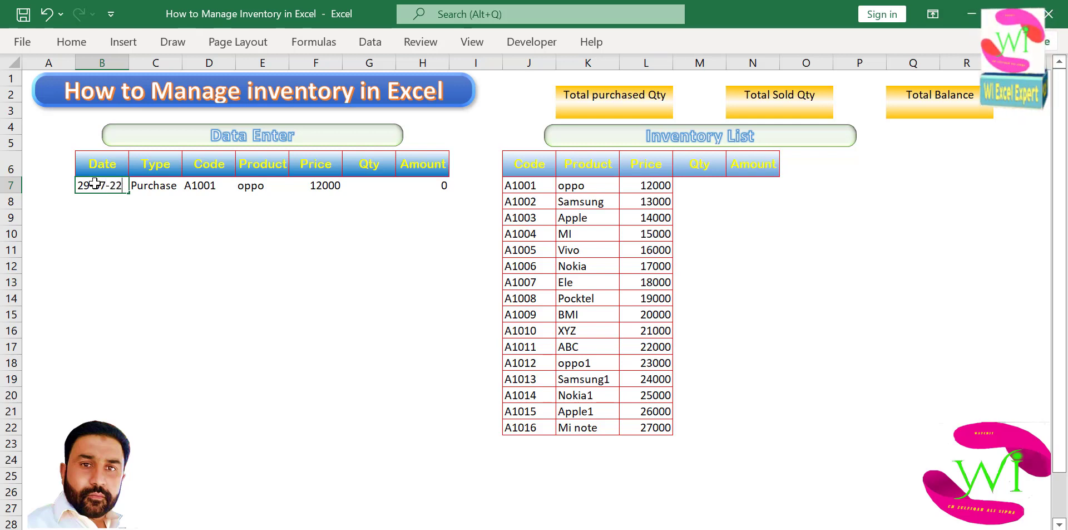
key(Tab)
Enter a quantity of 10 in G7 to test the Amount formula, and change the quantity to 15
key(Tab)
key(Tab)
key(Tab)
key(Tab)
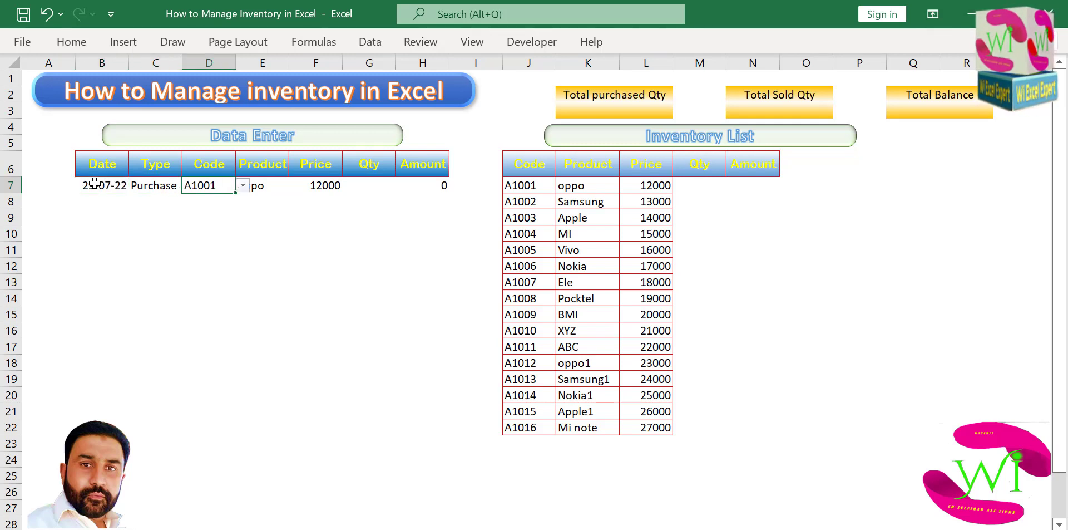
text(10)
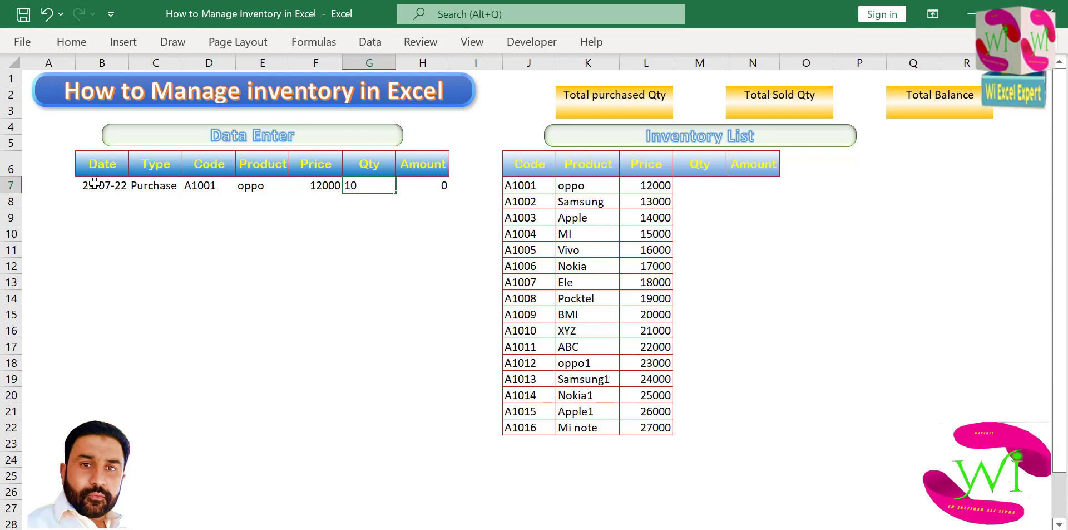
key(Tab)
key(shift+Tab)
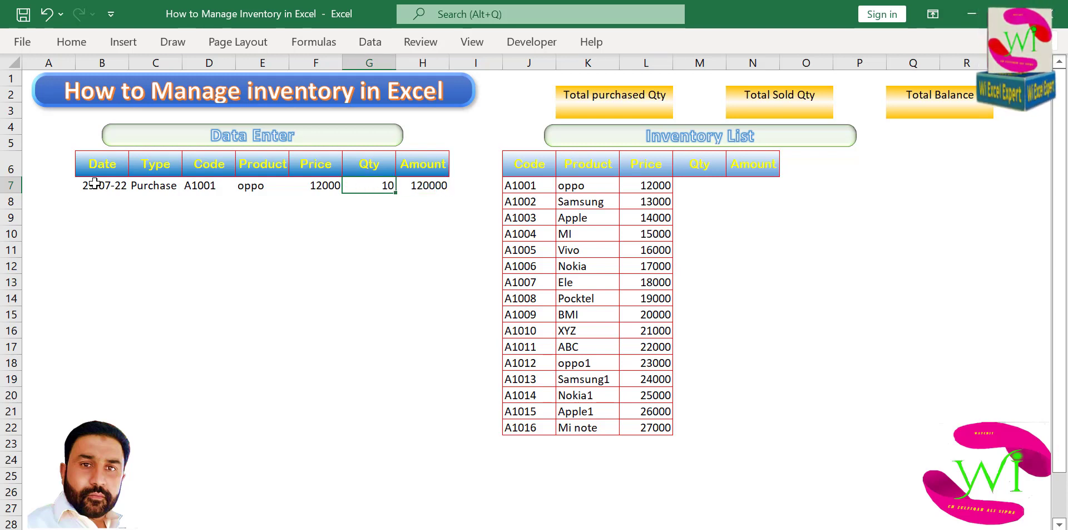
key(Tab)
key(shift+Tab)
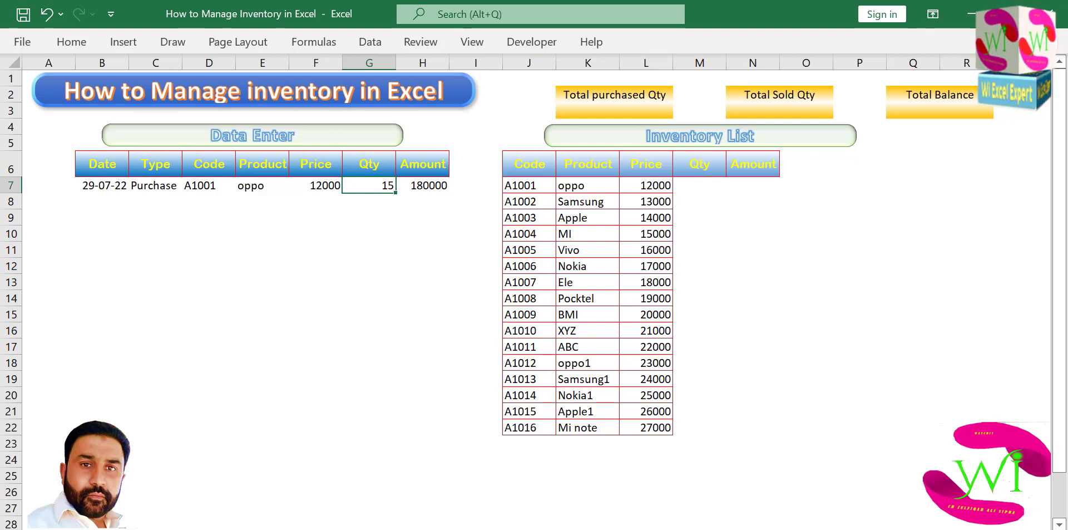
Start a SUMIFS formula in M7 under the Inventory List's Qty, summing G:G with criteria range D:D matched to J7
click(694, 184)
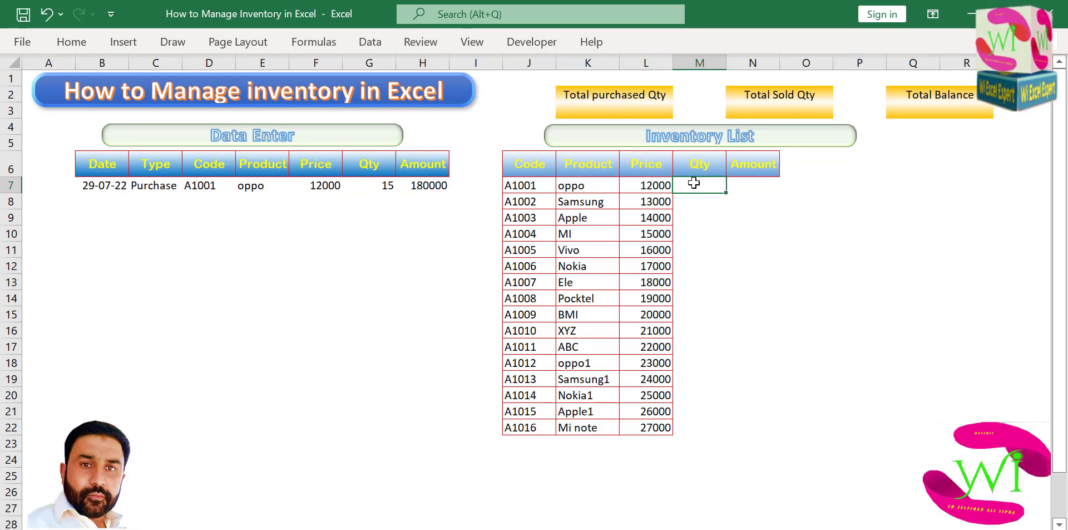
text(=sumifs)
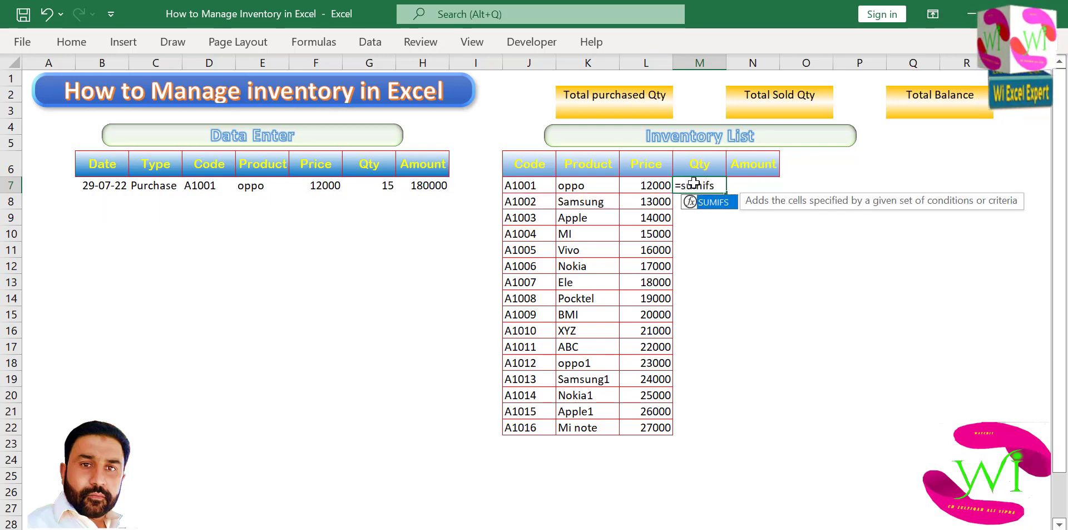
double_click(714, 203)
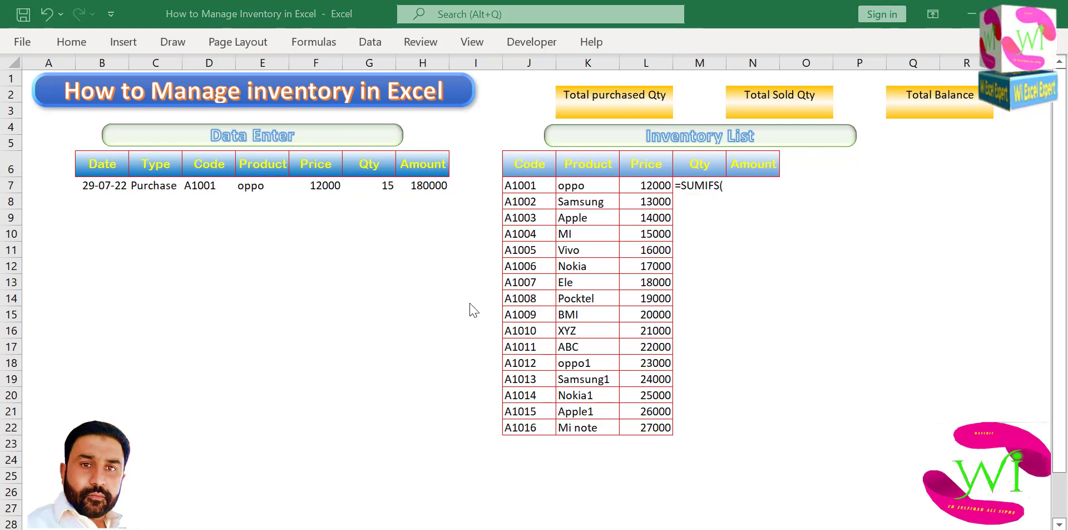
click(369, 58)
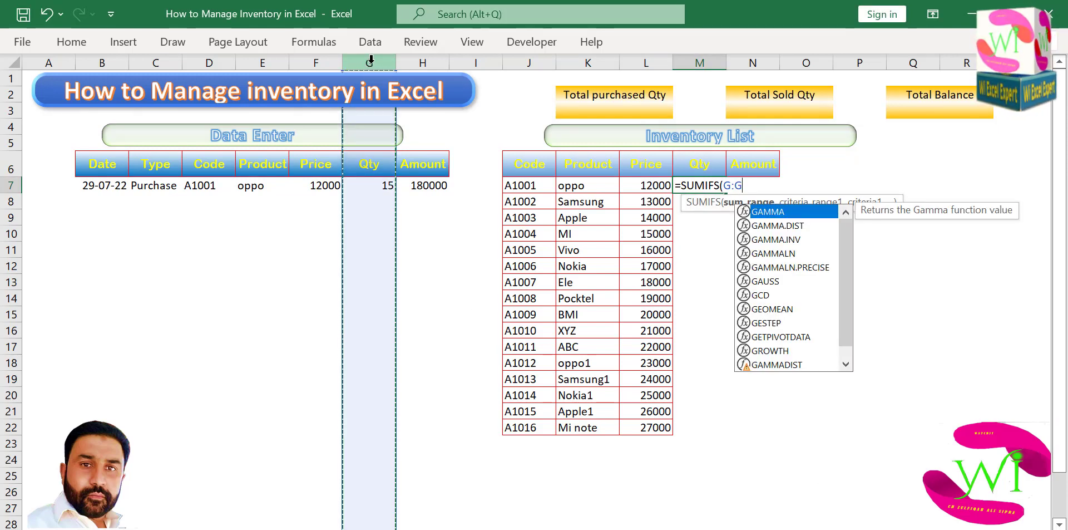
text(,)
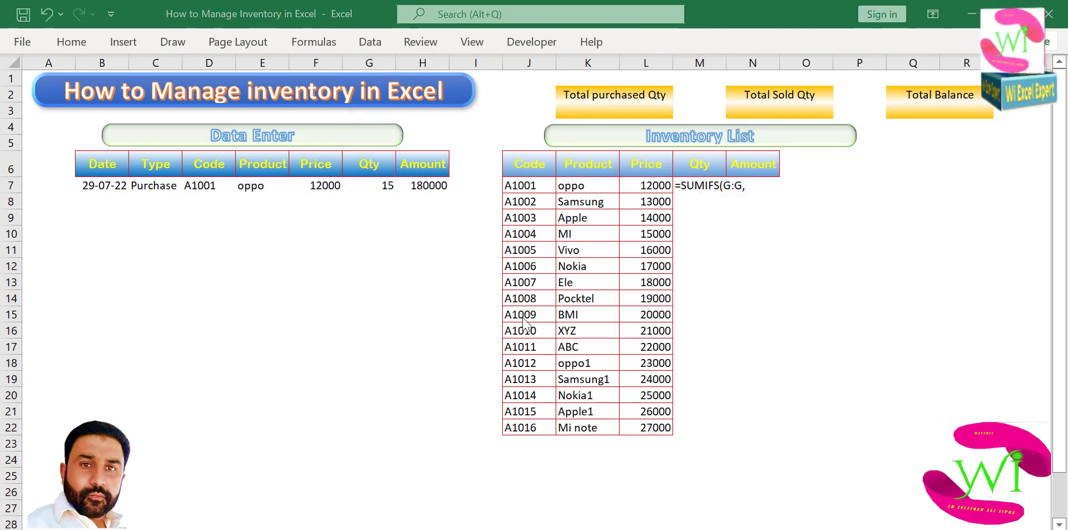
click(204, 61)
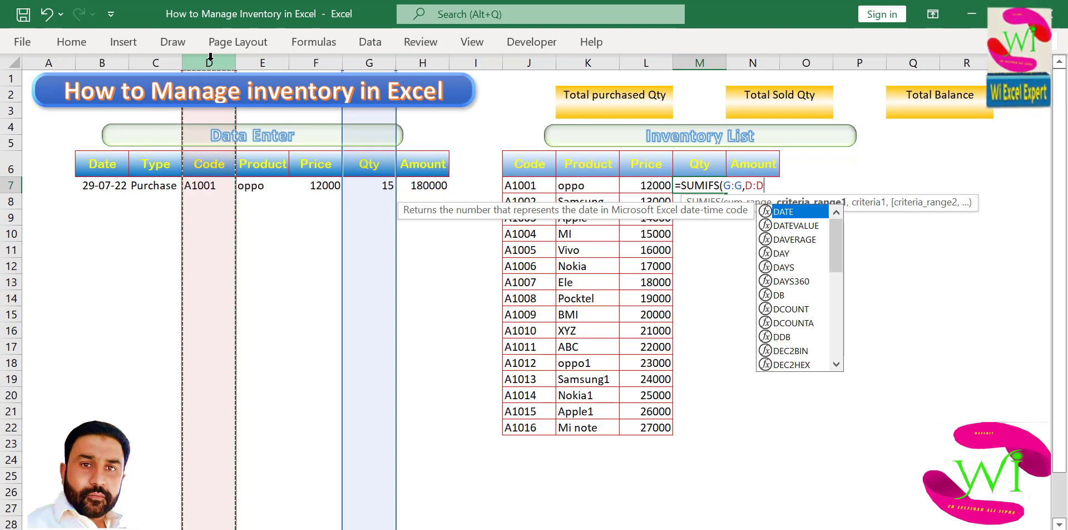
text(,)
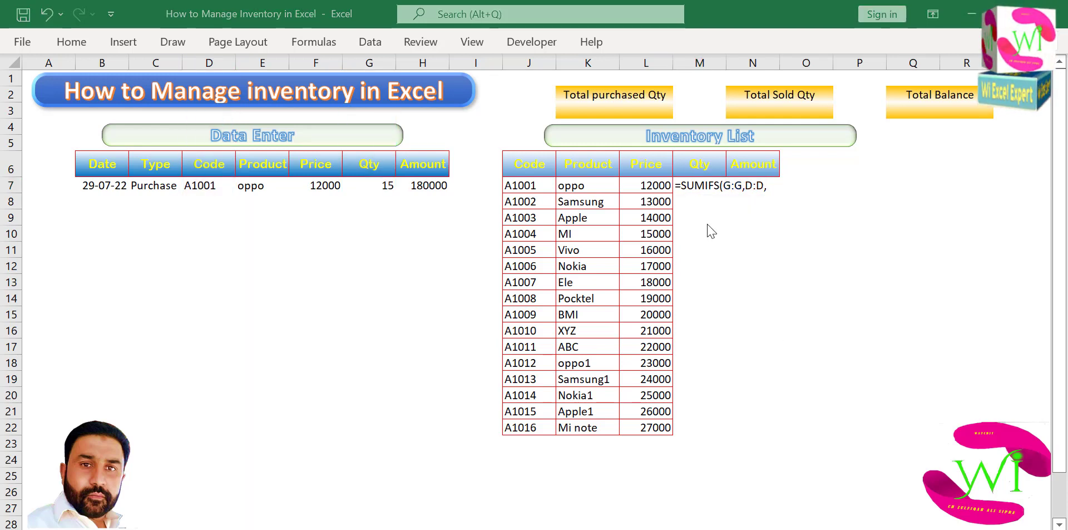
click(766, 186)
text(,)
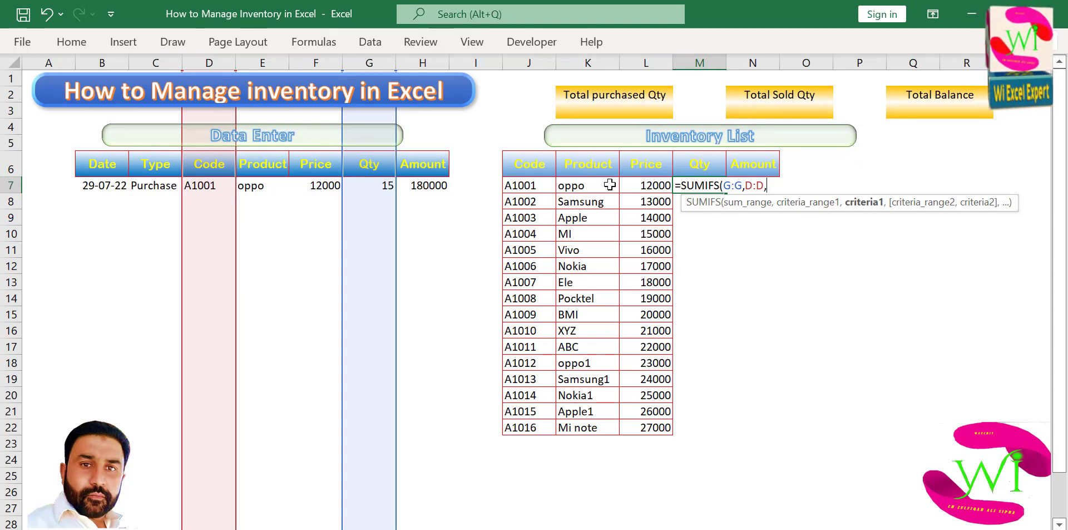
click(537, 184)
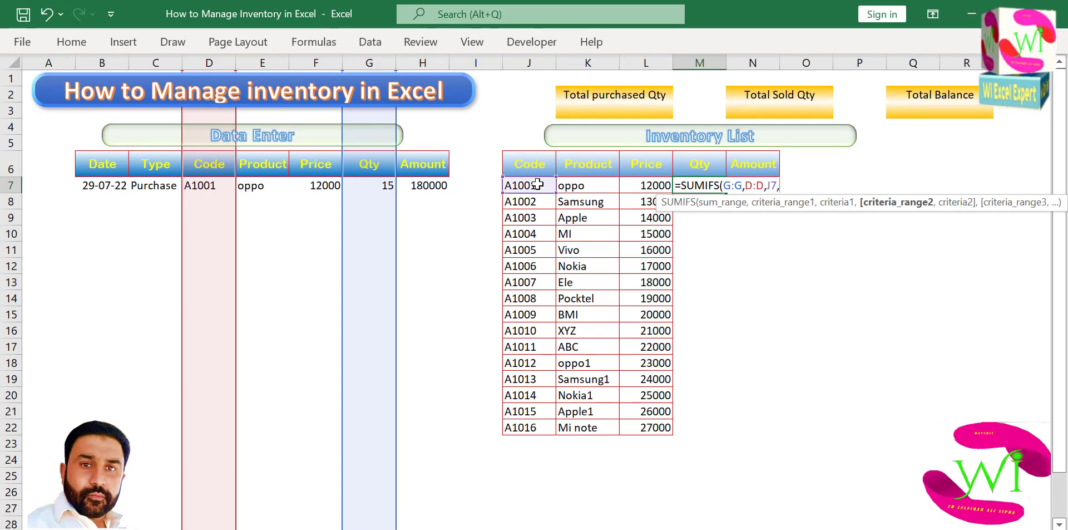
text(,)
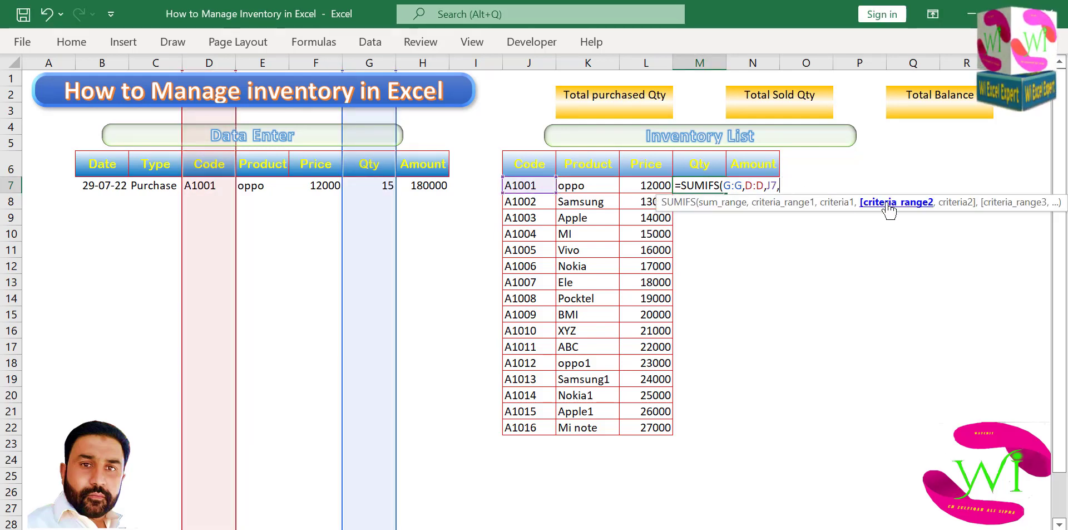
Complete the SUMIFS formula in M7 with C:C as the second criteria range and "Purchase" as its criterion
click(157, 62)
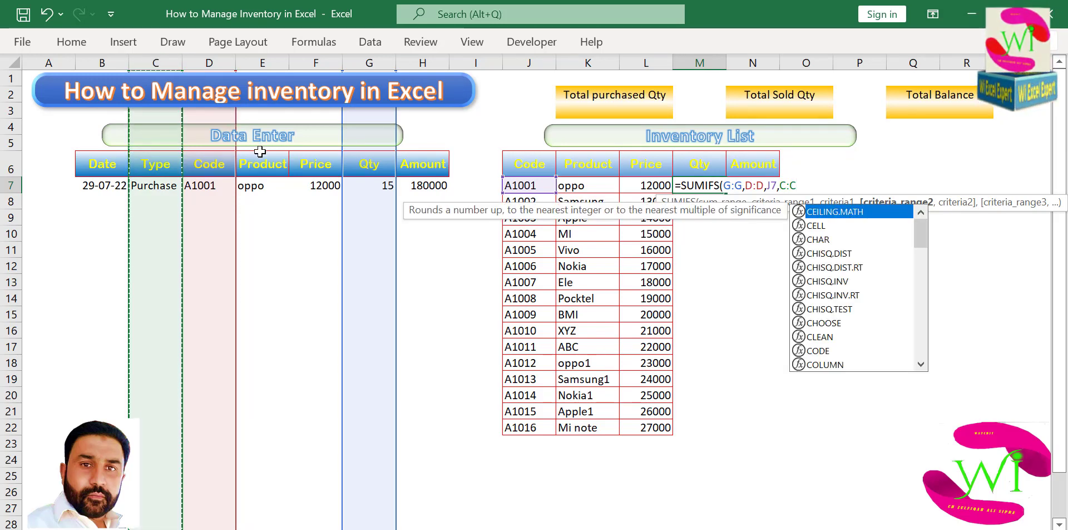
text(,"P)
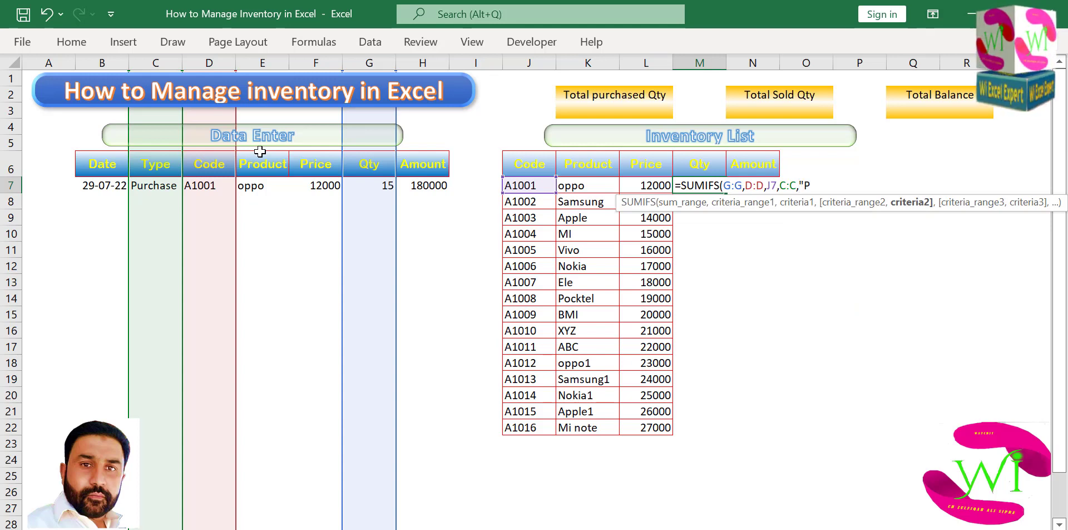
text(urc)
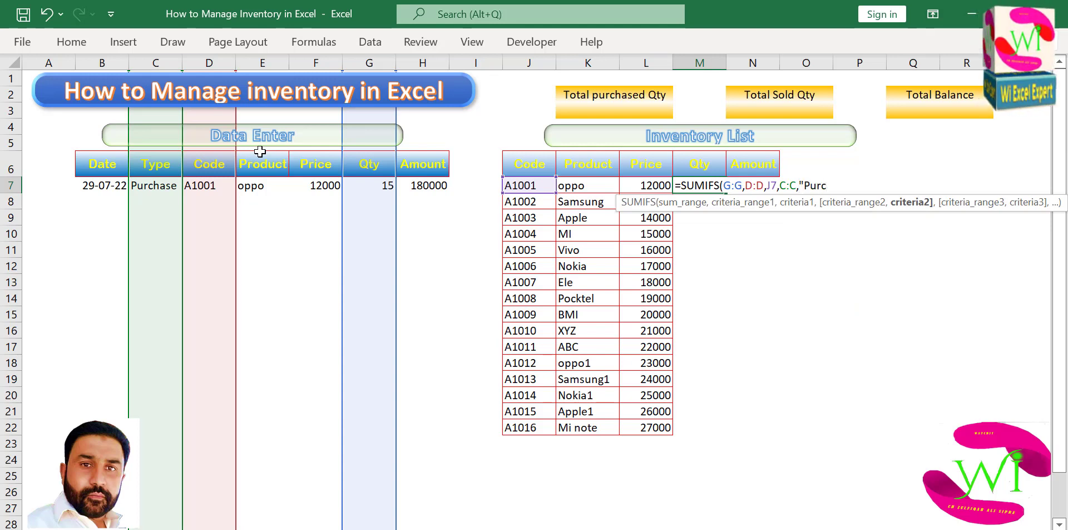
text(hase)
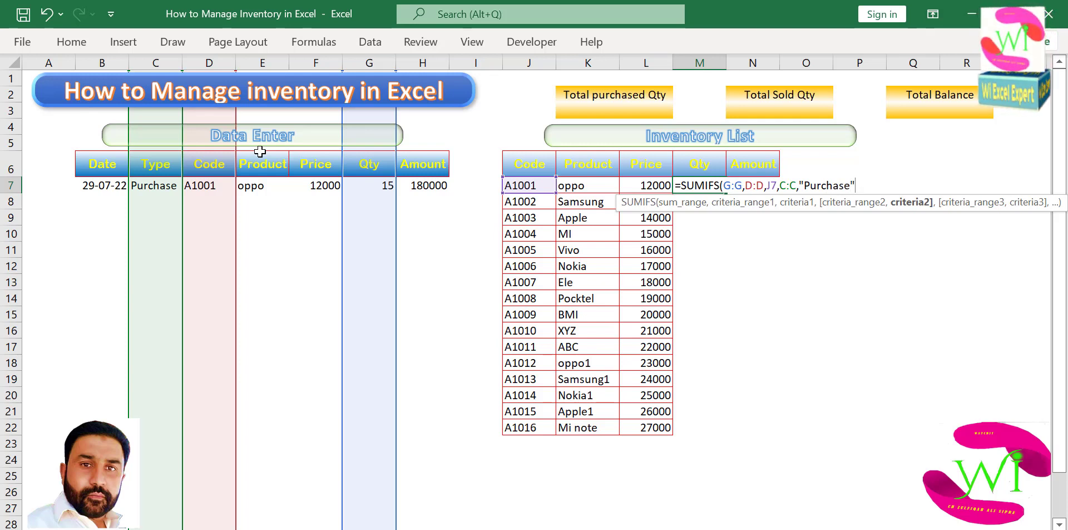
text("))
key(Return)
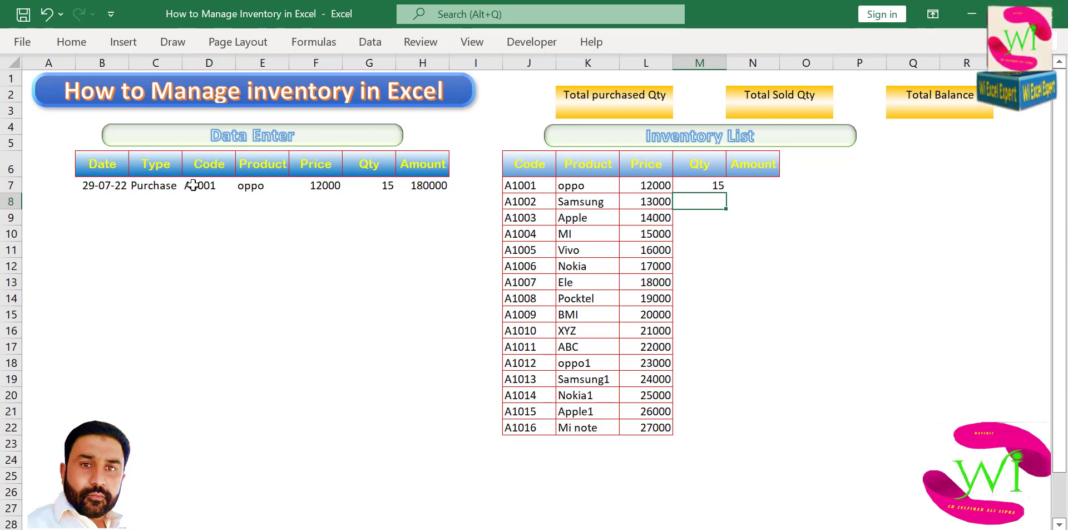
Test the M7 quantity formula by changing the product code in D7 to A1002 and to A1004
click(215, 185)
click(242, 185)
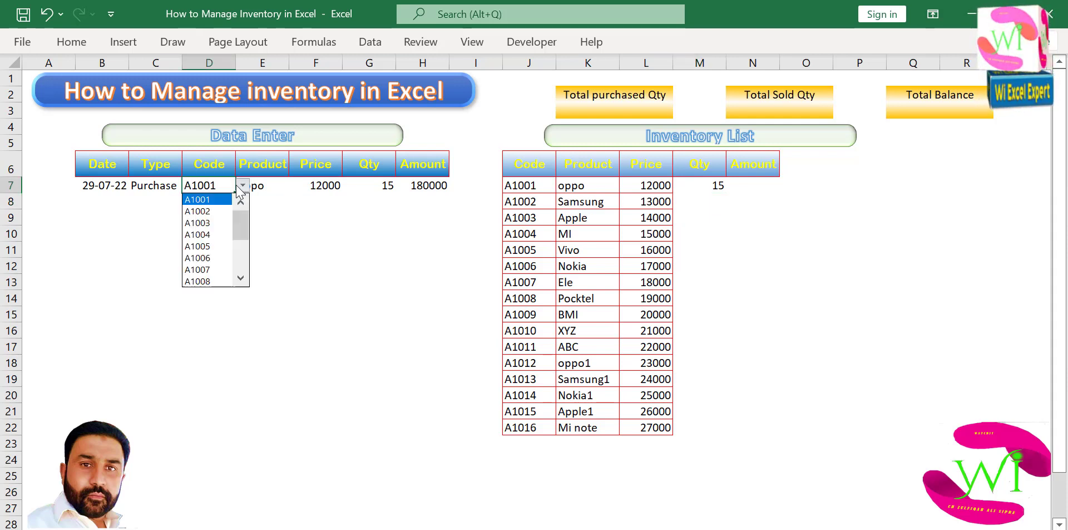
click(205, 212)
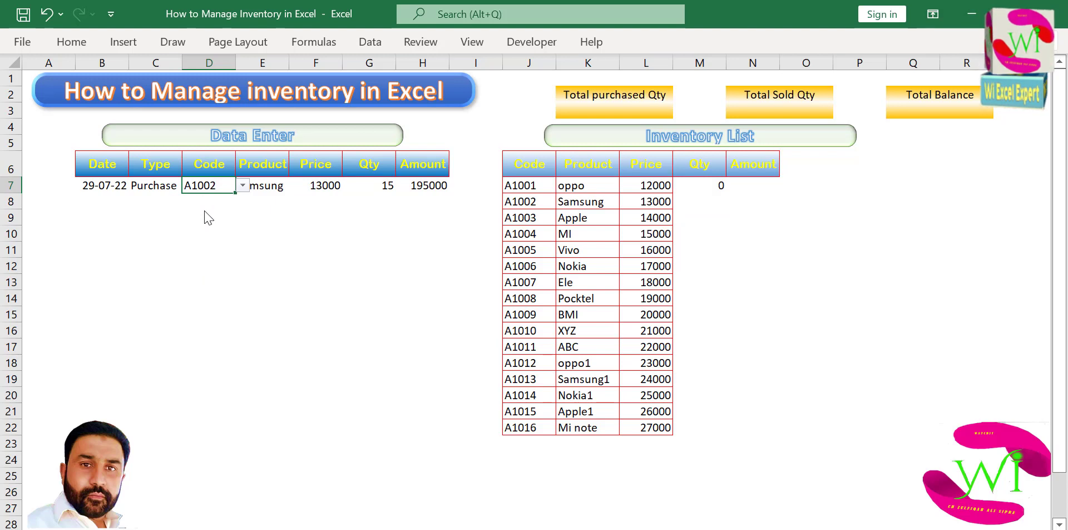
click(243, 186)
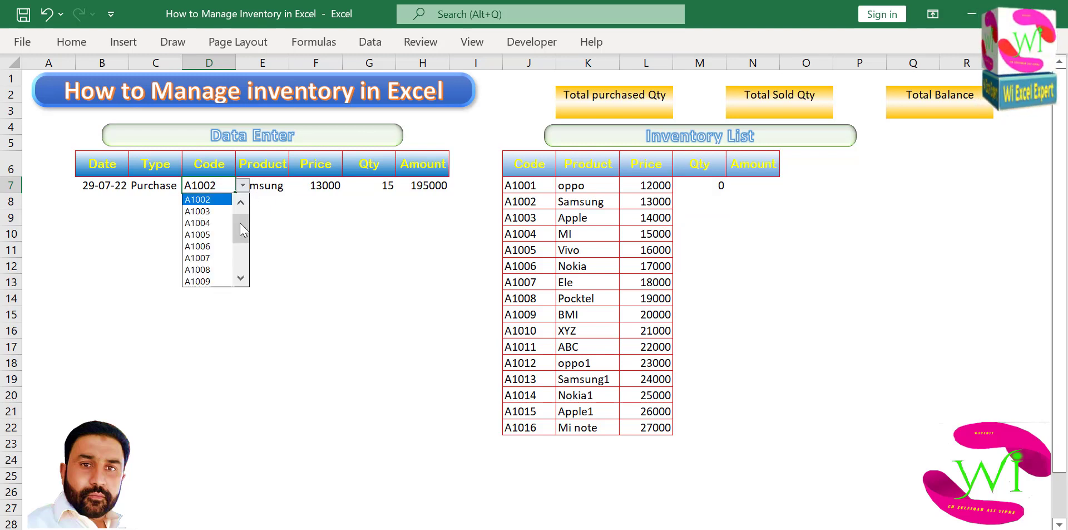
click(200, 199)
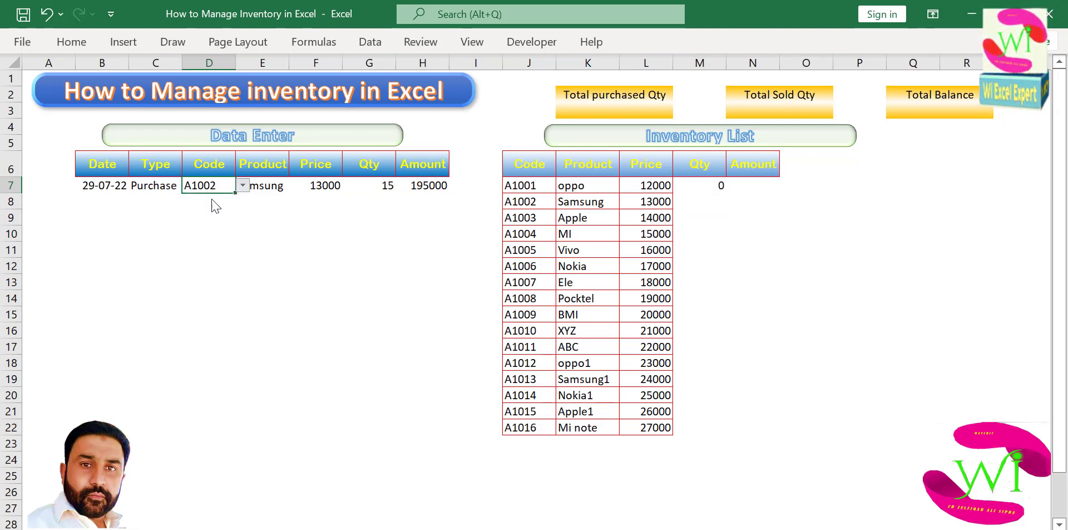
click(243, 186)
click(212, 231)
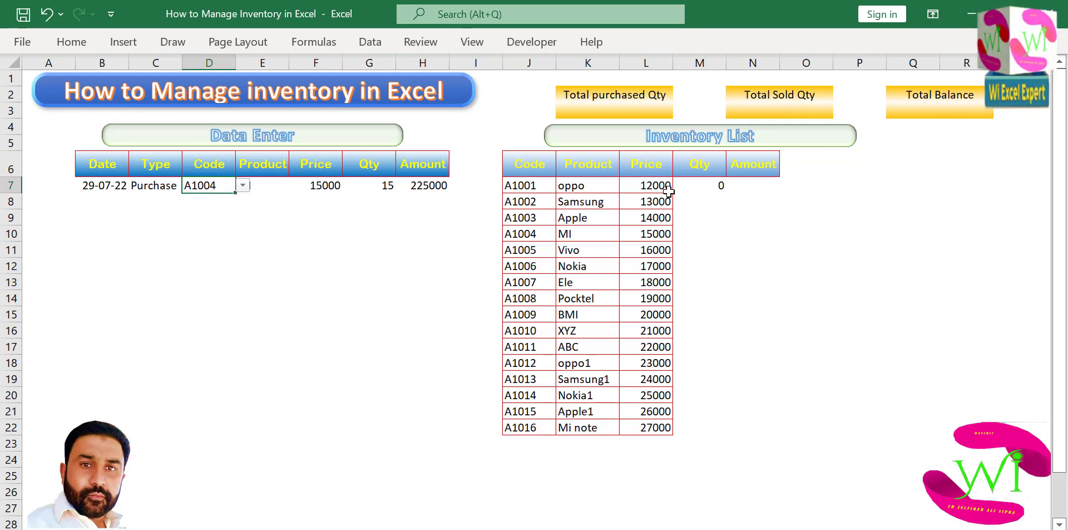
Fill the SUMIFS formula from M7 down the Inventory List's Qty column to M22
click(704, 186)
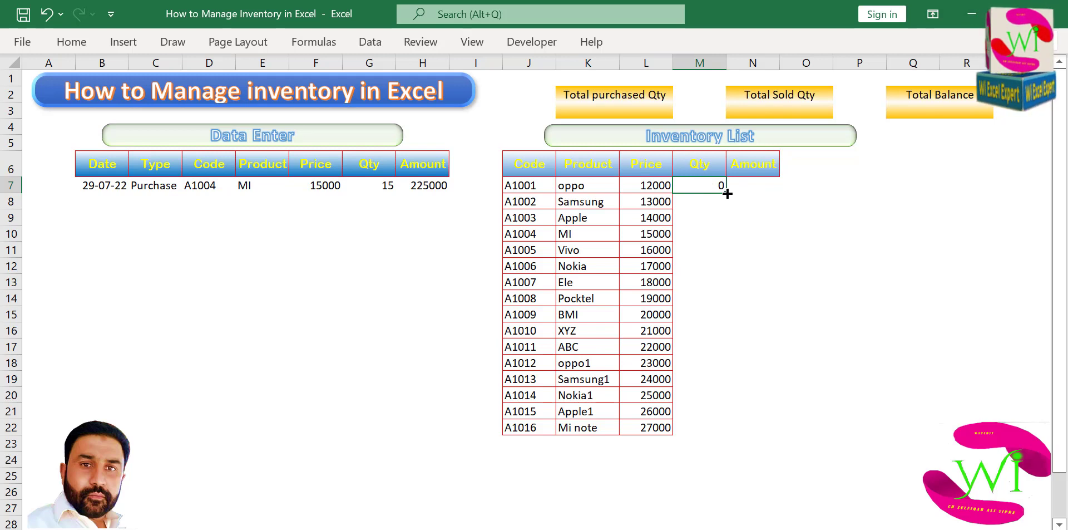
drag(727, 193, 738, 433)
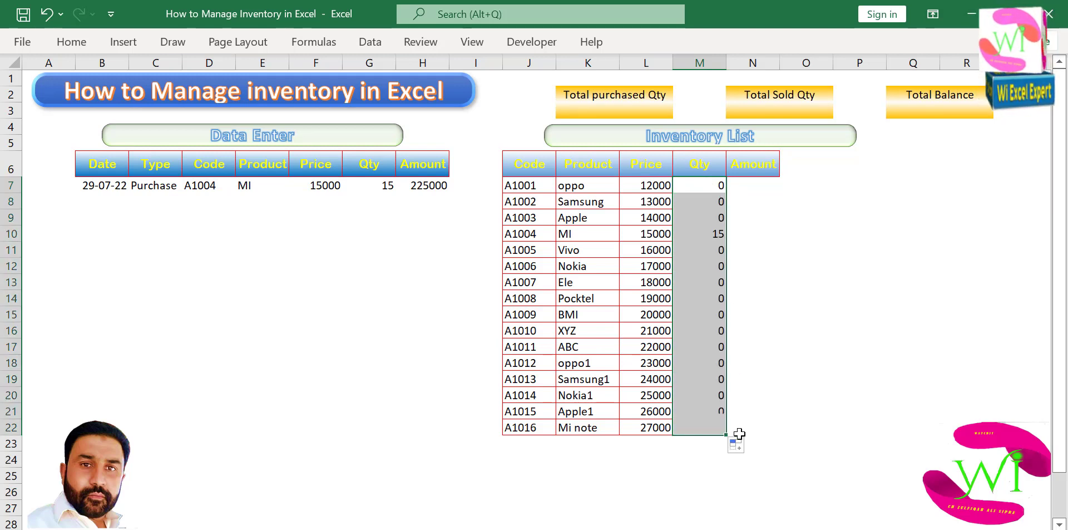
click(630, 235)
Test the filled quantity formulas by choosing code A1009 in D7, followed by A1013
click(209, 185)
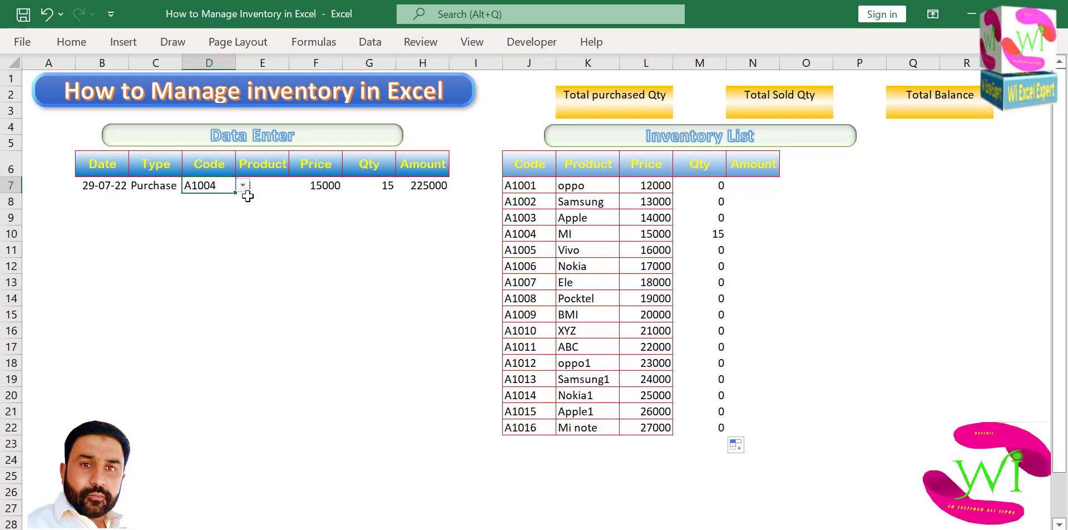
click(243, 185)
click(205, 260)
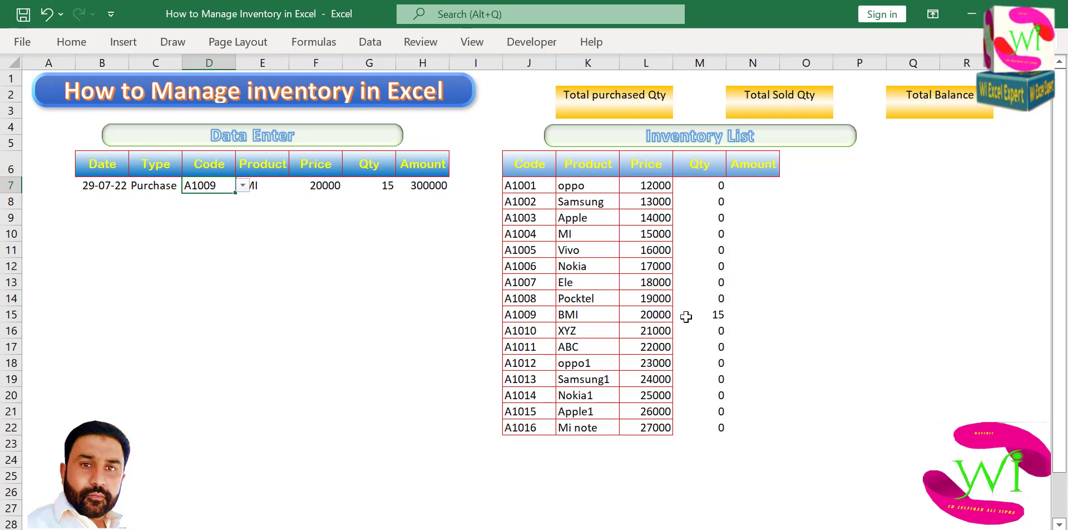
click(242, 187)
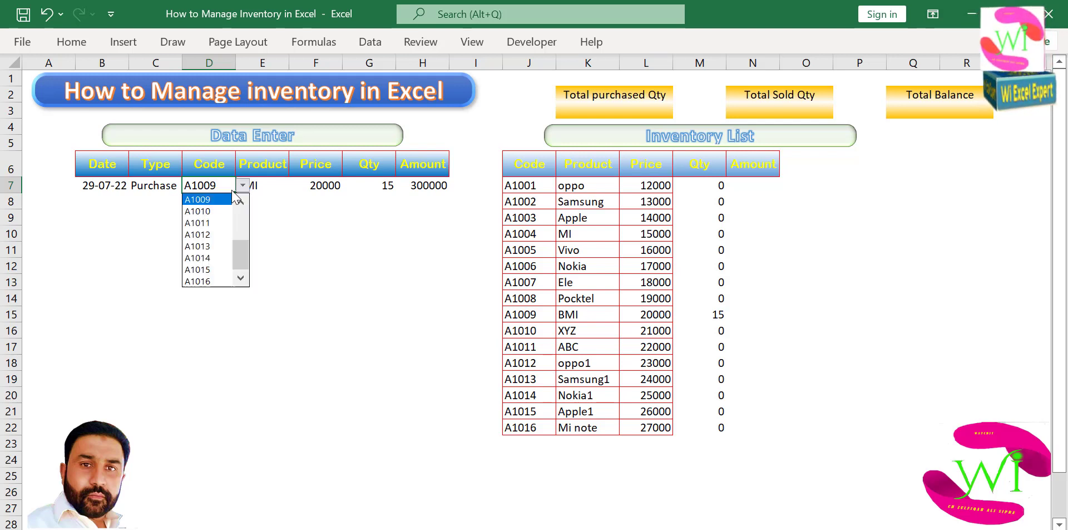
click(218, 252)
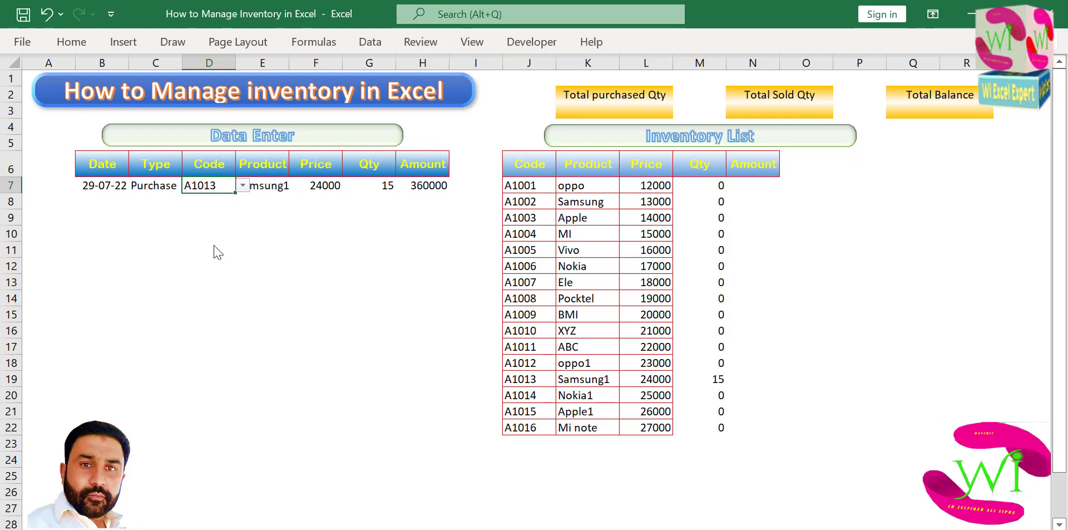
click(276, 191)
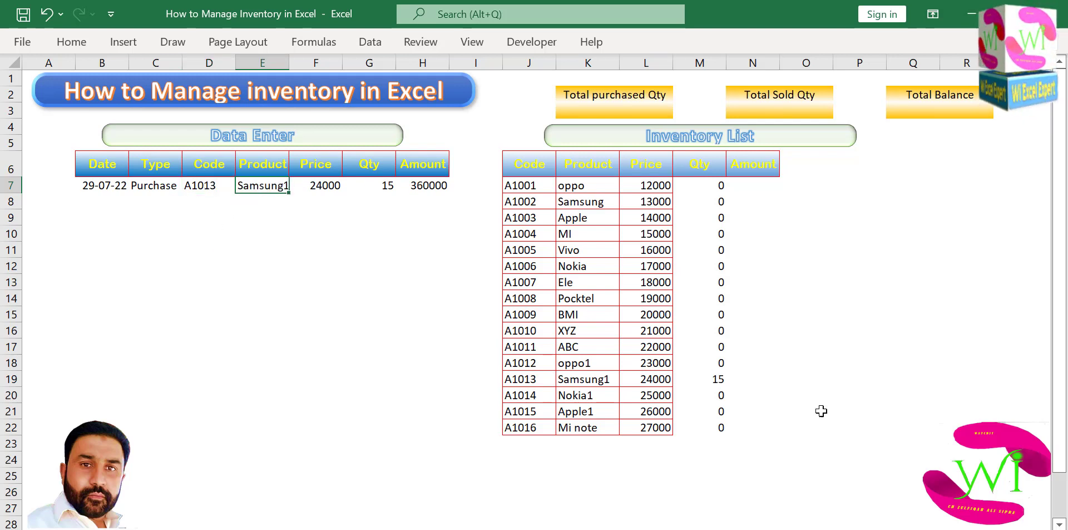
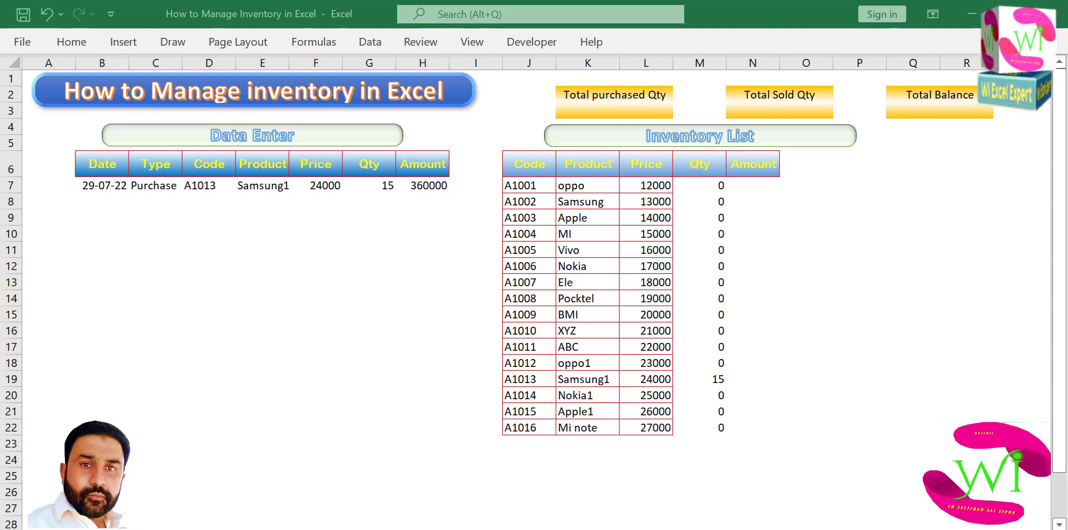
key(F2)
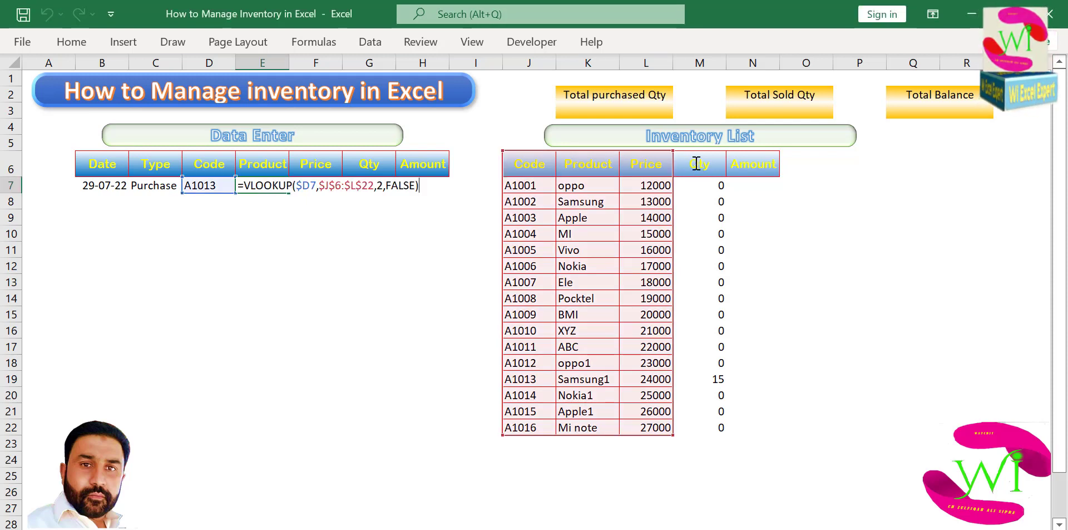
Rename the Inventory List's Qty header in M6 to Purchase and fit column M to its width
click(695, 163)
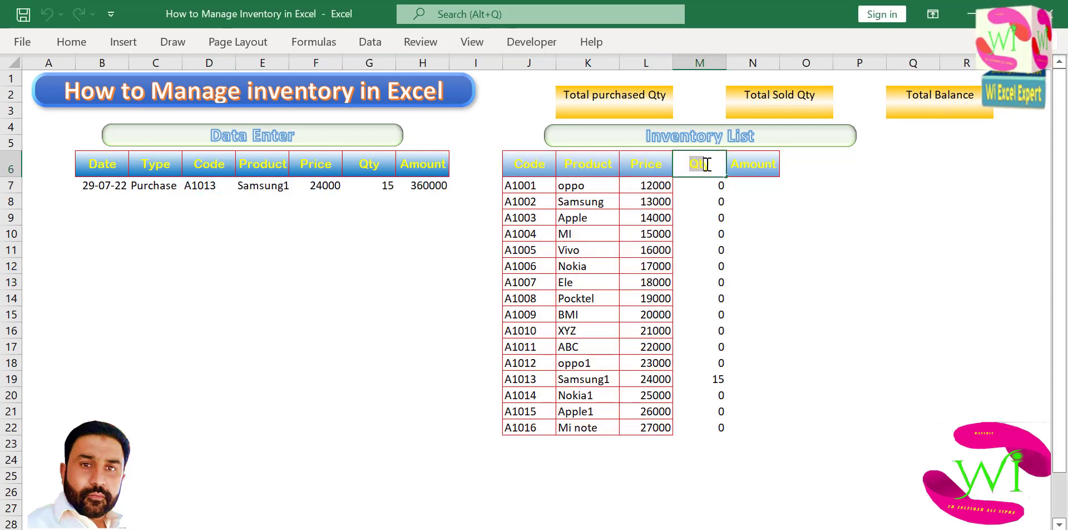
double_click(700, 163)
text(Pu)
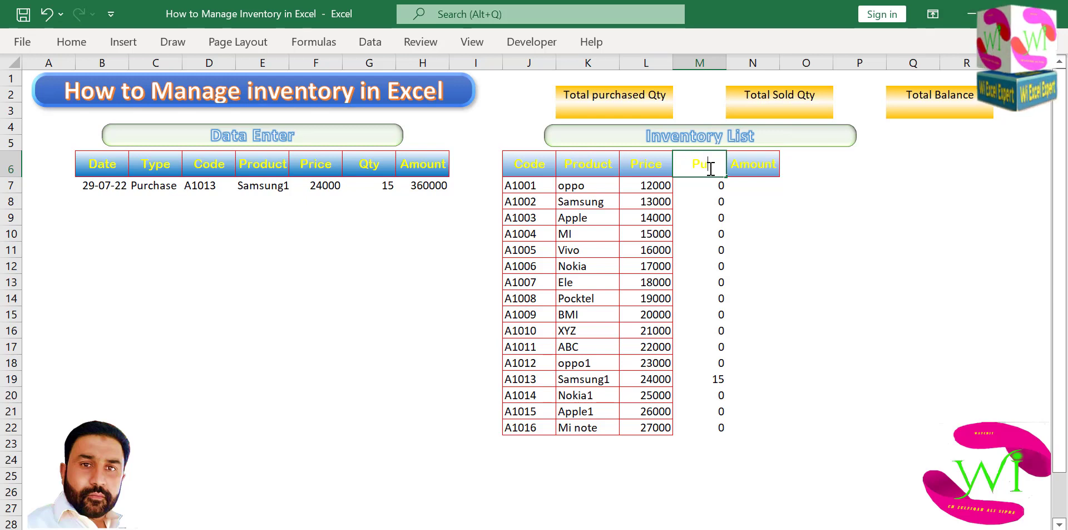
text(rchase)
key(Tab)
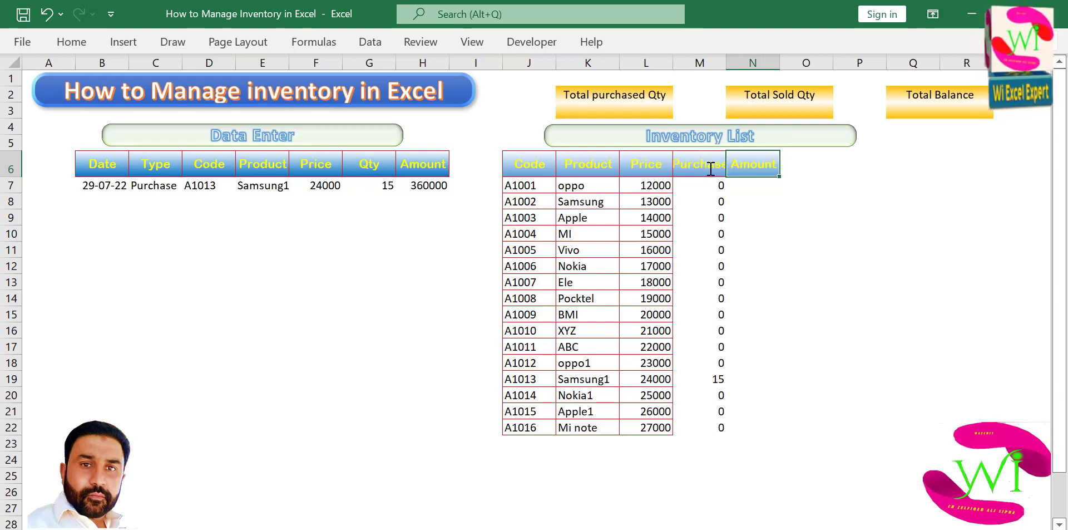
double_click(725, 63)
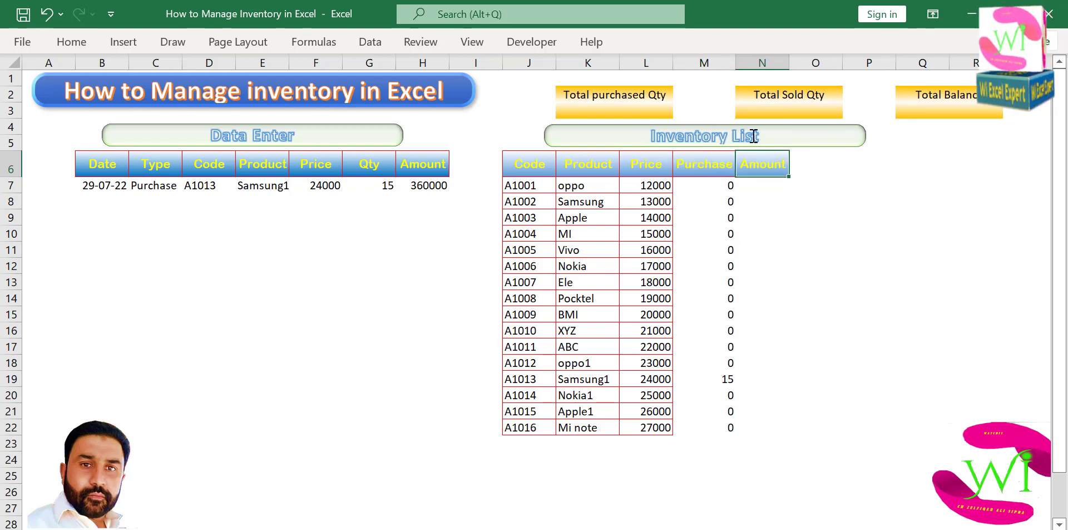
Rename the Inventory List's Amount header in N6 to Sale
text(Sal)
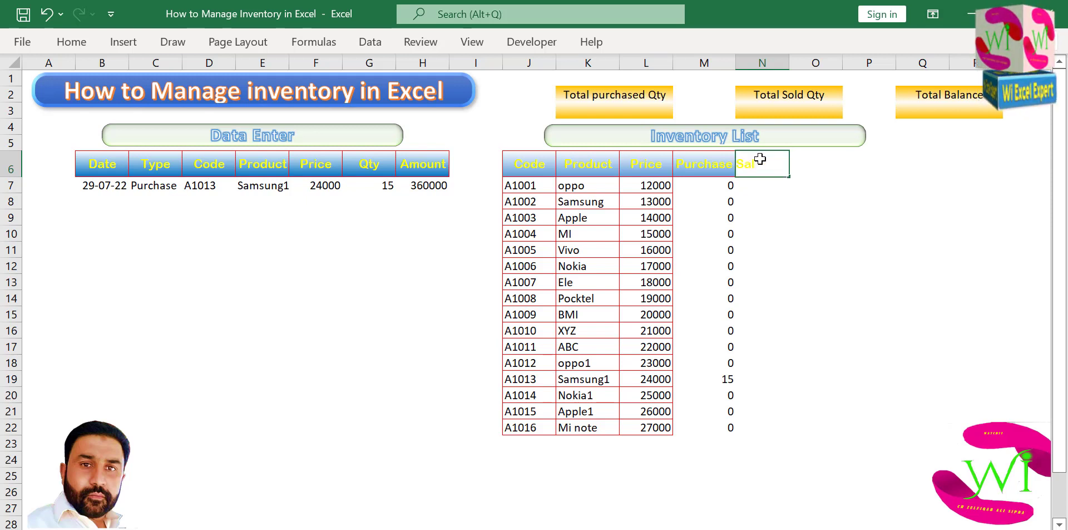
text(e)
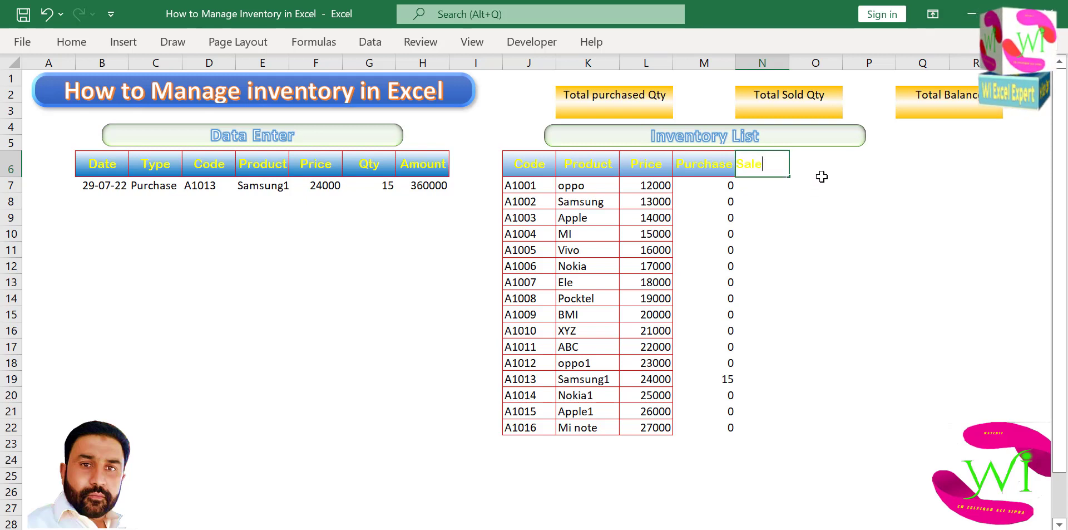
key(Tab)
click(776, 167)
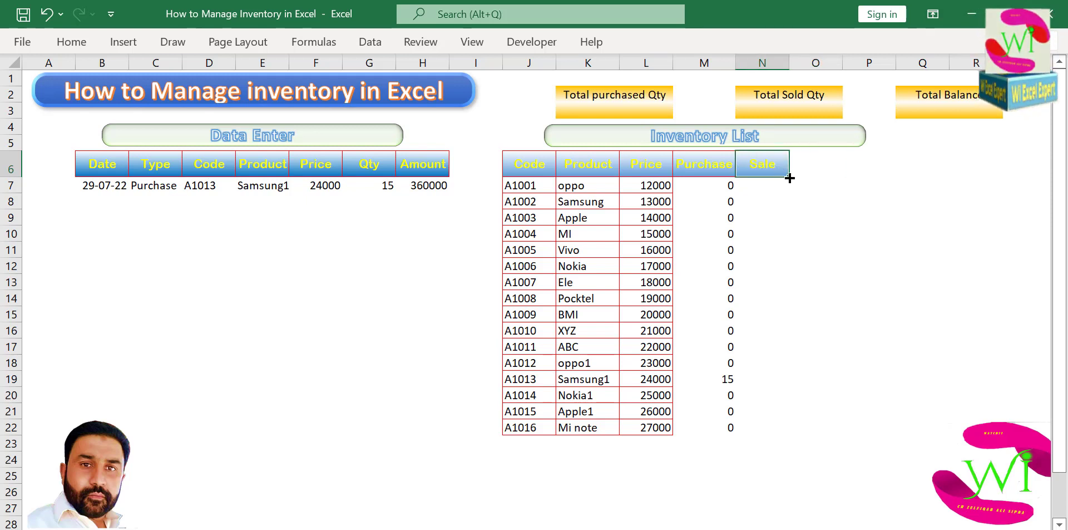
Extend the Sale header's formatting into O6 and enter Balance as that column's header
drag(789, 175, 818, 160)
click(816, 164)
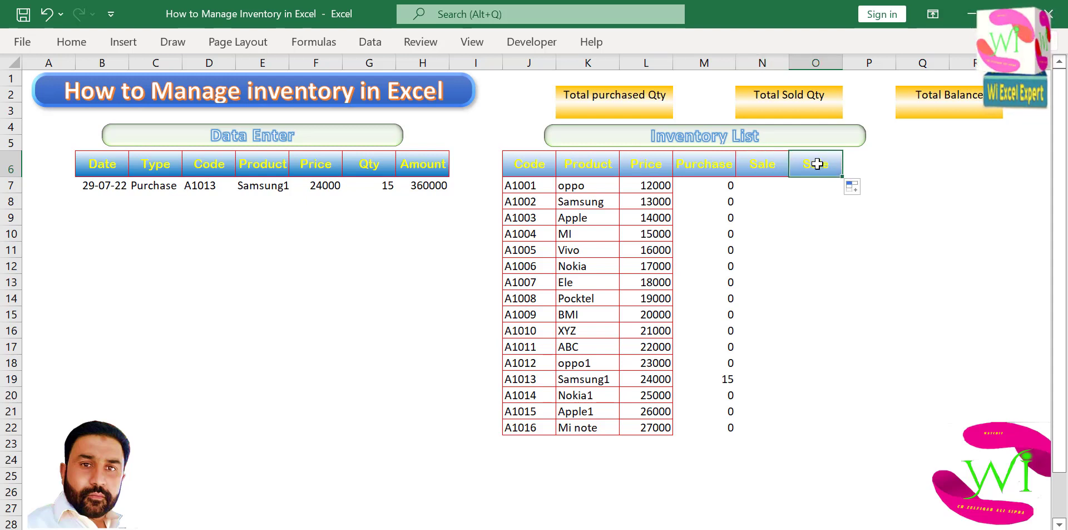
text(Balanc)
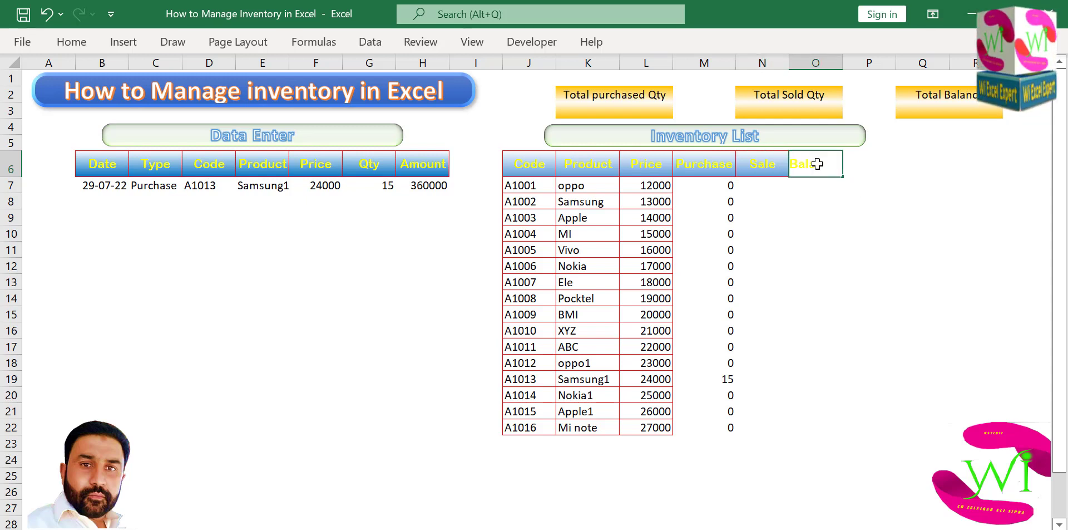
text(e)
click(792, 216)
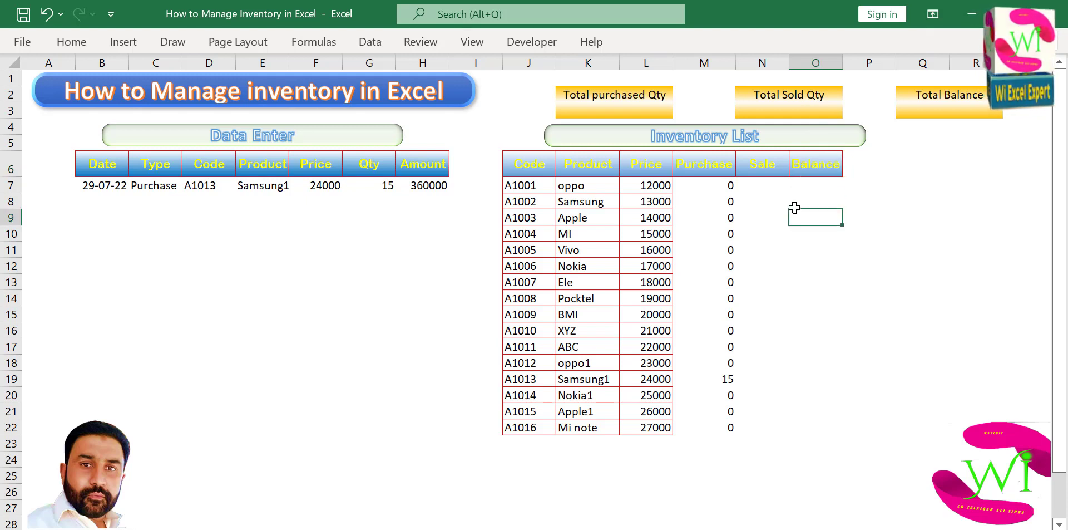
Extend the Balance header's formatting into P6 and enter Amount as that column's header
click(812, 164)
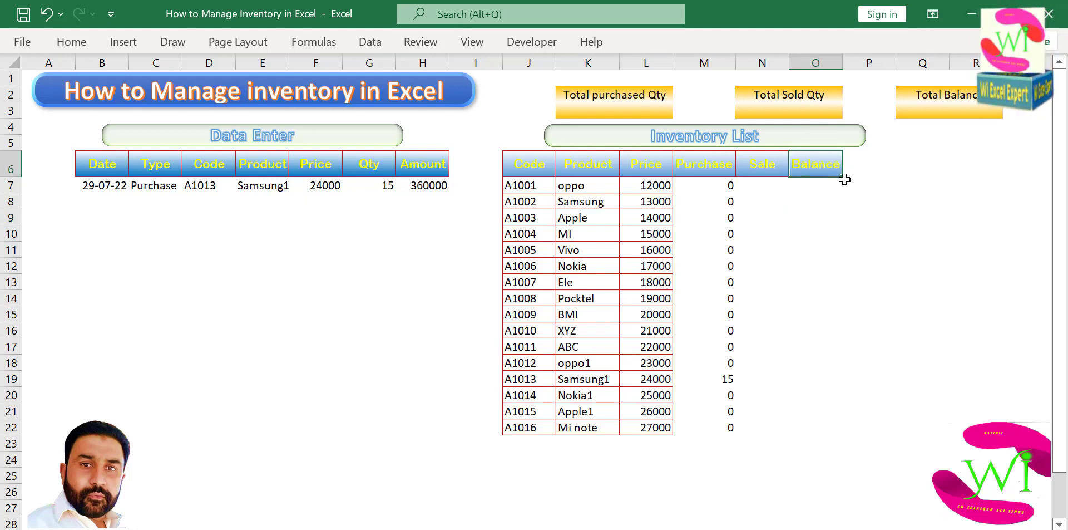
drag(845, 176, 877, 174)
click(871, 166)
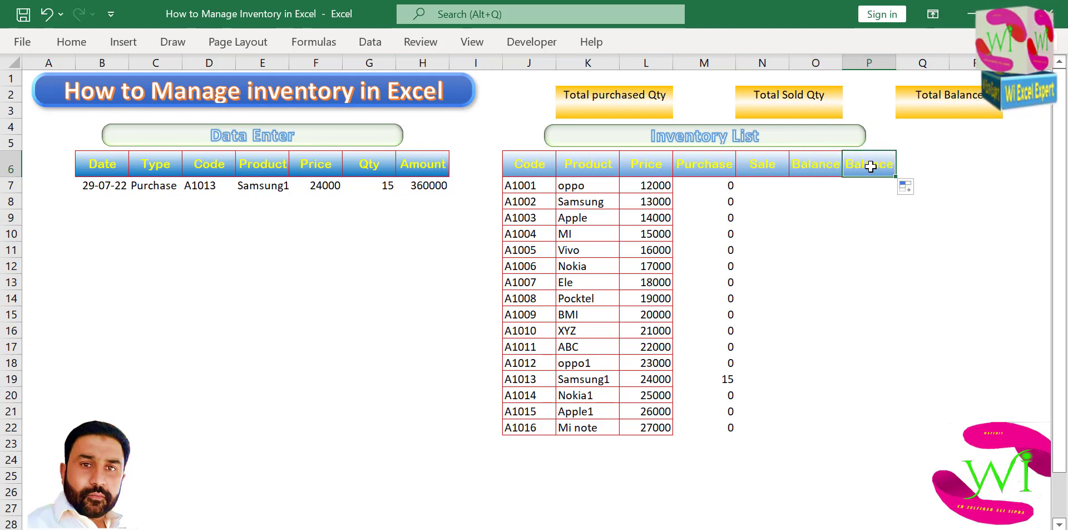
text(Amount)
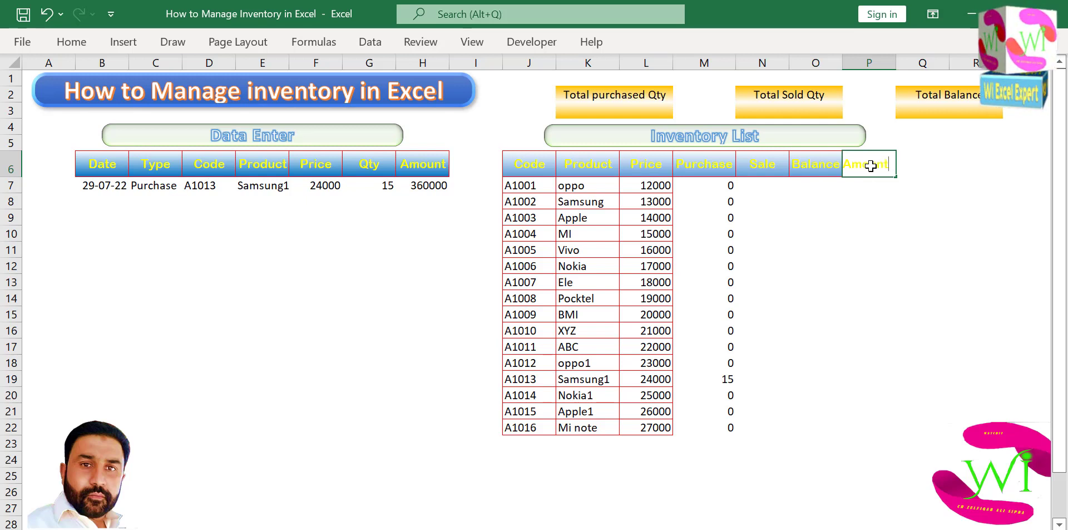
click(822, 200)
Examine the references in the SUMIFS formula of the first Purchase cell, M7
click(762, 186)
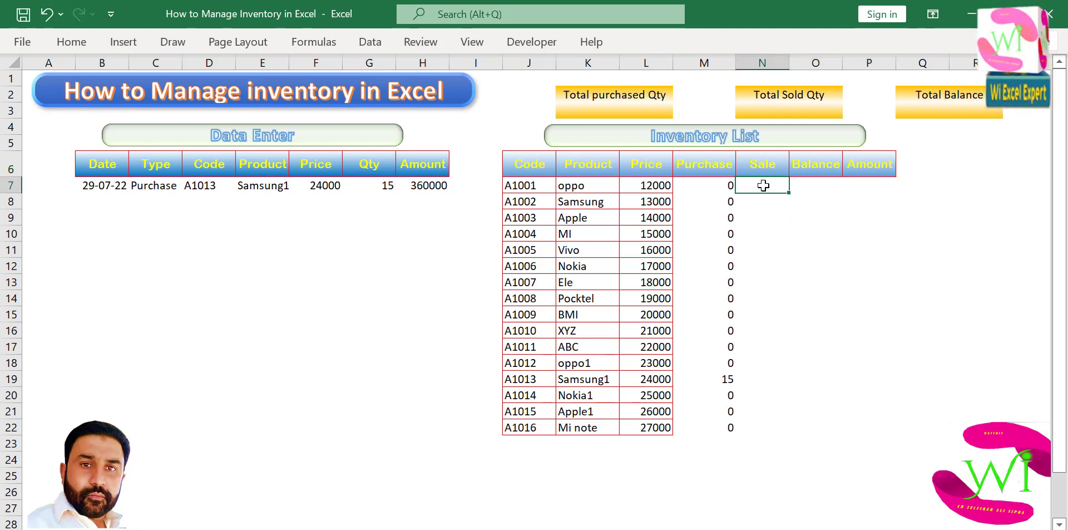
double_click(717, 185)
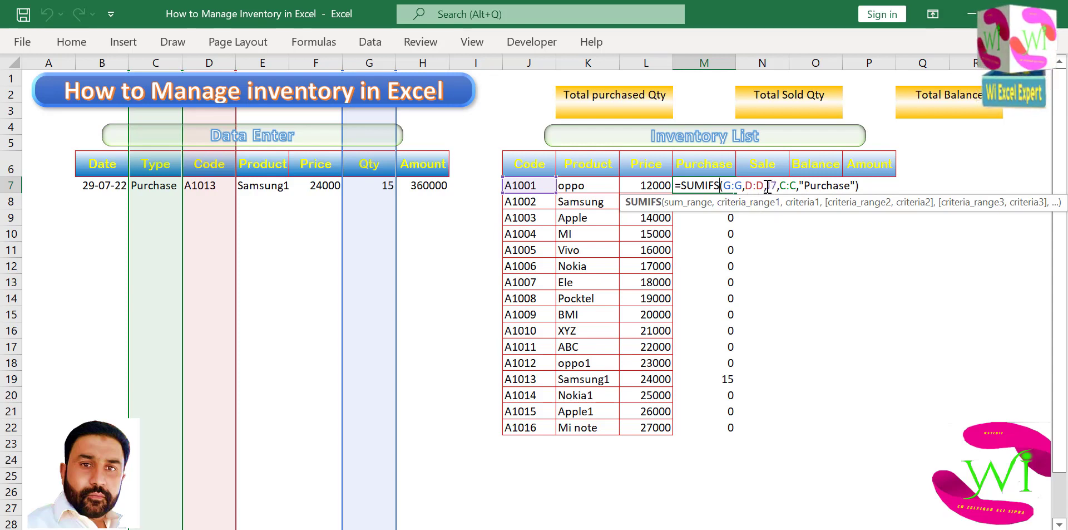
drag(766, 188, 777, 187)
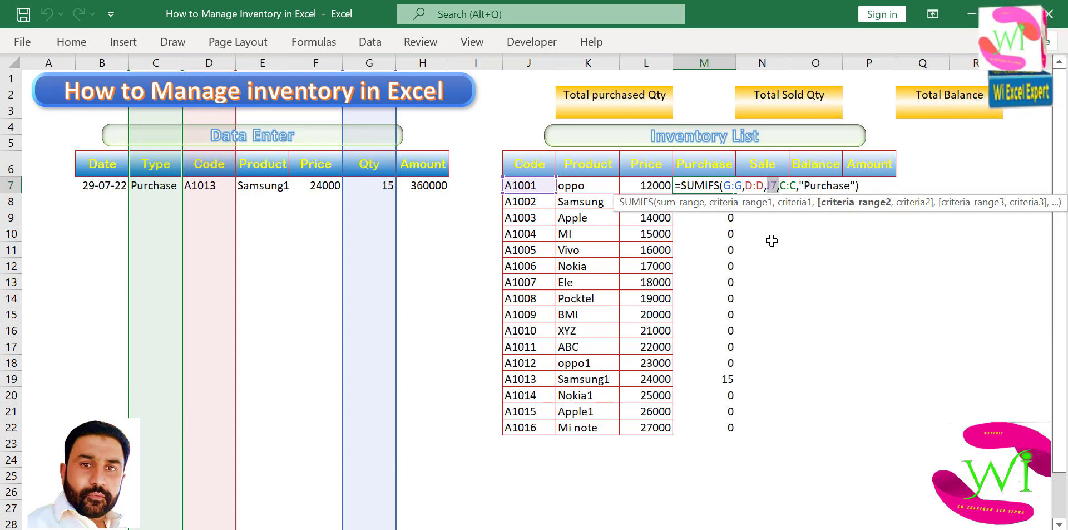
key(ctrl+Return)
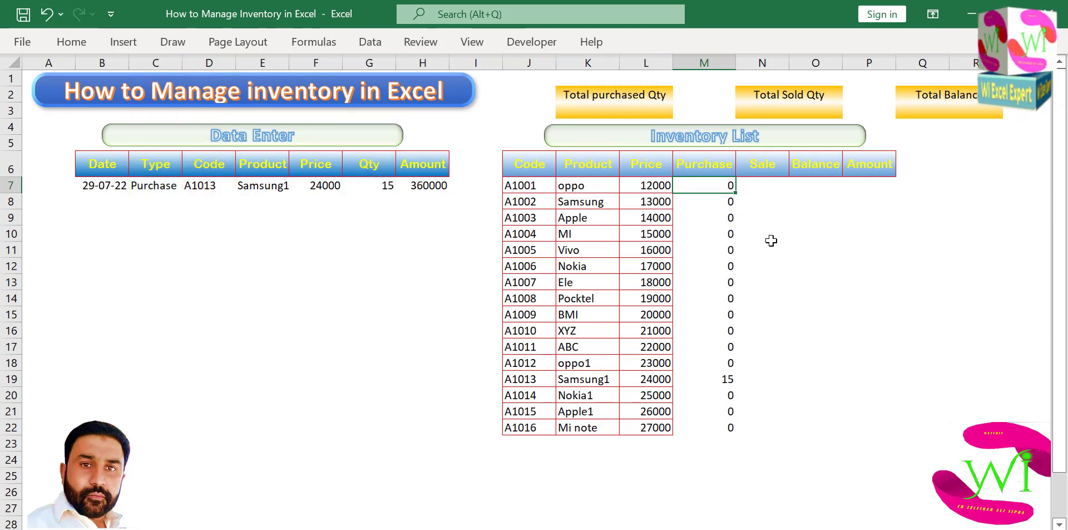
Display the formula bar above the worksheet
click(762, 188)
click(484, 40)
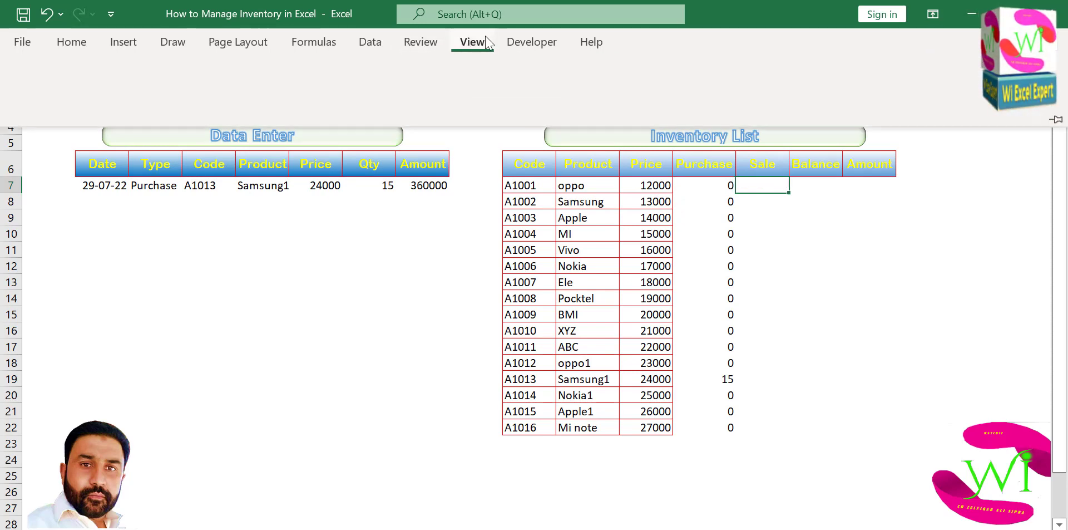
scroll(844, 295, up, 1)
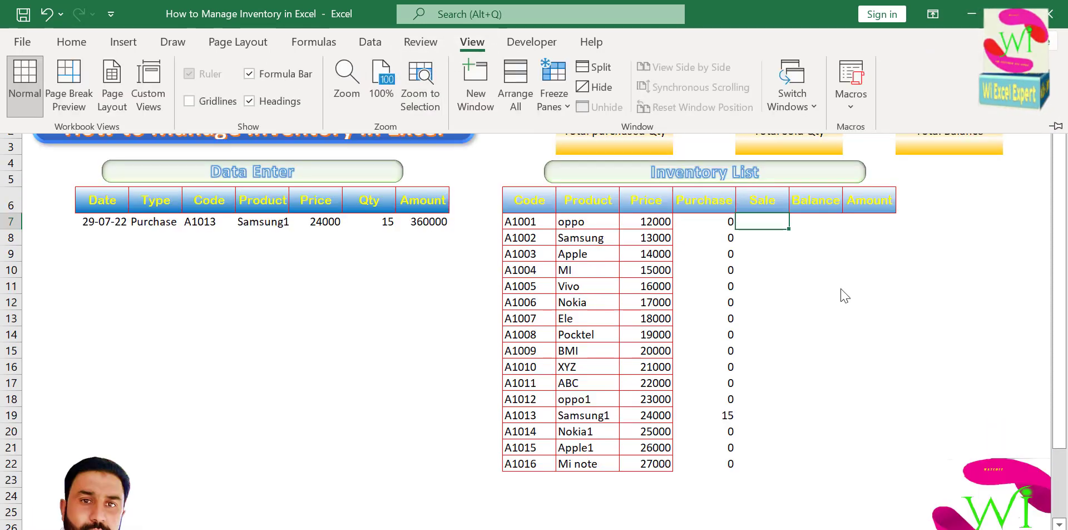
click(844, 295)
Move the portrait picture and the WI logo picture up so both fit fully within the visible sheet area
click(173, 415)
click(127, 477)
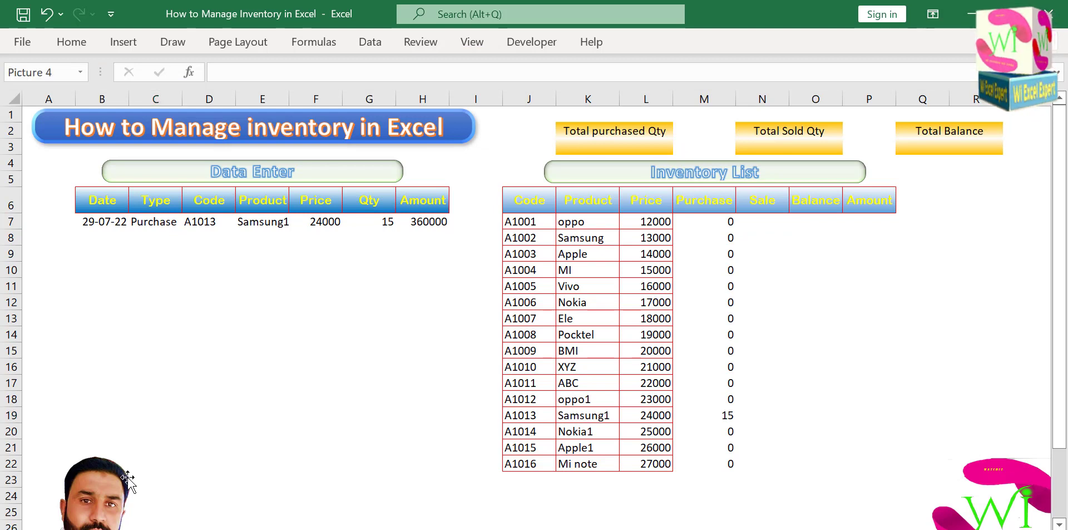
drag(128, 477, 127, 441)
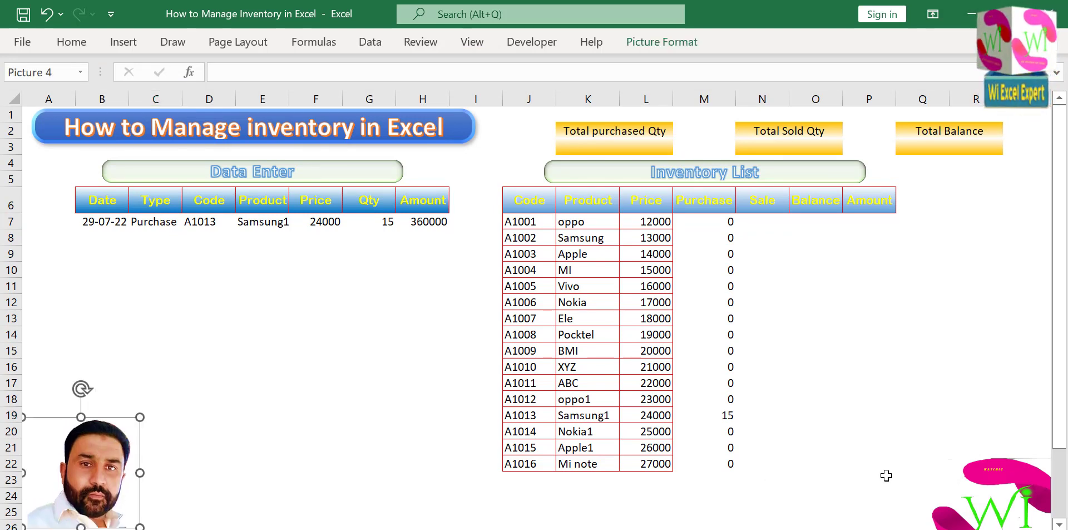
drag(952, 479, 922, 410)
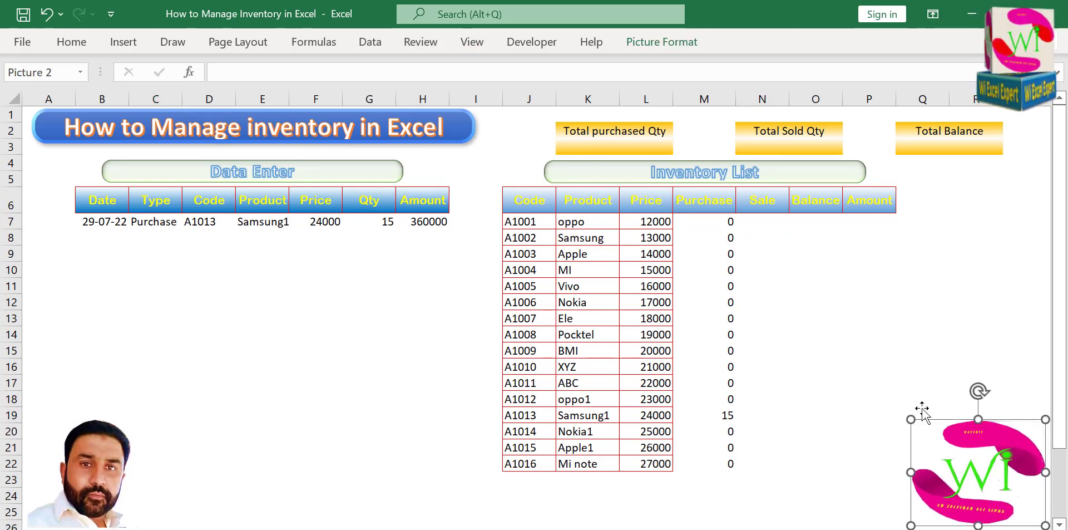
Lock the references in M7's Purchase formula as =SUMIFS($G:$G,$D:$D,$J7,$C:$C,"Purchase")
click(862, 343)
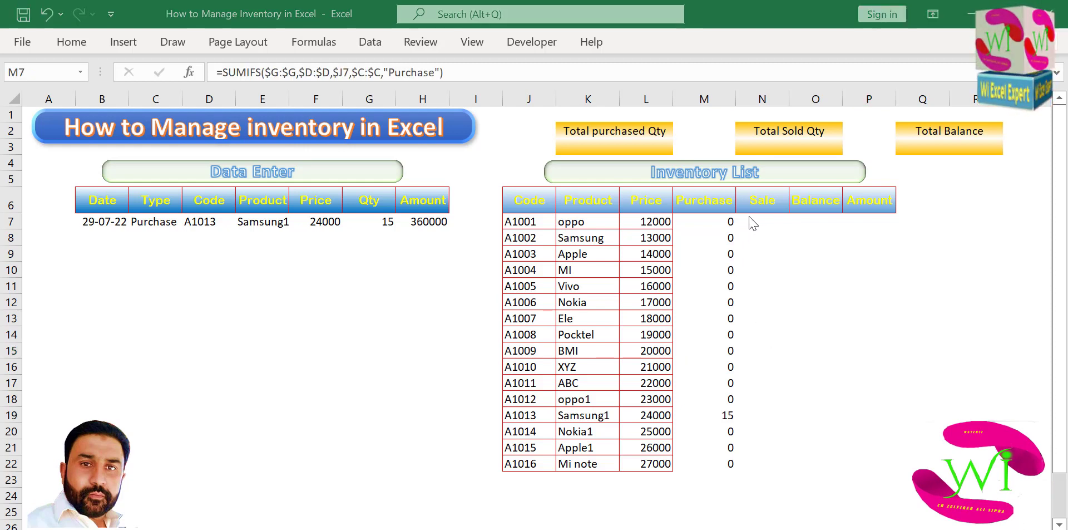
click(750, 218)
click(761, 225)
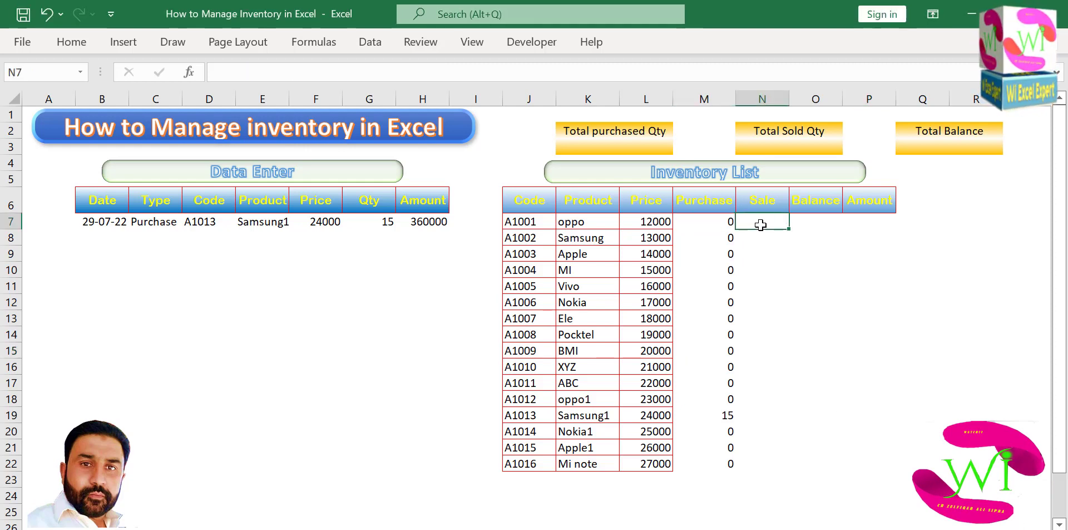
double_click(704, 221)
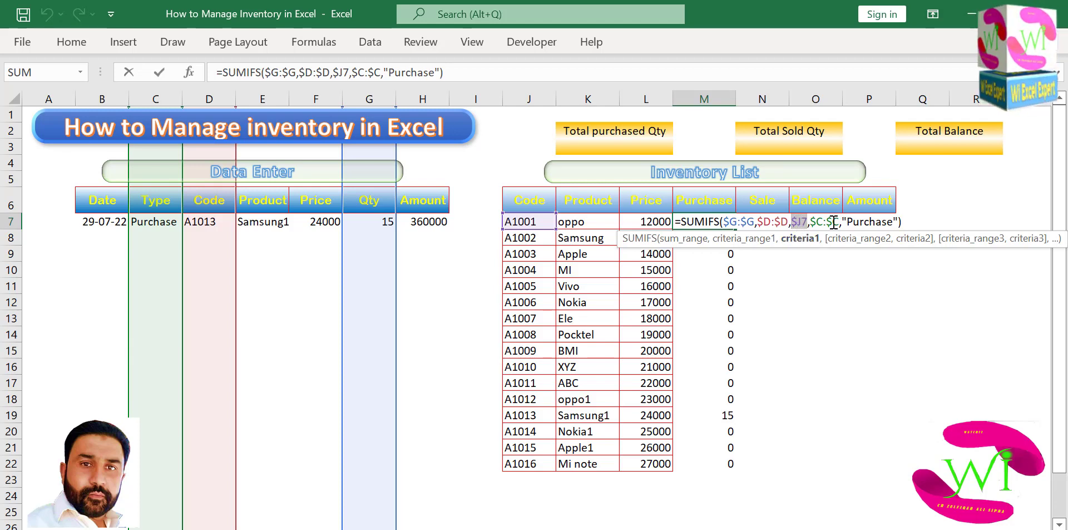
key(ctrl+Return)
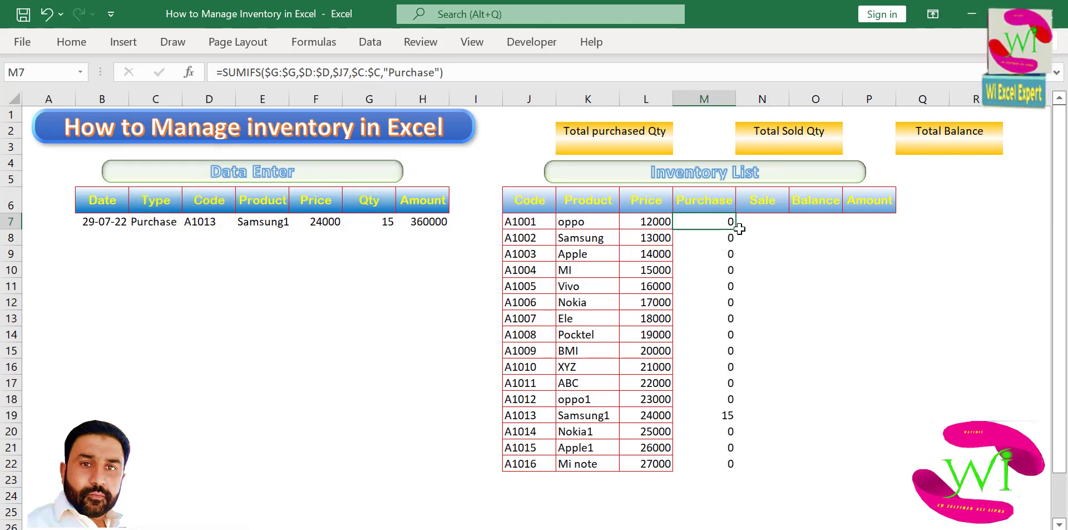
Copy the Purchase formula from M7 into N7 and change its type criterion to "Sale"
drag(736, 230, 777, 222)
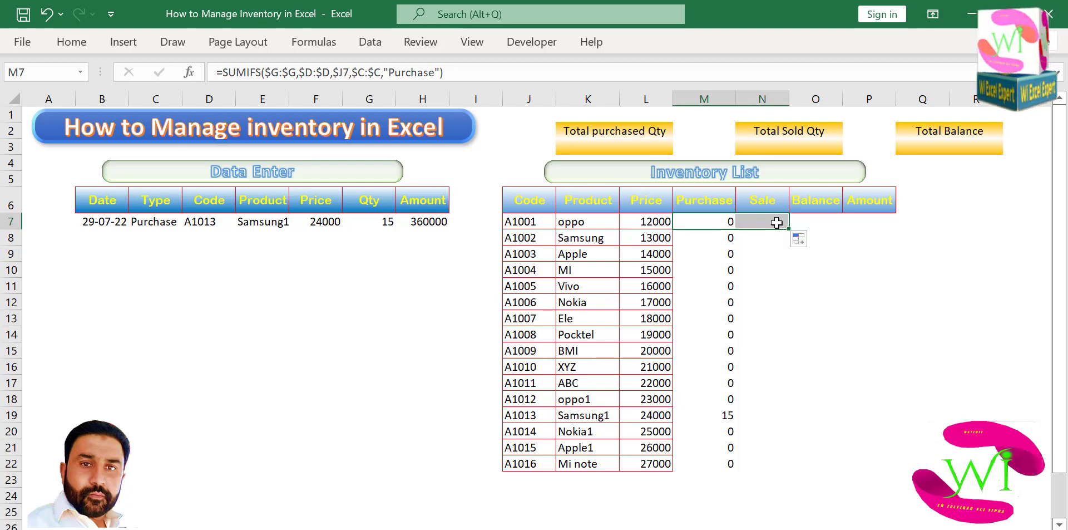
double_click(777, 221)
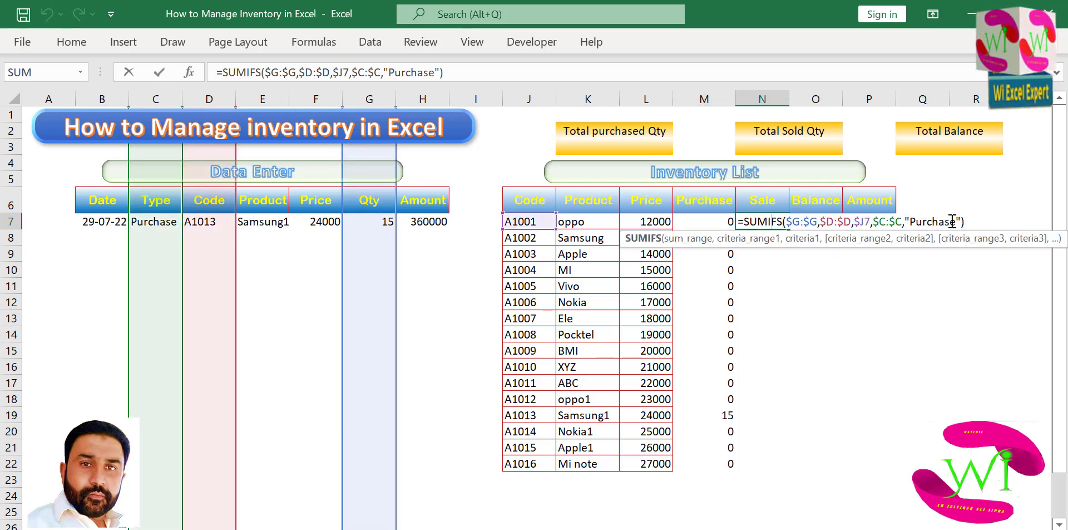
drag(956, 223, 916, 223)
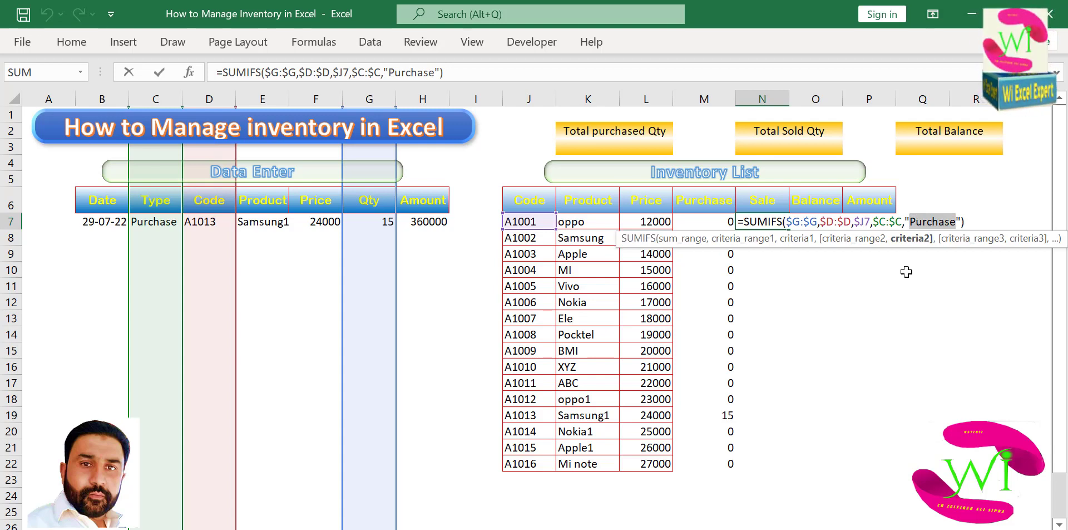
text(Sale)
key(Return)
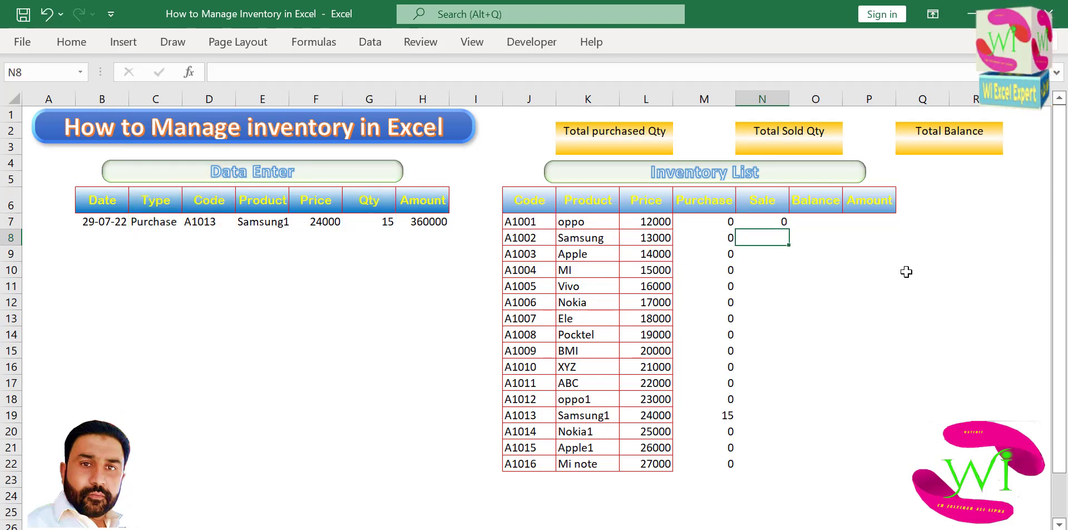
Fill the Sale formula from N7 down to N22 and the Purchase formula from M7 down to M22
click(770, 218)
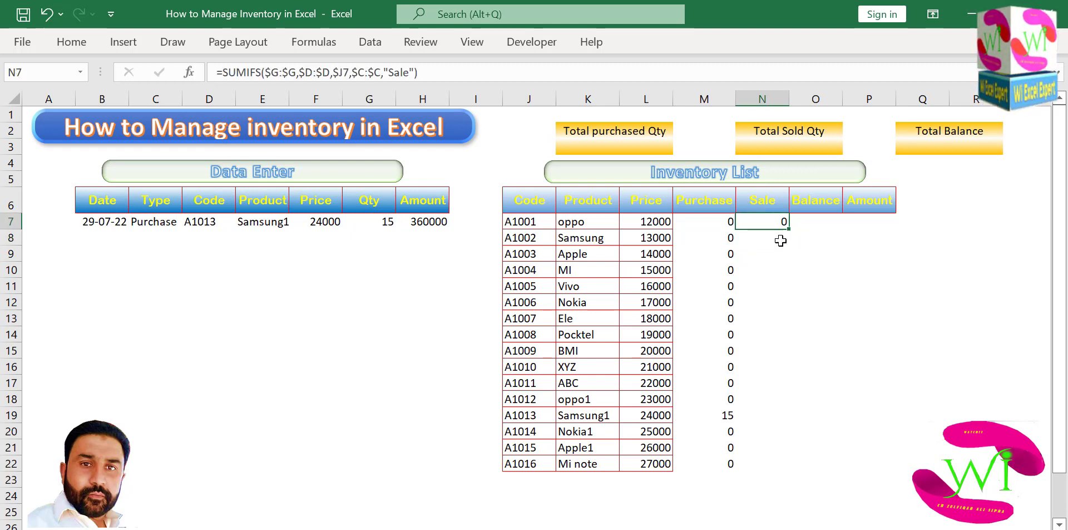
drag(789, 229, 808, 458)
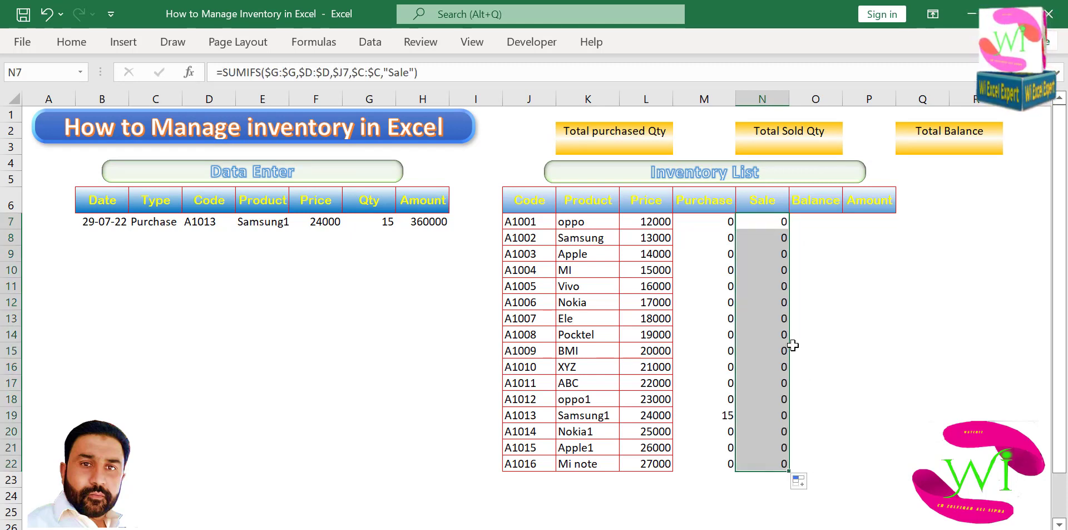
click(711, 288)
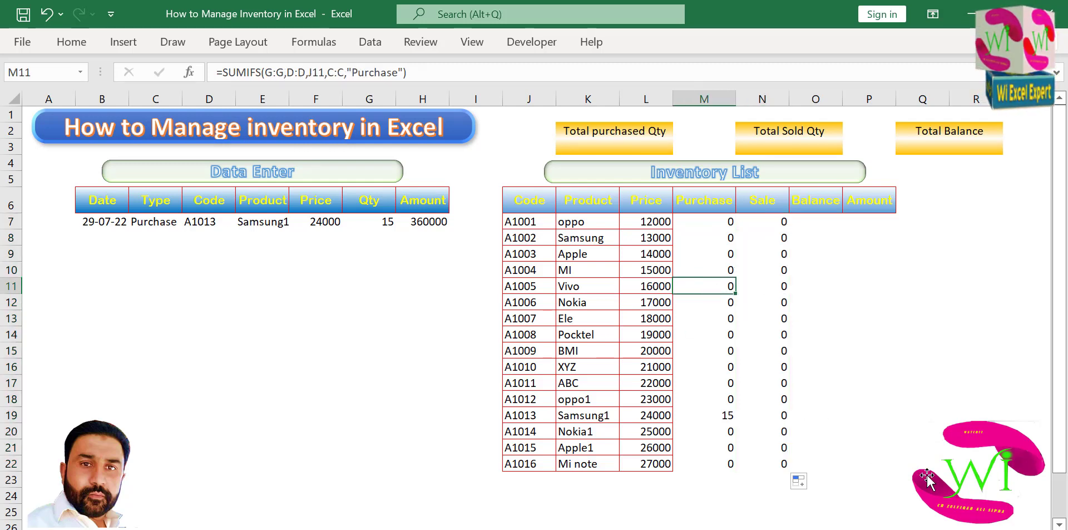
click(705, 222)
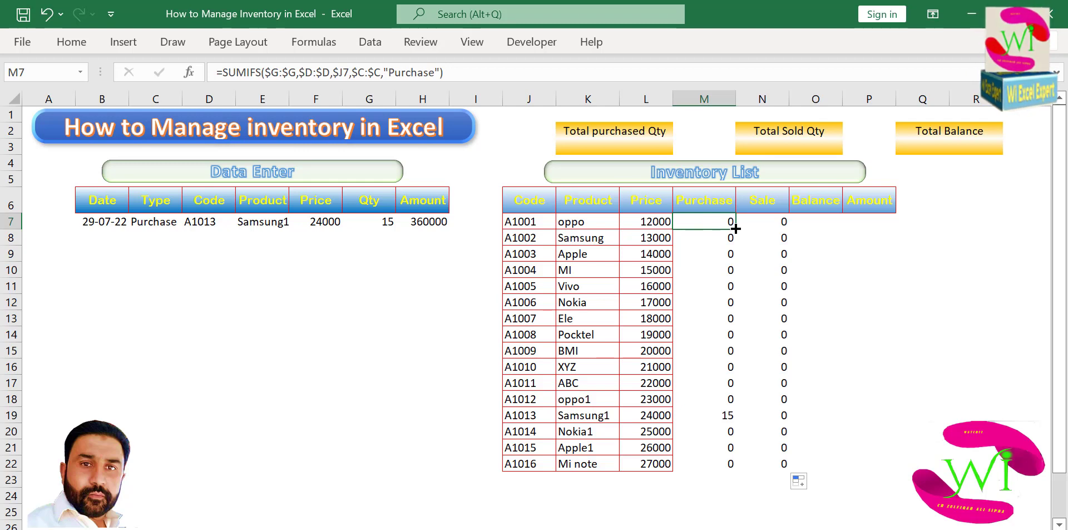
drag(737, 233, 736, 464)
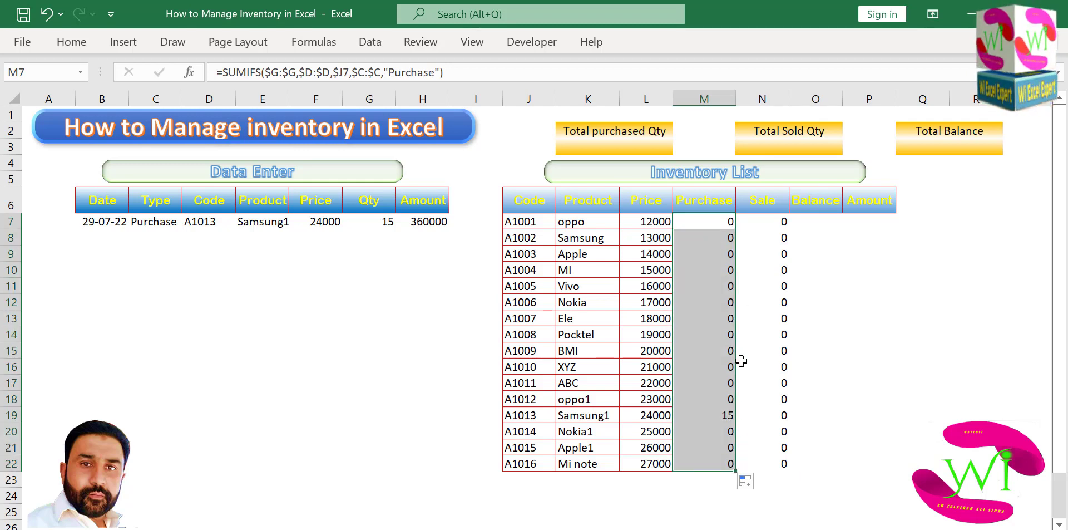
click(751, 315)
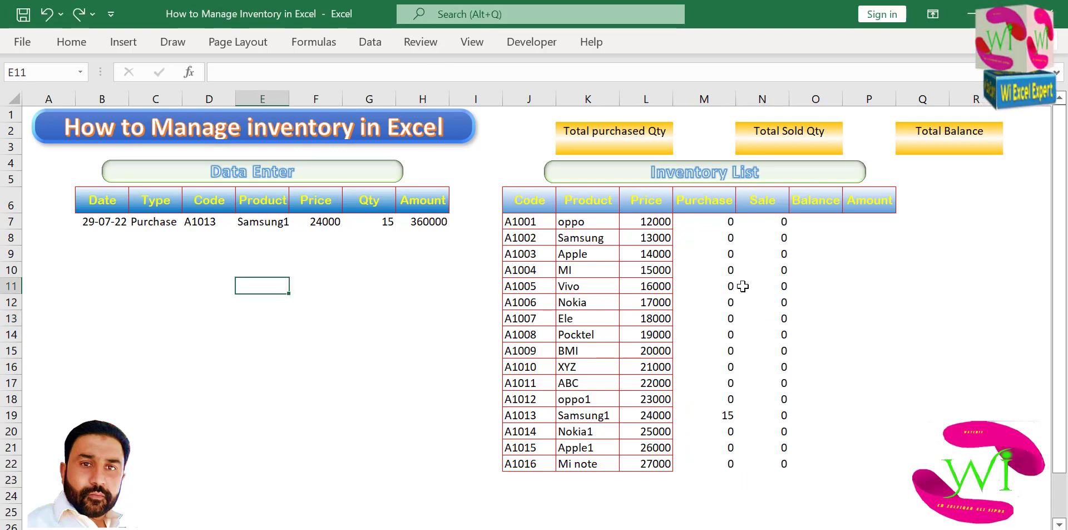
Test the entry's Type in C7 with Sale and set it back to Purchase
click(175, 225)
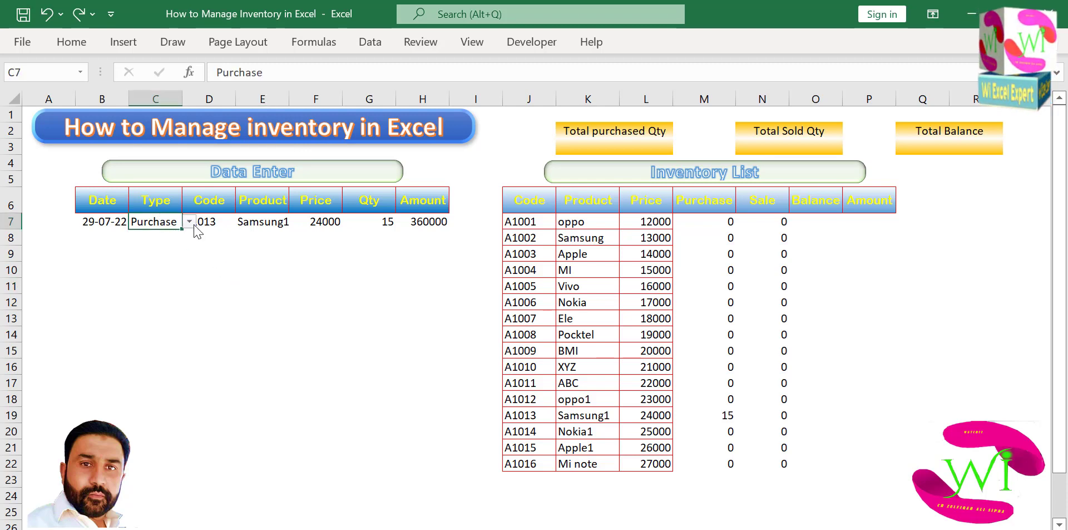
click(189, 222)
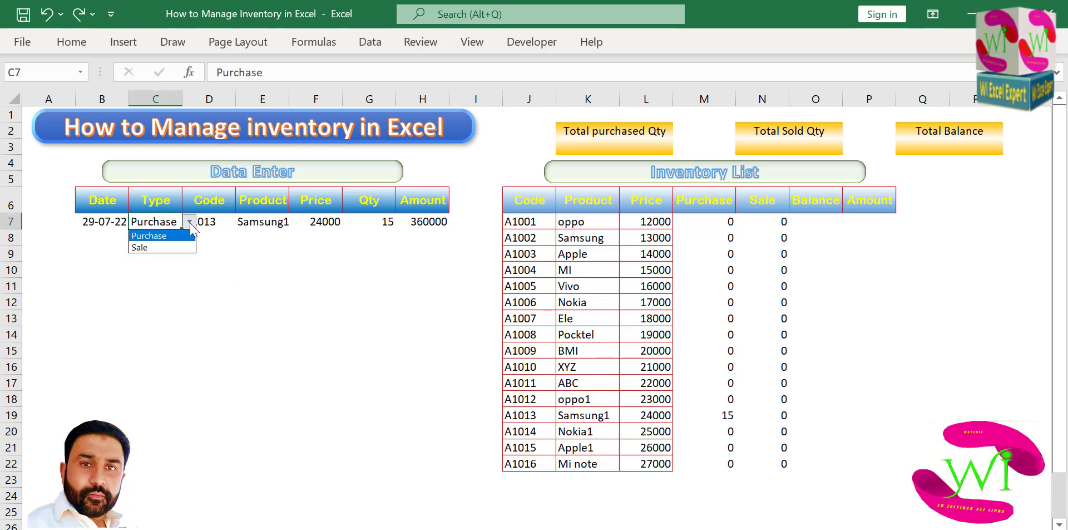
click(171, 248)
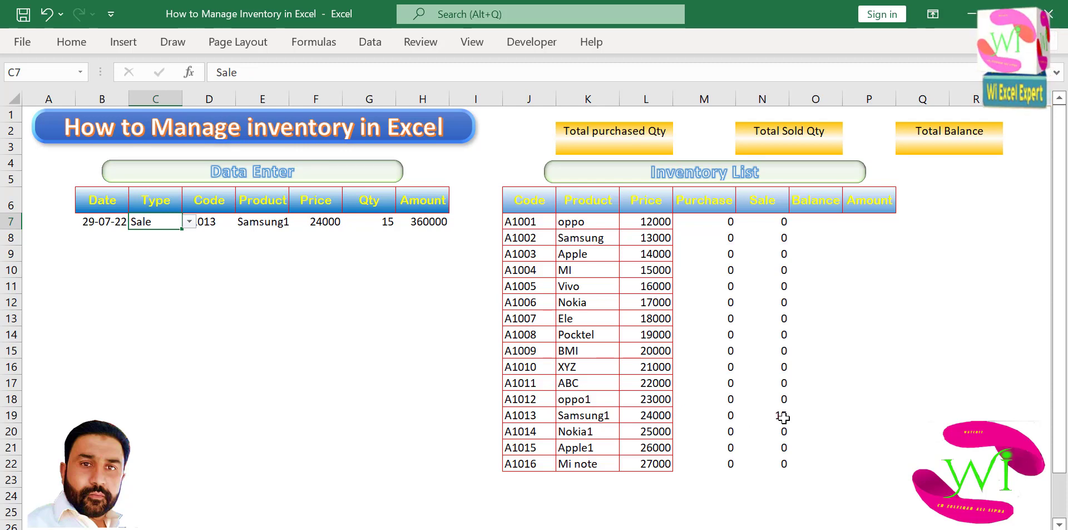
click(190, 221)
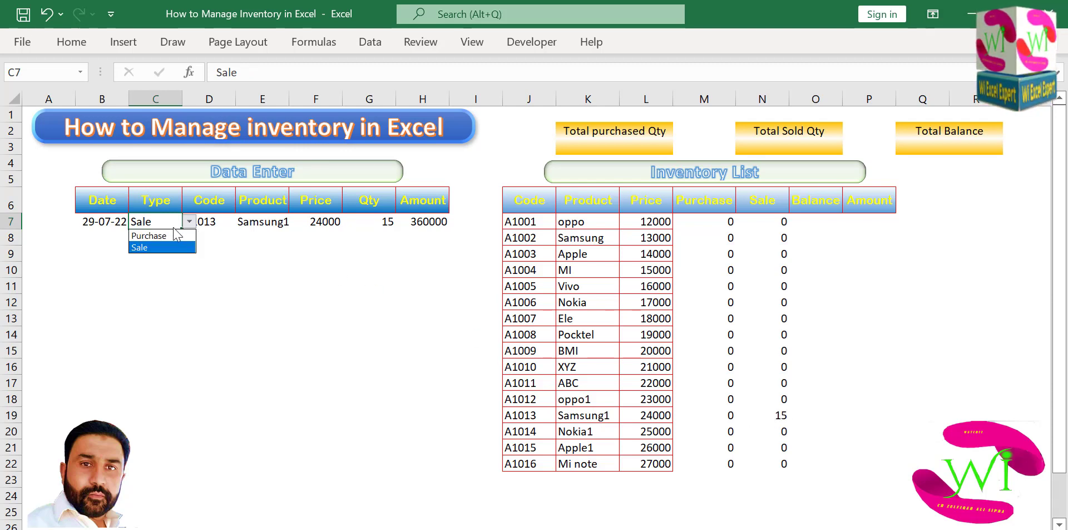
click(167, 235)
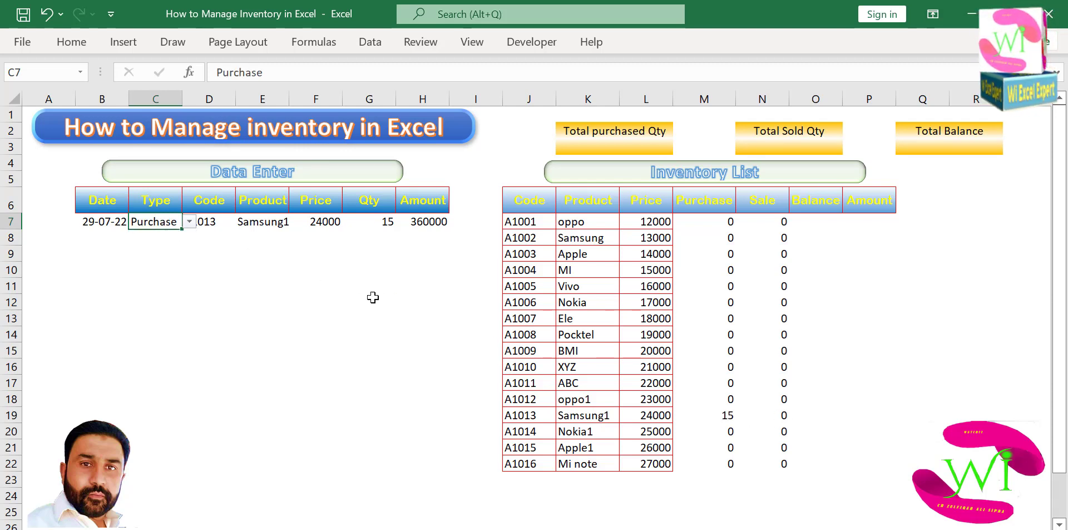
Test the entry's Code in D7 with A1015 and set it to A1001
click(190, 222)
click(231, 221)
click(231, 221)
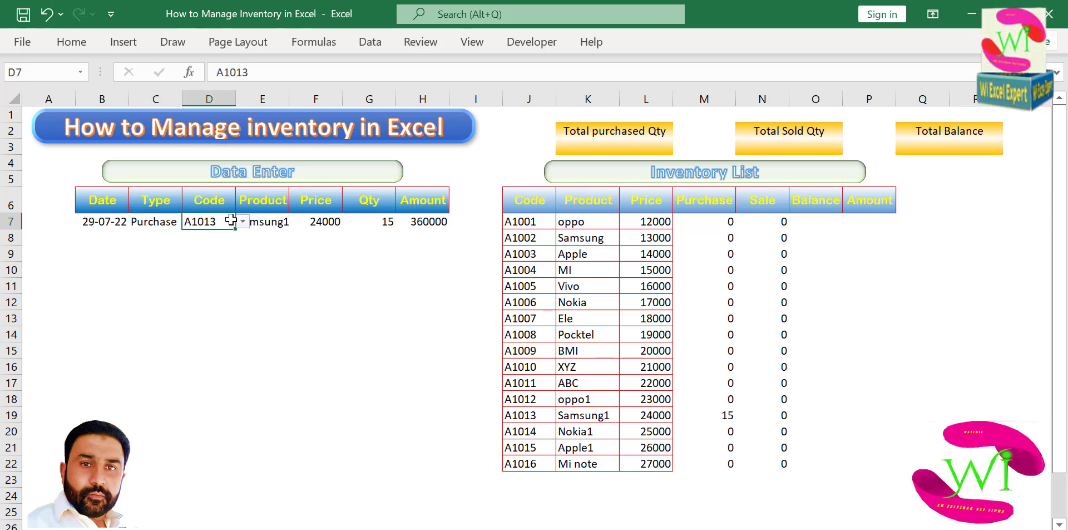
click(243, 221)
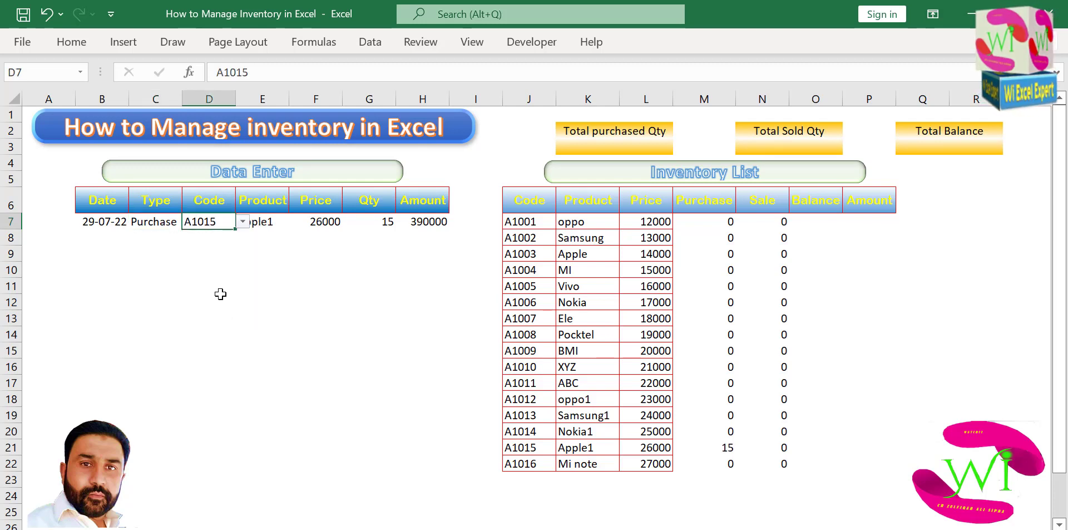
click(243, 222)
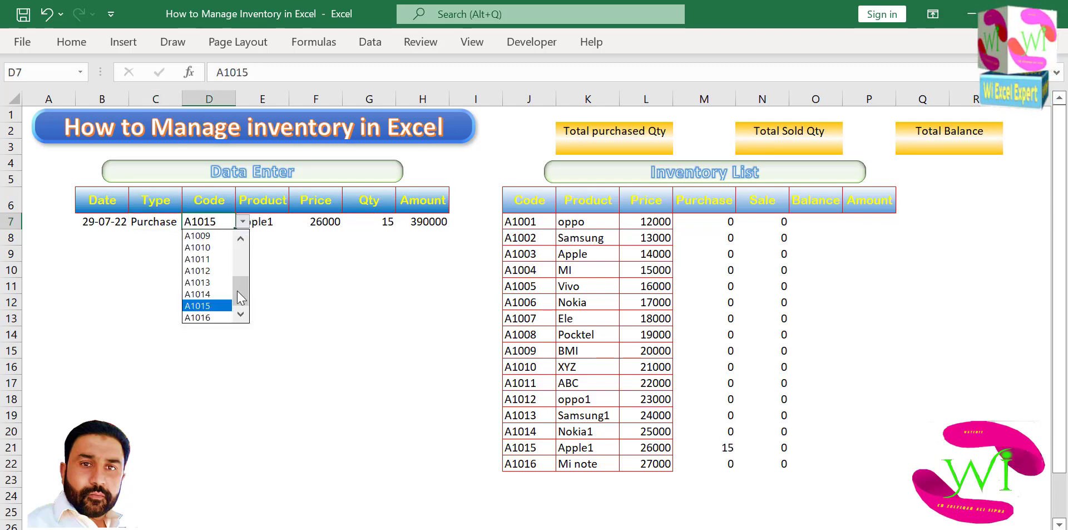
scroll(217, 278, up, 3)
click(206, 235)
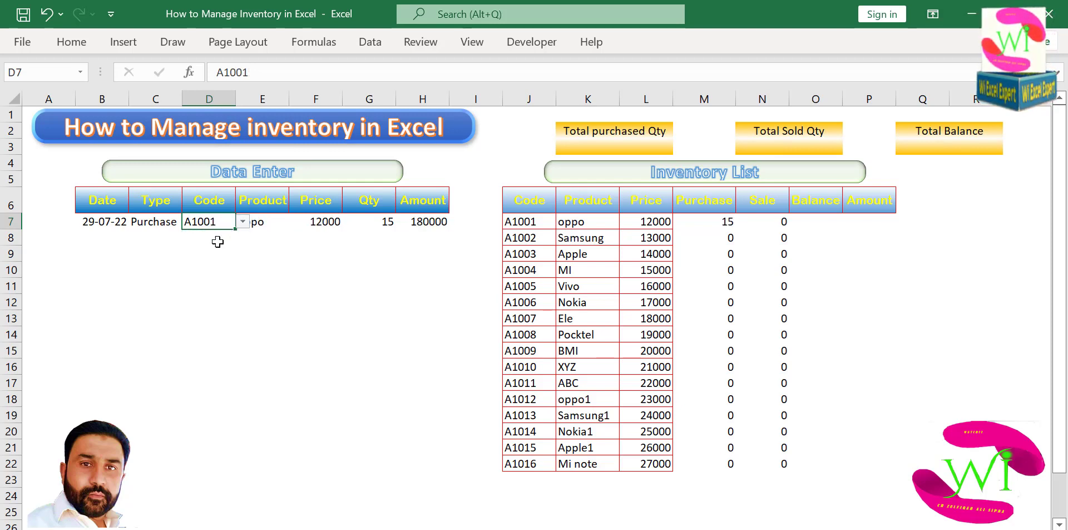
Test the entry's Type in C7 with Sale once more and return it to Purchase
click(166, 221)
click(190, 225)
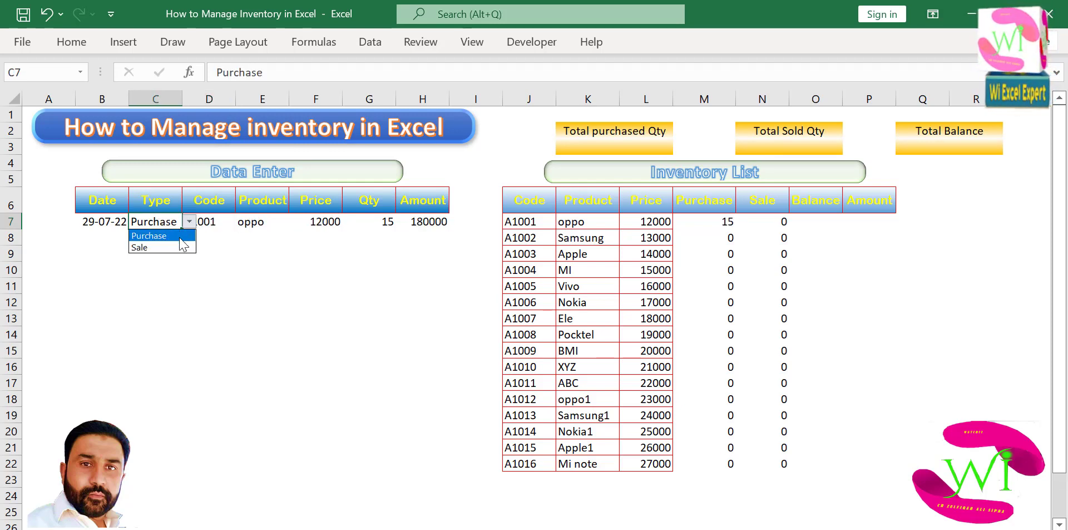
click(177, 245)
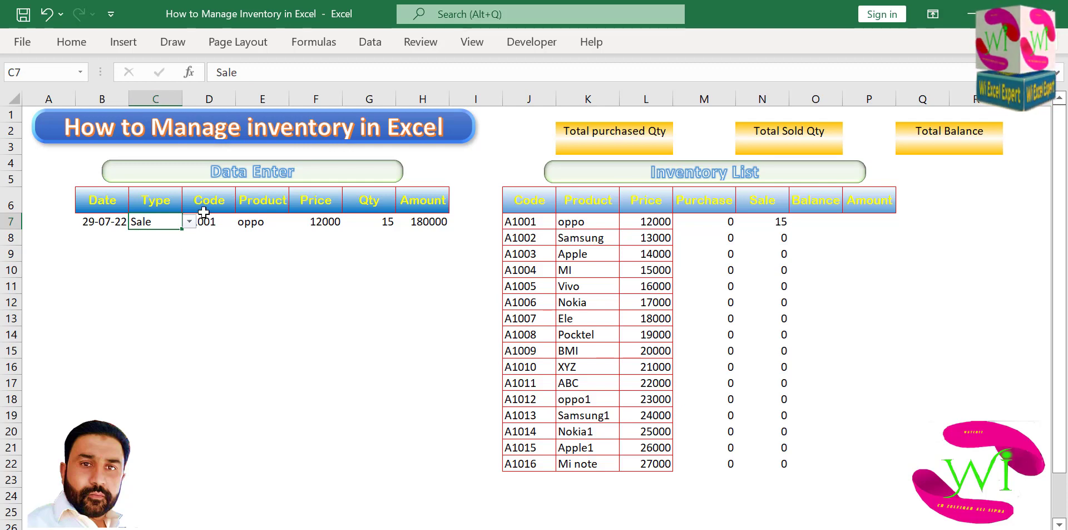
click(189, 221)
click(167, 221)
click(189, 222)
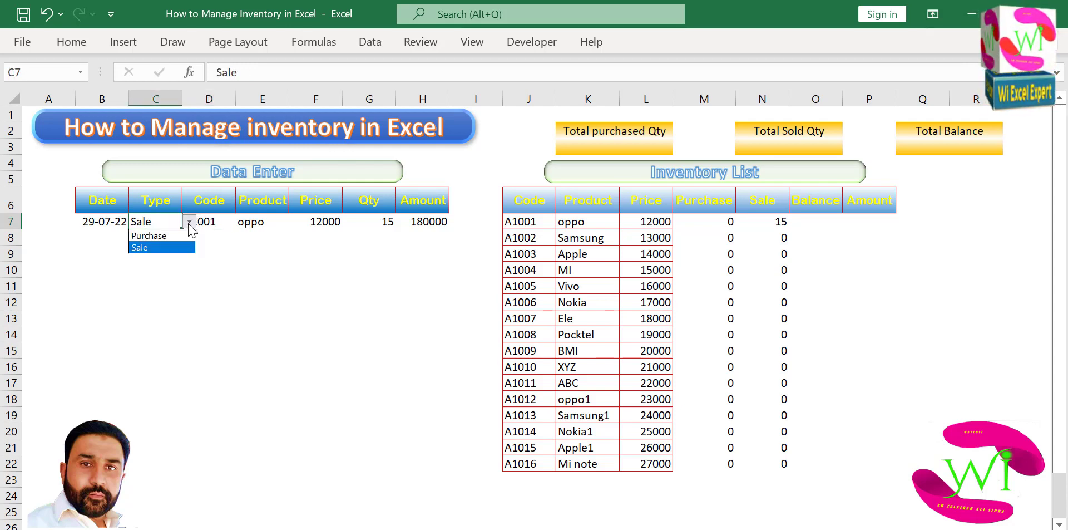
click(164, 235)
click(272, 271)
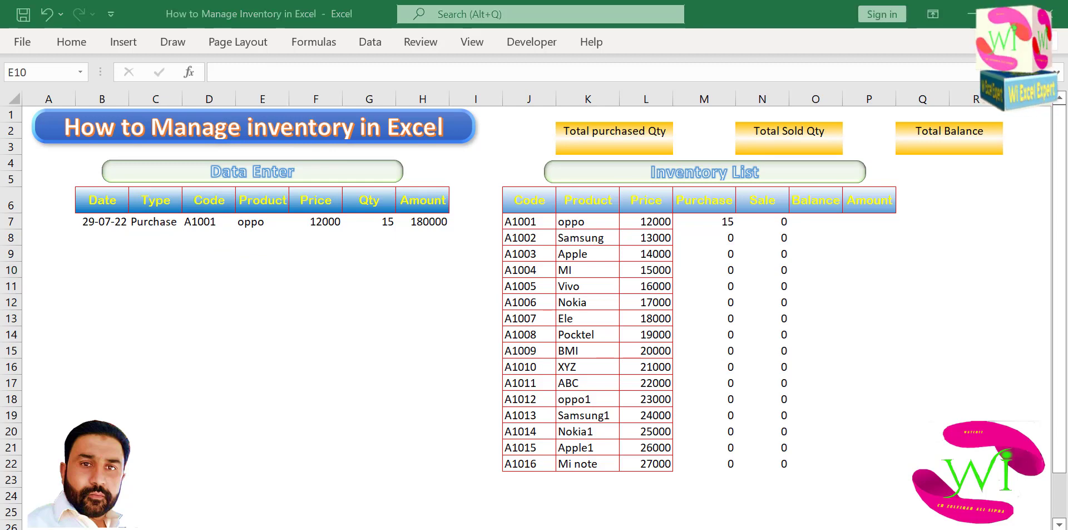
Calculate the Balance in O7 with =M7-N7 and fill the formula down to O22
click(821, 223)
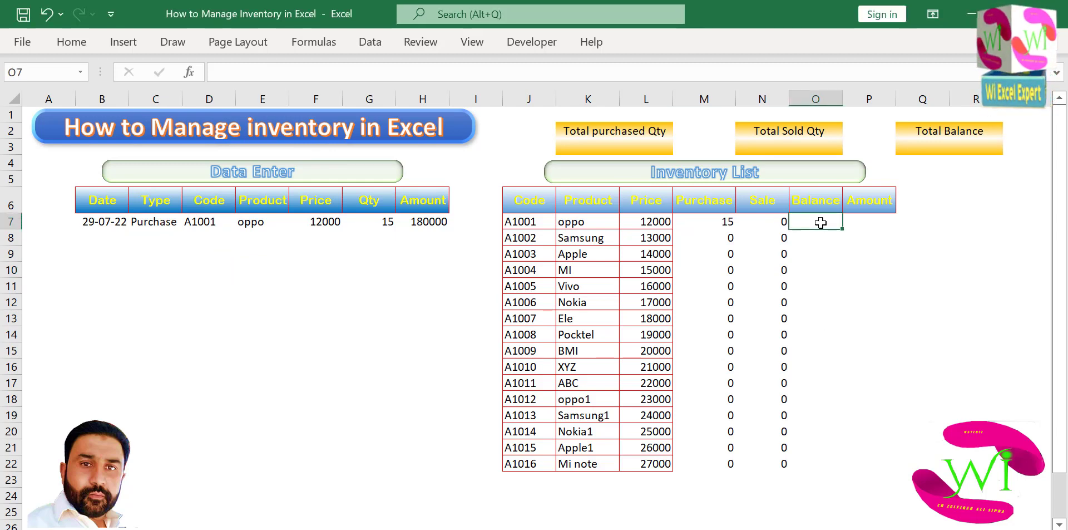
text(=)
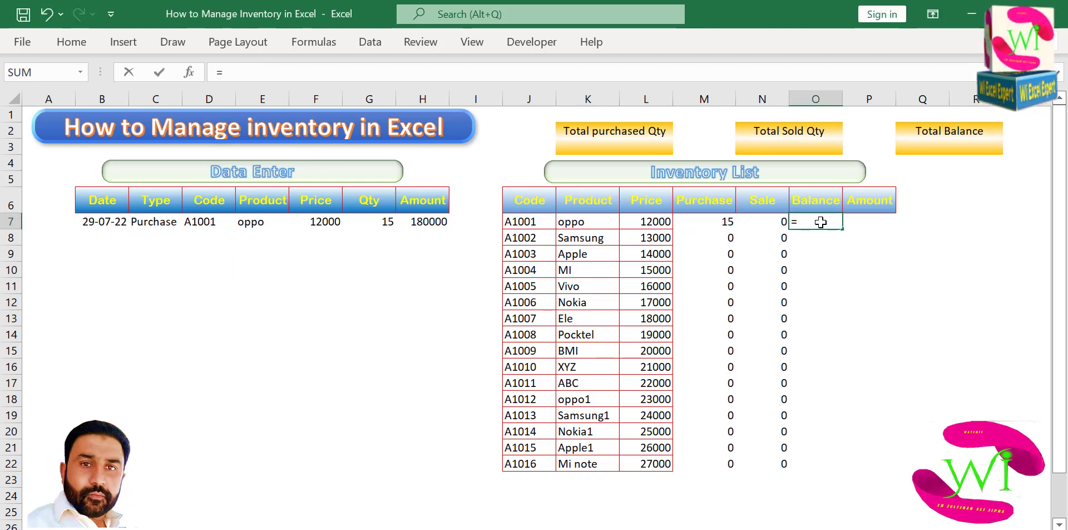
key(Left)
key(Left)
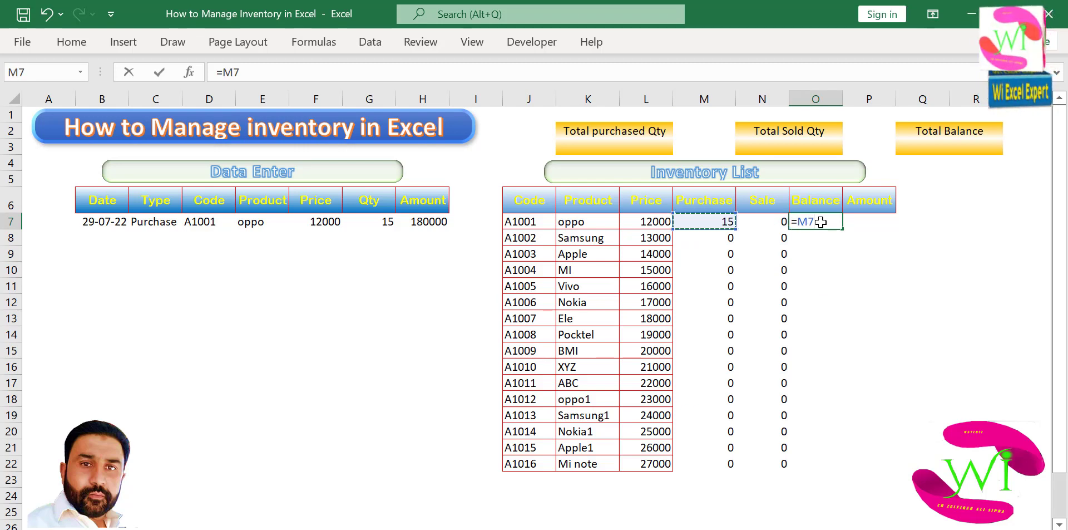
text(-)
key(Left)
key(Return)
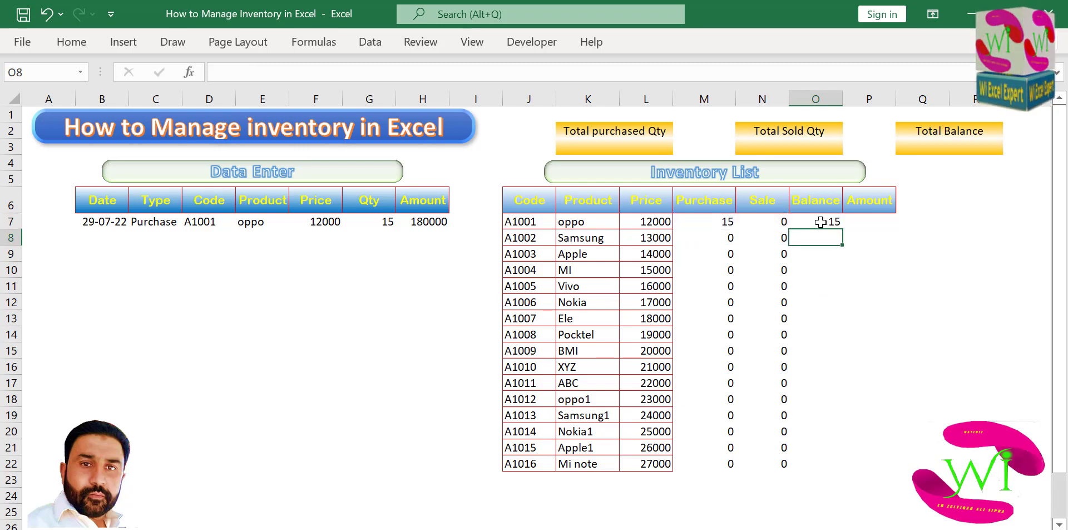
click(820, 221)
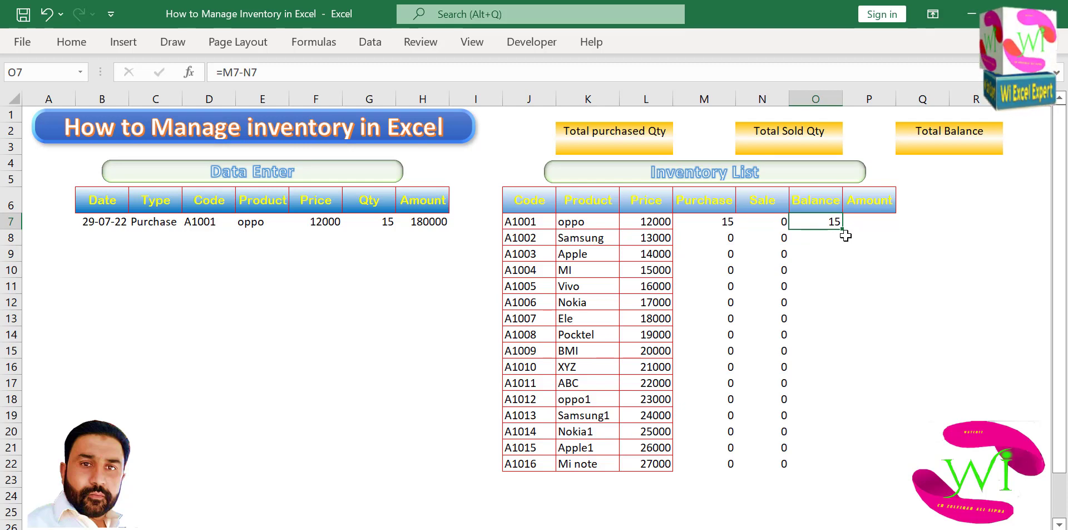
drag(844, 230, 842, 471)
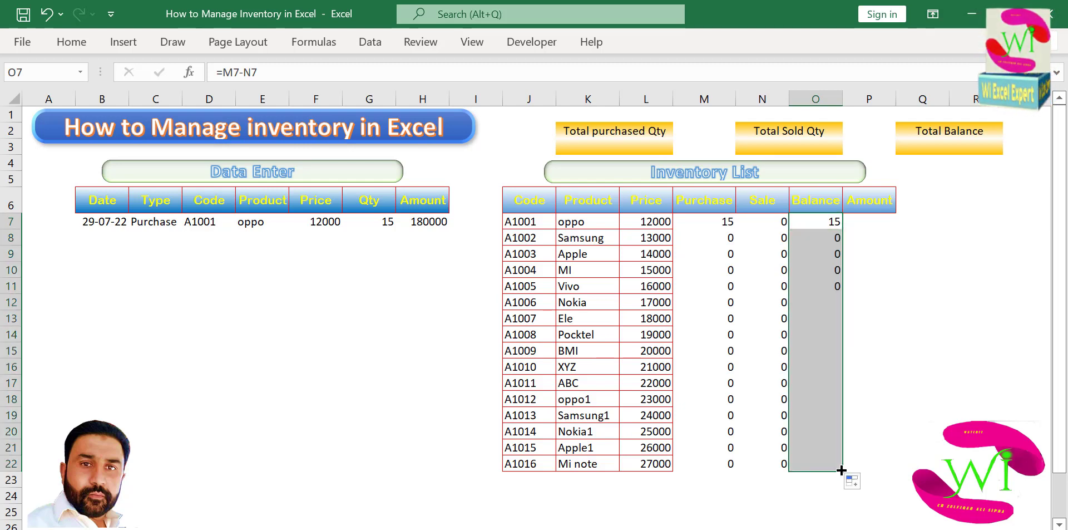
Calculate the Amount in P7 with =O7*L7 and fill the formula down to P22
click(871, 222)
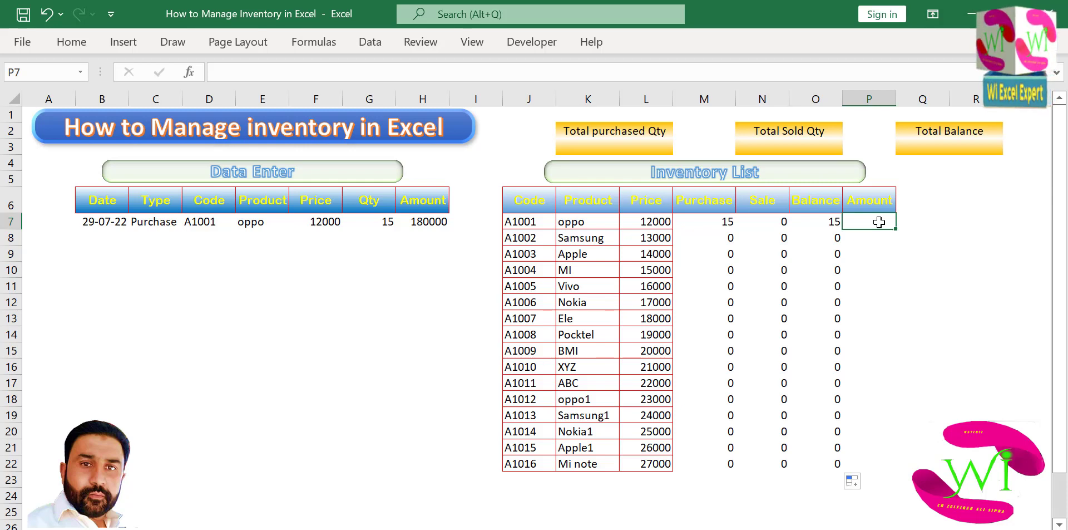
text(=)
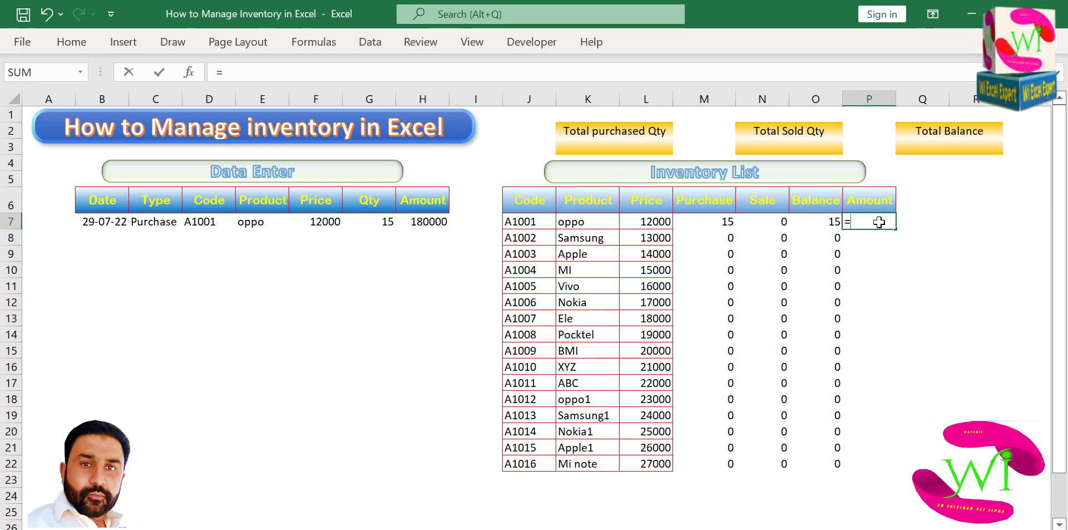
click(816, 226)
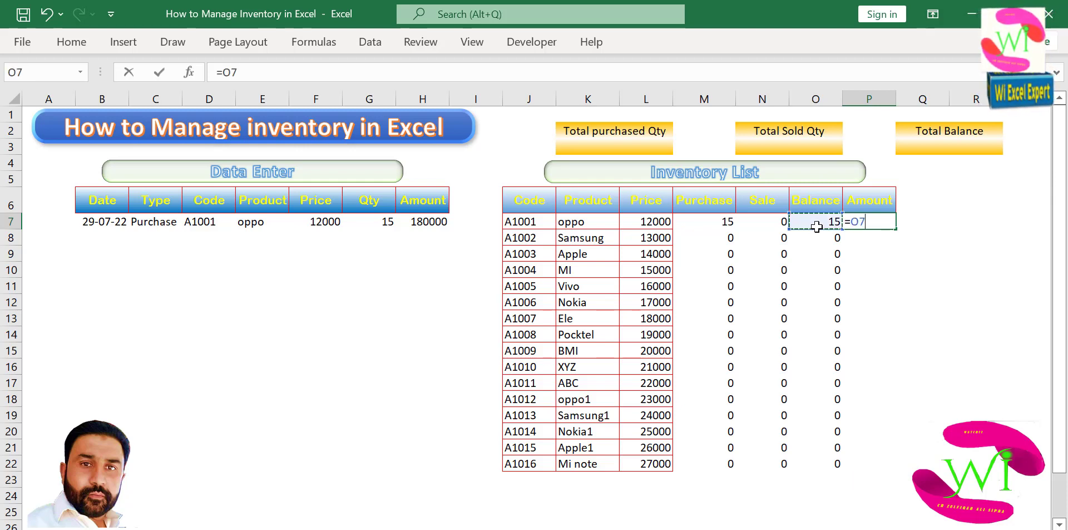
text(*)
click(642, 223)
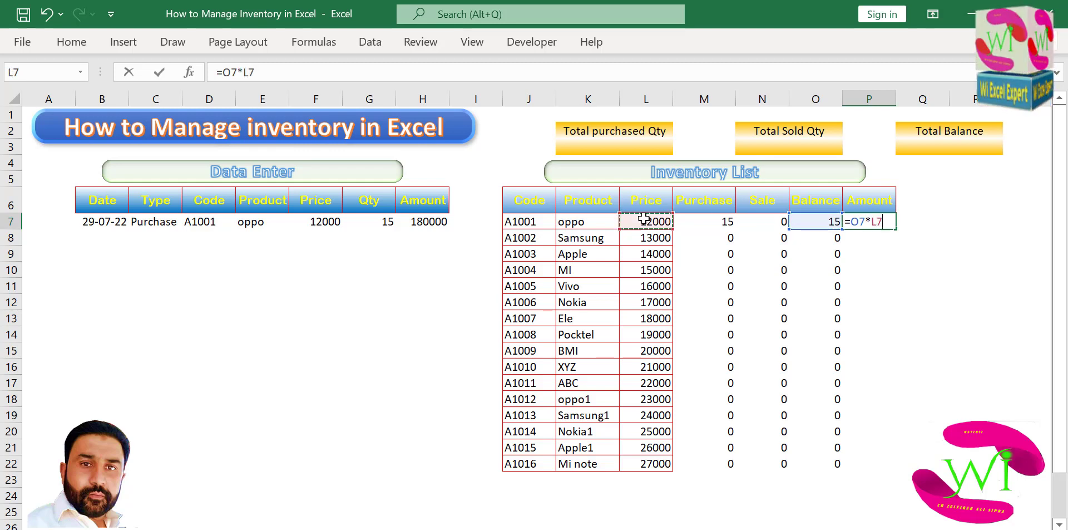
key(Return)
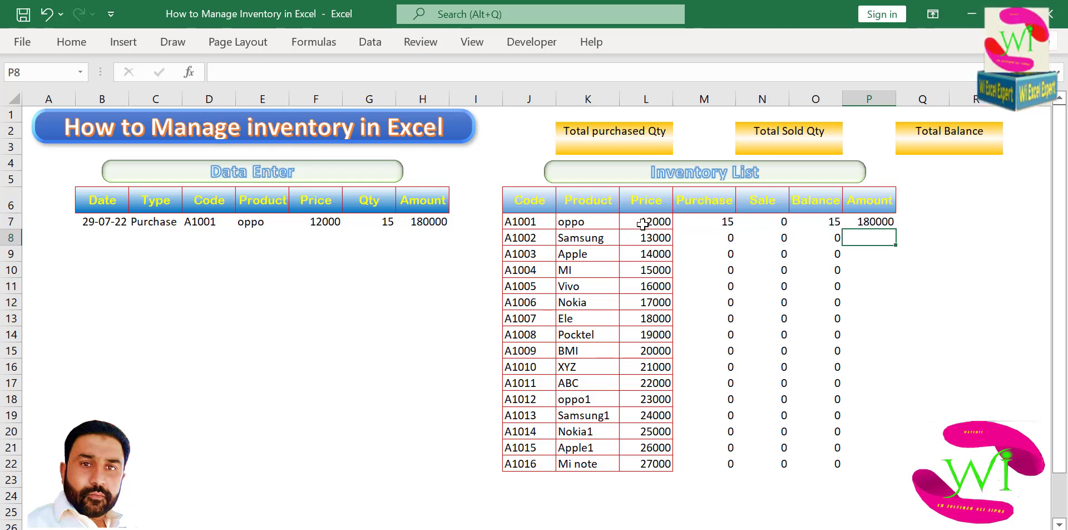
click(872, 224)
drag(896, 229, 899, 471)
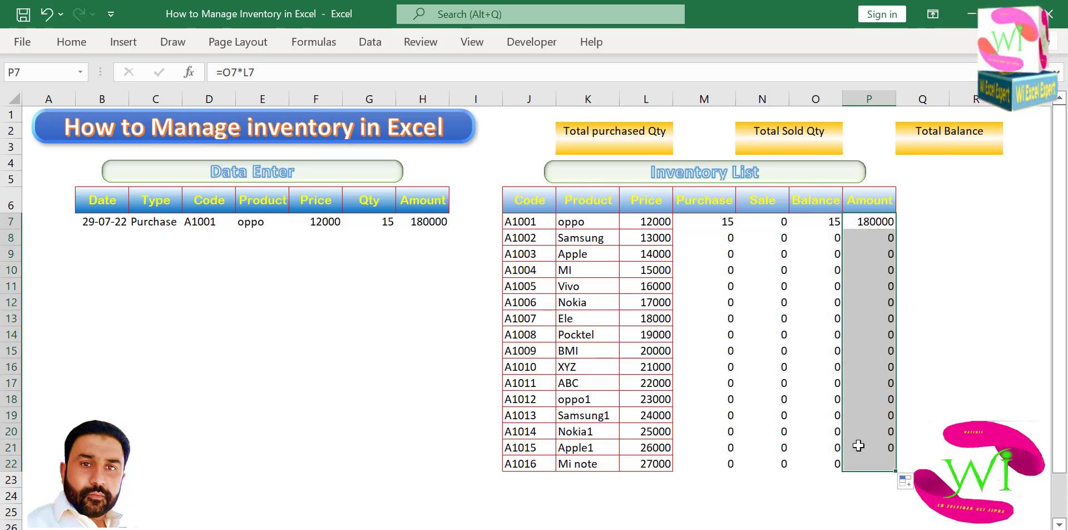
click(759, 301)
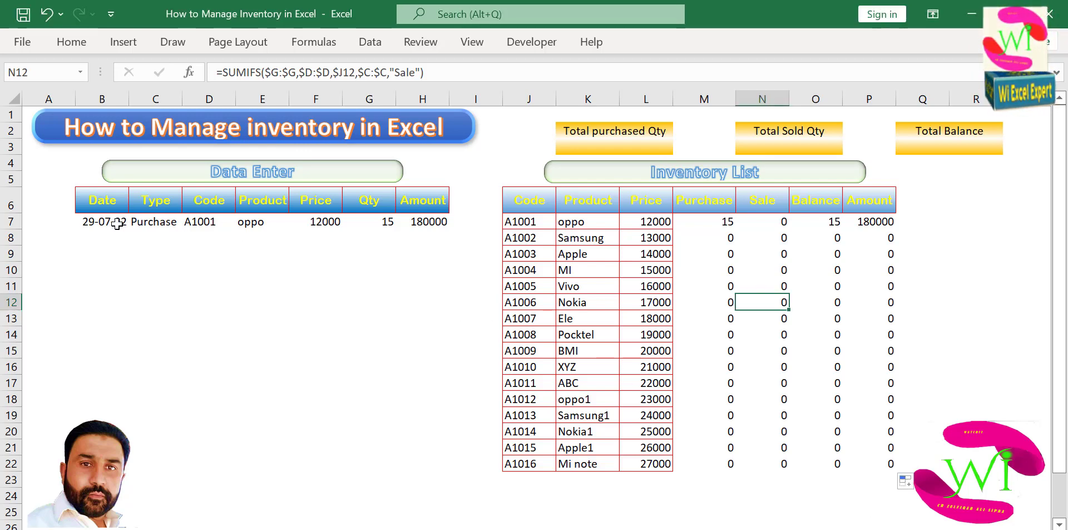
Apply red borders to all cells of the Data Enter row B7:H7
drag(117, 223, 420, 221)
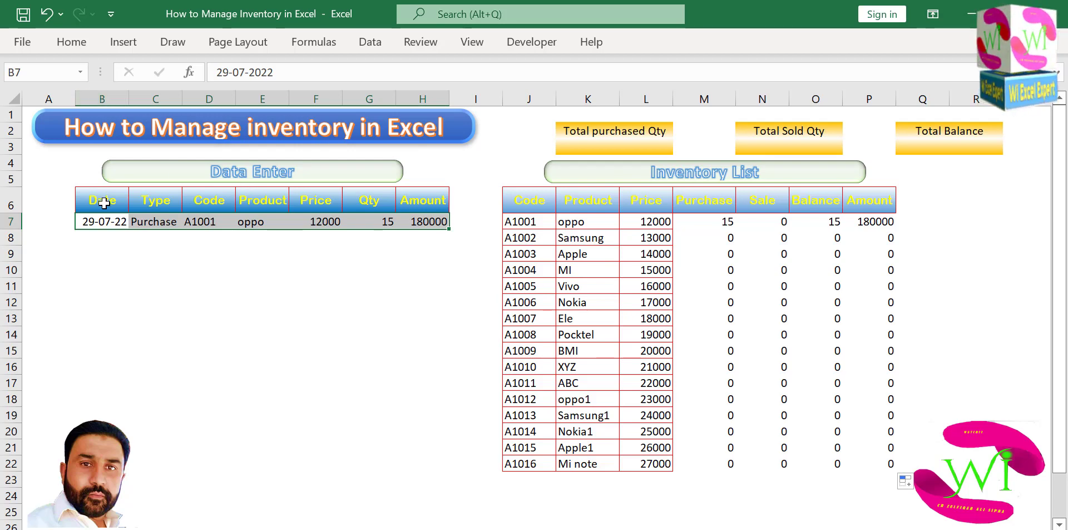
click(71, 41)
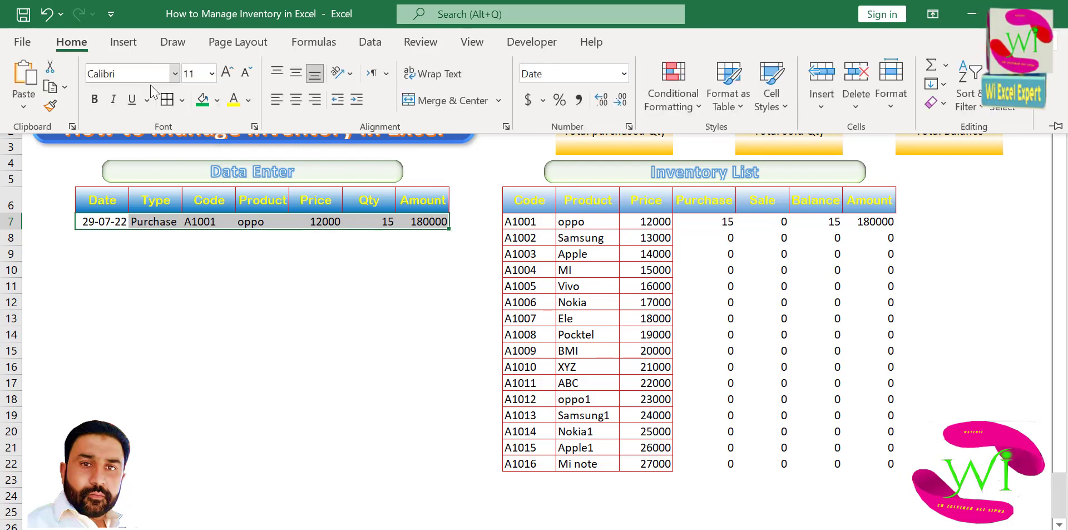
click(184, 244)
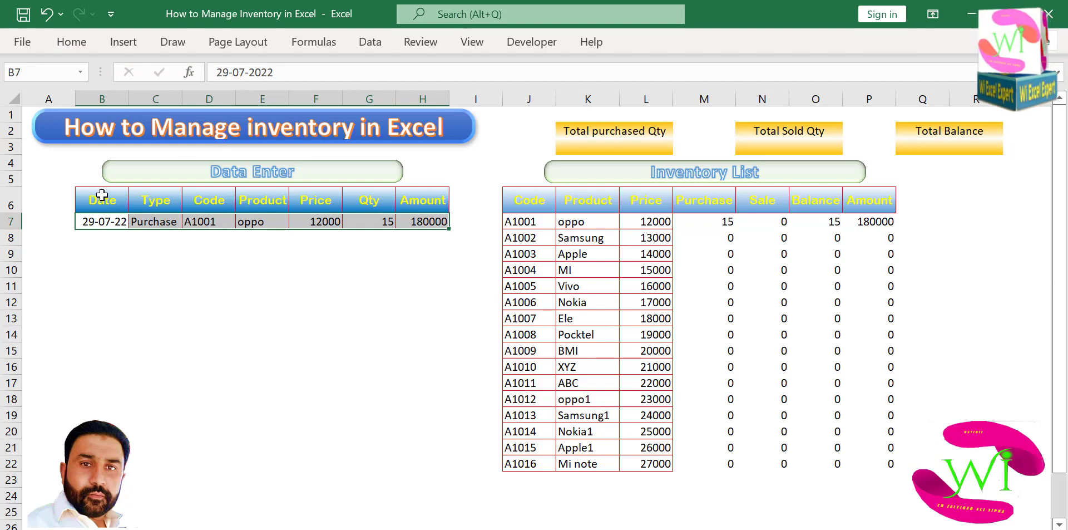
Try to create a table with headers from the header cells B6:H6 only, and undo it
click(102, 195)
drag(138, 203, 422, 201)
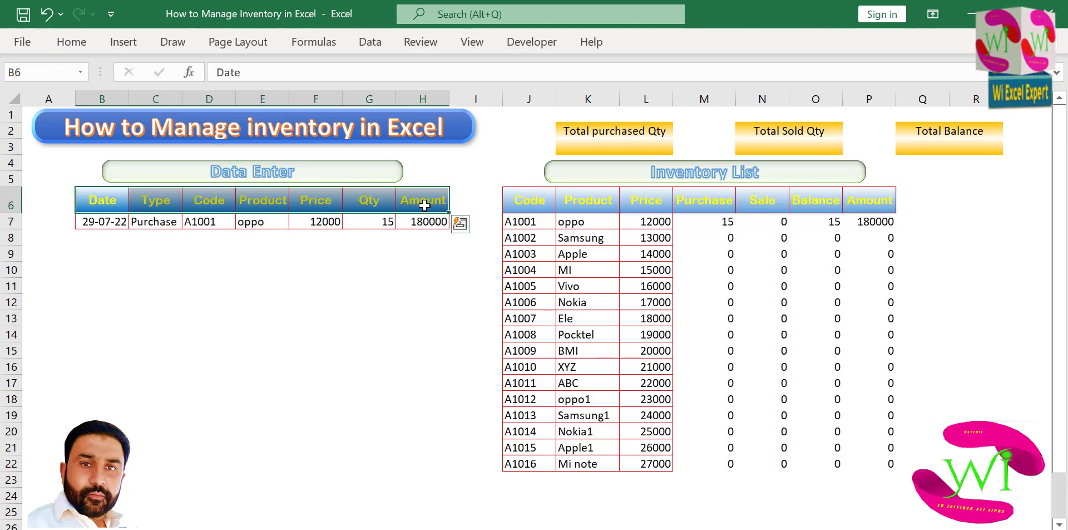
key(ctrl+t)
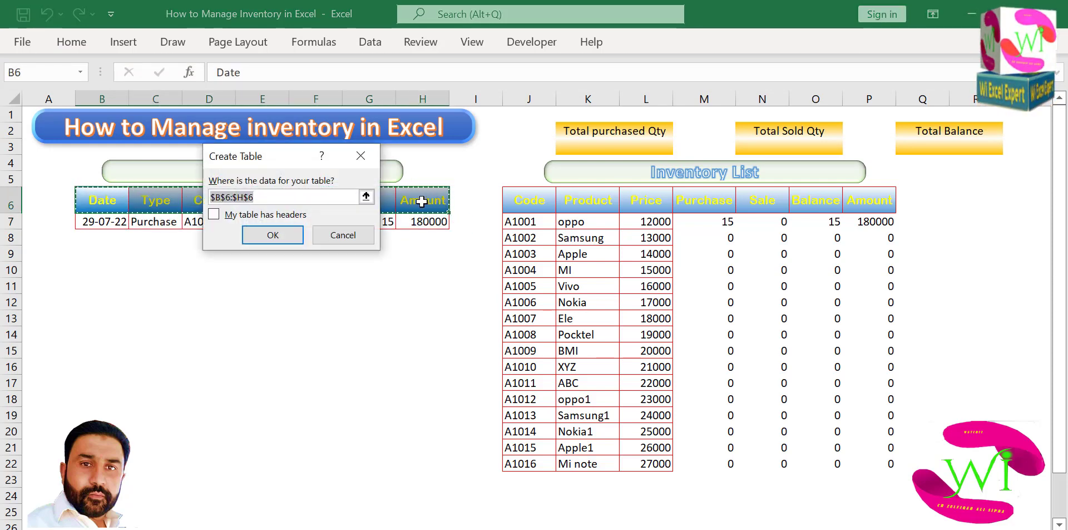
click(214, 215)
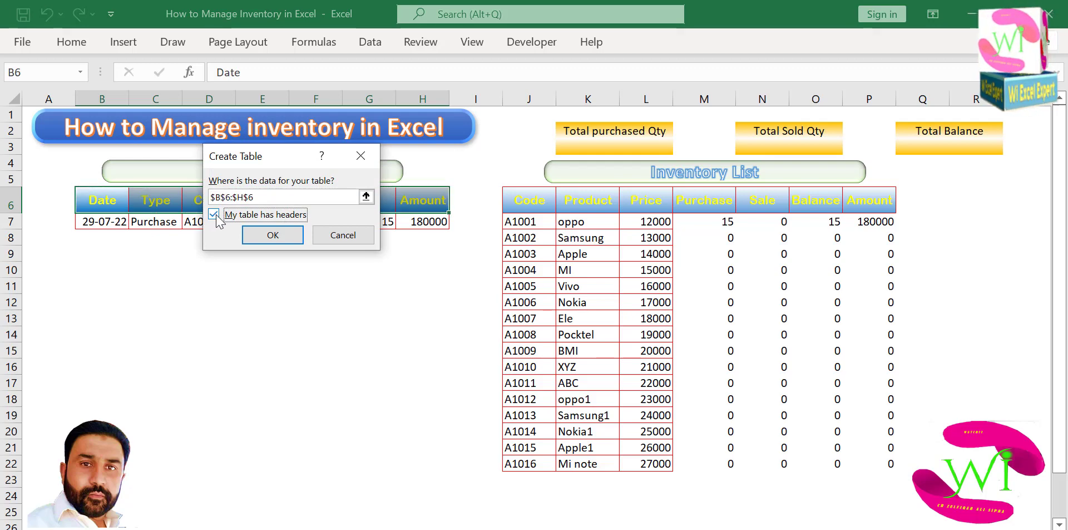
click(271, 237)
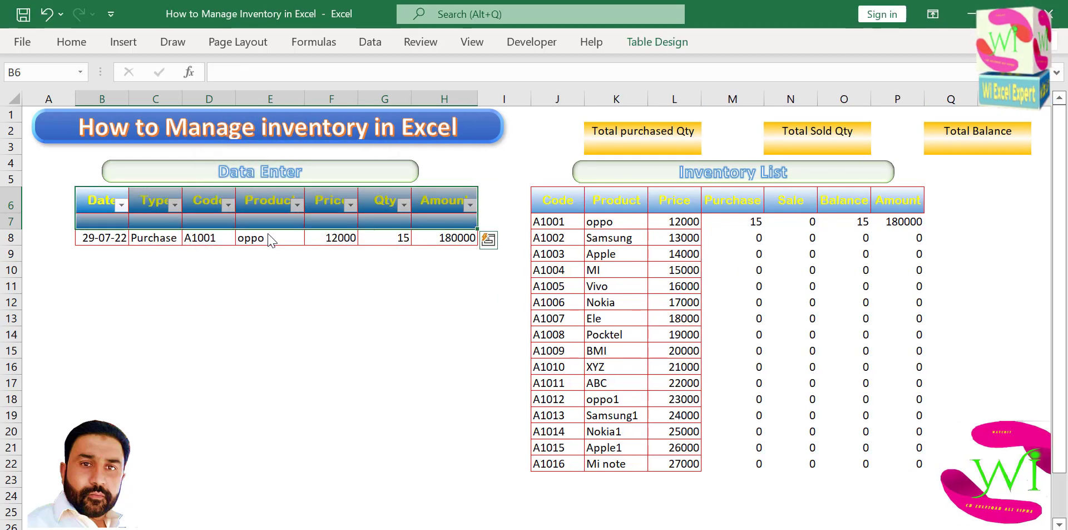
key(ctrl+z)
Convert the Data Enter range B6:H7 into a table with headers
drag(95, 203, 418, 222)
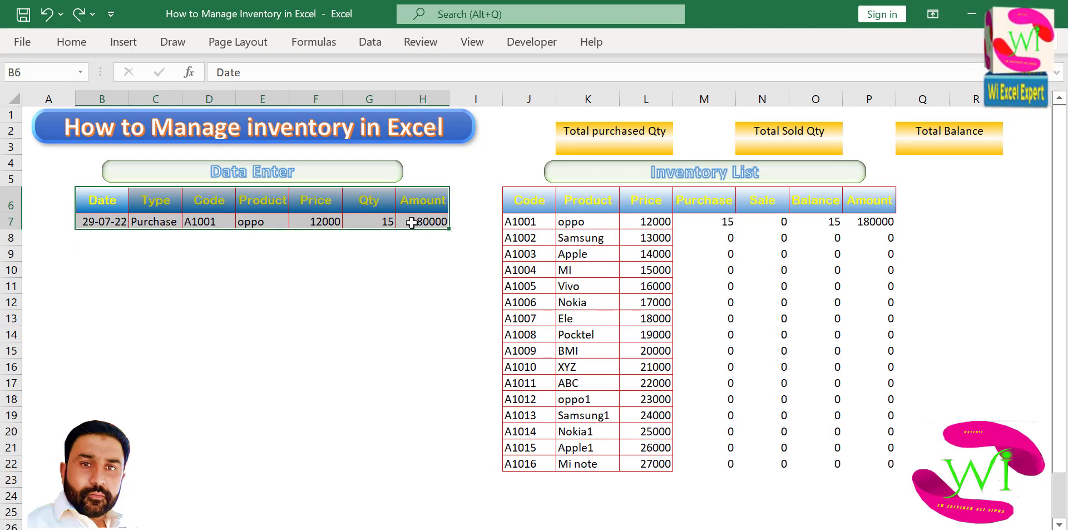
key(ctrl+t)
click(261, 236)
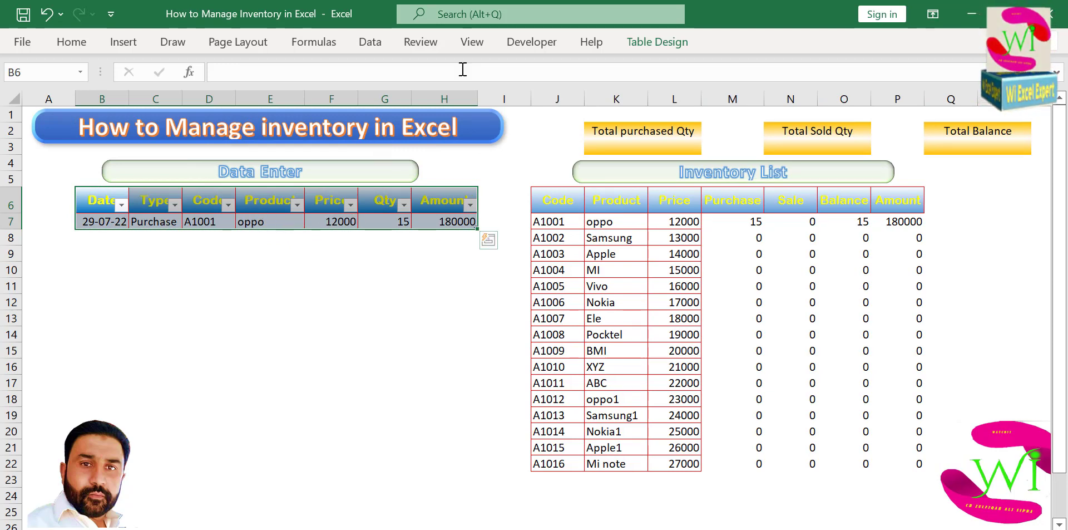
Turn off the filter buttons of the Data Enter table and clear its table style
click(641, 40)
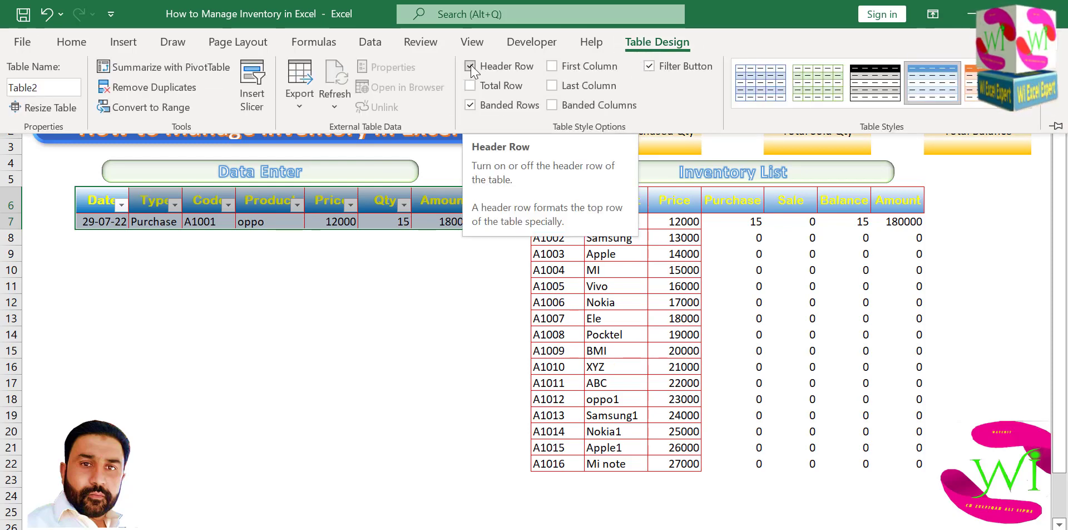
click(649, 67)
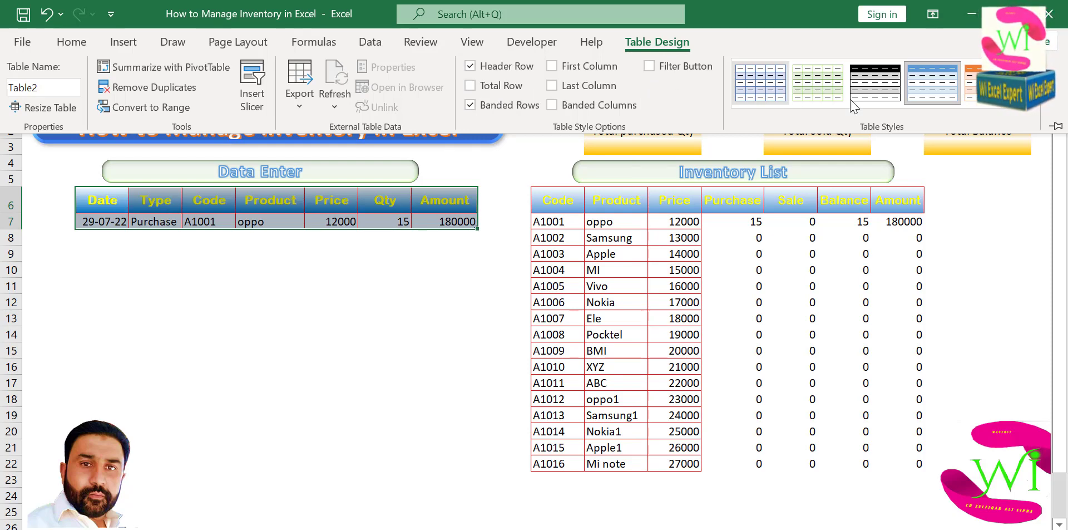
click(1031, 108)
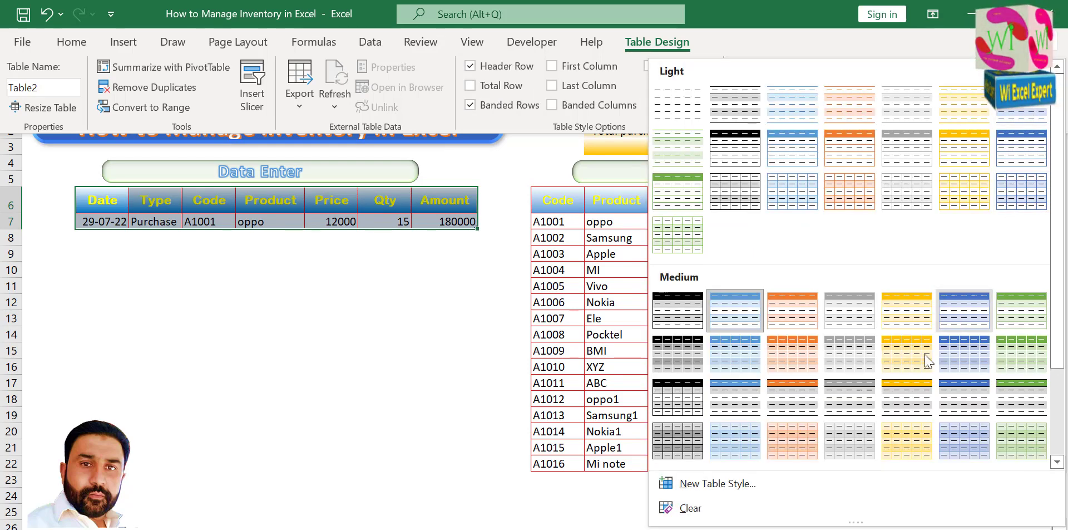
scroll(737, 475, down, 3)
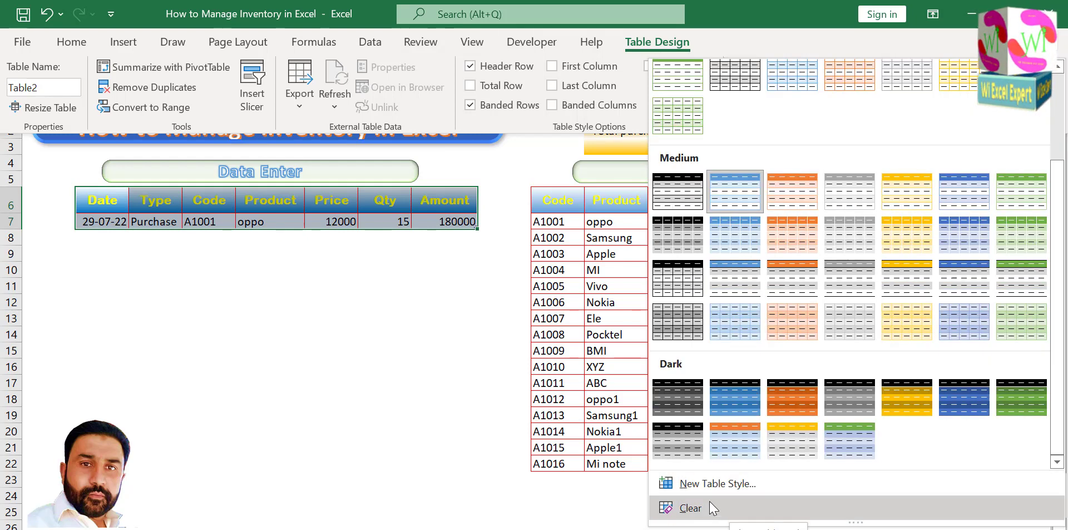
click(705, 509)
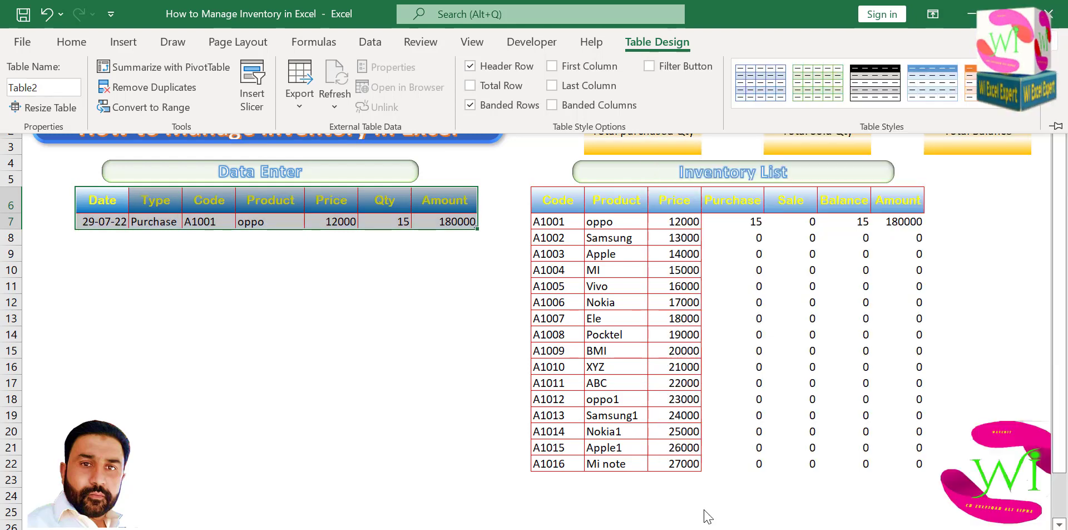
click(372, 262)
click(365, 255)
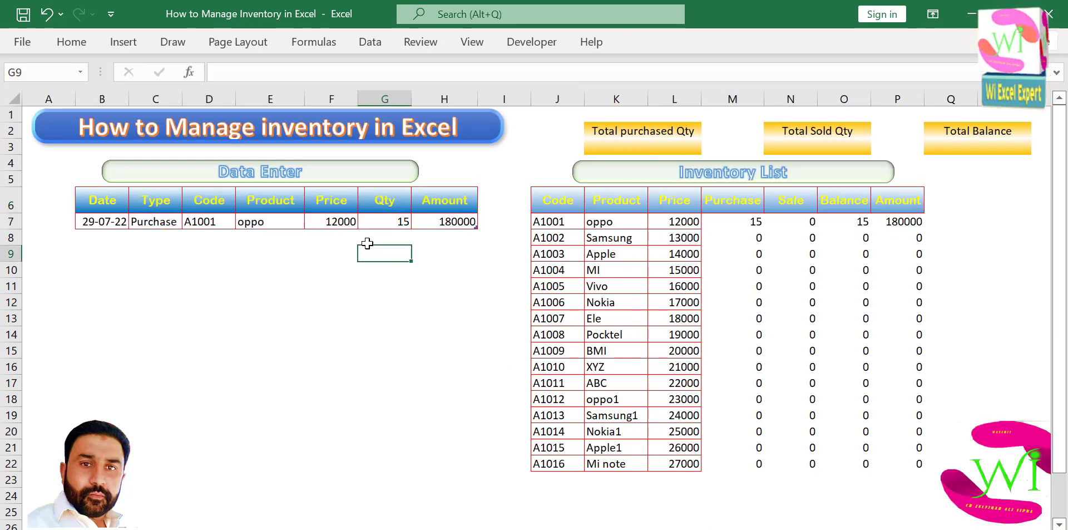
Add a new row to the Data Enter table after the Amount cell H7
click(336, 221)
click(436, 221)
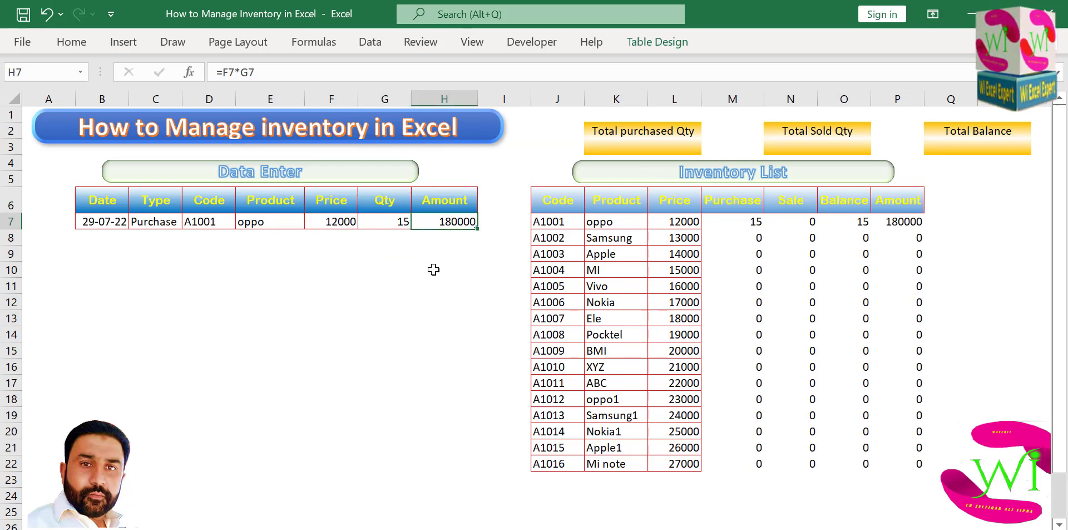
key(Tab)
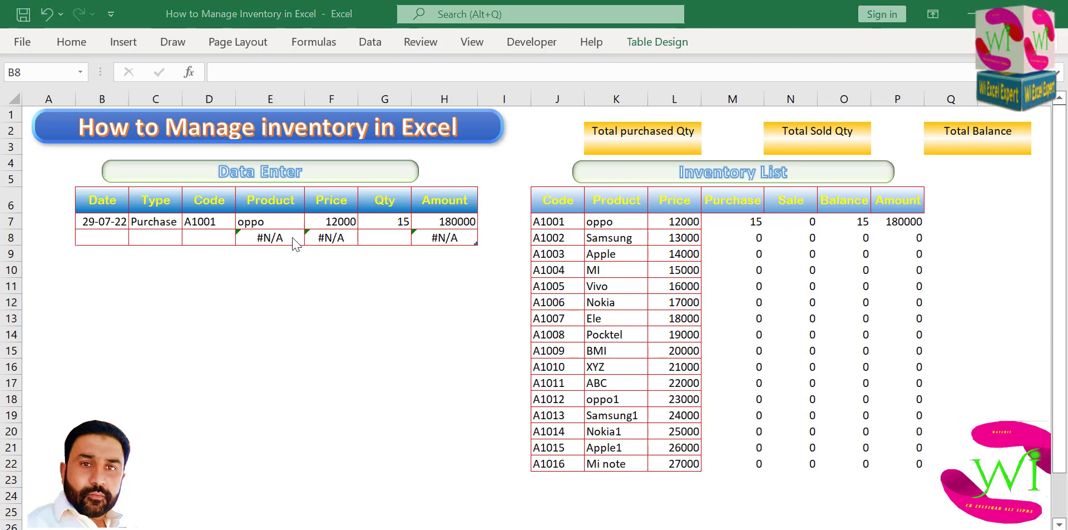
click(287, 259)
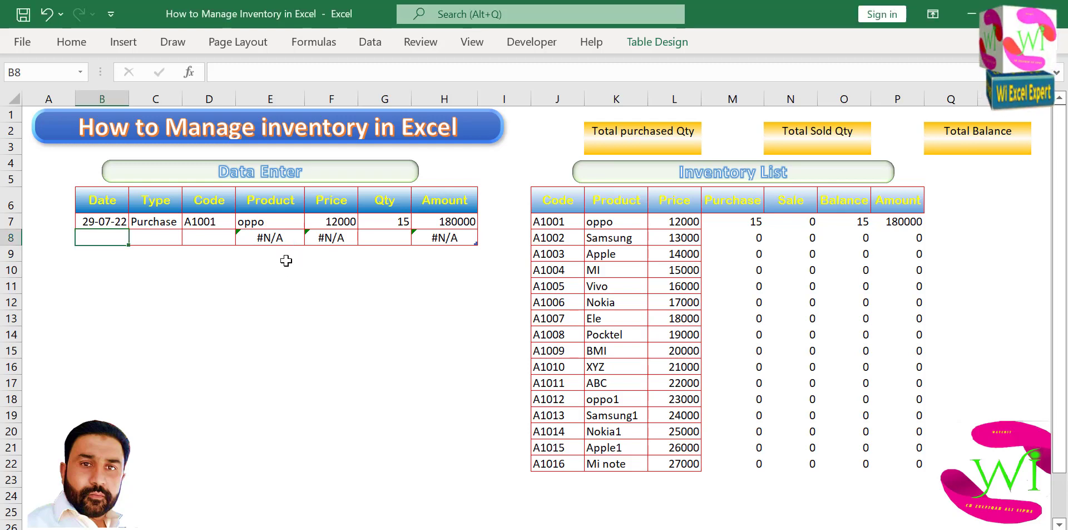
Undo the added table row and wrap the Product VLOOKUP formula in E7 in IFERROR with "" as the error value
key(ctrl+z)
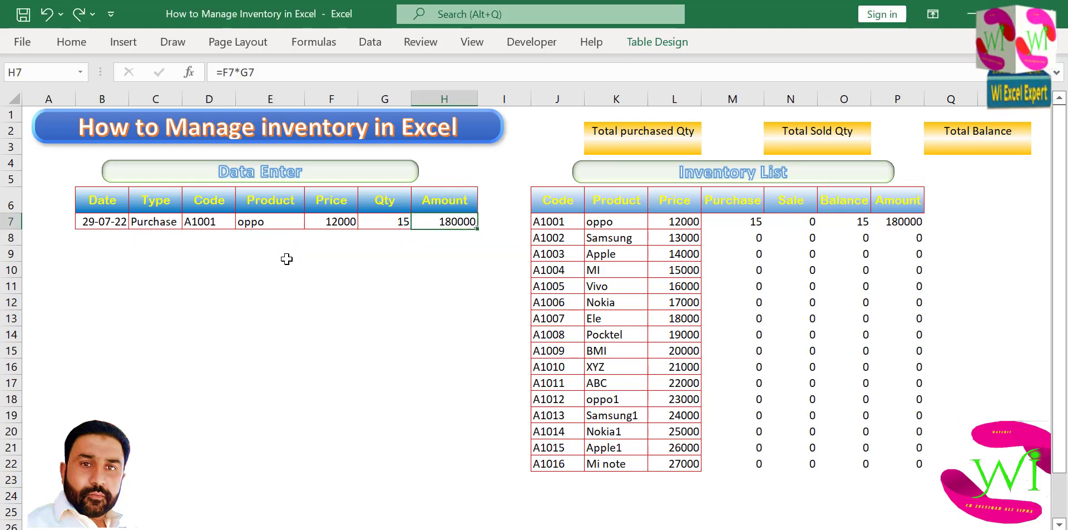
double_click(272, 221)
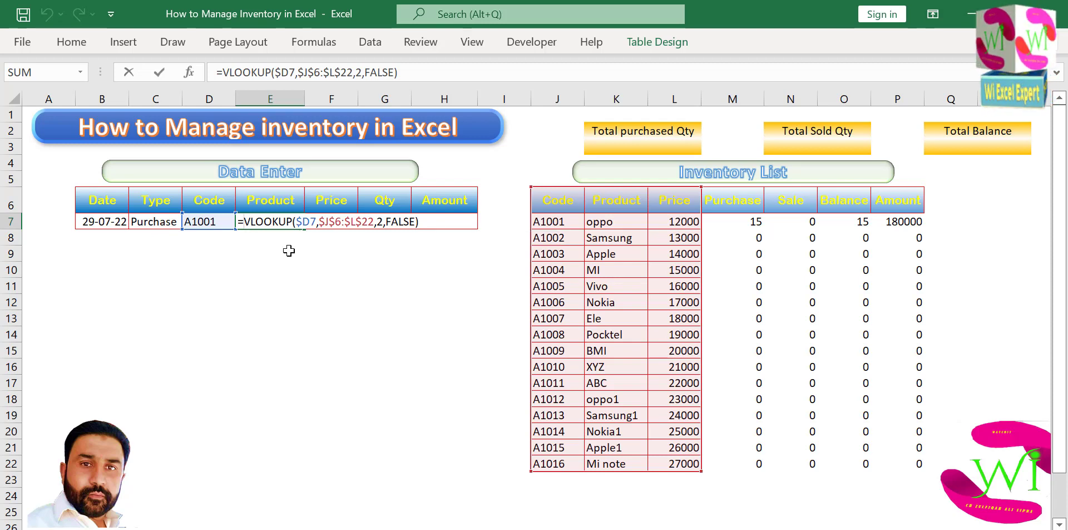
text(ife)
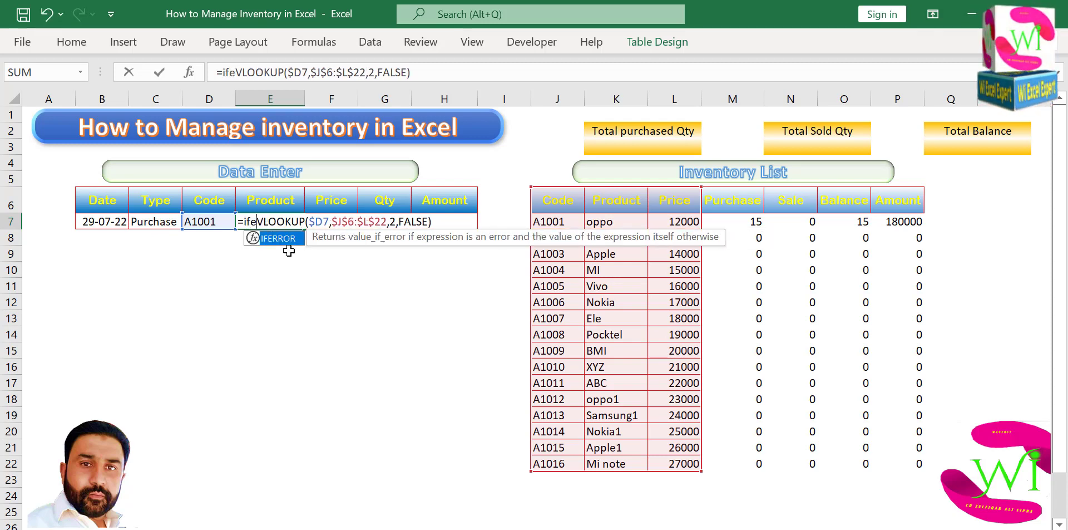
double_click(281, 238)
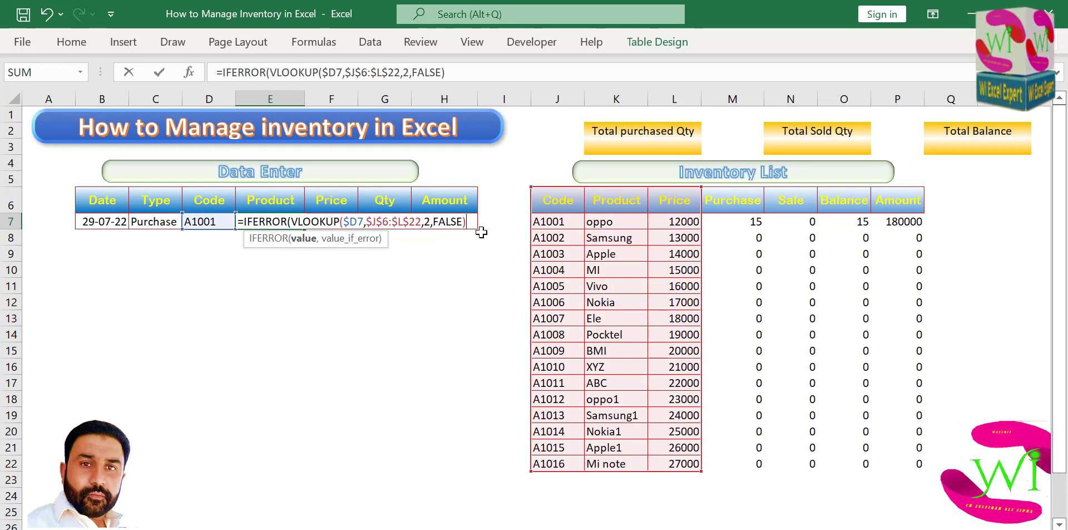
text(,)
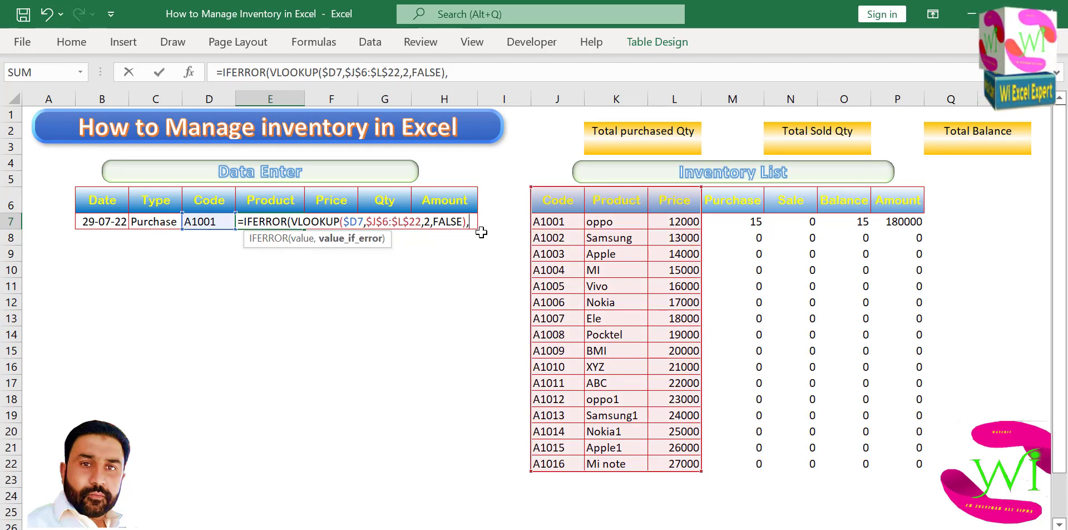
text(""))
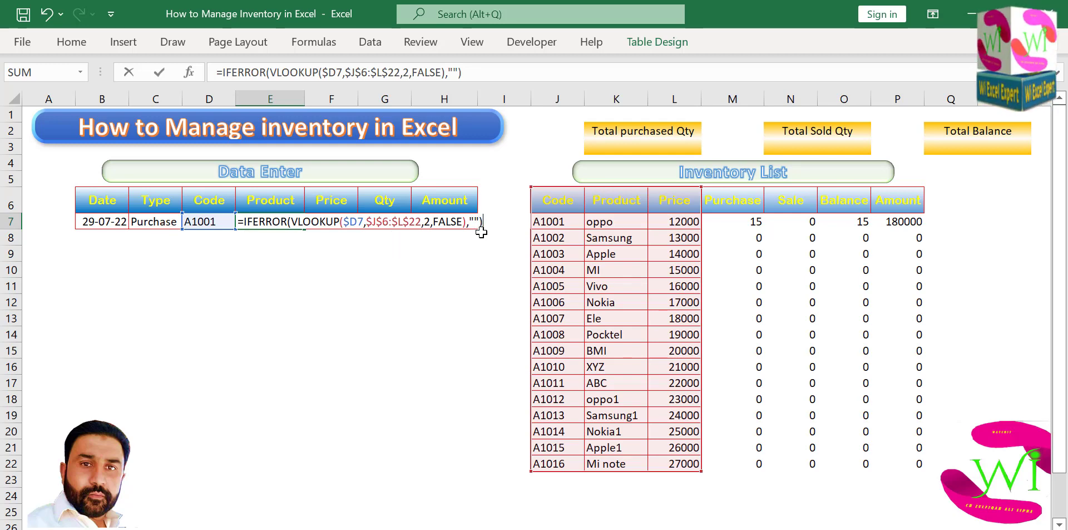
key(Return)
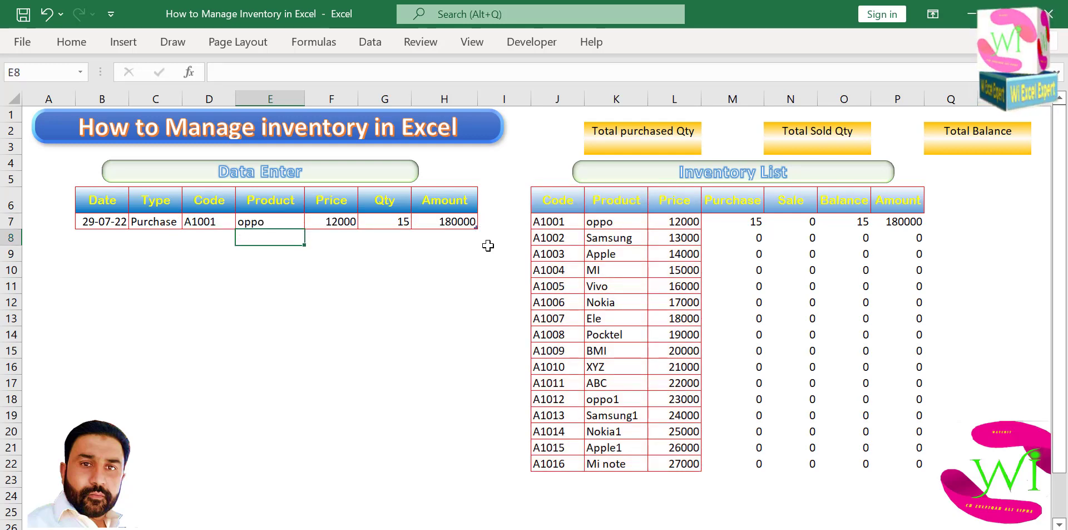
Wrap the Price VLOOKUP formula in F7 in IFERROR with "" as the error value
double_click(346, 222)
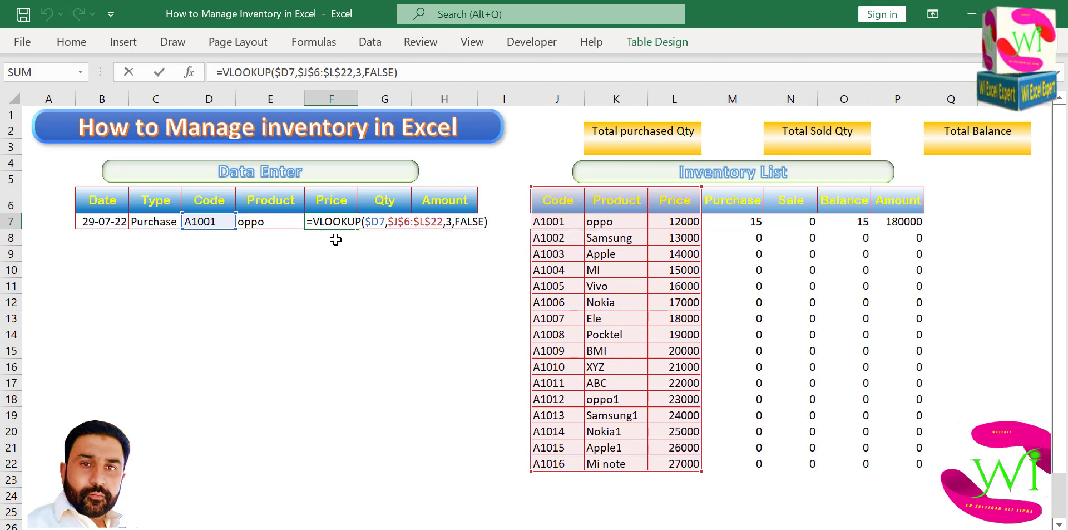
text(ife)
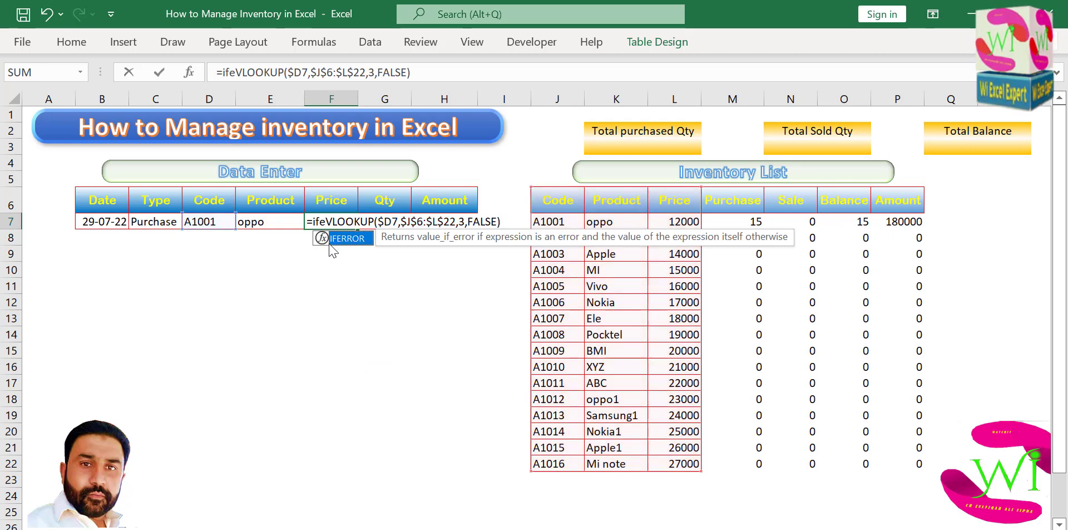
click(335, 250)
click(332, 222)
double_click(329, 222)
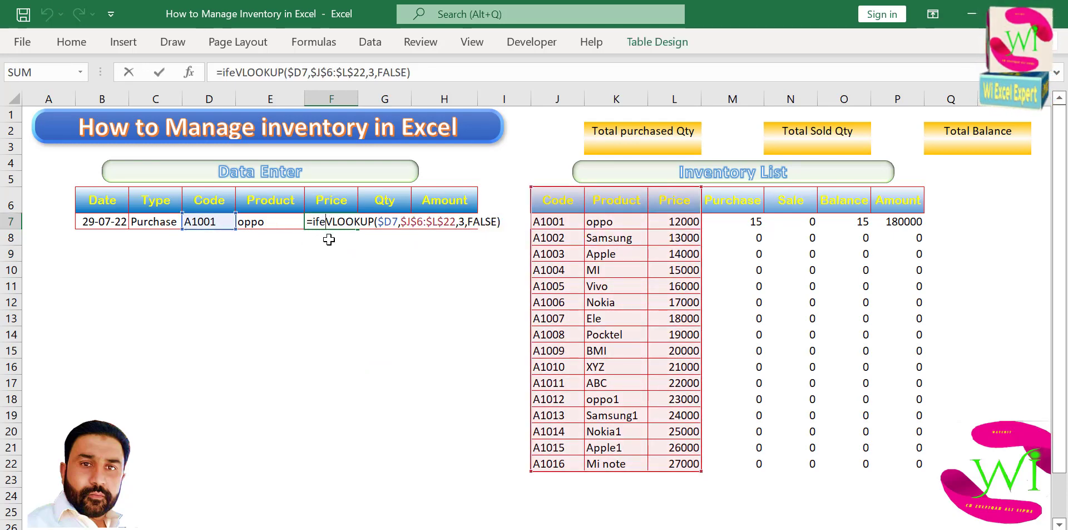
text(rr)
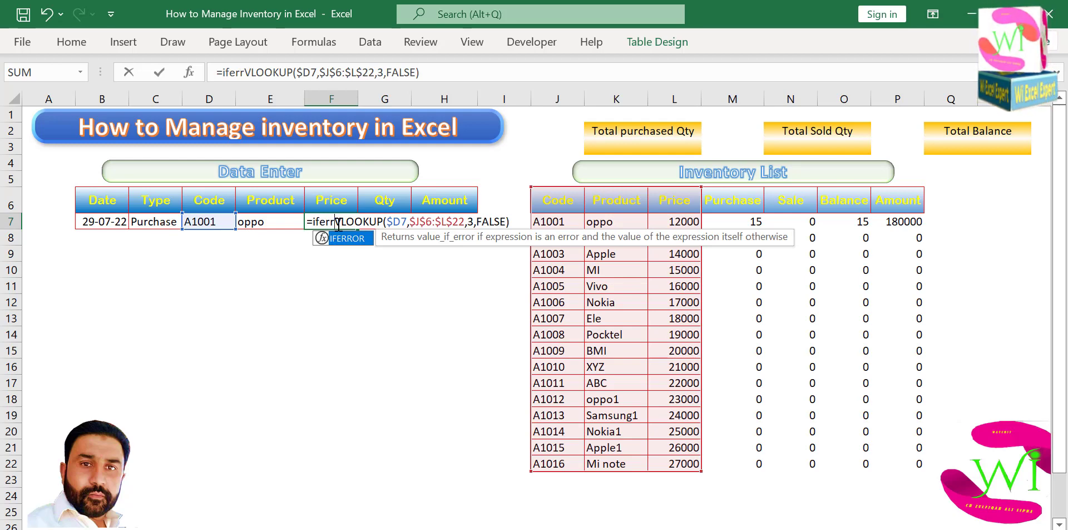
double_click(332, 238)
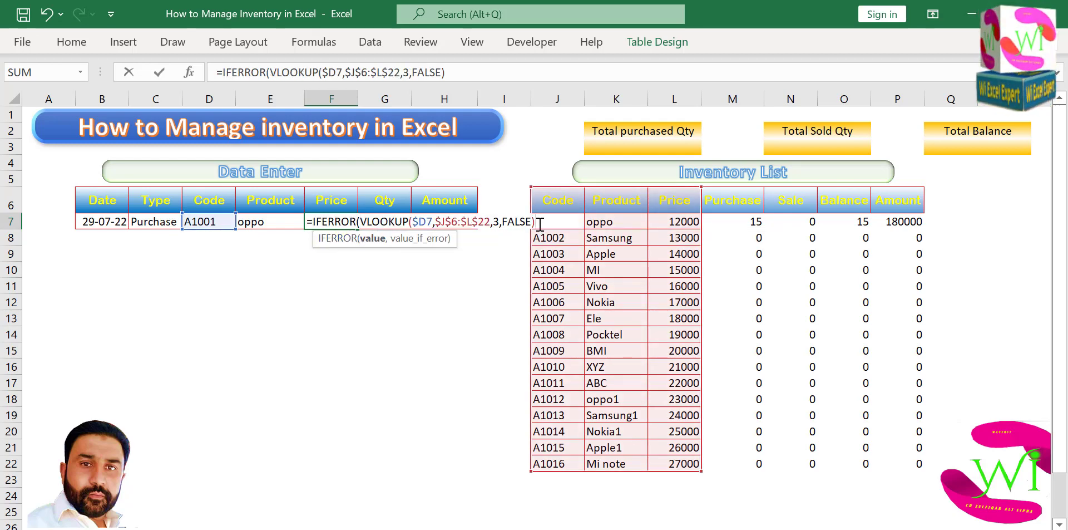
text(,""))
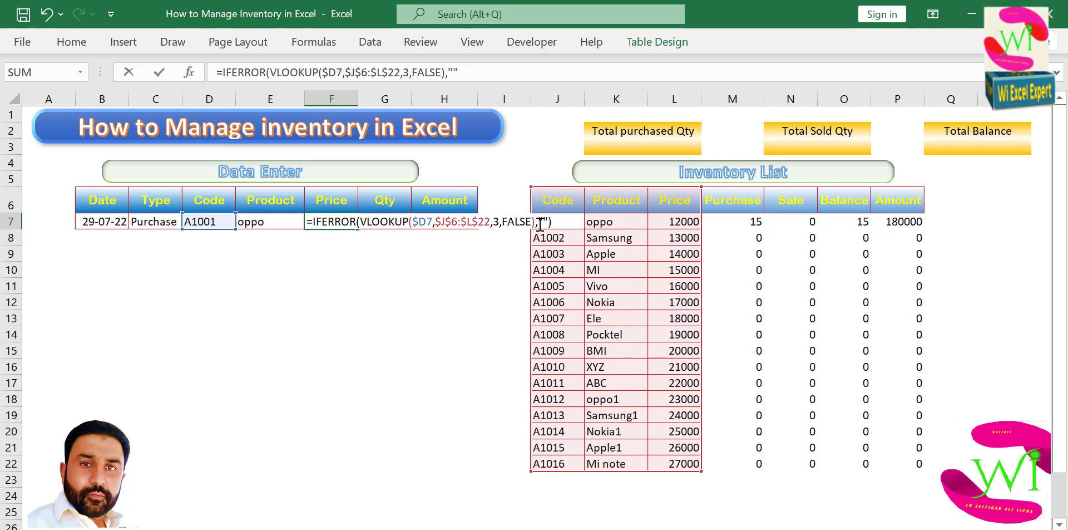
key(Return)
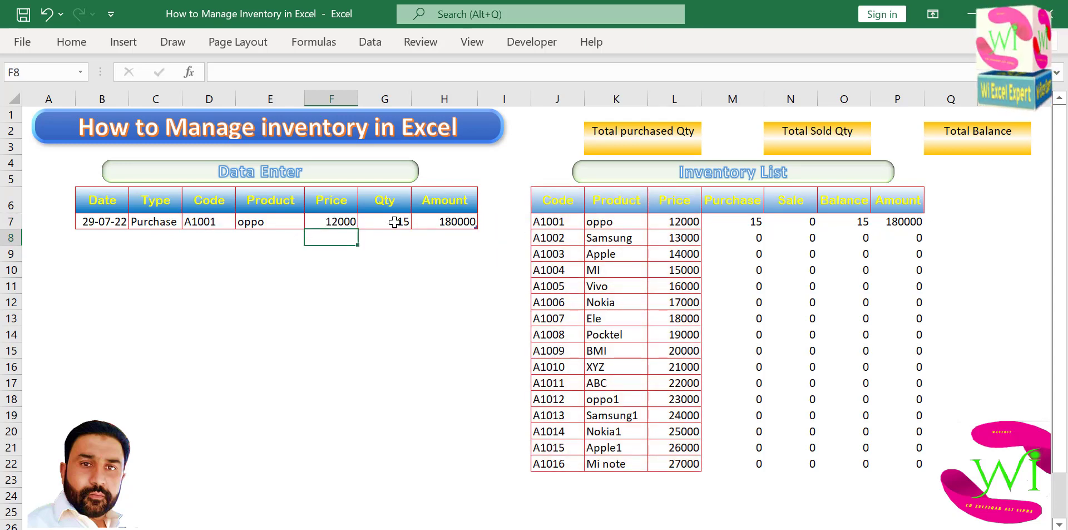
Change the Amount formula in H7 to =IFERROR(F7*G7,"")
click(444, 223)
double_click(443, 223)
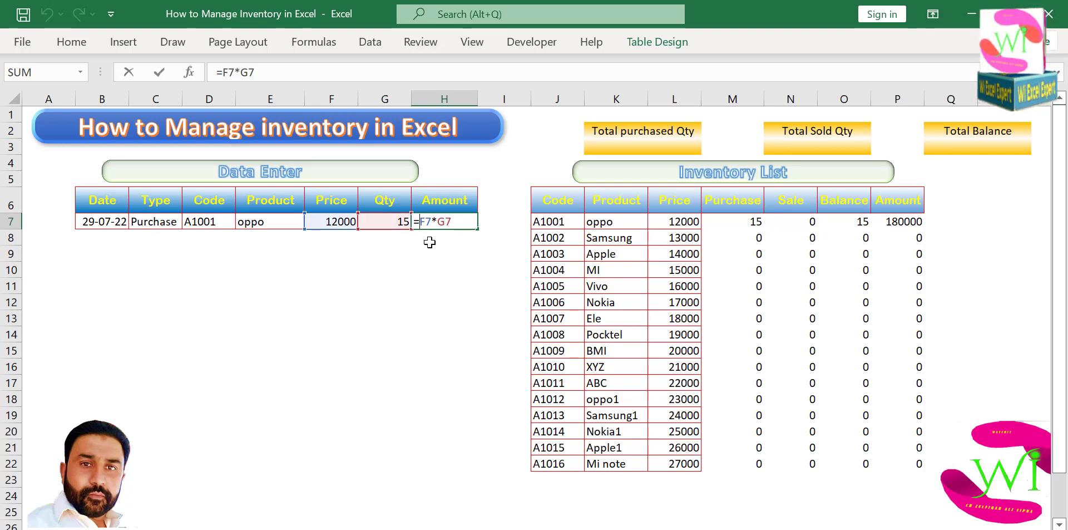
text(ifer)
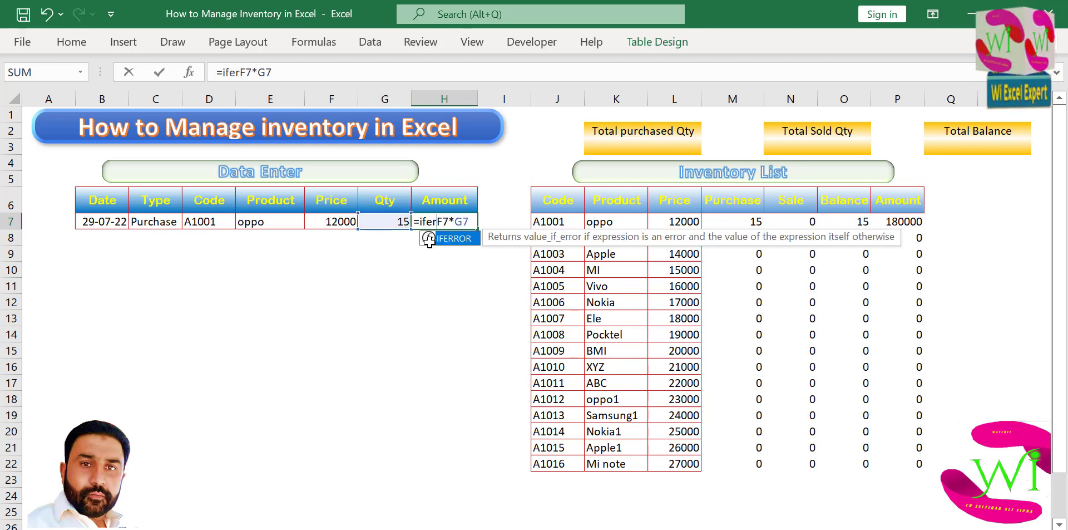
double_click(448, 238)
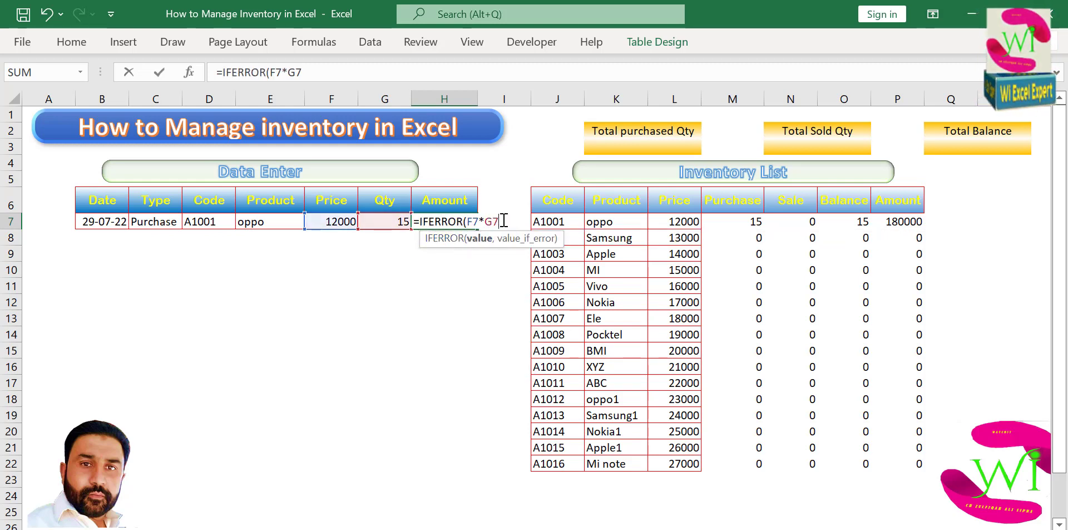
text())
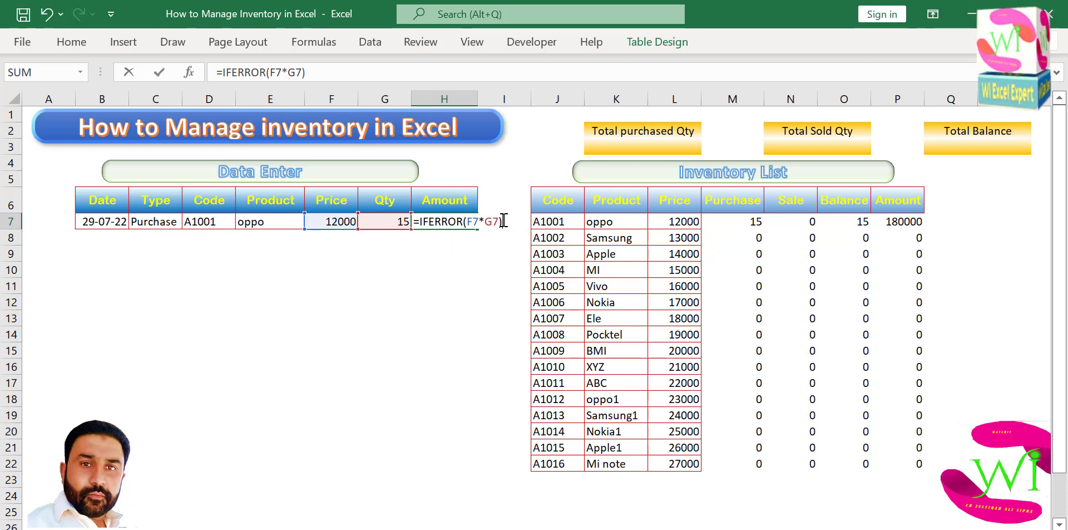
text(,"")
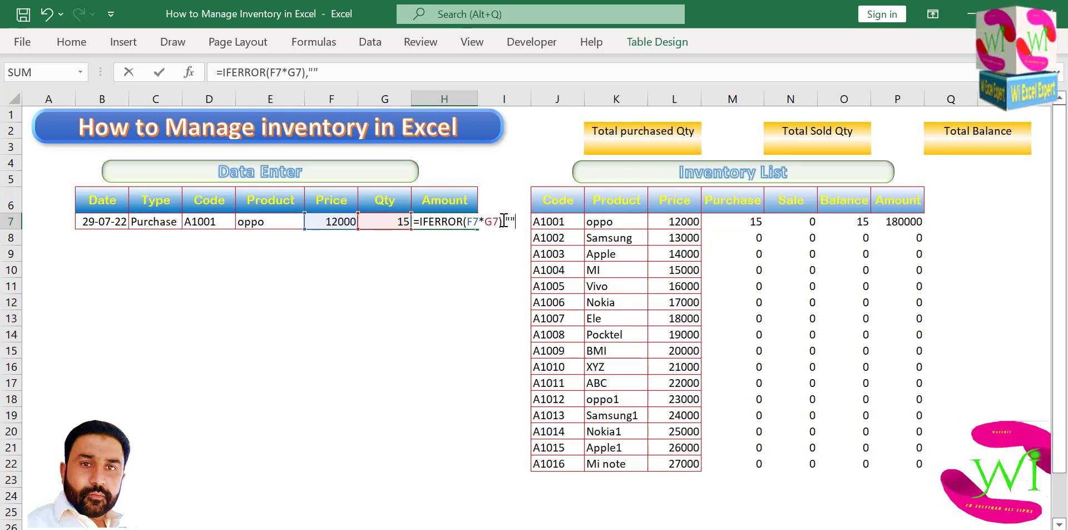
text())
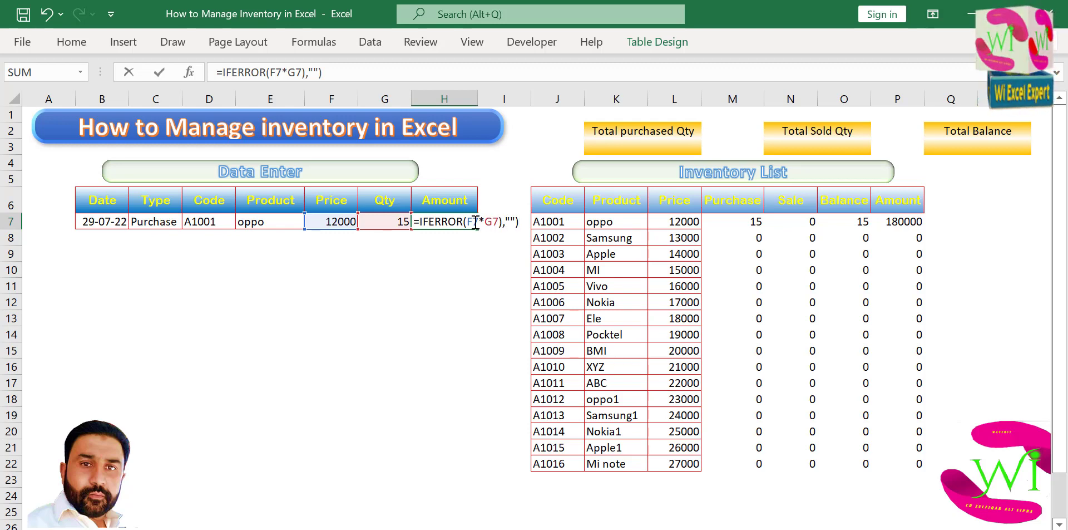
key(Return)
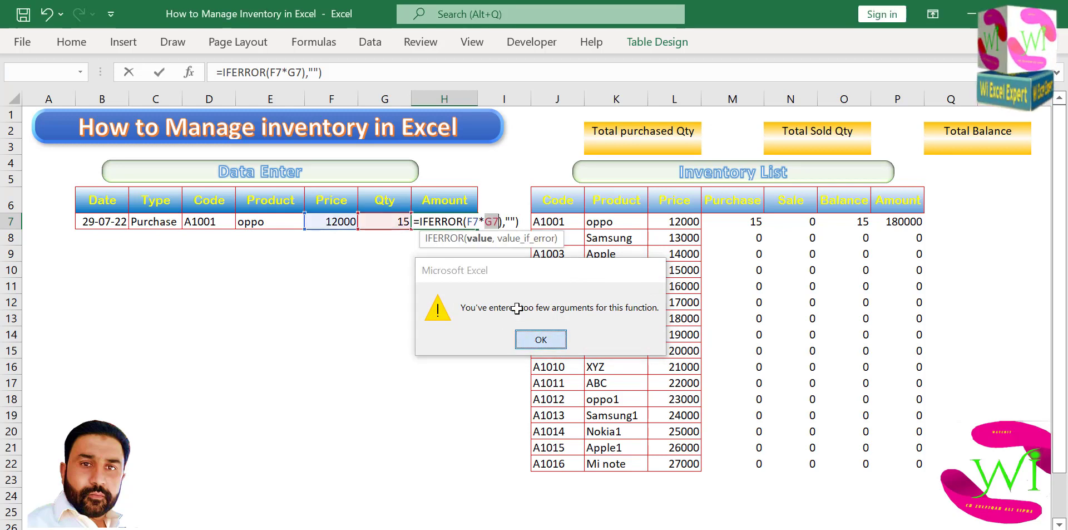
key(Return)
click(501, 220)
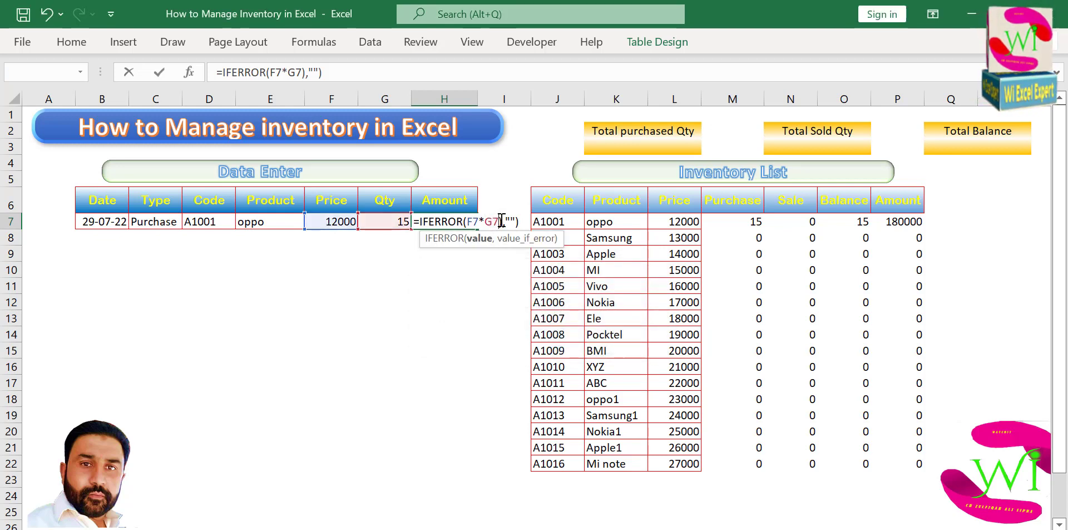
key(Delete)
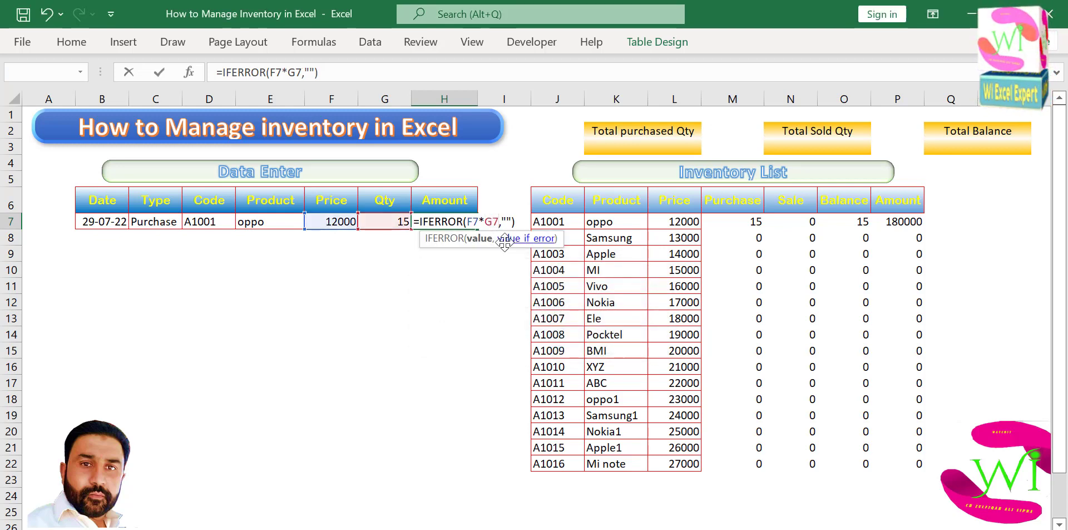
key(Return)
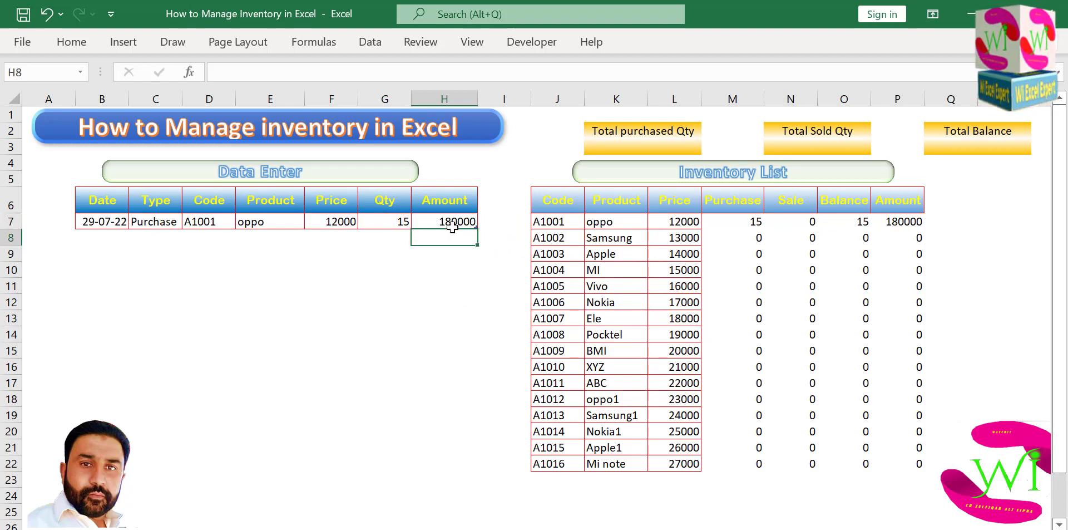
key(Up)
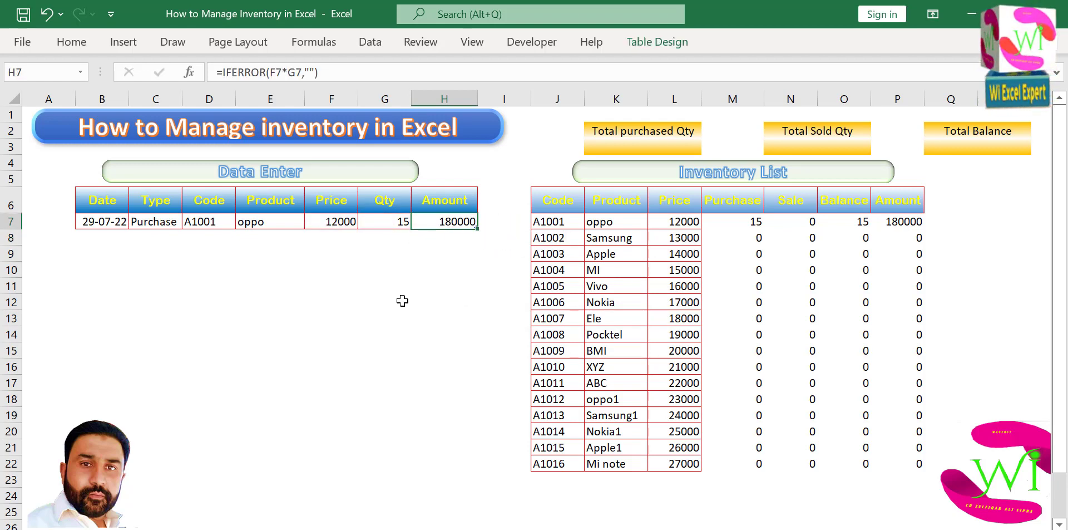
Start a second Data Enter record in row 8 with the date 28-07-22 and the type Purchase
click(105, 236)
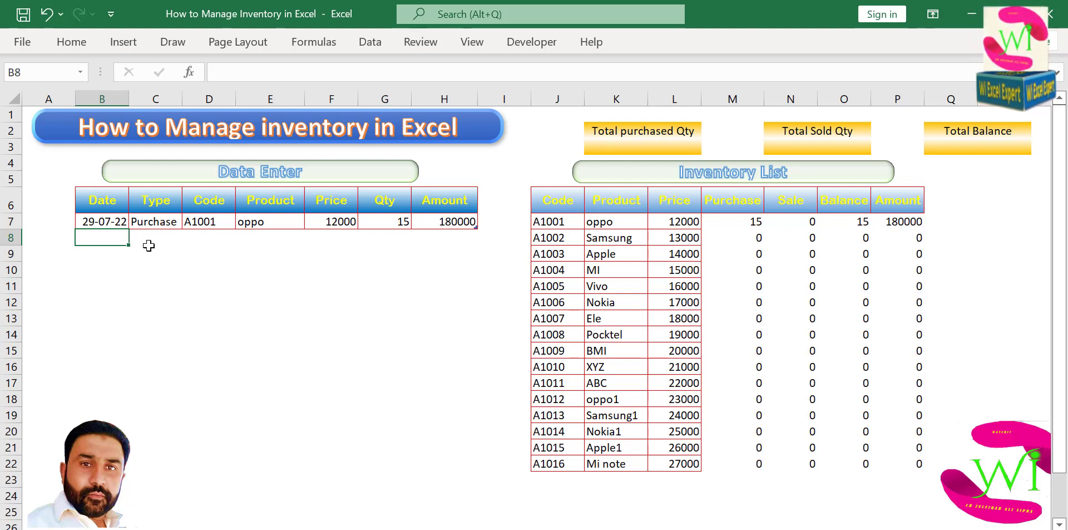
text(28-07-22)
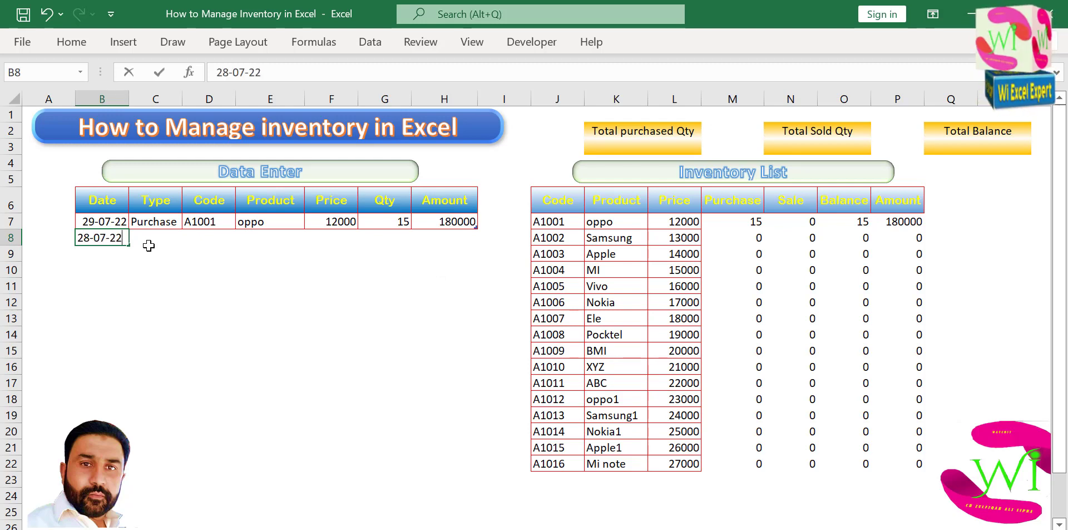
key(Tab)
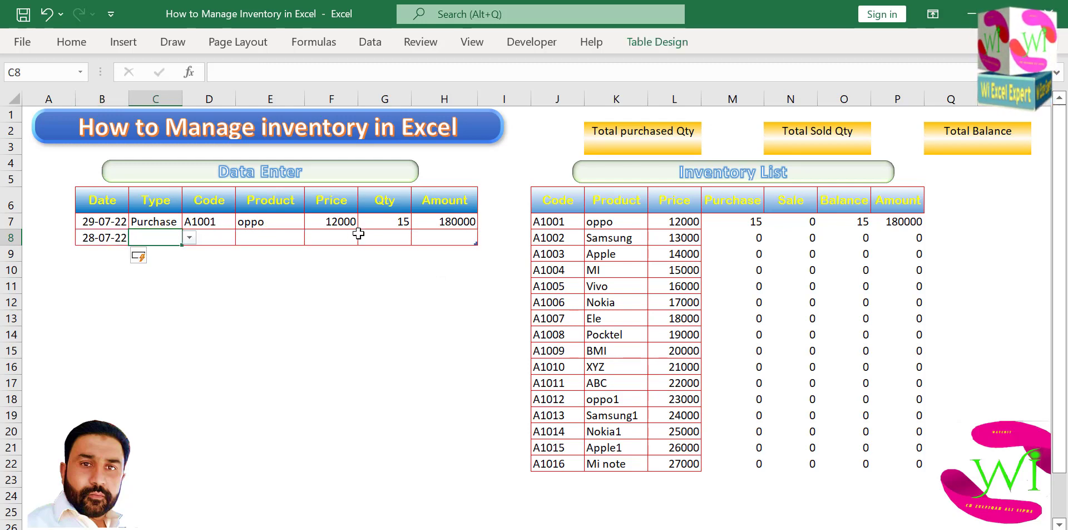
click(447, 231)
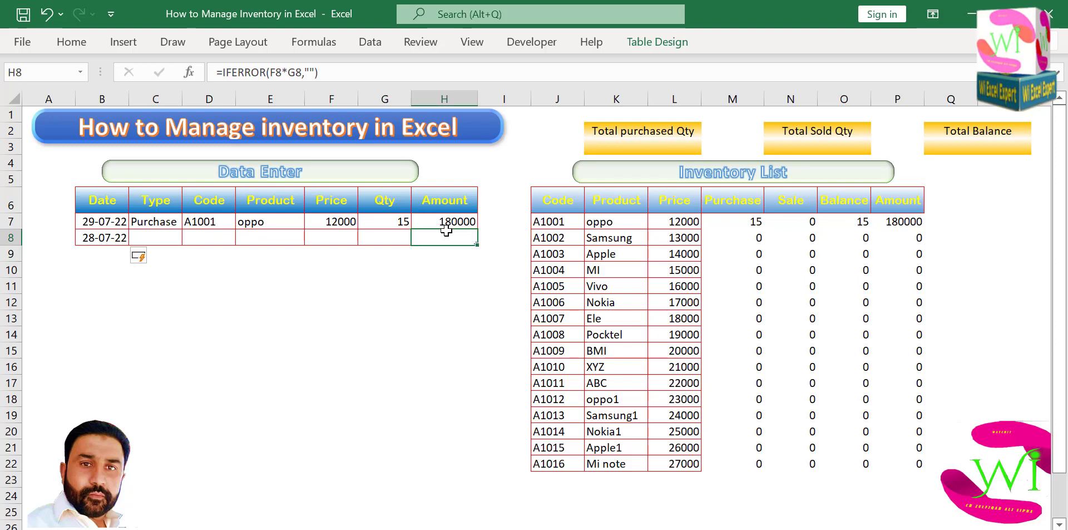
click(160, 239)
click(189, 238)
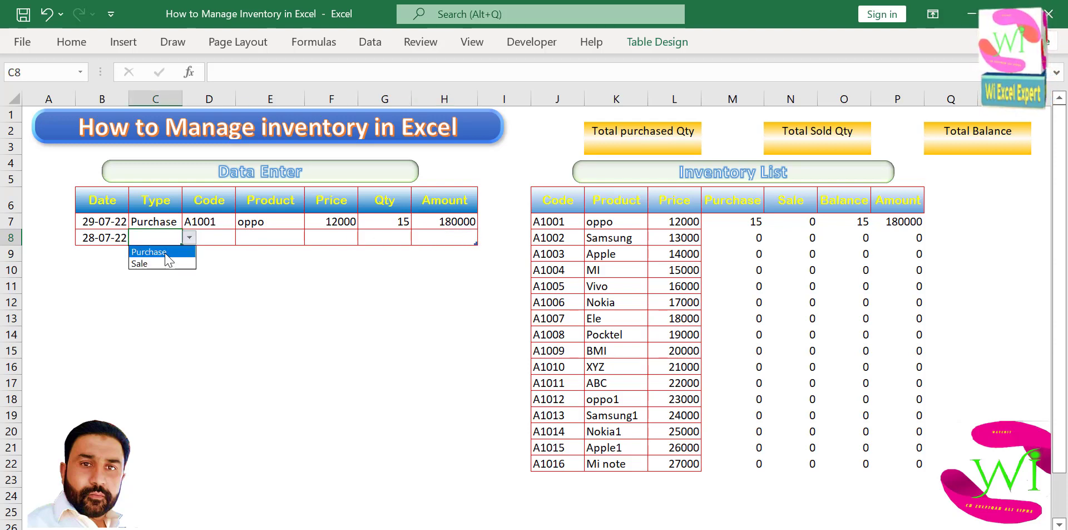
click(170, 254)
Enter code A1003 and quantity 25 for the row 8 record, and add a new table row below it
click(234, 241)
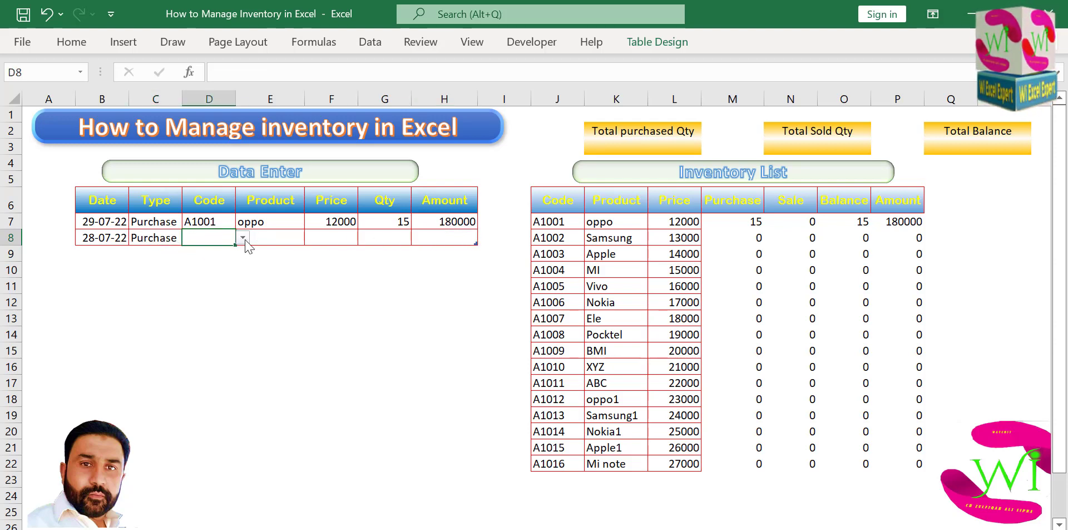
click(243, 238)
click(211, 275)
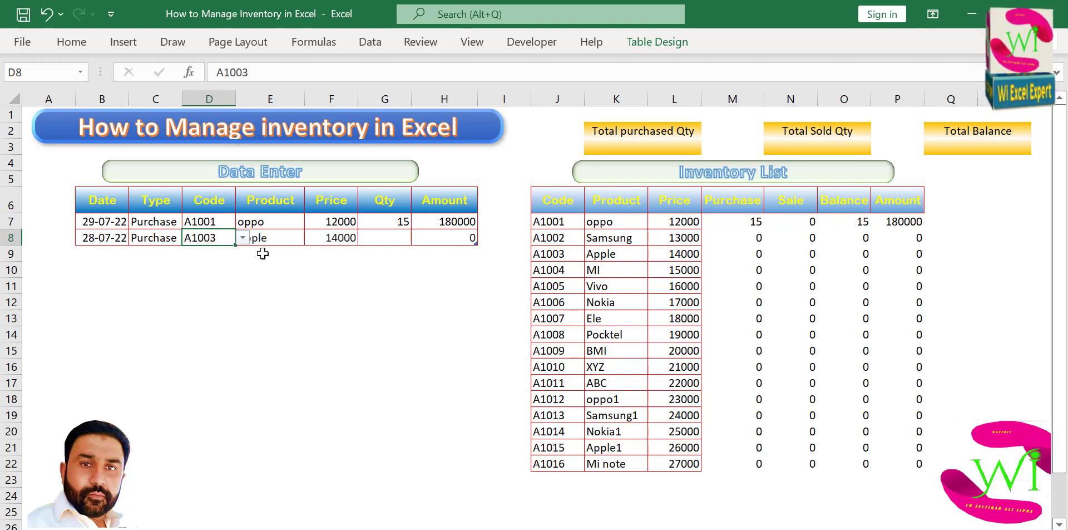
click(364, 236)
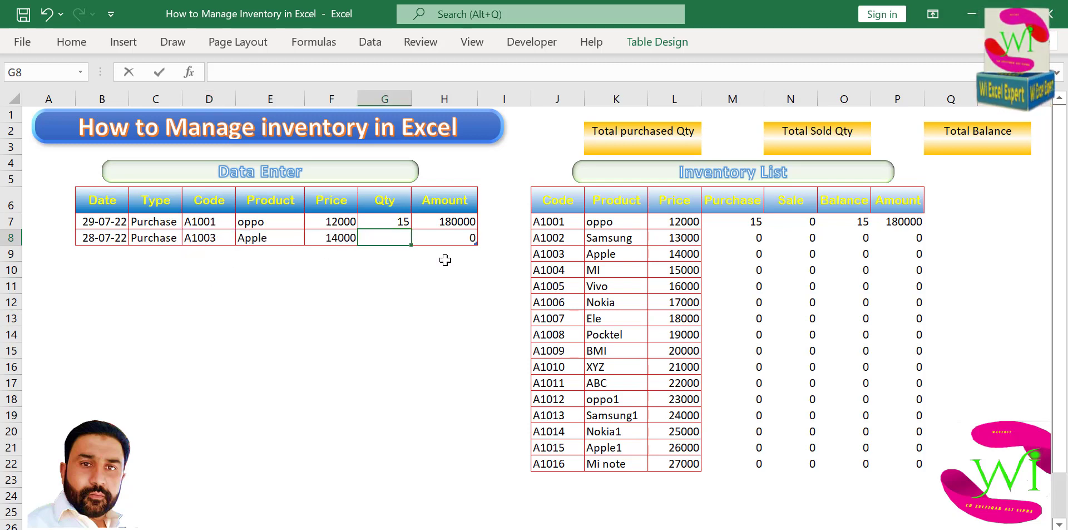
text(25)
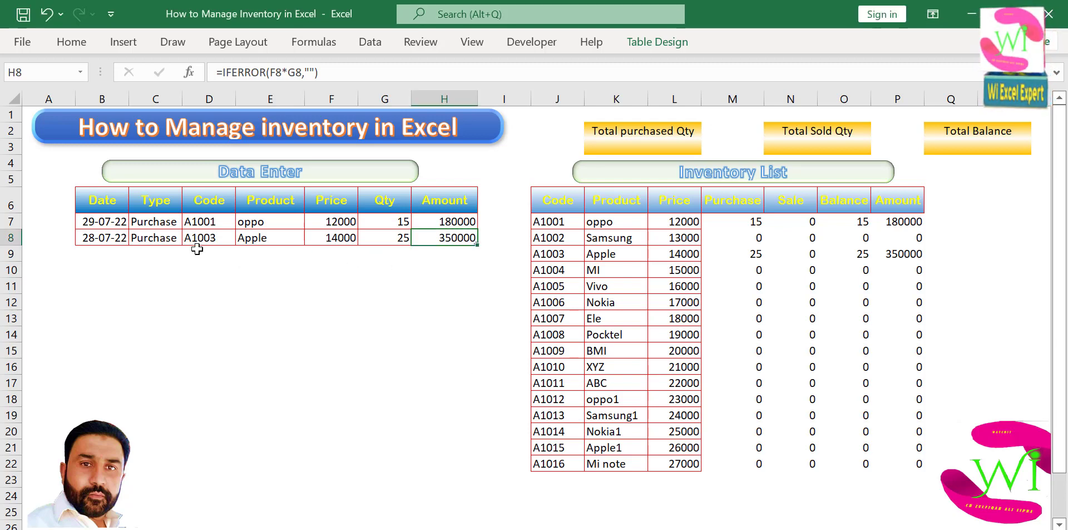
key(Tab)
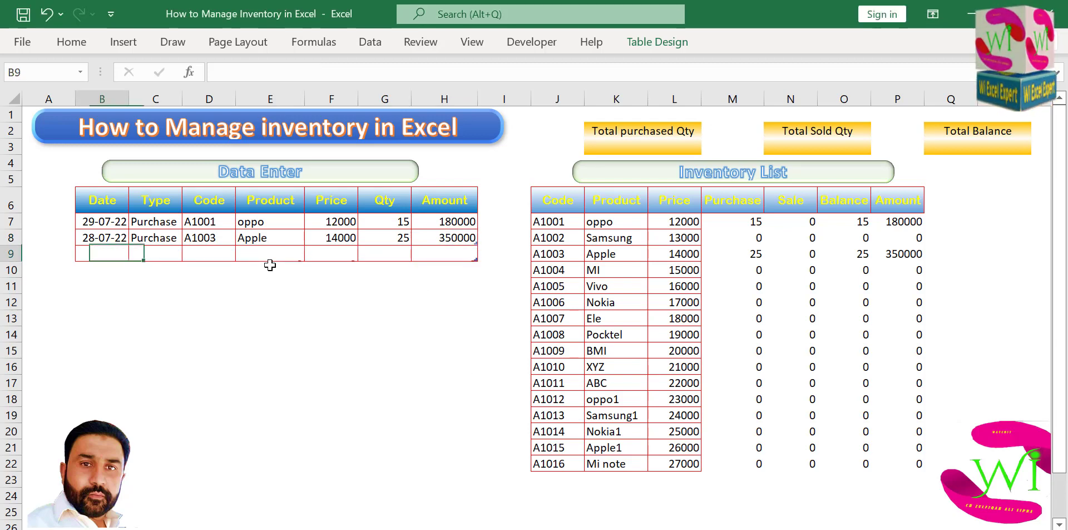
Start the row 9 Data Enter record with the date 29-07-22 and the type Sale
text(29-07-22)
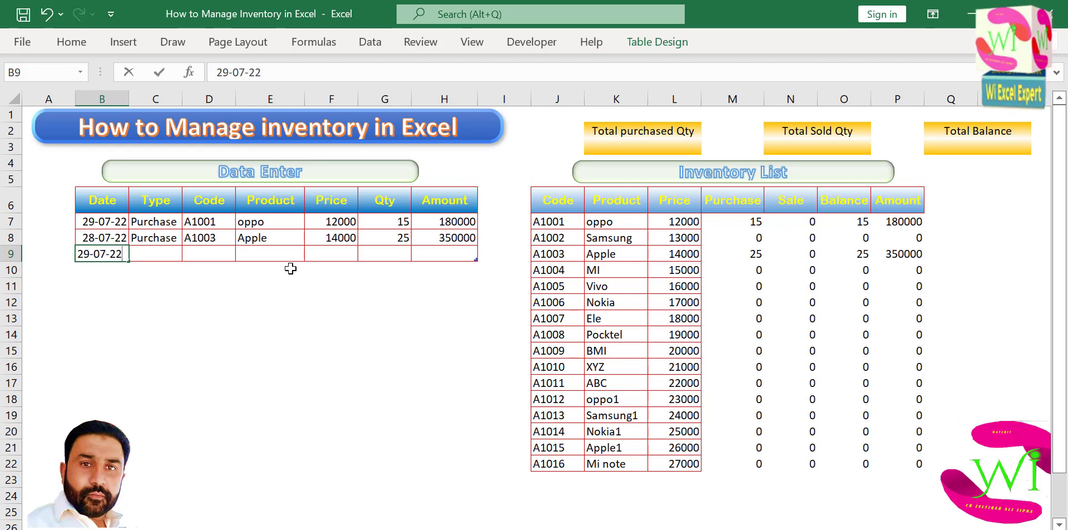
key(Tab)
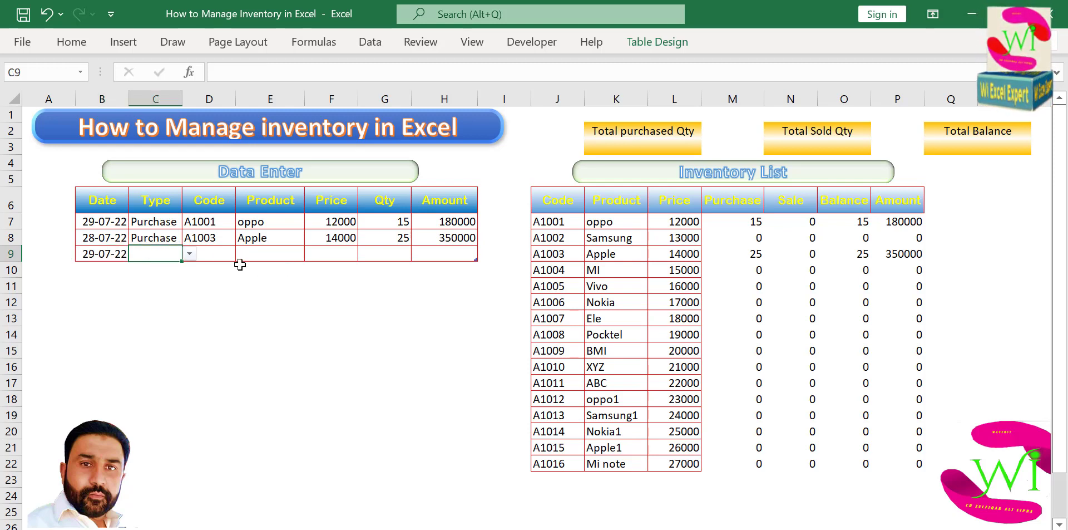
click(190, 256)
click(168, 276)
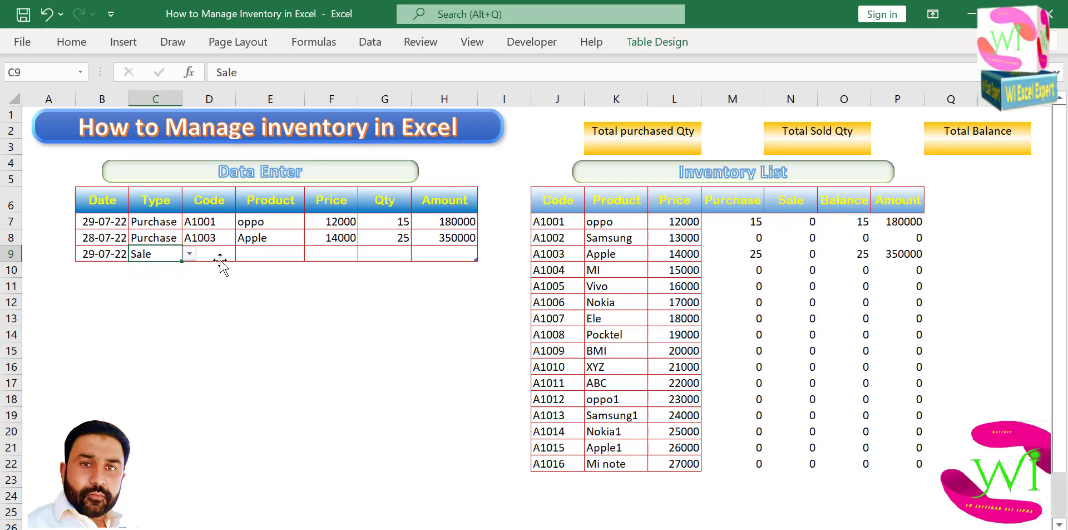
Enter code A1001 and quantity 10 for the row 9 record, and add a new table row below it
click(216, 257)
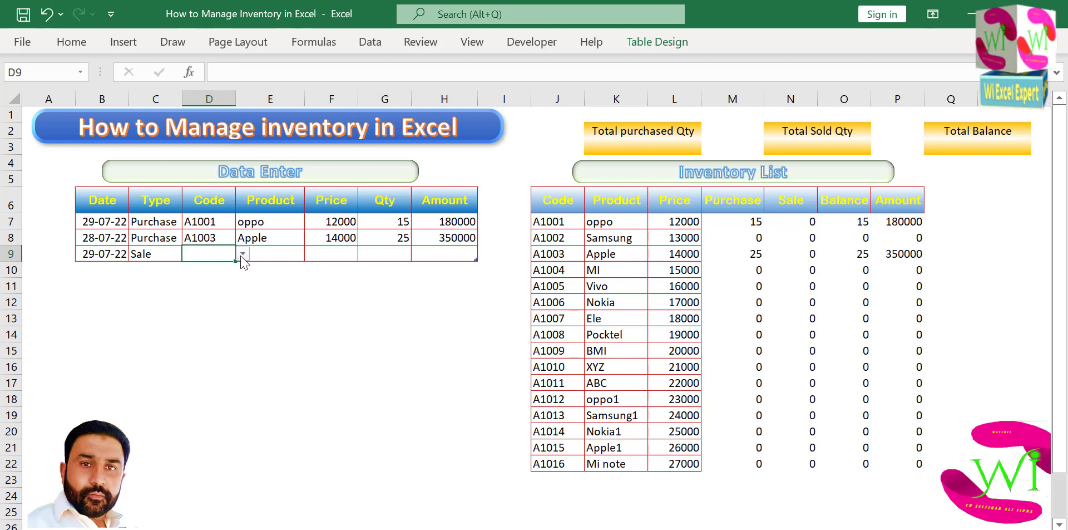
click(243, 255)
click(206, 267)
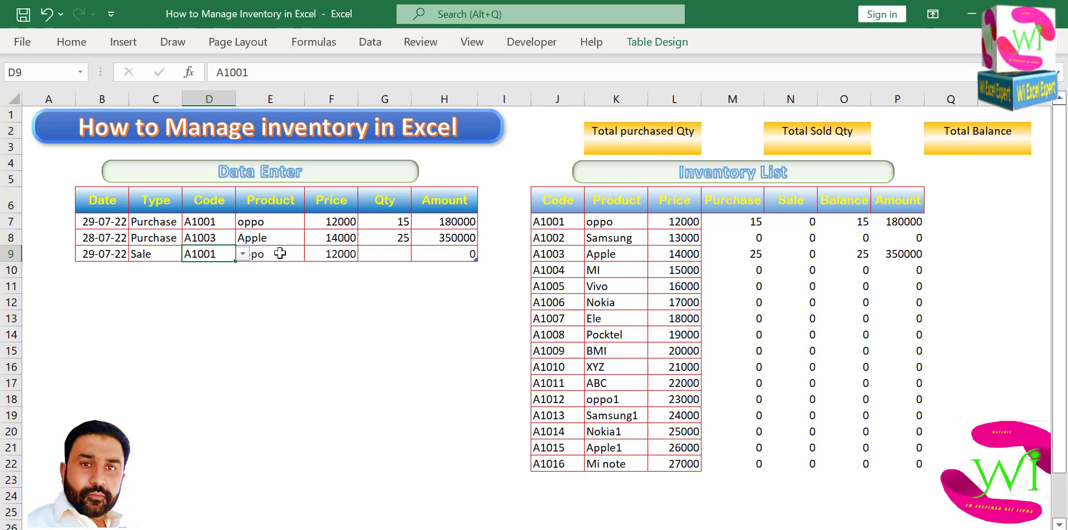
click(392, 255)
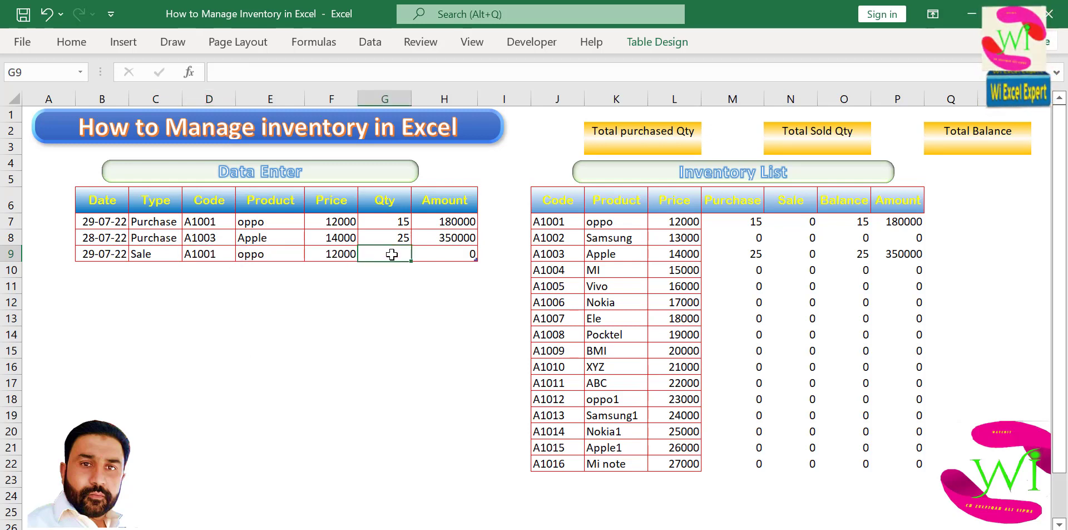
text(10)
key(Tab)
key(Tab)
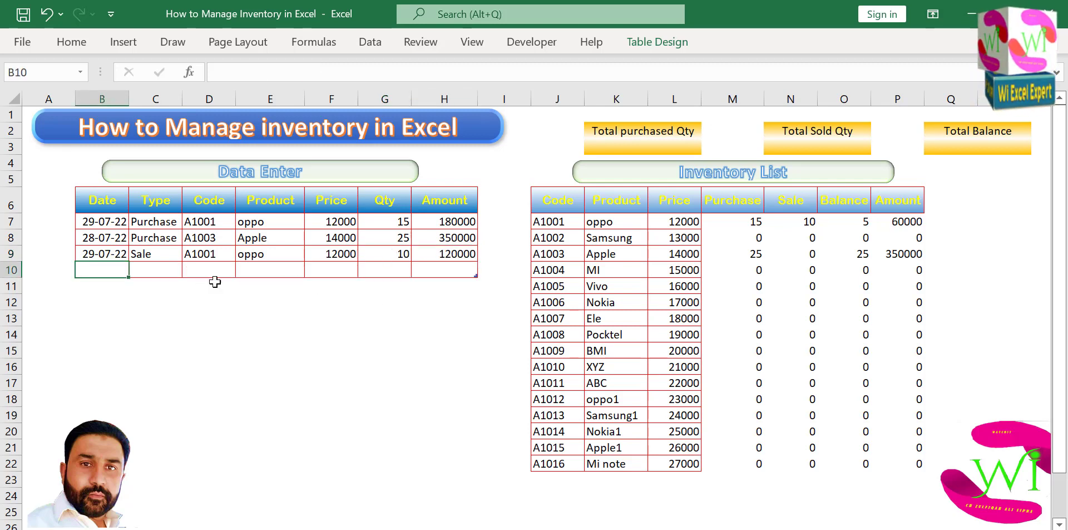
Start the row 10 record with the current date 29-07-22 and the type Purchase
key(ctrl+semicolon)
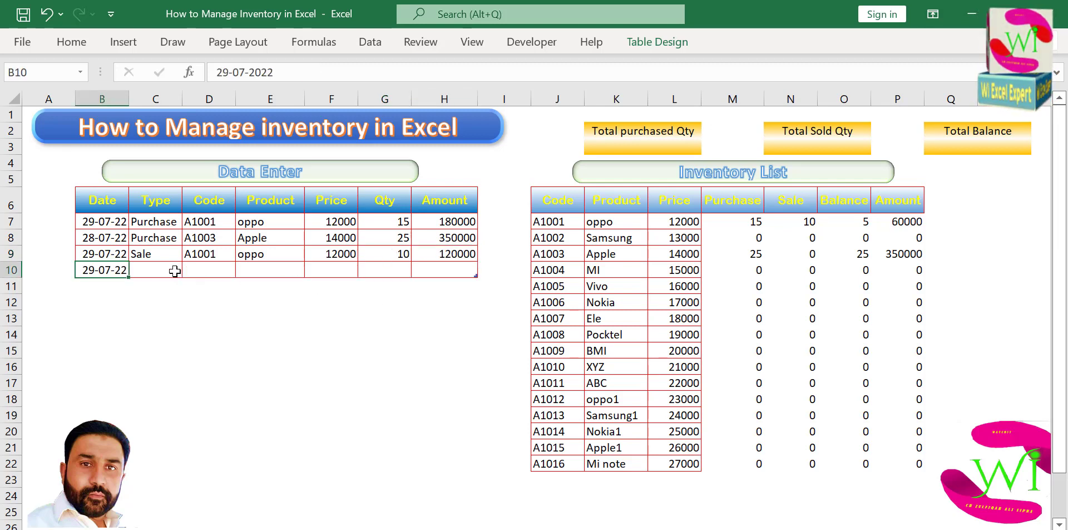
key(Tab)
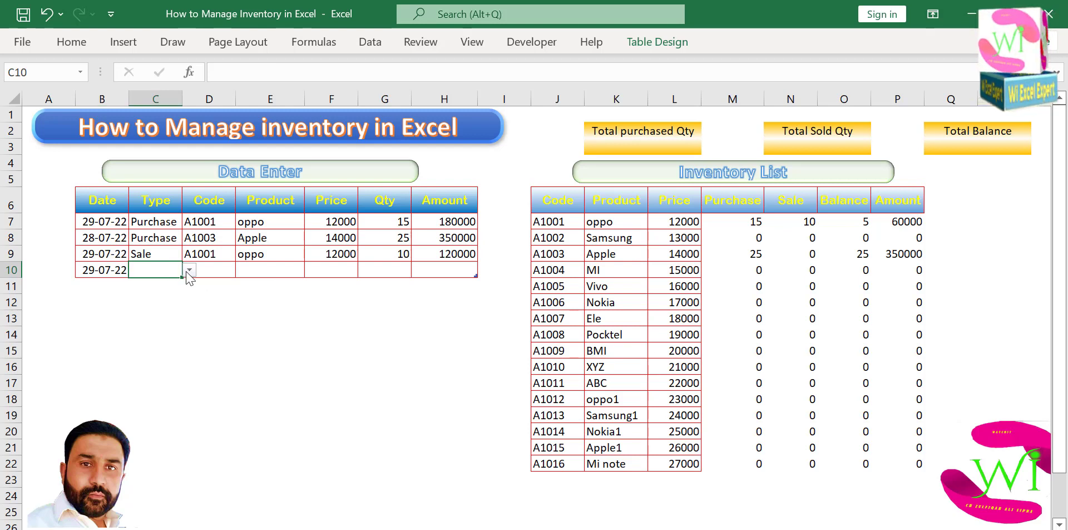
click(189, 270)
click(176, 285)
Enter code A1006 and quantity 27 for the row 10 record, and add a new table row below it
click(222, 270)
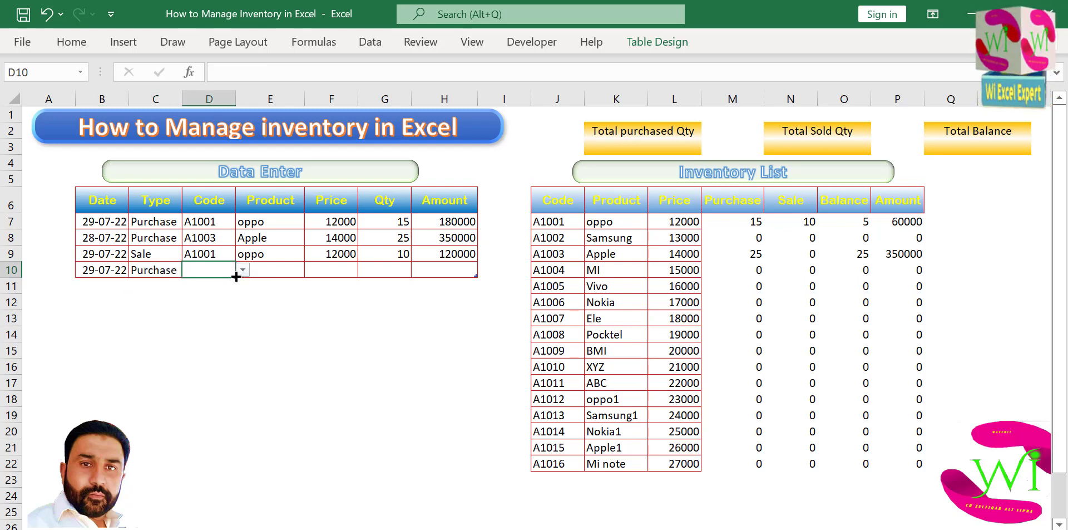
click(243, 270)
click(210, 344)
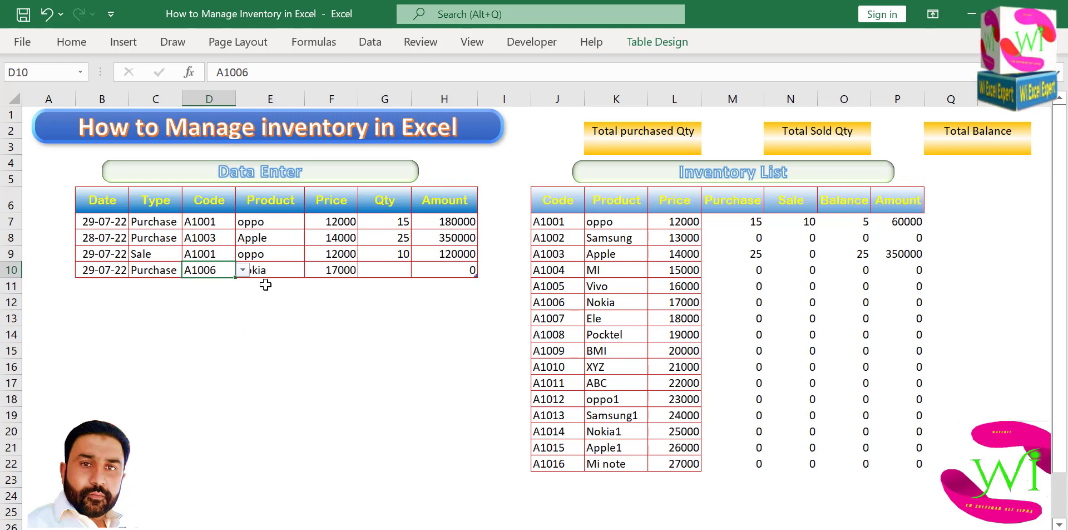
click(396, 270)
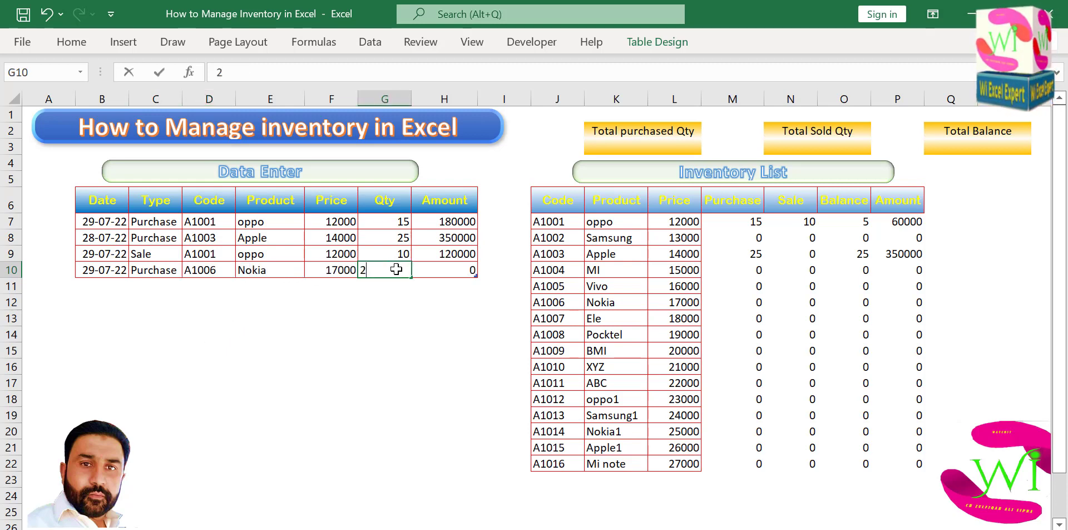
text(27)
key(Tab)
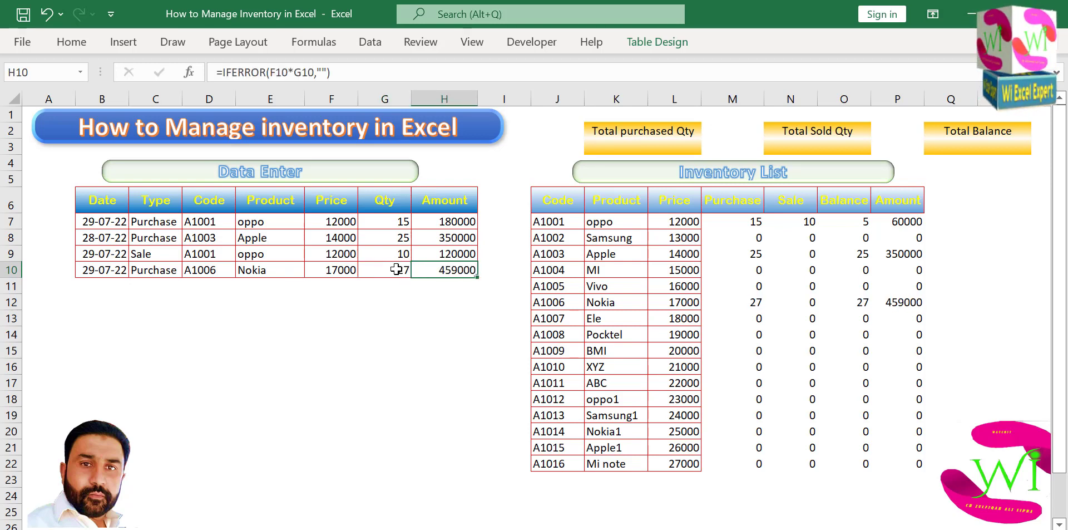
key(Tab)
Start the row 11 record with the current date 29-07-22 and the type Sale
key(ctrl+semicolon)
key(Tab)
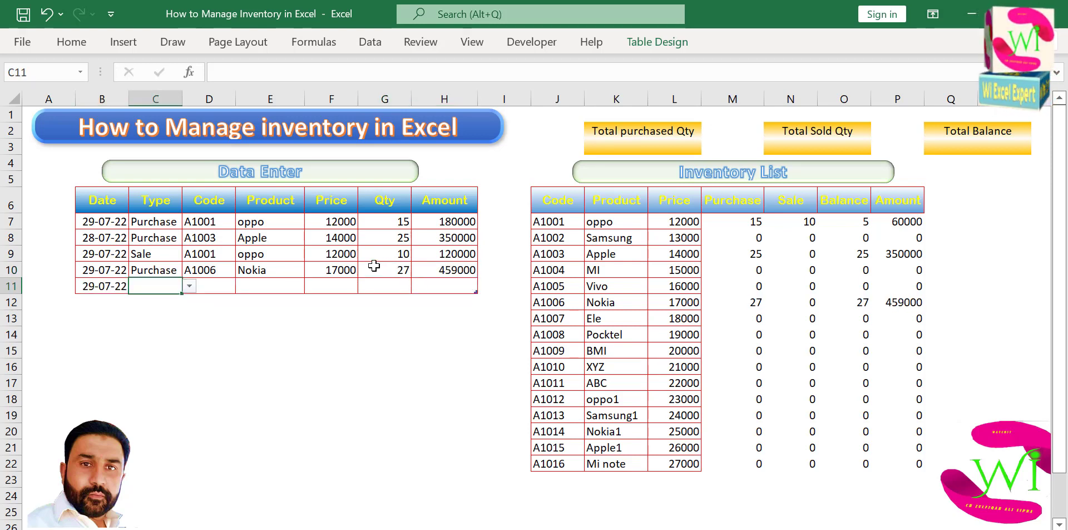
click(190, 285)
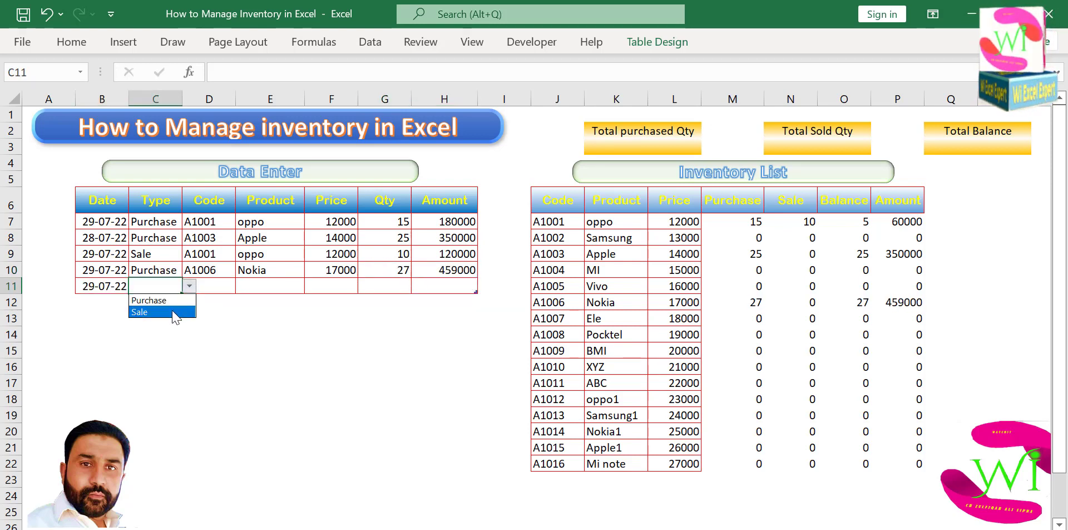
click(176, 309)
Enter code A1006 and quantity 15 for the row 11 record
click(224, 284)
click(242, 286)
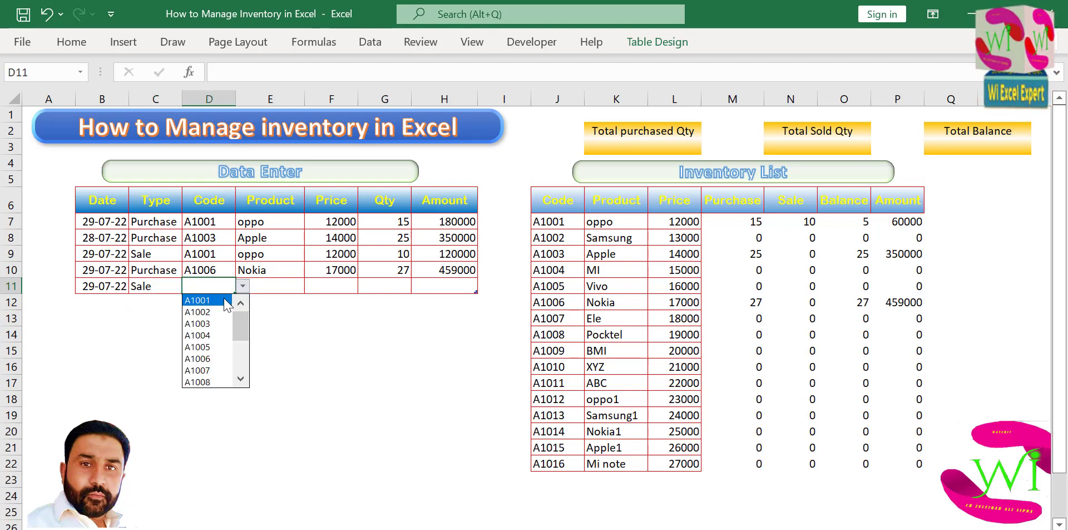
click(219, 358)
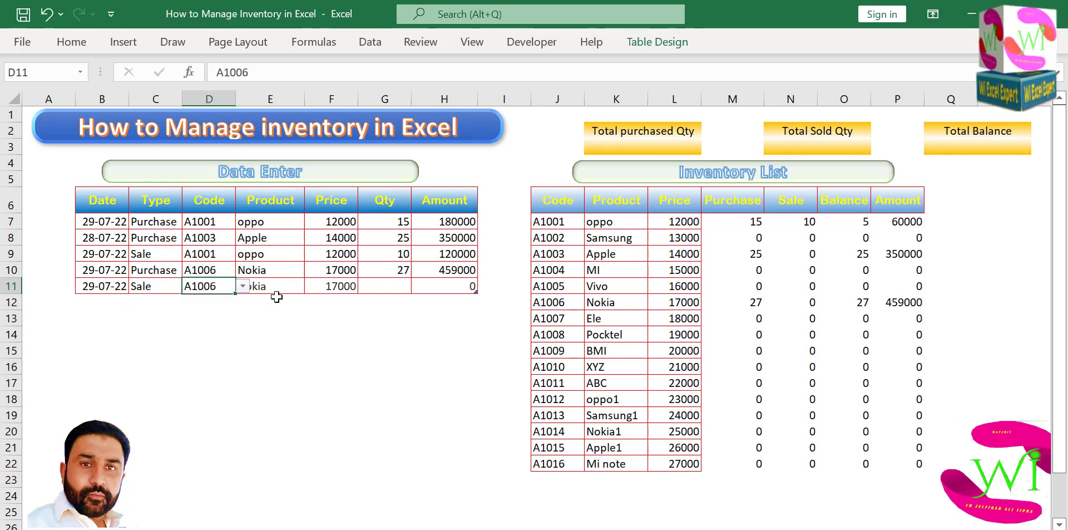
click(385, 284)
text(15)
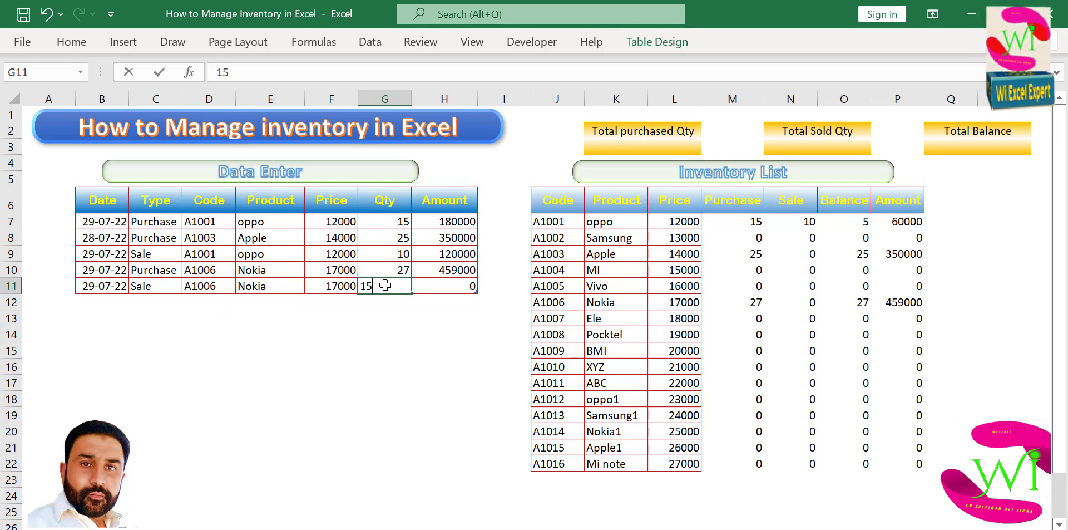
key(Tab)
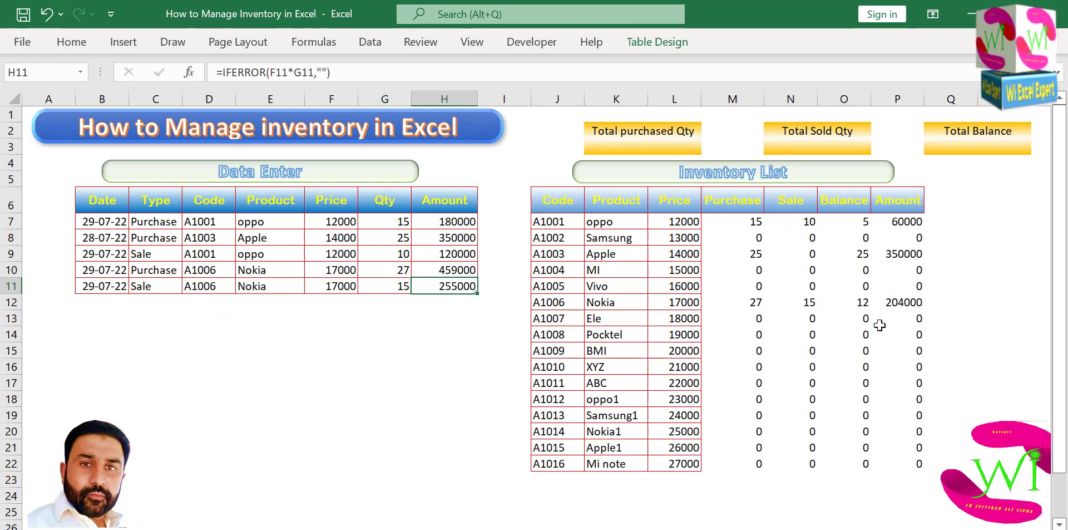
Centre the Purchase, Sale and Balance values in M7:O22 of the Inventory List horizontally
drag(753, 220, 849, 461)
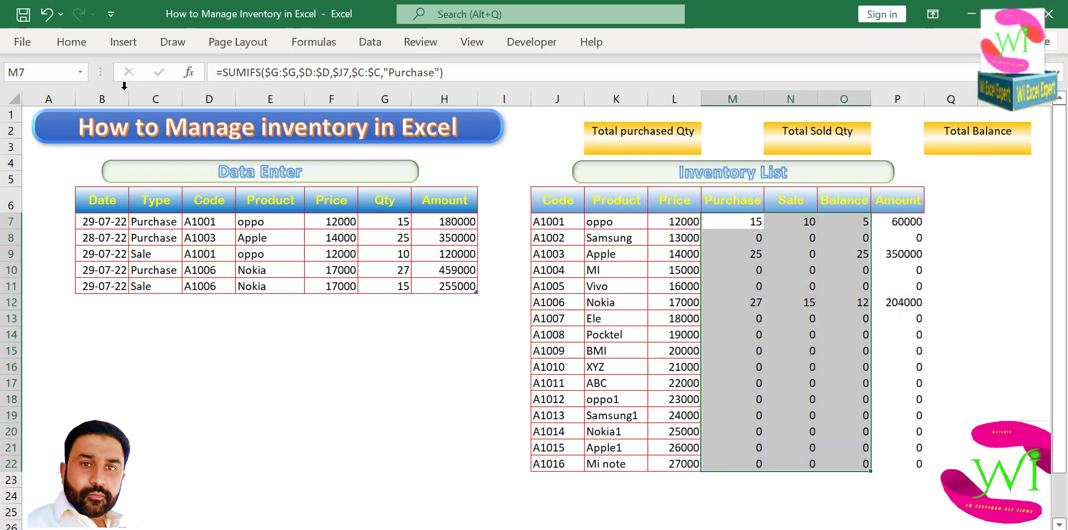
click(72, 48)
click(295, 69)
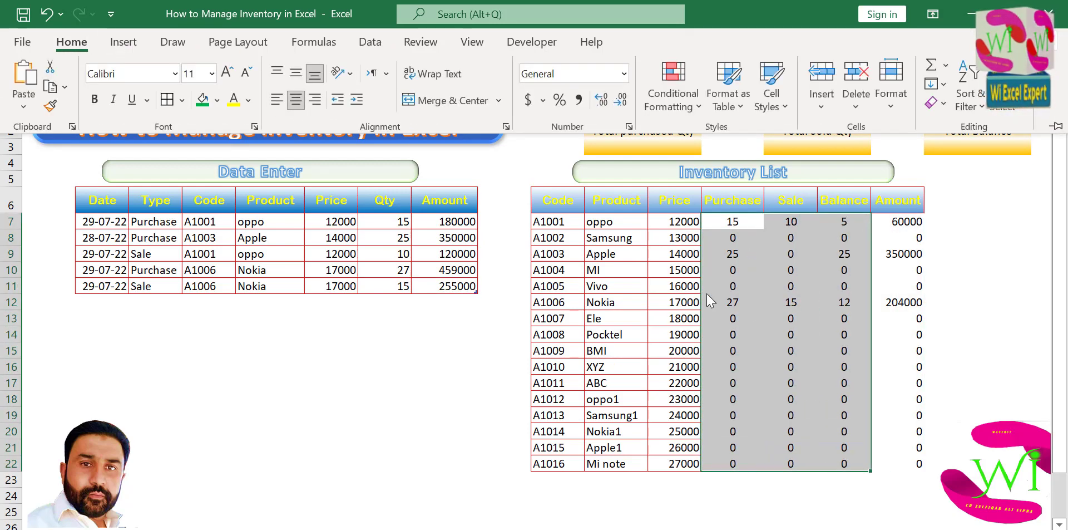
click(734, 275)
click(731, 281)
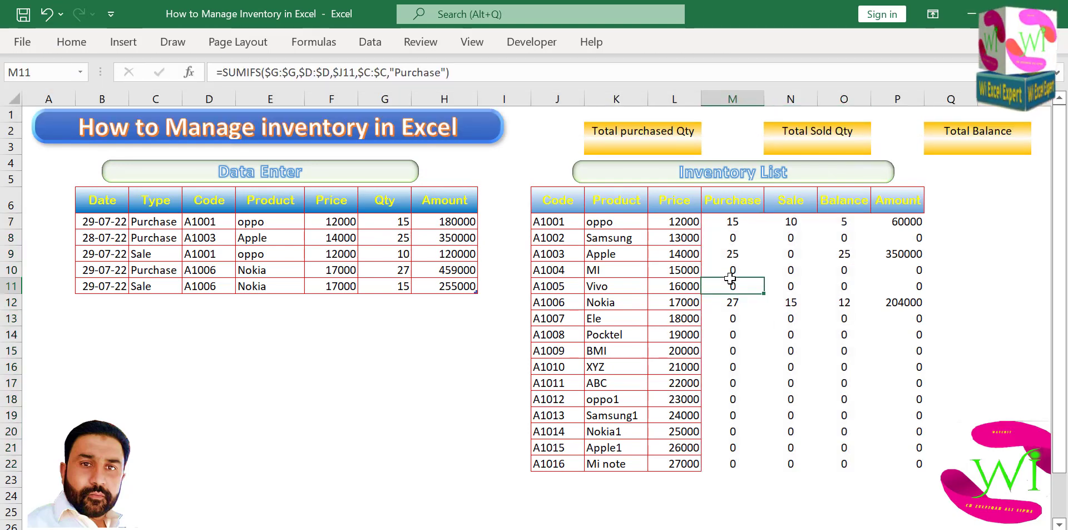
Apply all borders in red to the Purchase, Sale, Balance and Amount cells M7:P22
drag(708, 224, 901, 461)
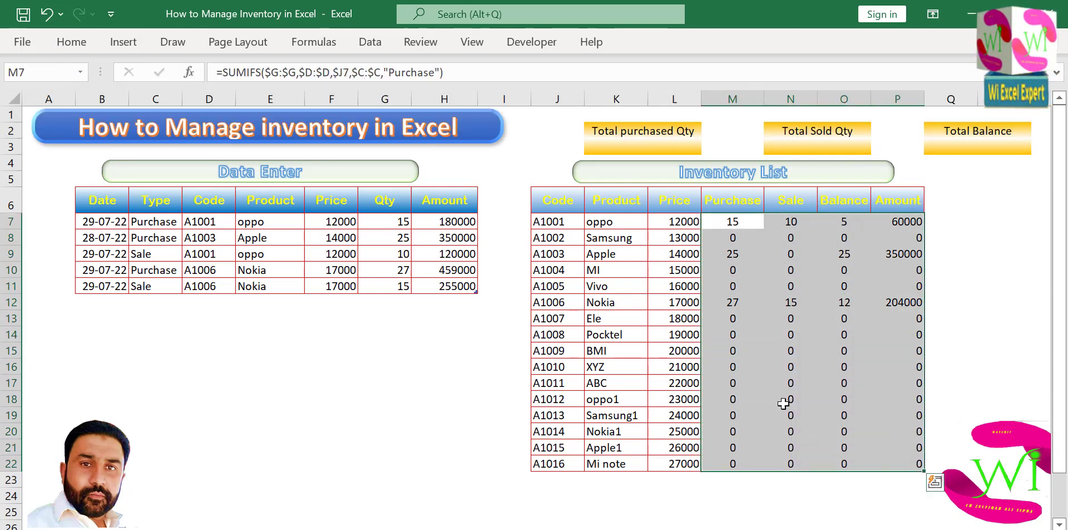
click(71, 41)
click(168, 101)
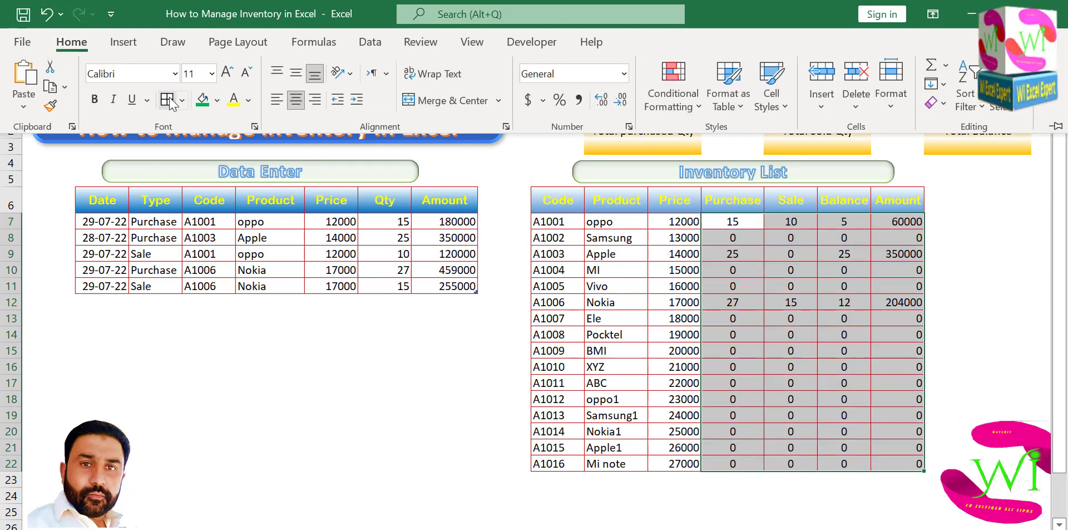
click(640, 343)
Convert the Inventory List range J6:P22 into a table with headers
drag(562, 202, 902, 458)
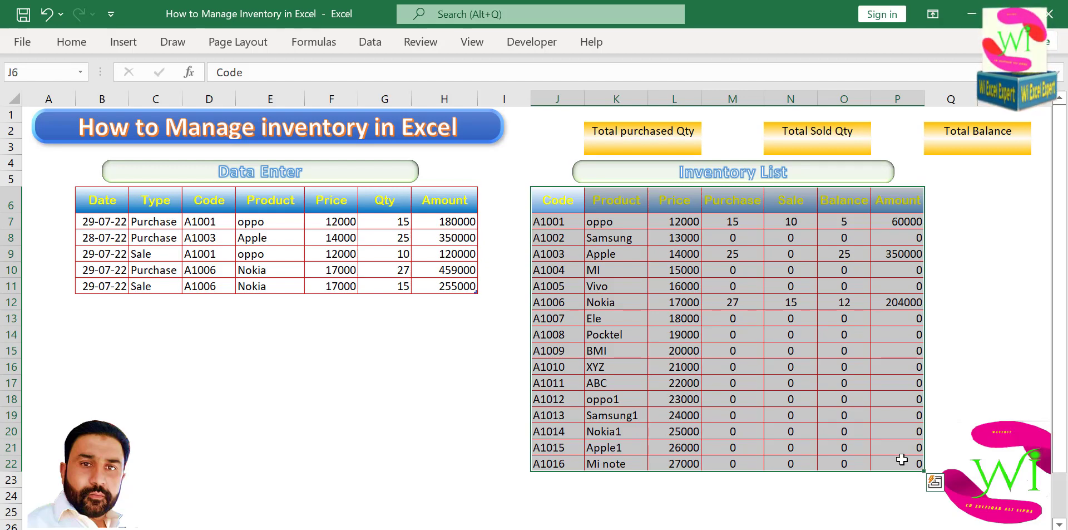
key(ctrl+t)
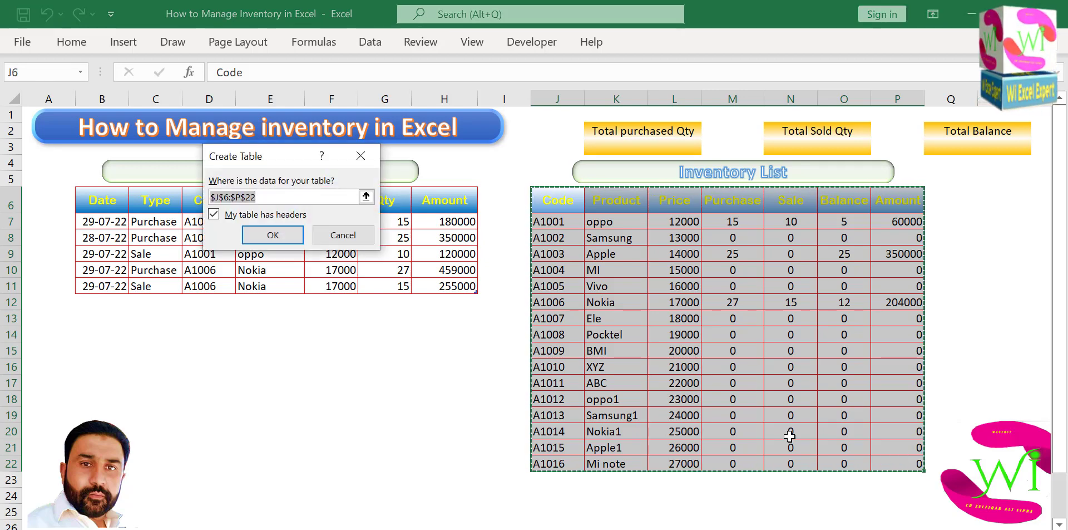
click(273, 234)
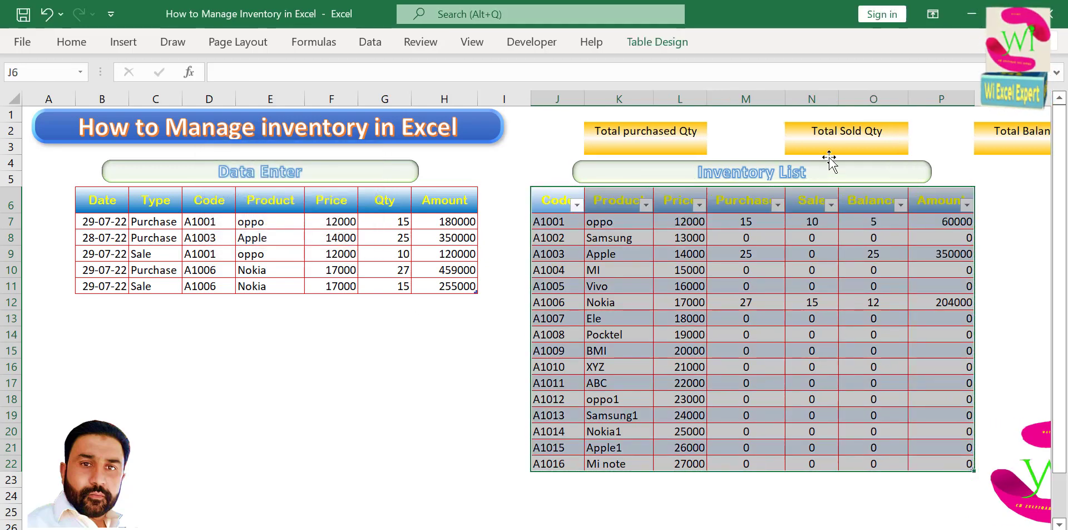
Hide the filter buttons of the Inventory List table and clear its table style
click(663, 44)
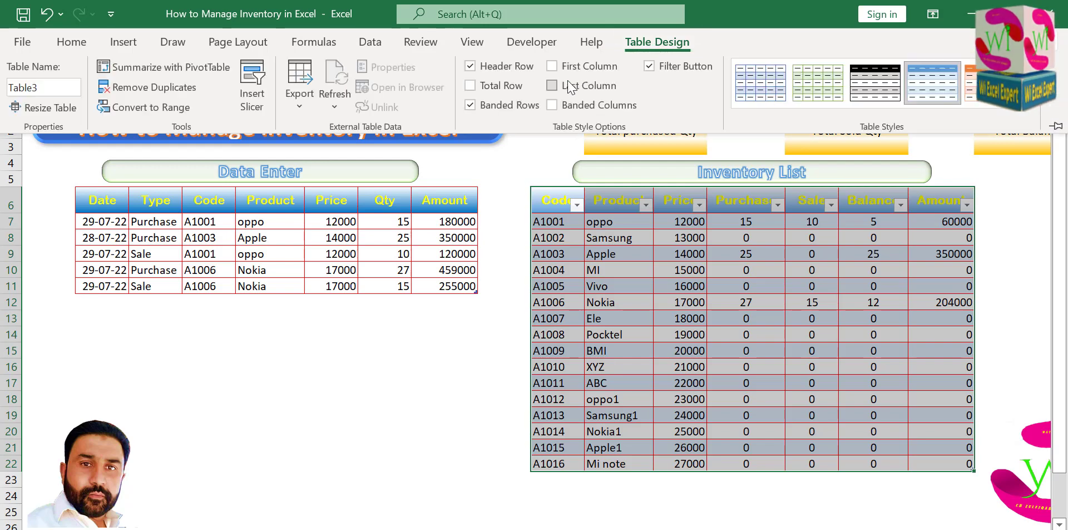
click(649, 66)
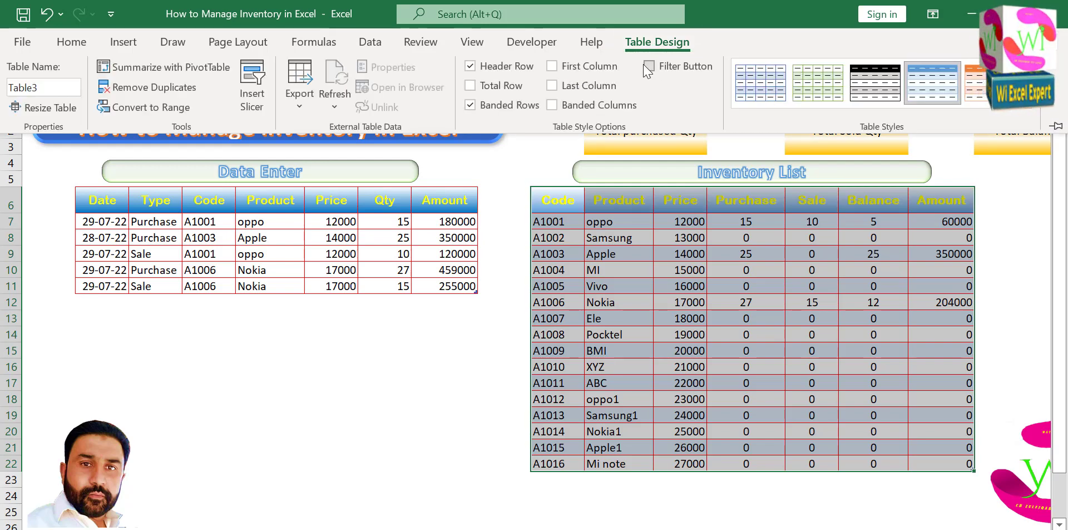
click(1032, 109)
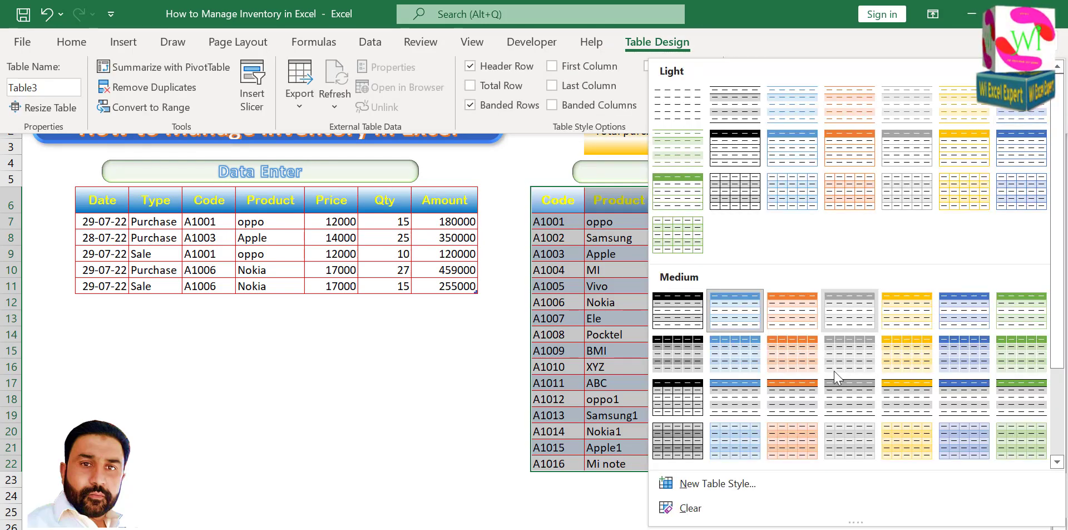
click(711, 510)
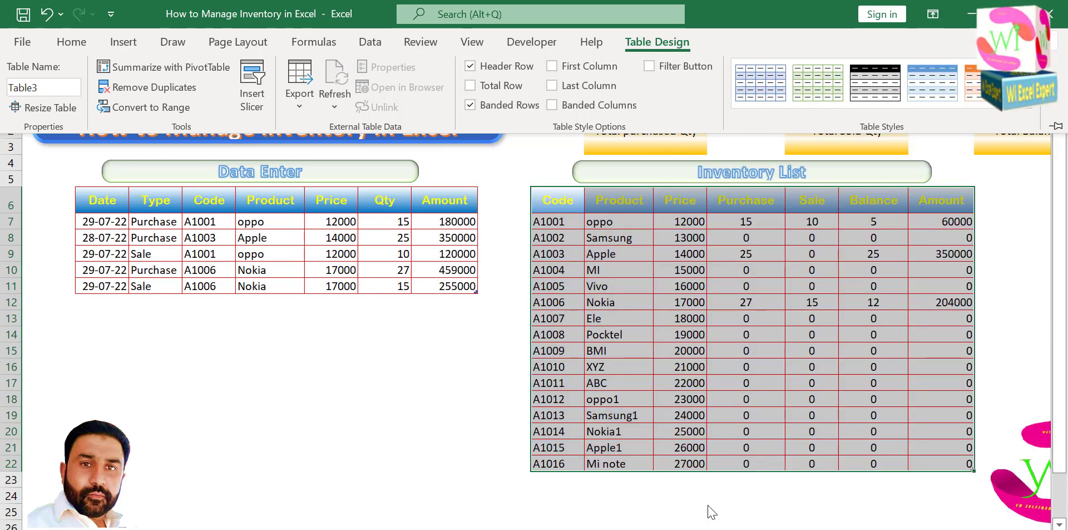
click(808, 312)
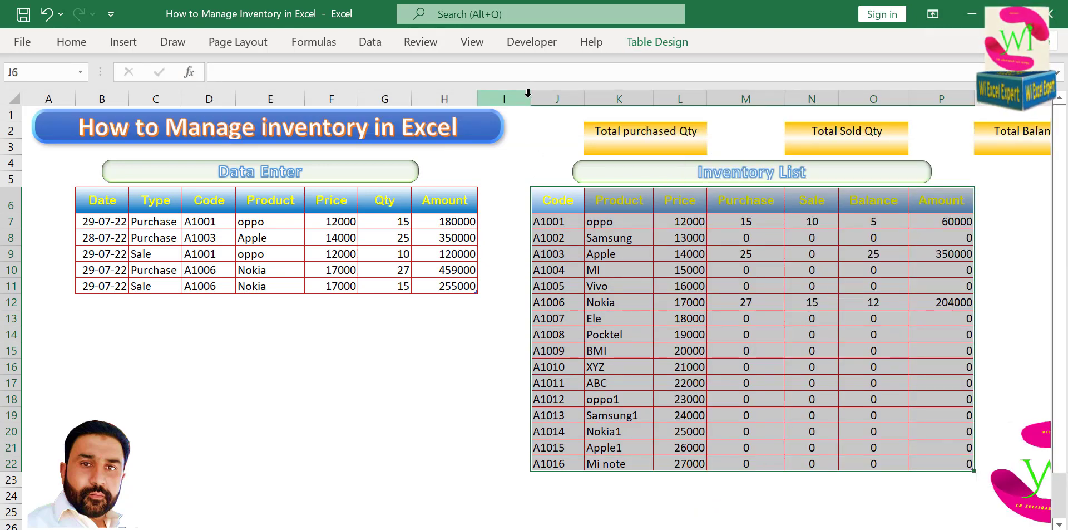
Narrow the blank column I between the two tables and the Purchase column M
drag(531, 99, 505, 102)
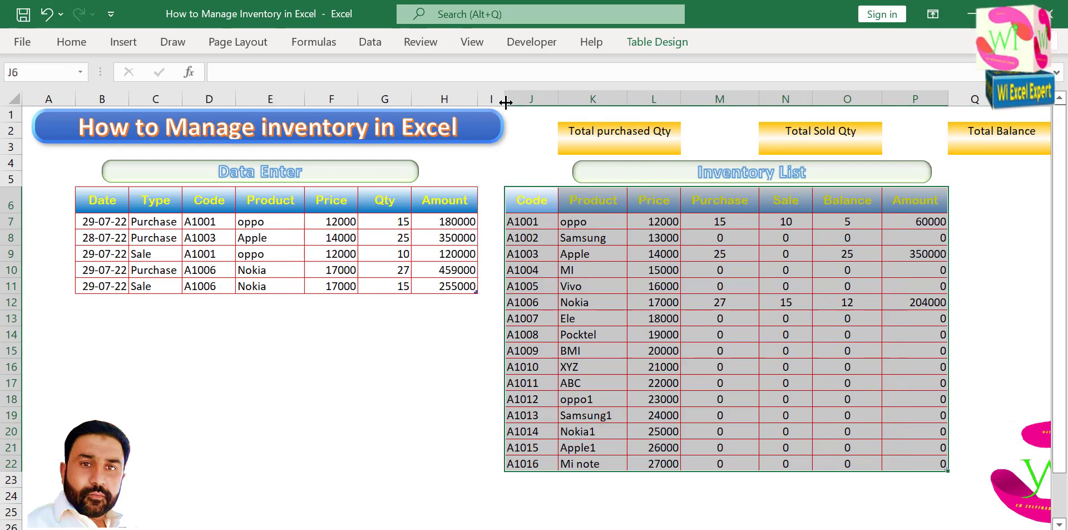
click(705, 95)
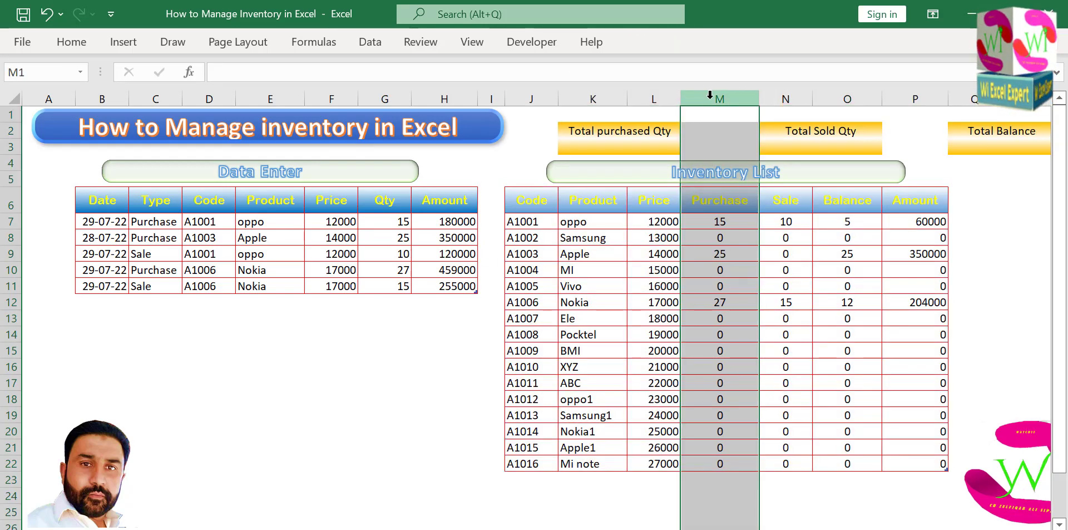
drag(759, 99, 748, 100)
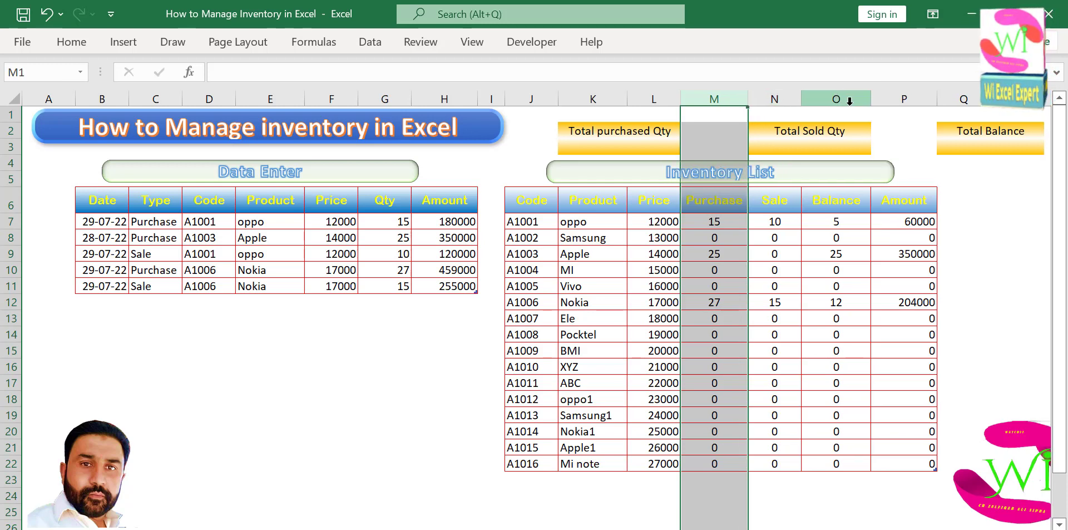
Narrow the Balance, Amount, Code, Product and Price columns of the Inventory List to fit their contents
drag(870, 99, 858, 98)
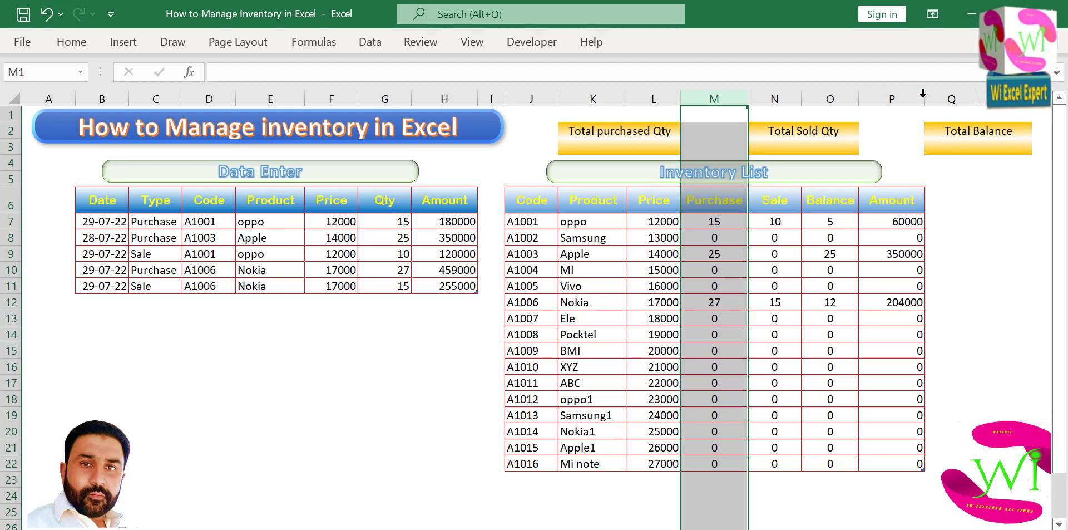
drag(924, 99, 911, 99)
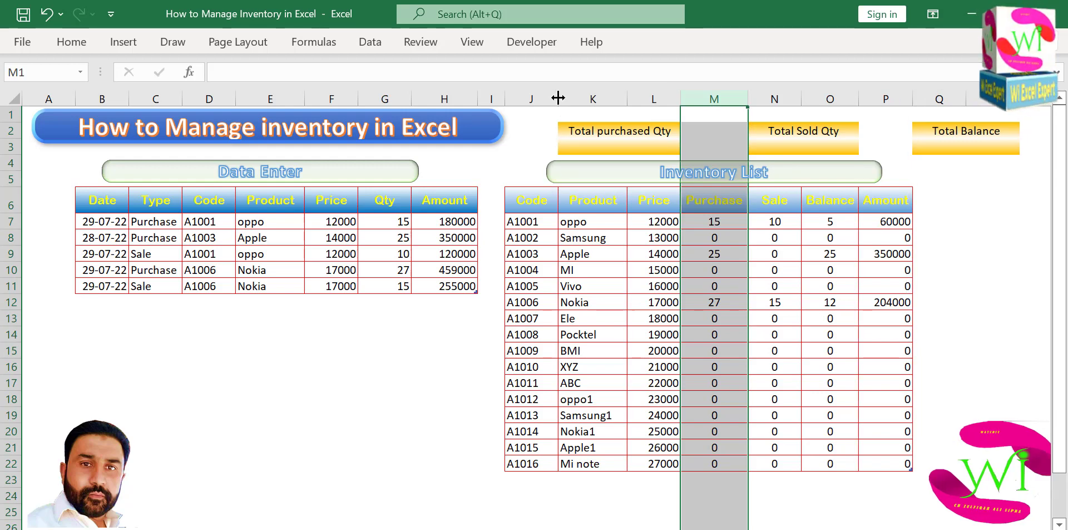
drag(558, 98, 541, 98)
drag(613, 99, 601, 99)
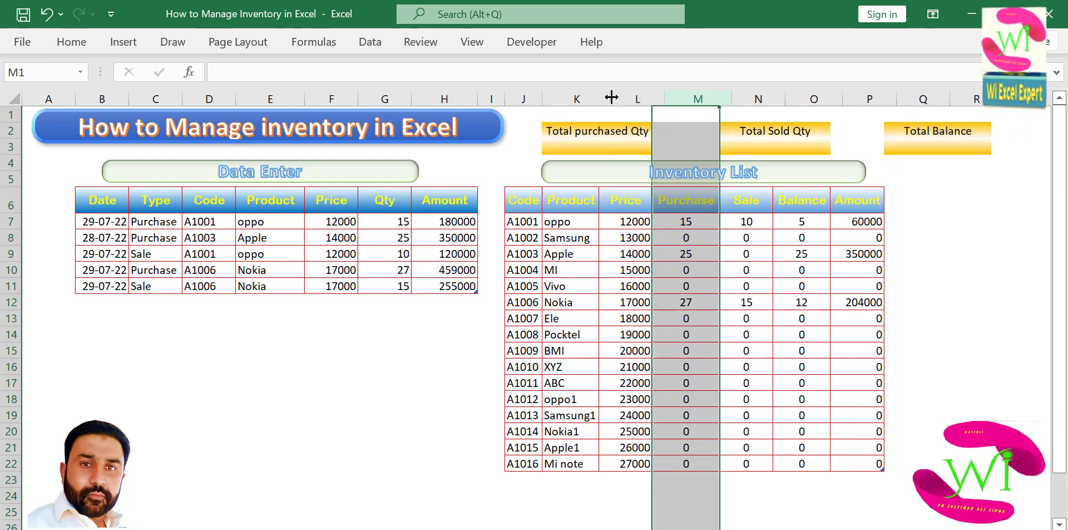
click(648, 90)
drag(651, 97, 635, 98)
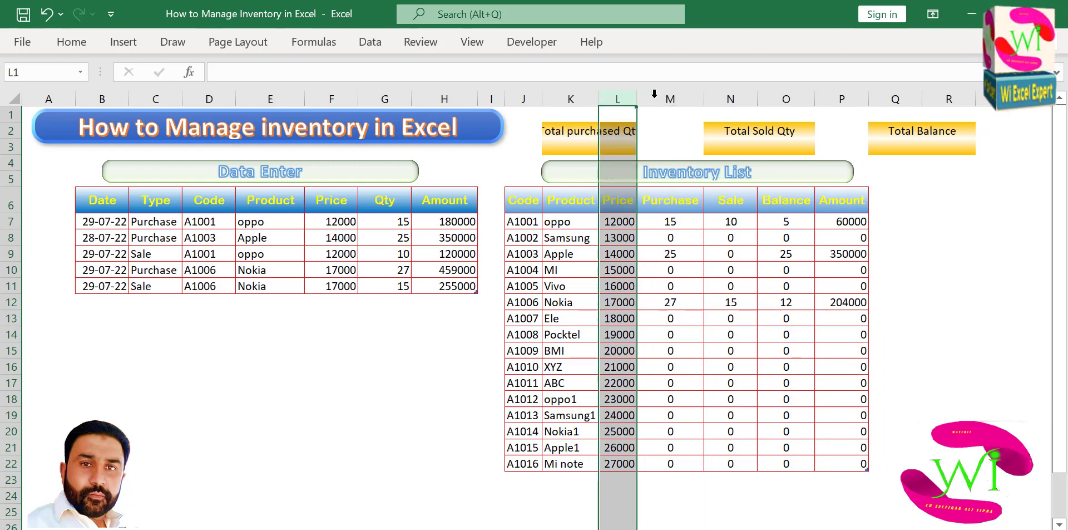
click(682, 286)
click(693, 414)
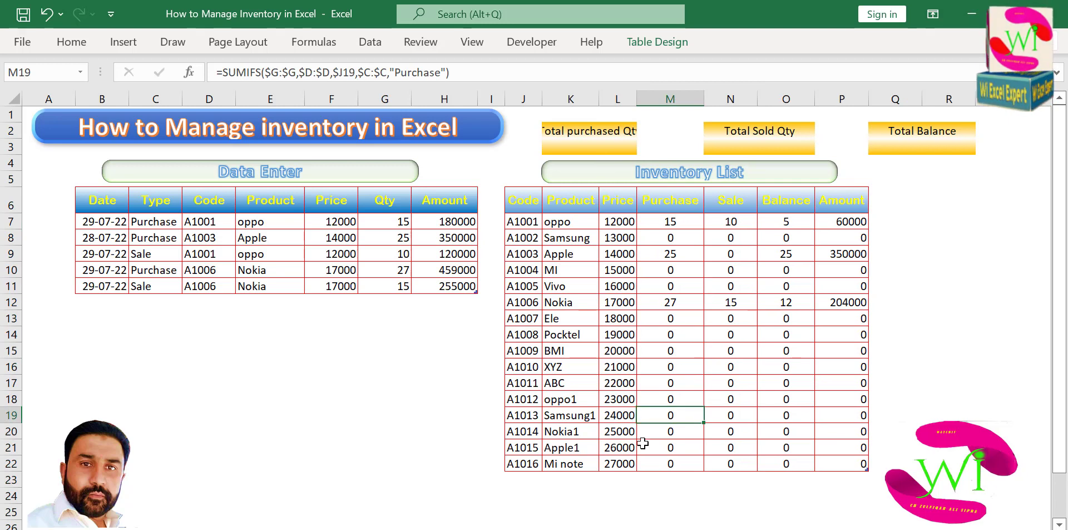
Extend the Inventory List by filling the code series from J22 down to A1017 in J23
click(525, 477)
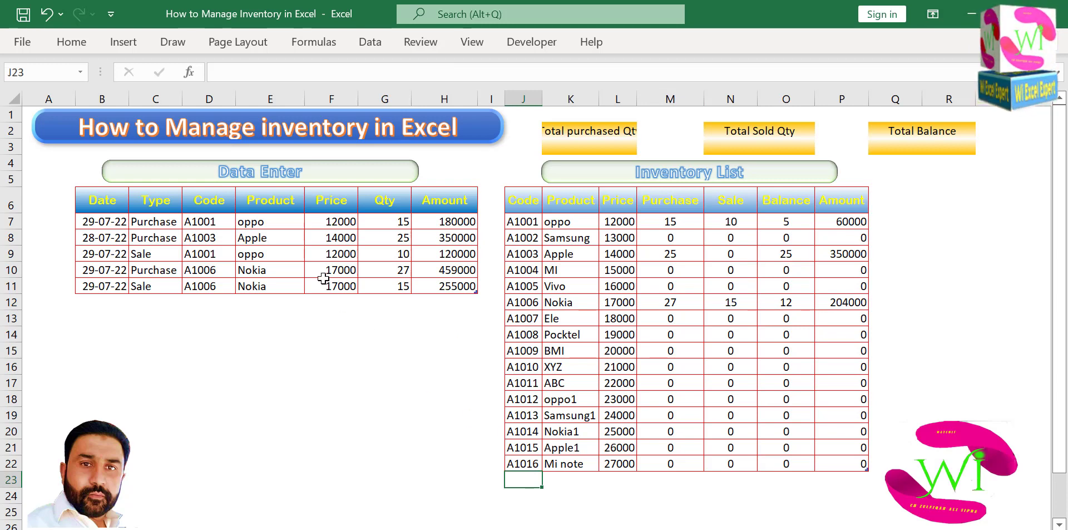
click(213, 286)
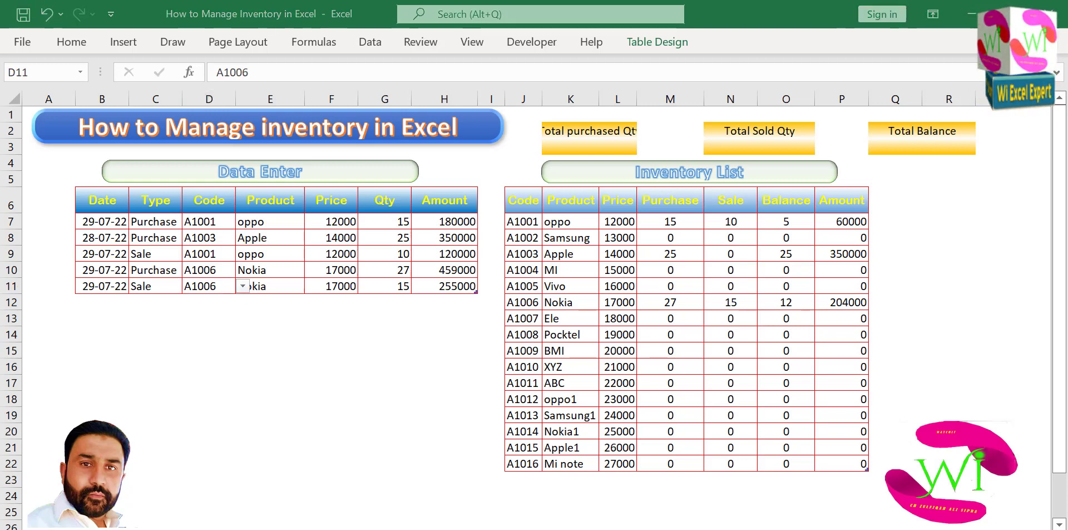
click(523, 478)
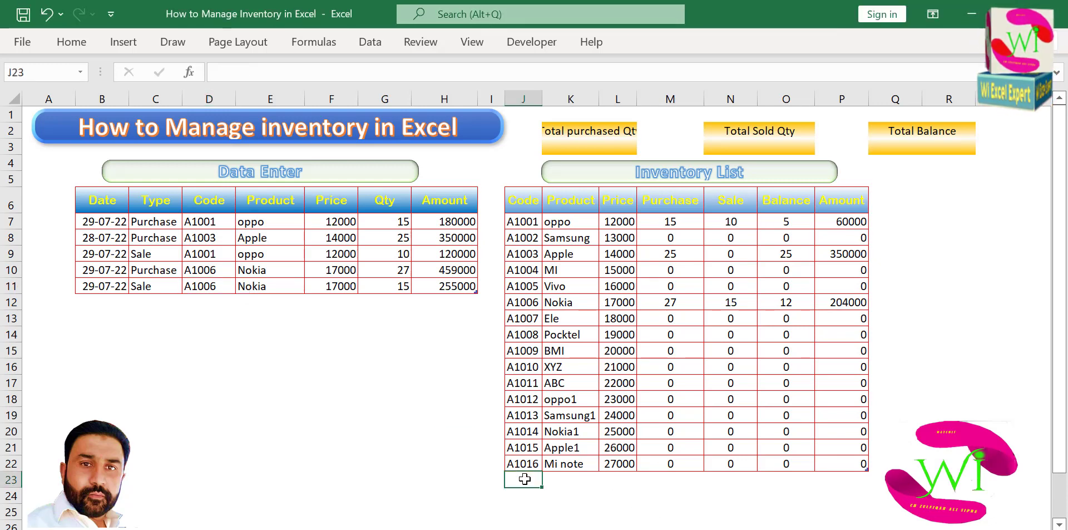
click(528, 464)
drag(544, 470, 548, 484)
click(576, 477)
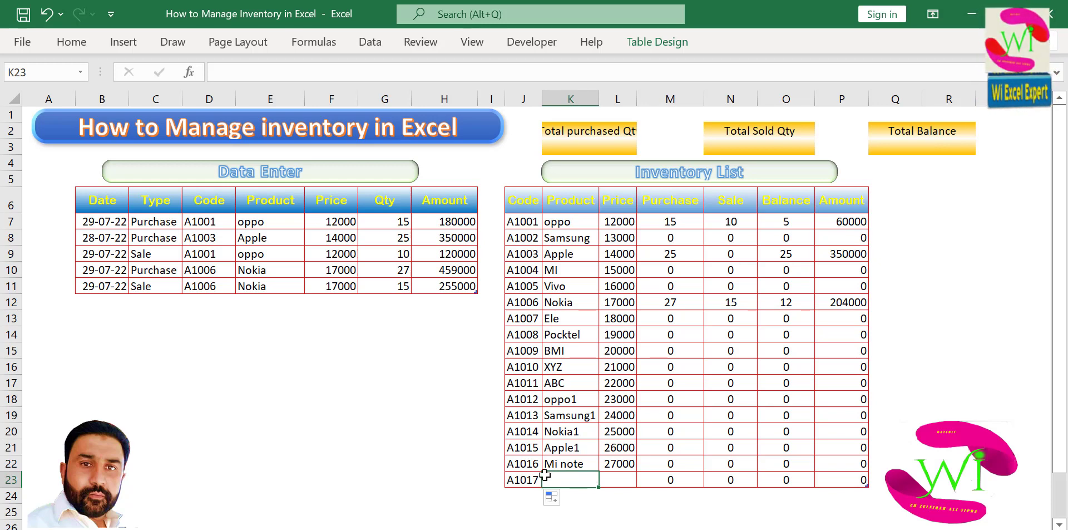
Check the code drop-down in D11 for A1017, then undo the row added to the Inventory List
click(226, 284)
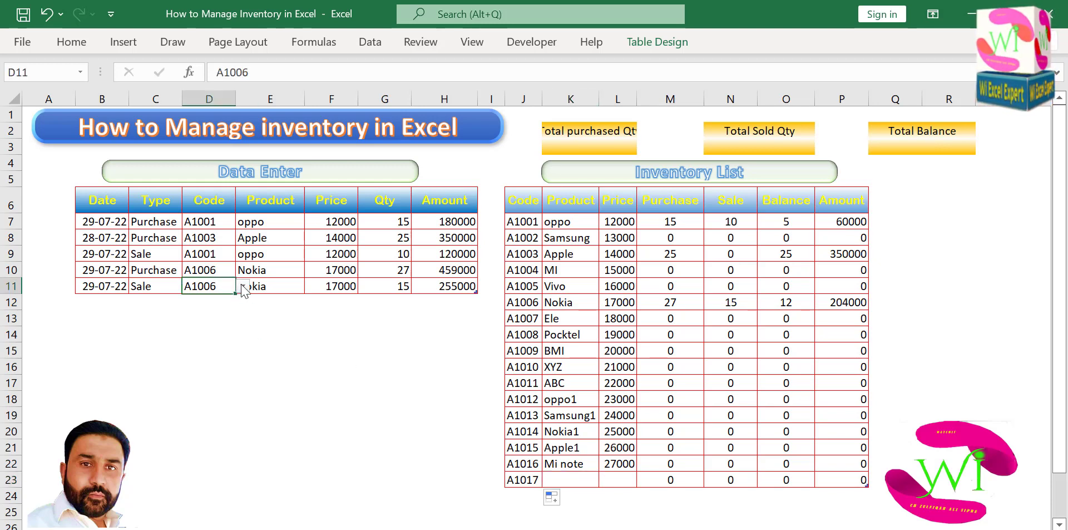
click(243, 286)
drag(246, 345, 245, 360)
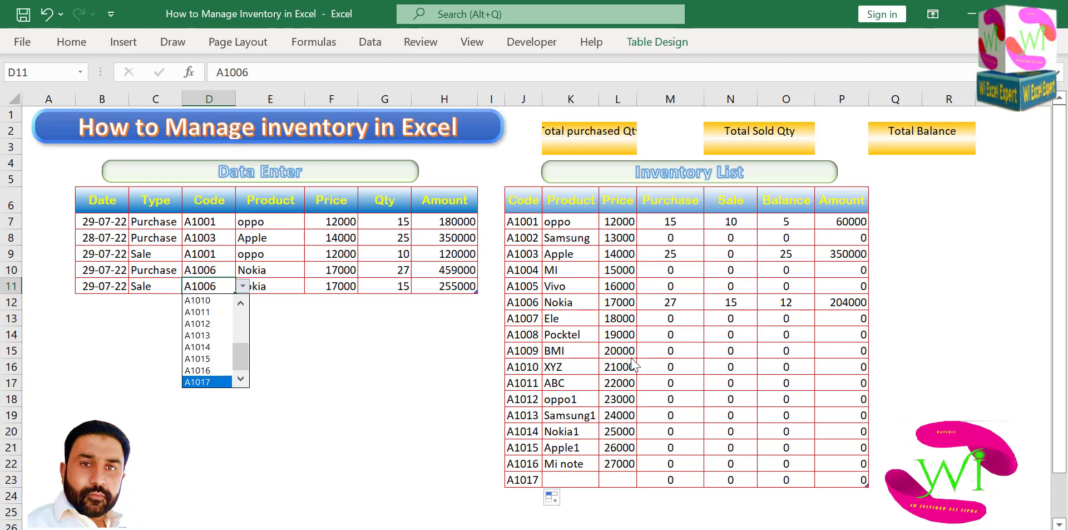
key(Escape)
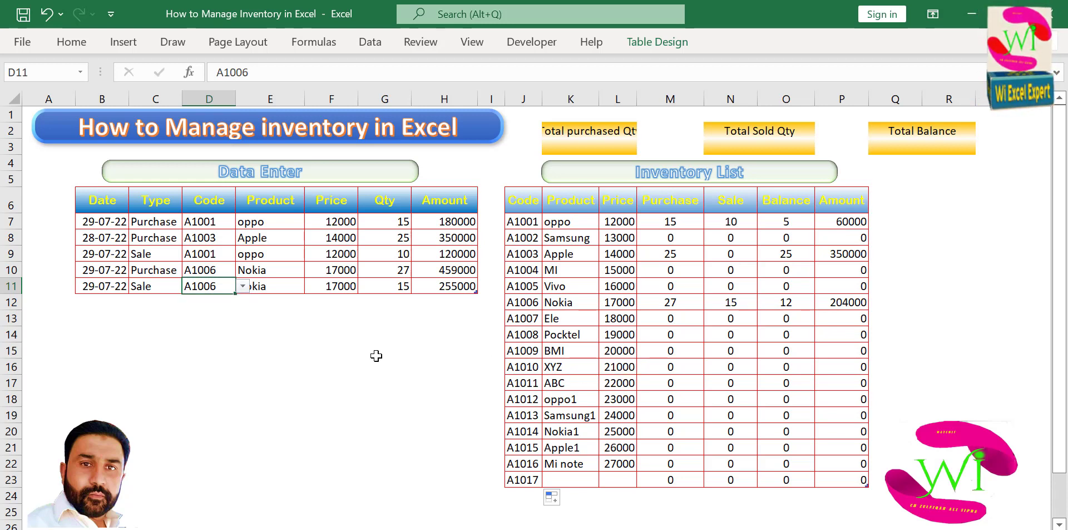
key(ctrl+z)
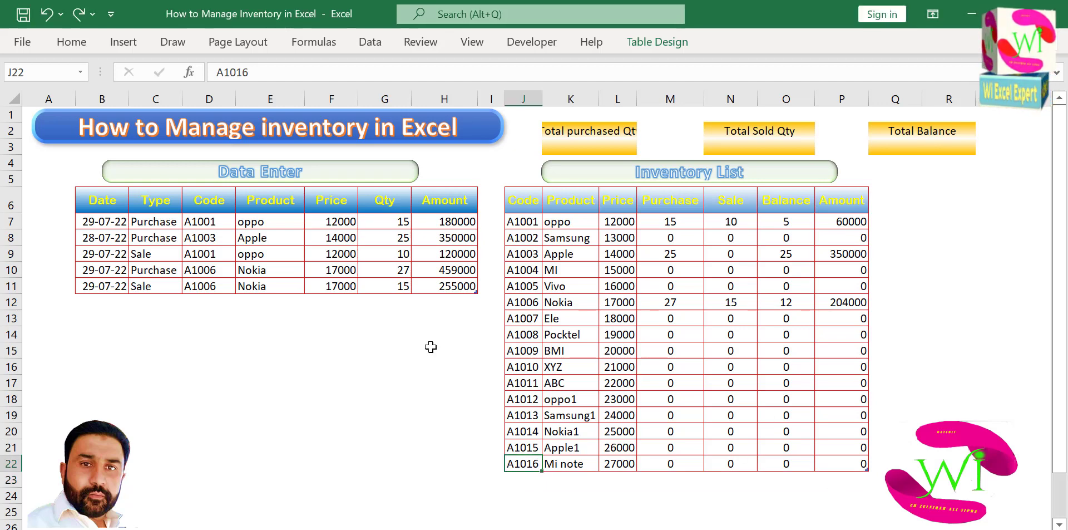
Reduce the font size of the Total purchased Qty, Total Sold Qty and Total Balance headings to 9
click(584, 129)
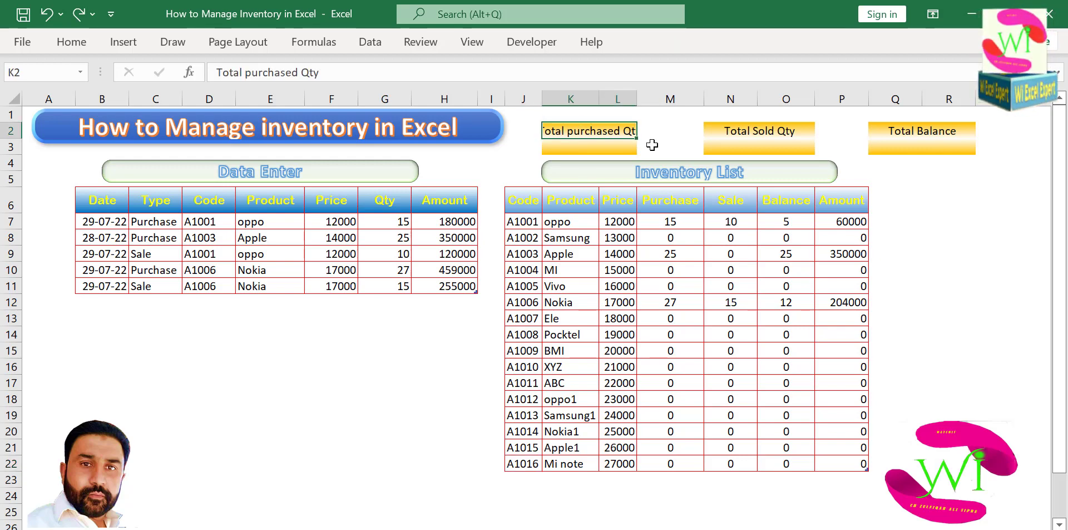
ctrl+click(766, 130)
ctrl+click(908, 130)
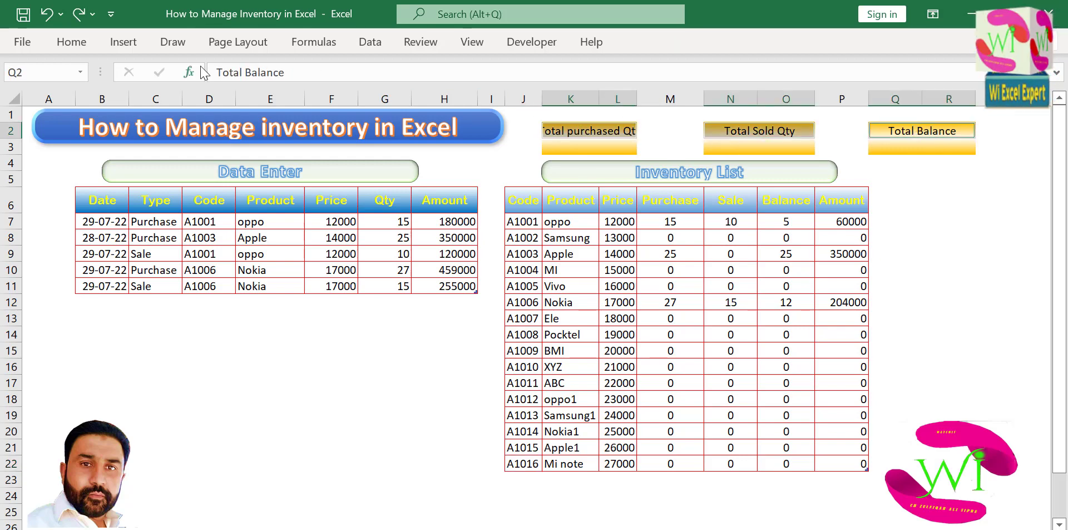
click(72, 40)
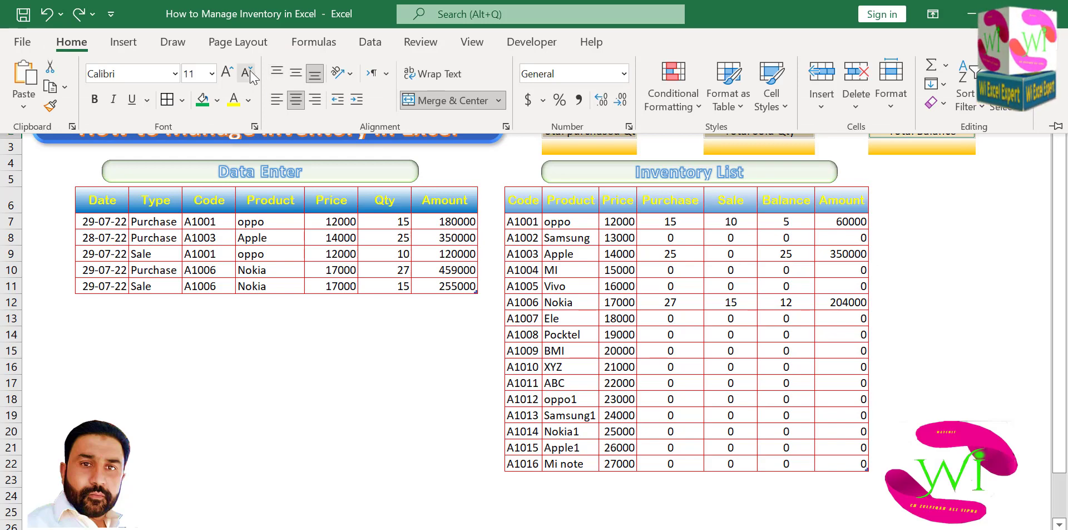
click(246, 72)
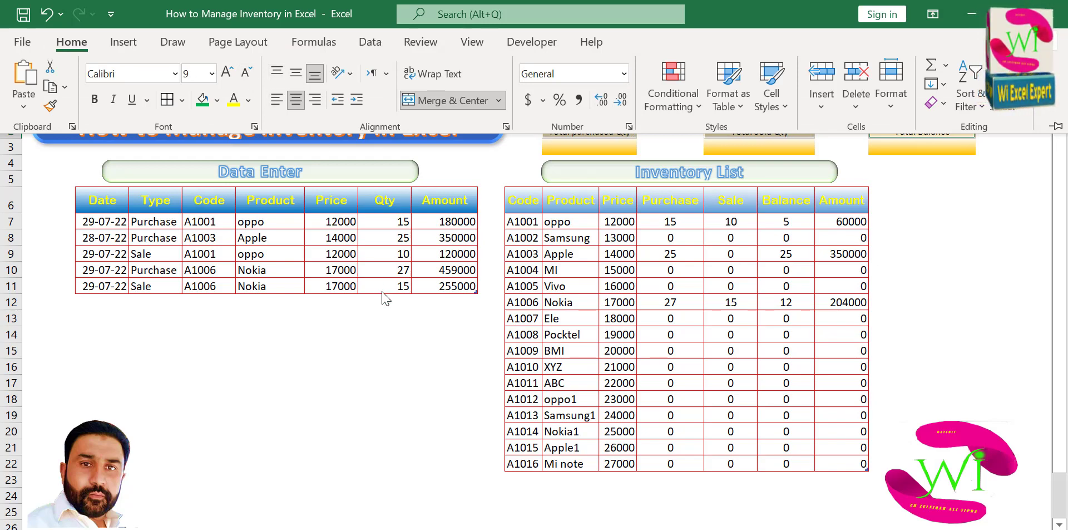
click(422, 353)
Enter =SUM(Table3[Purchase]) in K3 under Total purchased Qty
click(614, 144)
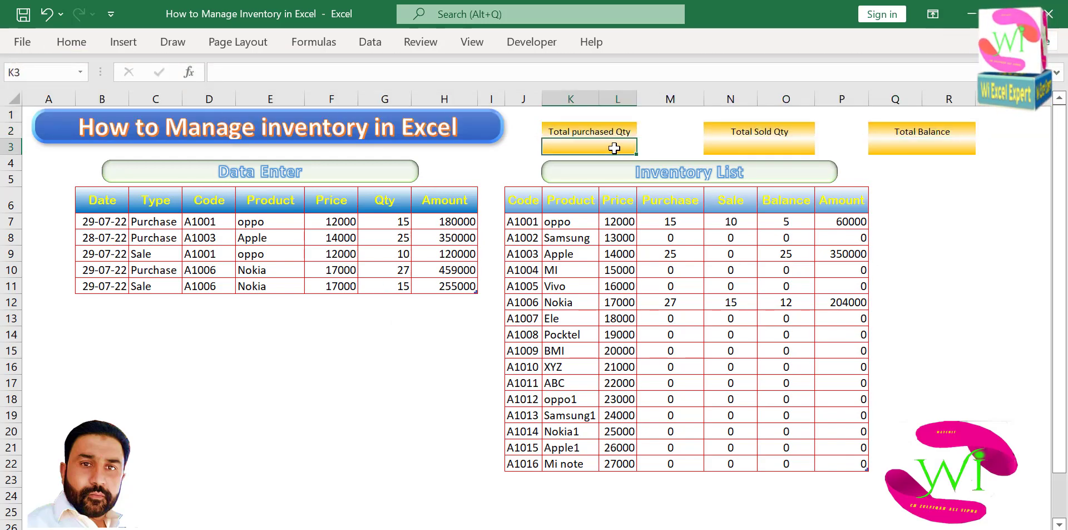
text(=sum()
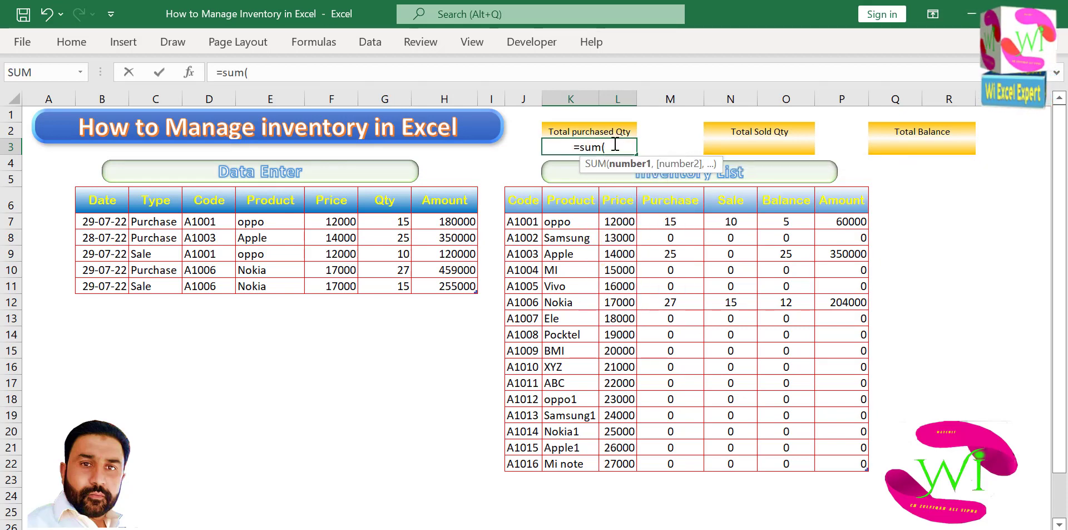
drag(673, 222, 680, 460)
text())
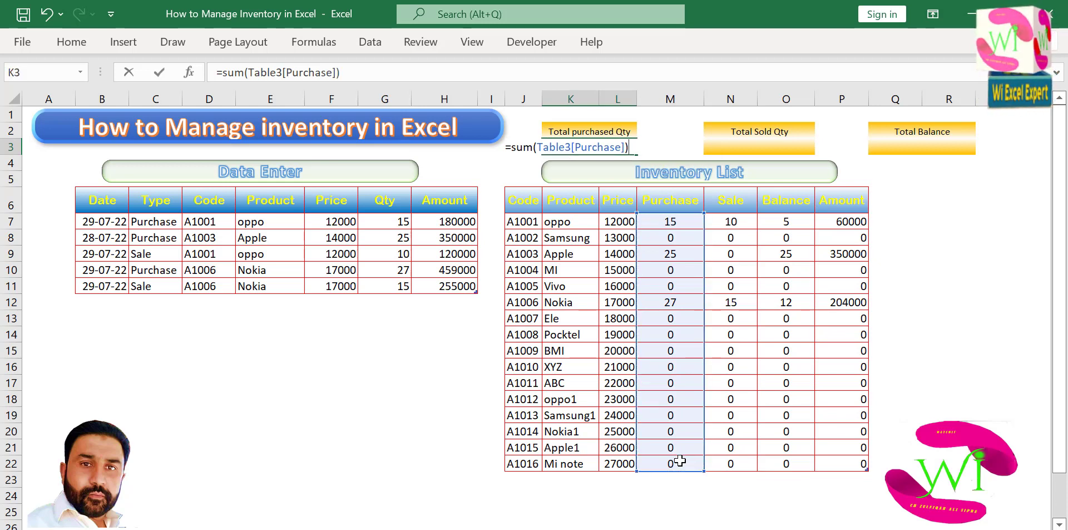
key(Return)
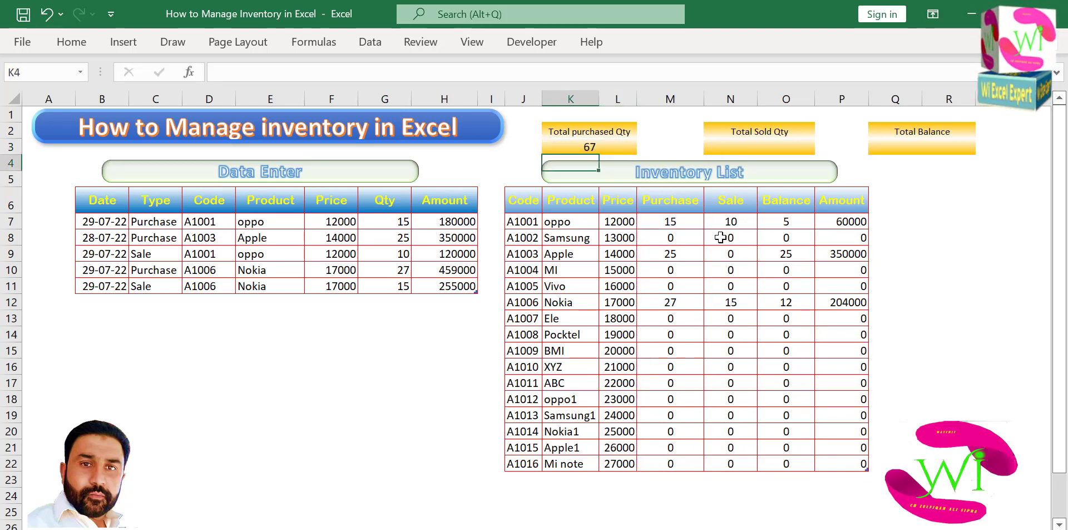
Enter =SUM(Table3[Sale]) in N3 under Total Sold Qty
click(777, 146)
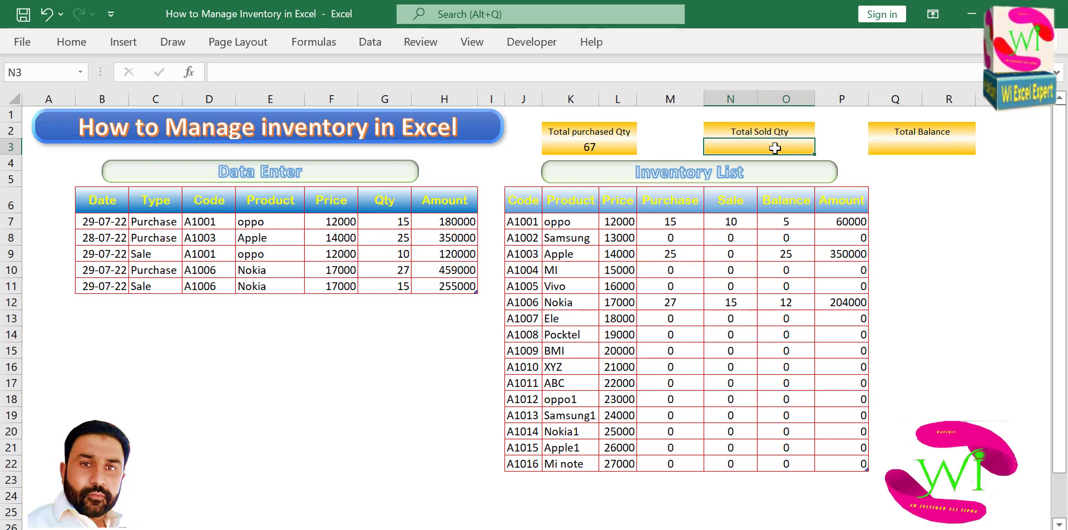
text(=sum()
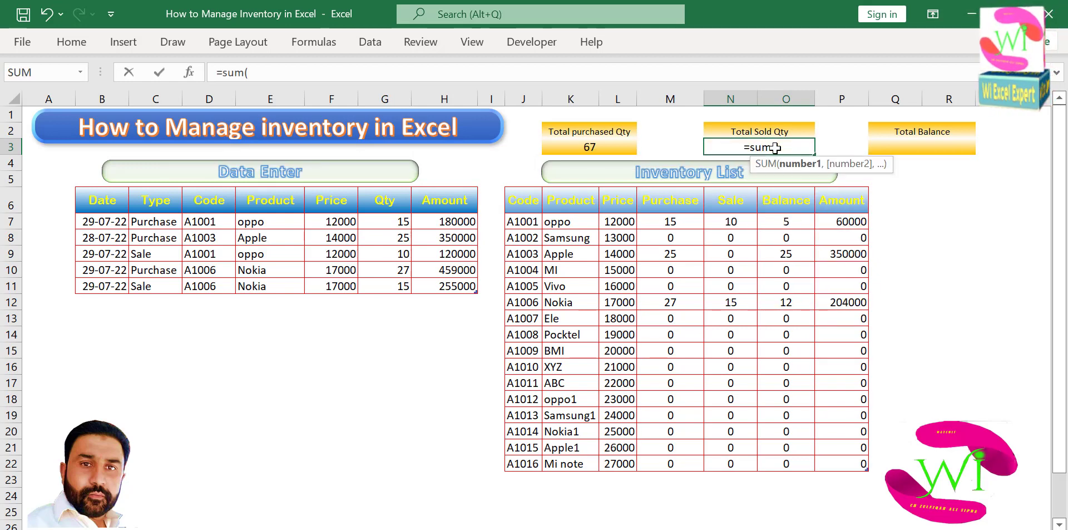
drag(723, 221, 731, 464)
text())
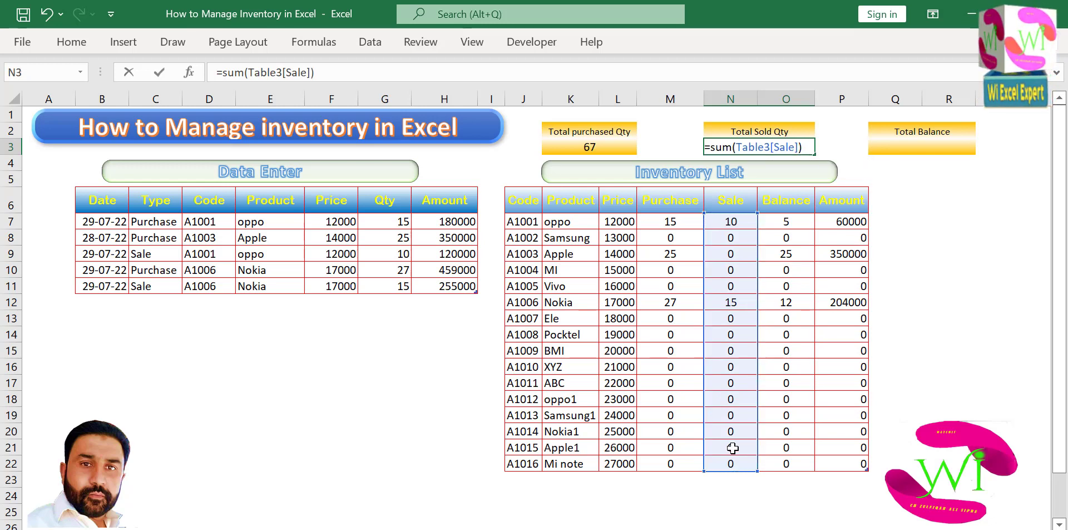
key(Return)
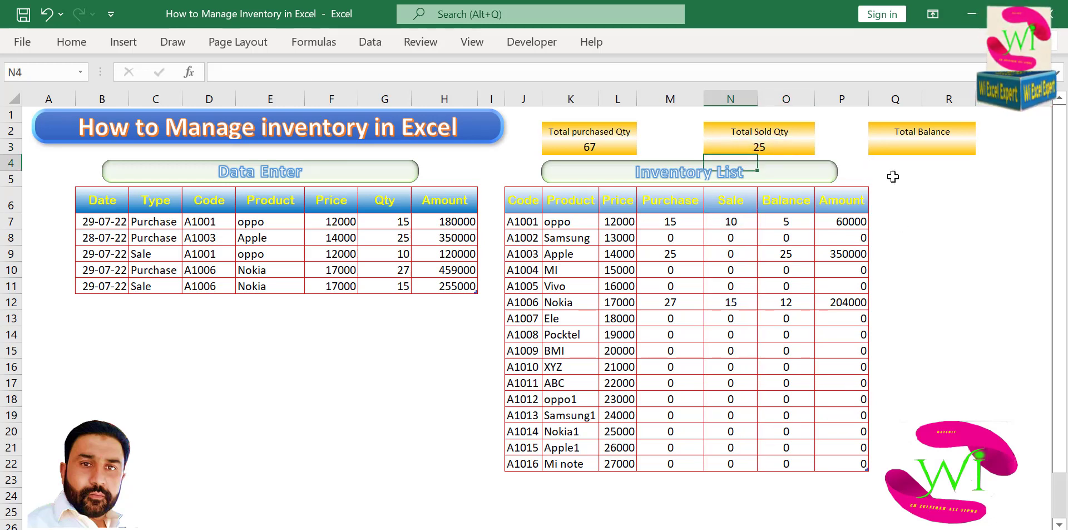
Calculate the Total Balance in Q3 by subtracting the total sold quantity in N3 from the total purchased quantity in K3
click(901, 145)
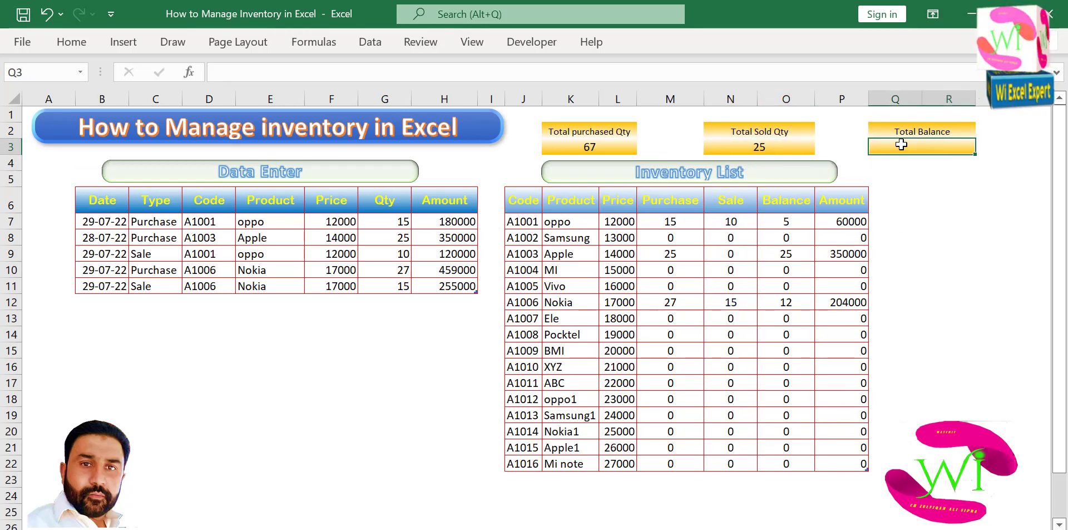
text(=)
click(610, 145)
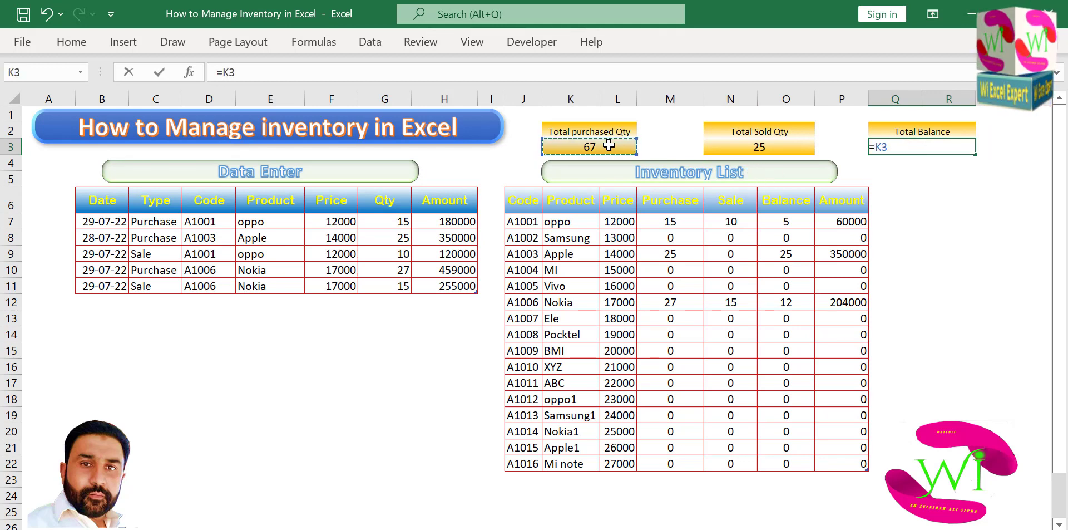
text(-)
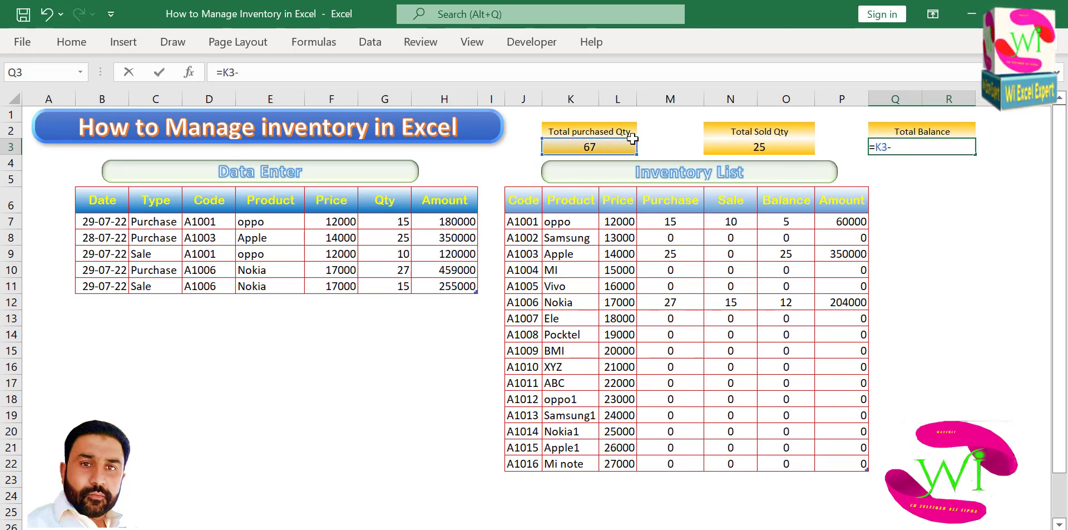
click(725, 140)
key(Return)
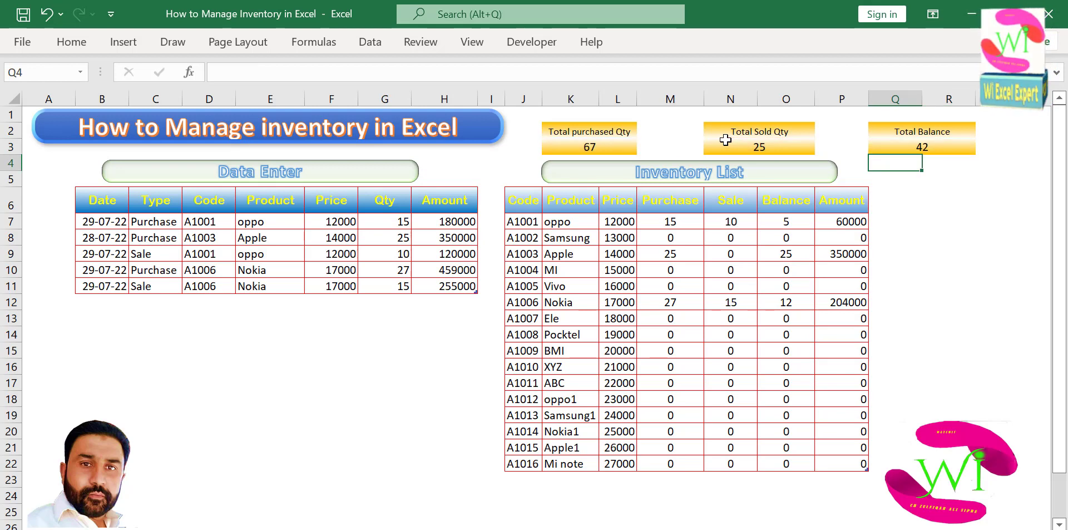
click(968, 219)
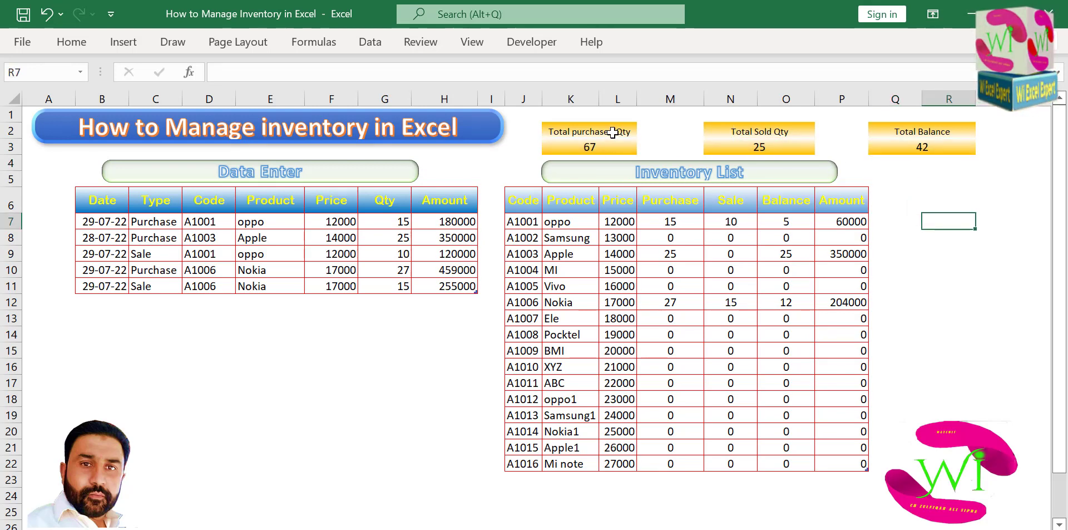
Apply Thick Outside Borders to the Total purchased Qty, Total Sold Qty and Total Balance boxes, adjusting the border line style first
click(613, 133)
ctrl+click(722, 150)
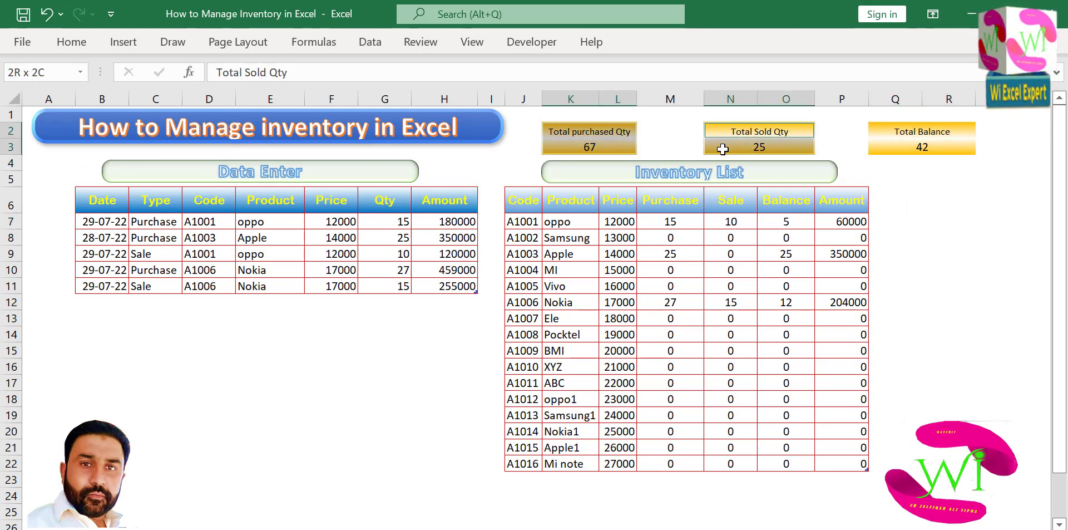
ctrl+click(937, 146)
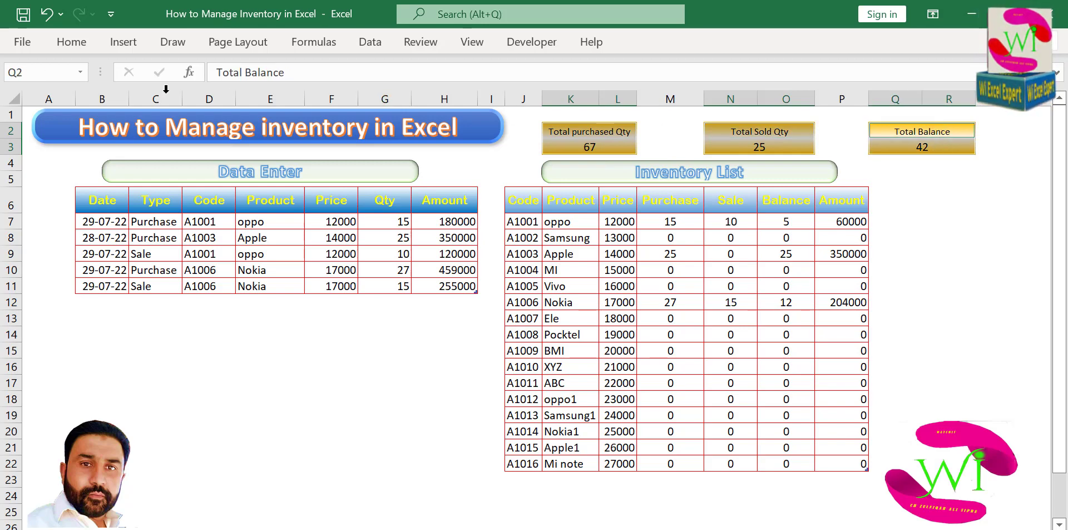
click(84, 44)
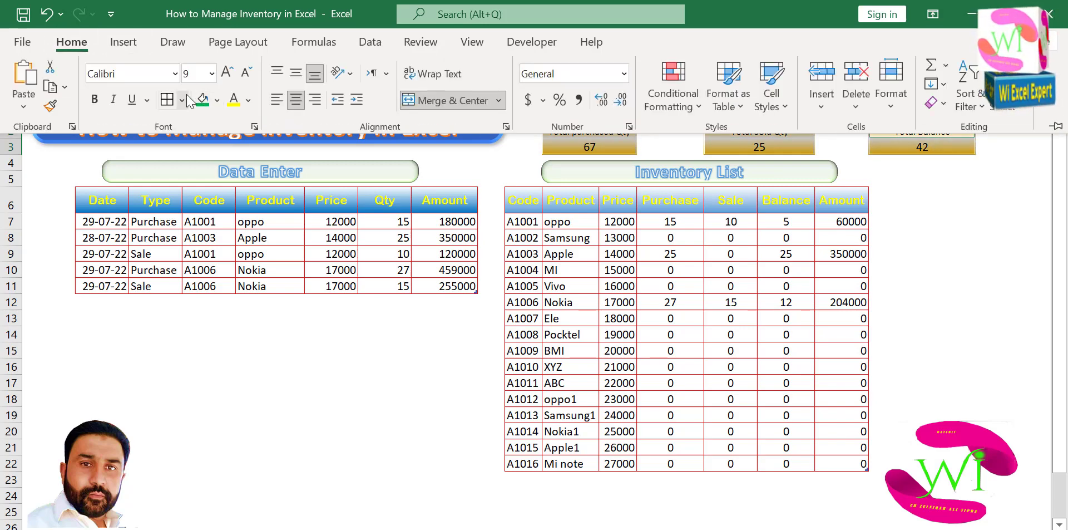
click(182, 101)
scroll(241, 522, down, 2)
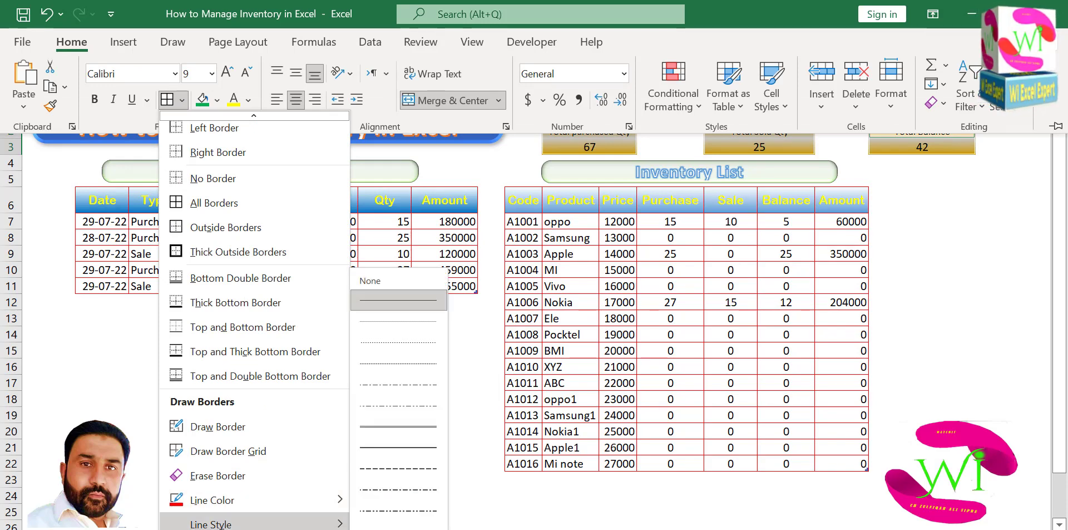
click(398, 528)
click(182, 100)
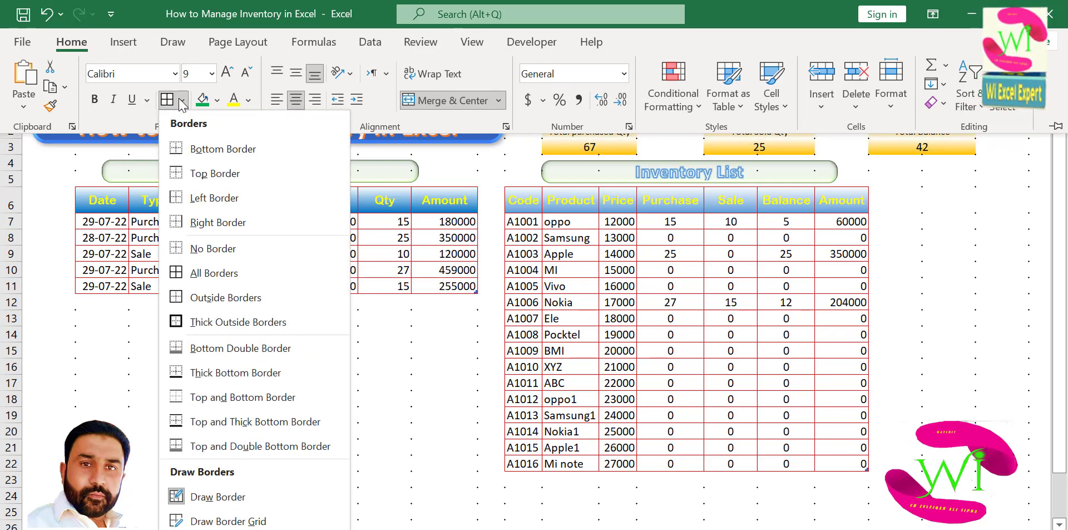
click(178, 318)
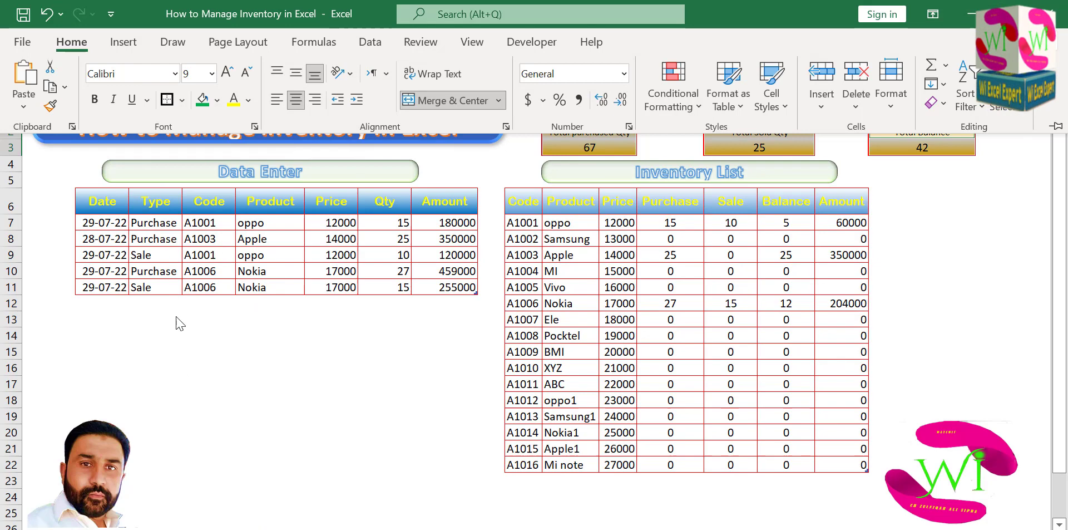
click(478, 319)
click(450, 318)
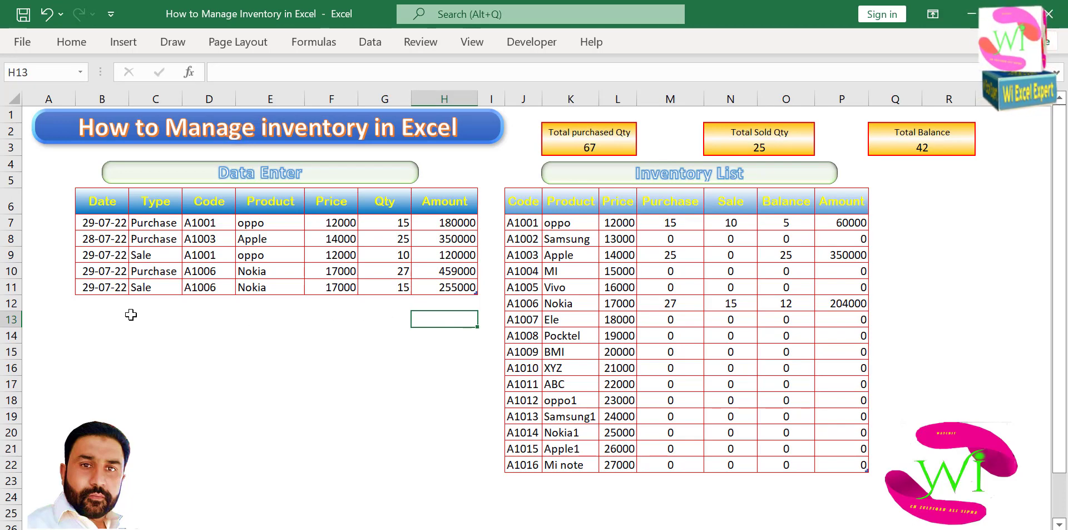
Start a new Data Enter record in row 12 with the date 29-07-22 and the type Purchase
click(118, 303)
key(ctrl+d)
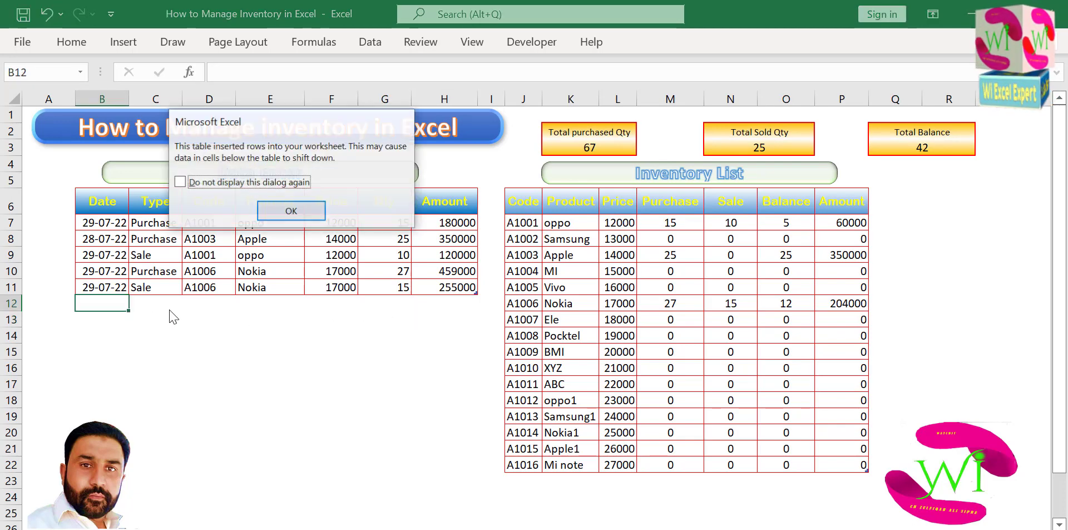
click(284, 212)
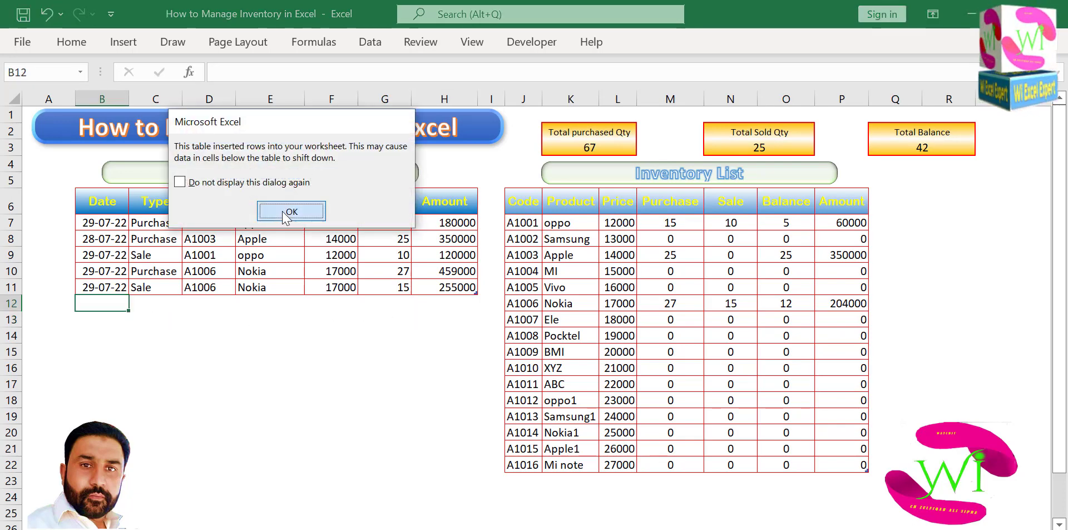
click(149, 303)
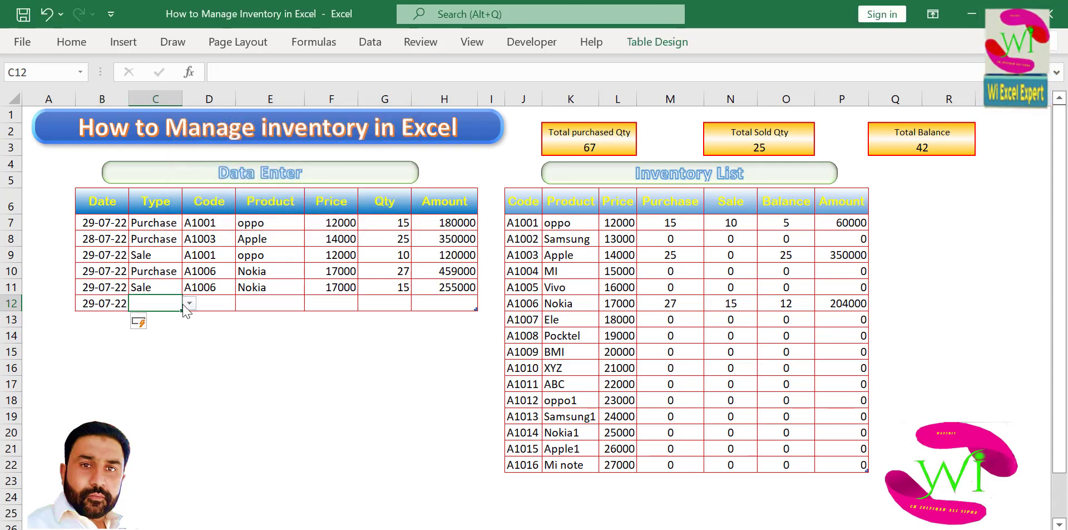
click(189, 304)
click(165, 315)
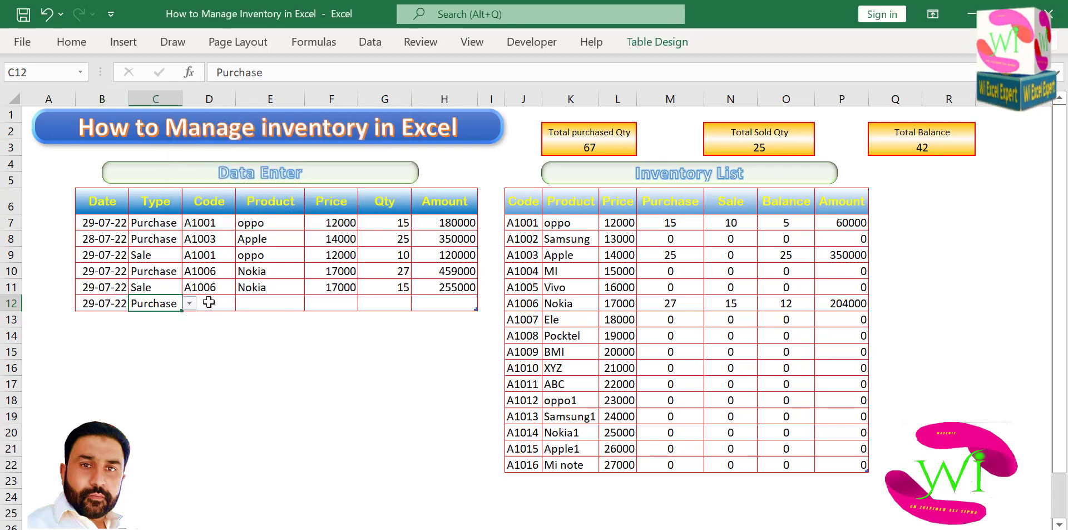
Choose product code A1013 for the row 12 record and enter a quantity of 20
click(209, 302)
click(242, 302)
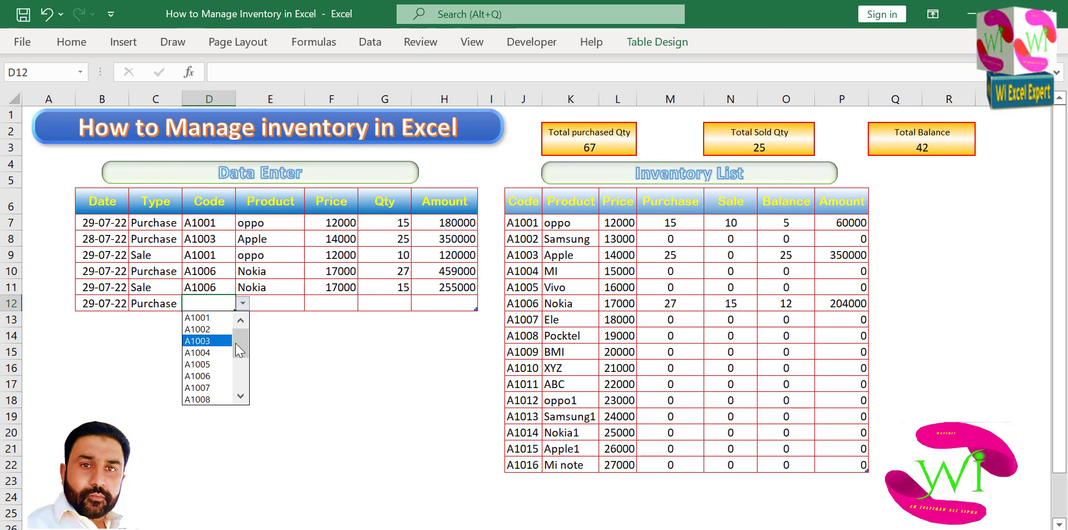
scroll(235, 343, down, 2)
click(231, 367)
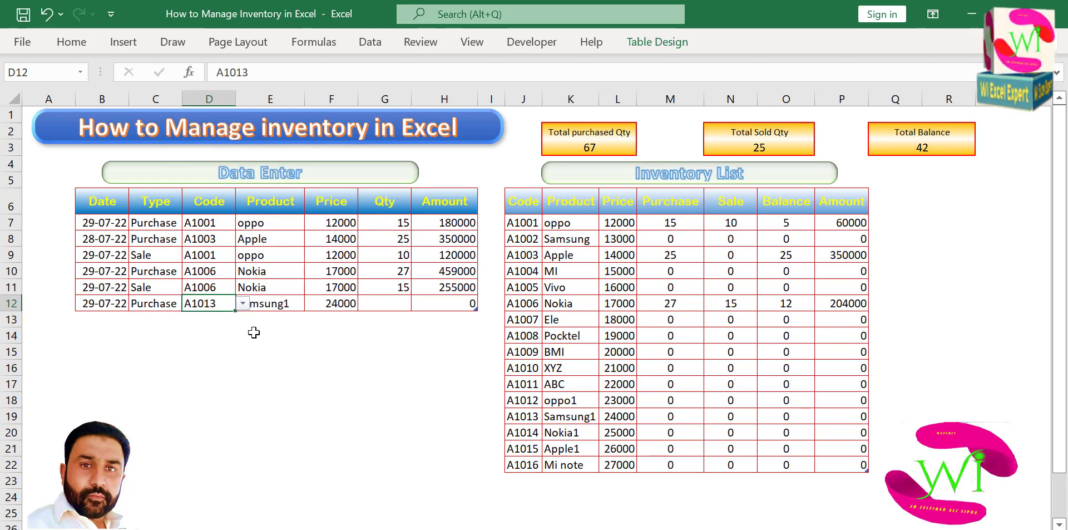
click(375, 306)
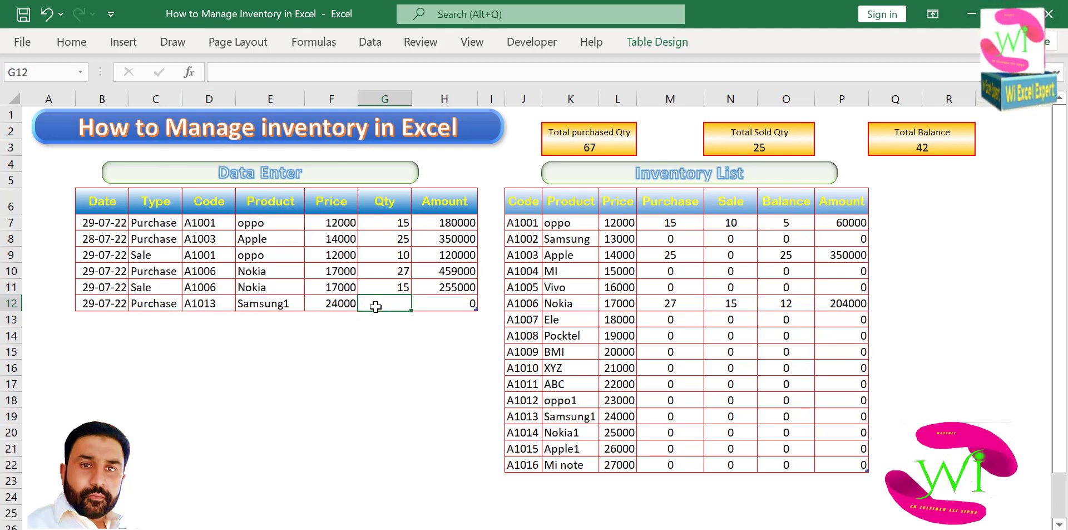
text(20)
key(Tab)
Add row 13 to the Data Enter table with the date 29-07-22 and the type Purchase
key(Tab)
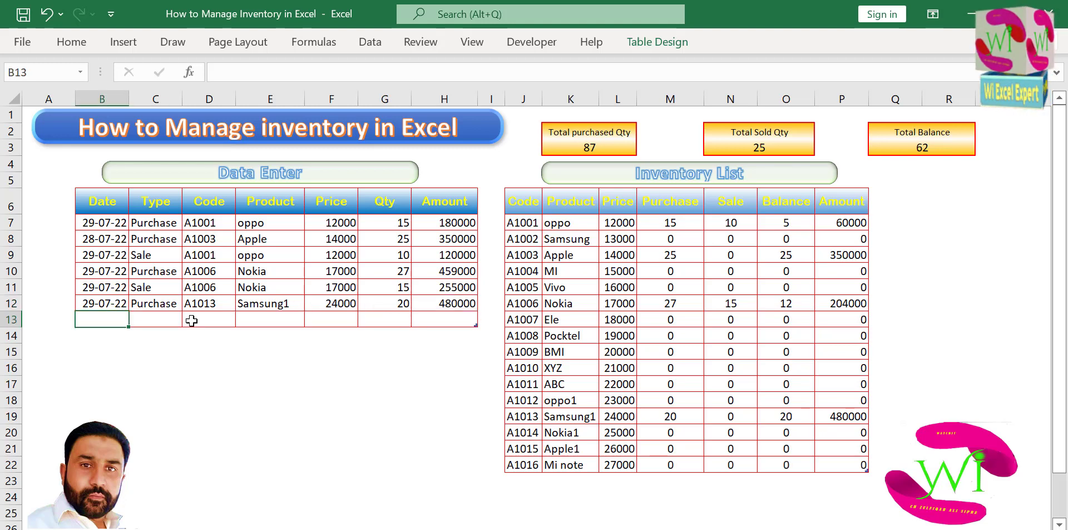
key(ctrl+semicolon)
click(167, 319)
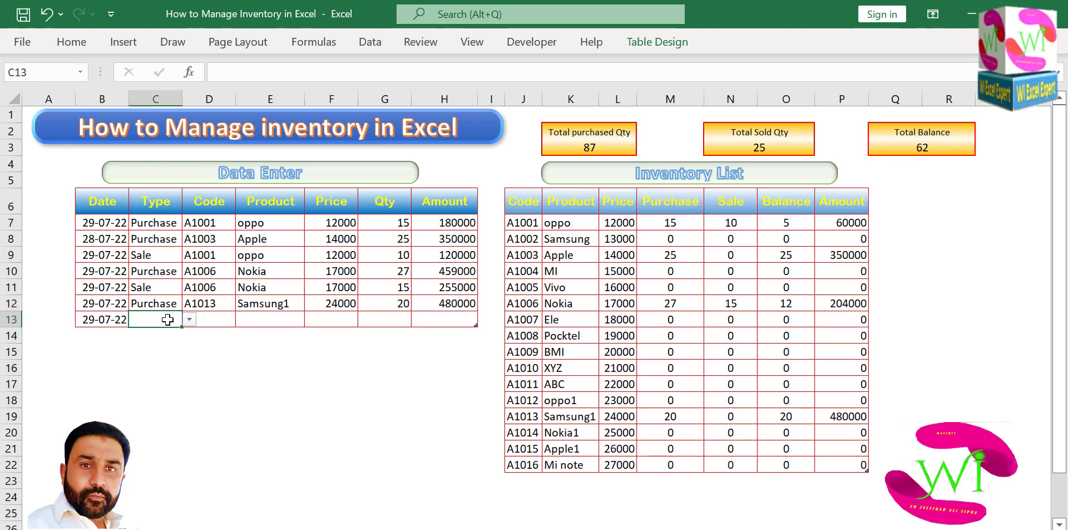
click(189, 319)
click(164, 333)
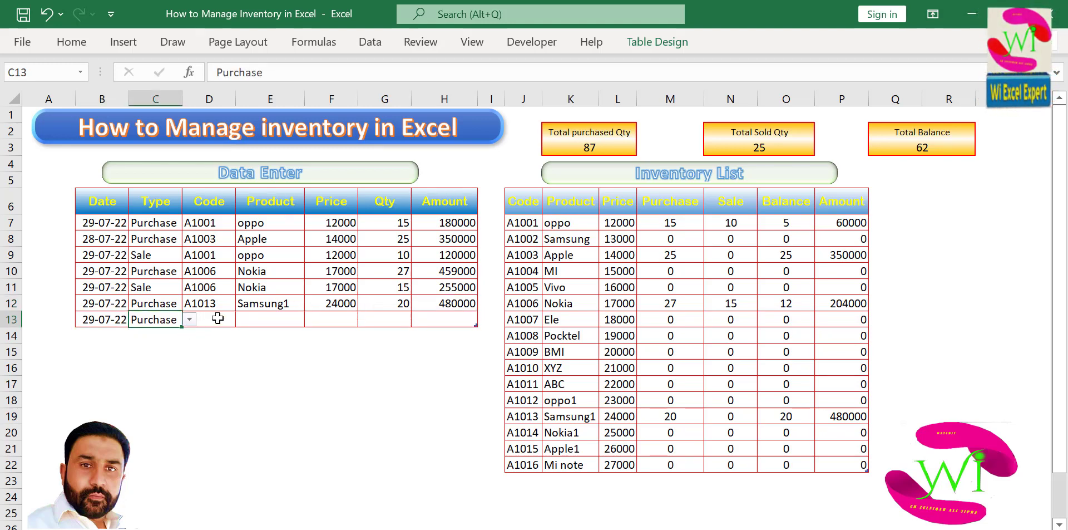
Choose product code A1015 for the row 13 record and enter a quantity of 30
click(243, 323)
click(243, 320)
drag(241, 365, 240, 399)
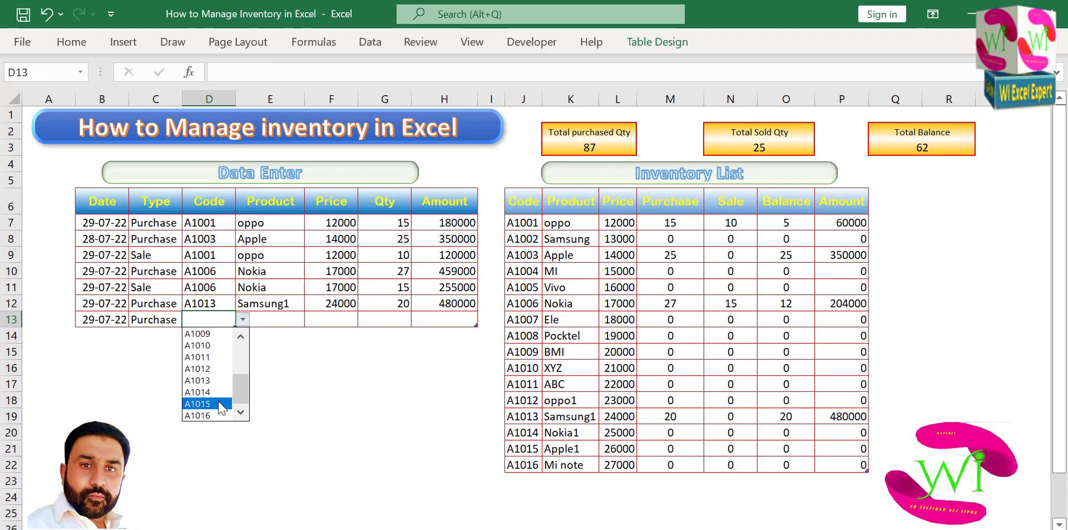
click(221, 403)
click(403, 318)
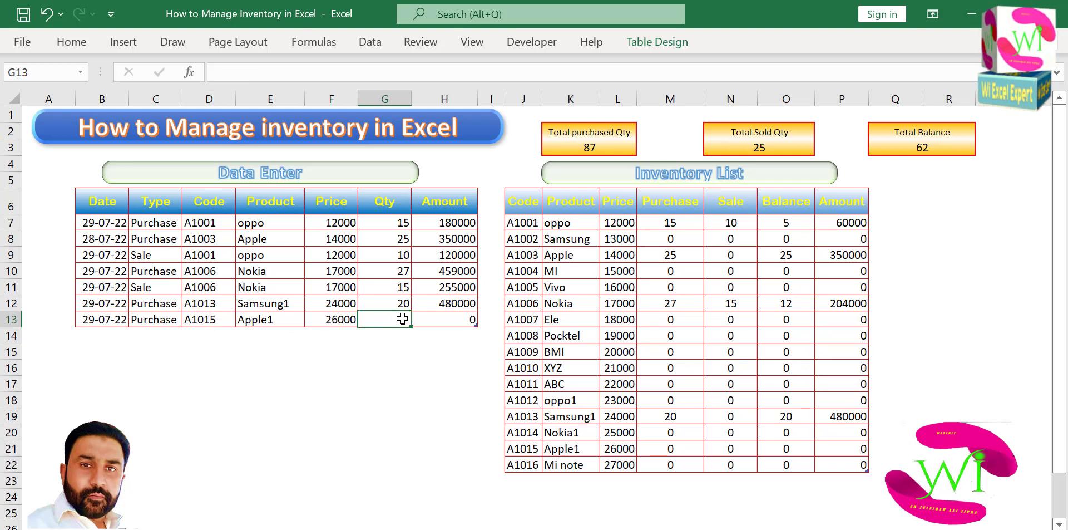
text(30)
key(Tab)
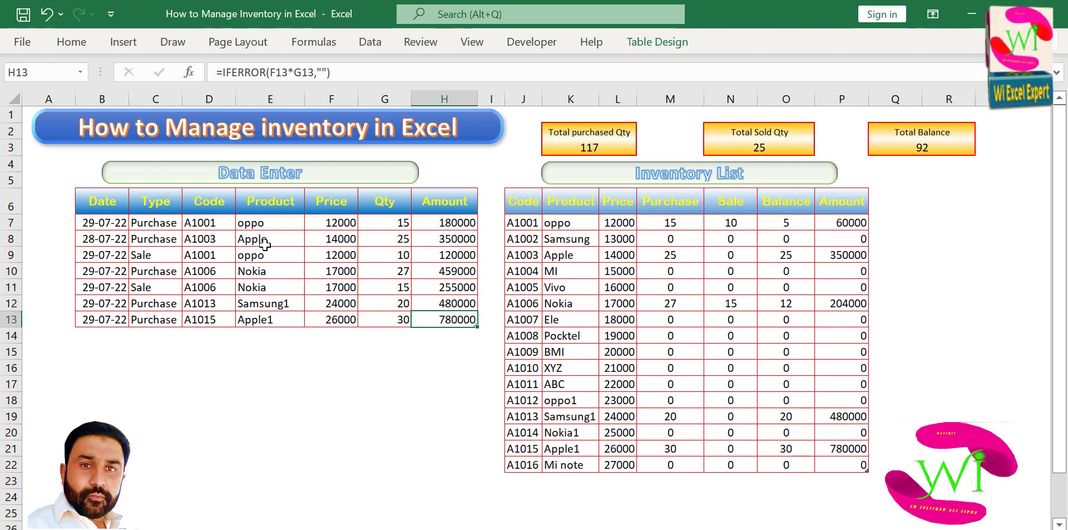
Fill the data rows of both tables, B7:H13 and J7:P22, with a horizontal white-and-orange two-color gradient using the variant with a central orange band
drag(113, 223, 461, 320)
drag(526, 223, 851, 464)
right_click(338, 244)
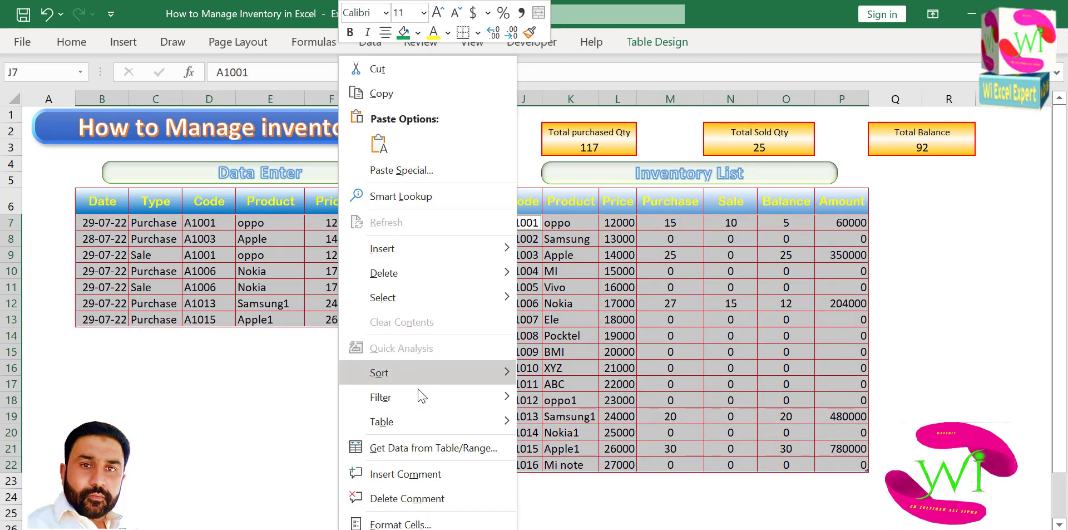
key(Escape)
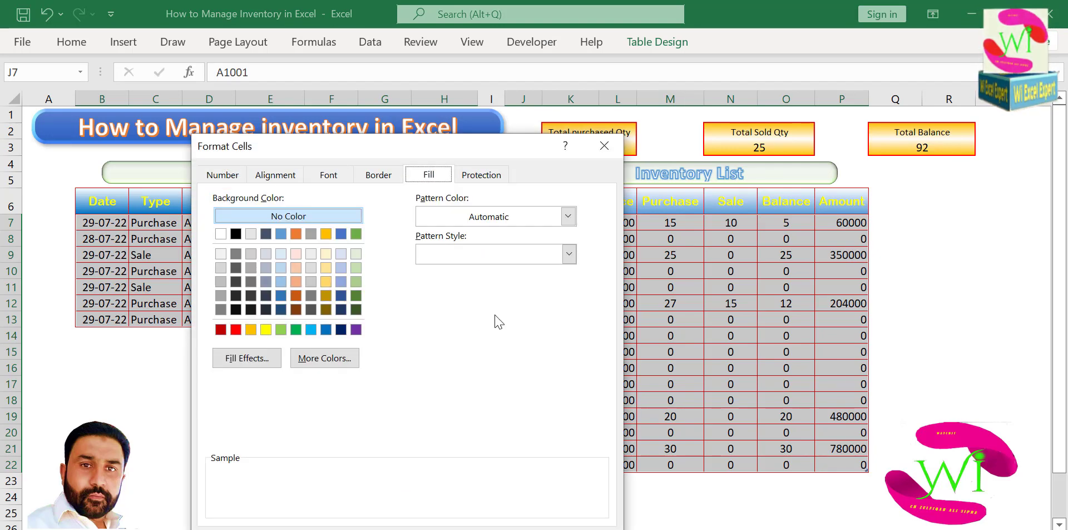
click(260, 360)
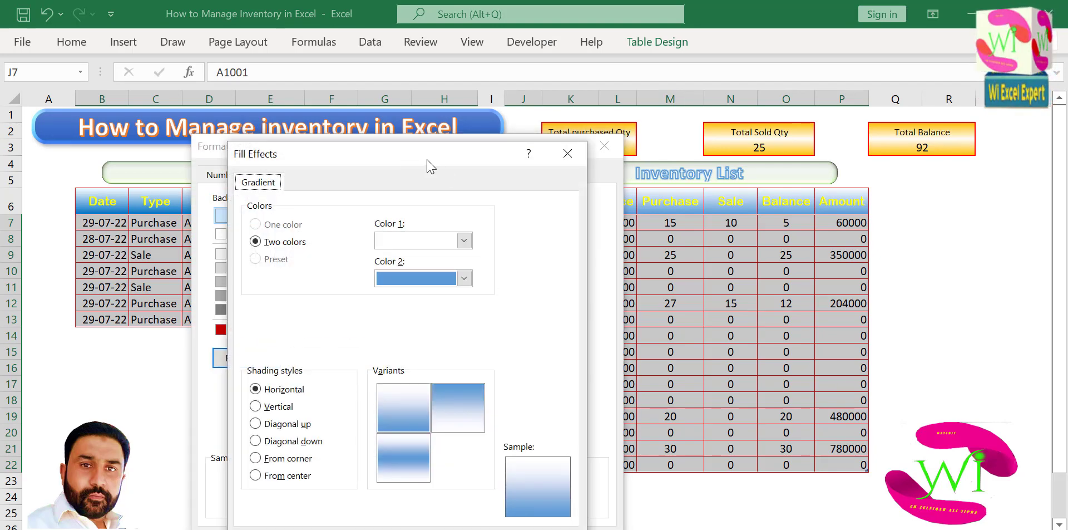
drag(429, 164, 409, 86)
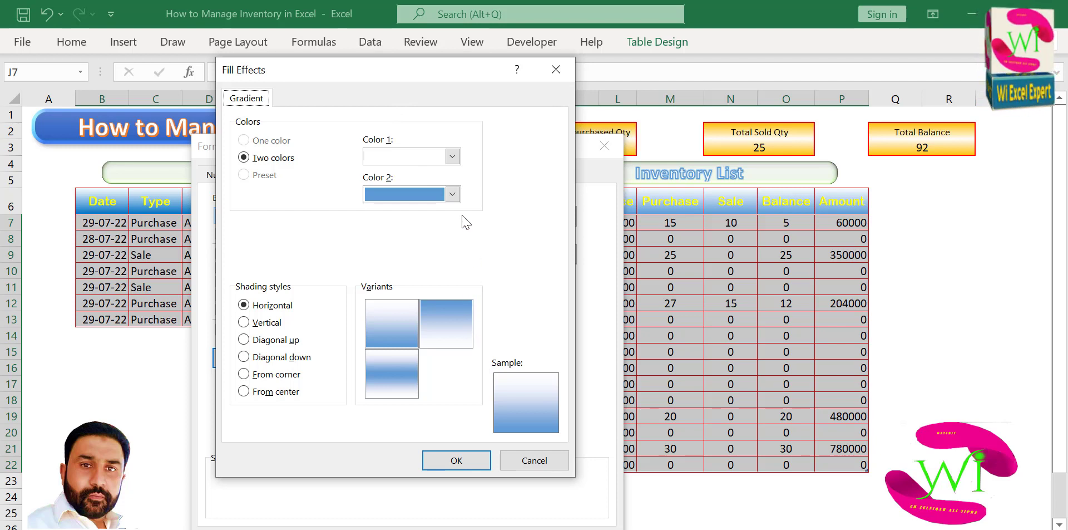
click(453, 194)
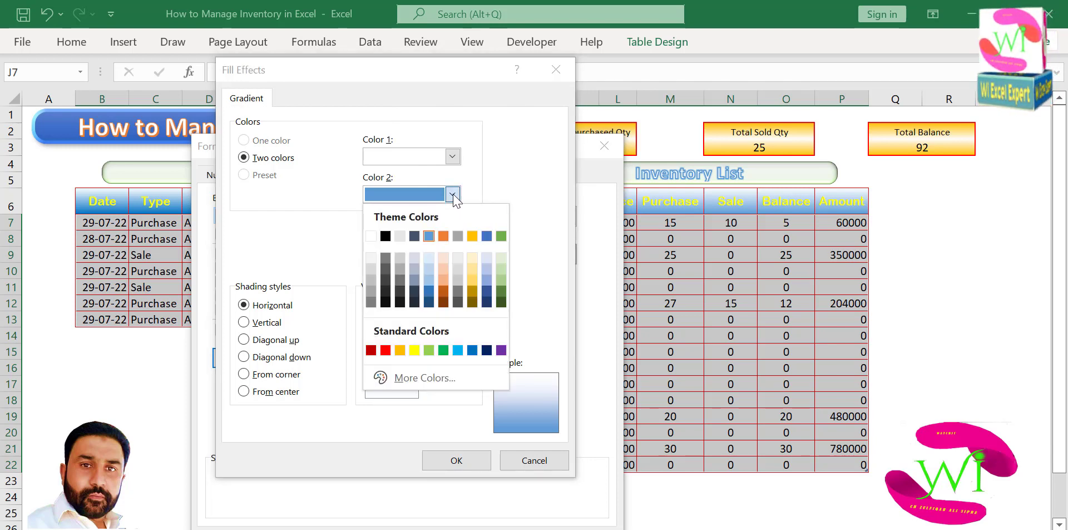
click(400, 350)
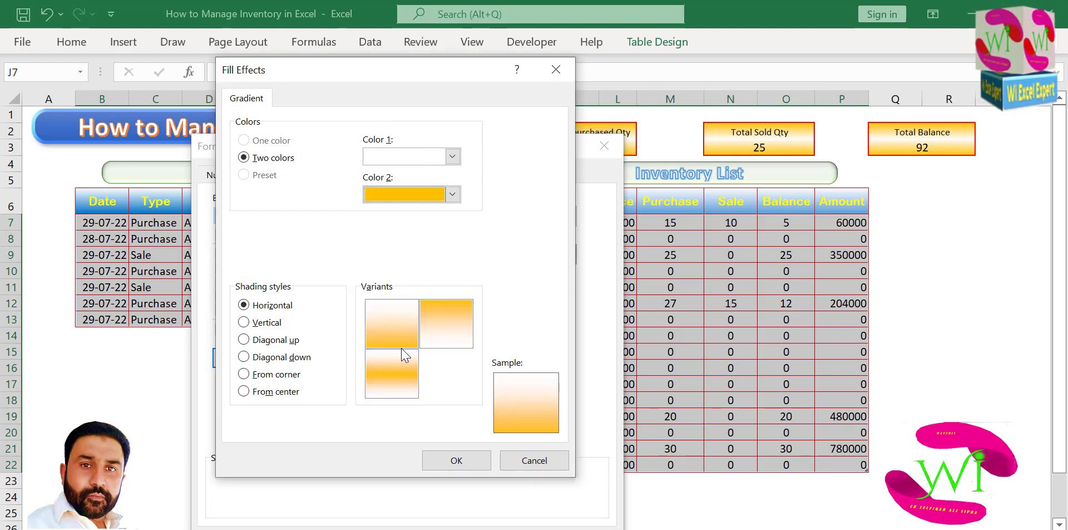
click(396, 378)
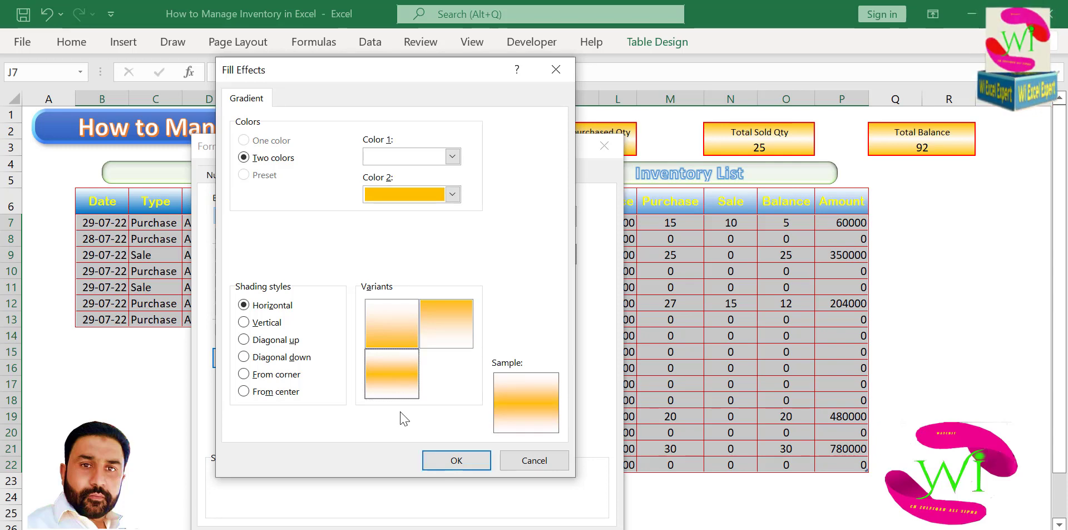
click(454, 462)
click(497, 528)
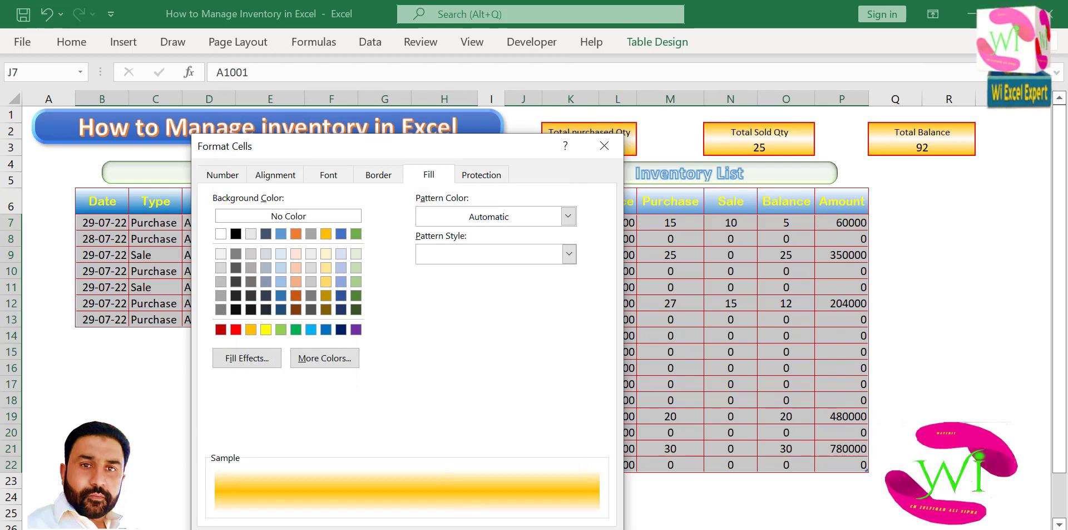
click(384, 382)
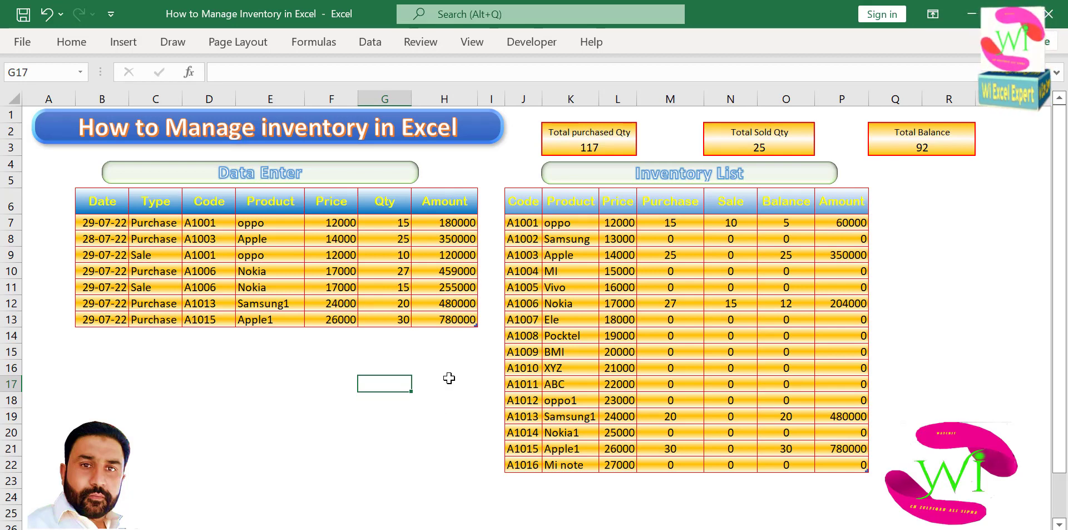
click(426, 445)
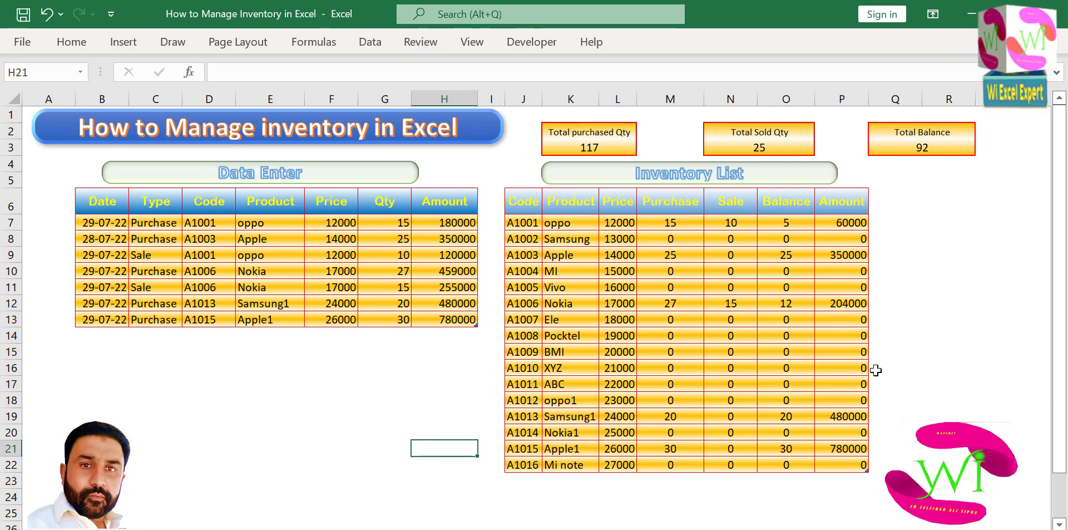
click(382, 404)
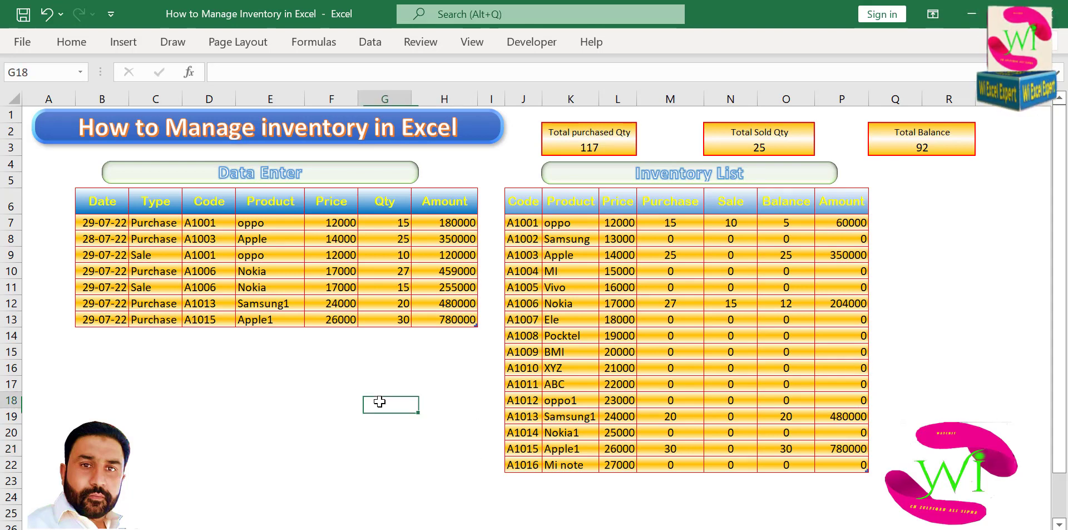
click(337, 378)
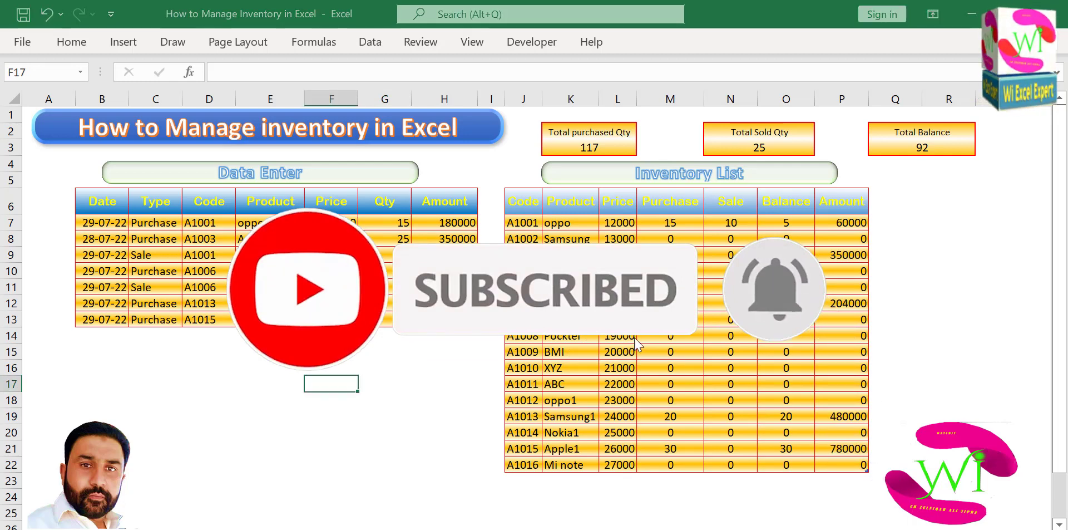
click(137, 335)
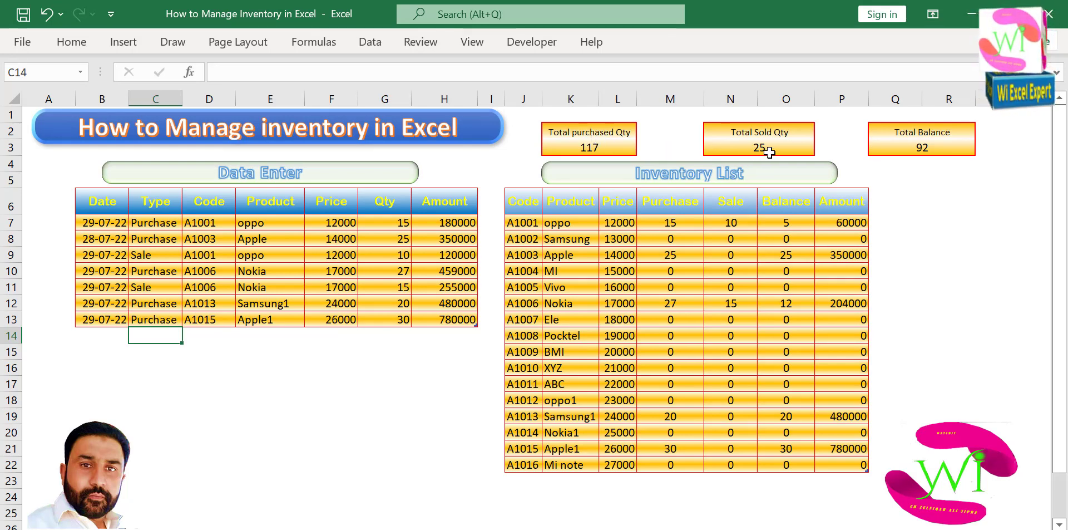
click(405, 381)
click(450, 430)
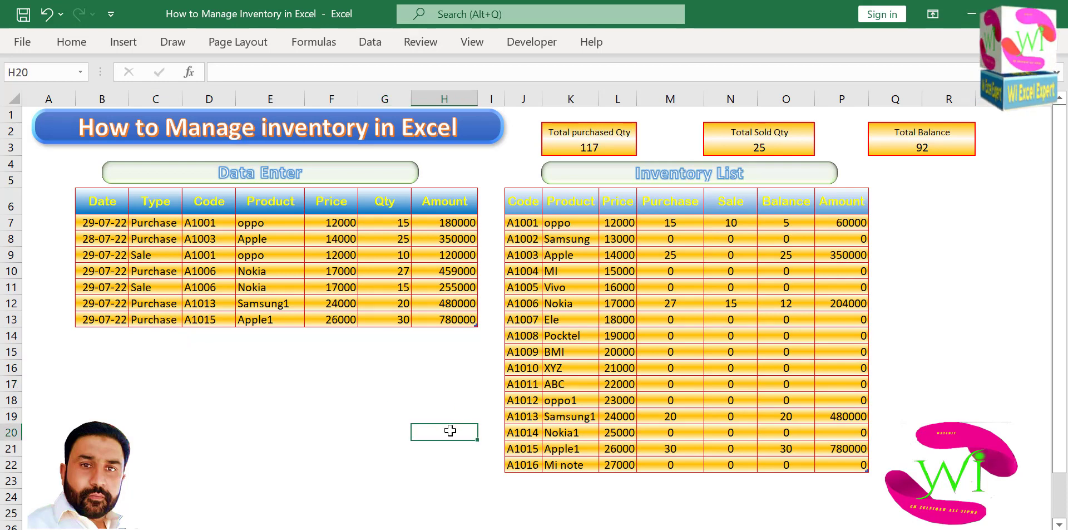